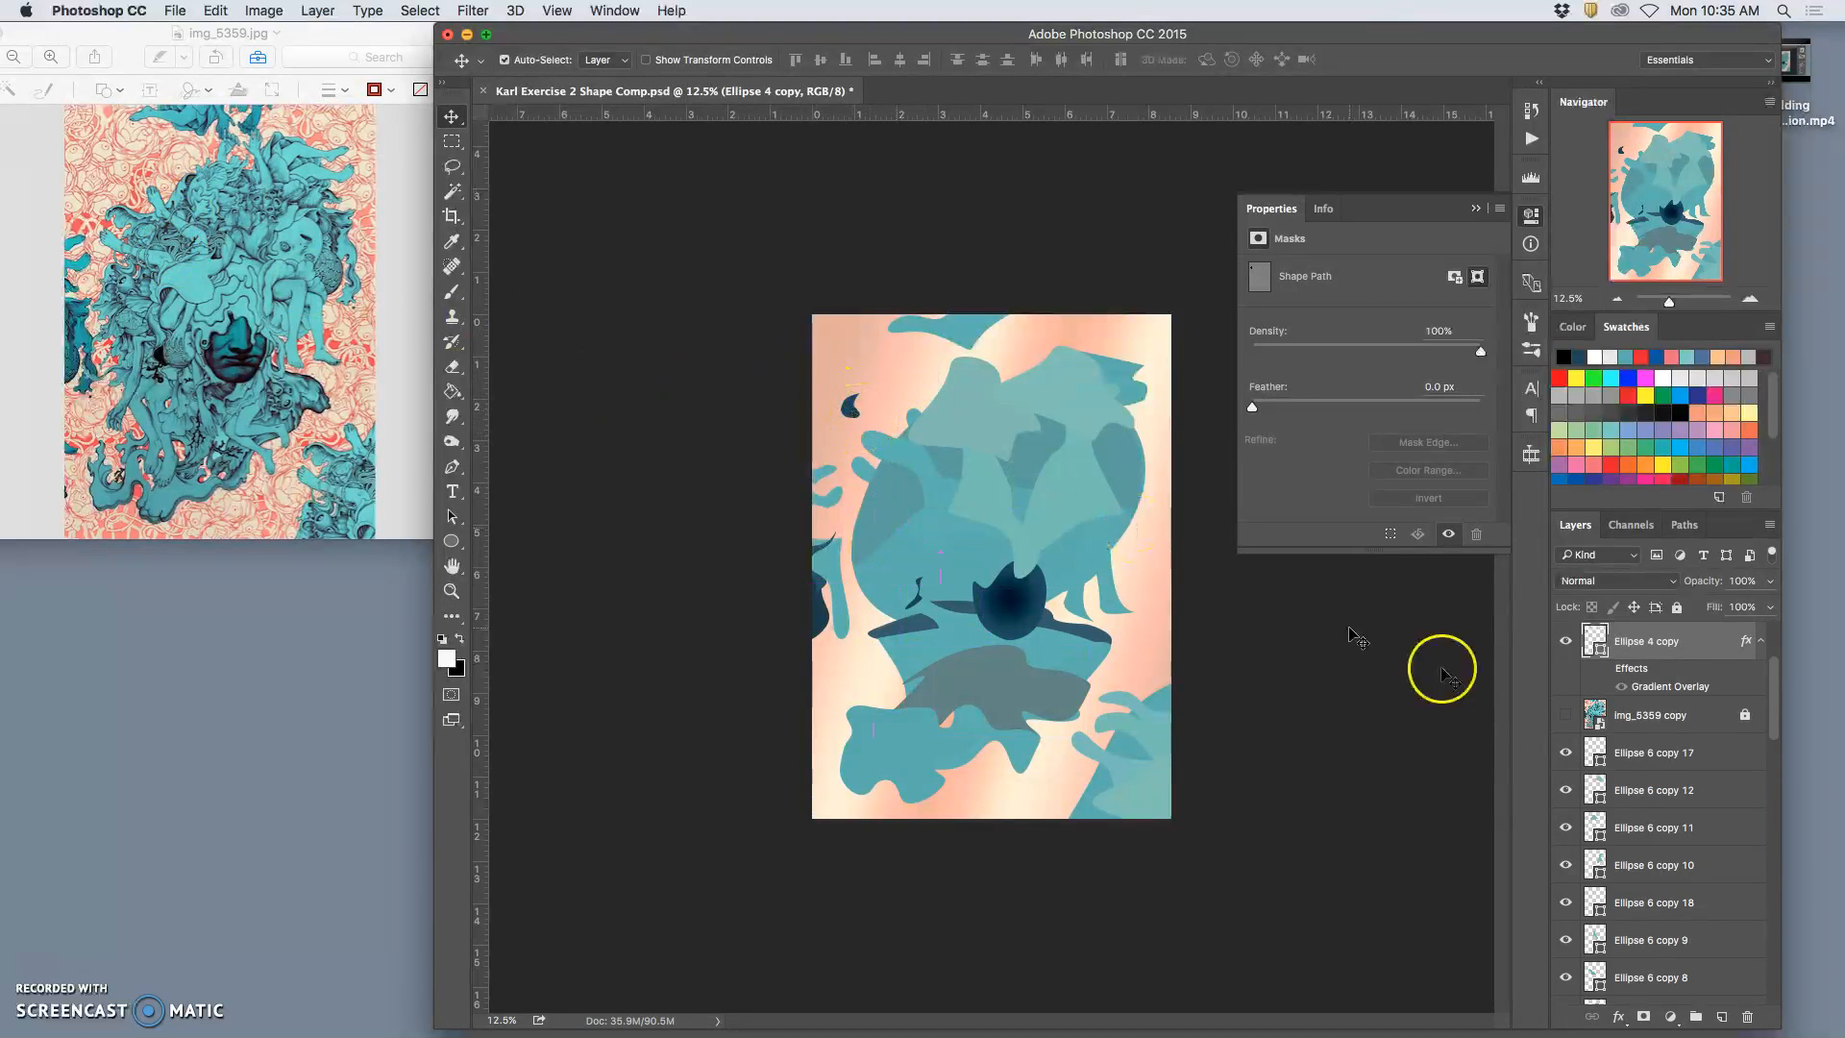
Change the fill of the small crescent, Ellipse 4 copy, to red #cd4f4f
double_click(1595, 640)
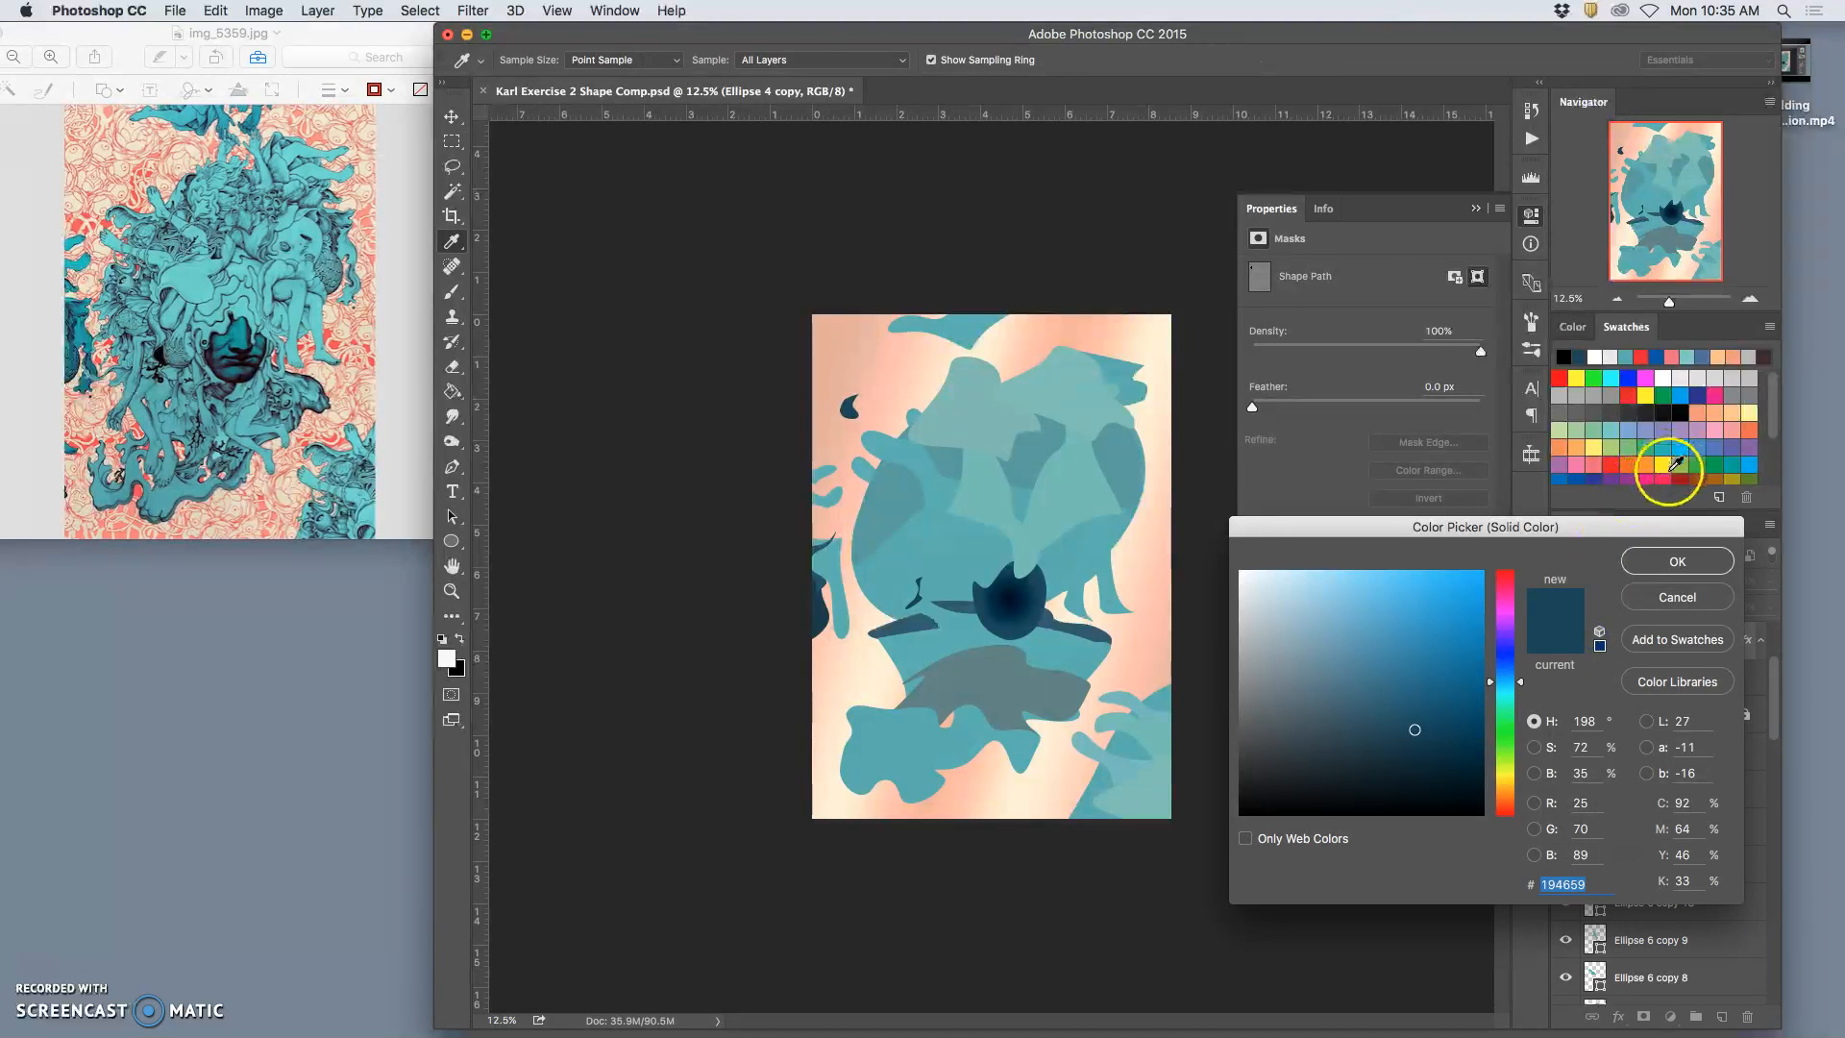
left_click(1560, 384)
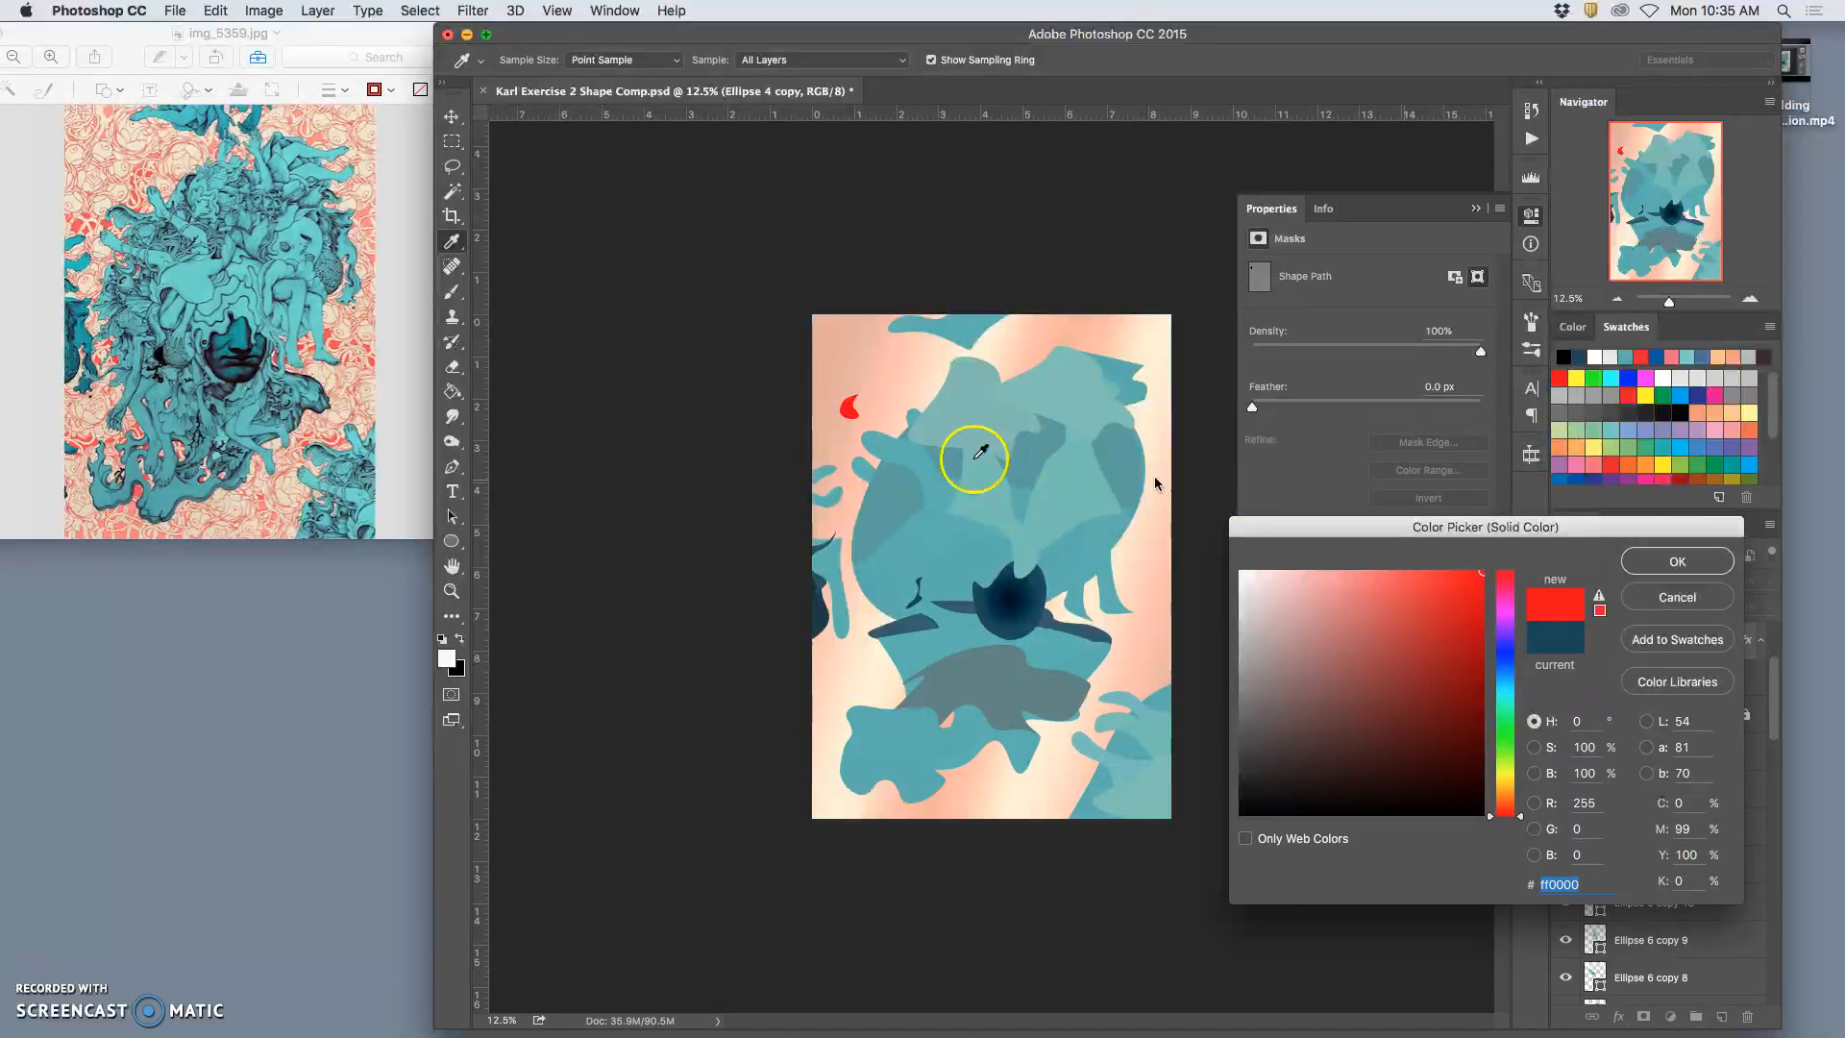
left_click(1341, 653)
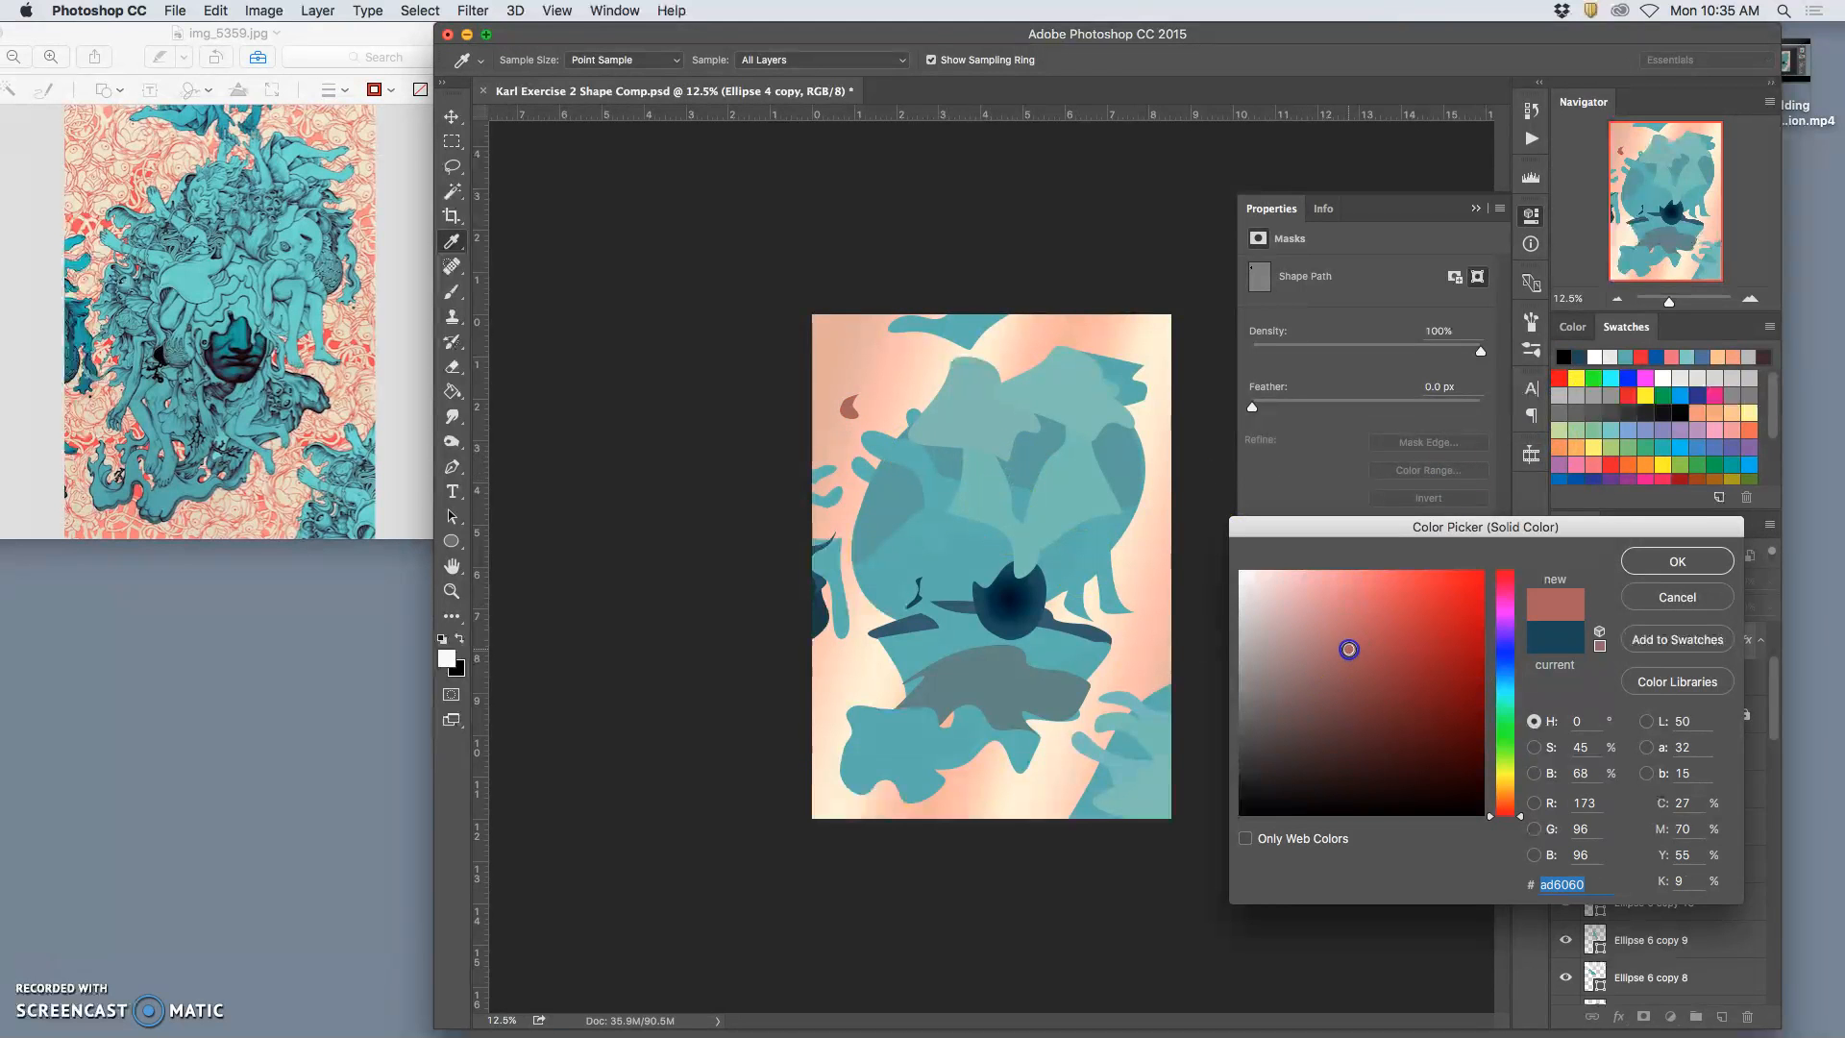
left_click_drag(1379, 626, 1390, 618)
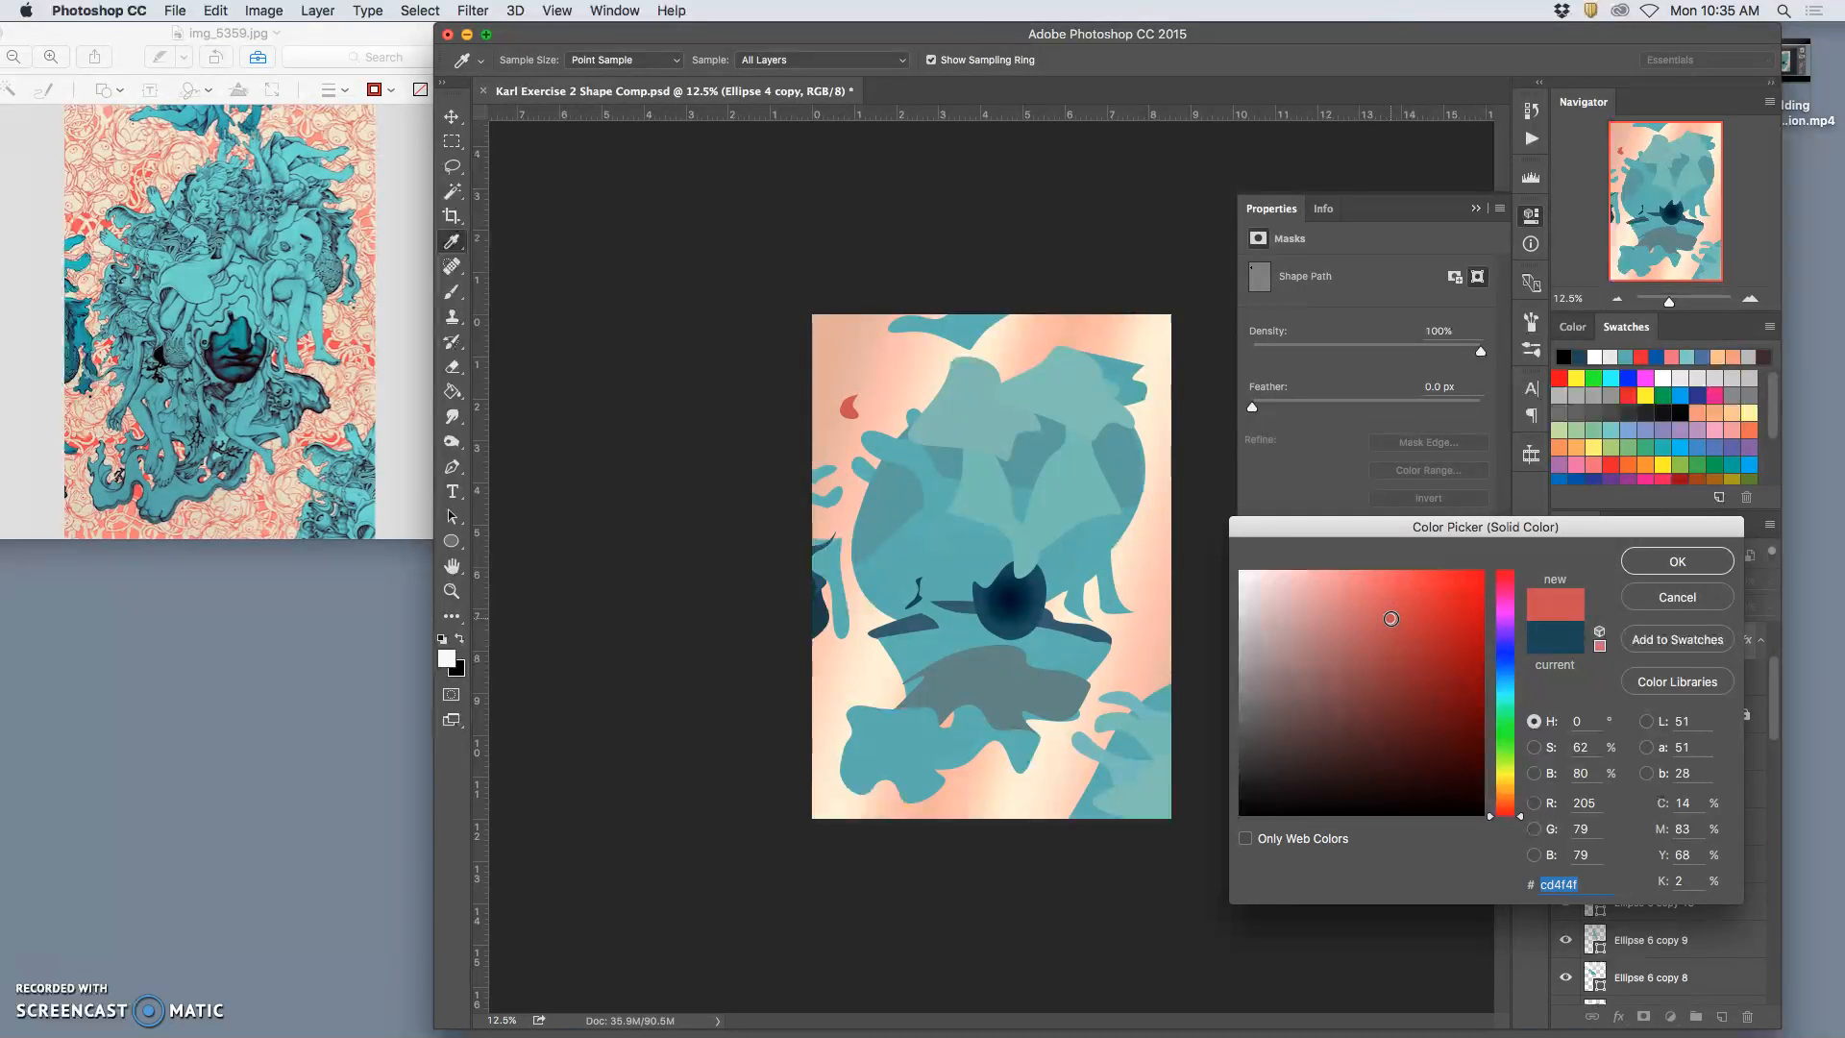
left_click(1677, 561)
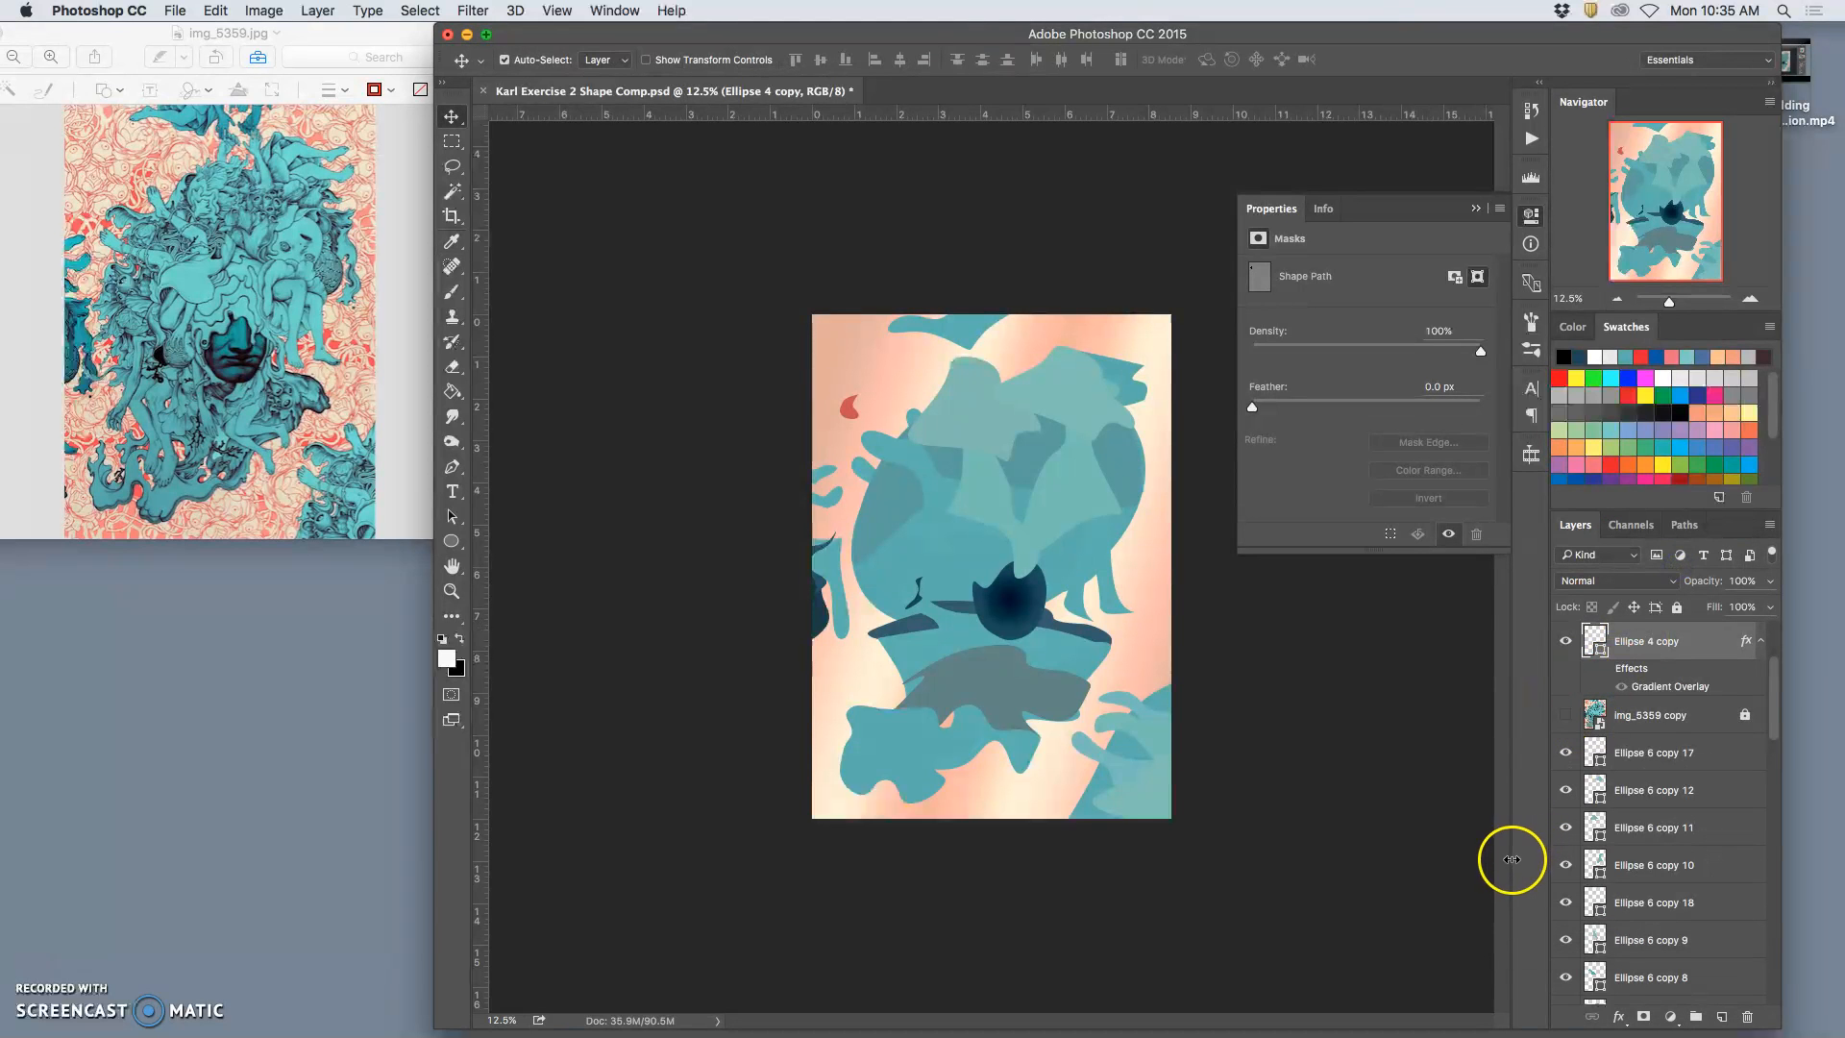
Show the img_5359 copy reference layer and recolor the small crescent to an orange-red of about #d55e4a
left_click(1565, 714)
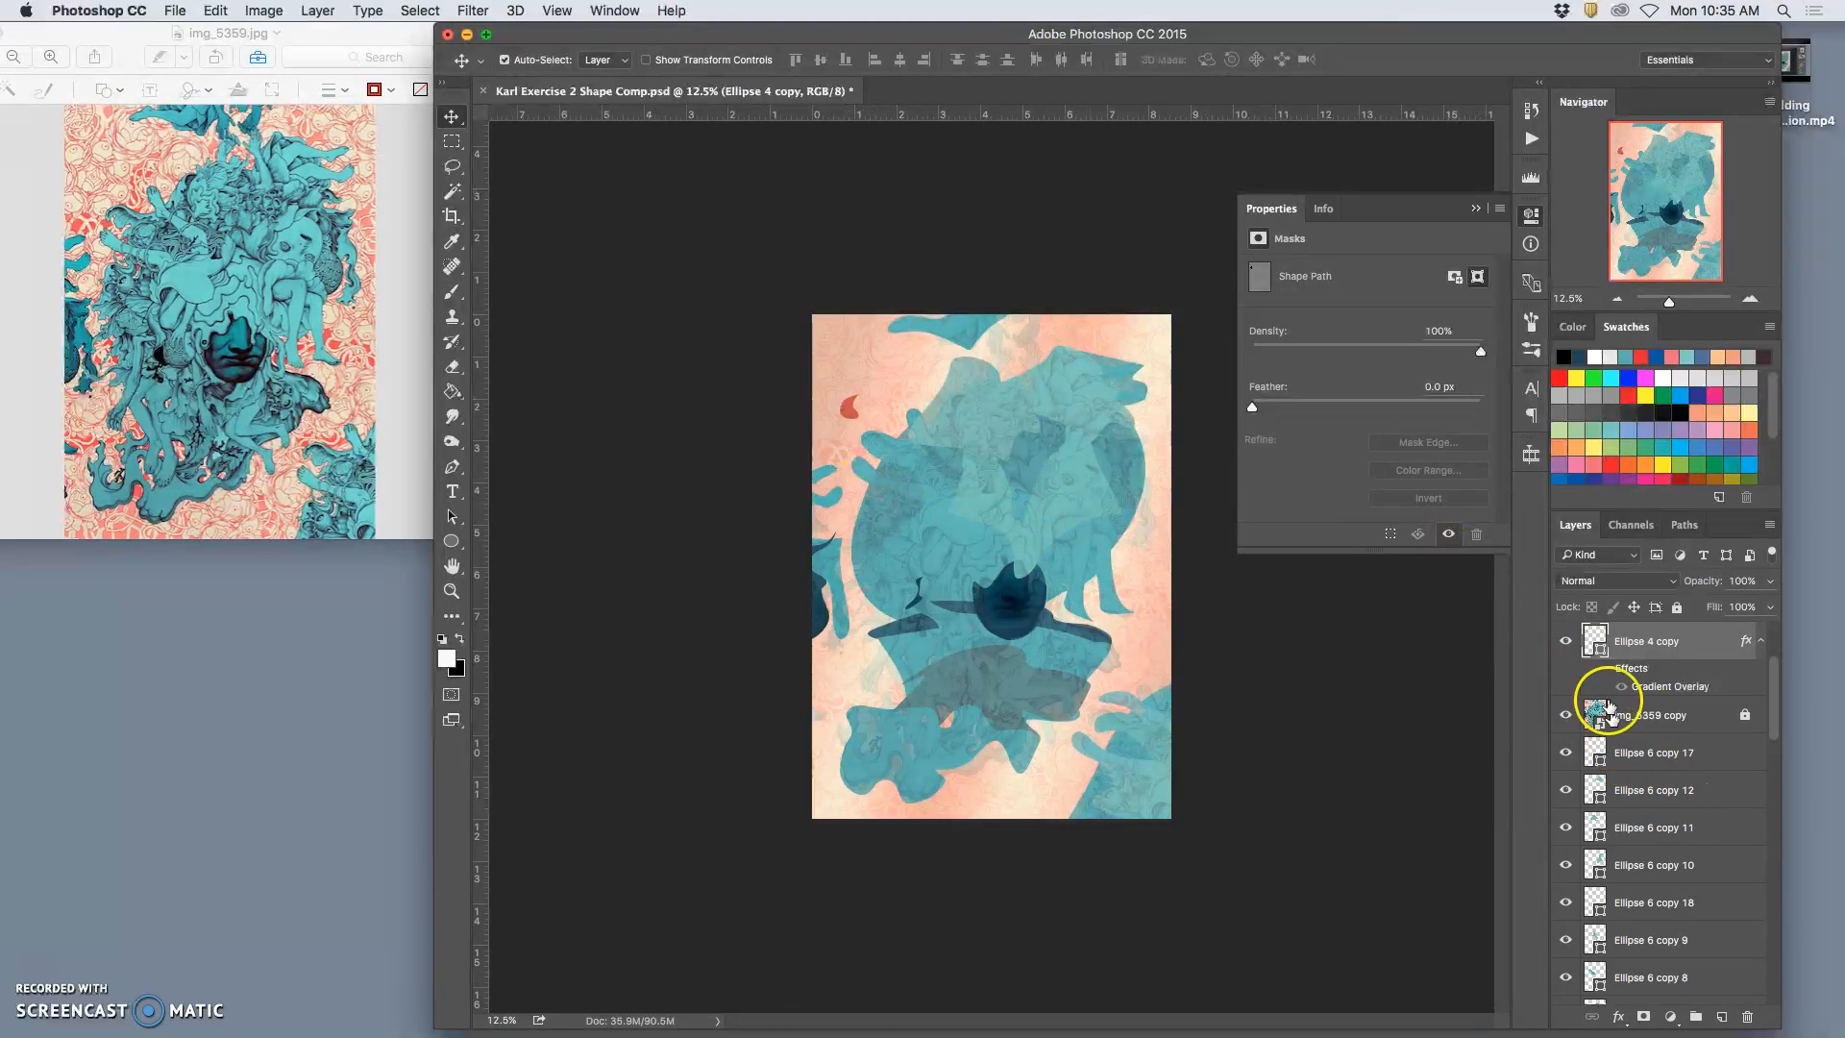
double_click(1595, 638)
mouse_move(853, 454)
left_mouse_down()
mouse_move(891, 469)
mouse_move(851, 423)
left_mouse_up()
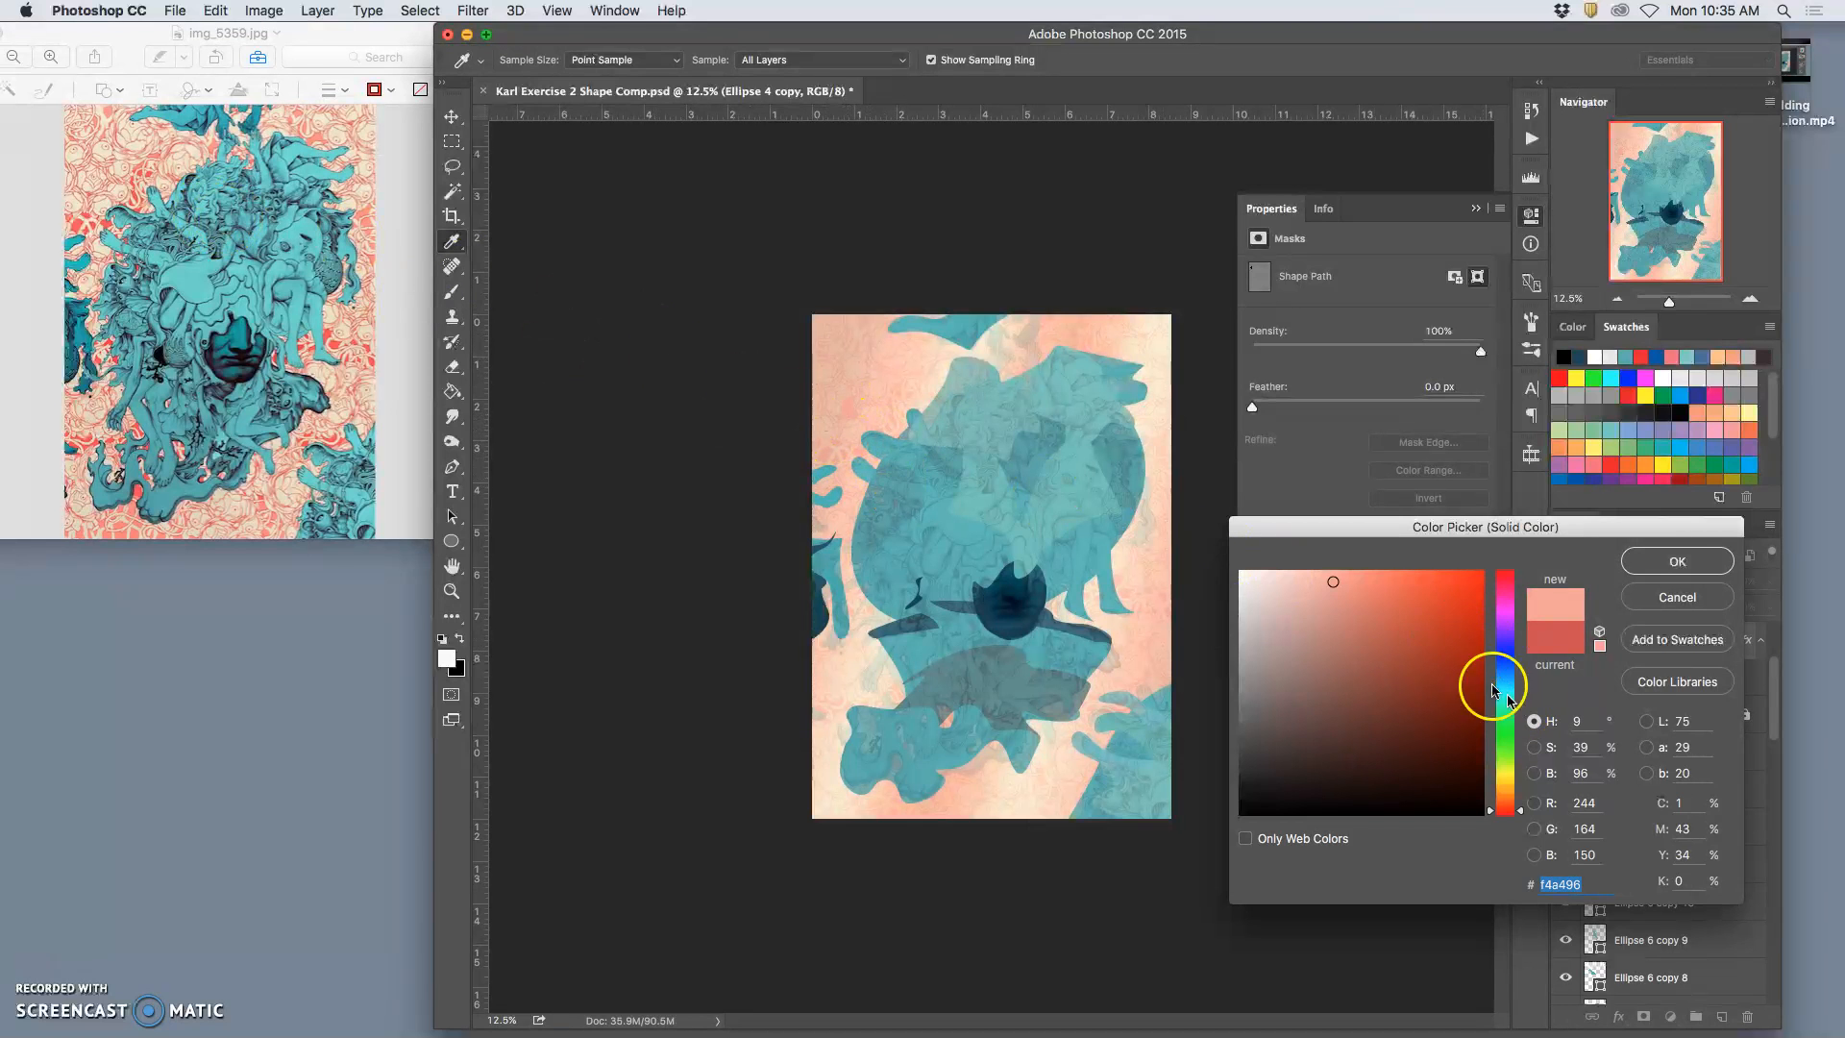
left_click(1387, 586)
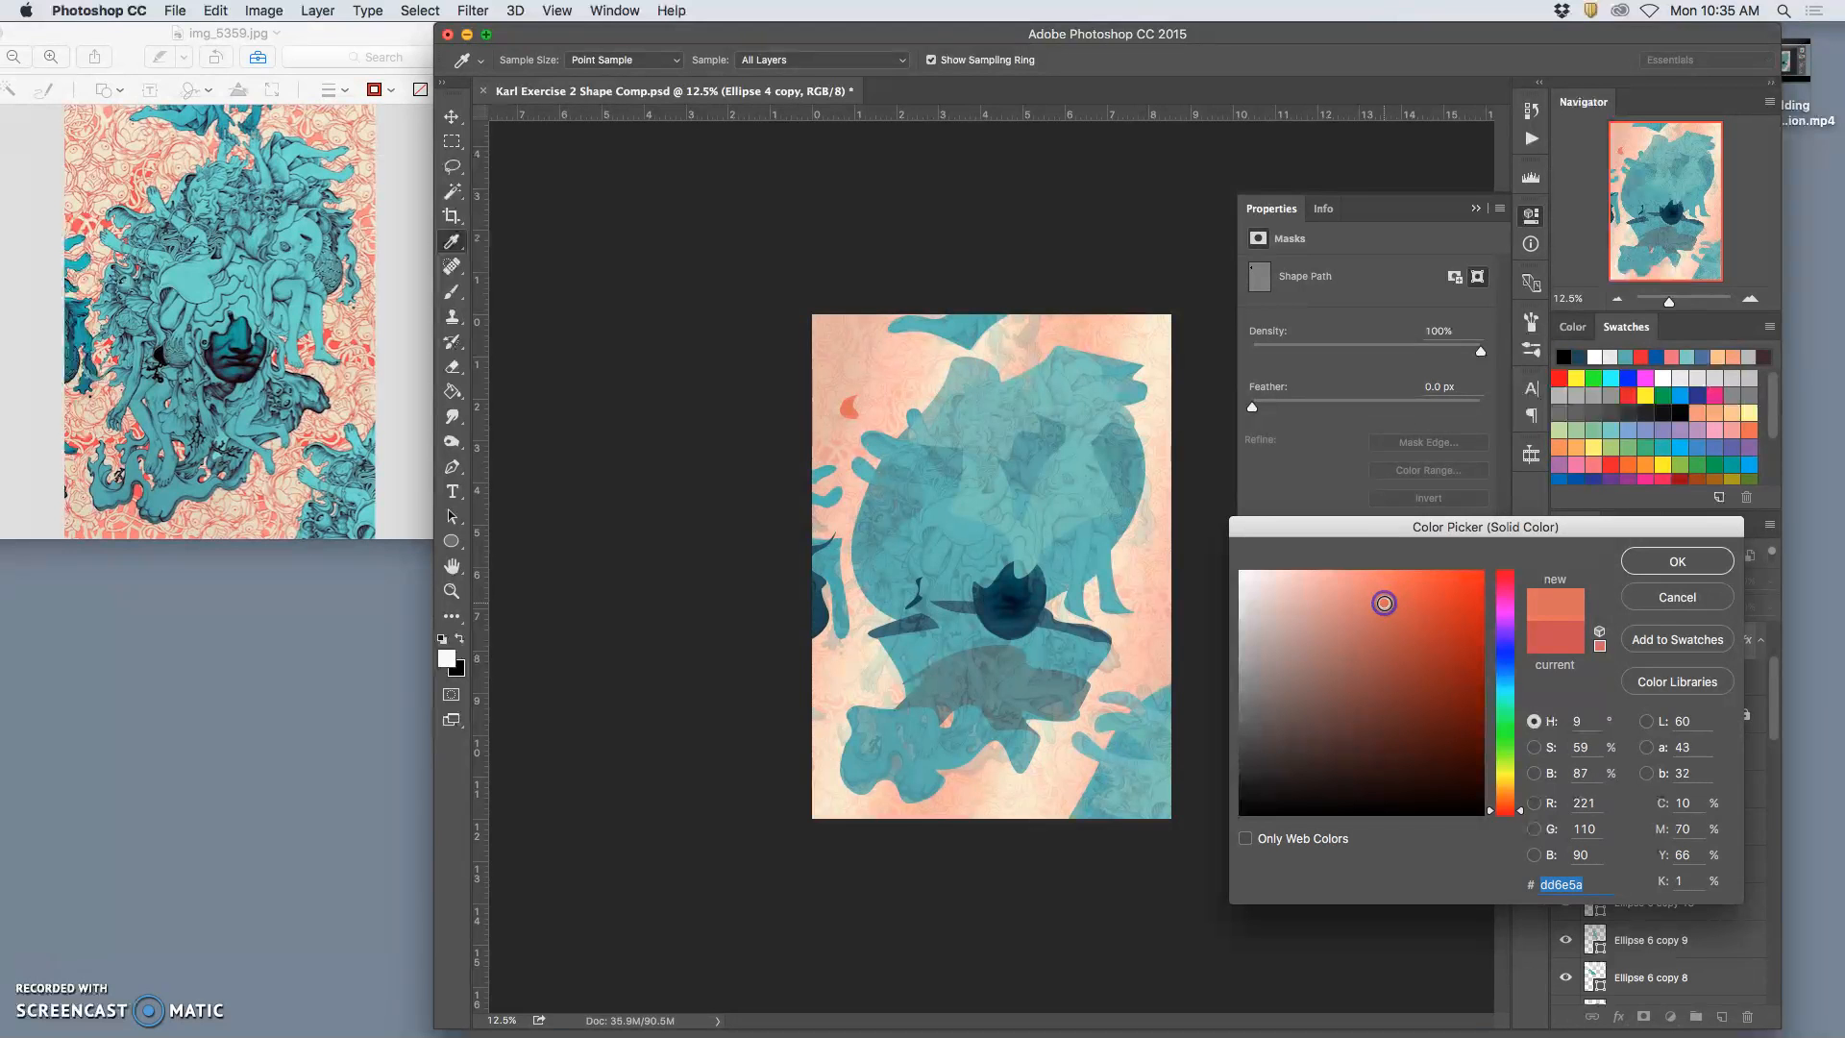
left_click_drag(1410, 591, 1416, 611)
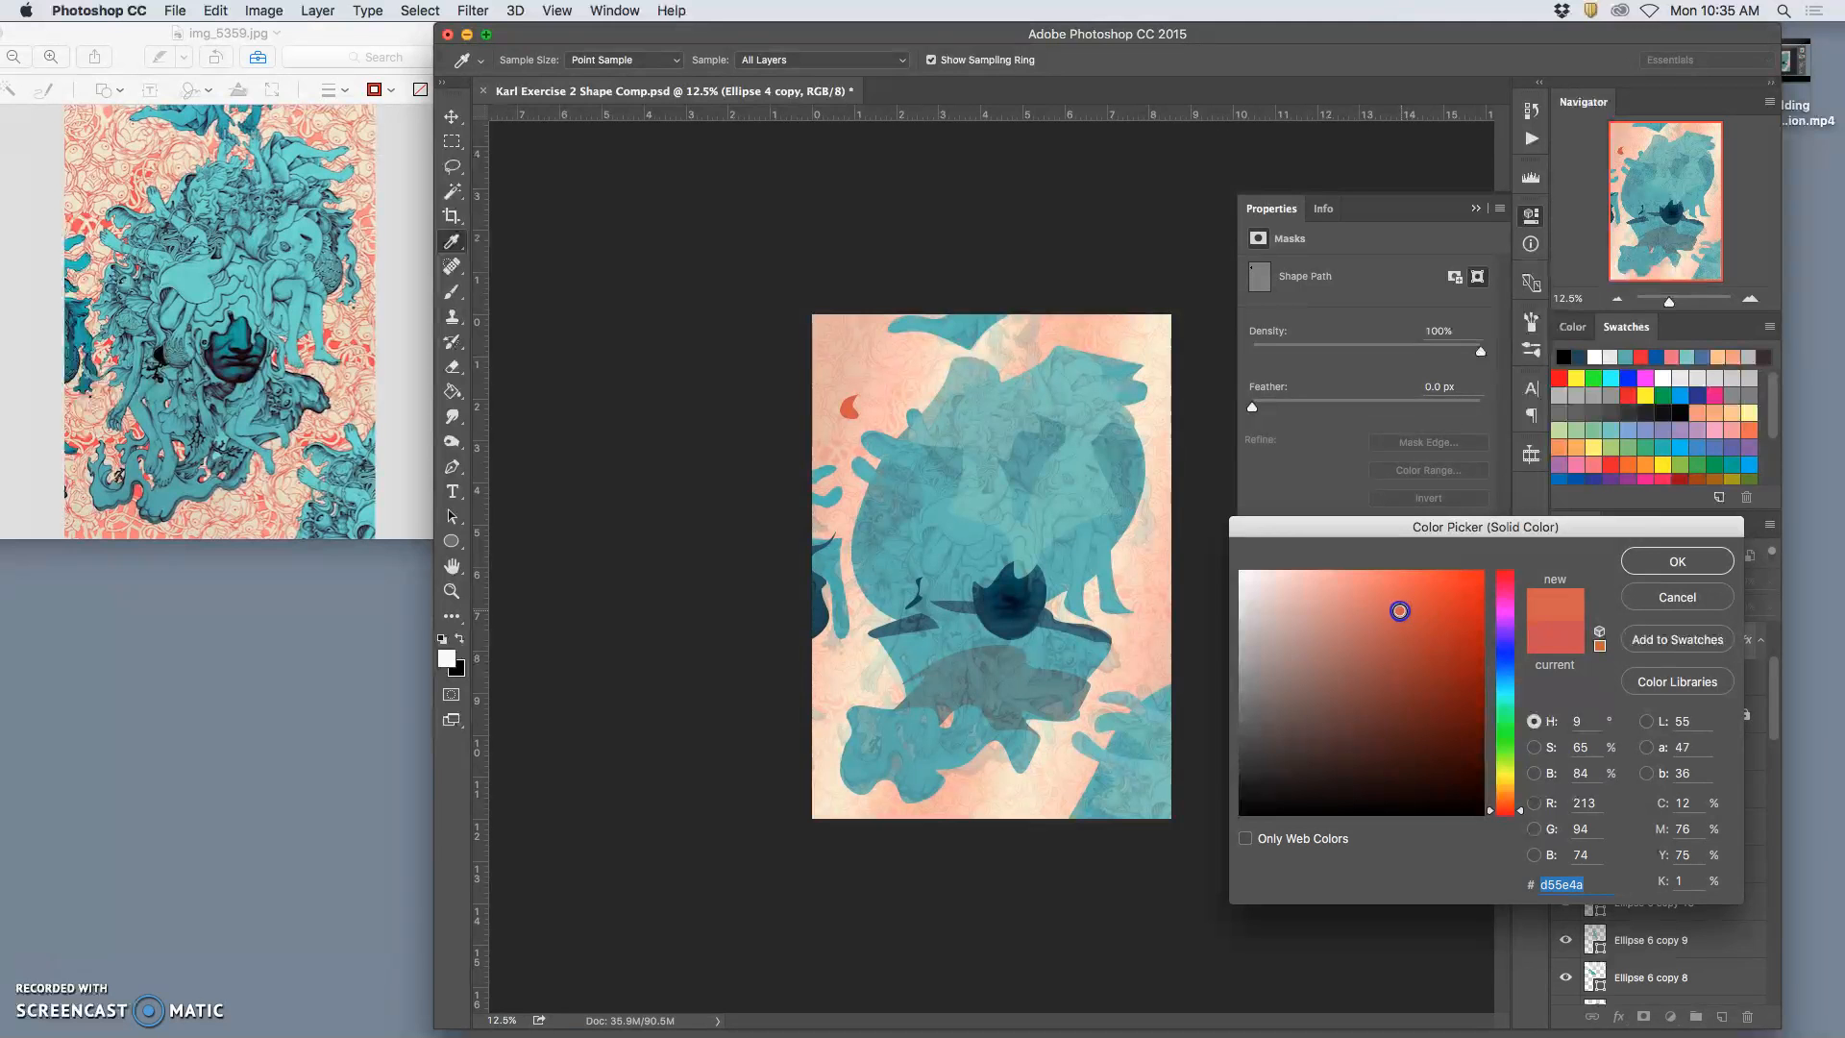
left_click(1672, 561)
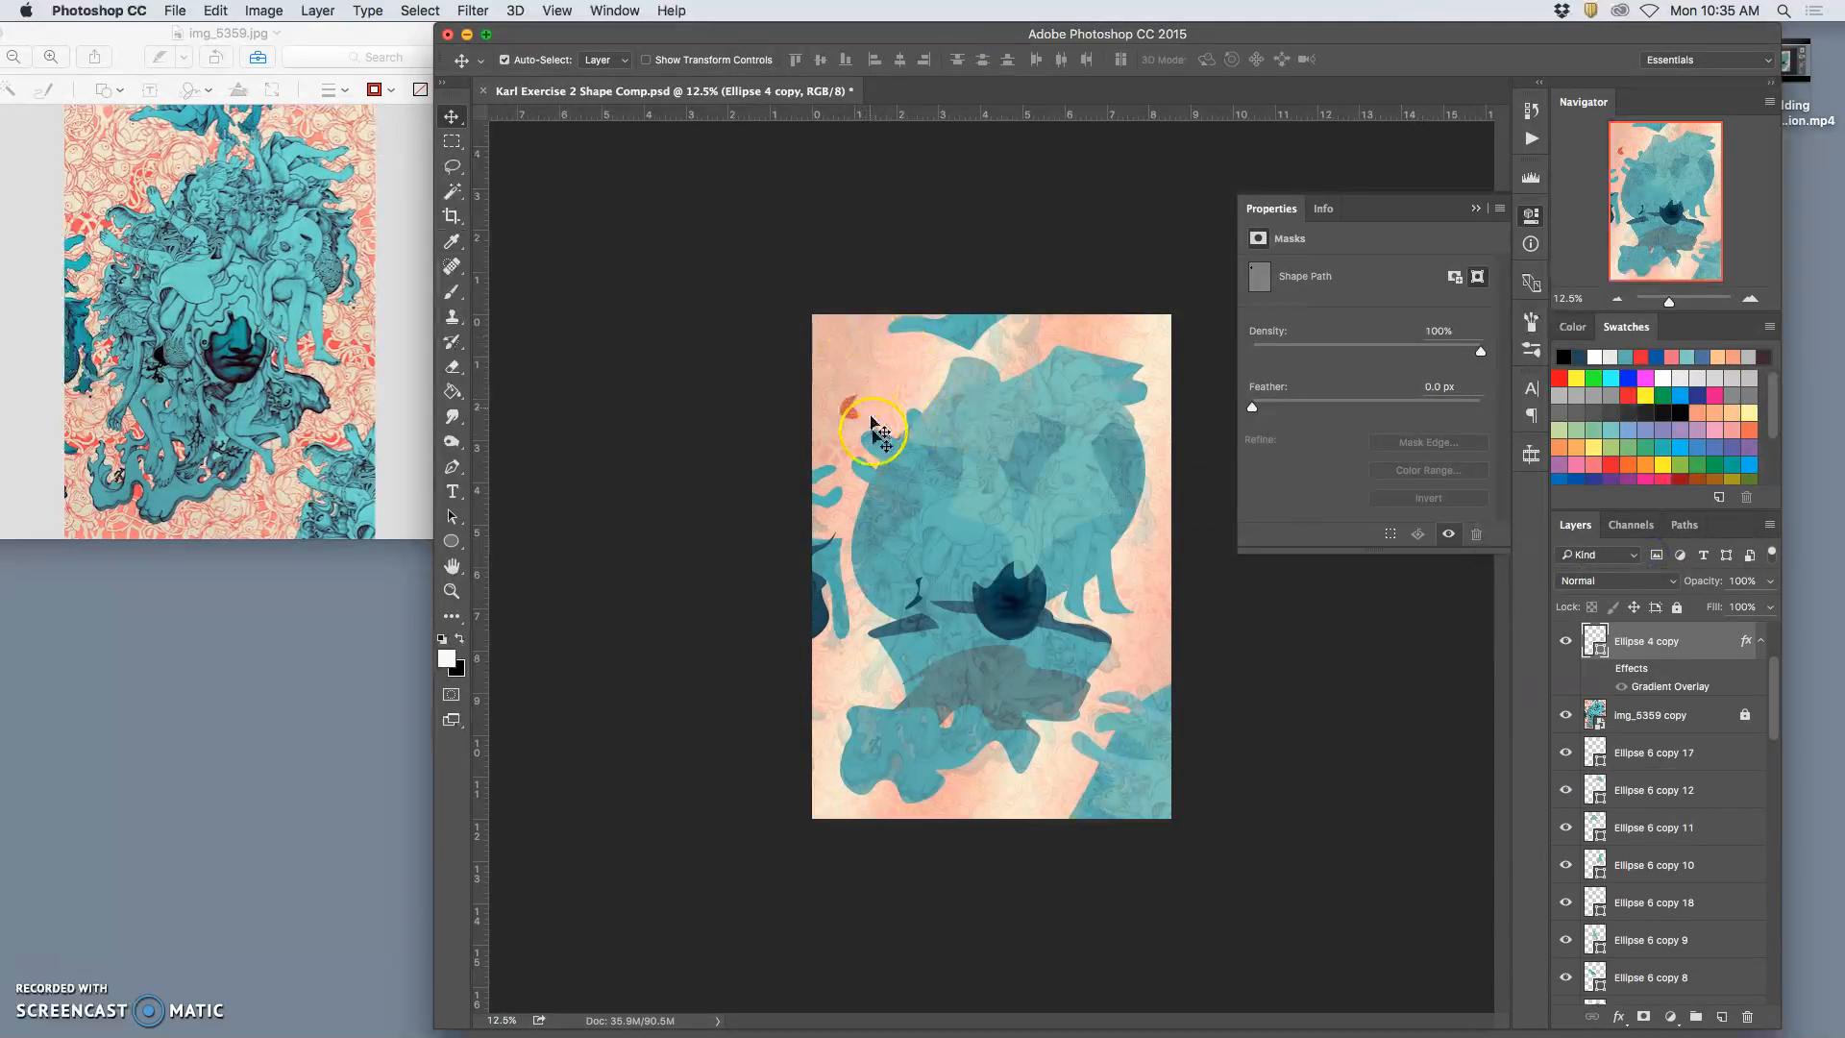
Move the small crescent above the blue fingers at the canvas's left edge, rotating and stretching it to match the reference
mouse_move(851, 419)
left_mouse_down()
mouse_move(831, 461)
mouse_move(869, 452)
mouse_move(857, 440)
left_mouse_up()
key("super+t")
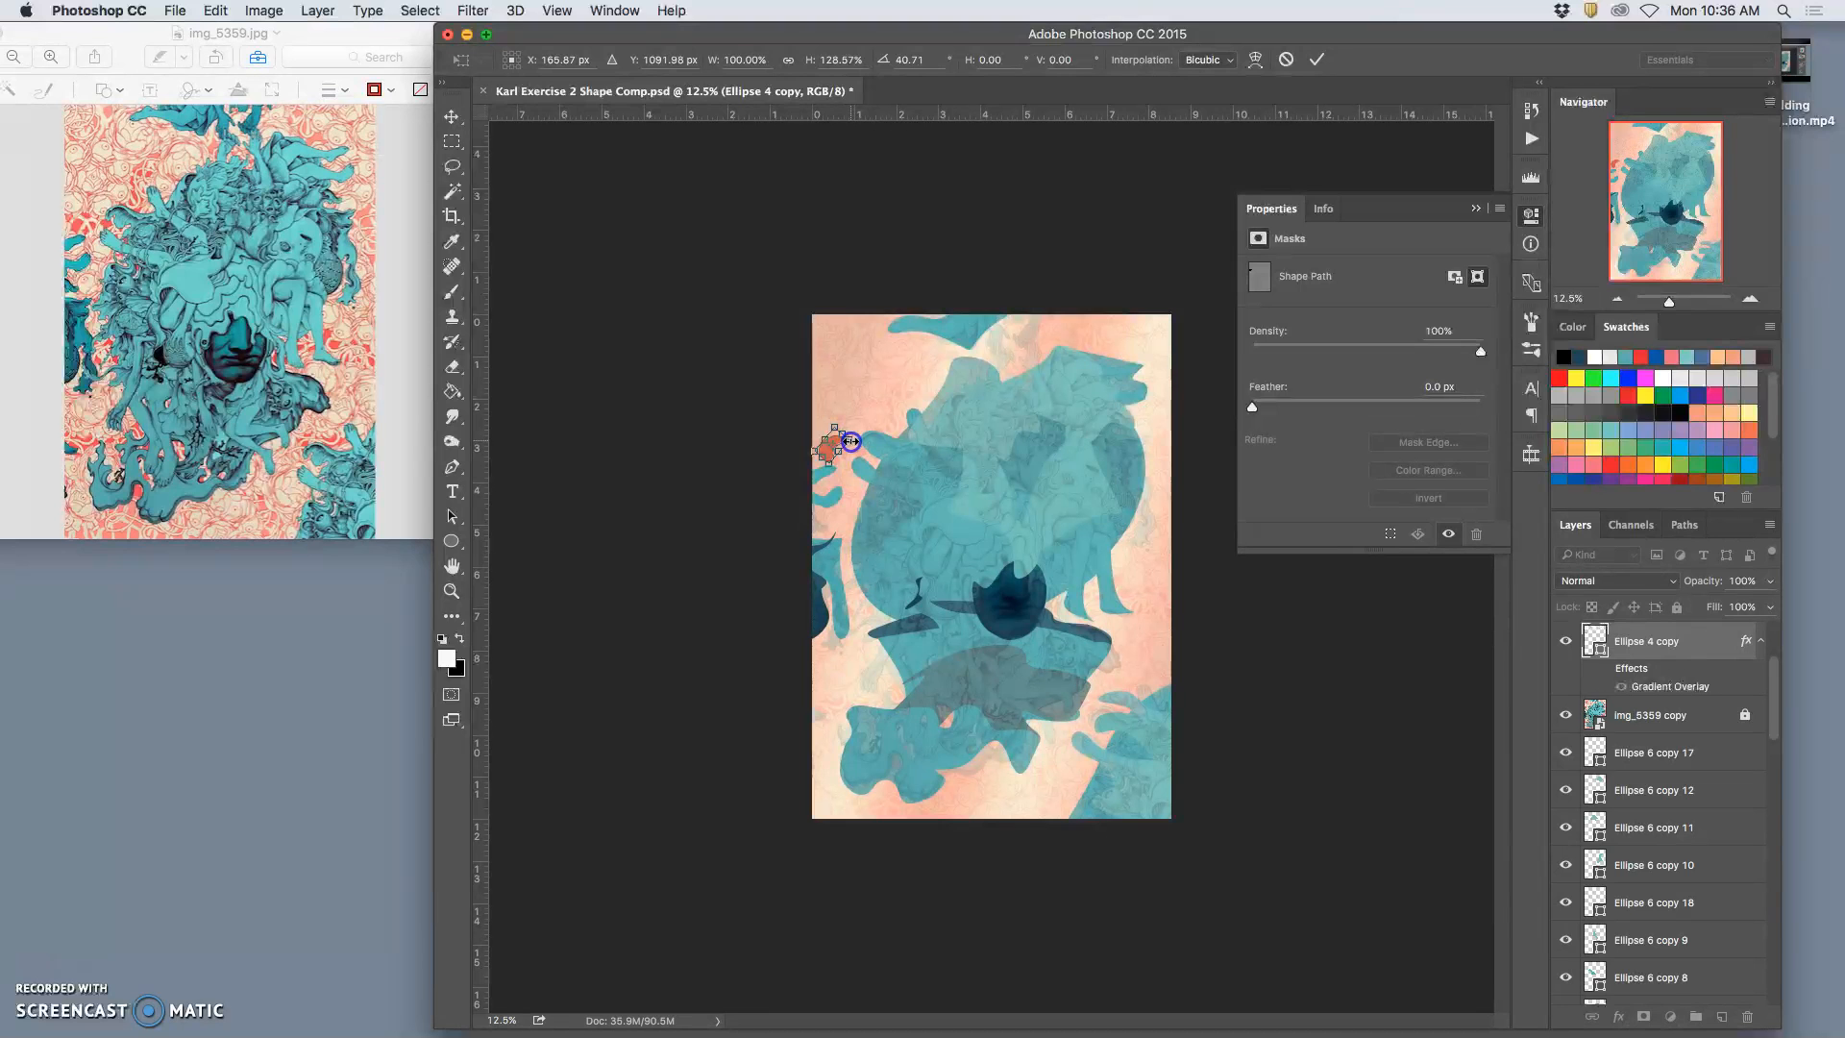
key("Return")
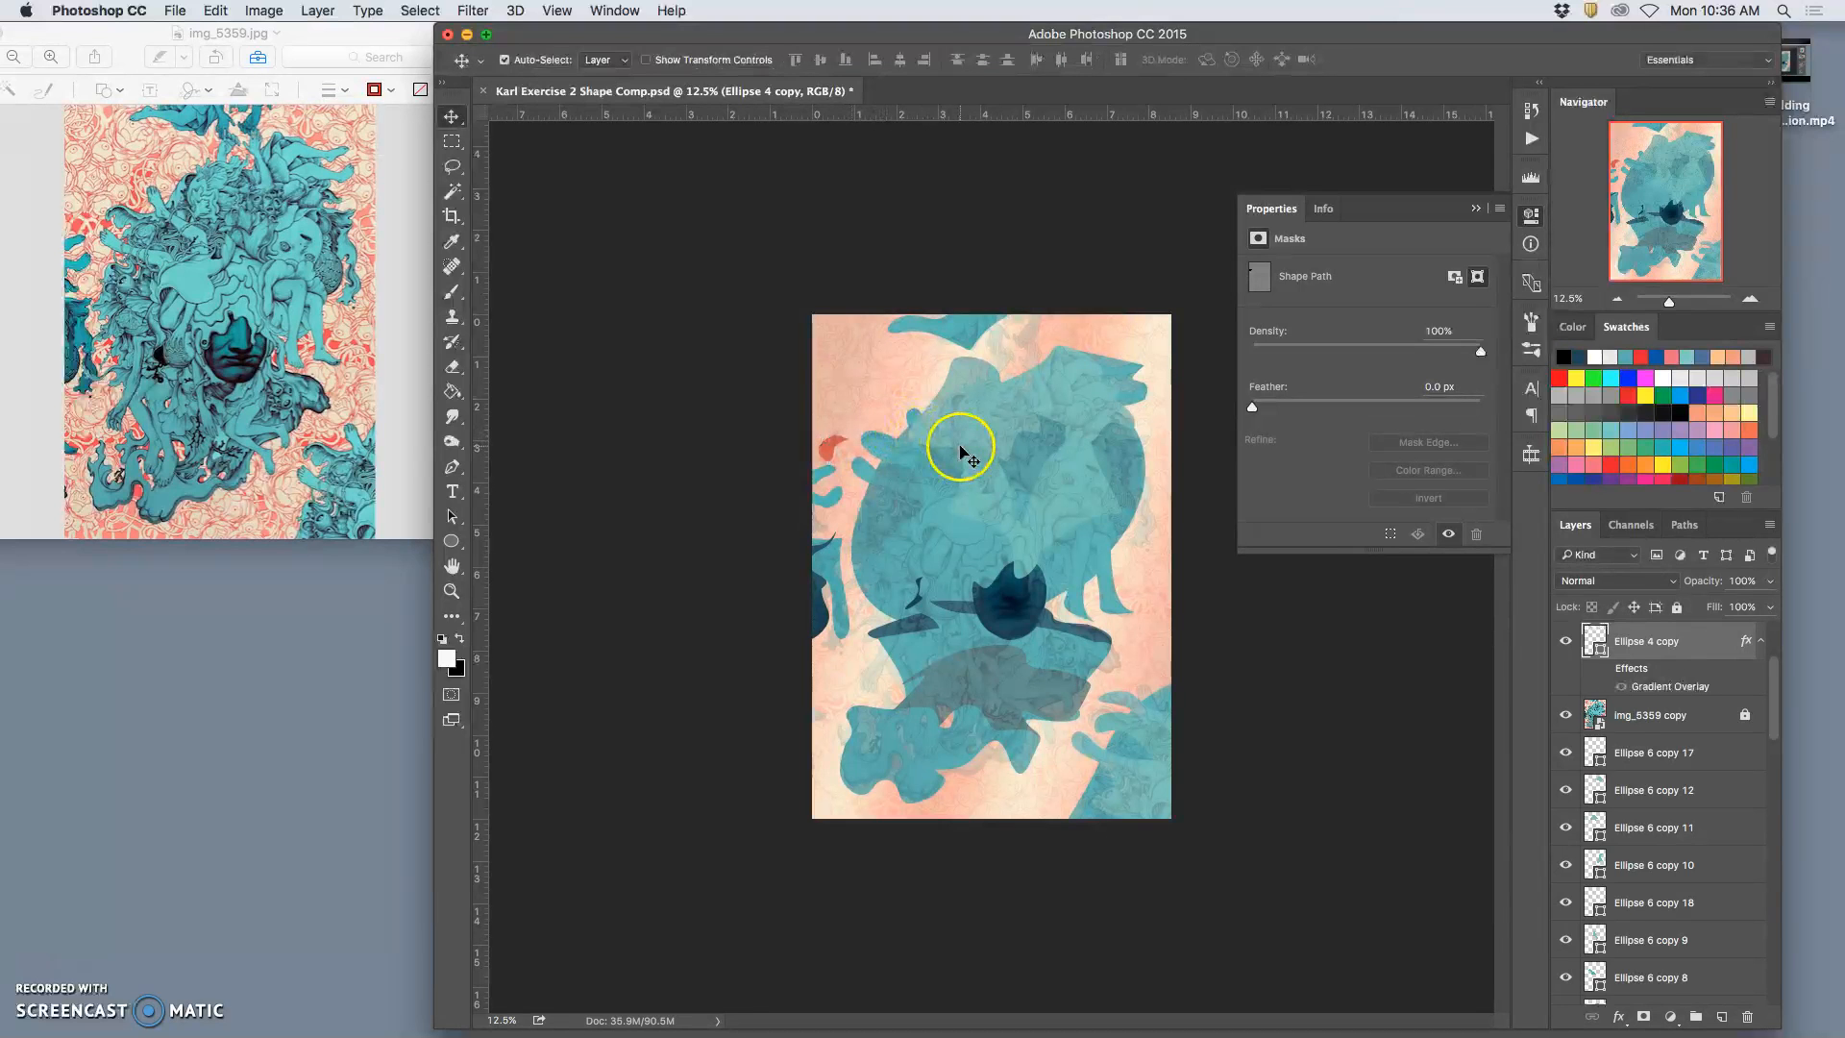
Duplicate the crescent and enlarge the copy beside the head's upper-left edge, to about 165% width and 334% height, rotated about -10°
left_click_drag(960, 449, 763, 432, "alt")
key("super+t")
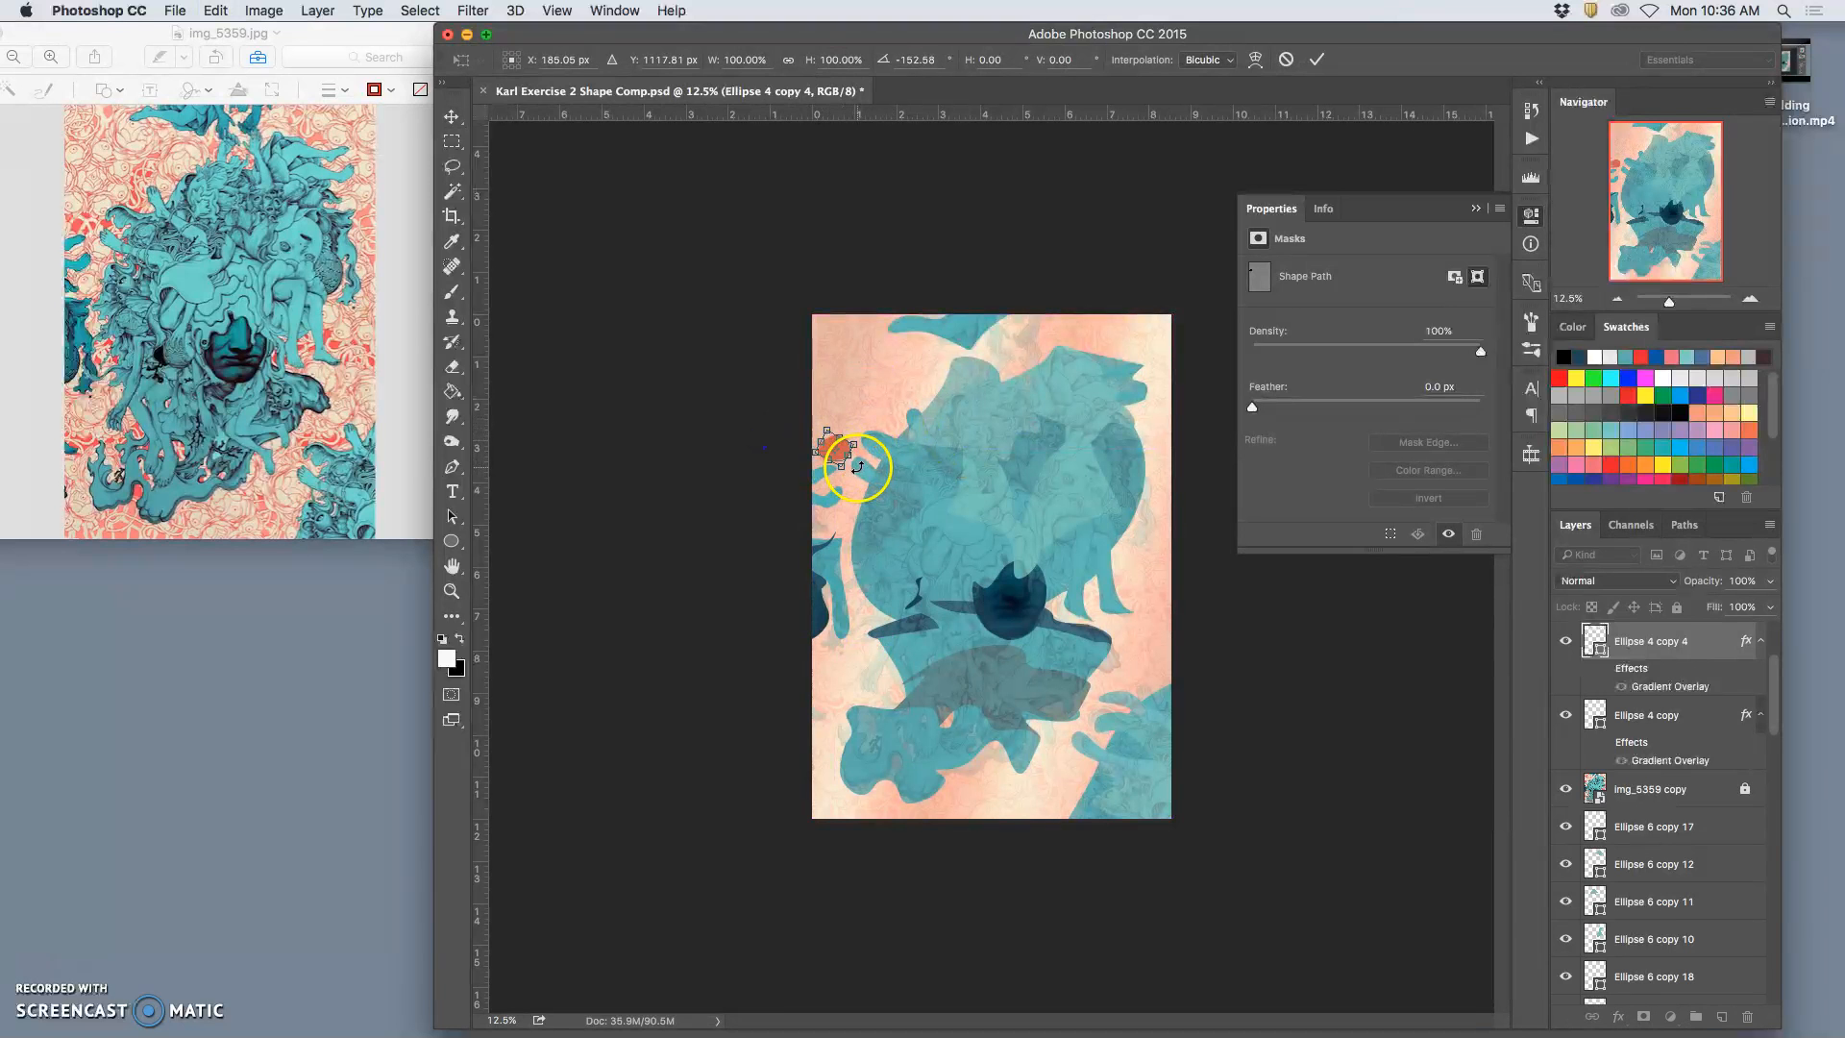
key("super+equal")
left_click_drag(723, 352, 764, 373)
Warp the enlarged crescent copy into a long, thin curve with its upper tip stretched up and outward
right_click(802, 239)
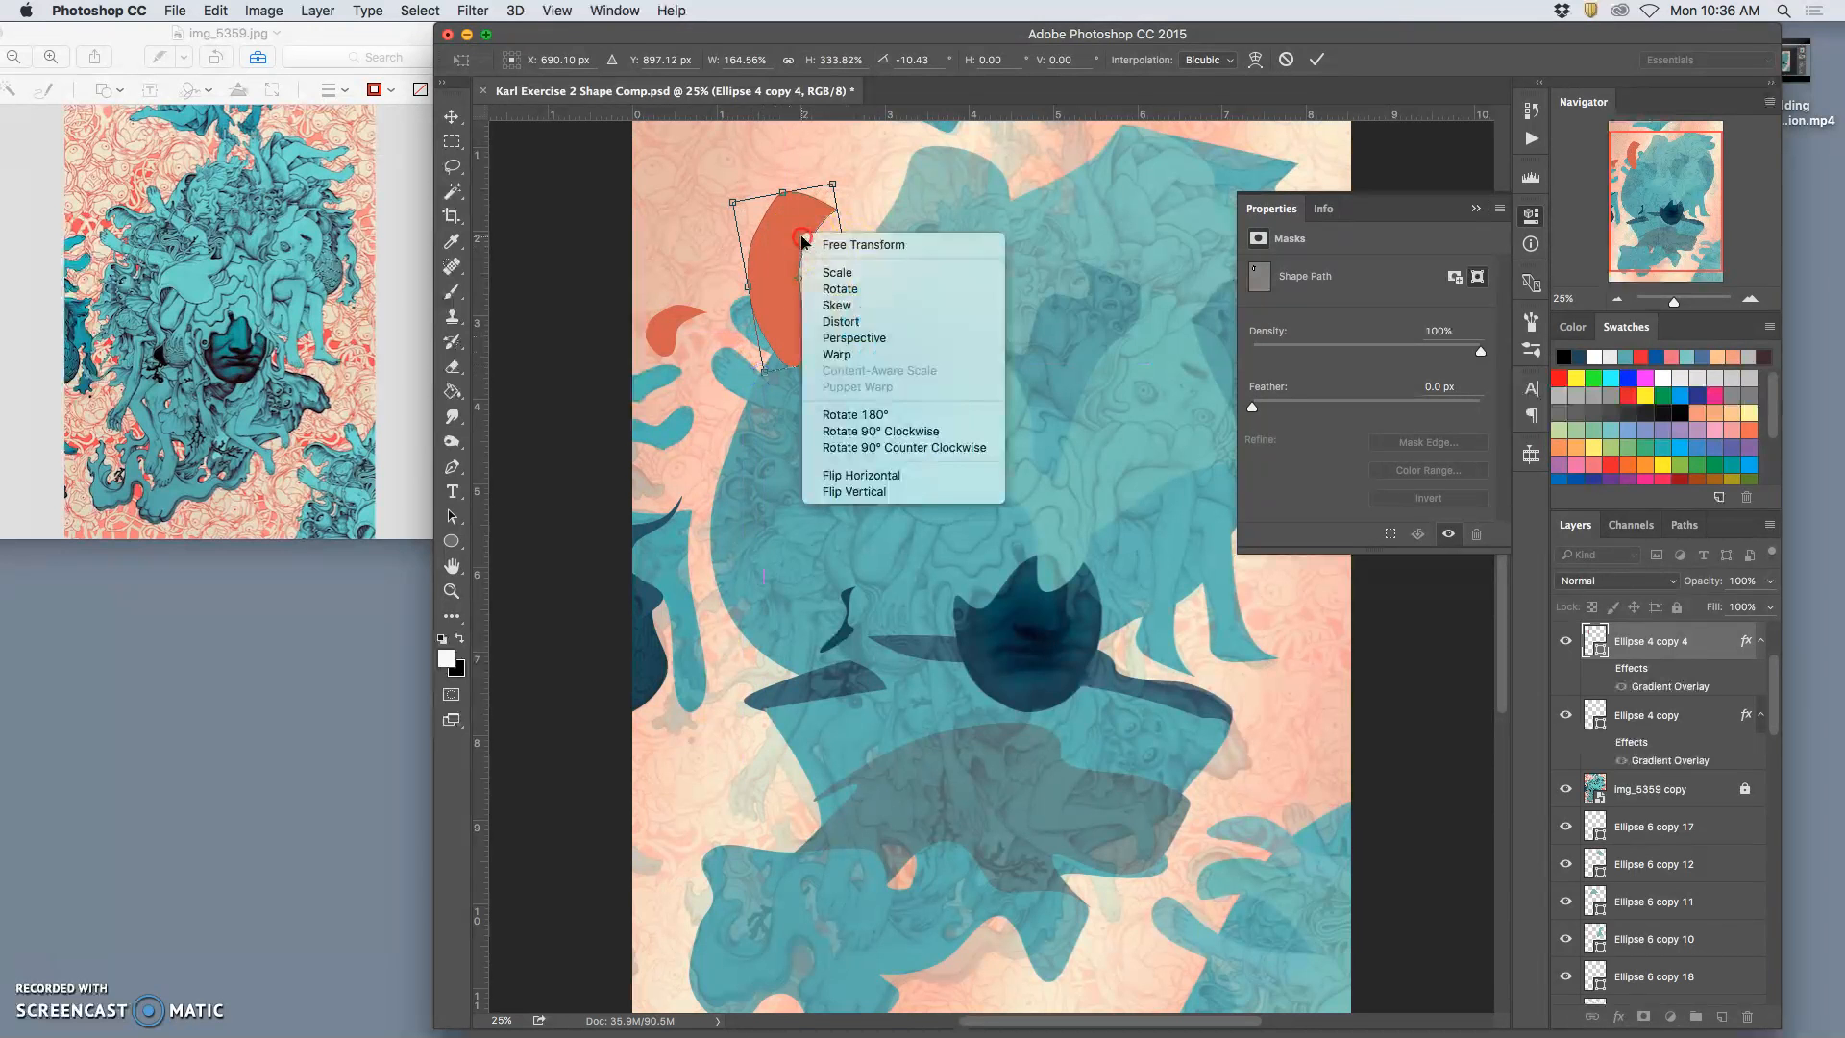
left_click(836, 354)
left_click_drag(831, 182, 875, 133)
left_click_drag(865, 356, 858, 389)
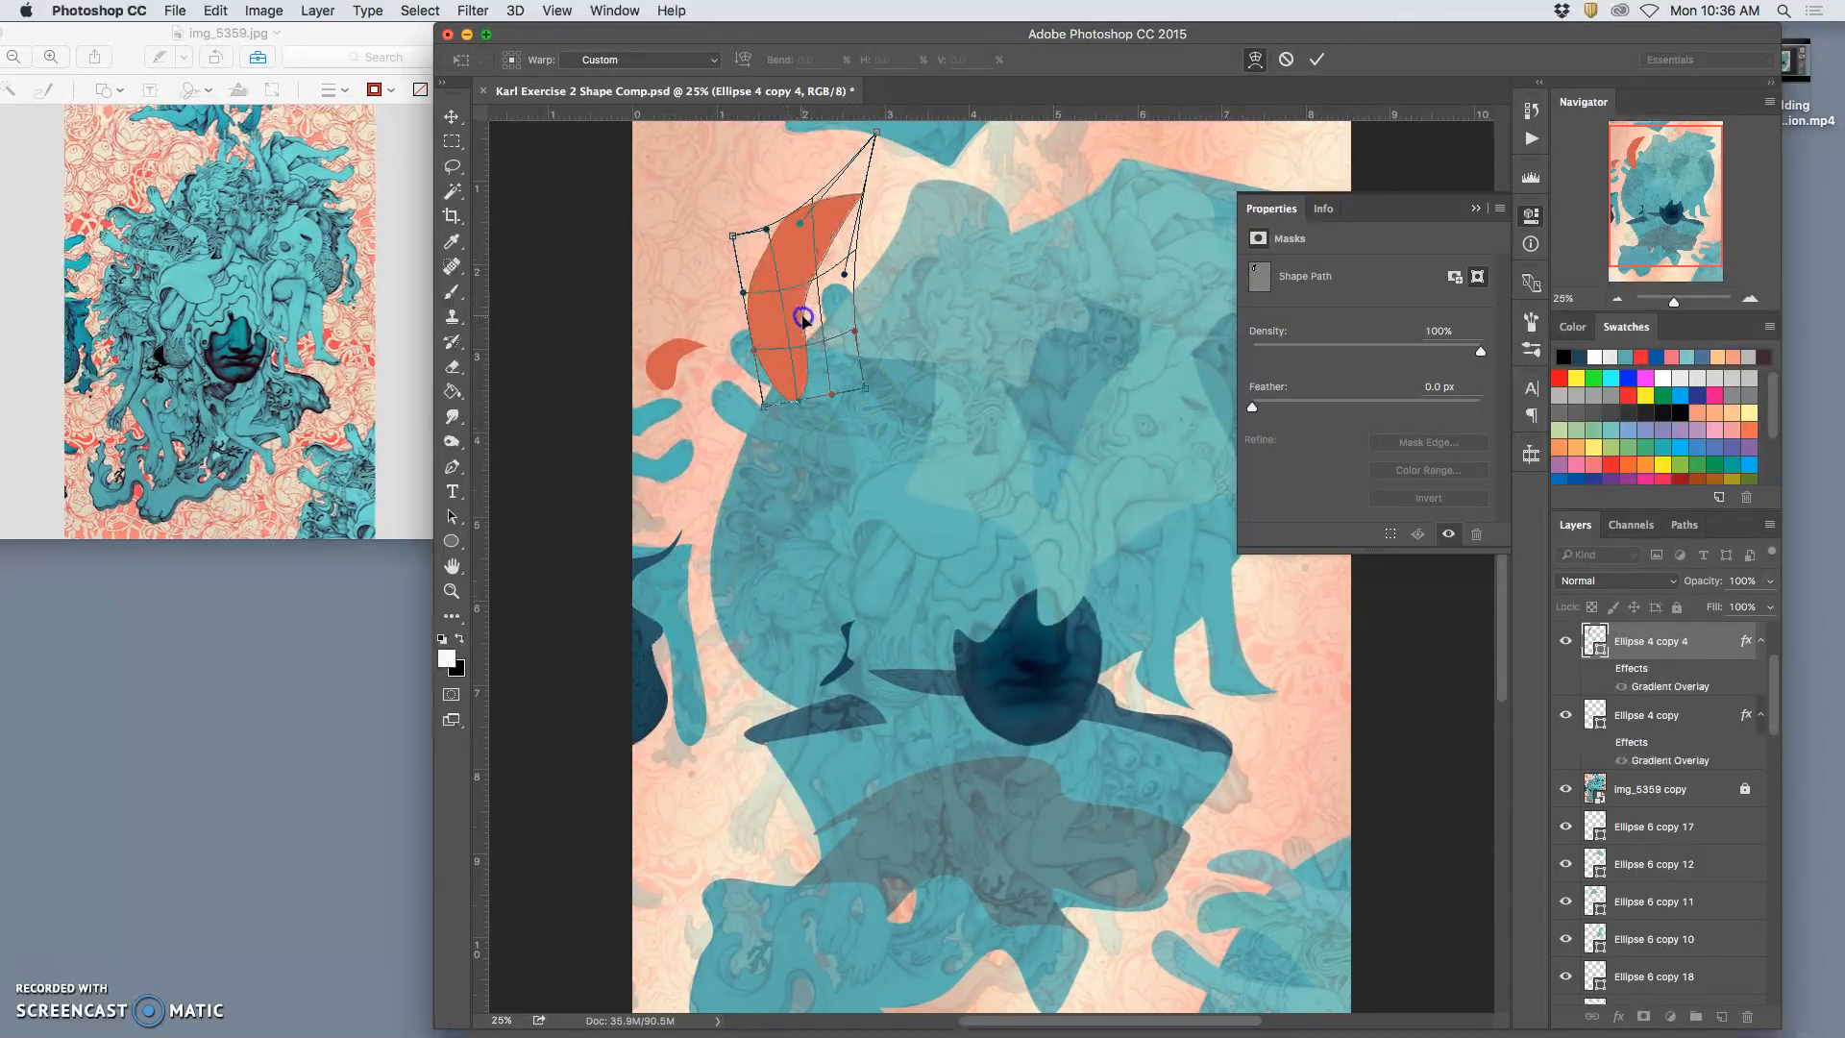
left_click_drag(765, 406, 770, 402)
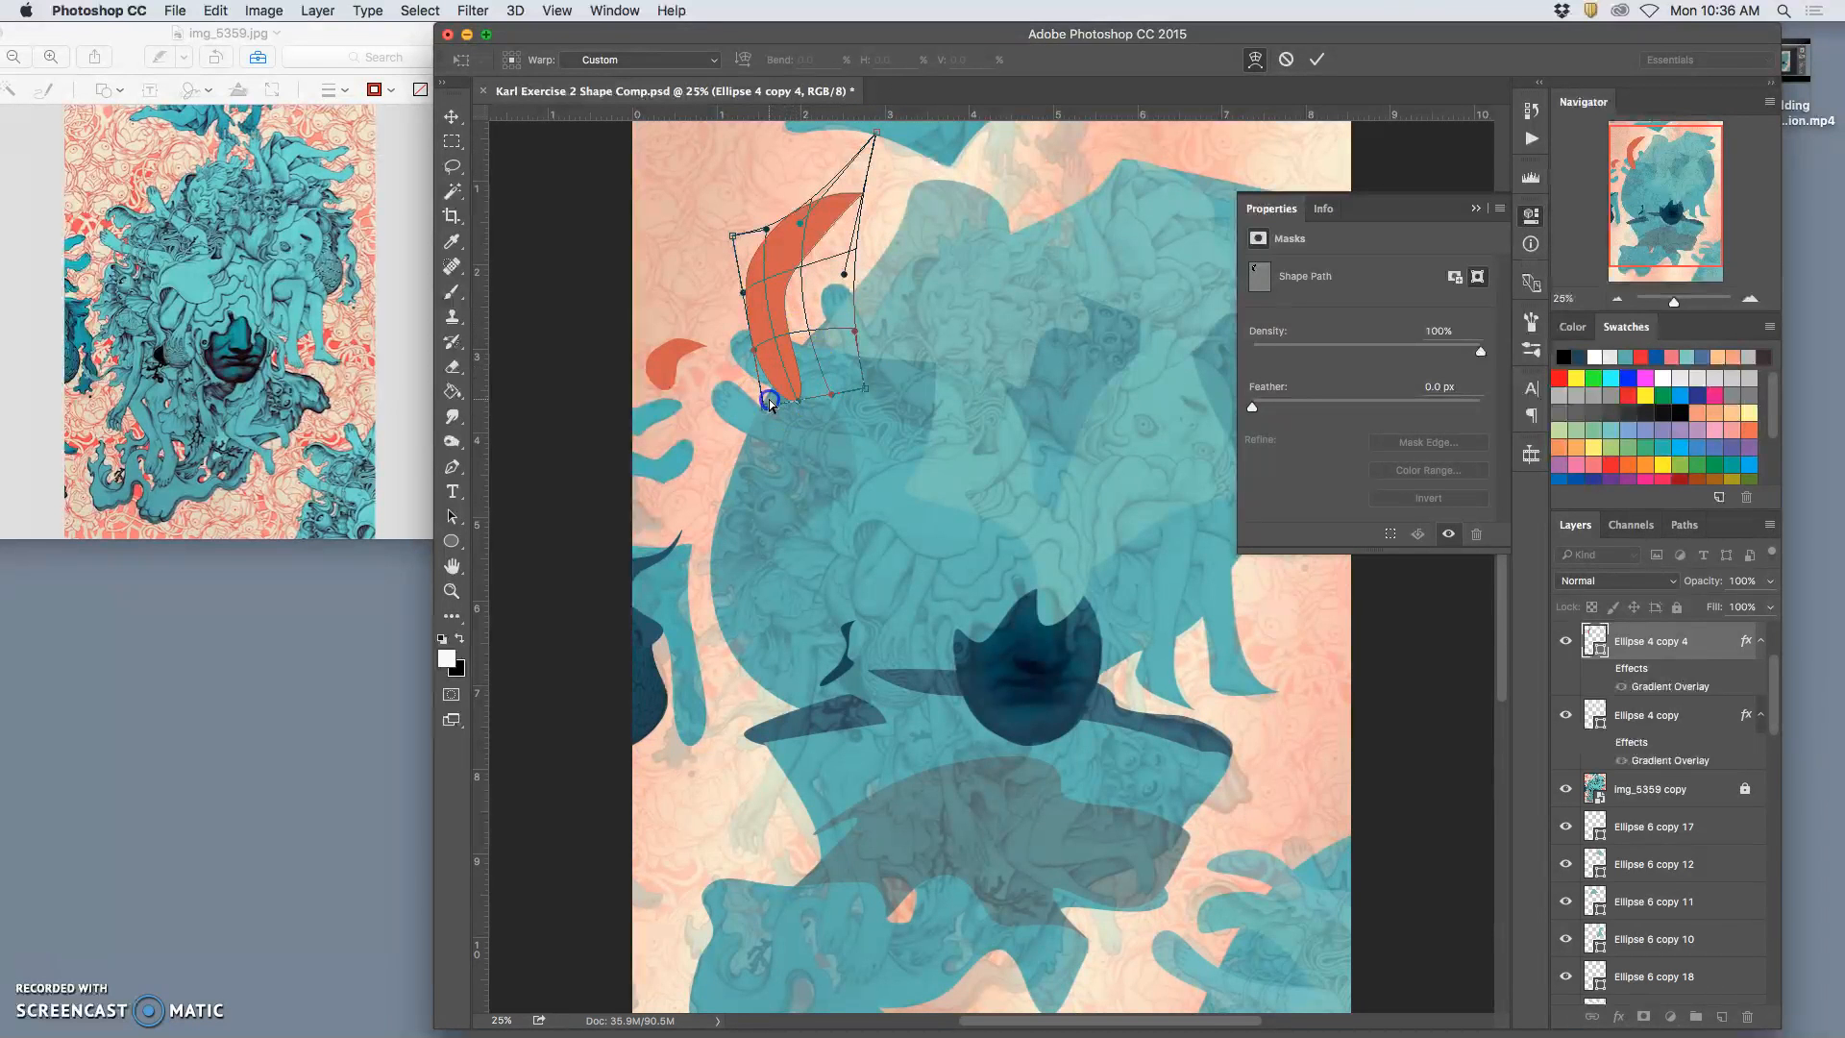
key("Return")
Scale the large crescent to about 76%, reposition it against the head, and warp it into a fuller curve with a narrow upper tip
left_click(807, 388)
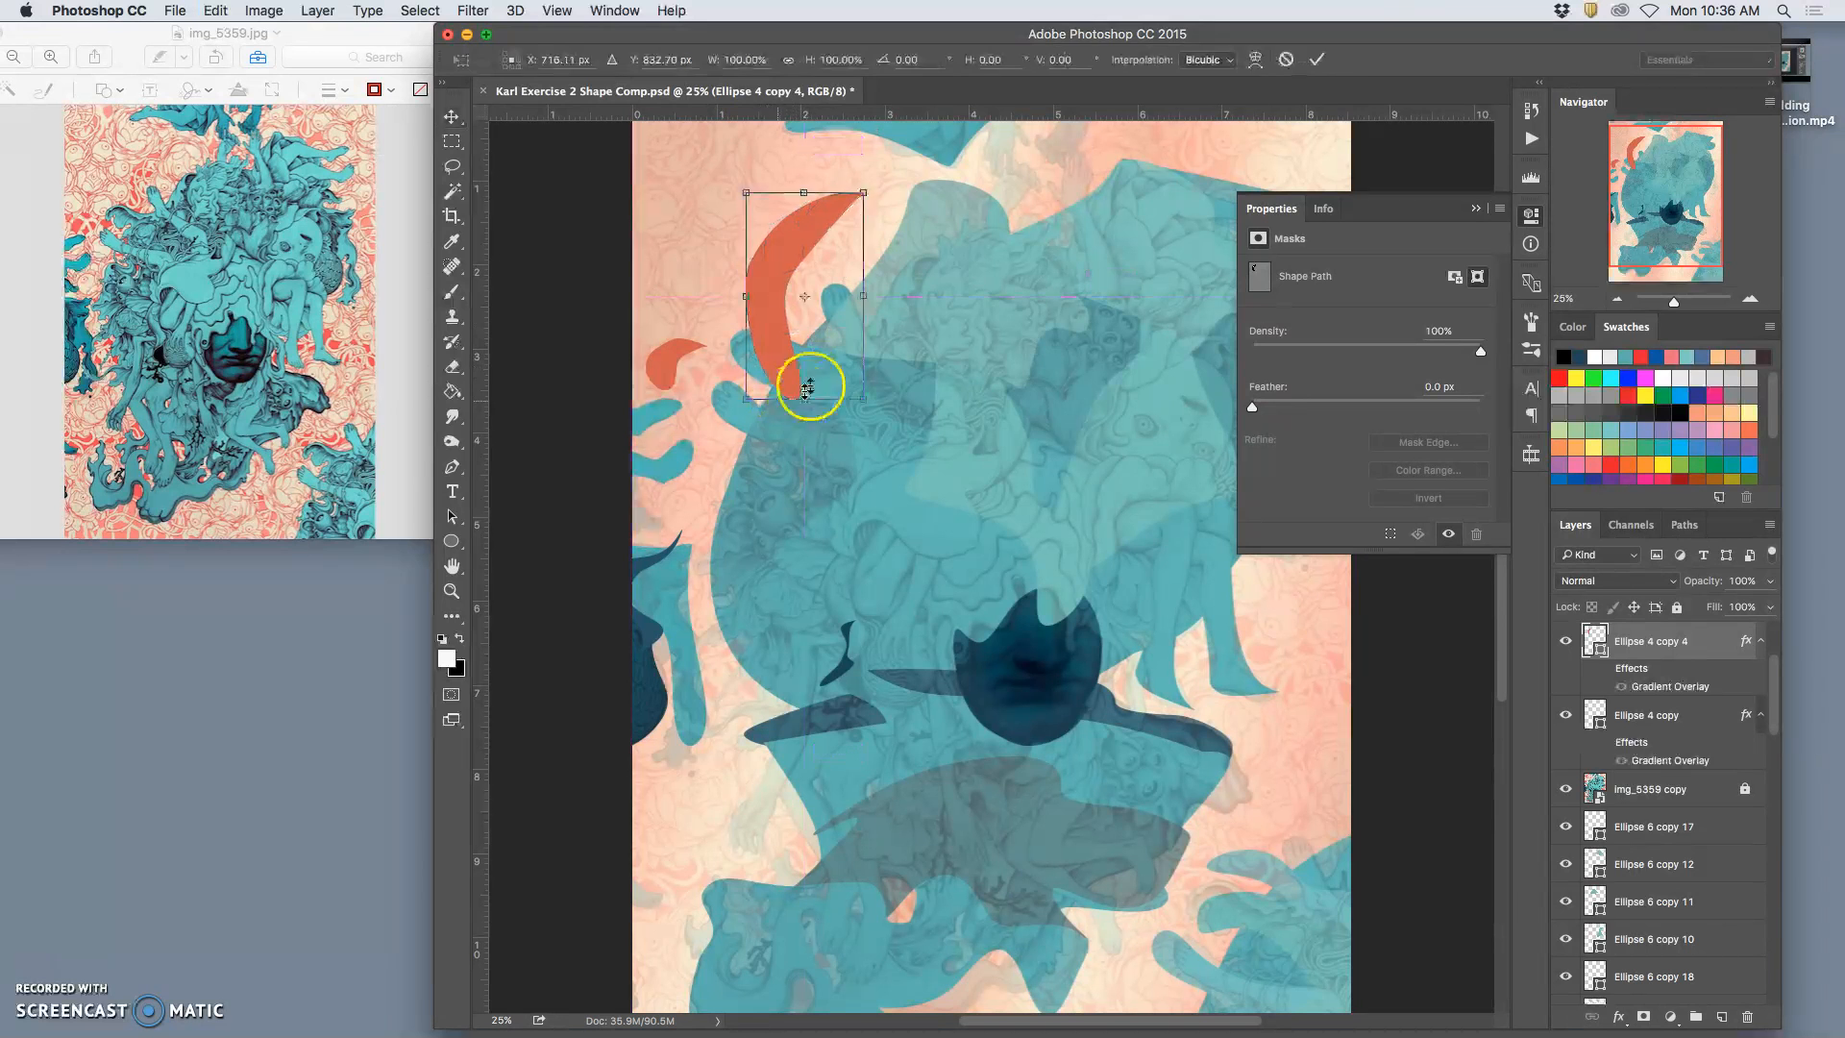
left_click_drag(857, 216, 791, 288)
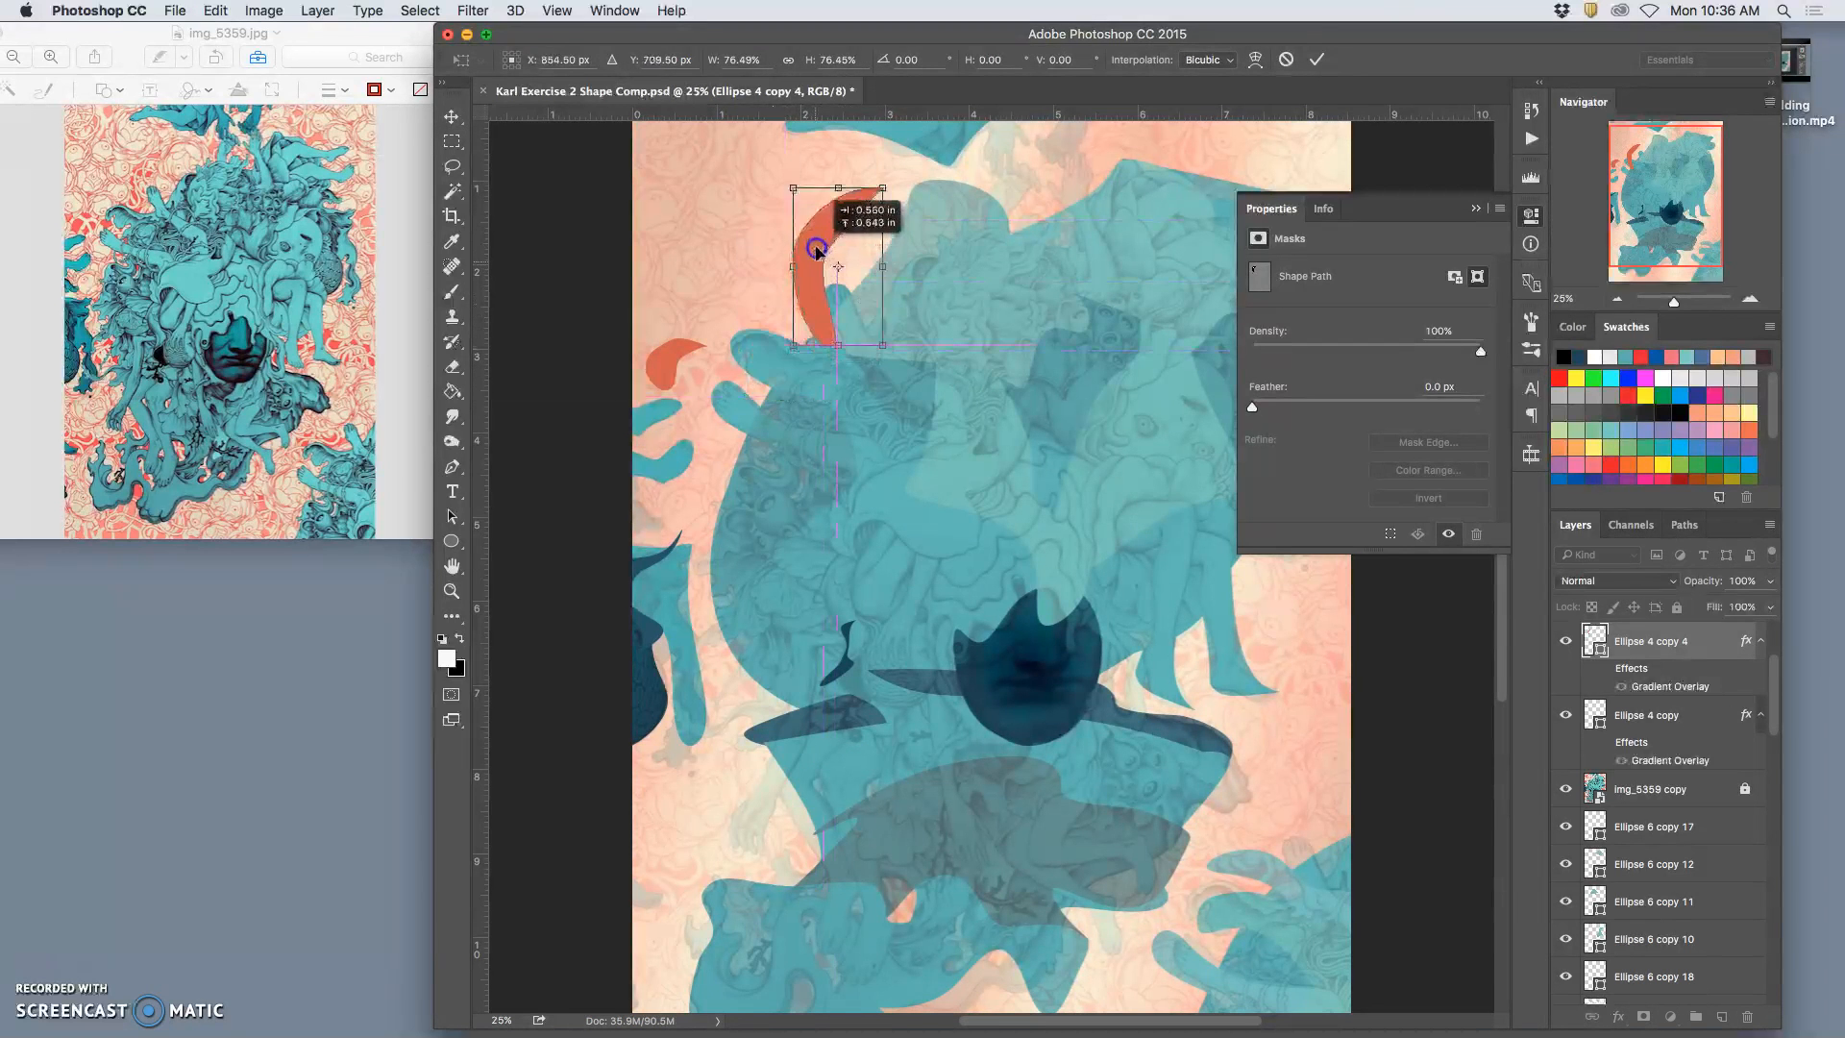
right_click(810, 261)
left_click(846, 399)
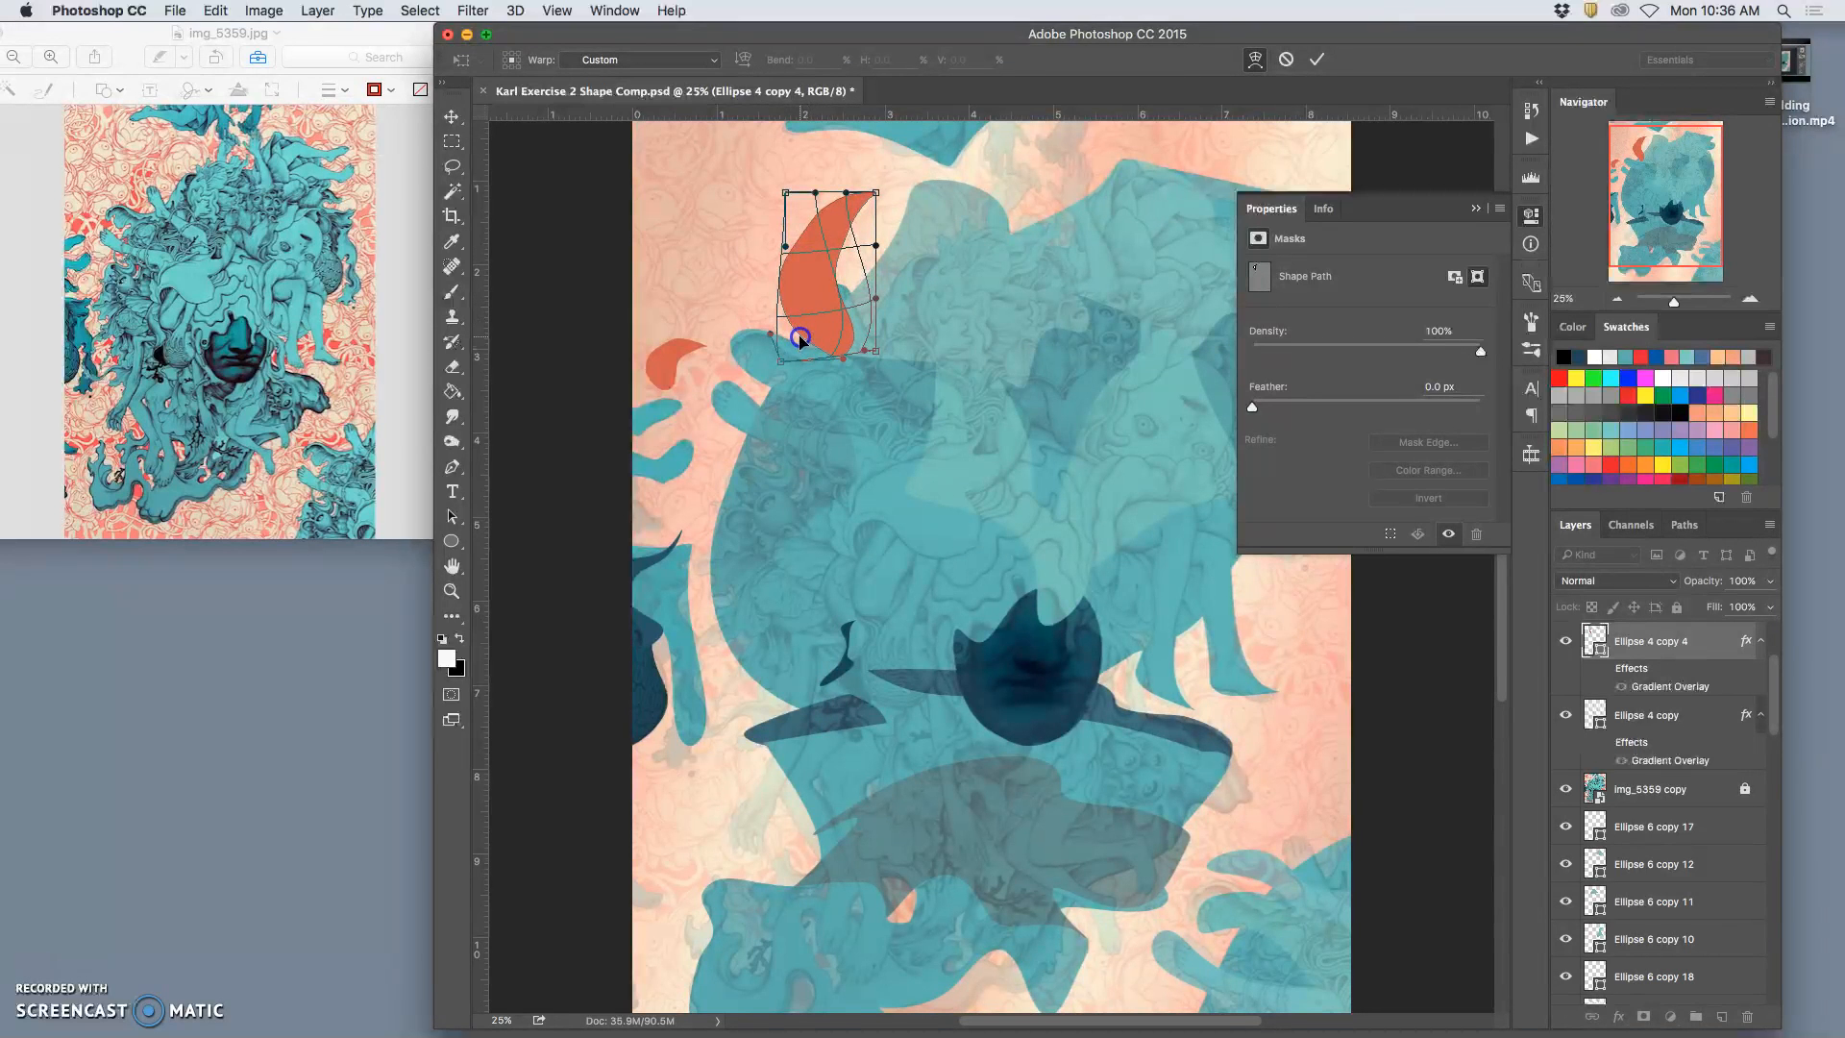
left_click_drag(836, 232, 839, 215)
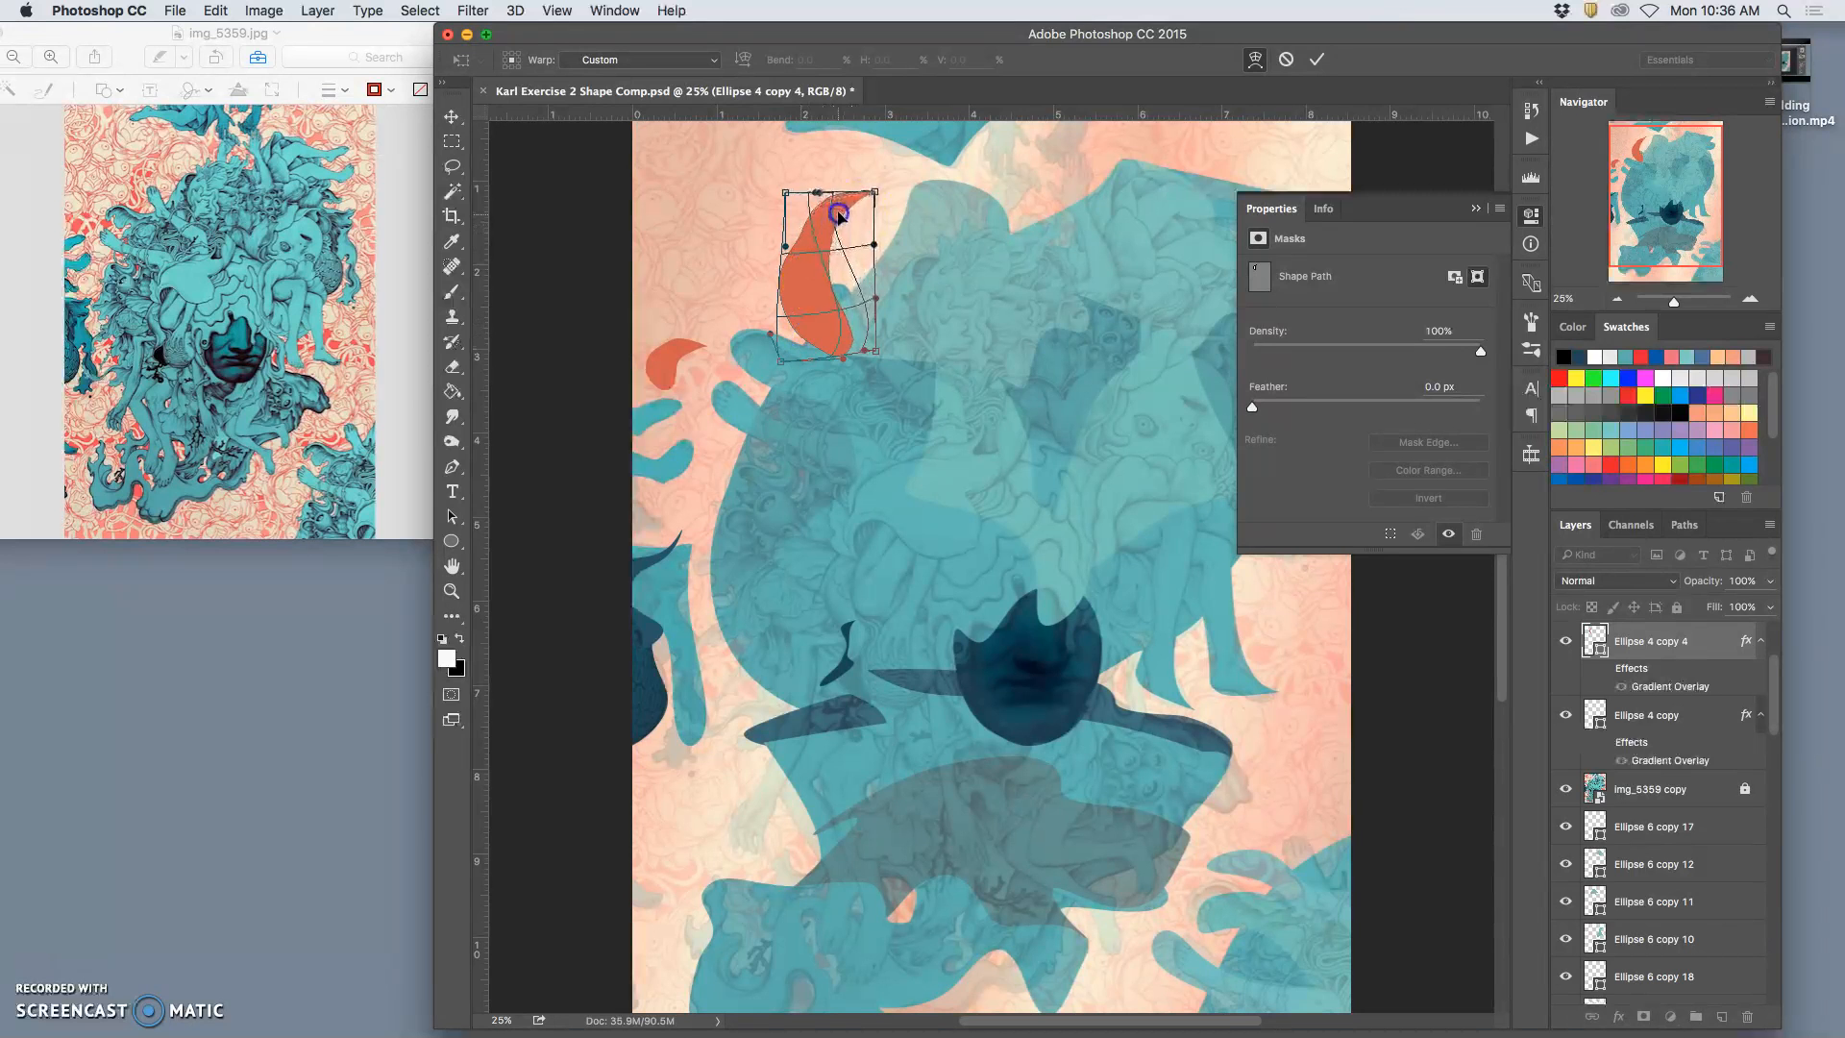
double_click(838, 277)
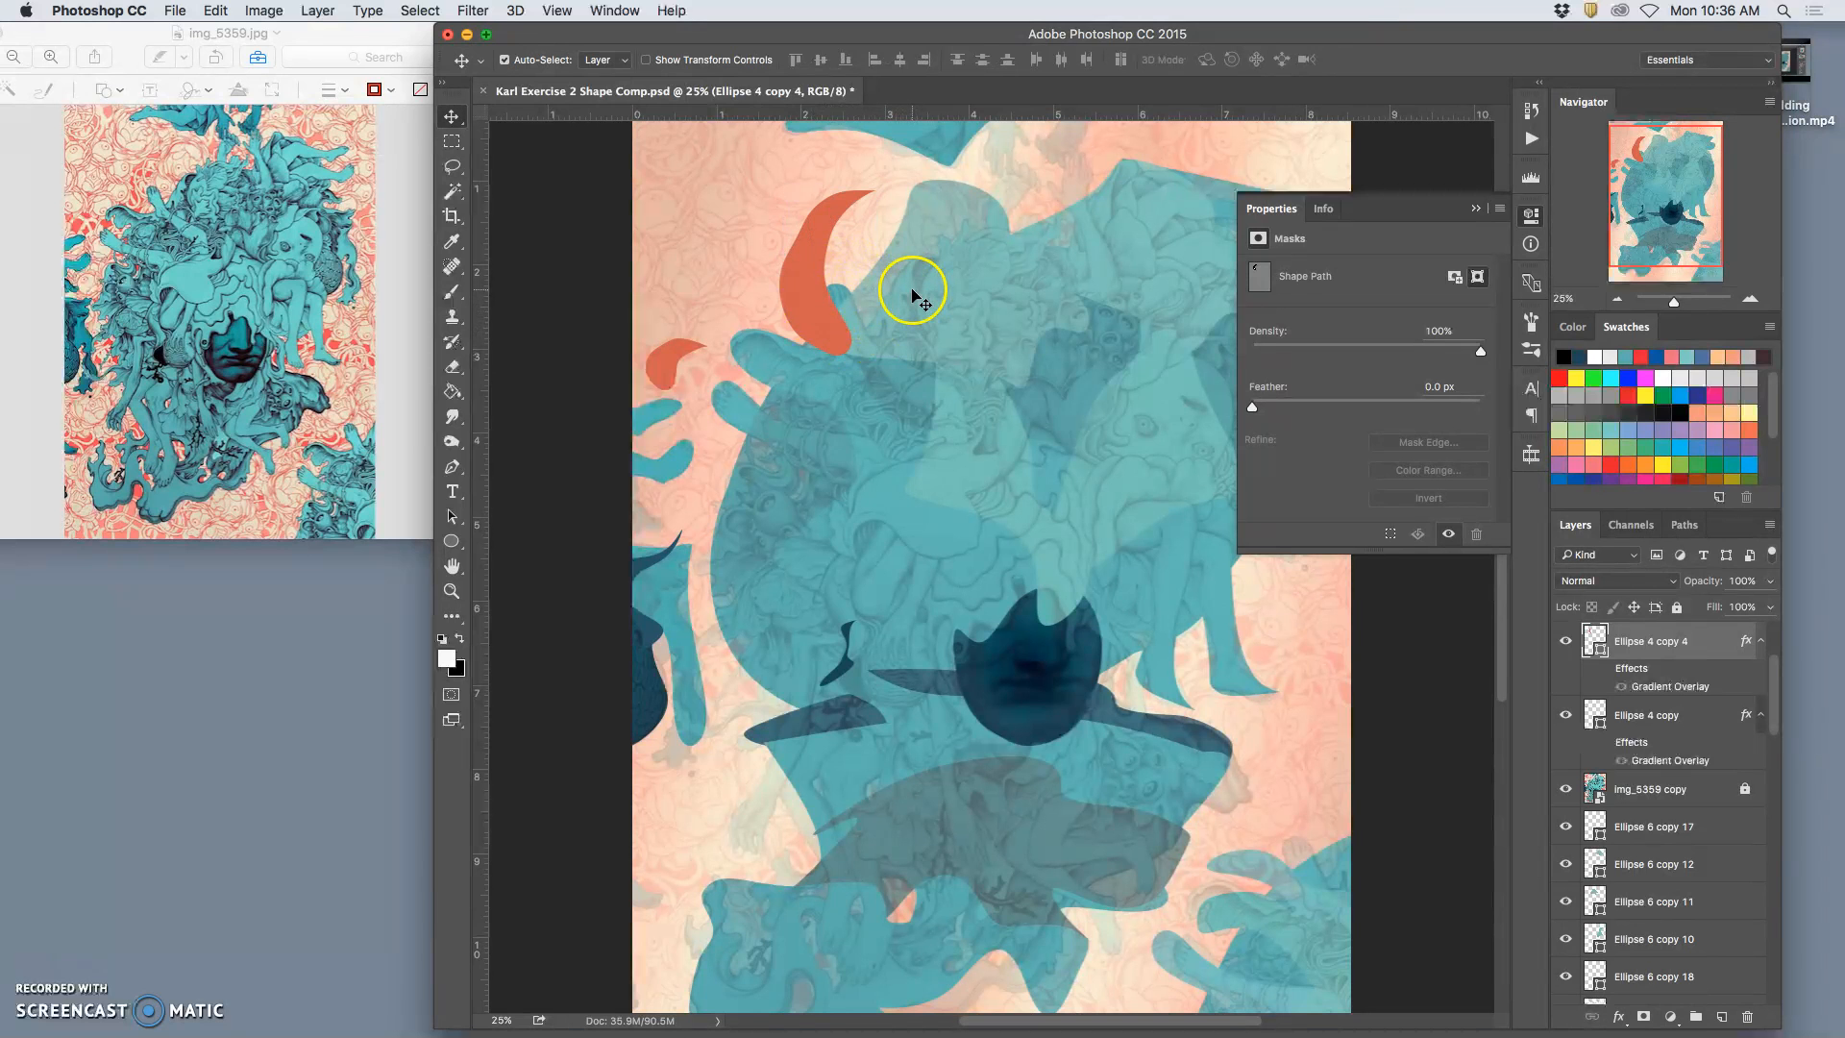
Send the large crescent layer, Ellipse 4 copy 4, backward to just below Ellipse 6 copy 9
scroll(982, 368, "up", 3)
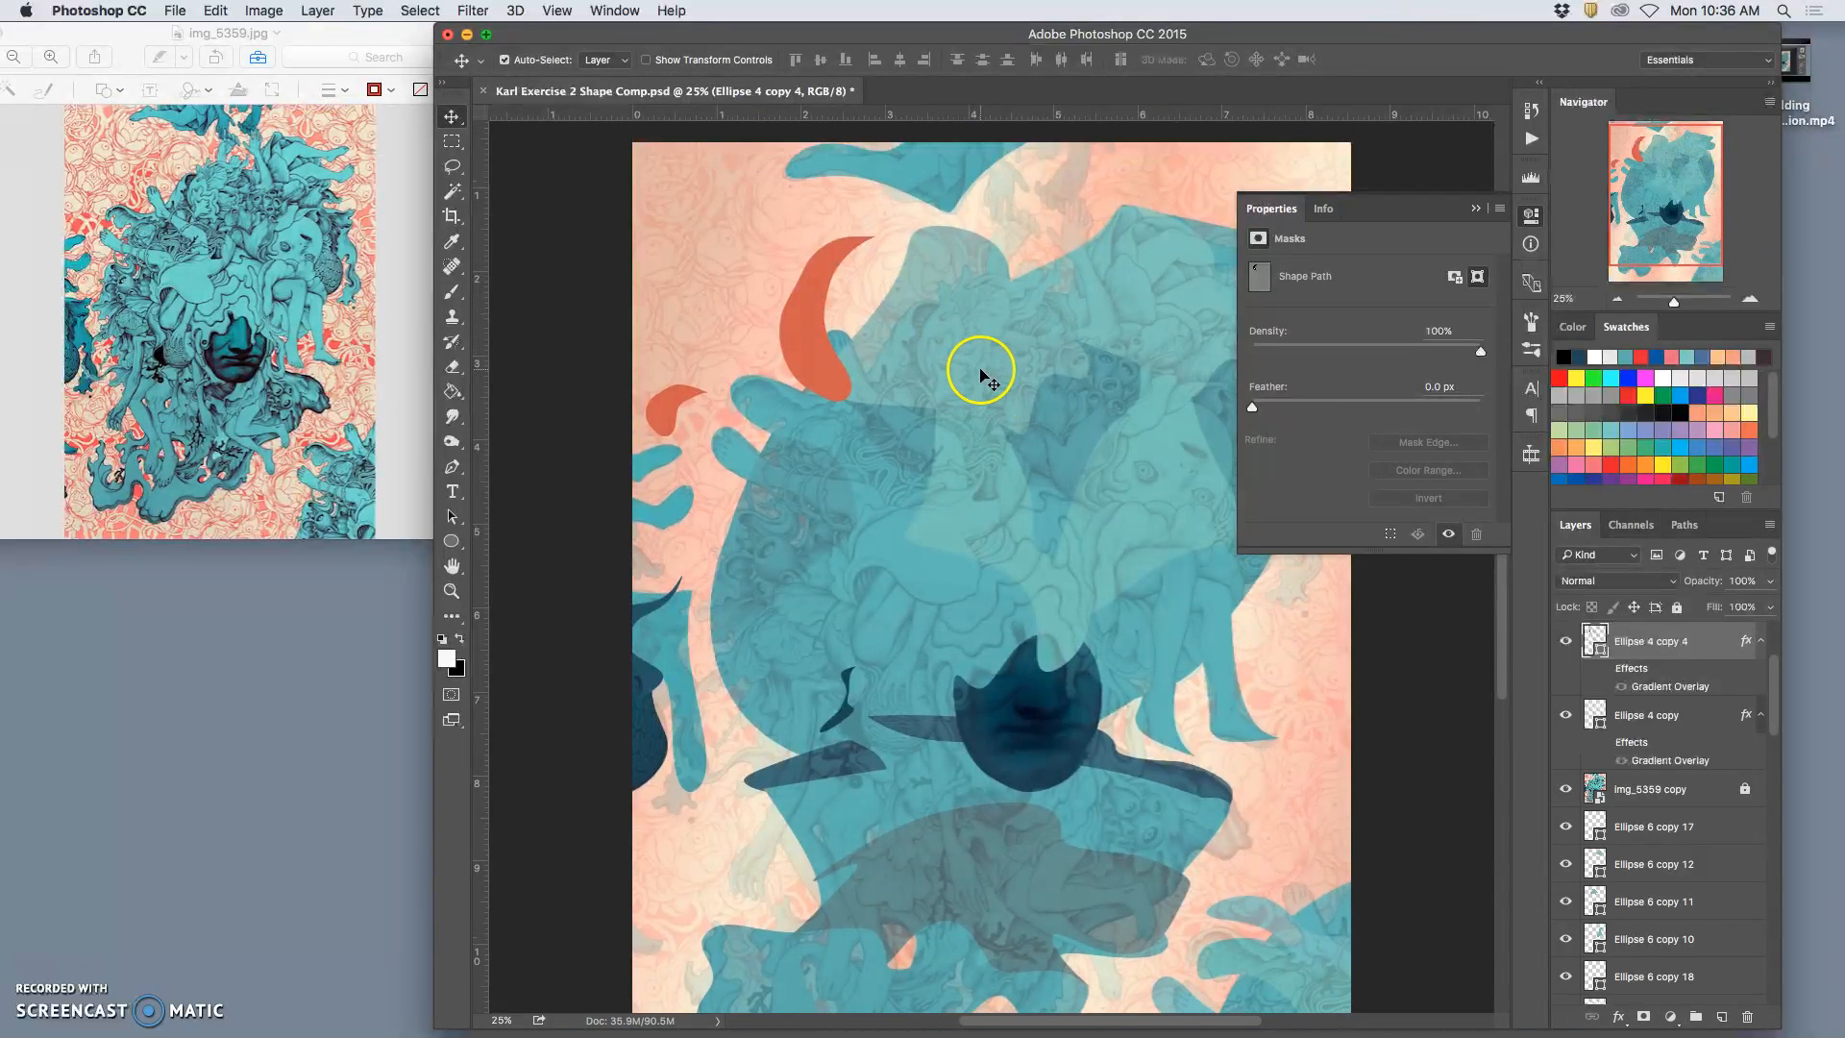
key("super+bracketleft")
key("super+bracketleft")
key("super+bracketleft")
key("super+bracketleft")
key("super+bracketleft")
key("super+bracketleft")
key("super+bracketleft")
key("super+bracketleft")
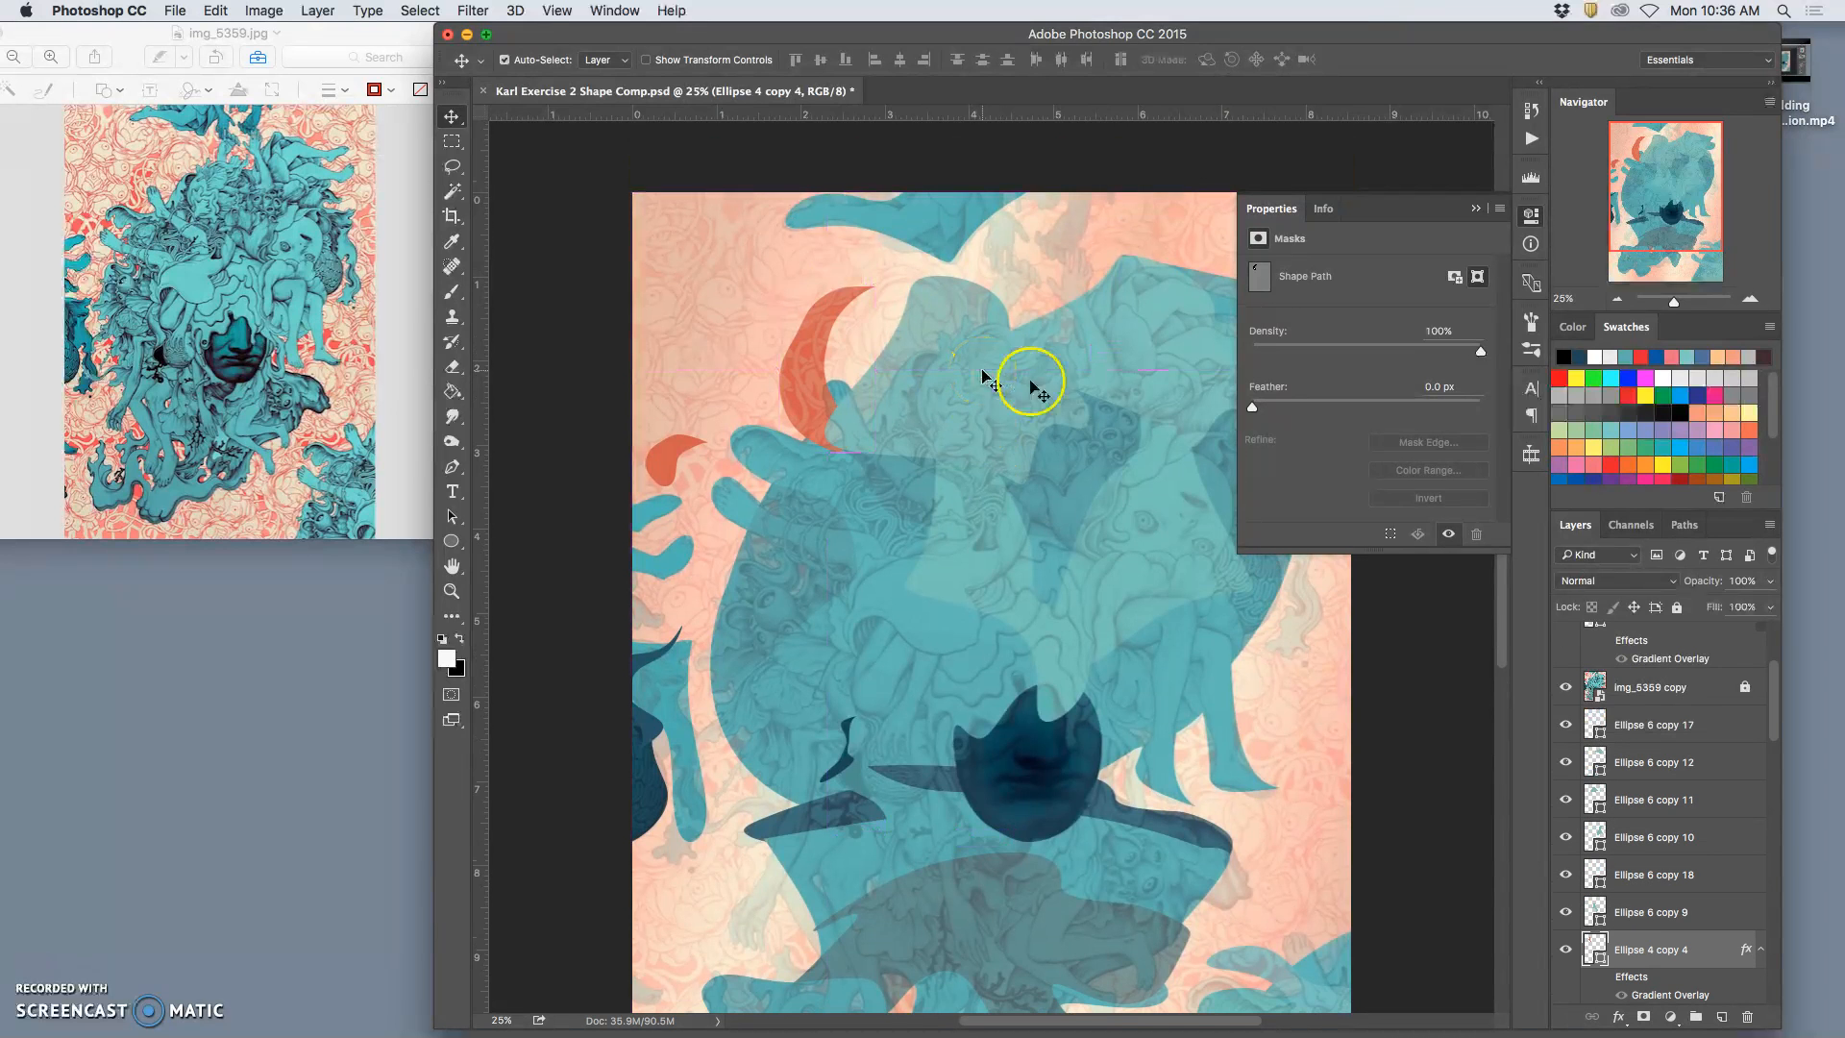
Hide the img_5359 copy reference layer and send the large crescent backward to just below Ellipse 6 copy 8
scroll(1618, 708, "up", 3)
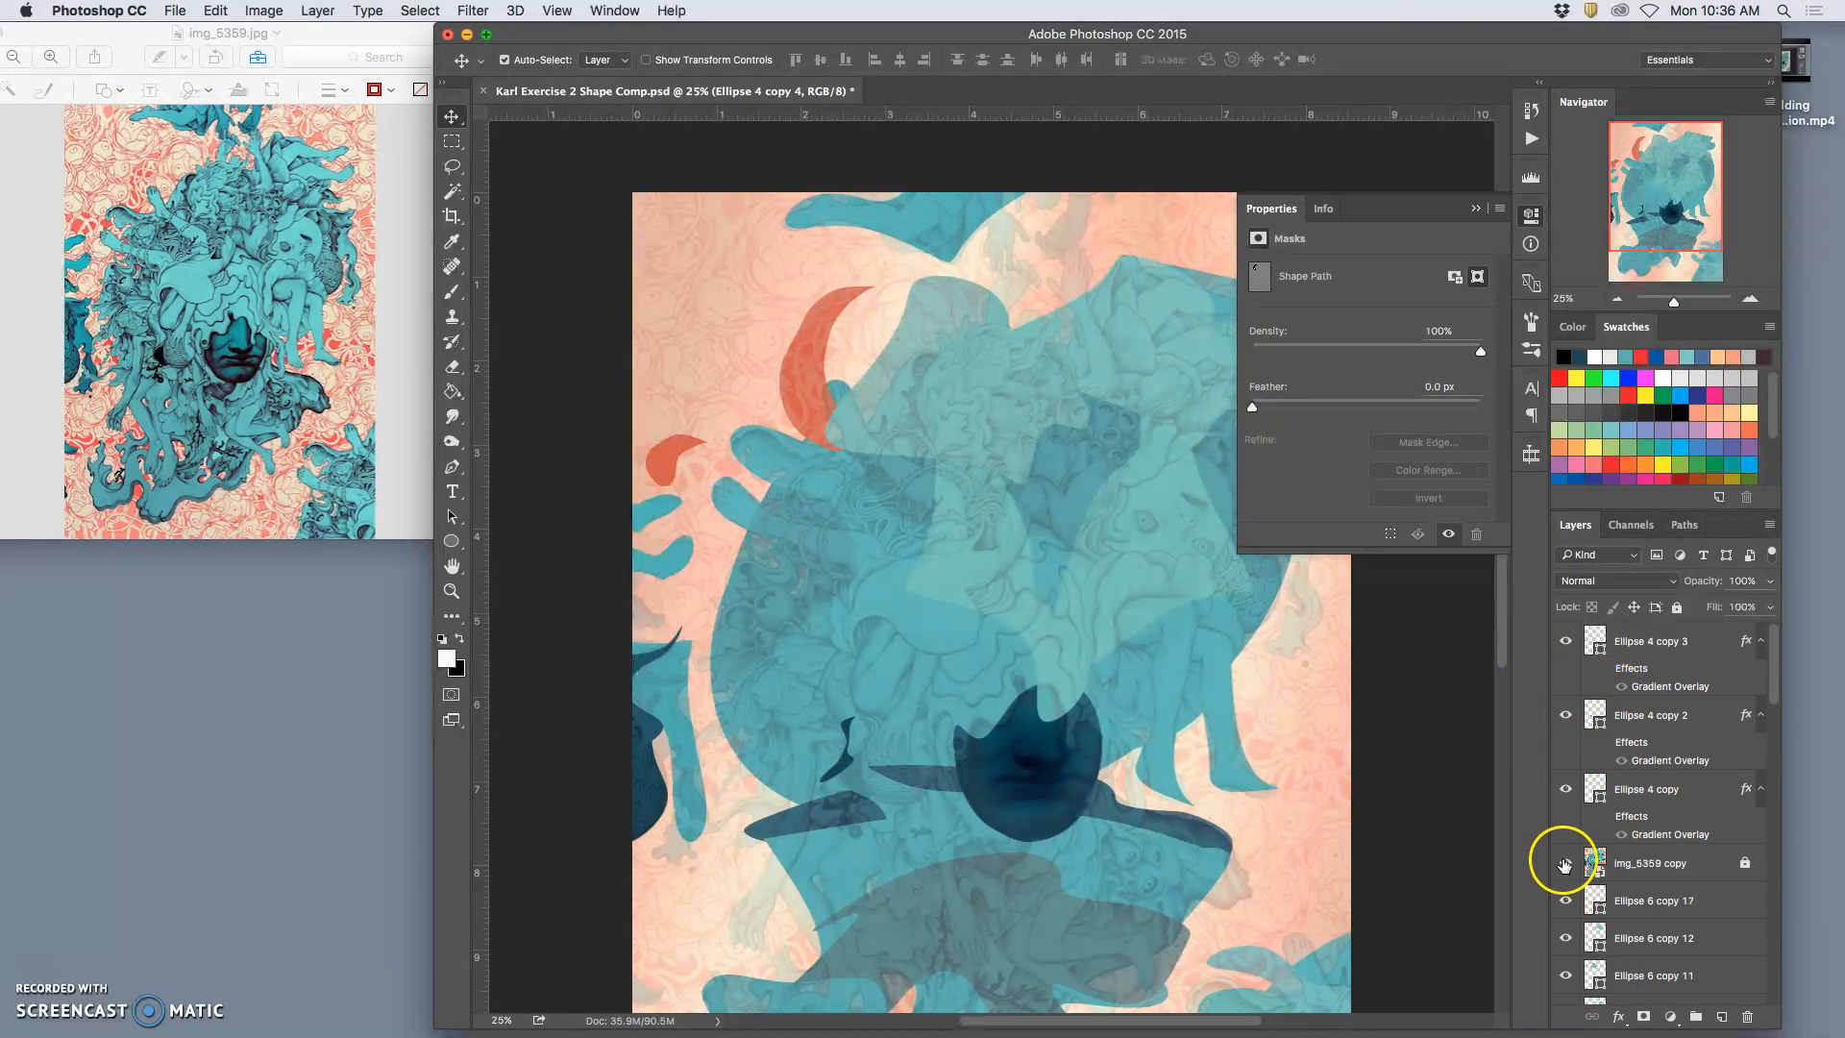
left_click(1566, 863)
key("super+bracketleft")
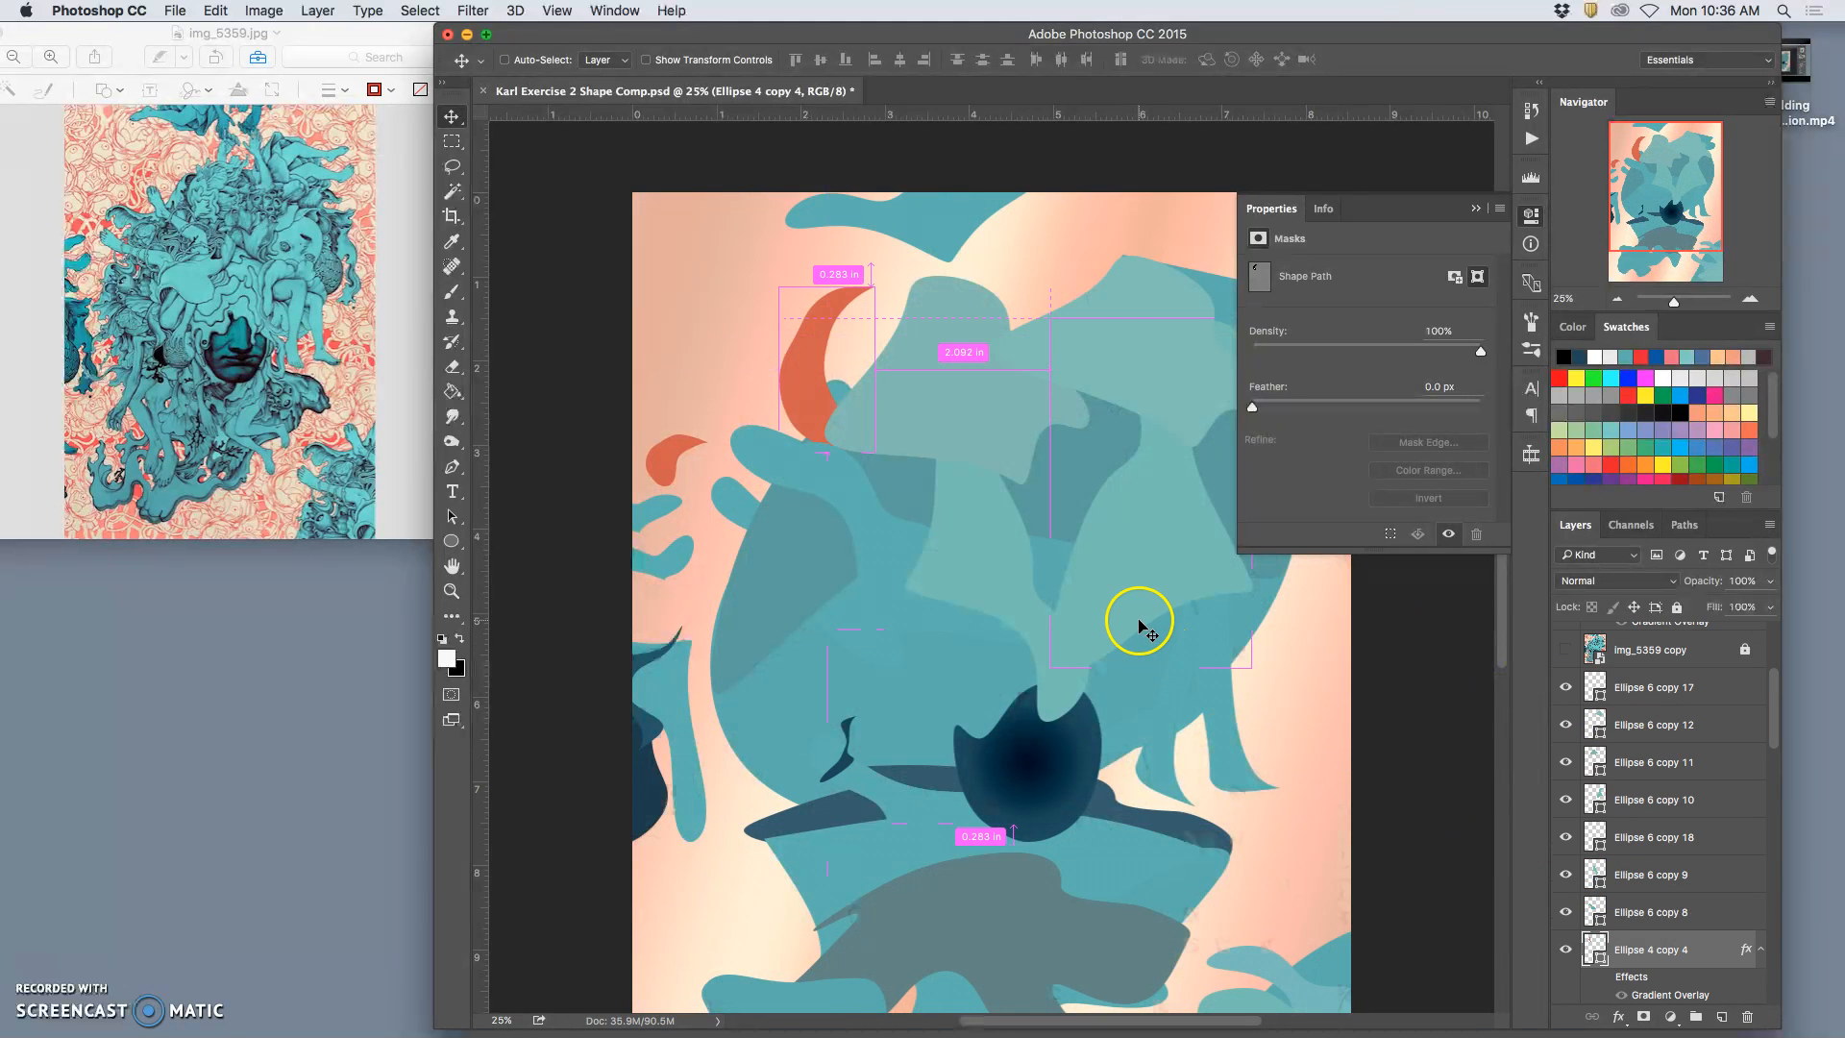
key("super+minus")
key("super+minus")
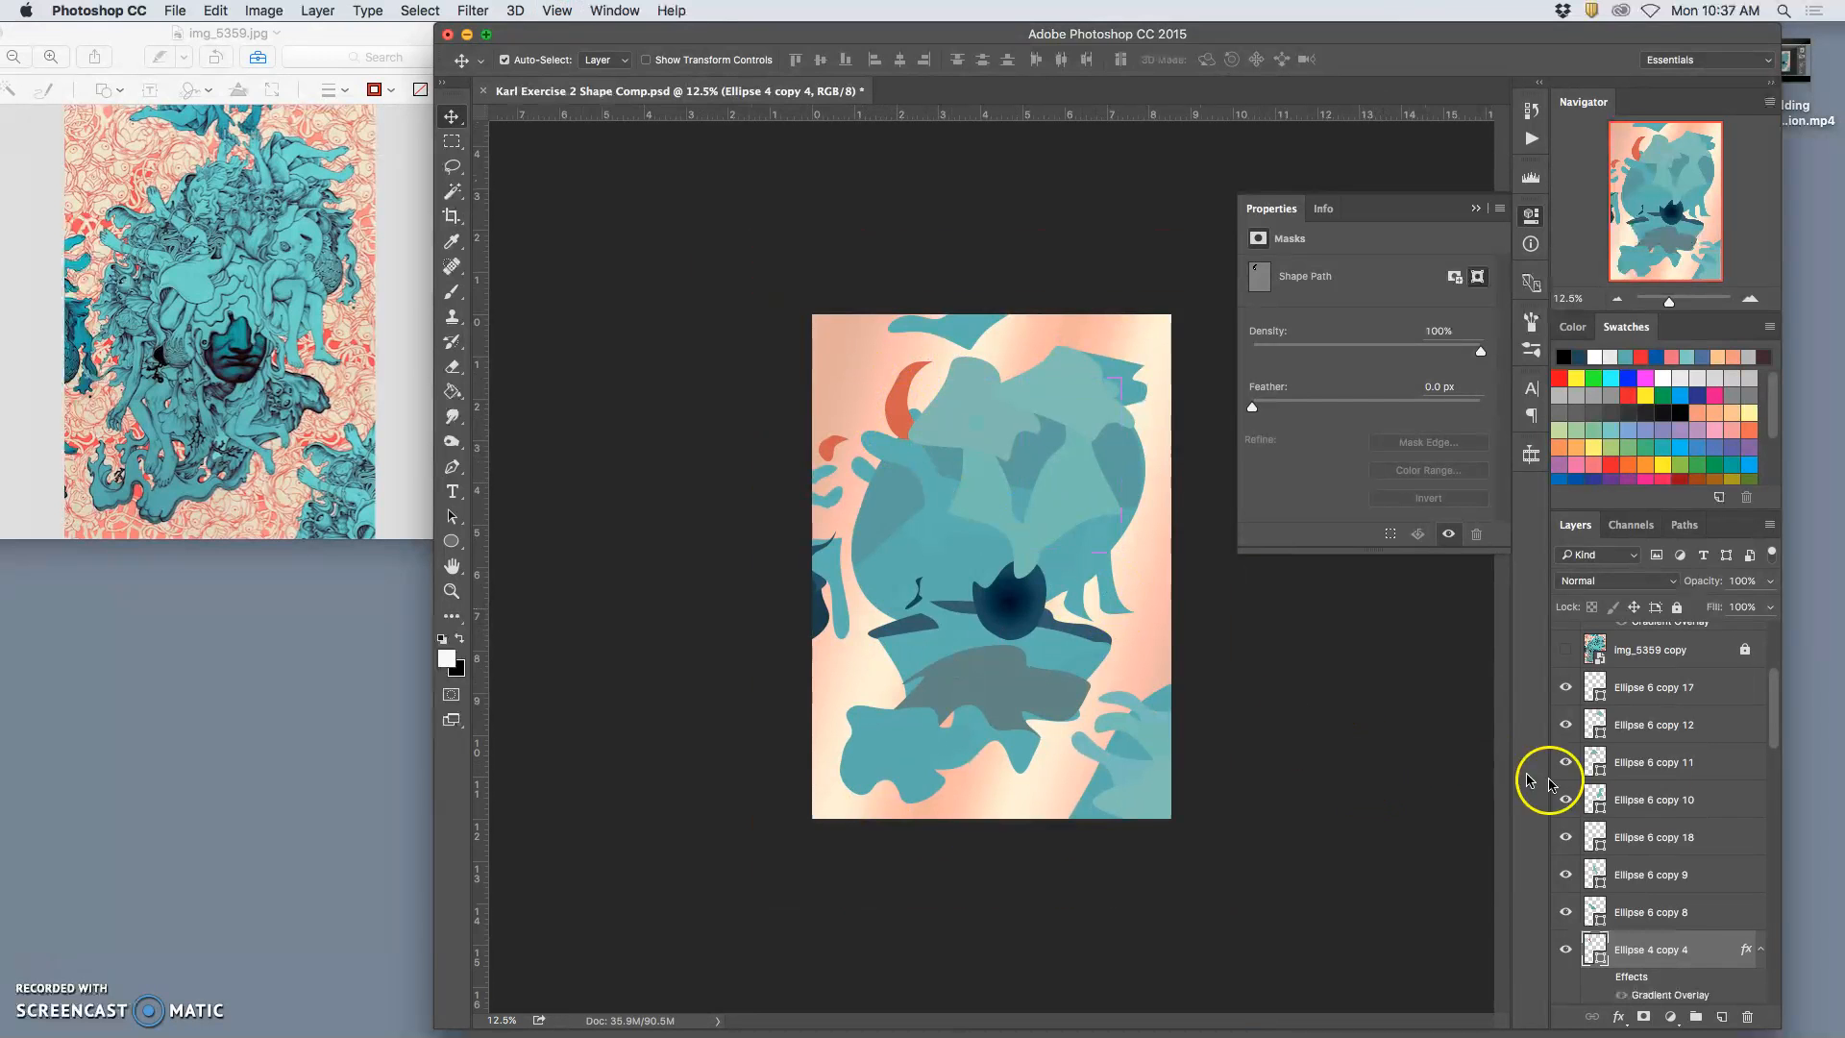
Recolor the large crescent to a muted red of about #c26e60
double_click(1599, 949)
left_click_drag(1387, 626, 1368, 630)
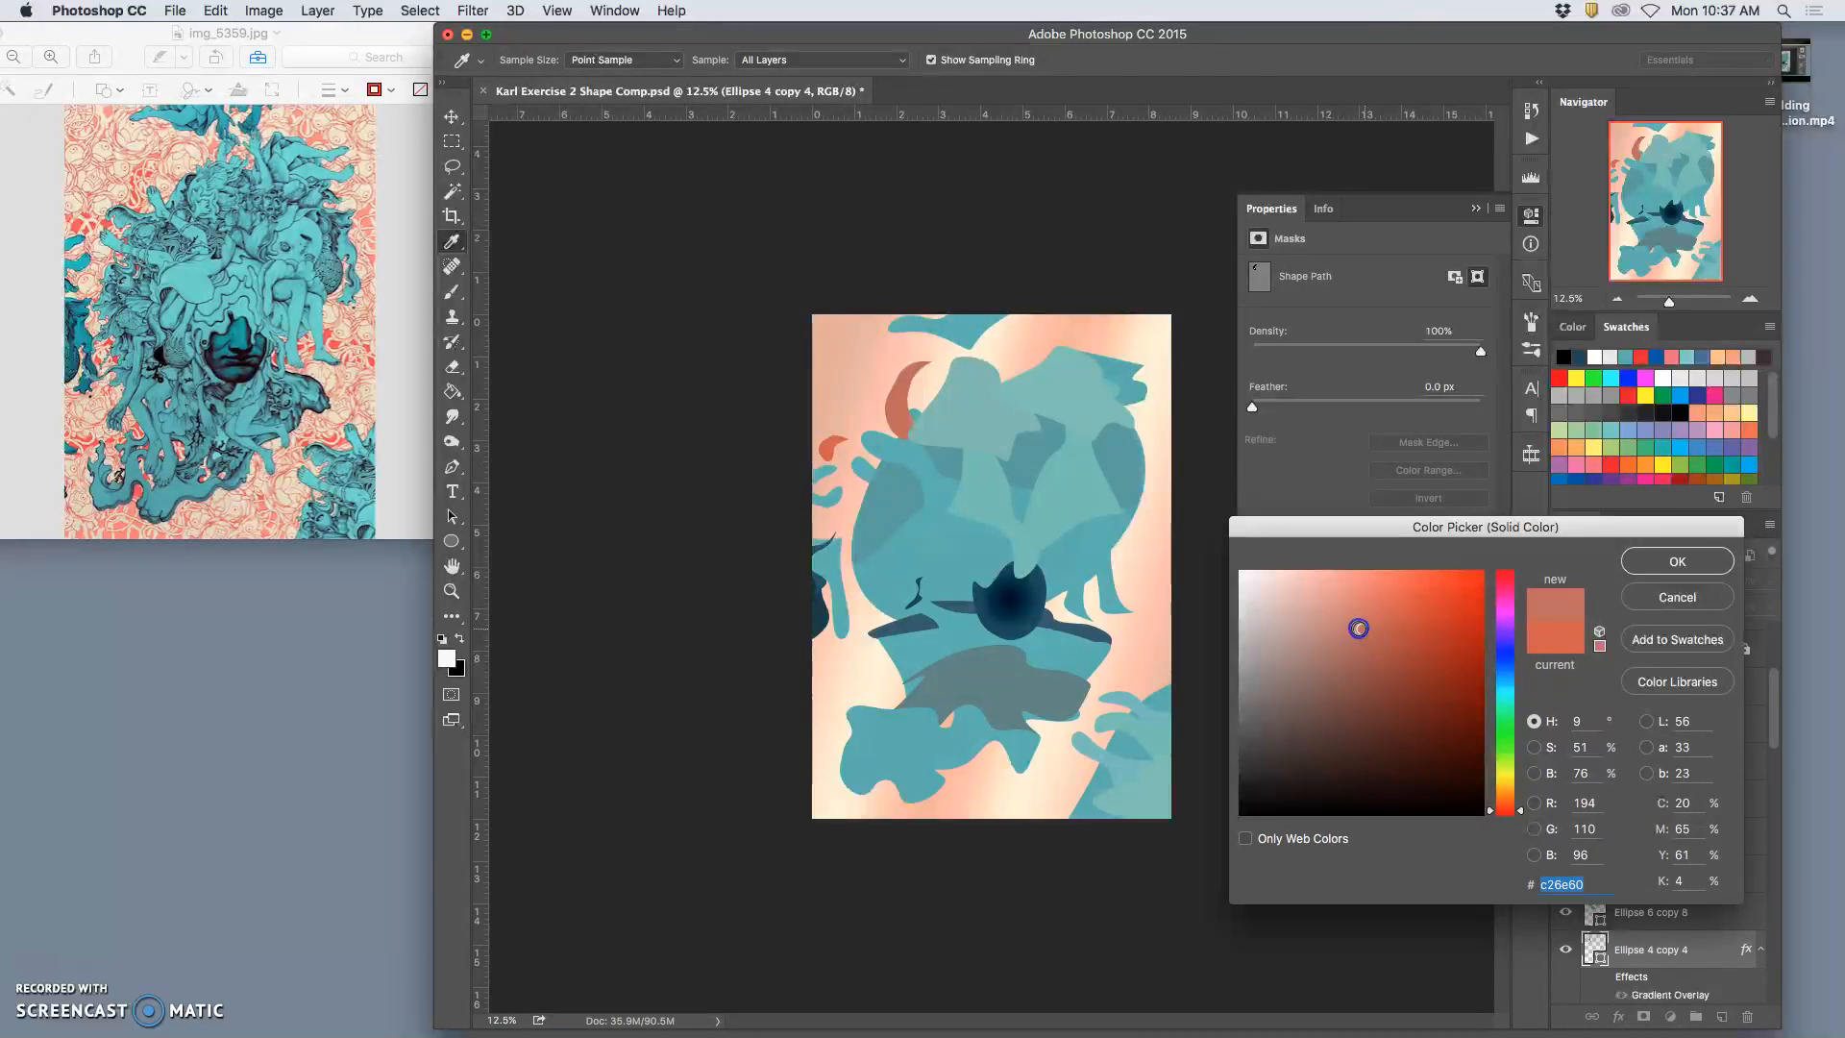
left_click(1676, 561)
Try the large crescent layer below Rectangle 1, and raise it again to just under the img_5359 copy layer
mouse_move(1668, 946)
left_mouse_down()
mouse_move(1674, 1008)
mouse_move(1658, 925)
left_mouse_up()
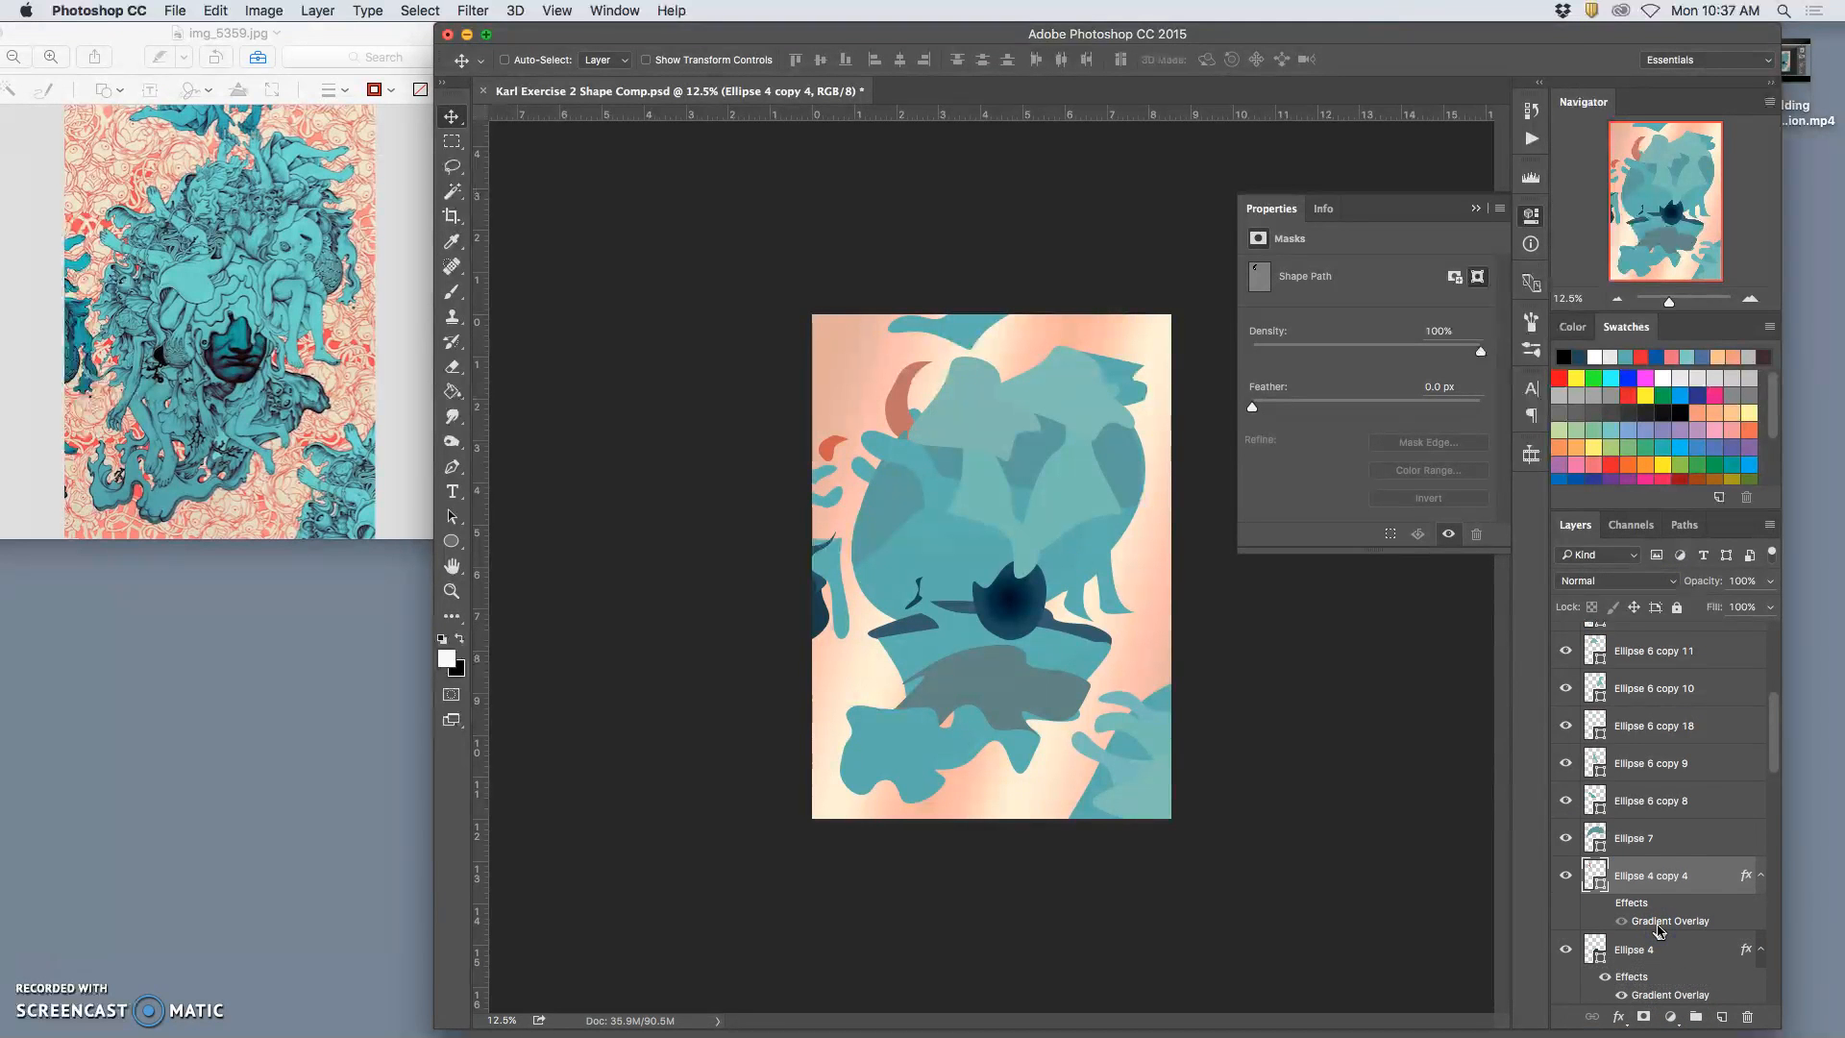
key("super+bracketleft")
key("super+bracketleft")
key("super+bracketleft")
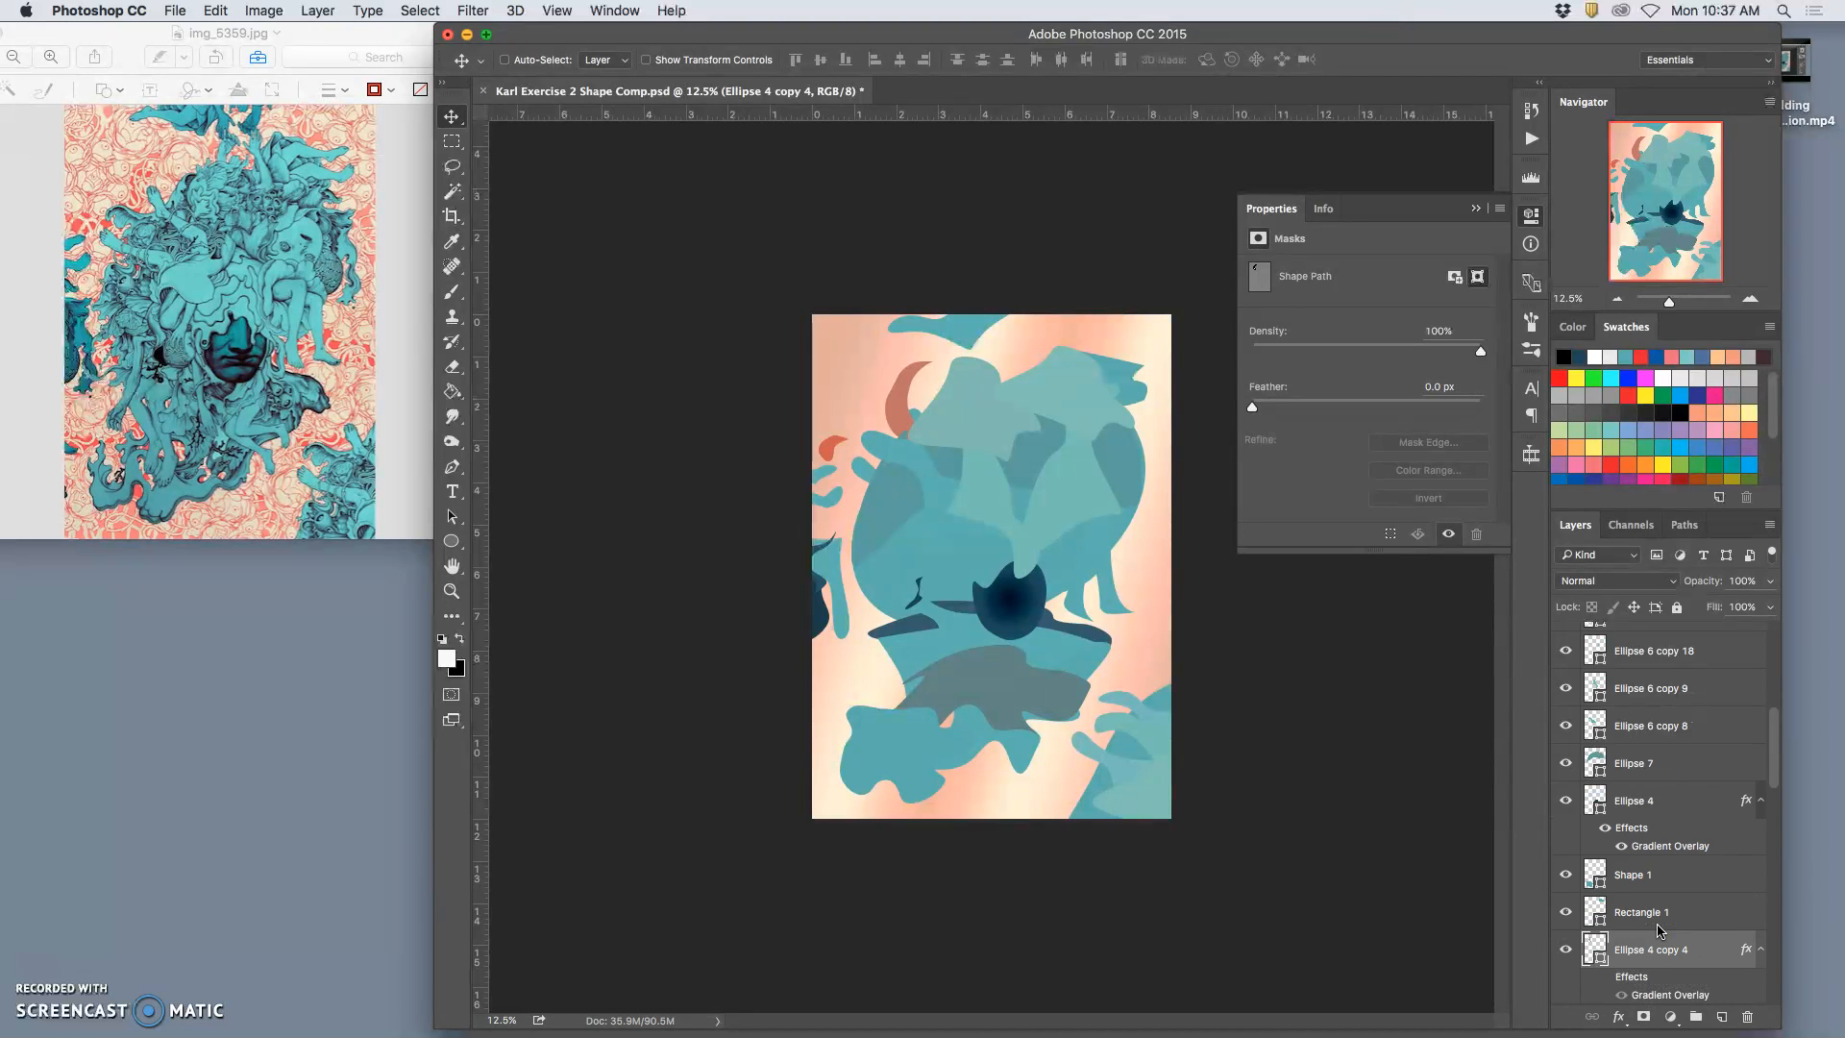
key("super+bracketright")
key("super+bracketright")
key("super+bracketright")
key("super+bracketright")
key("super+bracketright")
key("super+bracketright")
key("super+bracketright")
key("super+bracketright")
key("super+bracketright")
key("super+bracketright")
key("super+bracketright")
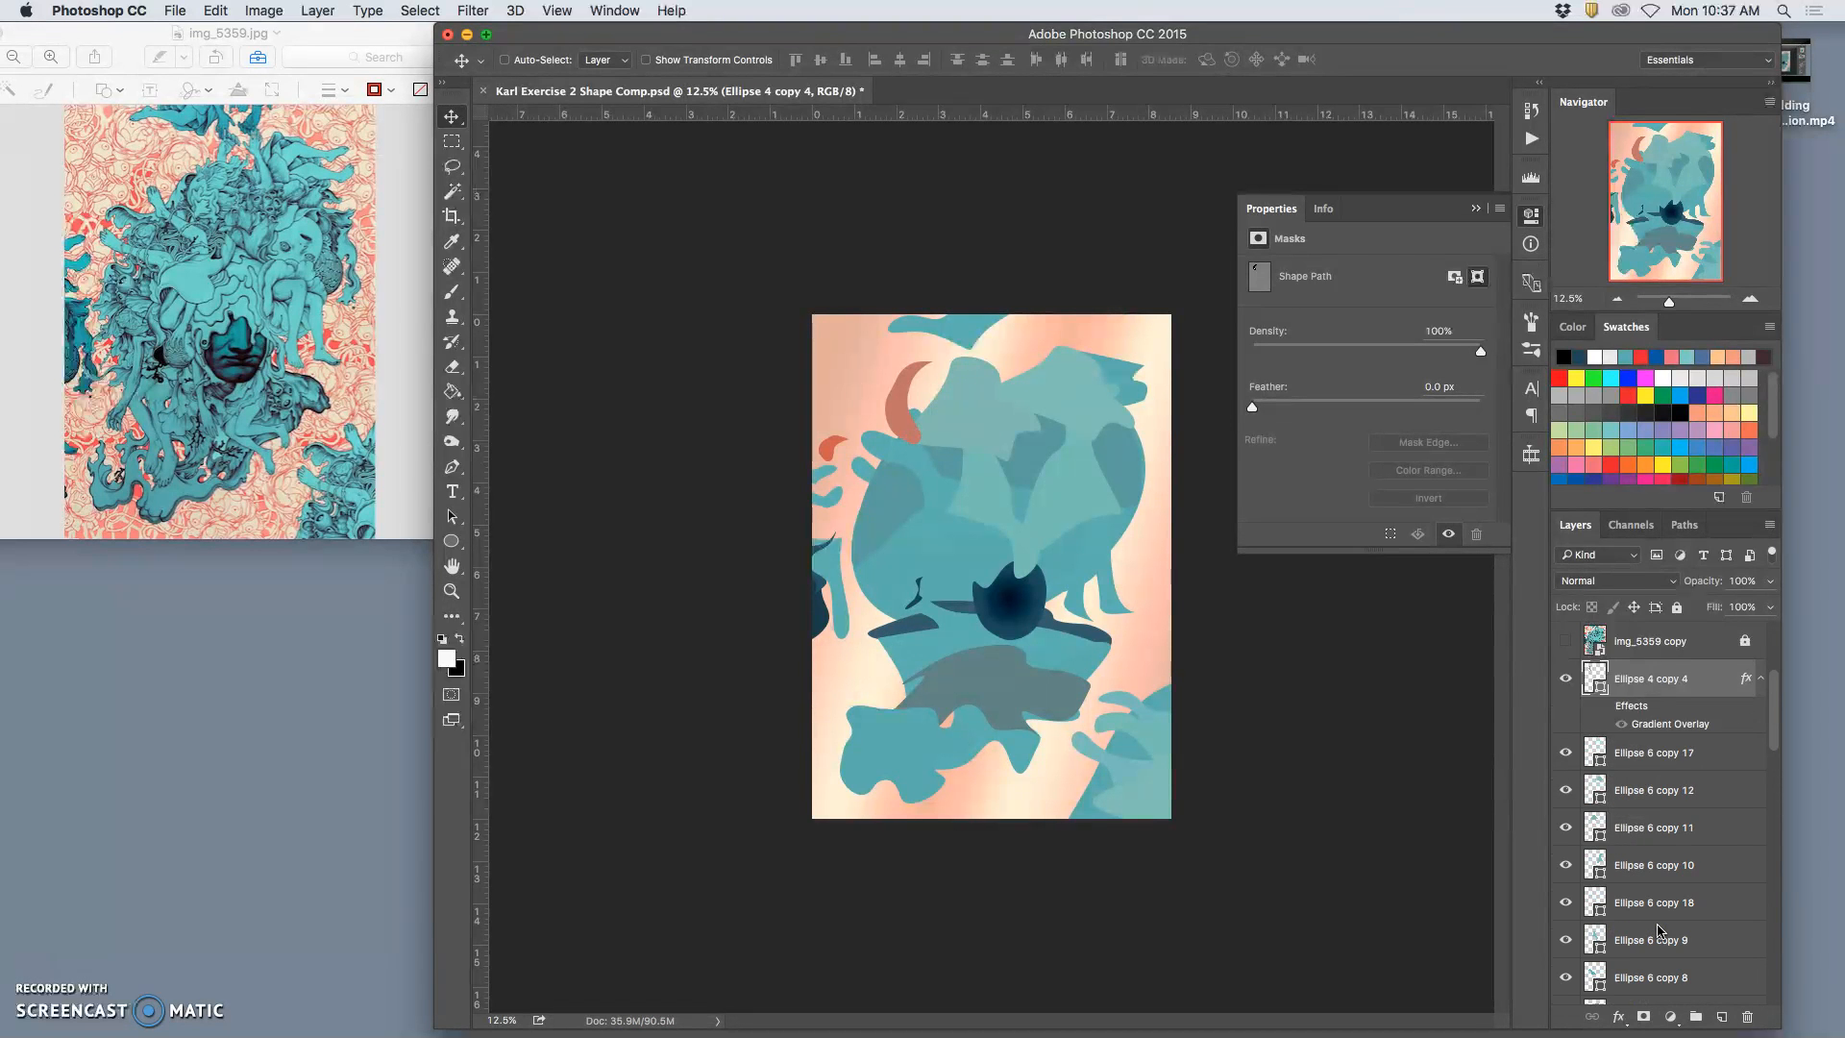
Send the large crescent layer backward through the stack to just below Ellipse 6 copy 3
key("super+bracketleft")
key("super+bracketleft")
key("super+bracketleft")
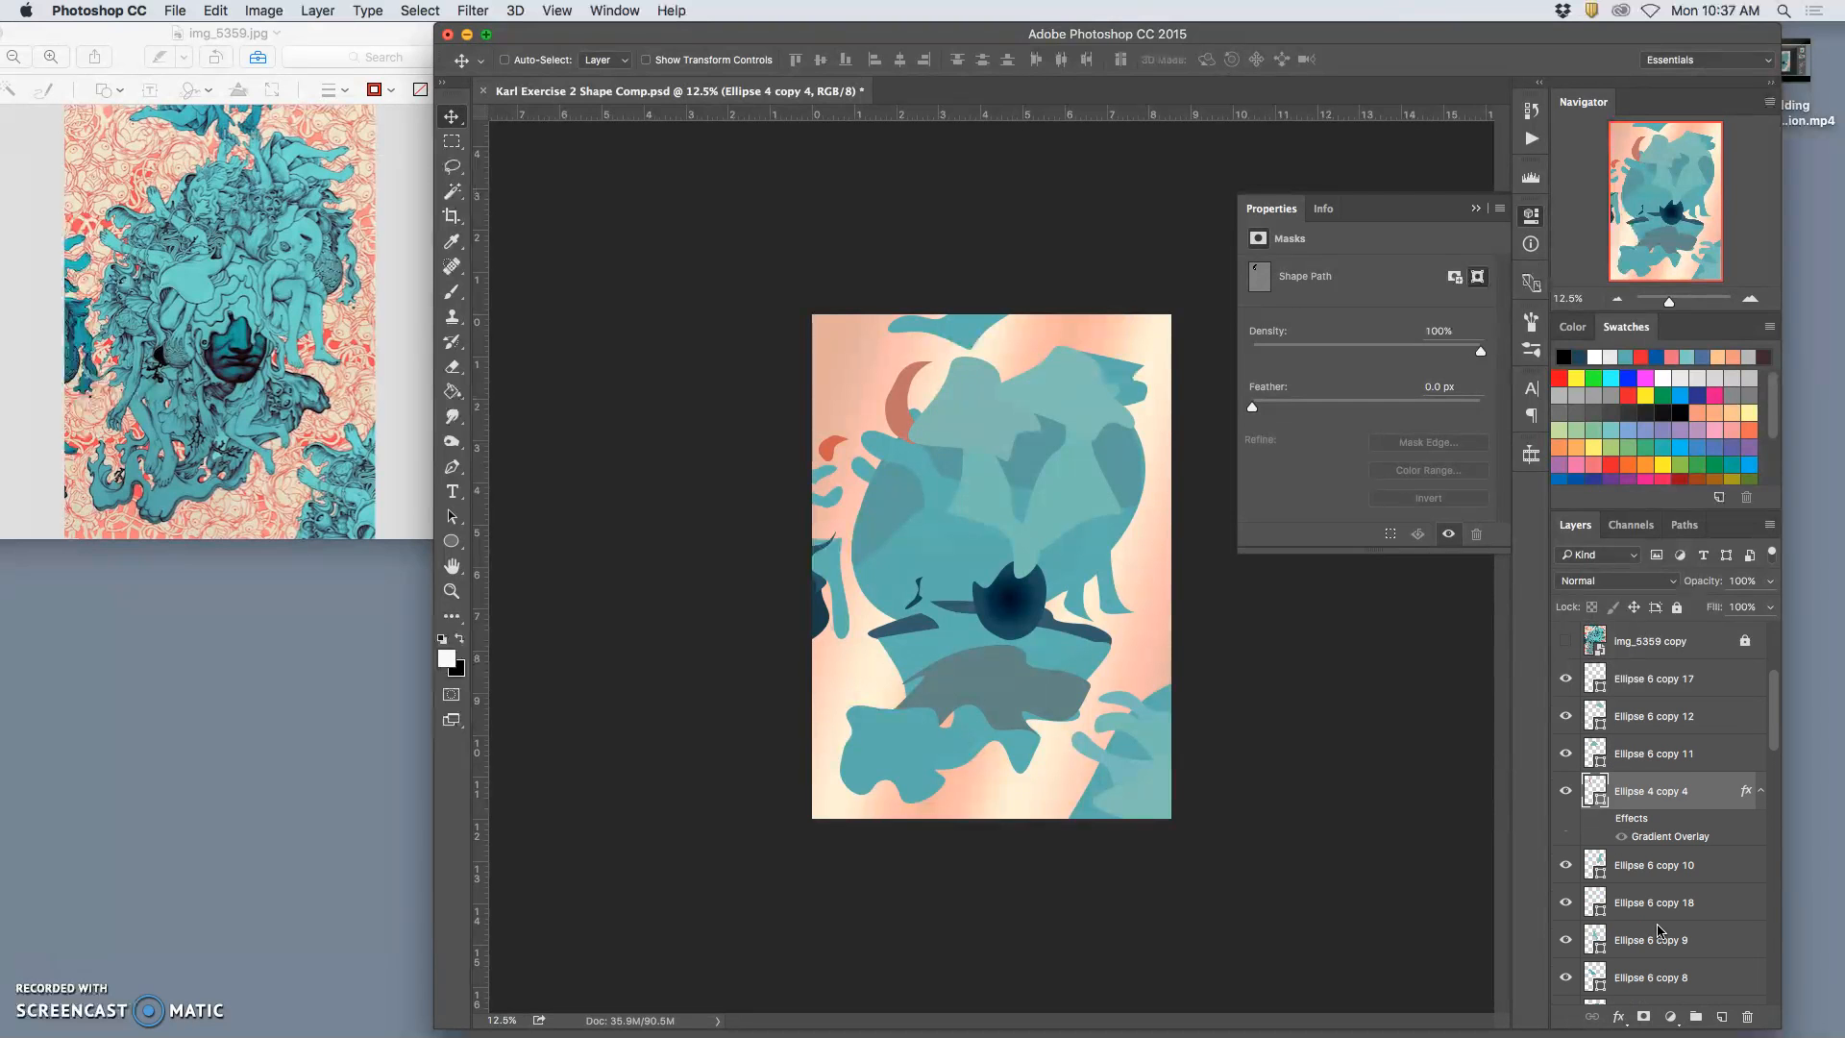
key("super+bracketleft")
key("super+bracketleft")
key("super+bracketleft")
key("super+bracketleft")
key("super+bracketleft")
key("super+bracketleft")
key("super+bracketleft")
key("super+bracketleft")
key("super+bracketleft")
key("super+bracketleft")
key("super+bracketleft")
key("super+bracketleft")
key("super+bracketleft")
key("super+bracketleft")
key("super+bracketleft")
key("super+bracketleft")
key("super+bracketleft")
key("super+bracketleft")
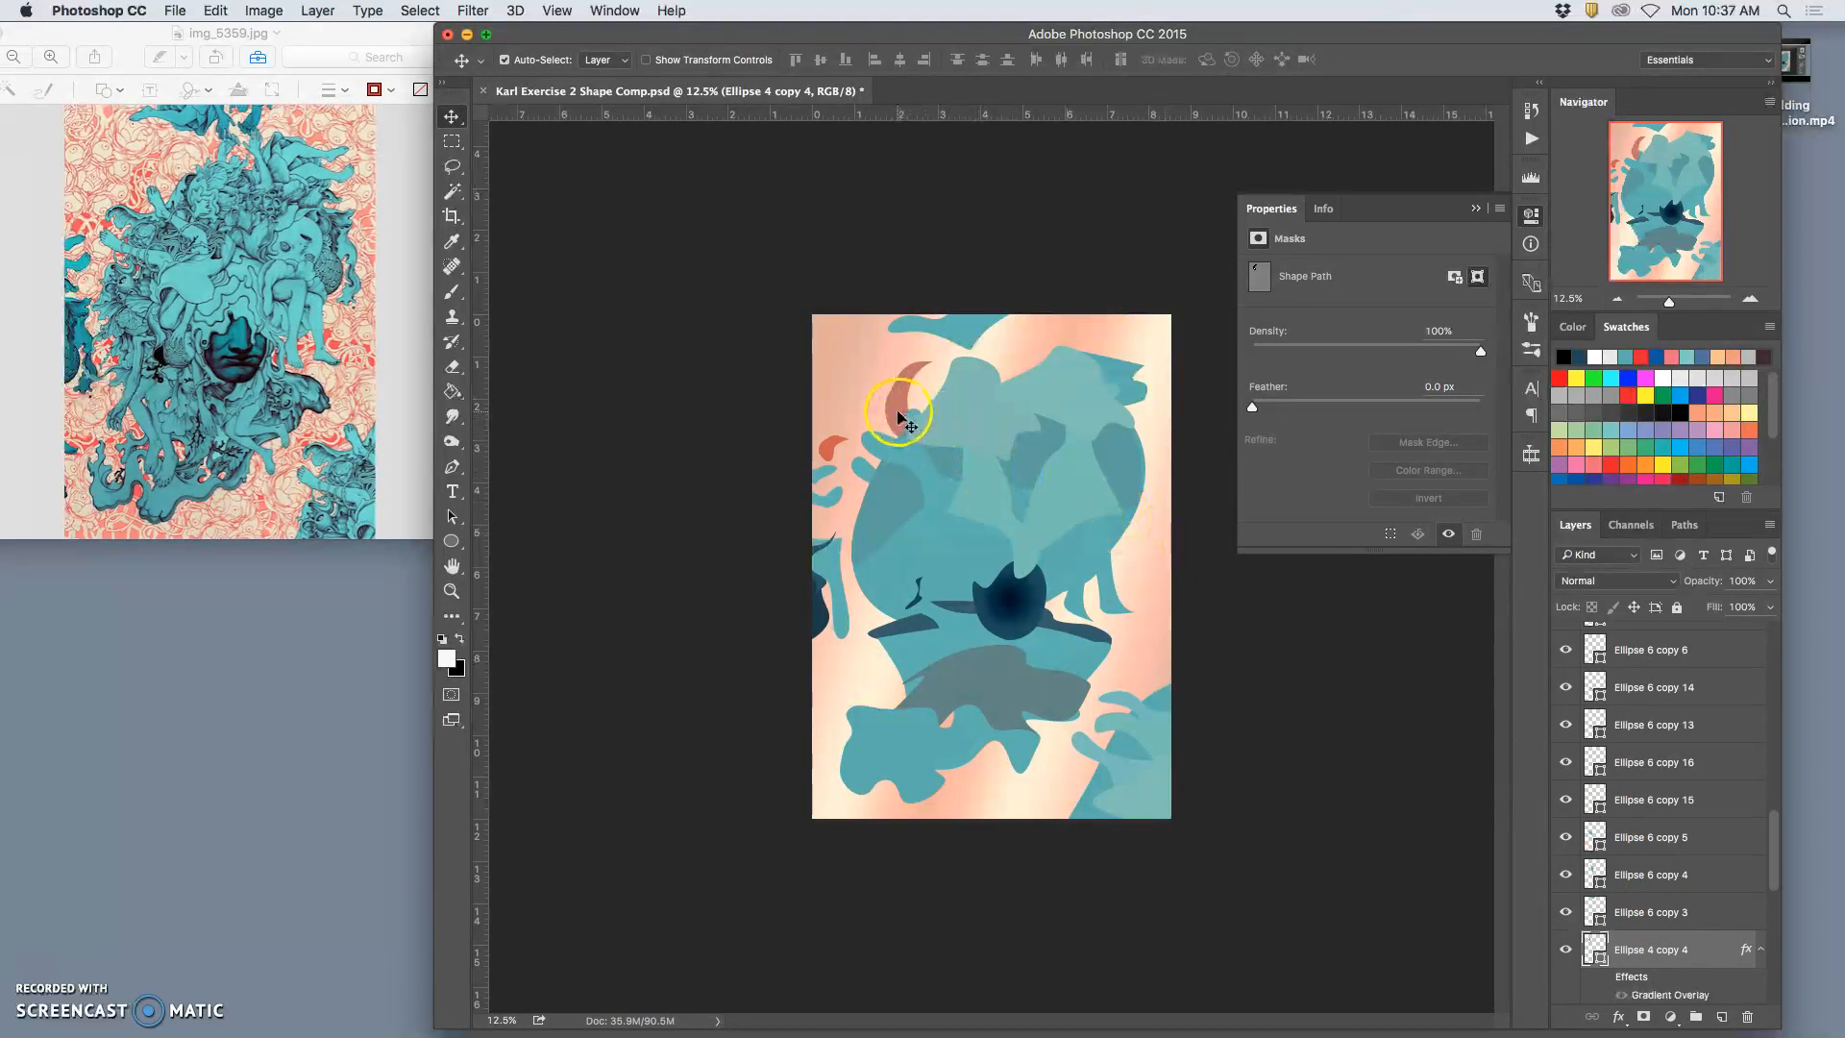
Warp the large muted-red crescent by pulling its lower end outward, down and to the left
key("super+t")
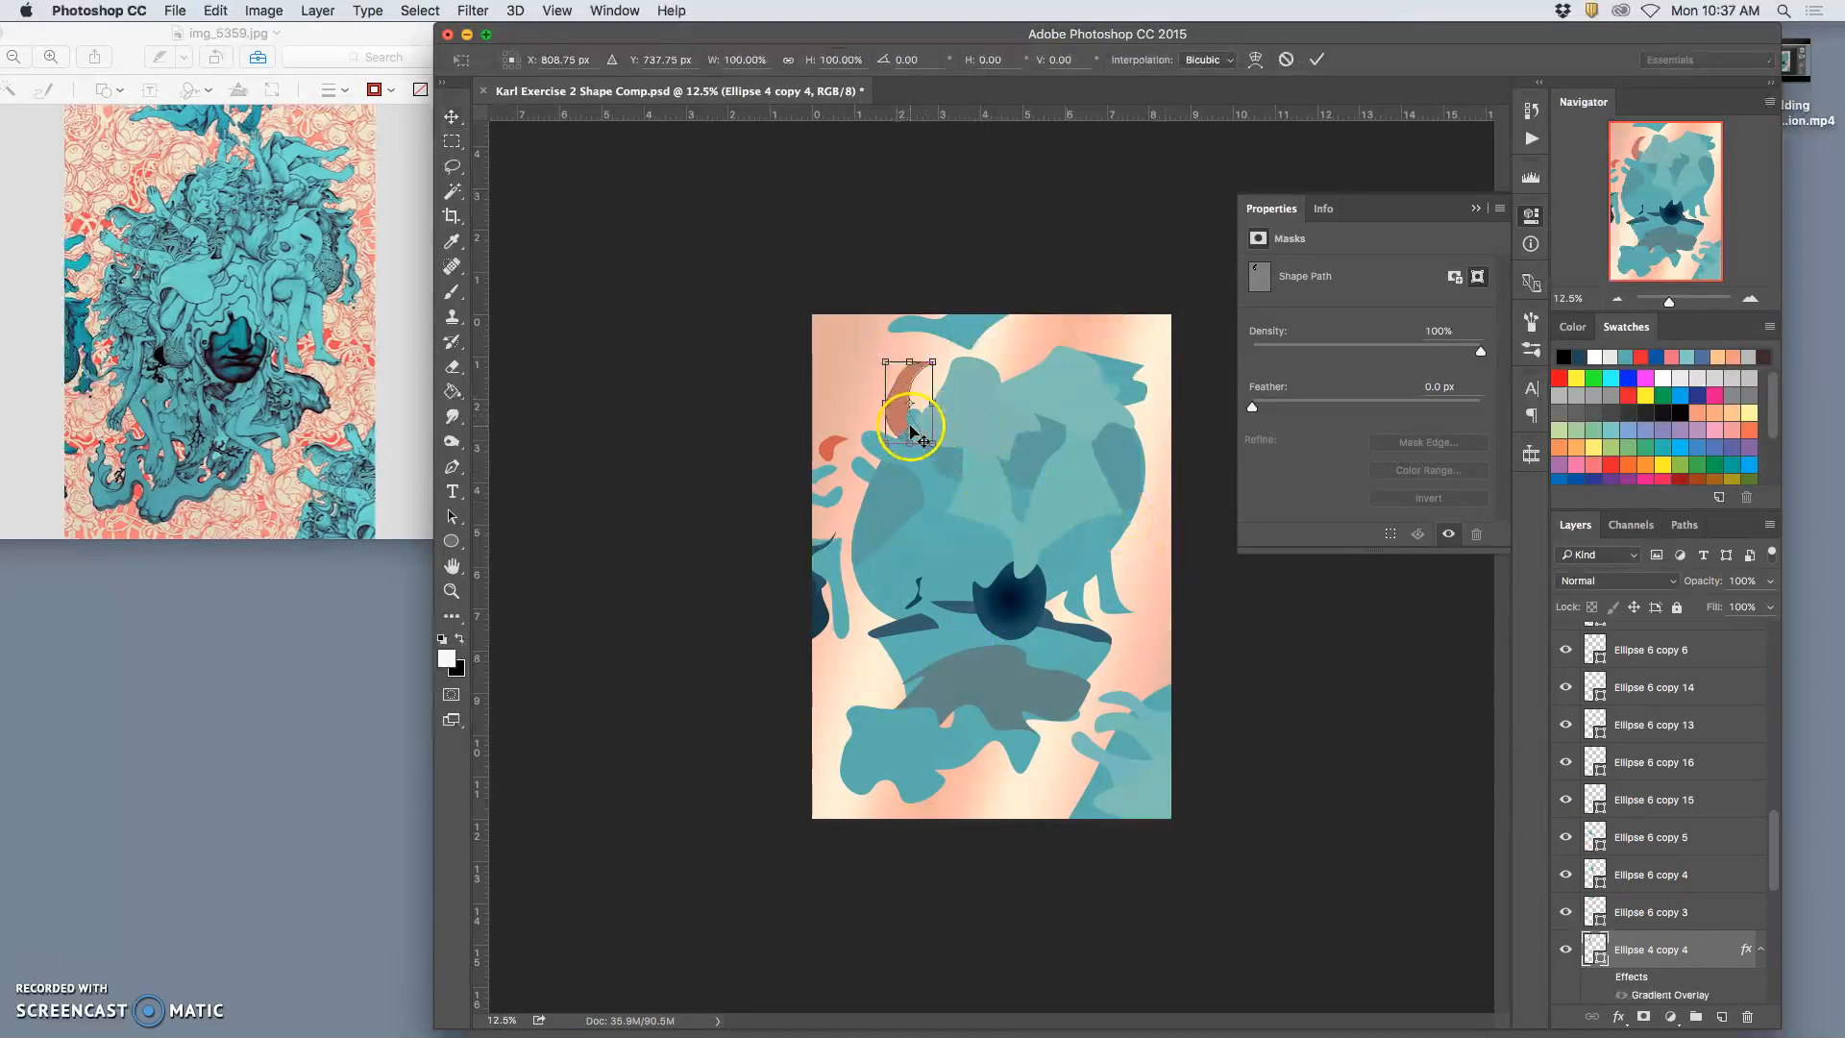
right_click(903, 413)
left_click(932, 538)
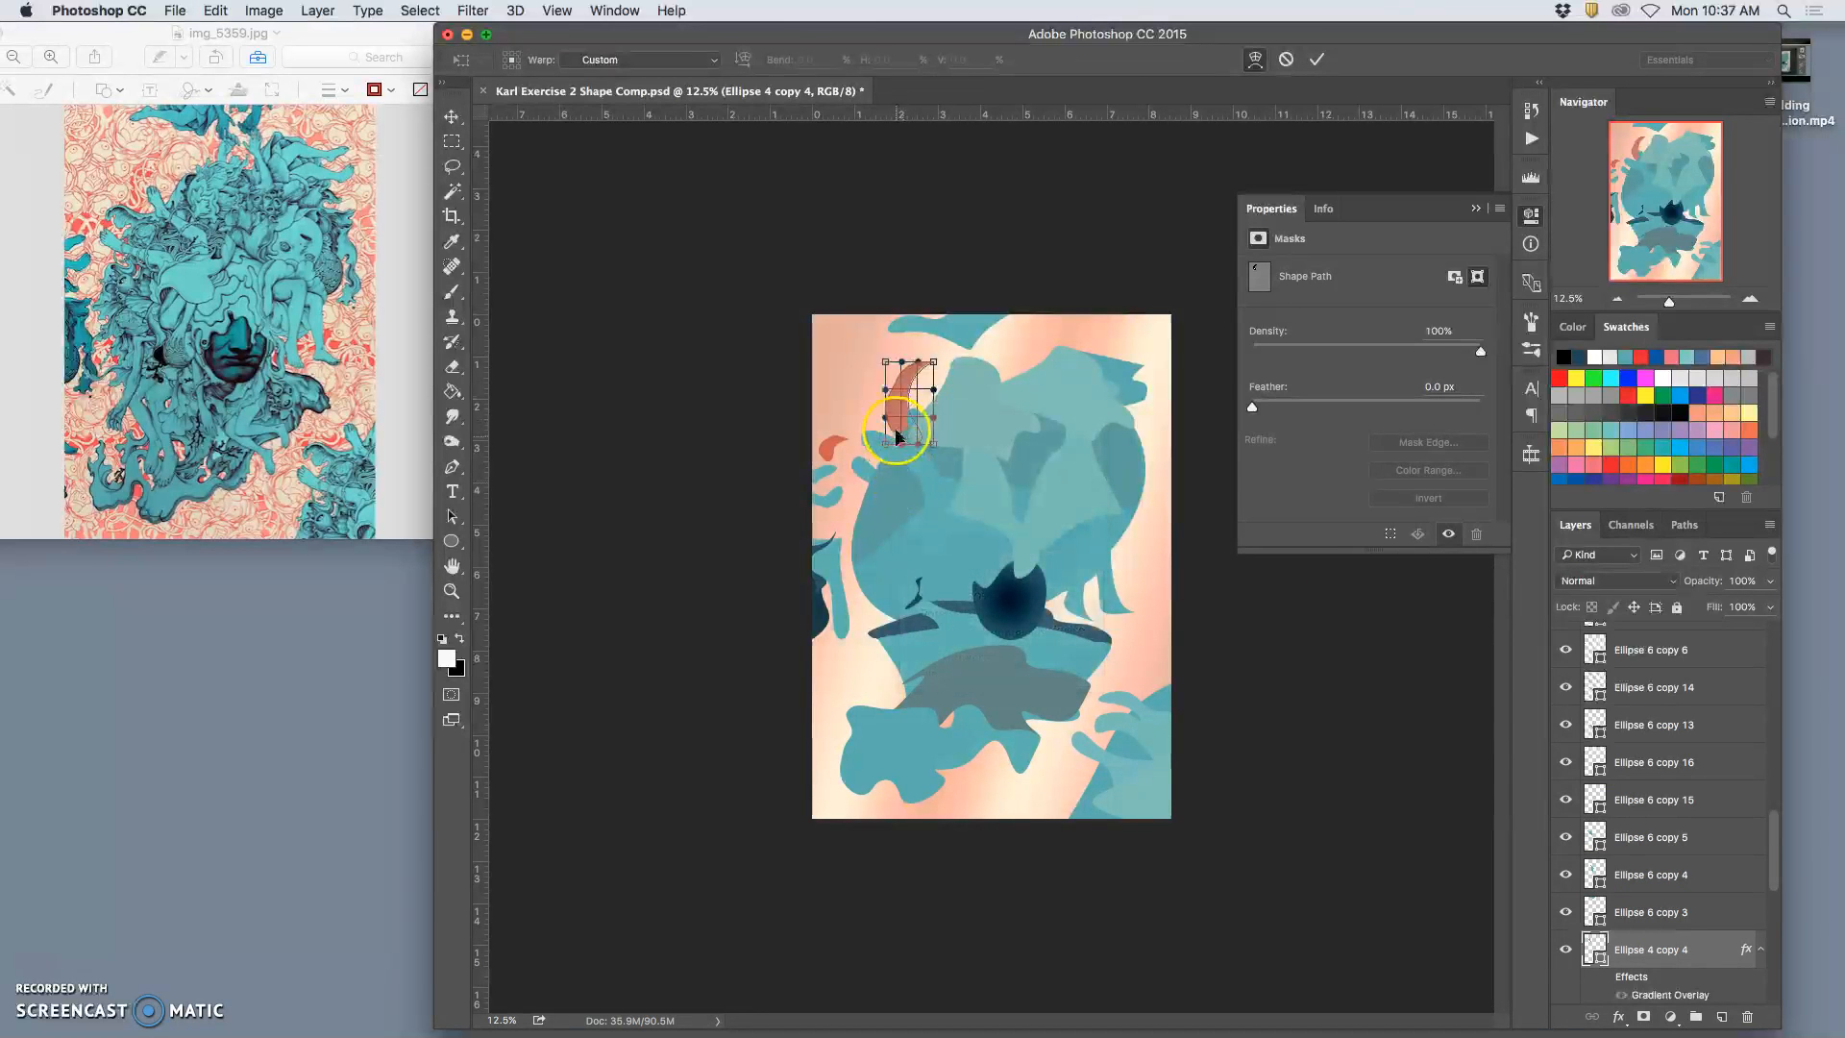
left_click_drag(890, 462, 862, 477)
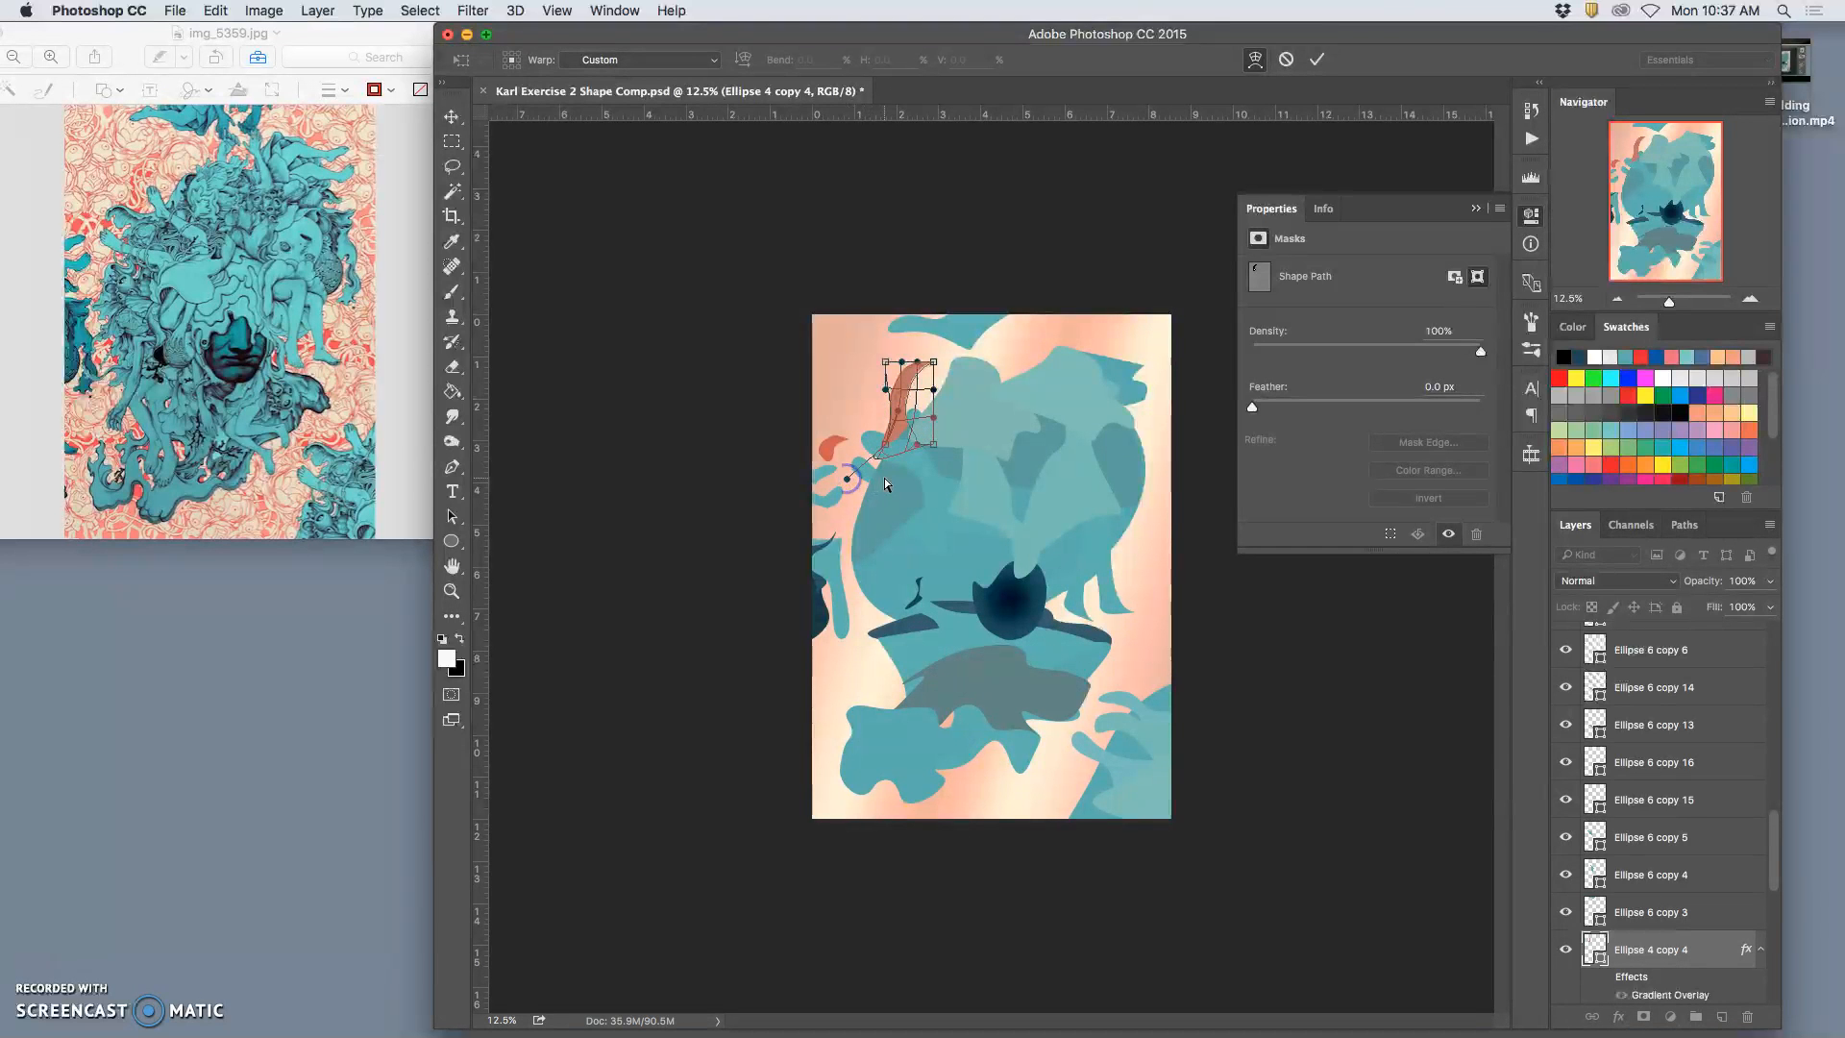
key("Return")
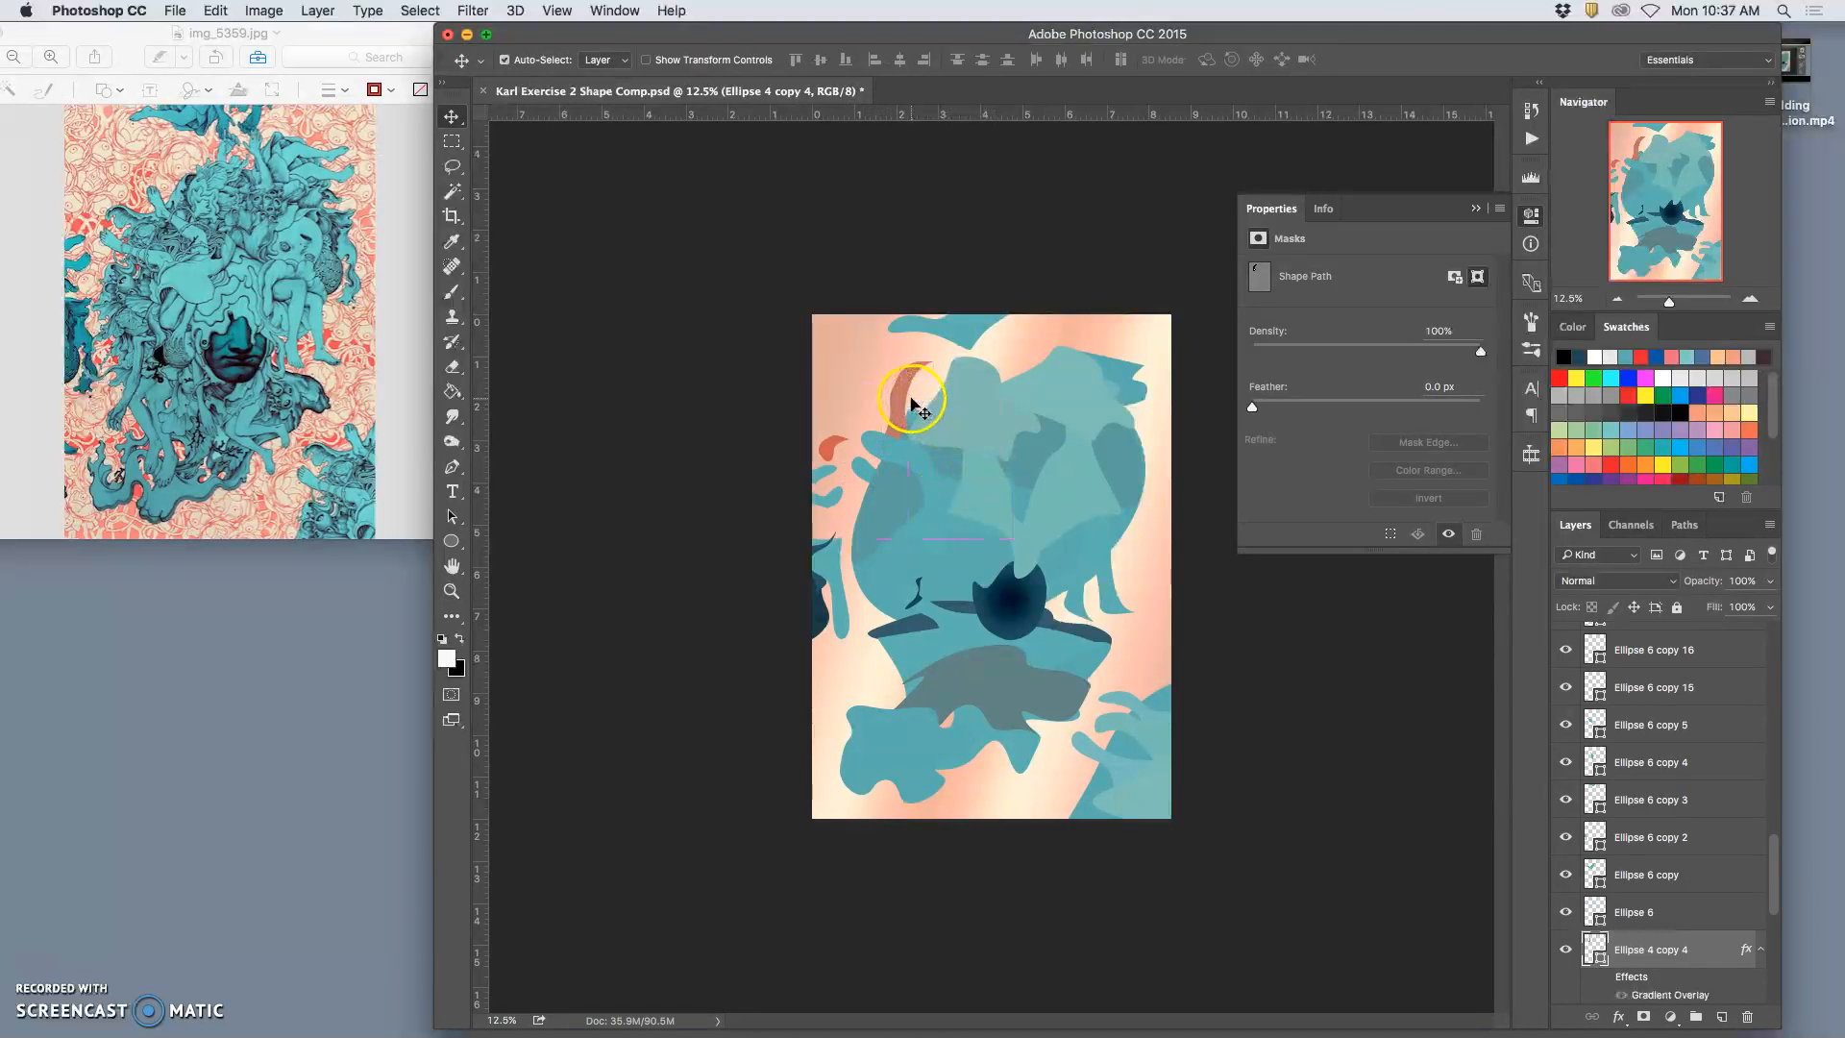
Warp the large crescent again, bending its middle and stretching its lower-left corner out toward the small orange-red crescent
key("super+t")
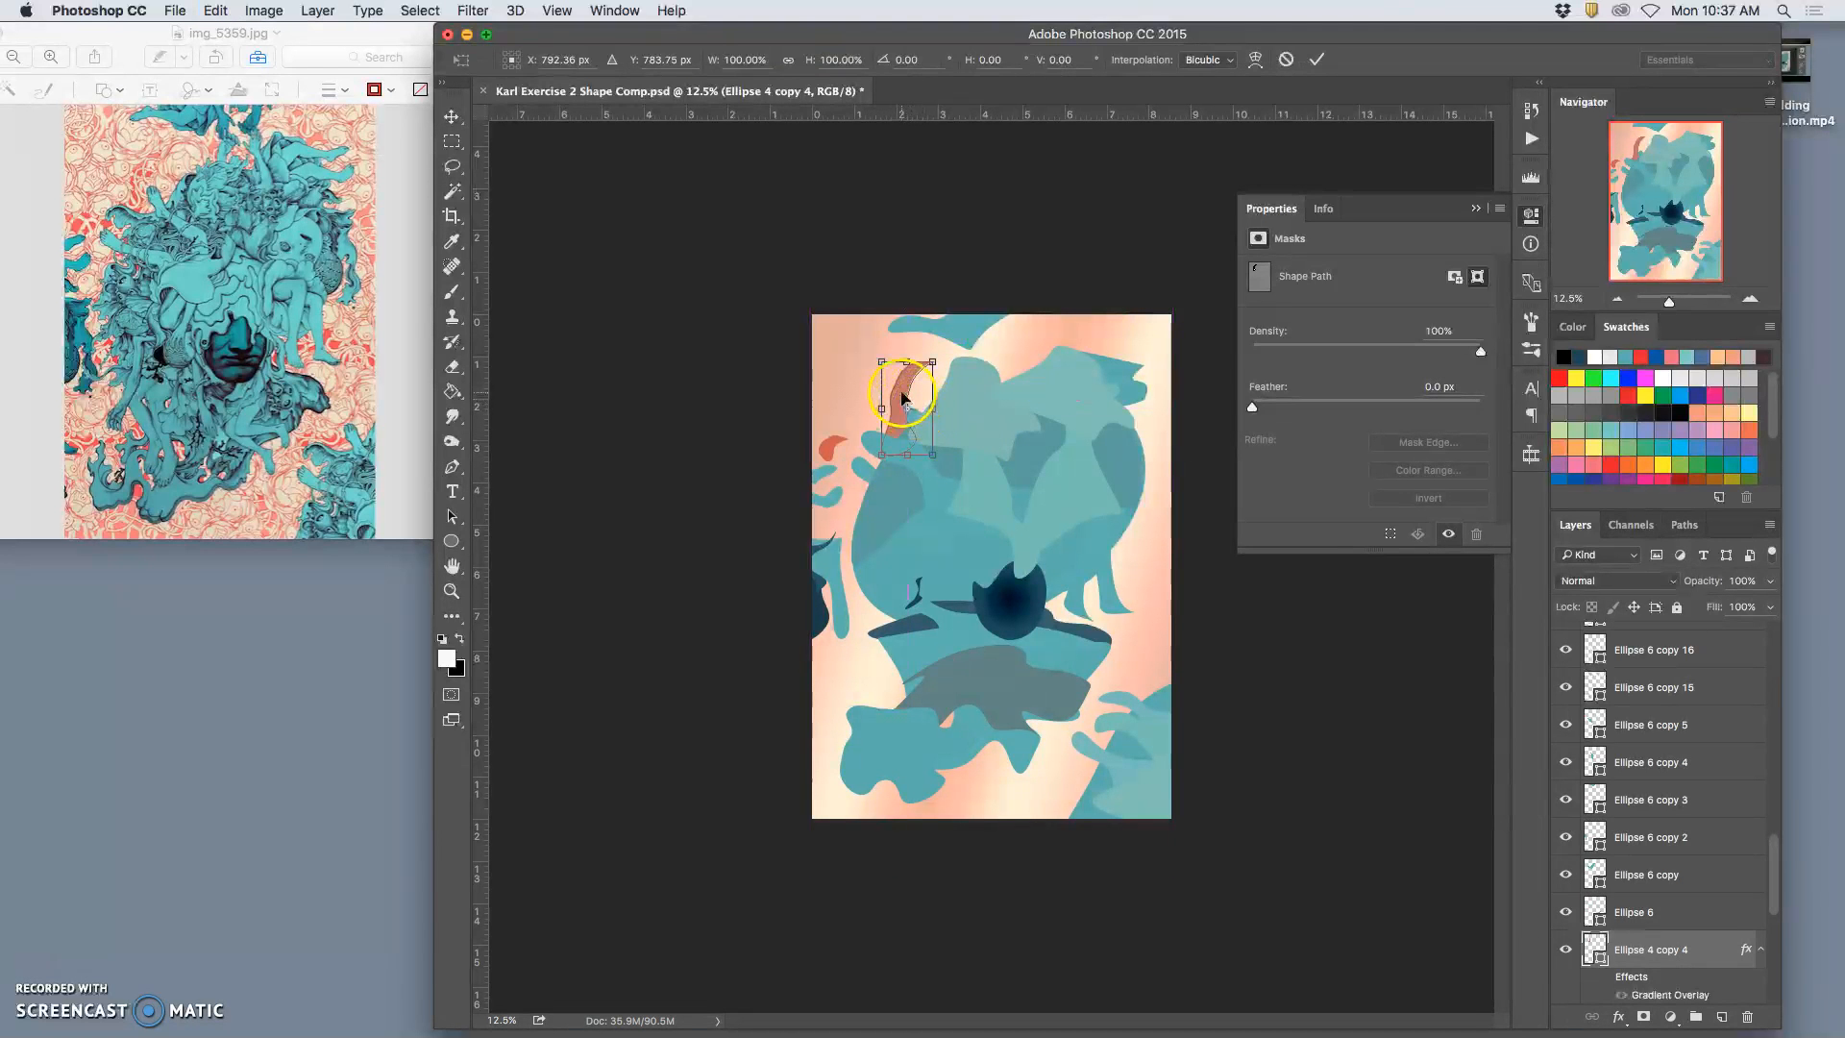
right_click(903, 391)
left_click(935, 509)
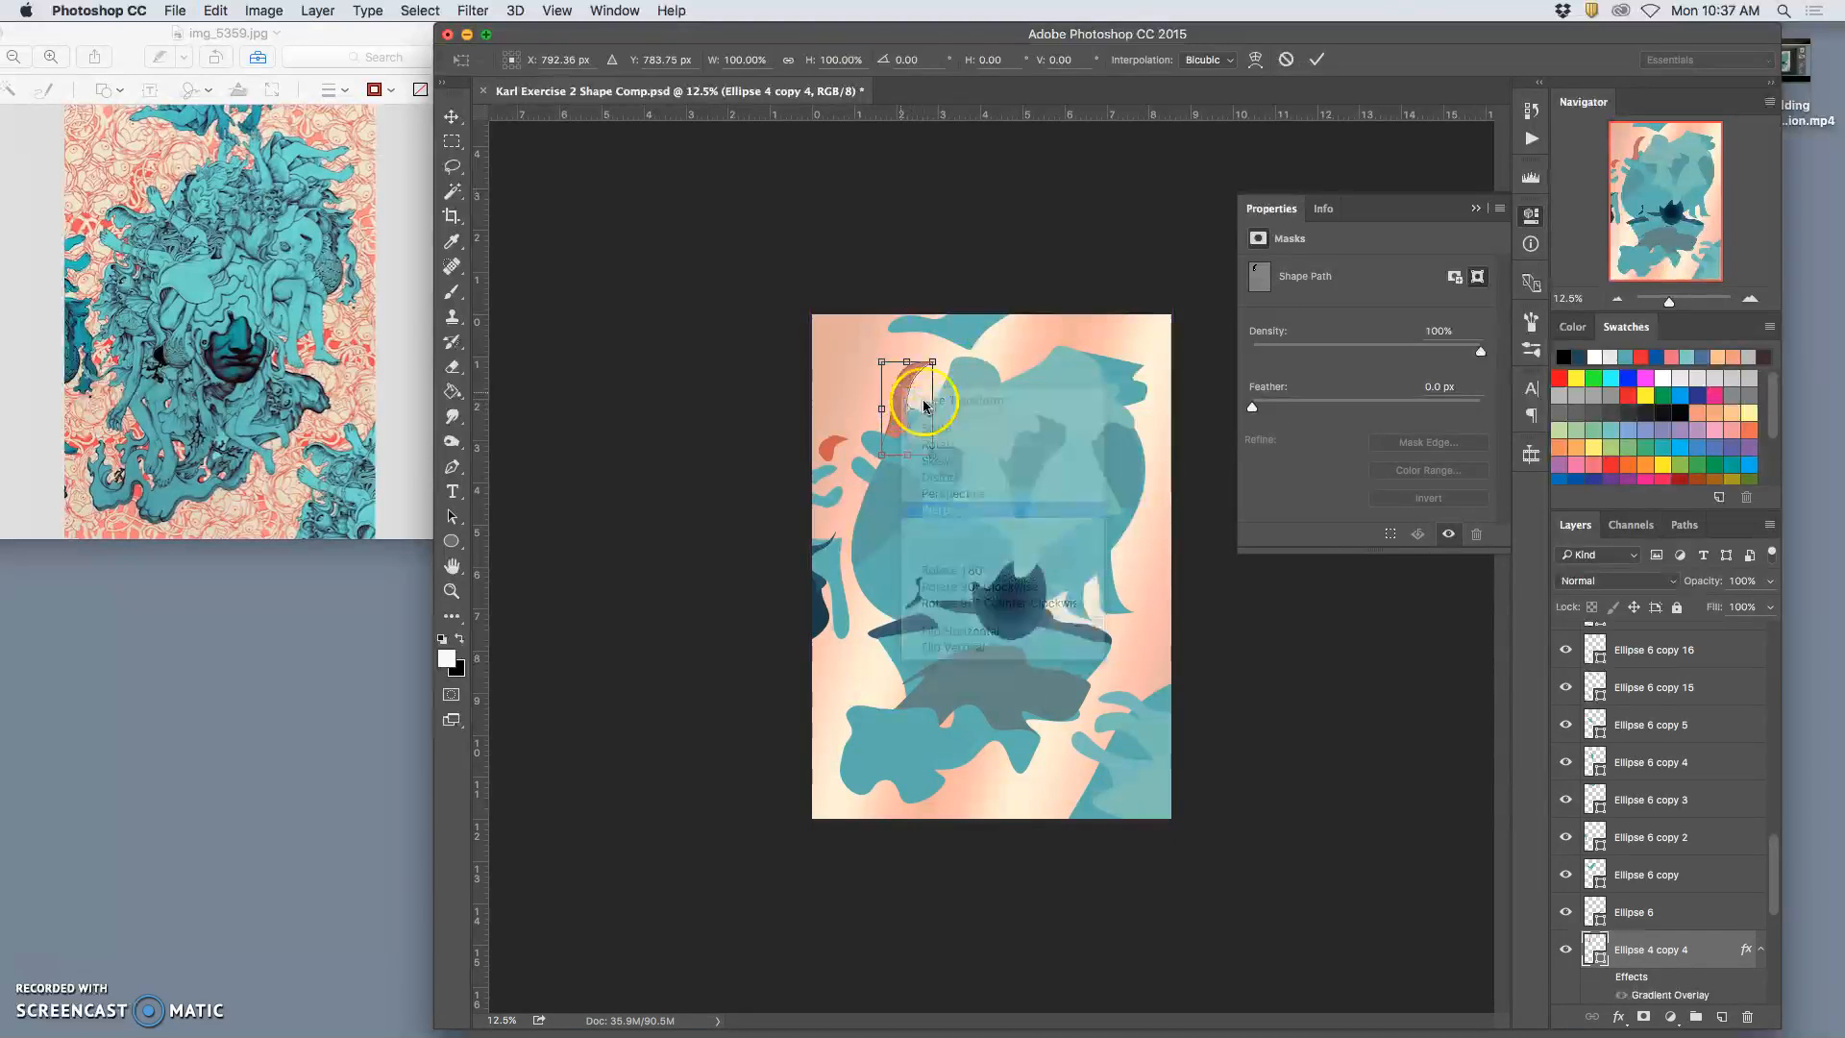
left_click_drag(913, 405, 912, 419)
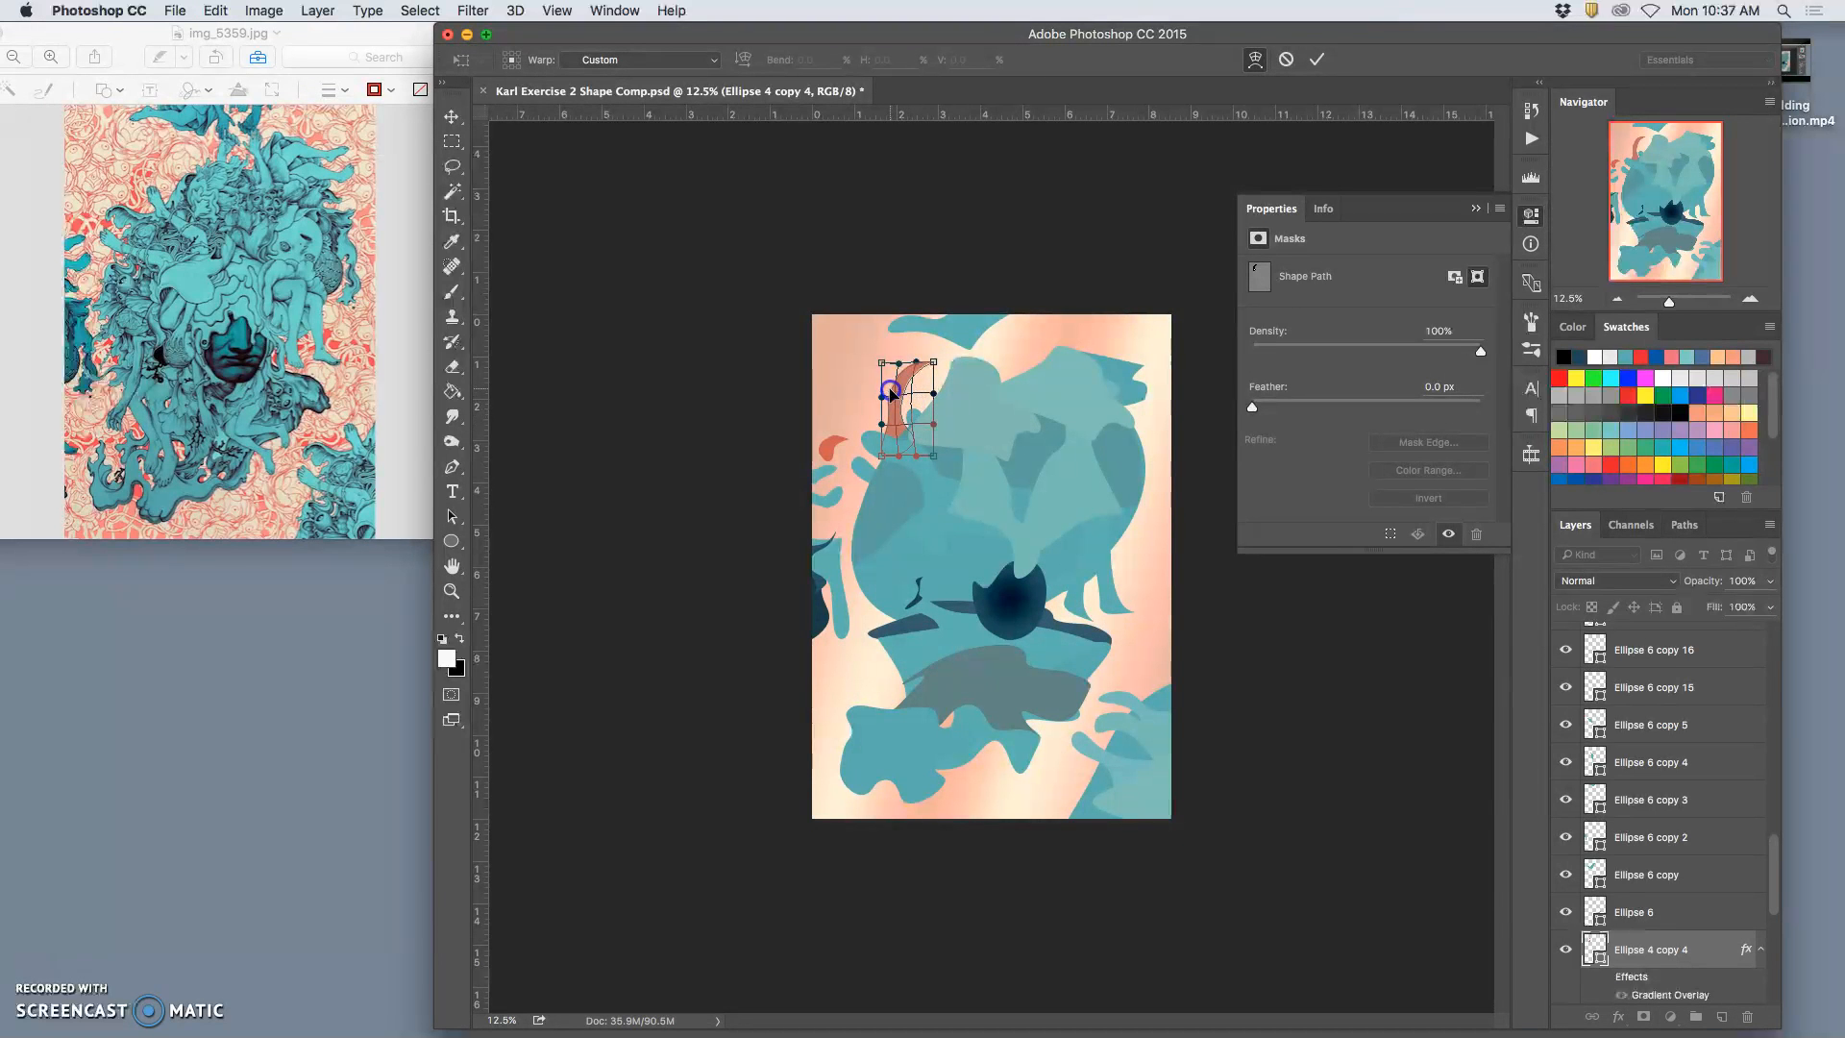
left_click_drag(904, 433, 843, 452)
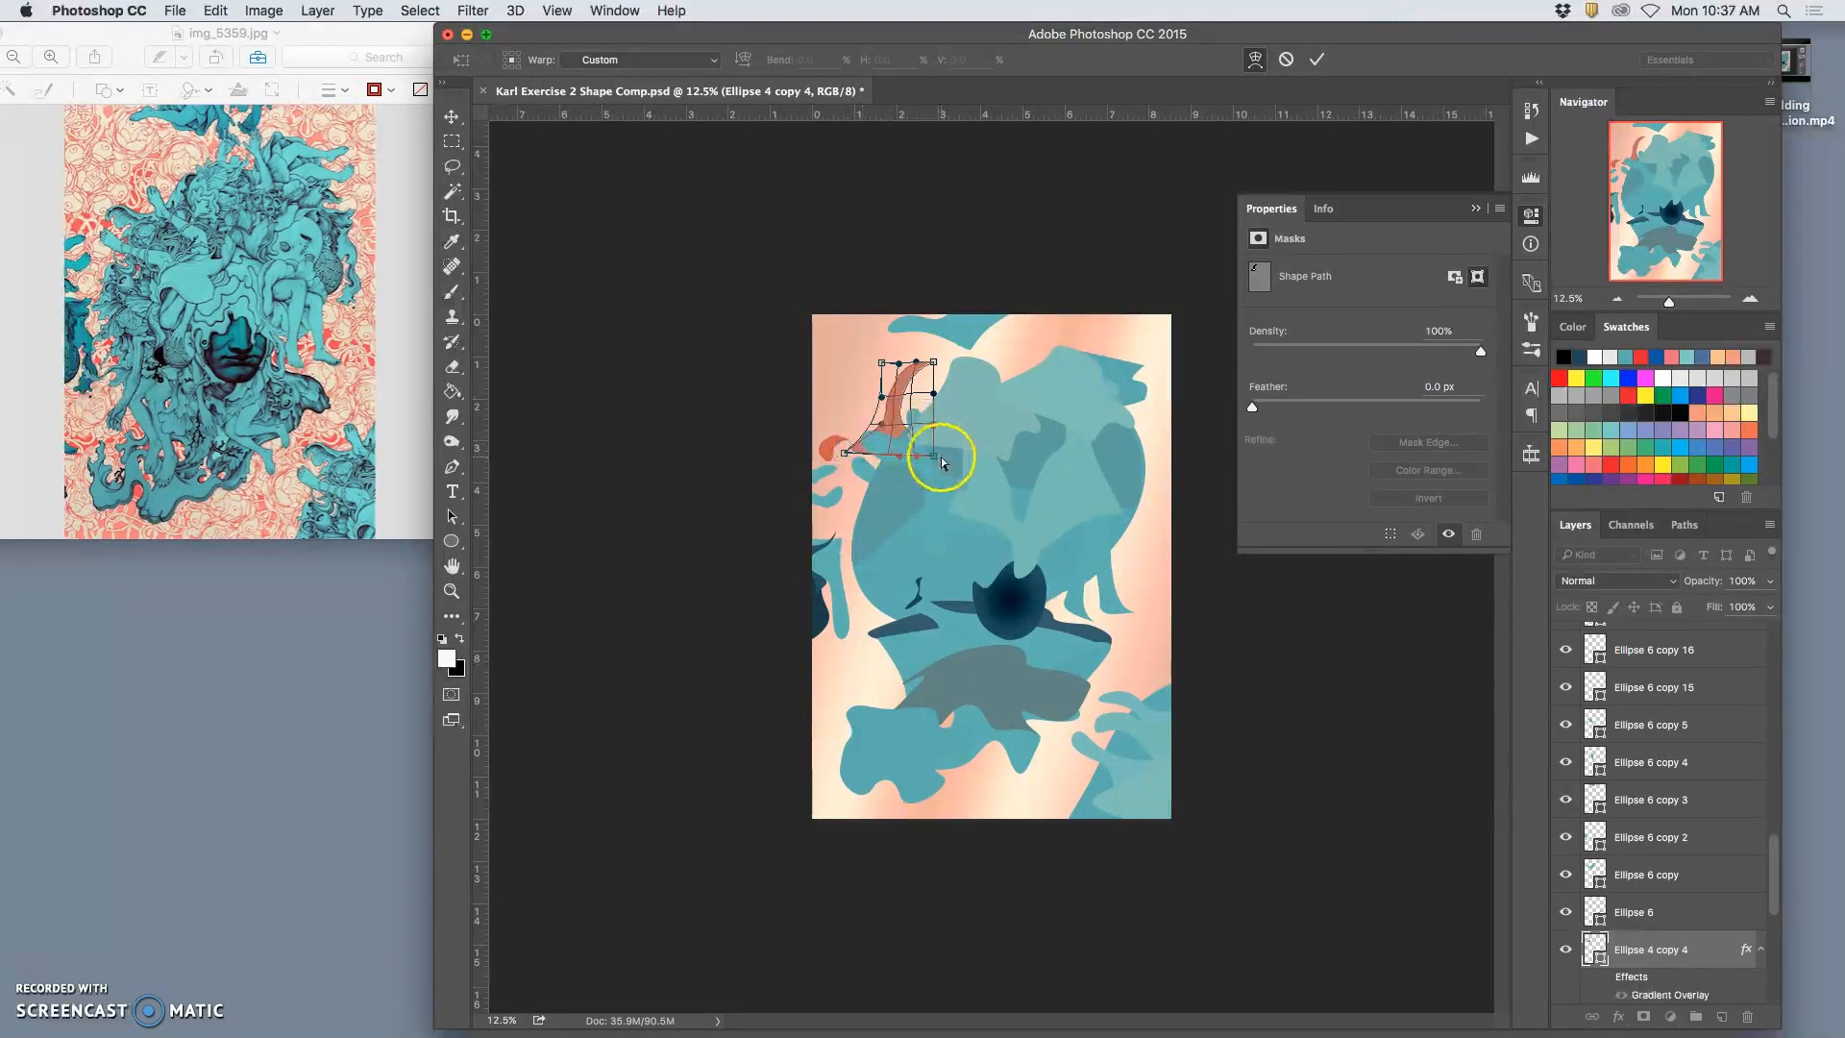
key("Return")
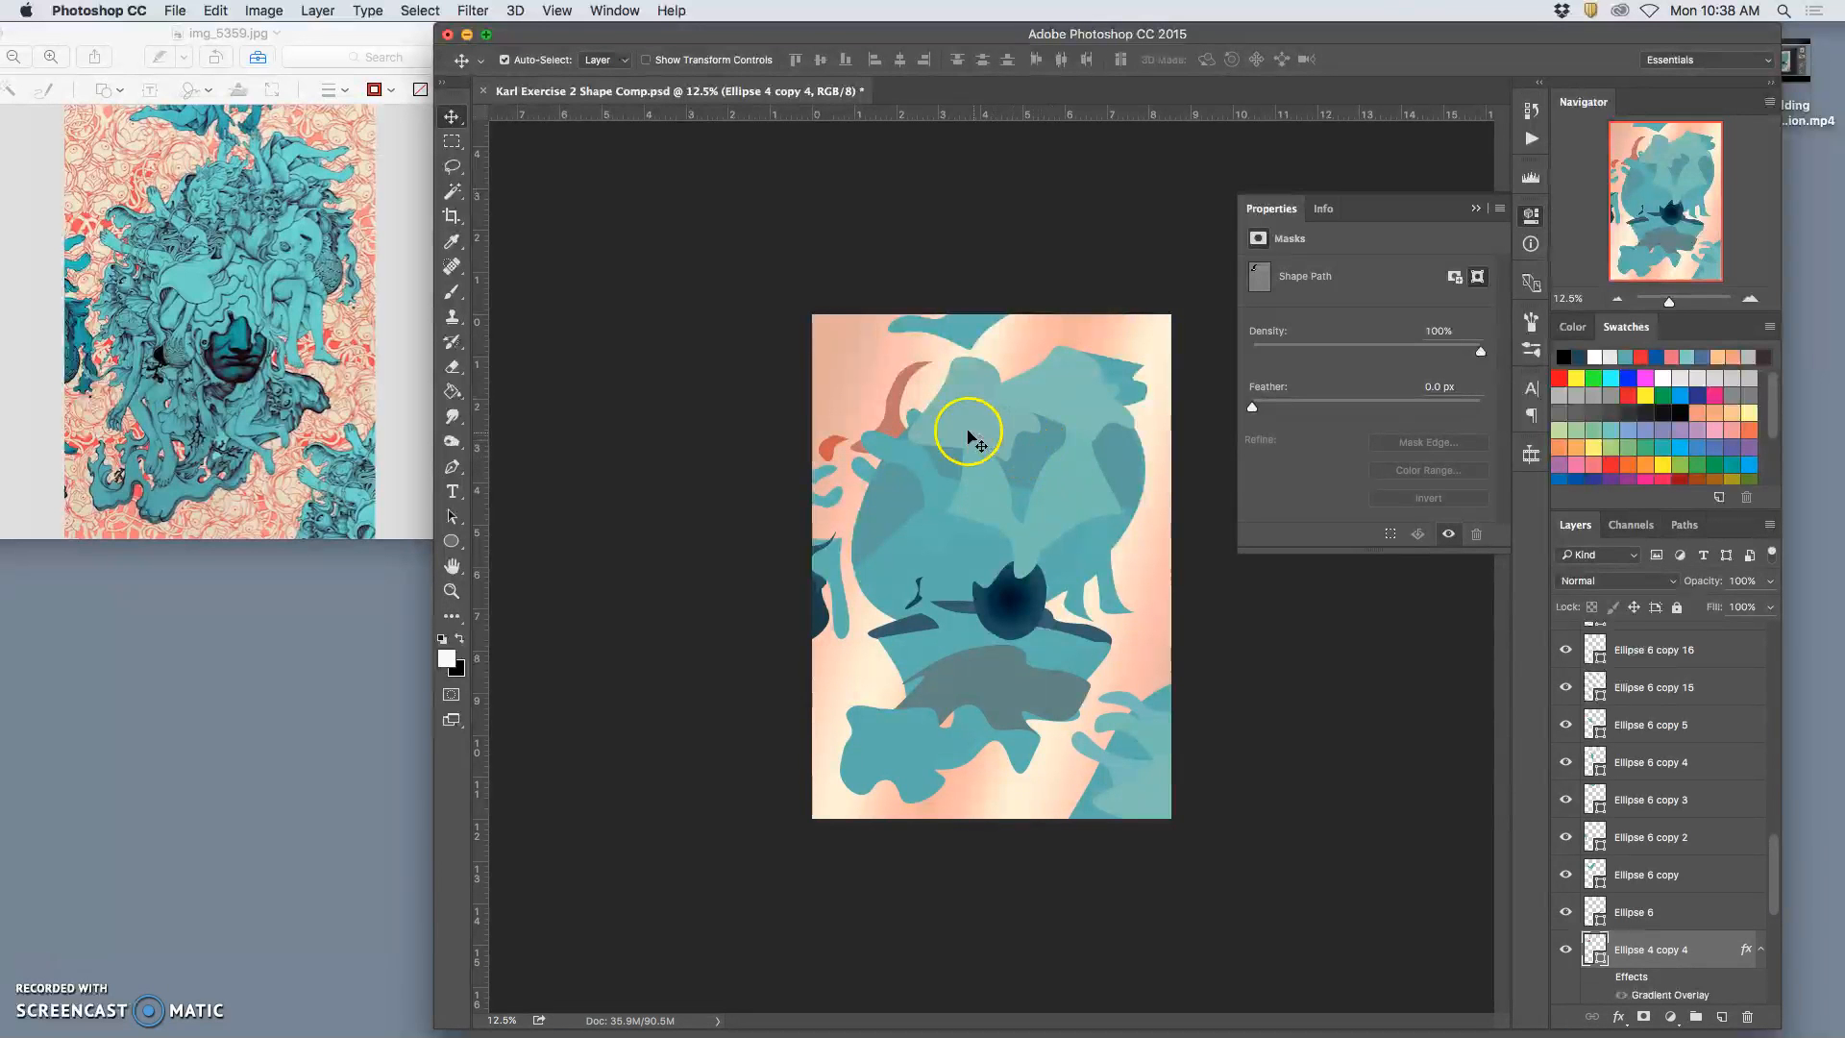
Refine the large crescent's inner curve with another warp, bowing its middle leftward and adjusting the edge near its base
scroll(918, 409, "up", 5)
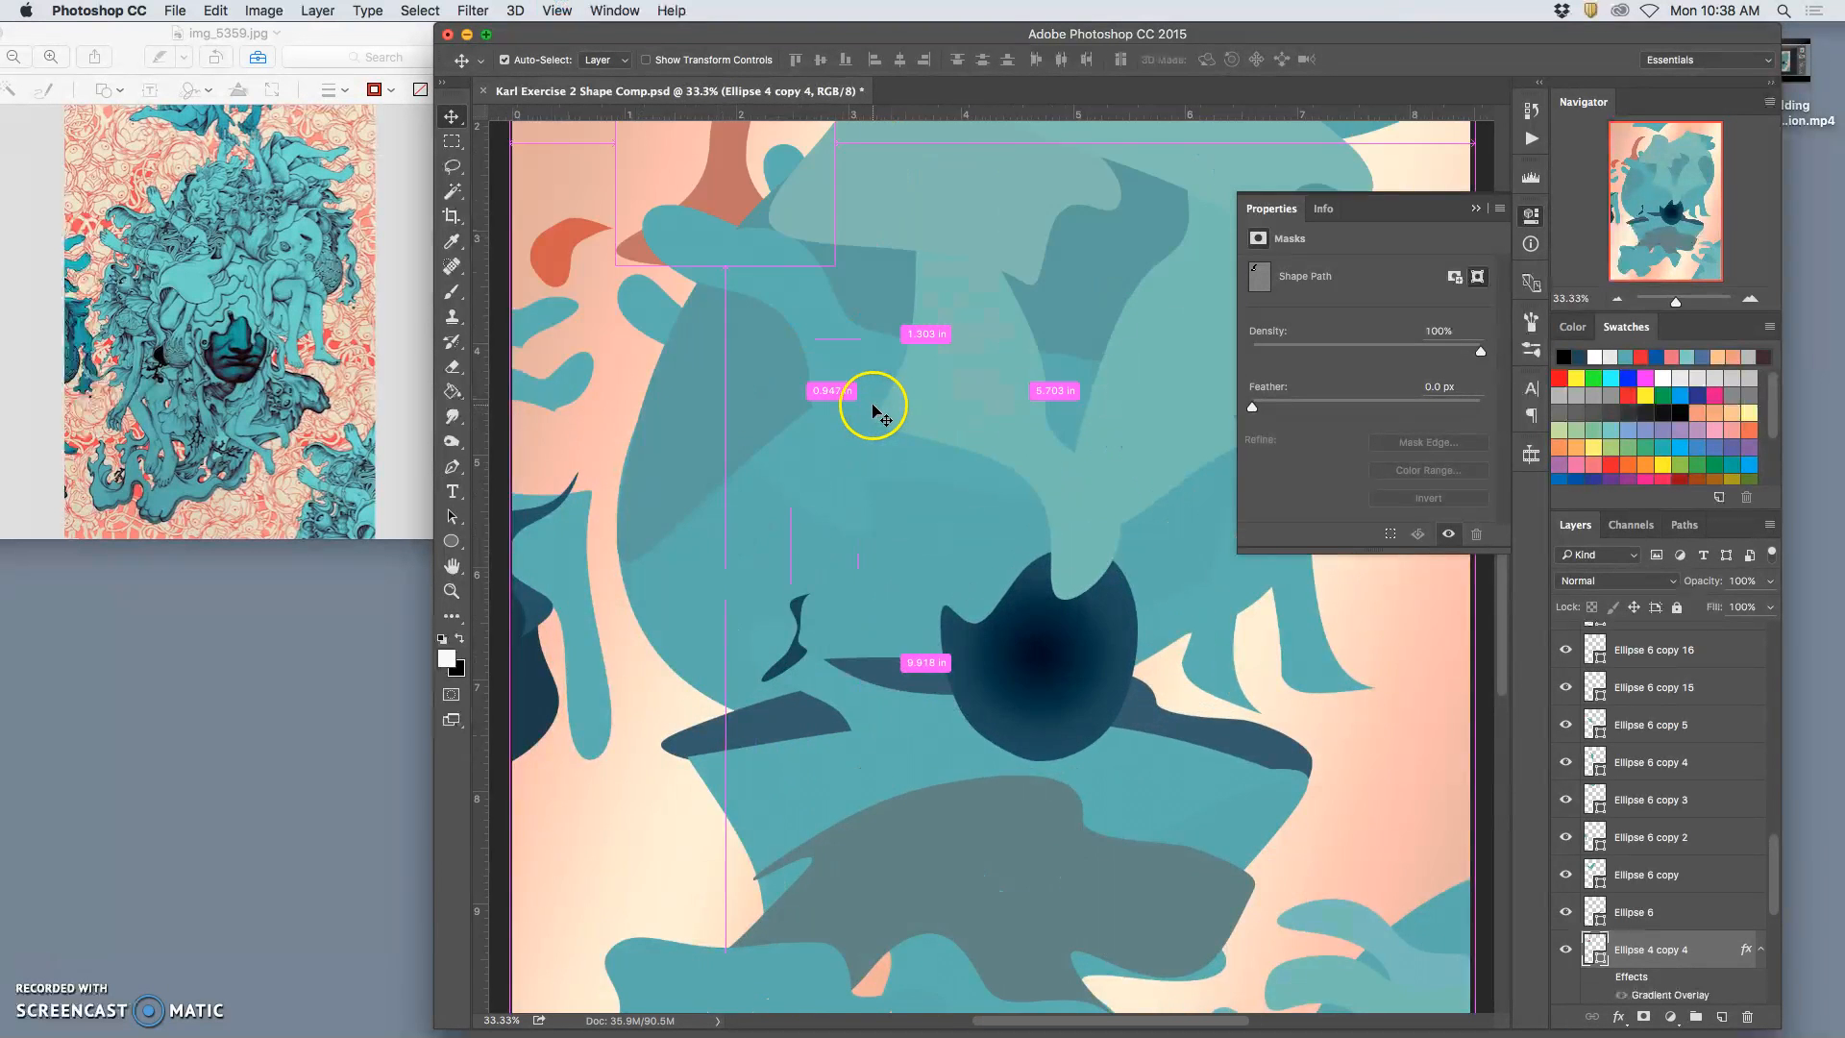
scroll(872, 411, "left", 1)
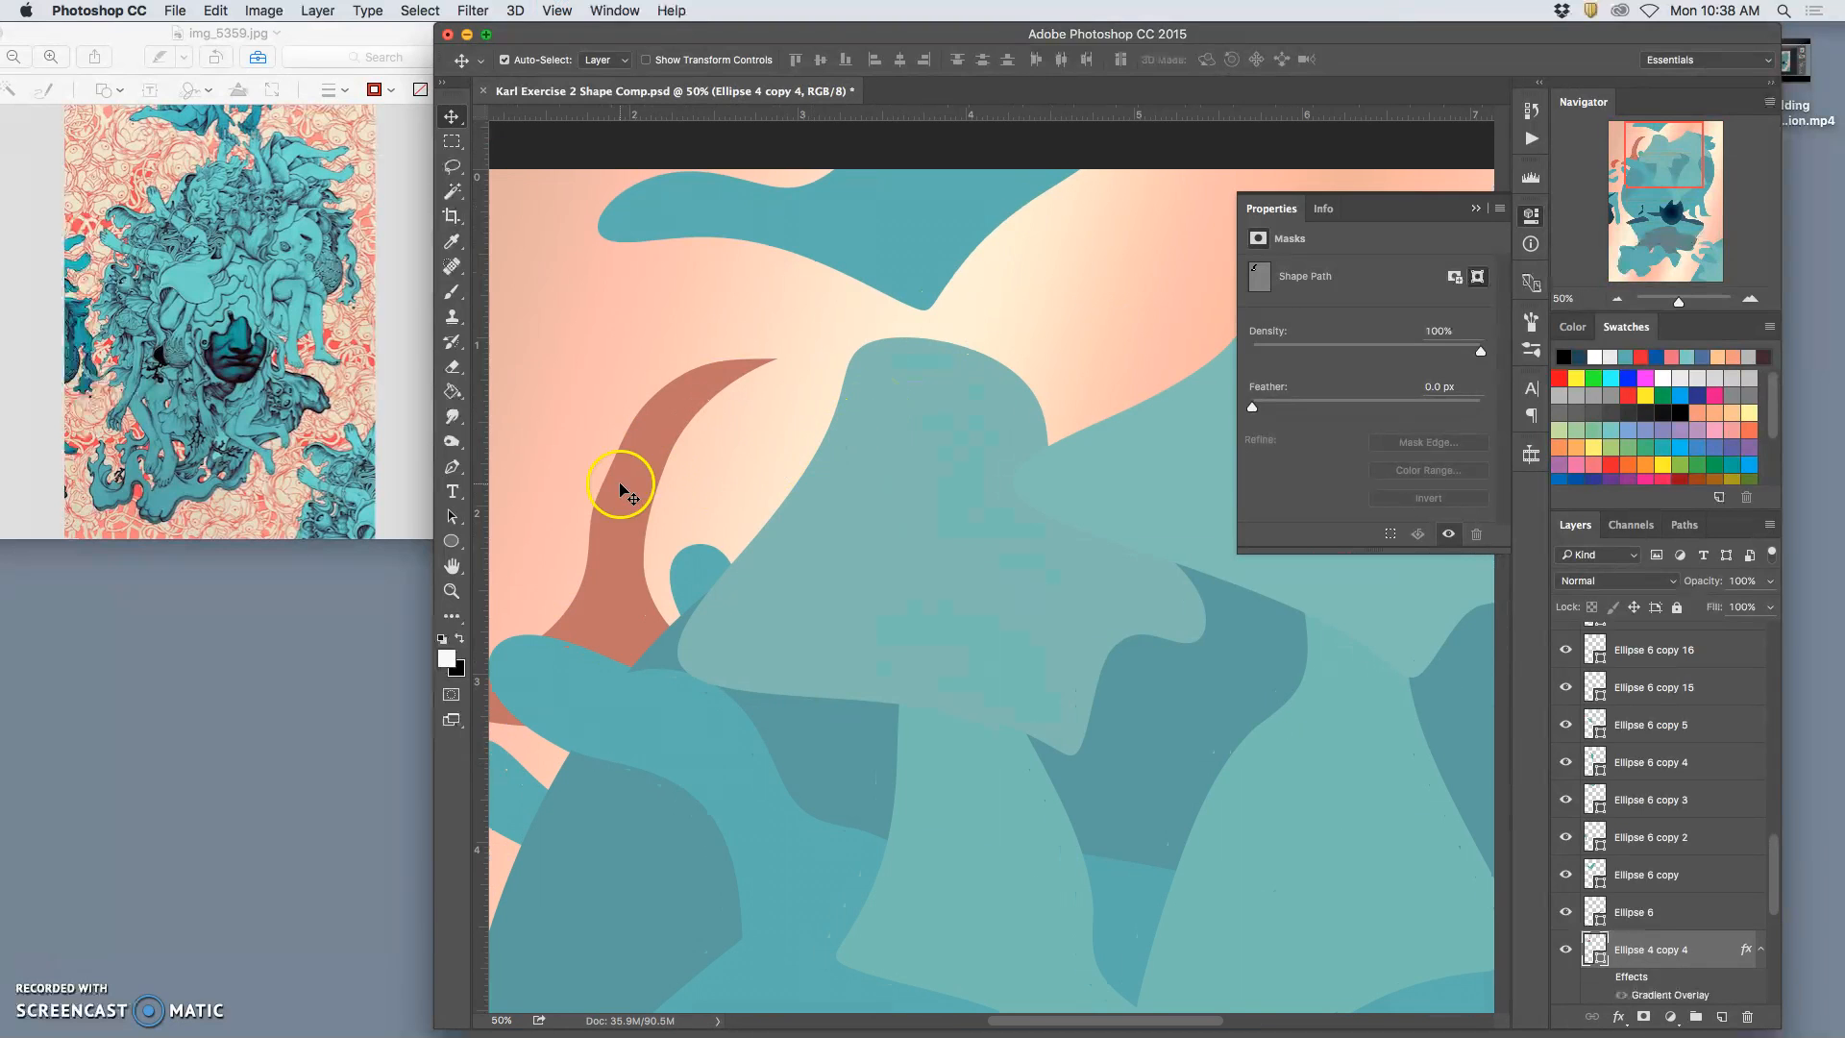
key("super+t")
right_click(643, 495)
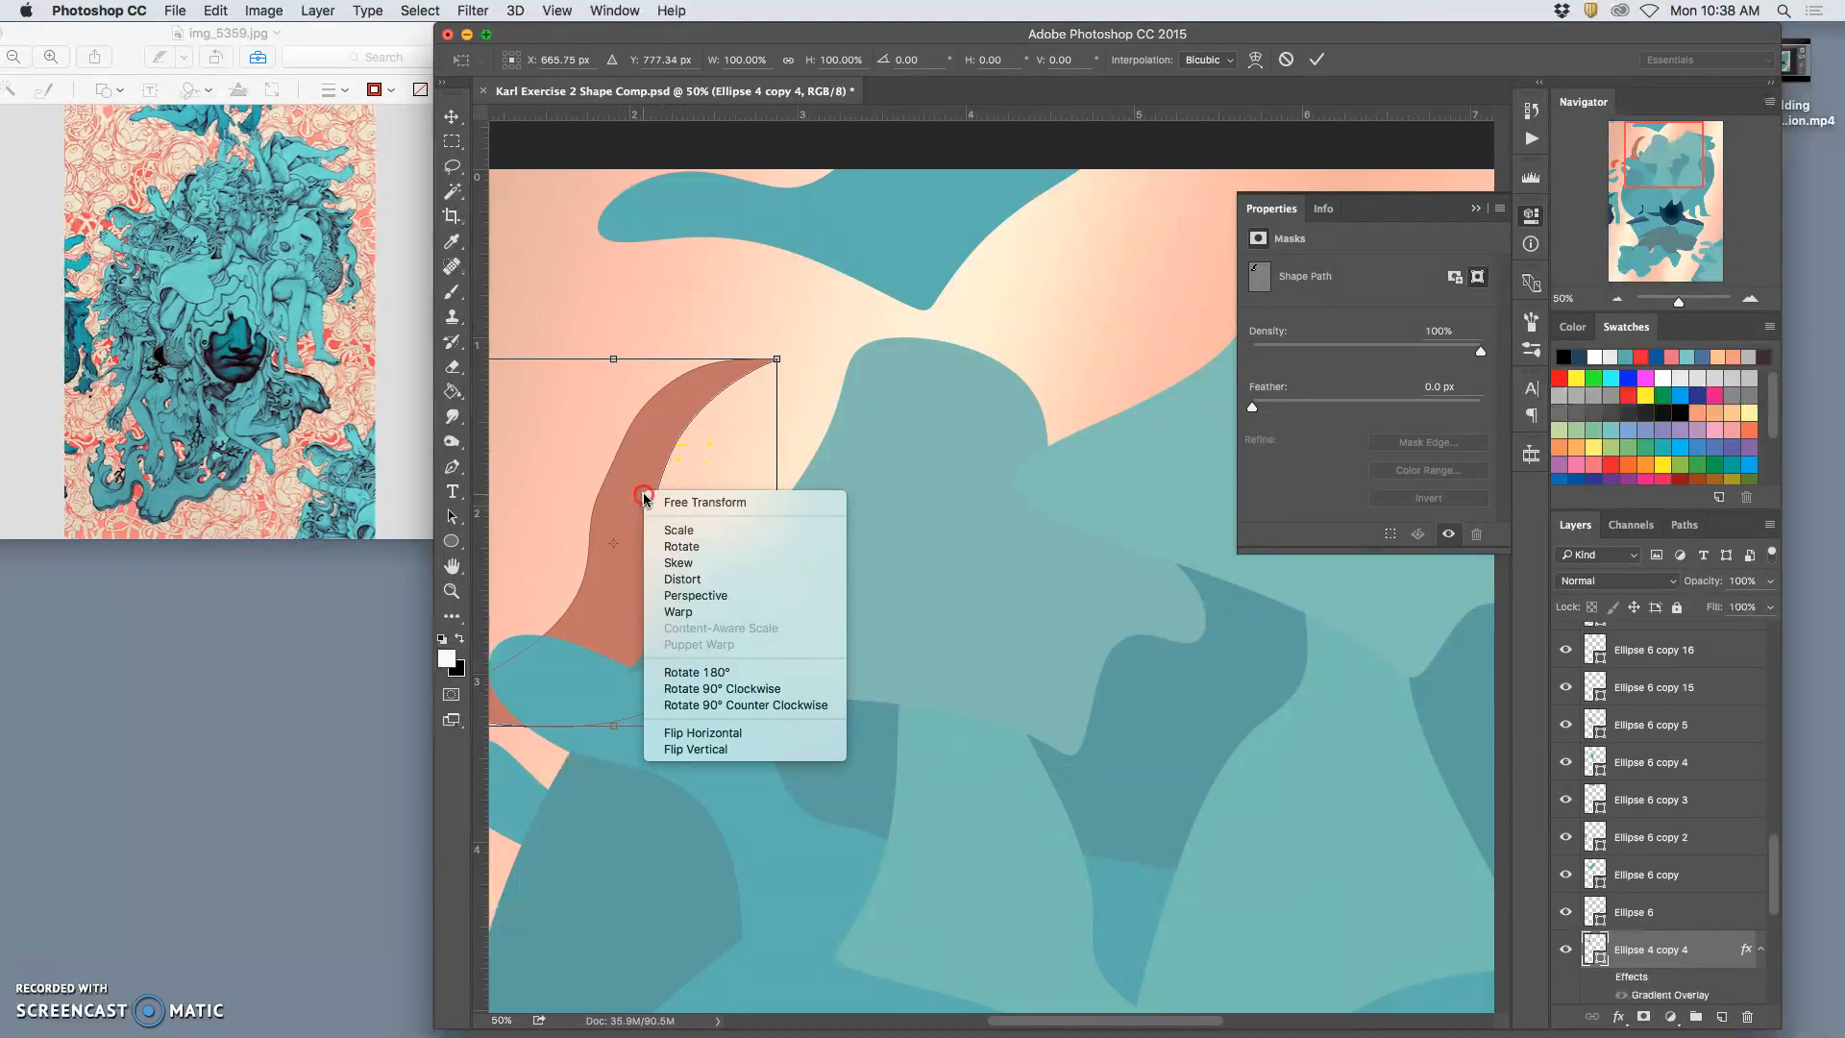
left_click(672, 612)
left_click_drag(659, 535, 636, 529)
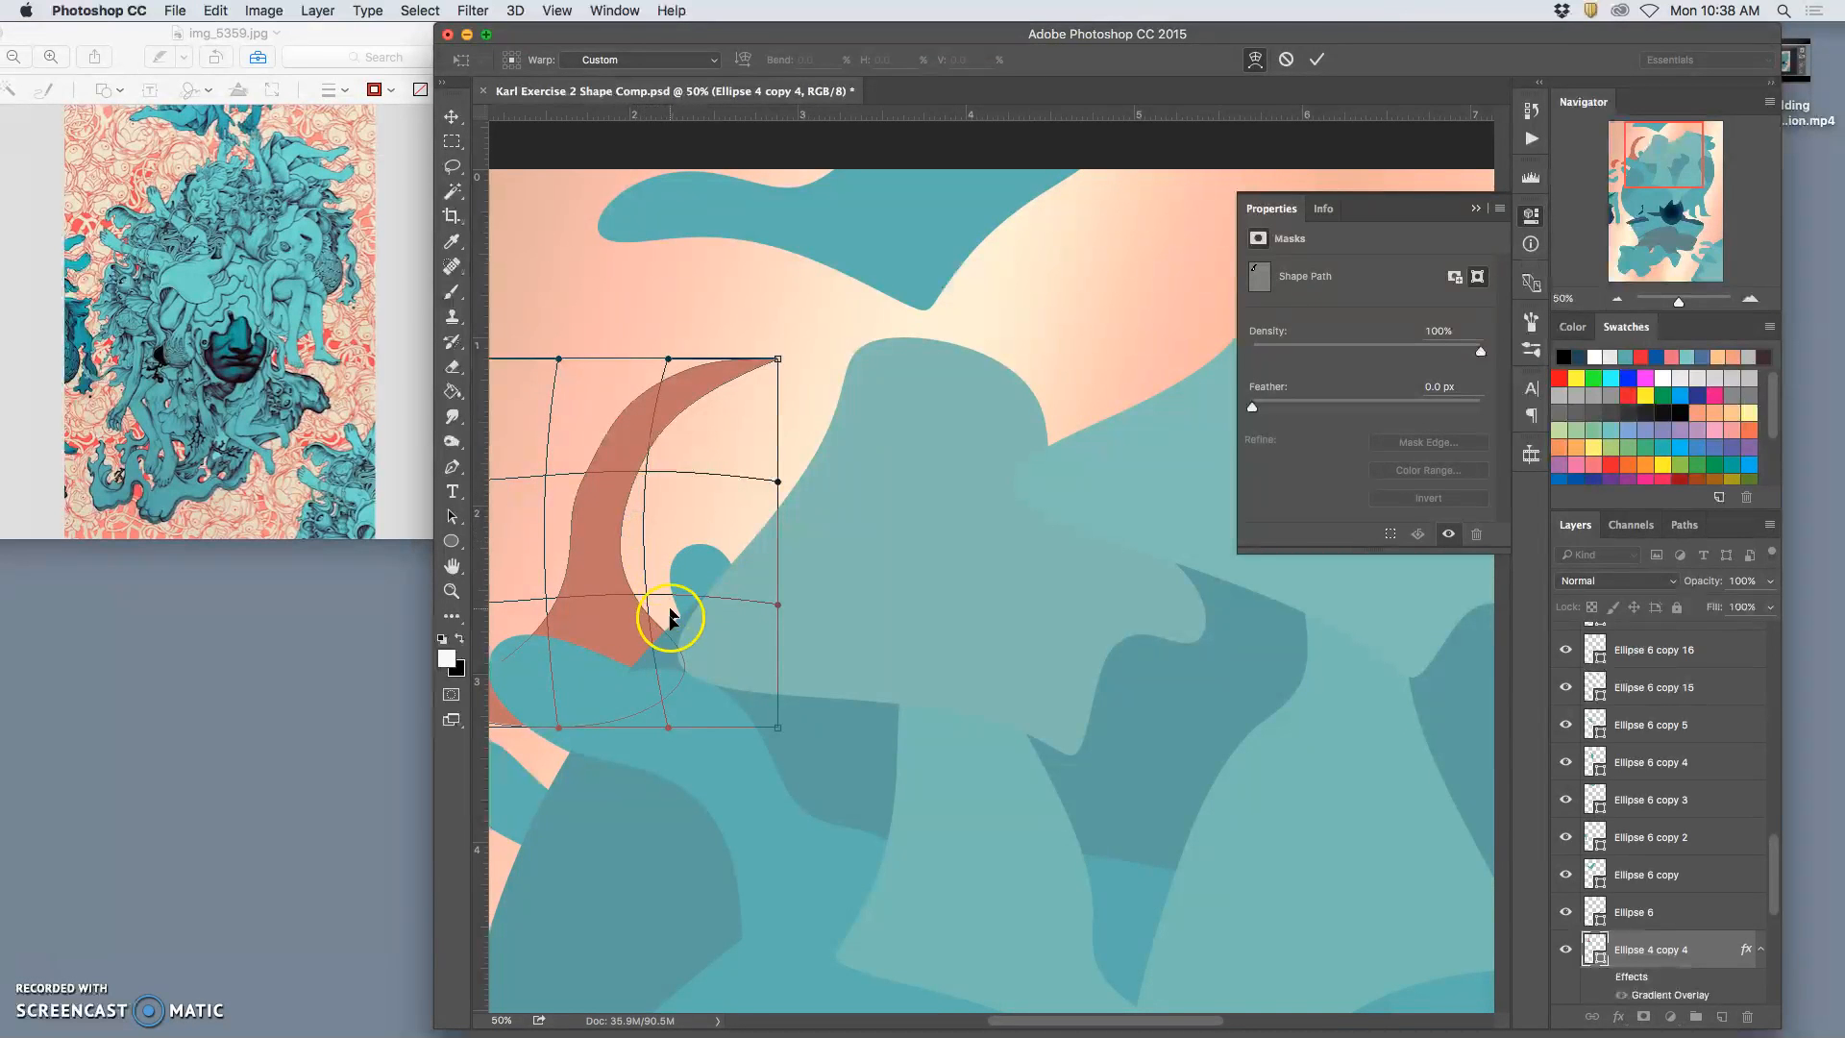
left_click_drag(683, 658, 688, 648)
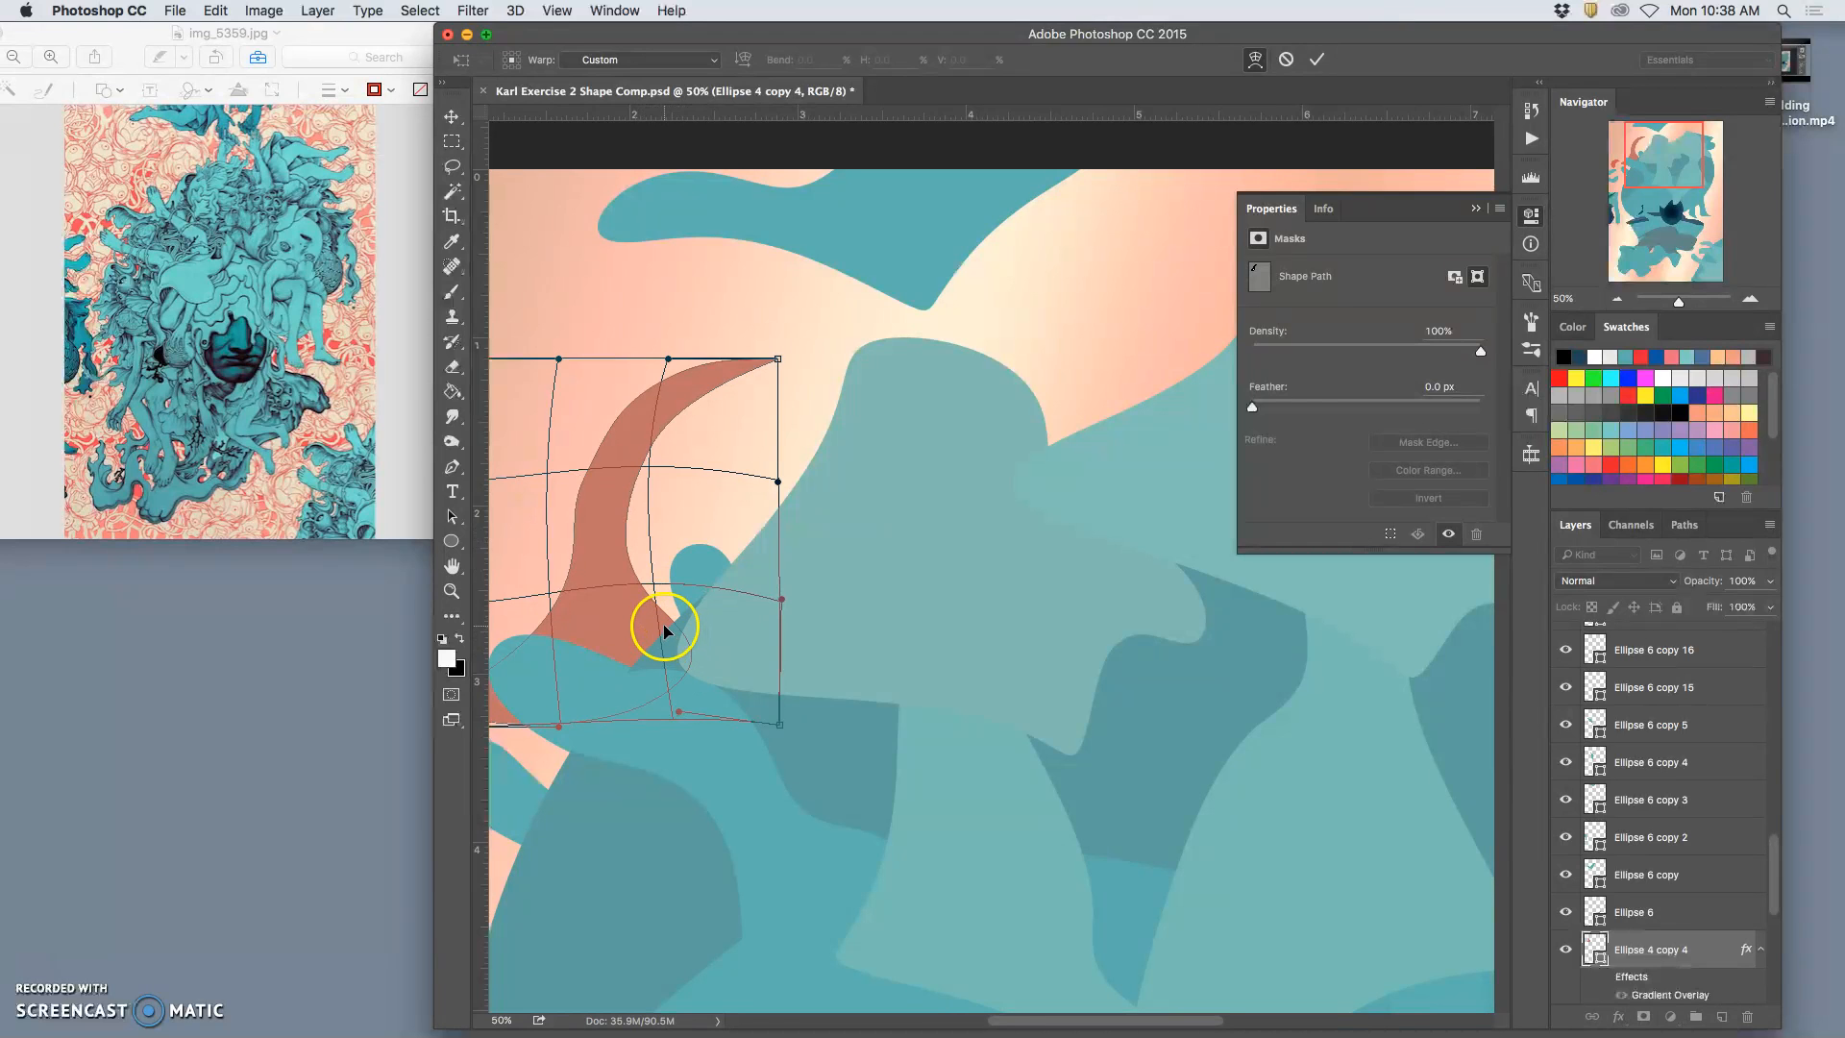
key("Return")
Duplicate the small orange-red crescent from the canvas's left edge to the right side of the head
scroll(669, 629, "left", 10)
scroll(670, 629, "right", 3)
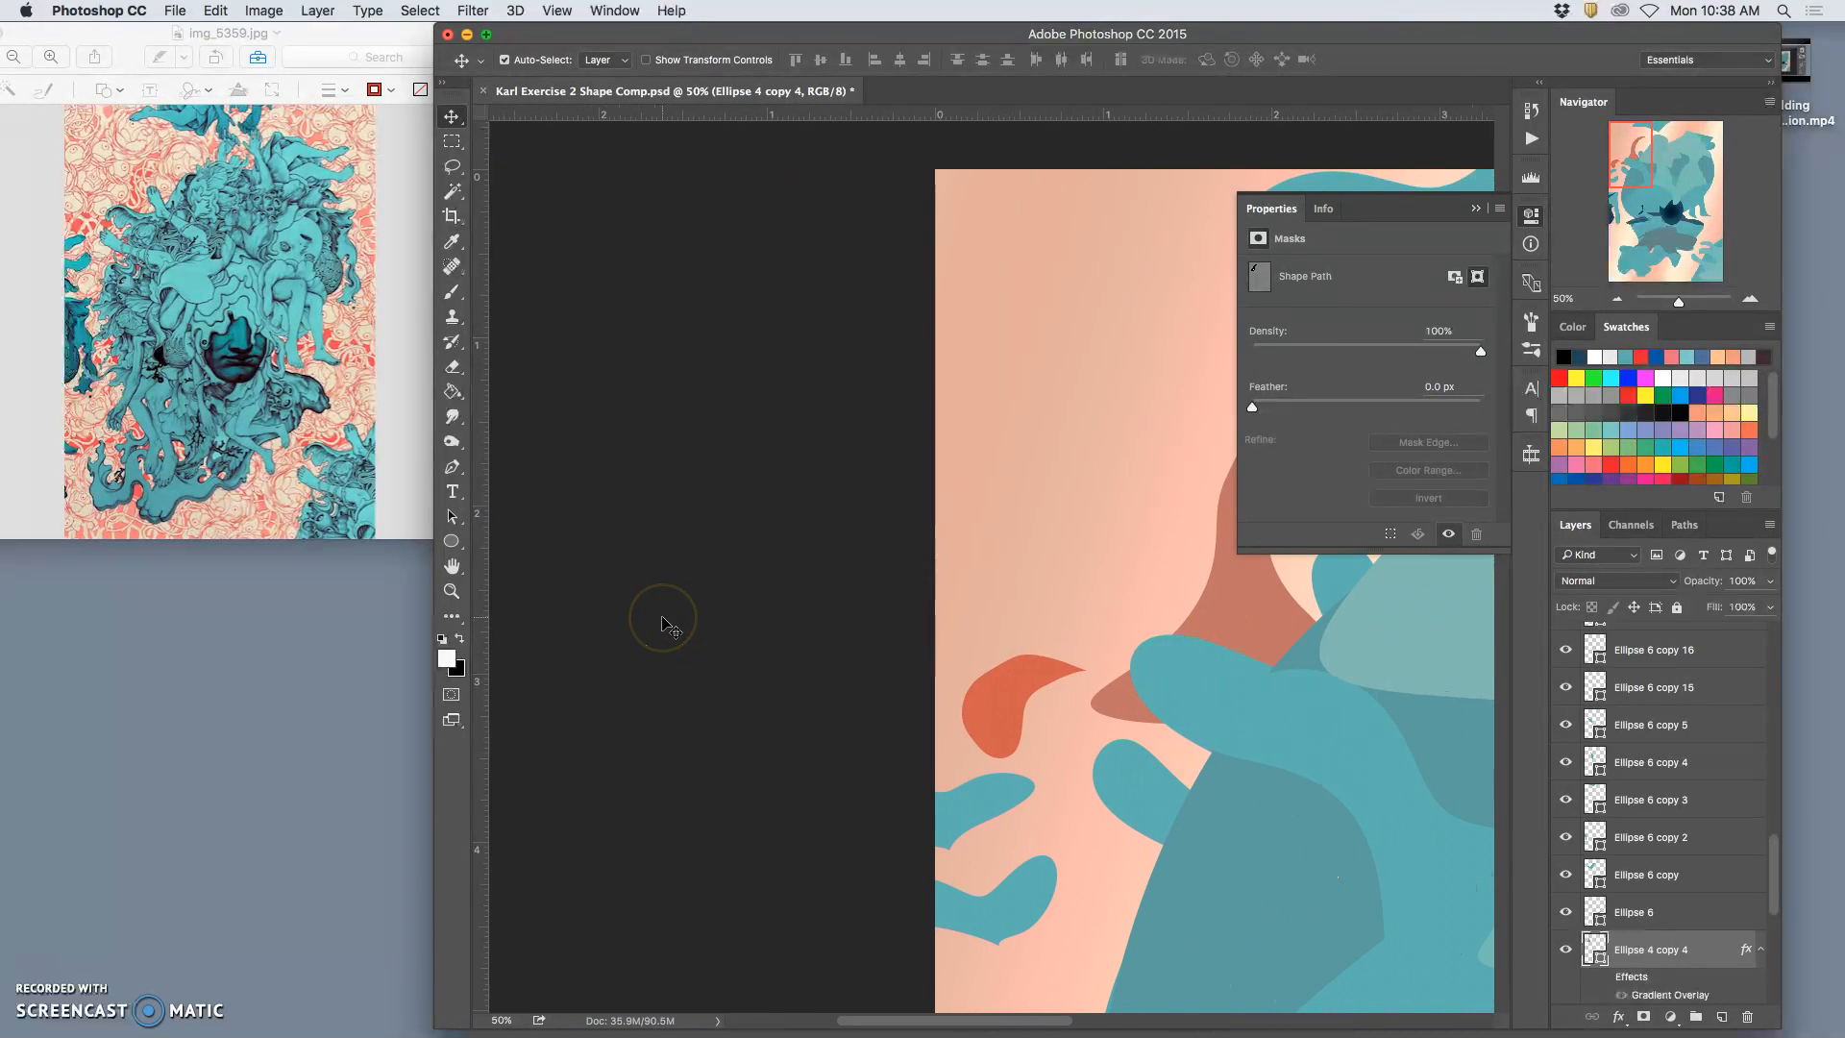
key("super+minus")
key("super+minus")
key("super+minus")
key("super+minus")
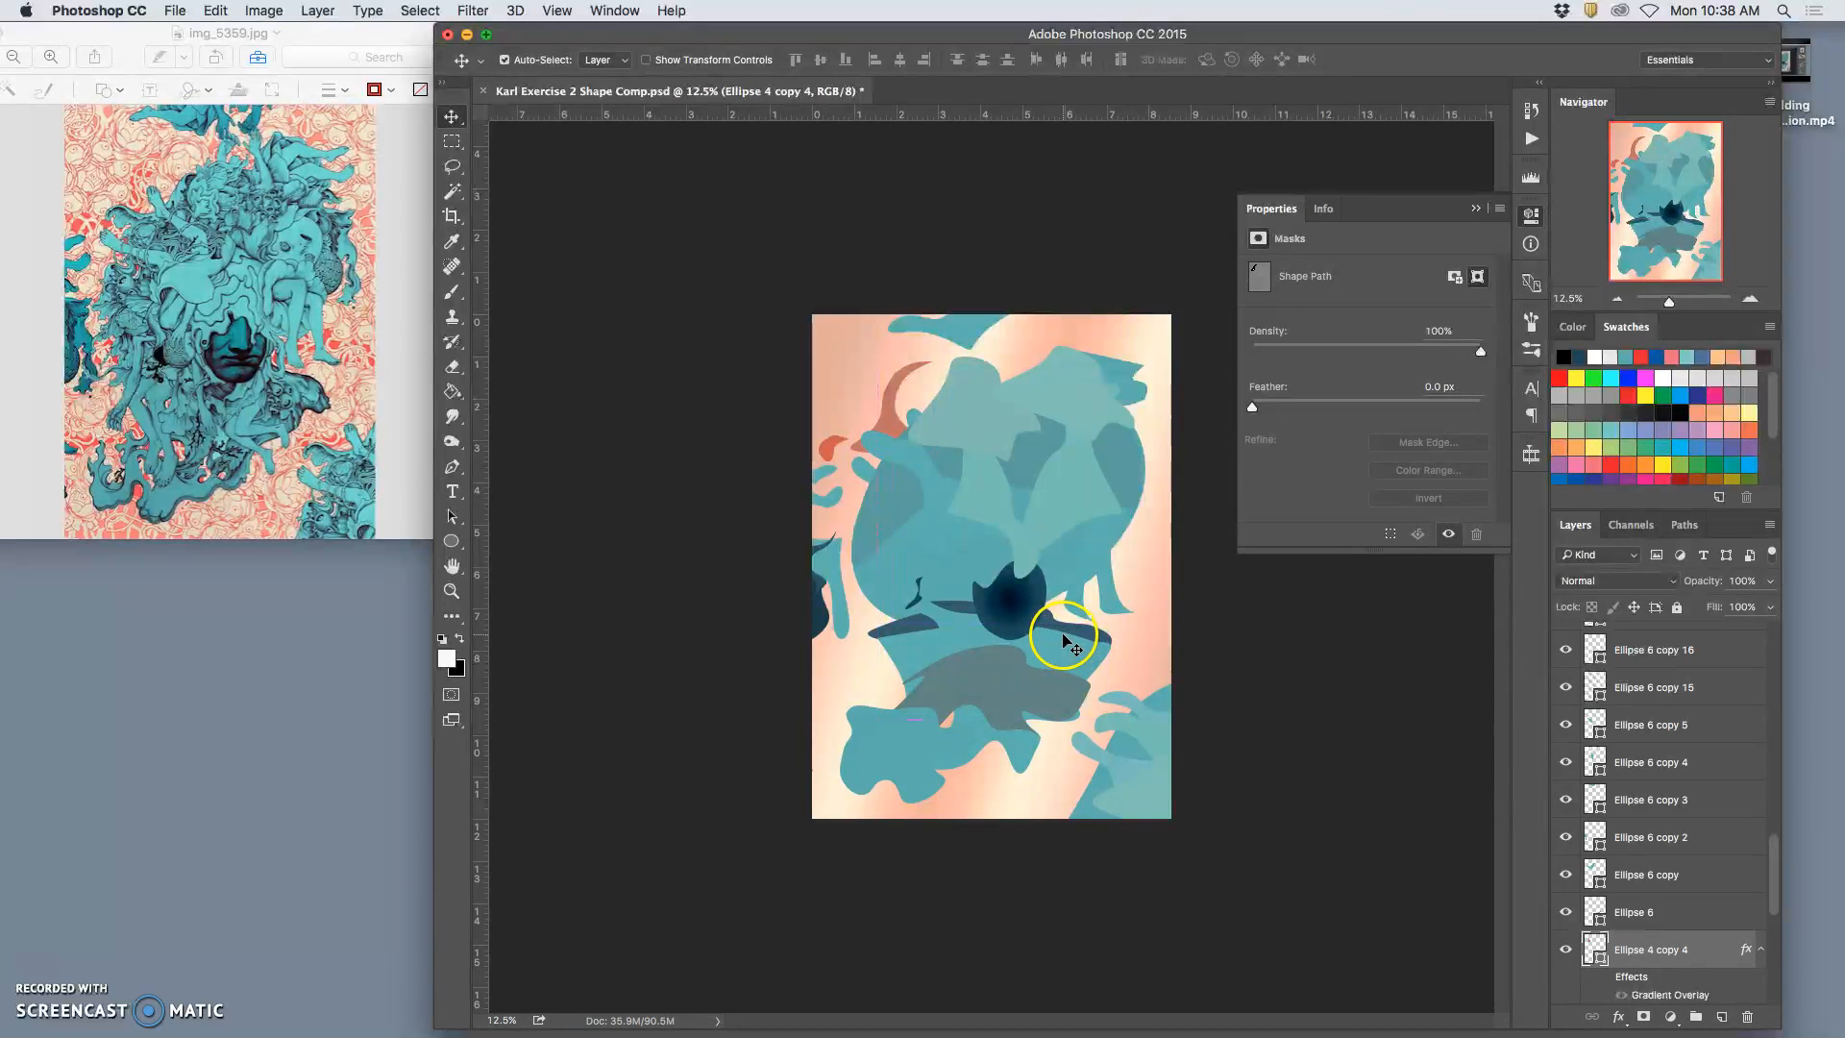
left_click(832, 450)
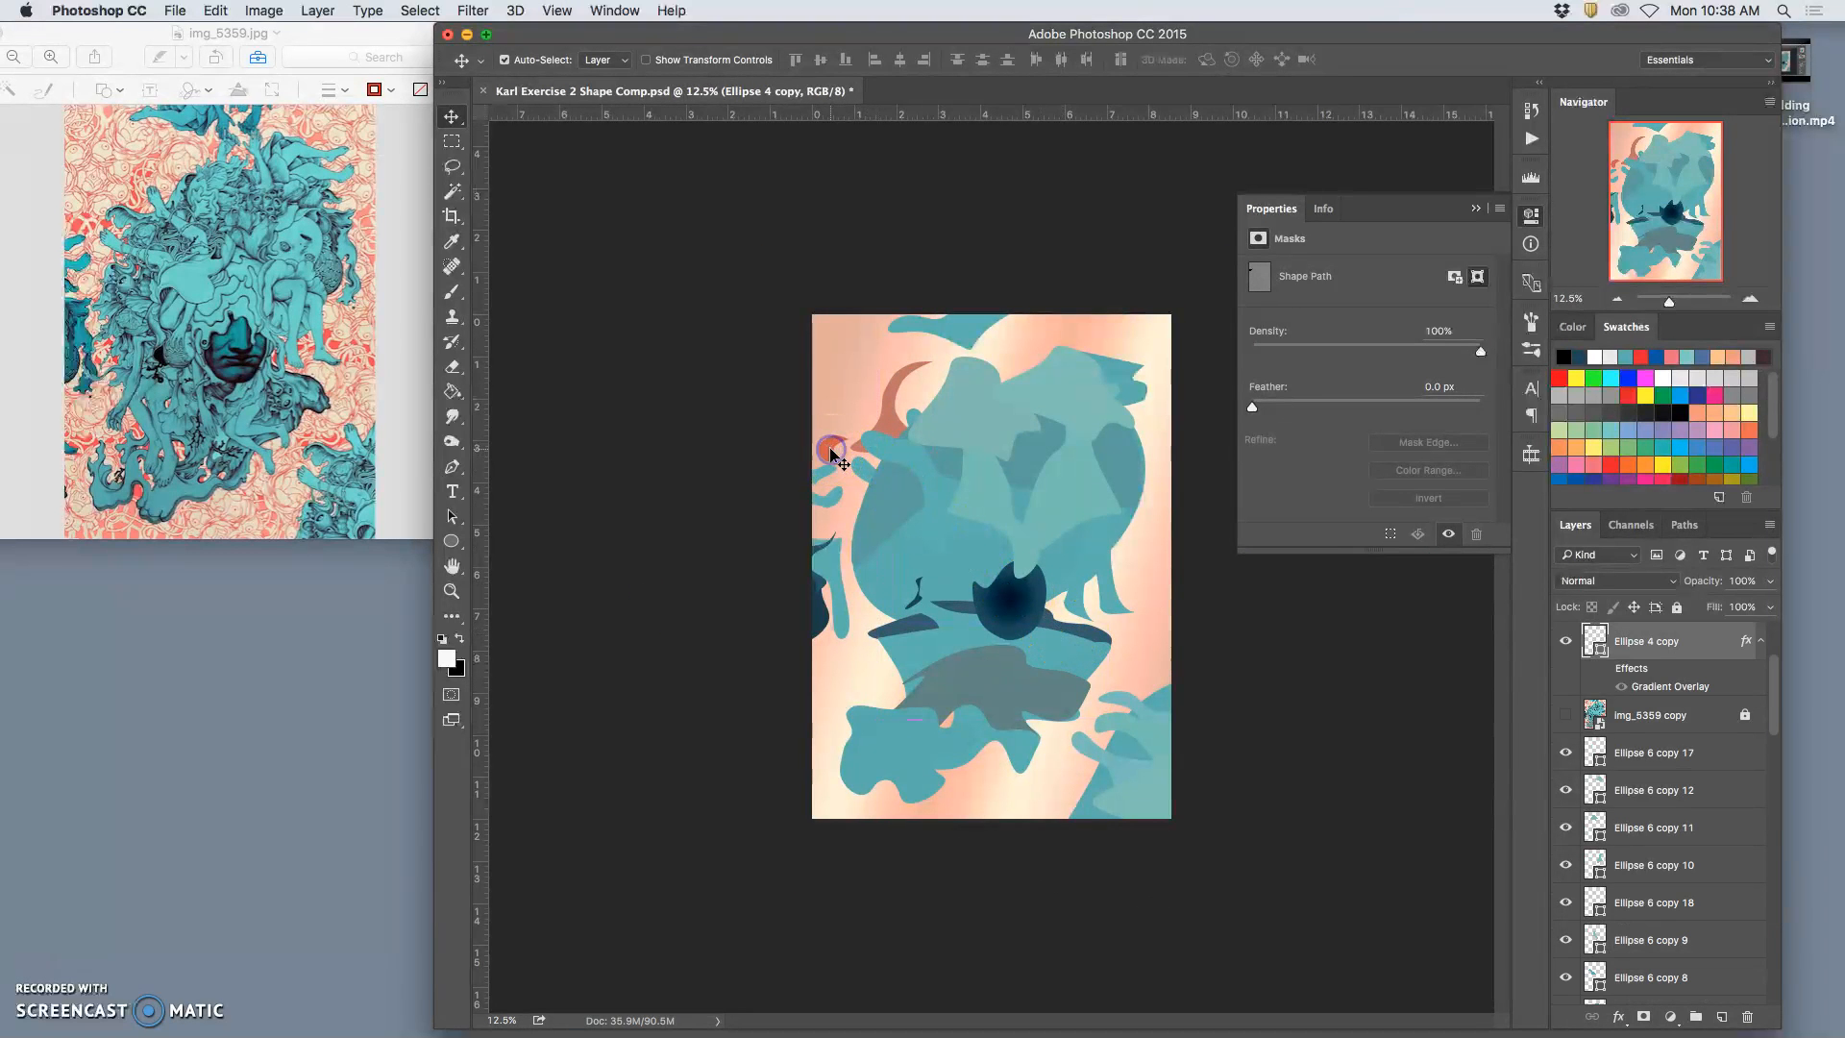
left_click_drag(830, 449, 1116, 555)
Enlarge the new crescent copy beside the head and warp it into a tall curved shape reaching the right edge
key("super+t")
right_click(1154, 535)
left_click(1192, 659)
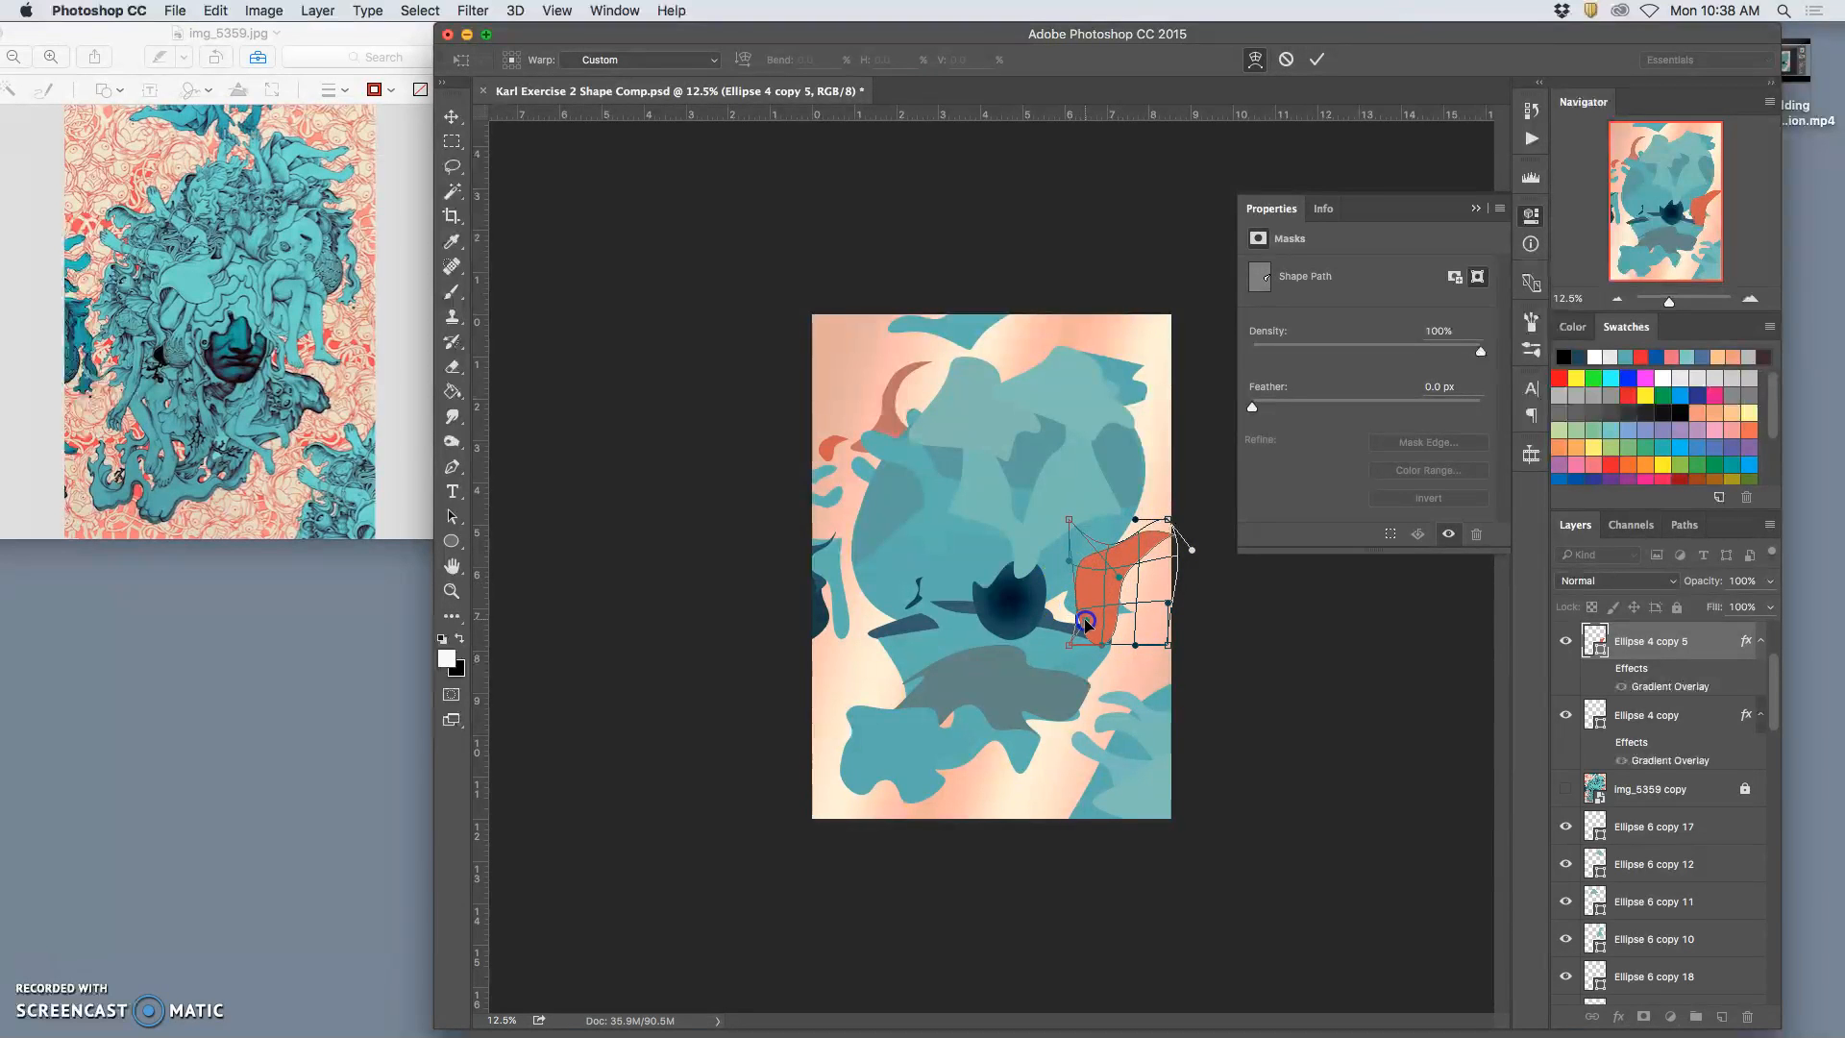
left_click_drag(1091, 626, 1092, 567)
double_click(1115, 601)
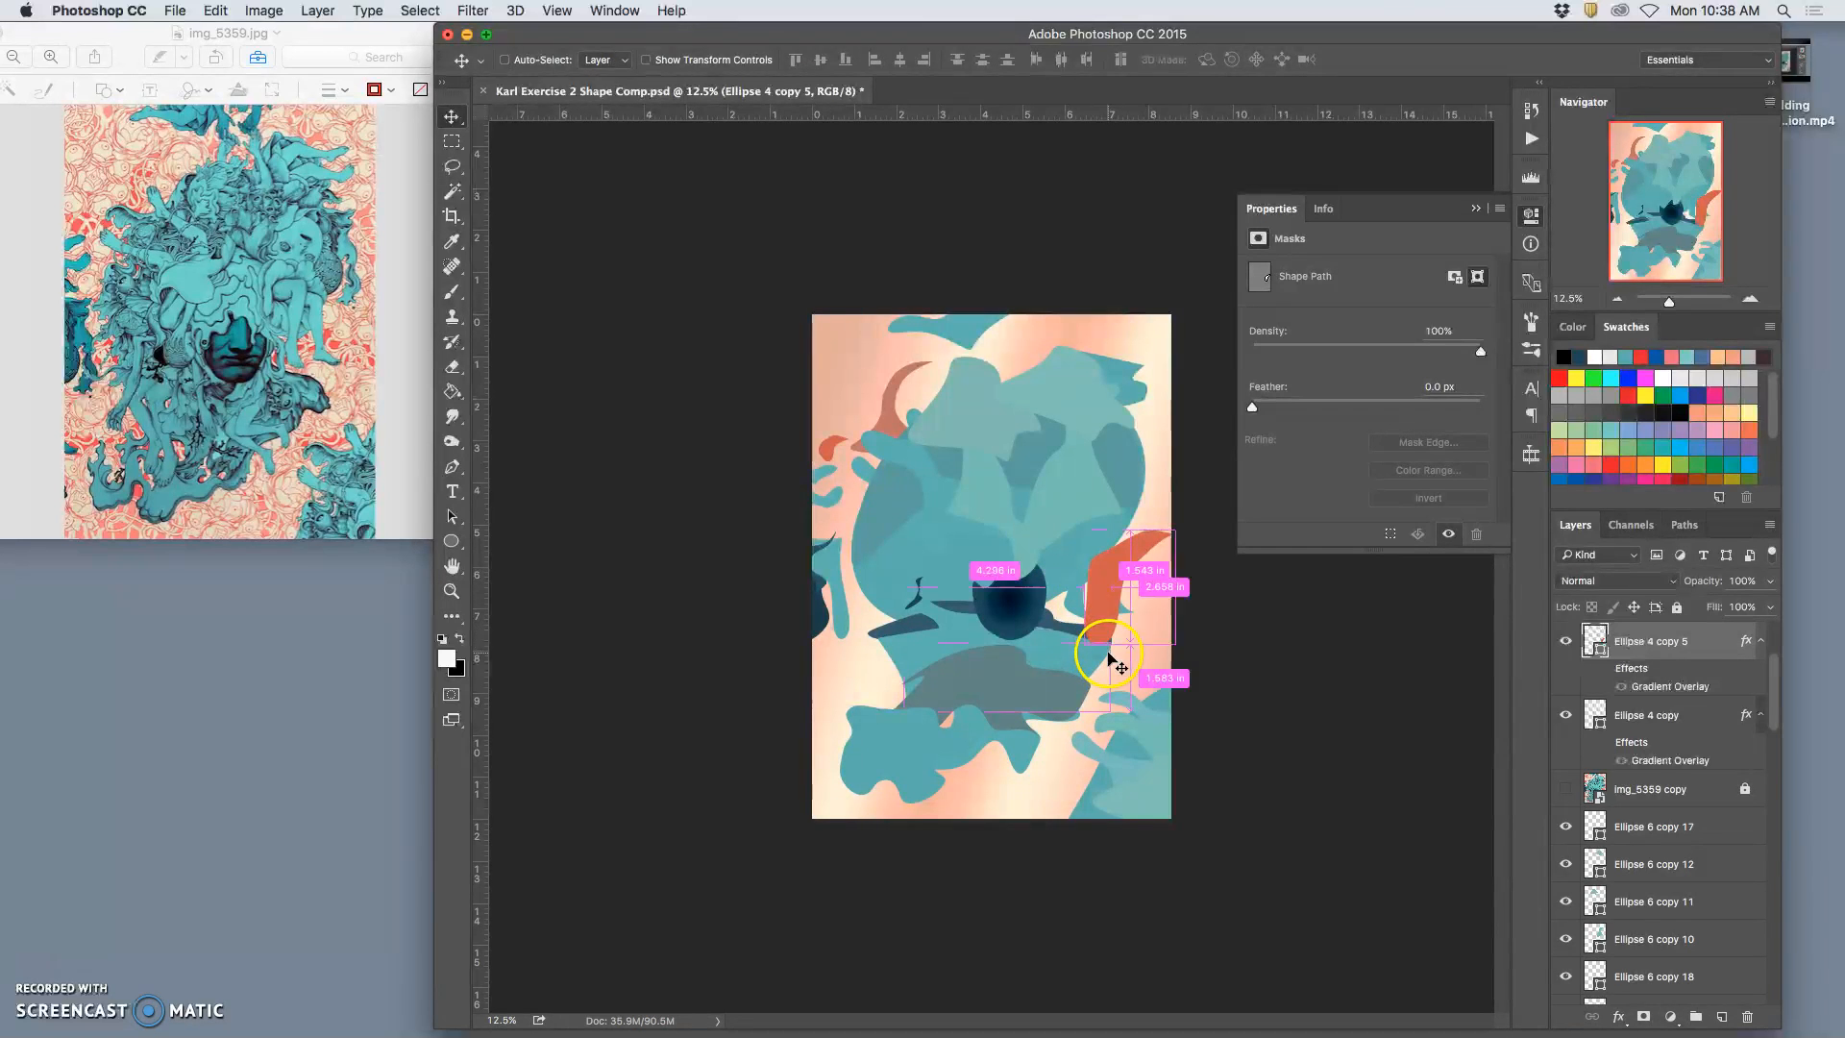
Rotate and enlarge the right-hand accent, shift it toward the dark circle, and warp it into a flatter, pointed arch
key("super+t")
left_click_drag(1079, 647, 1076, 583)
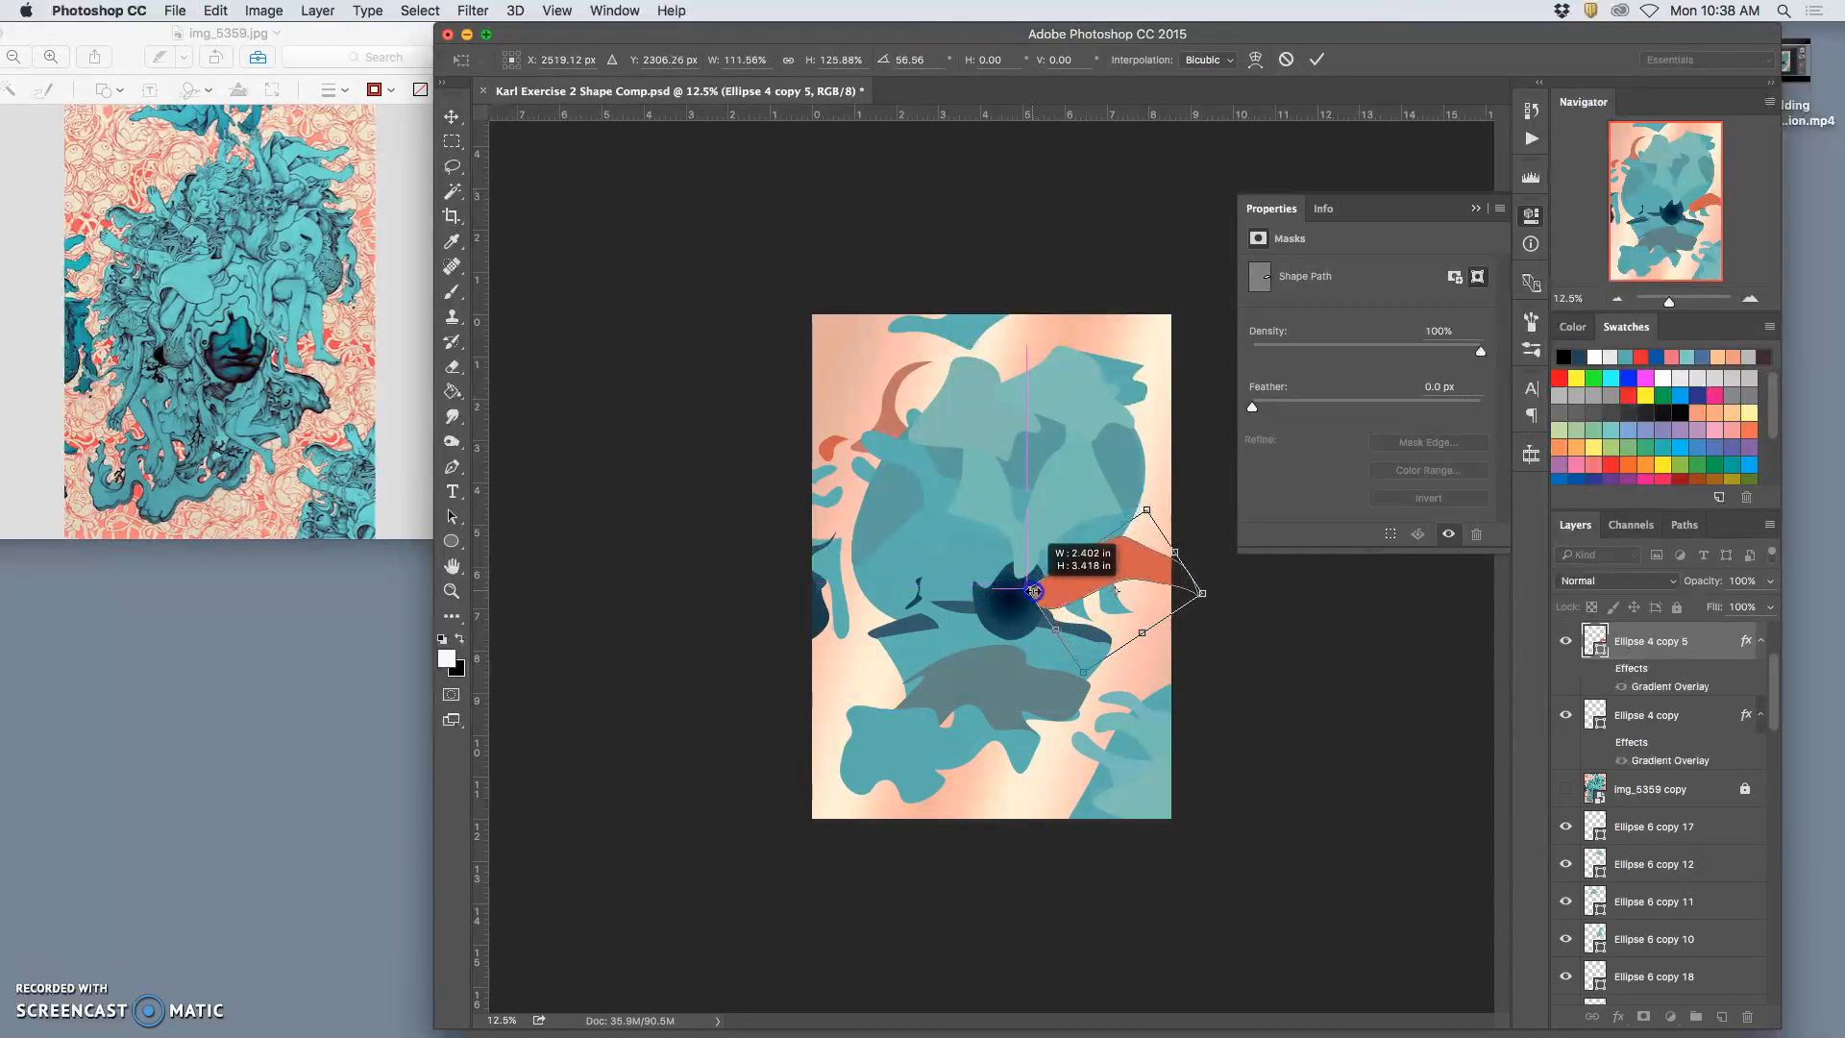
left_click_drag(1172, 574, 1073, 635)
right_click(1138, 598)
left_click(1162, 719)
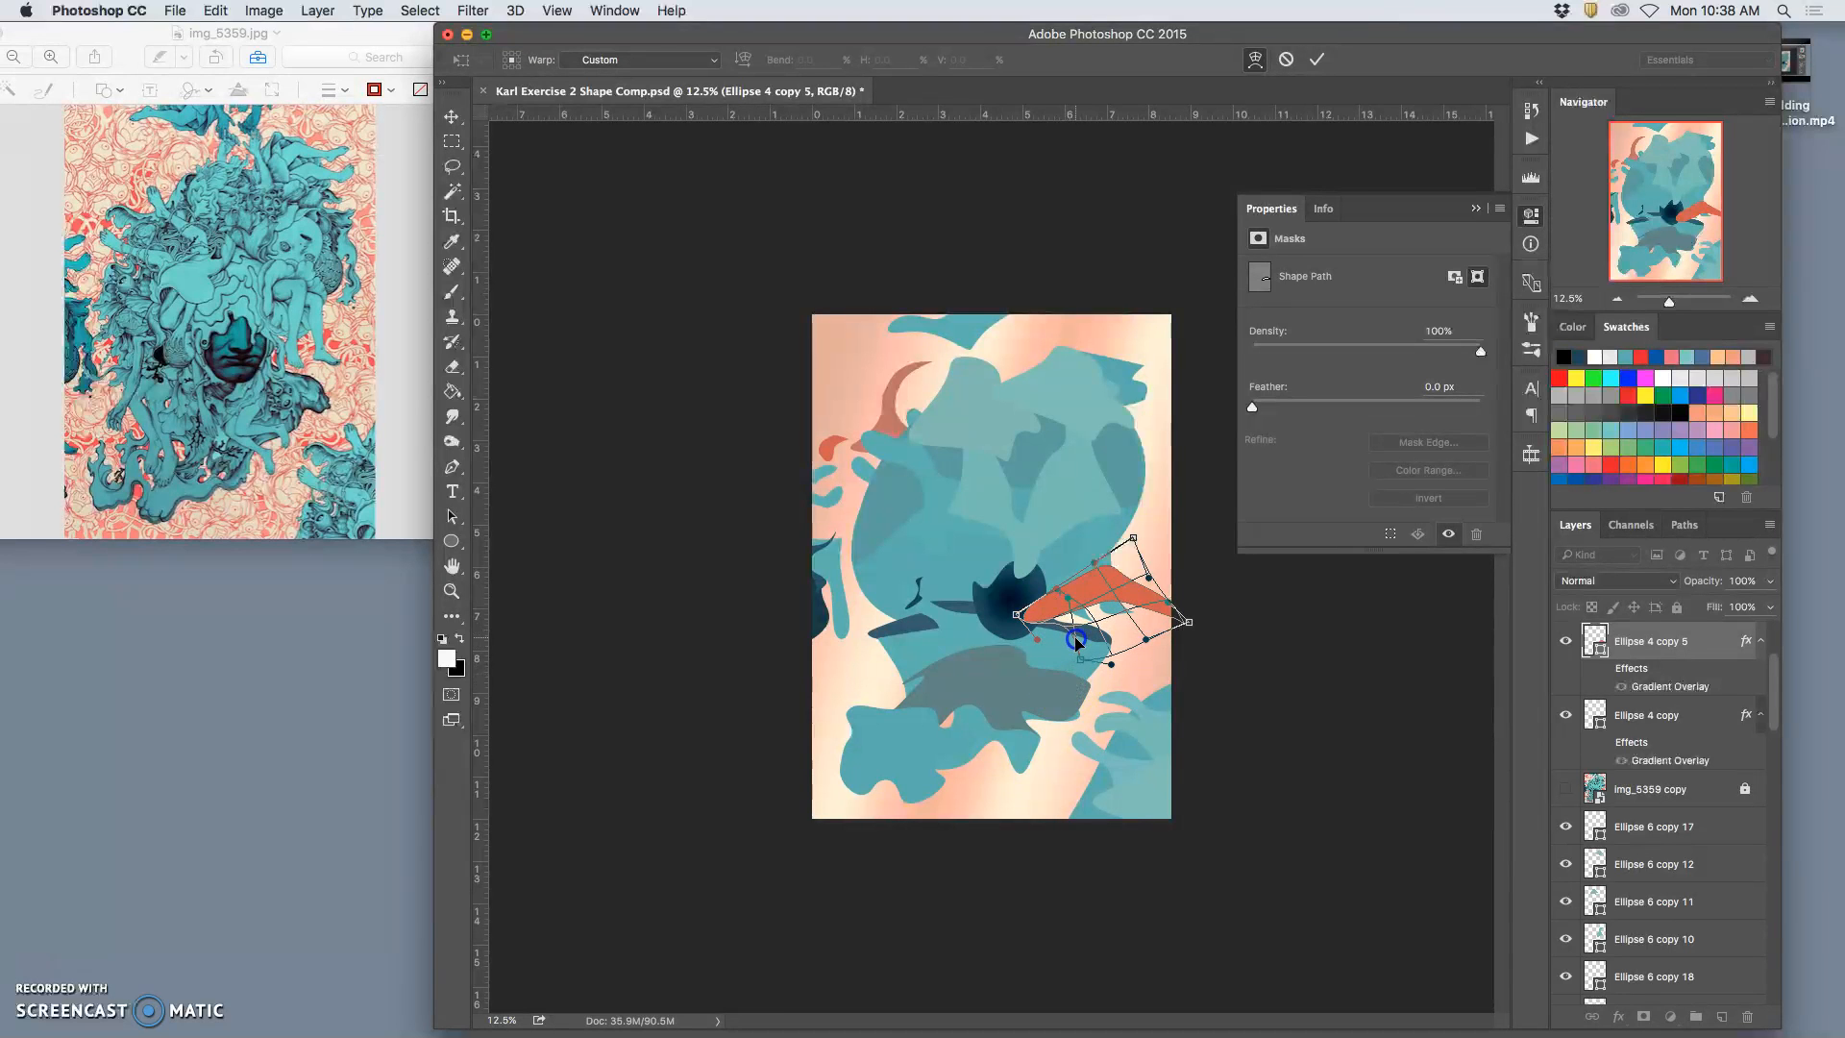
key("Return")
Scale the right-hand accent to about 89% width and 97% height, and warp its top and lower edge into a softer curve
left_click(1082, 631)
key("super+t")
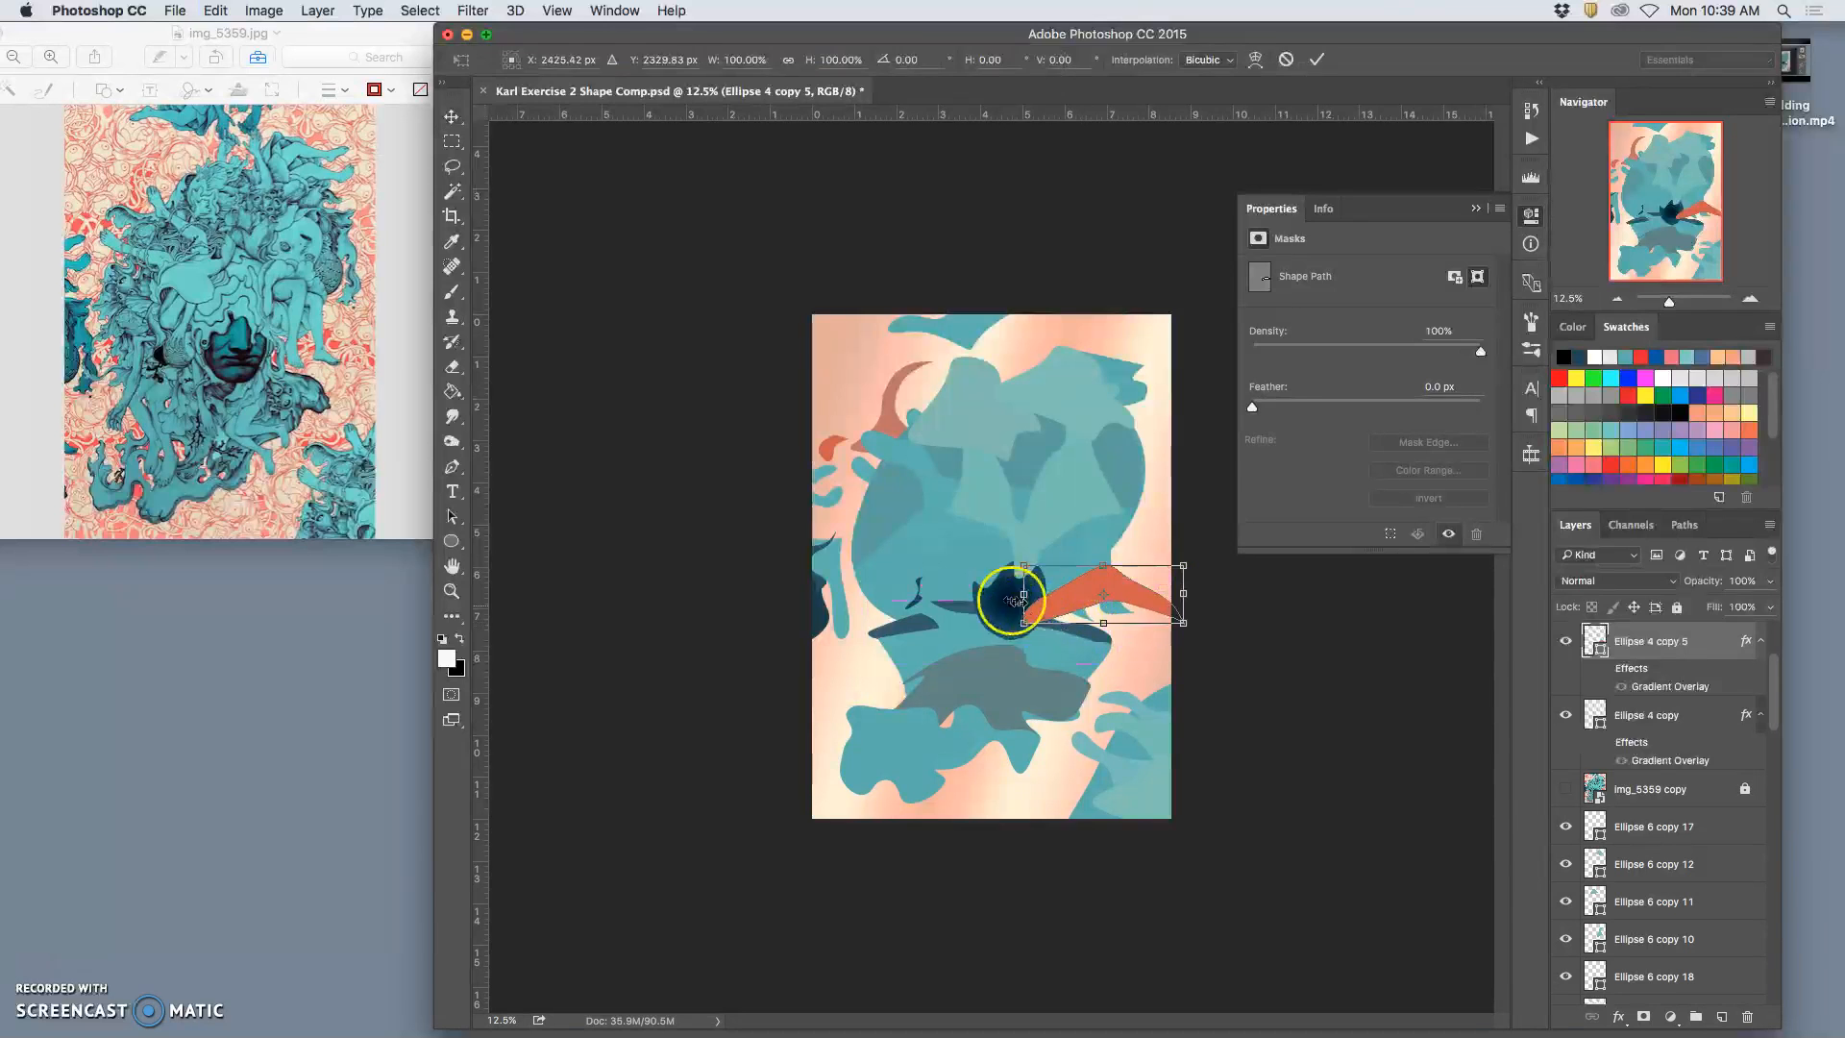
mouse_move(1023, 564)
left_mouse_down()
mouse_move(1134, 566)
mouse_move(1043, 567)
left_mouse_up()
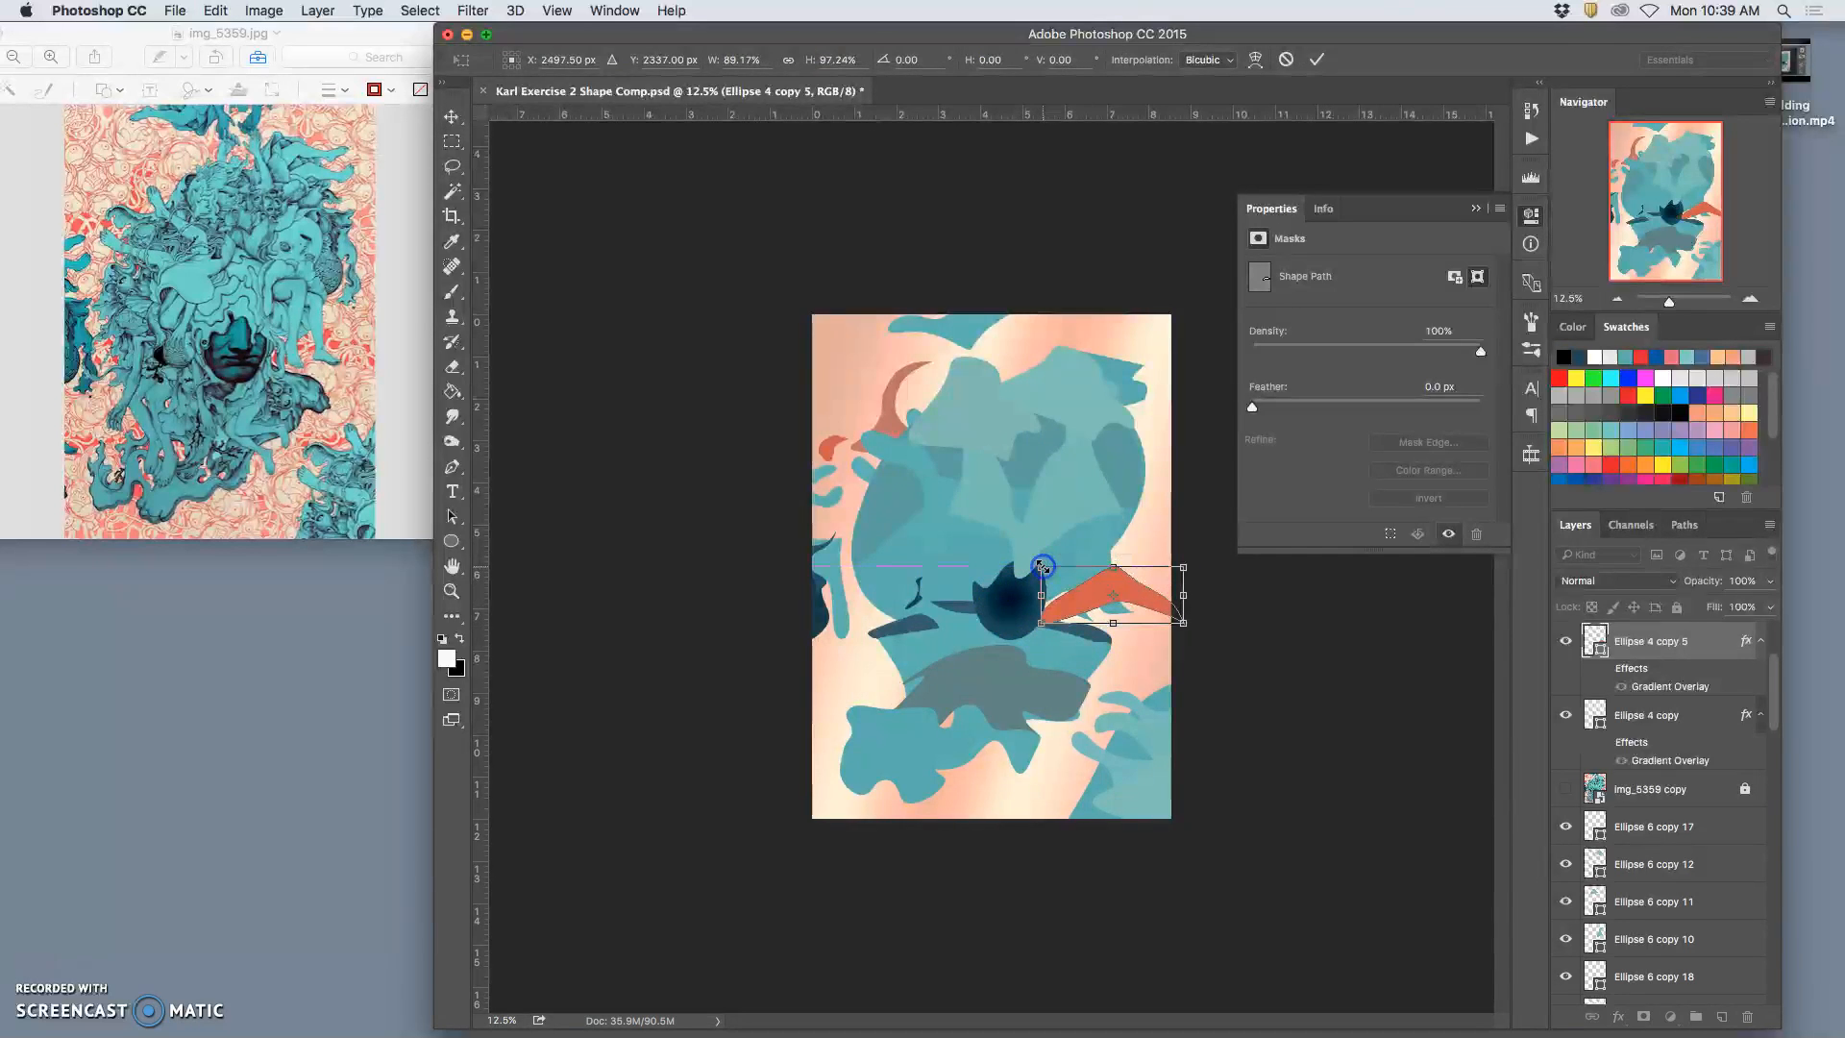
right_click(1131, 584)
left_click(1169, 706)
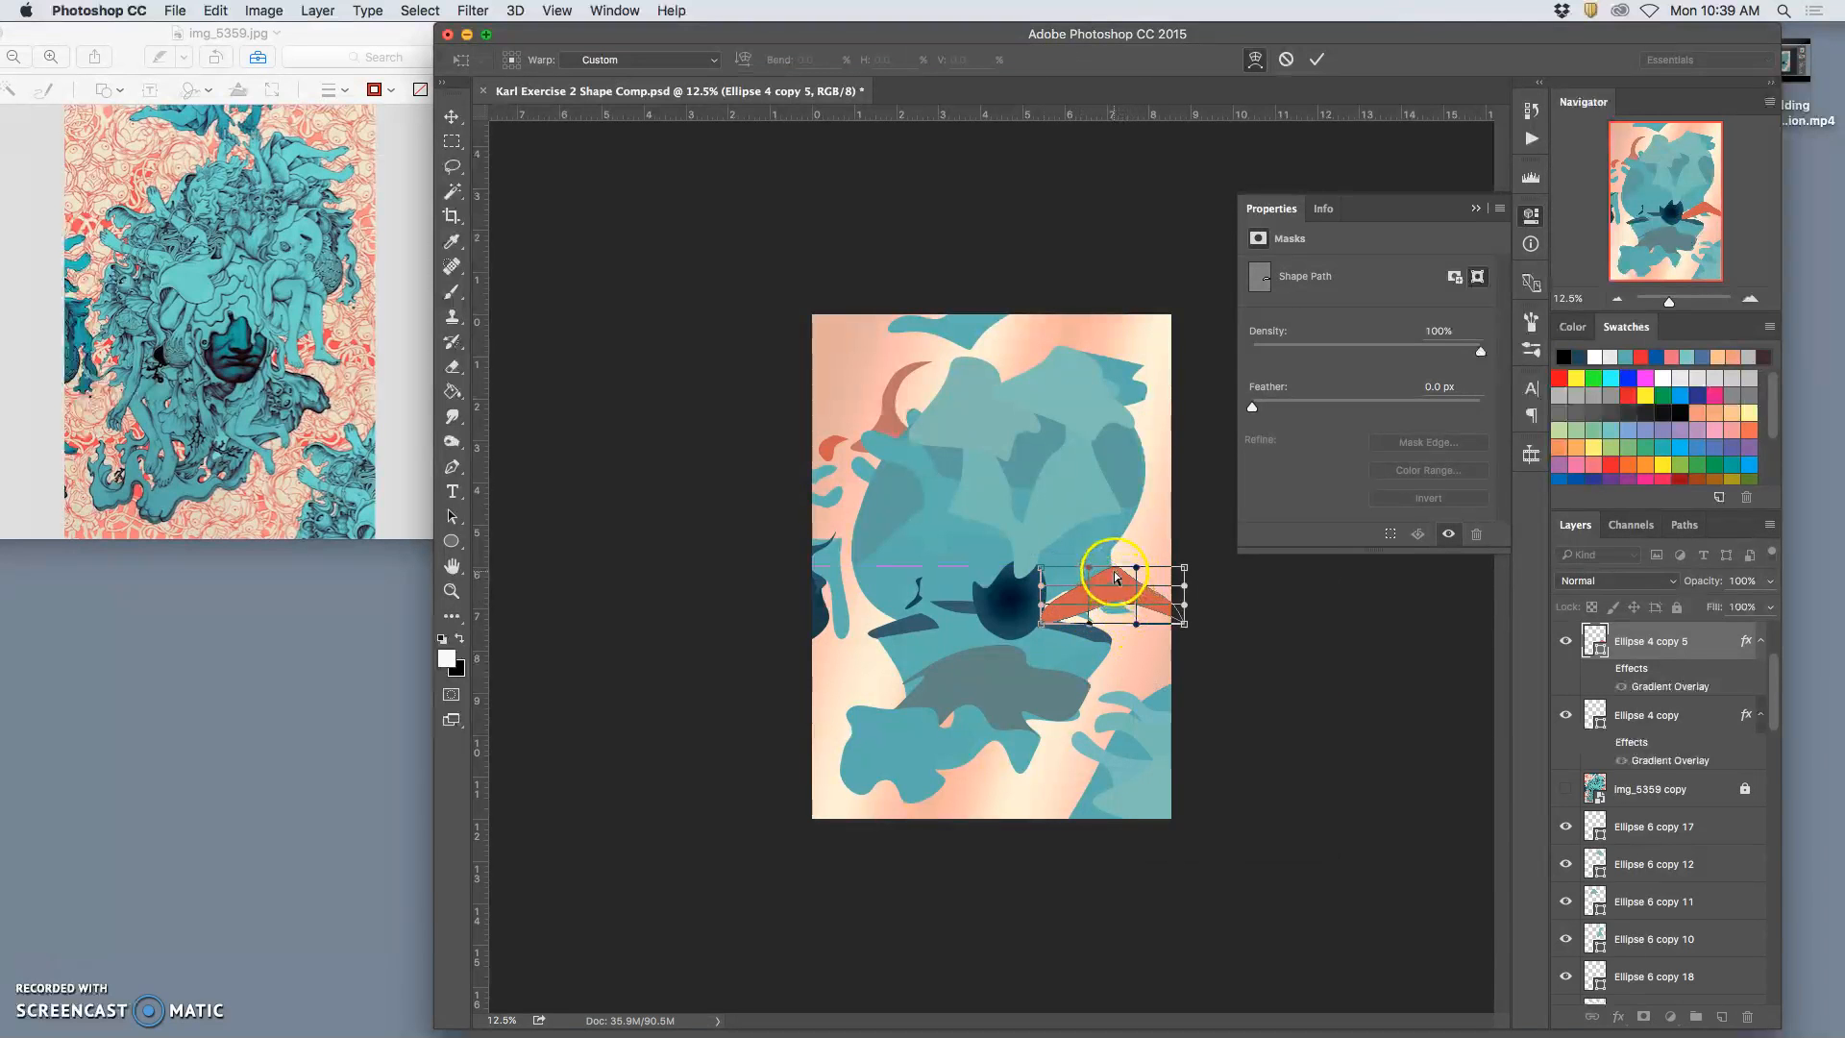
left_click_drag(1117, 589, 1115, 583)
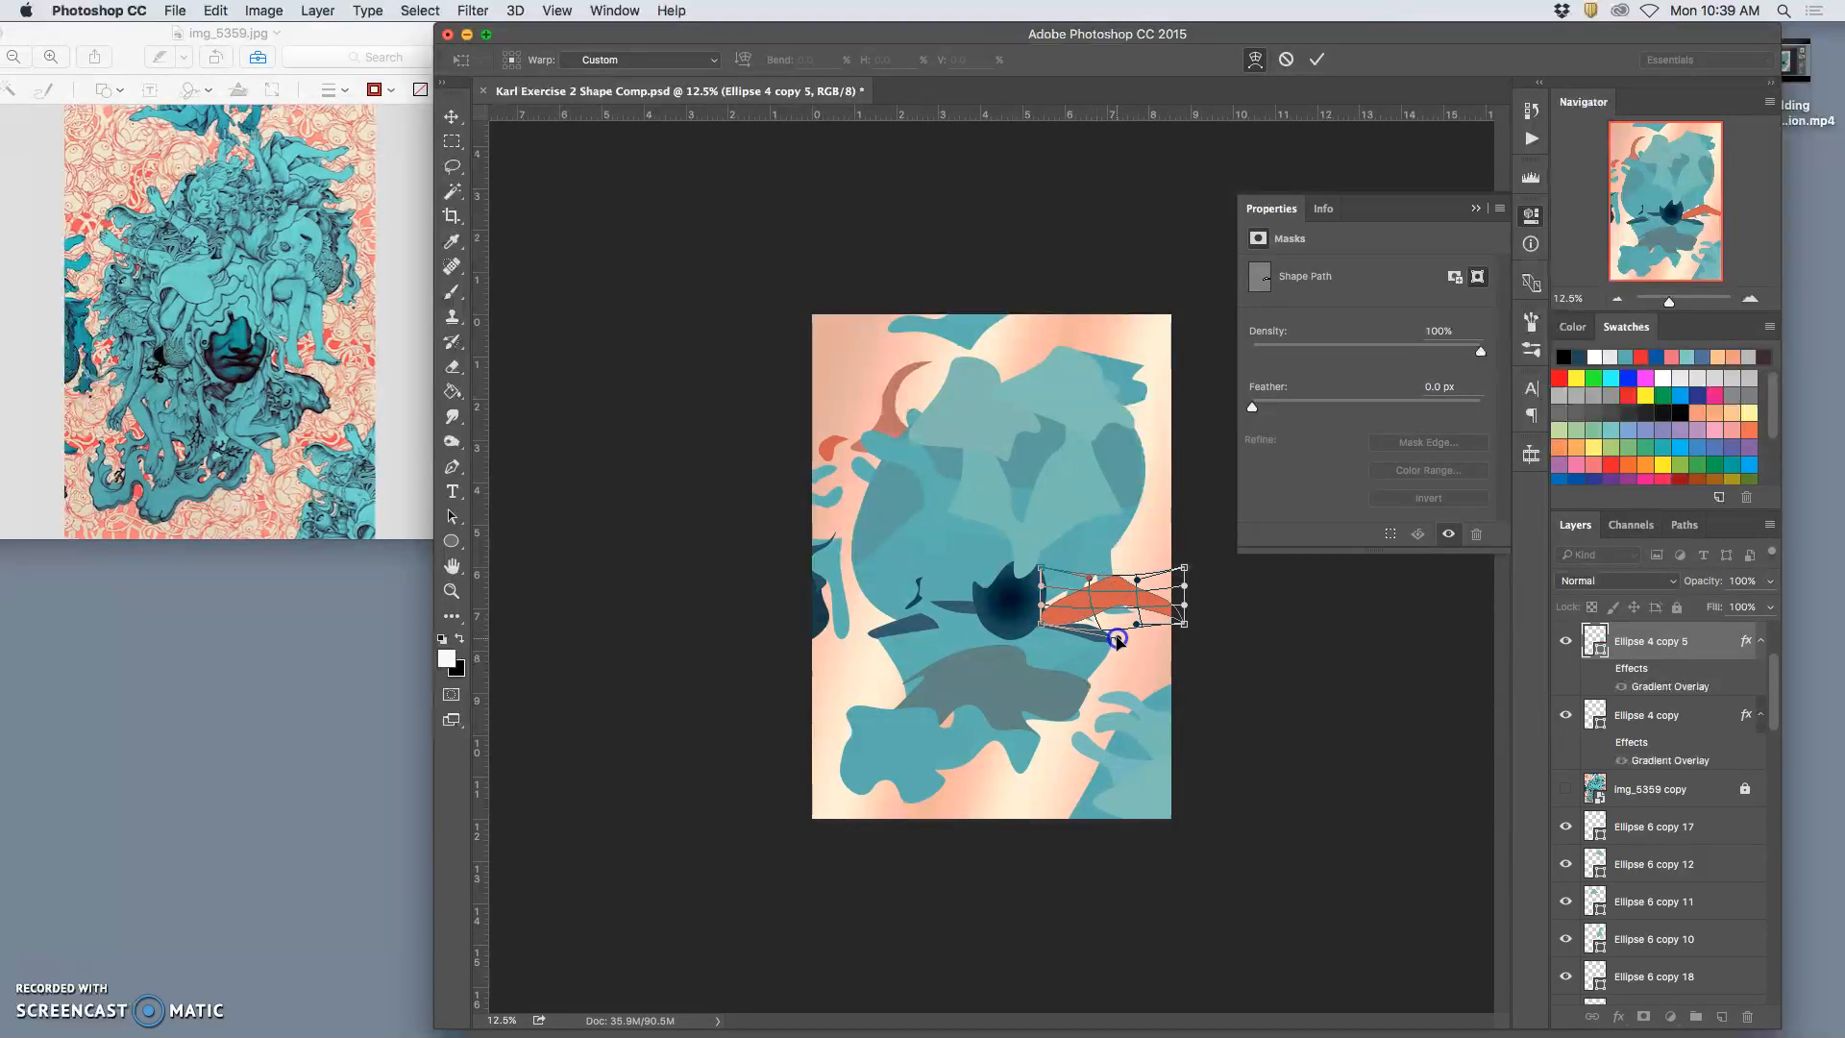
left_click_drag(1040, 608, 1055, 618)
key("Return")
Send the right-hand accent layer backward through the stack to just below Ellipse 5
key("super+bracketleft")
key("super+bracketleft")
key("super+bracketleft")
key("super+bracketleft")
key("super+bracketleft")
key("super+bracketleft")
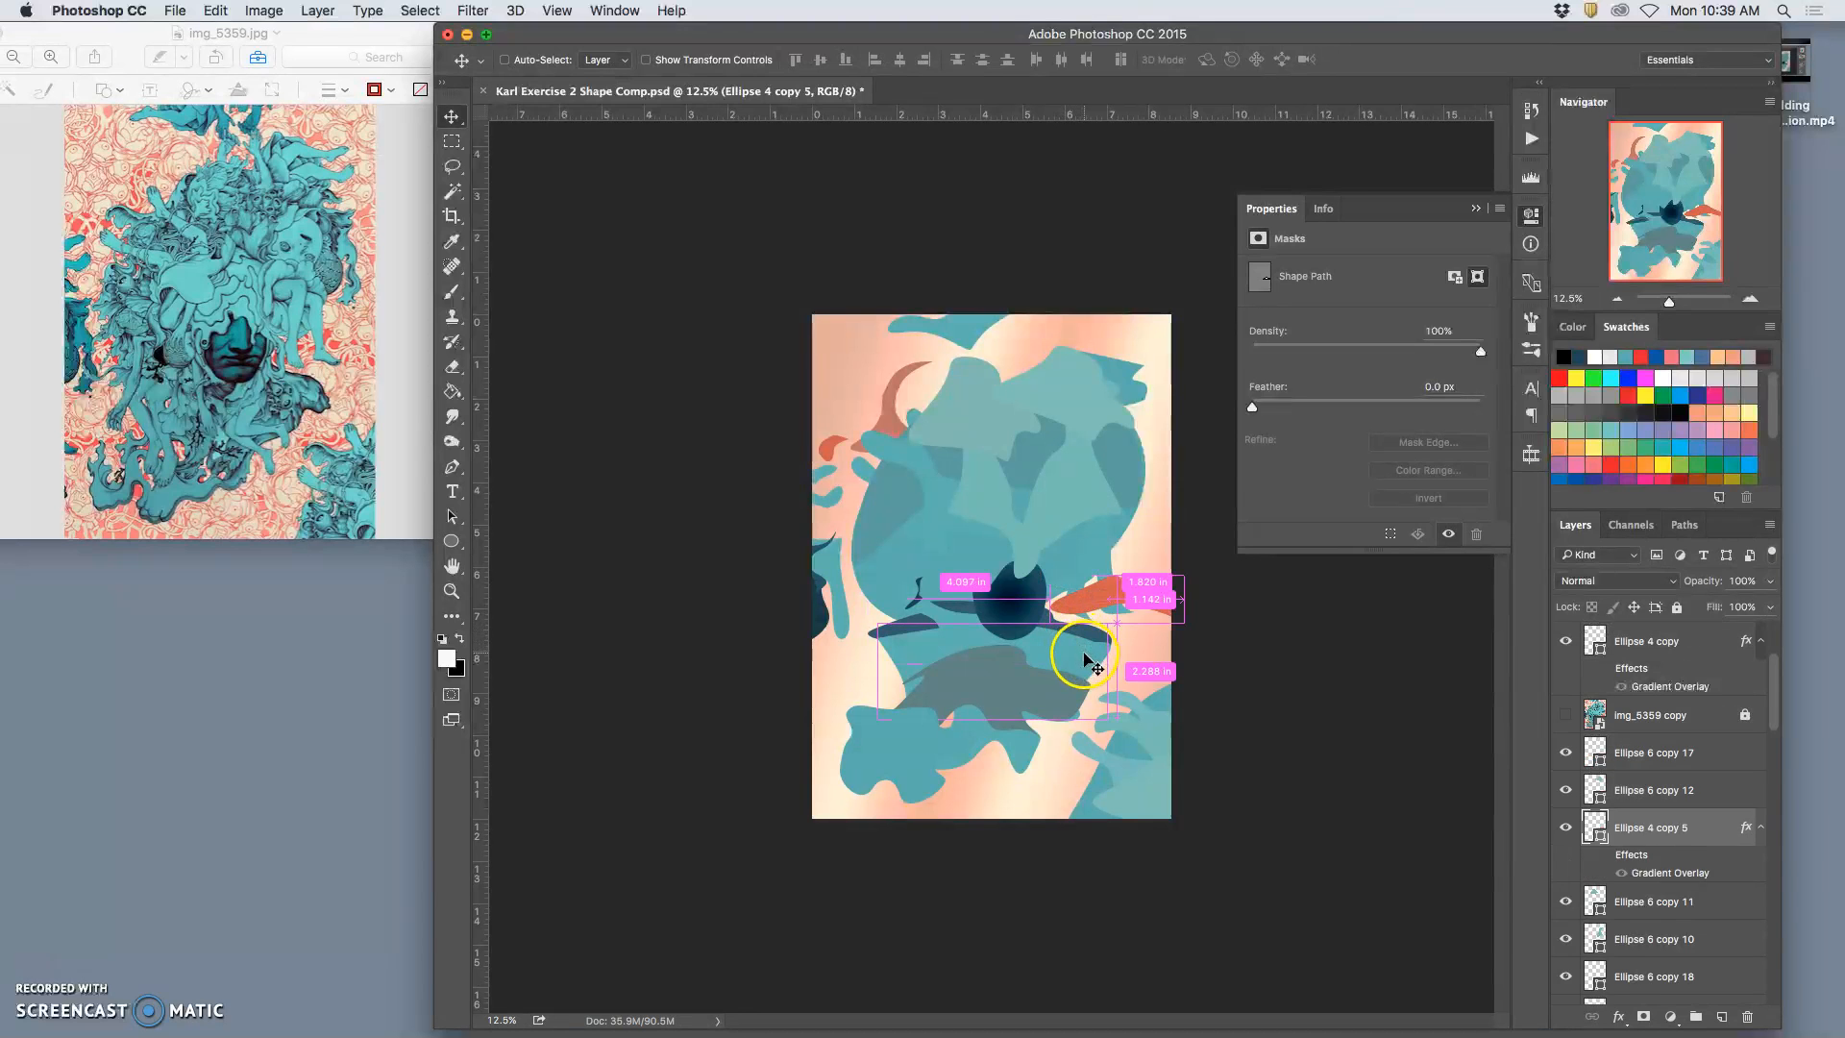
key("super+bracketleft")
key("super+bracketleft")
key("super+bracketleft")
key("super+bracketleft")
key("super+bracketleft")
key("super+bracketleft")
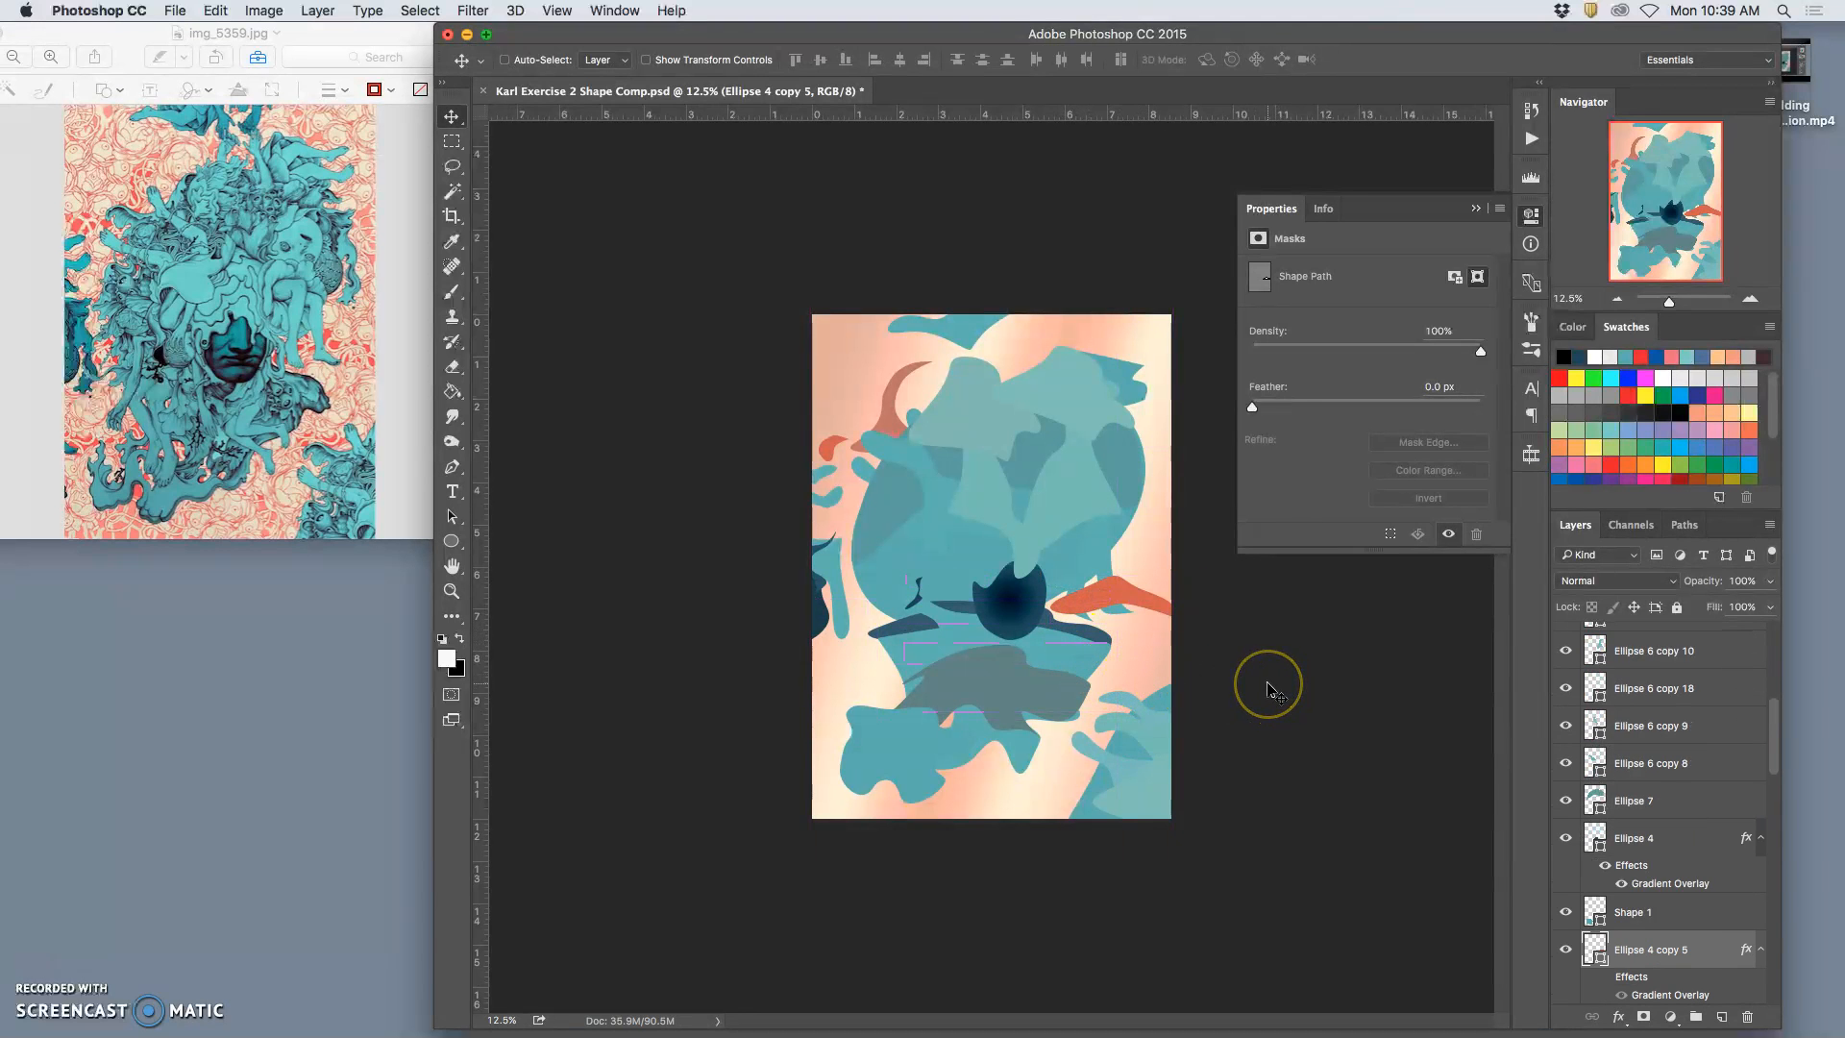
key("super+bracketleft")
key("super+bracketleft")
key("super+bracketleft")
key("super+bracketleft")
key("super+bracketleft")
key("super+bracketleft")
key("super+bracketleft")
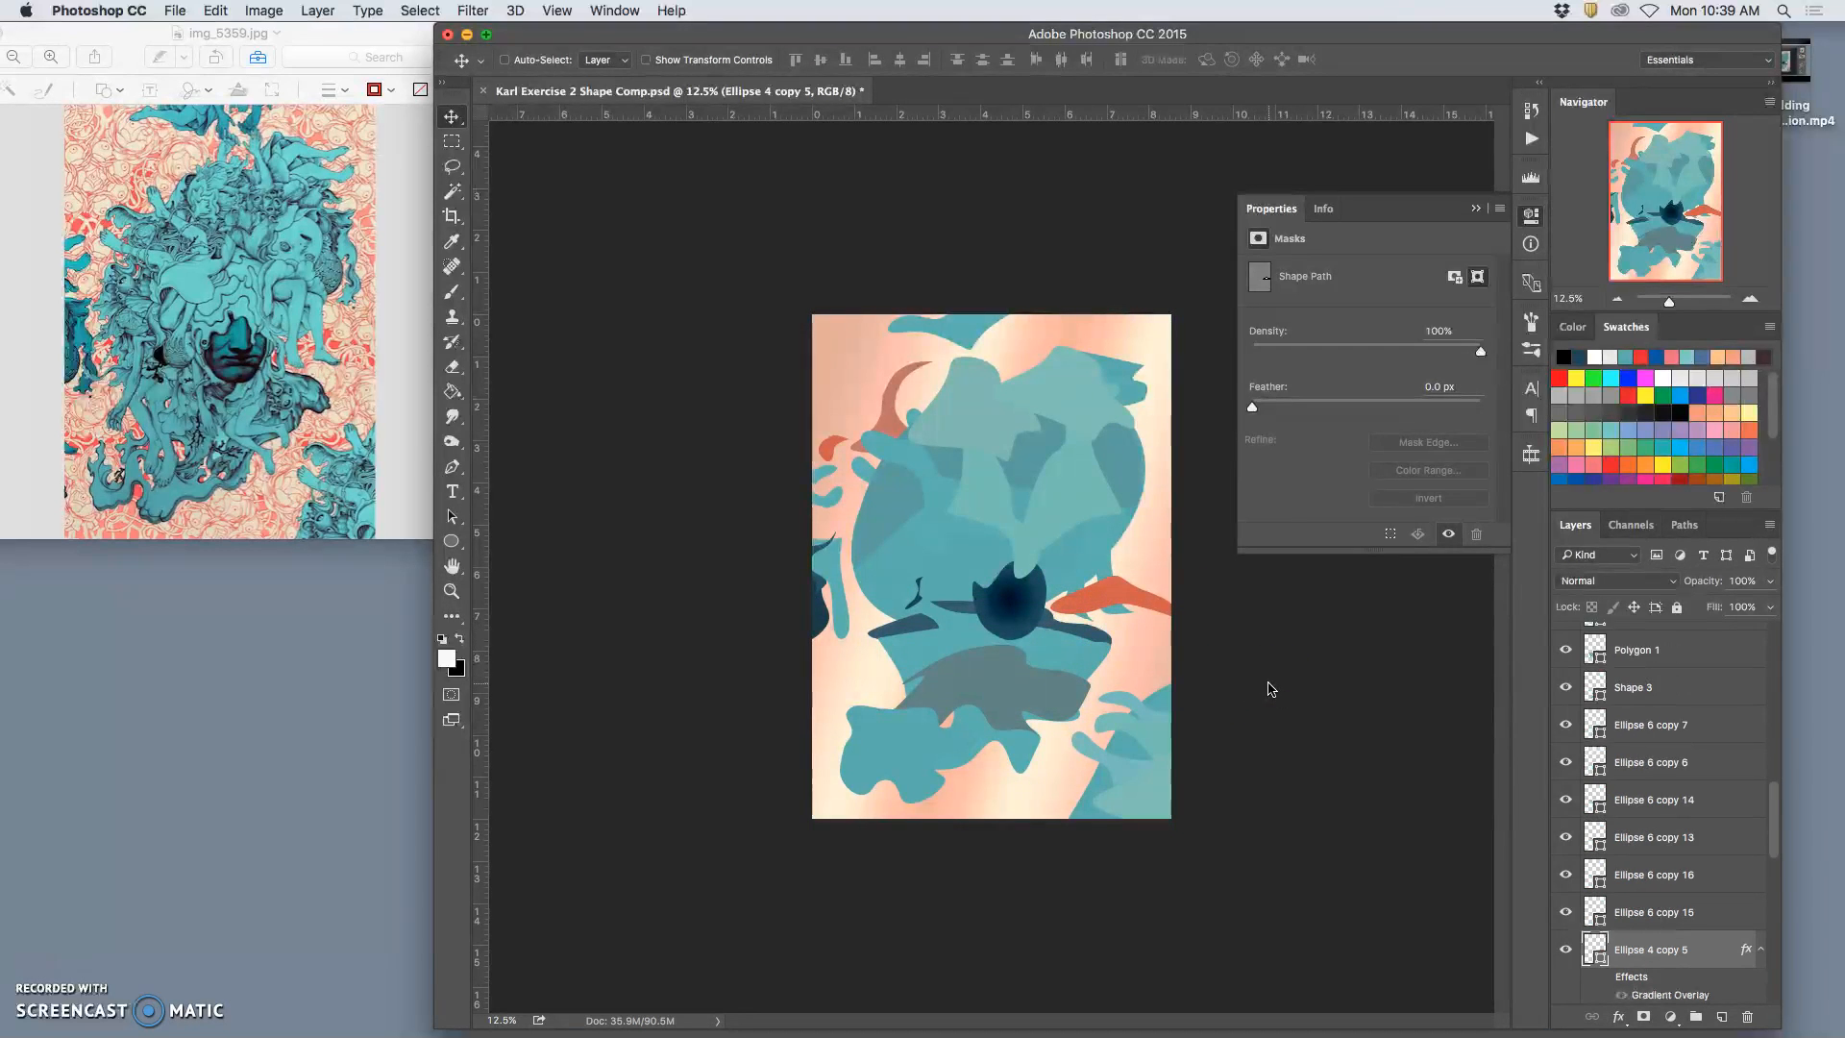
key("super+bracketleft")
key("super+bracketleft")
key("super+bracketleft")
key("super+bracketleft")
key("super+bracketleft")
key("super+bracketleft")
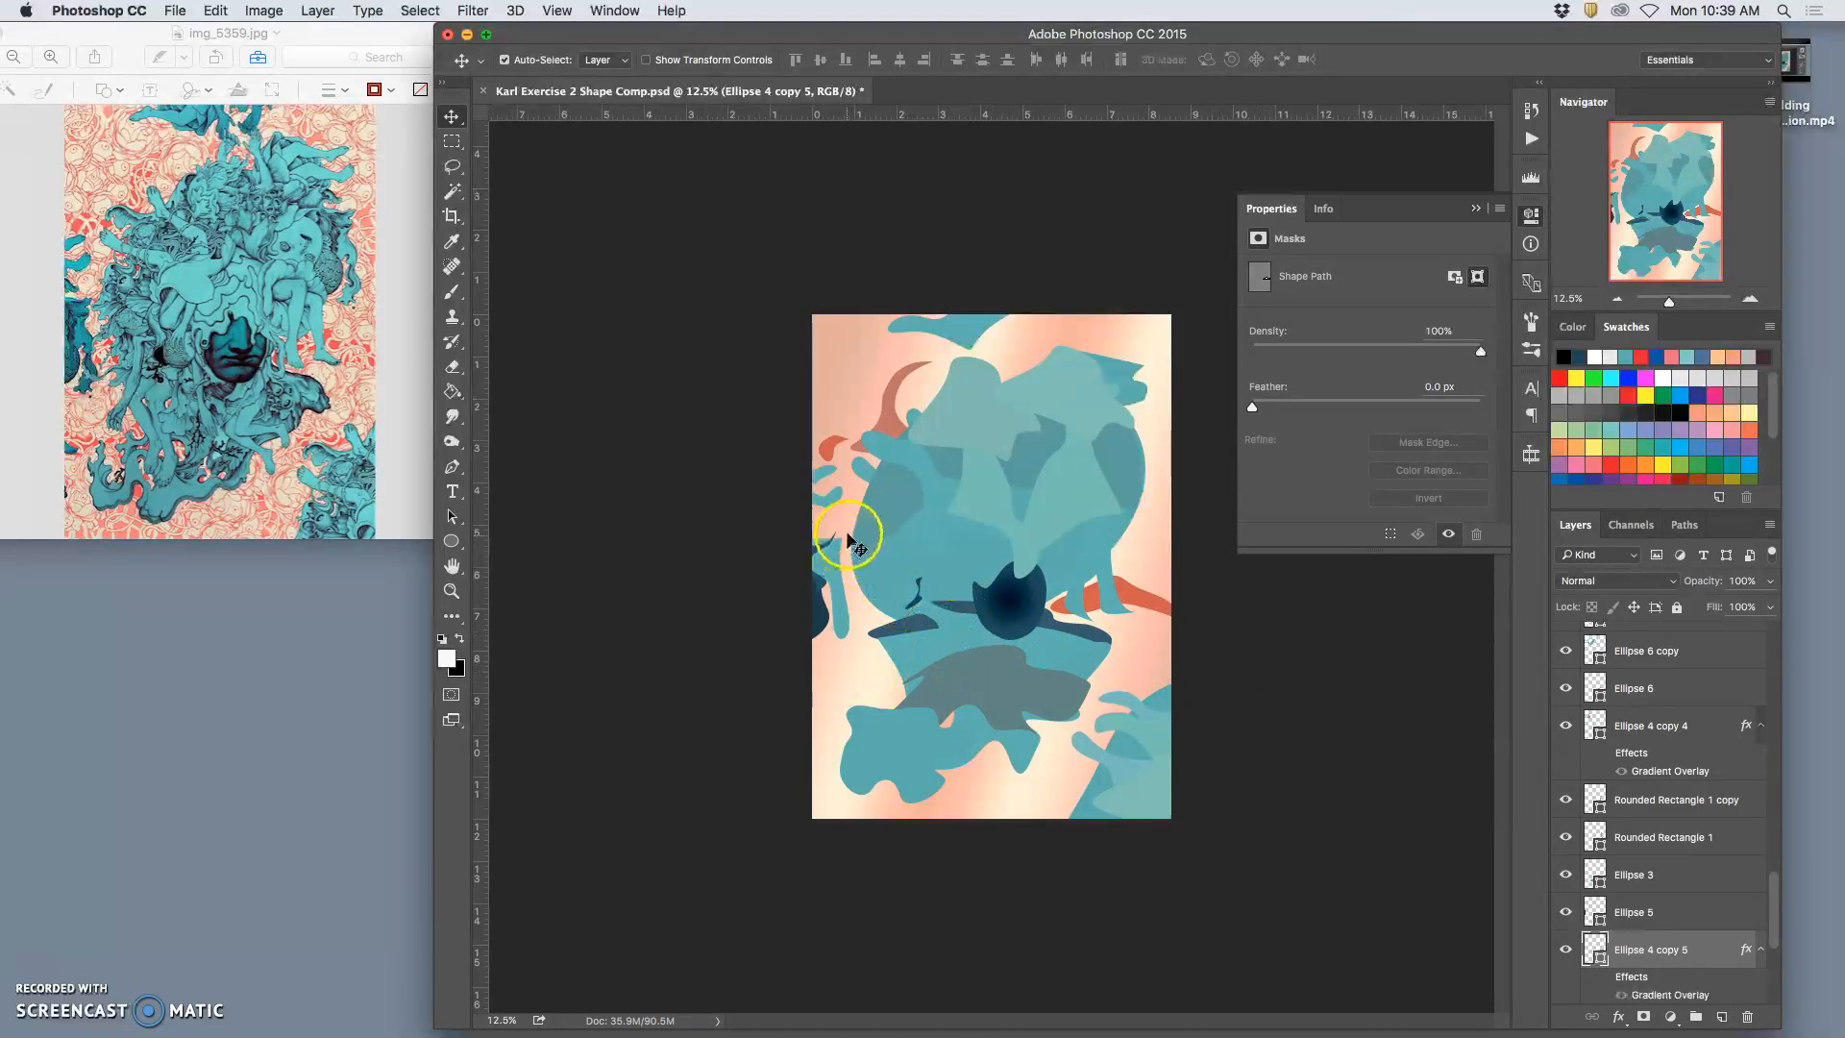
Duplicate the right-hand accent to the lower-left corner behind the teal shape, rotated about 50° and scaled to about 119% width and 211% height
key("super+j")
key("super+t")
left_click_drag(1090, 595, 844, 700)
left_click_drag(978, 670, 879, 718)
left_click_drag(909, 788, 956, 756)
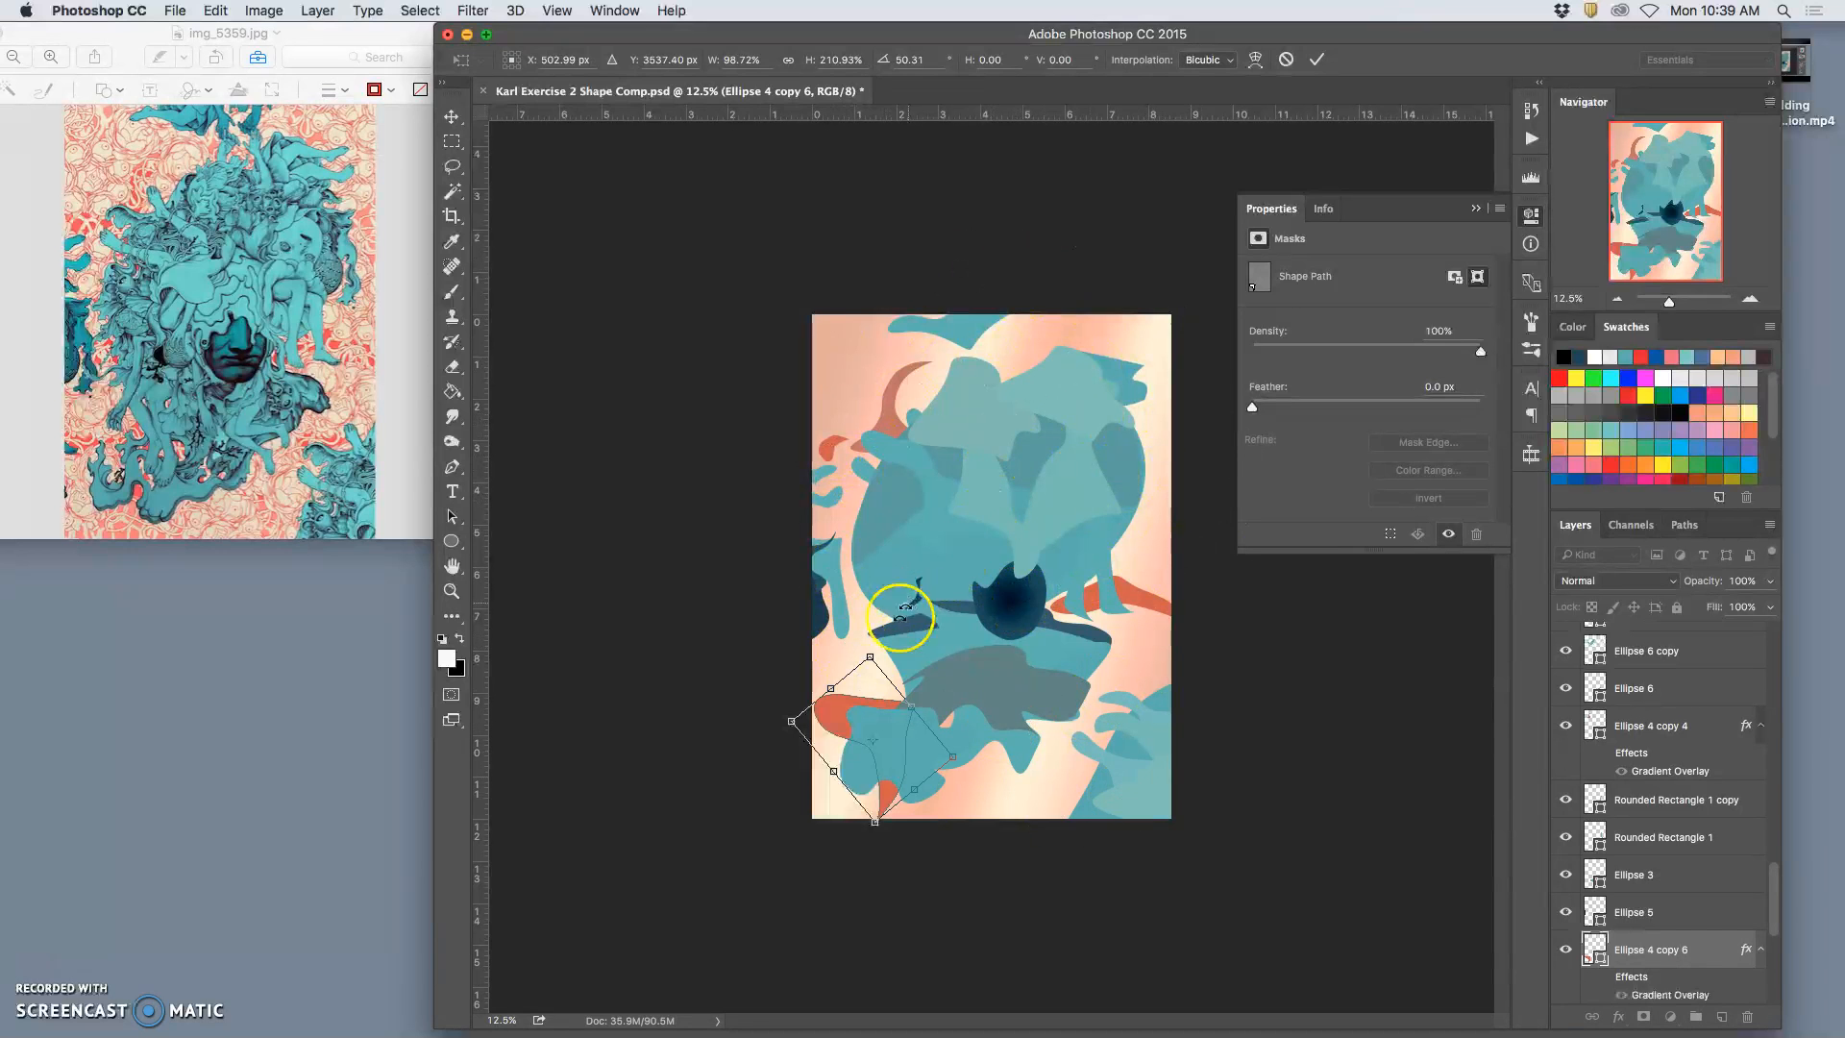
left_click_drag(837, 711, 833, 702)
left_click_drag(907, 782, 921, 800)
Warp the lower-left accent so it curves behind the teal shape and extends to the canvas's bottom edge
right_click(885, 812)
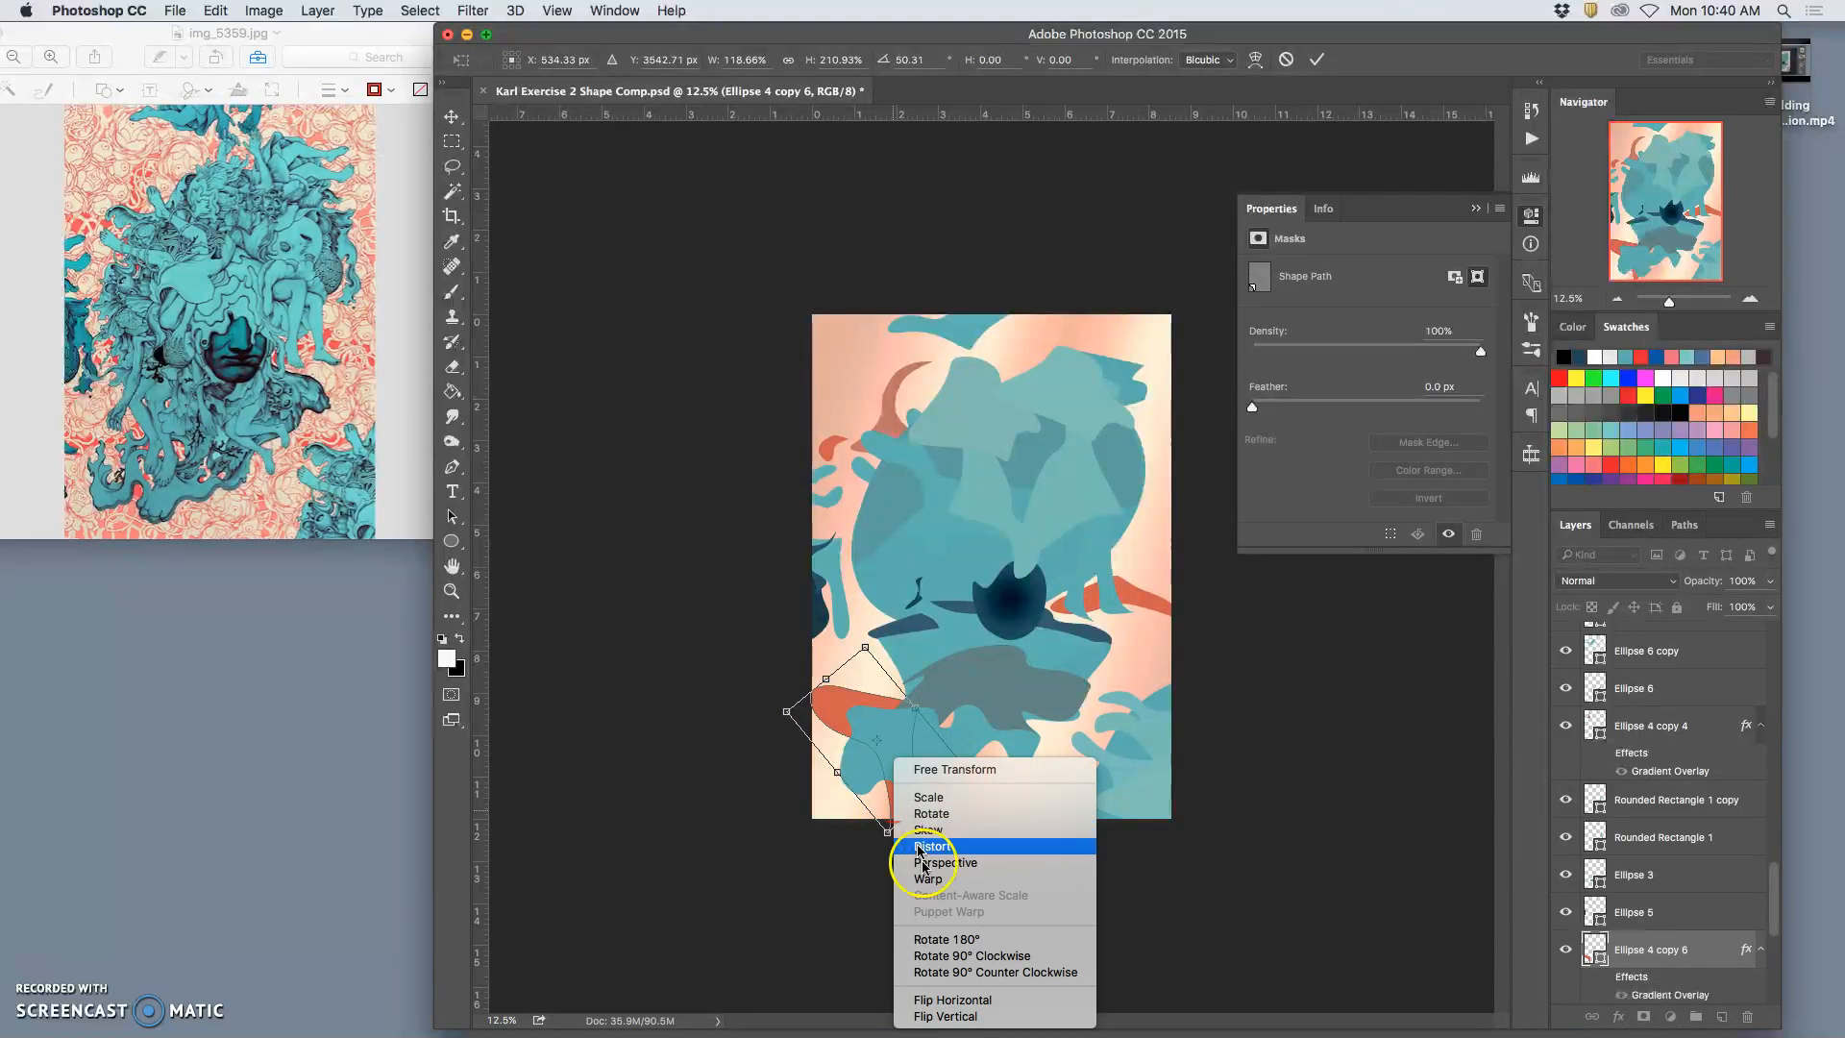
left_click(924, 877)
mouse_move(891, 822)
left_mouse_down()
mouse_move(854, 819)
mouse_move(918, 822)
mouse_move(882, 811)
left_mouse_up()
left_click_drag(873, 713, 891, 747)
key("Return")
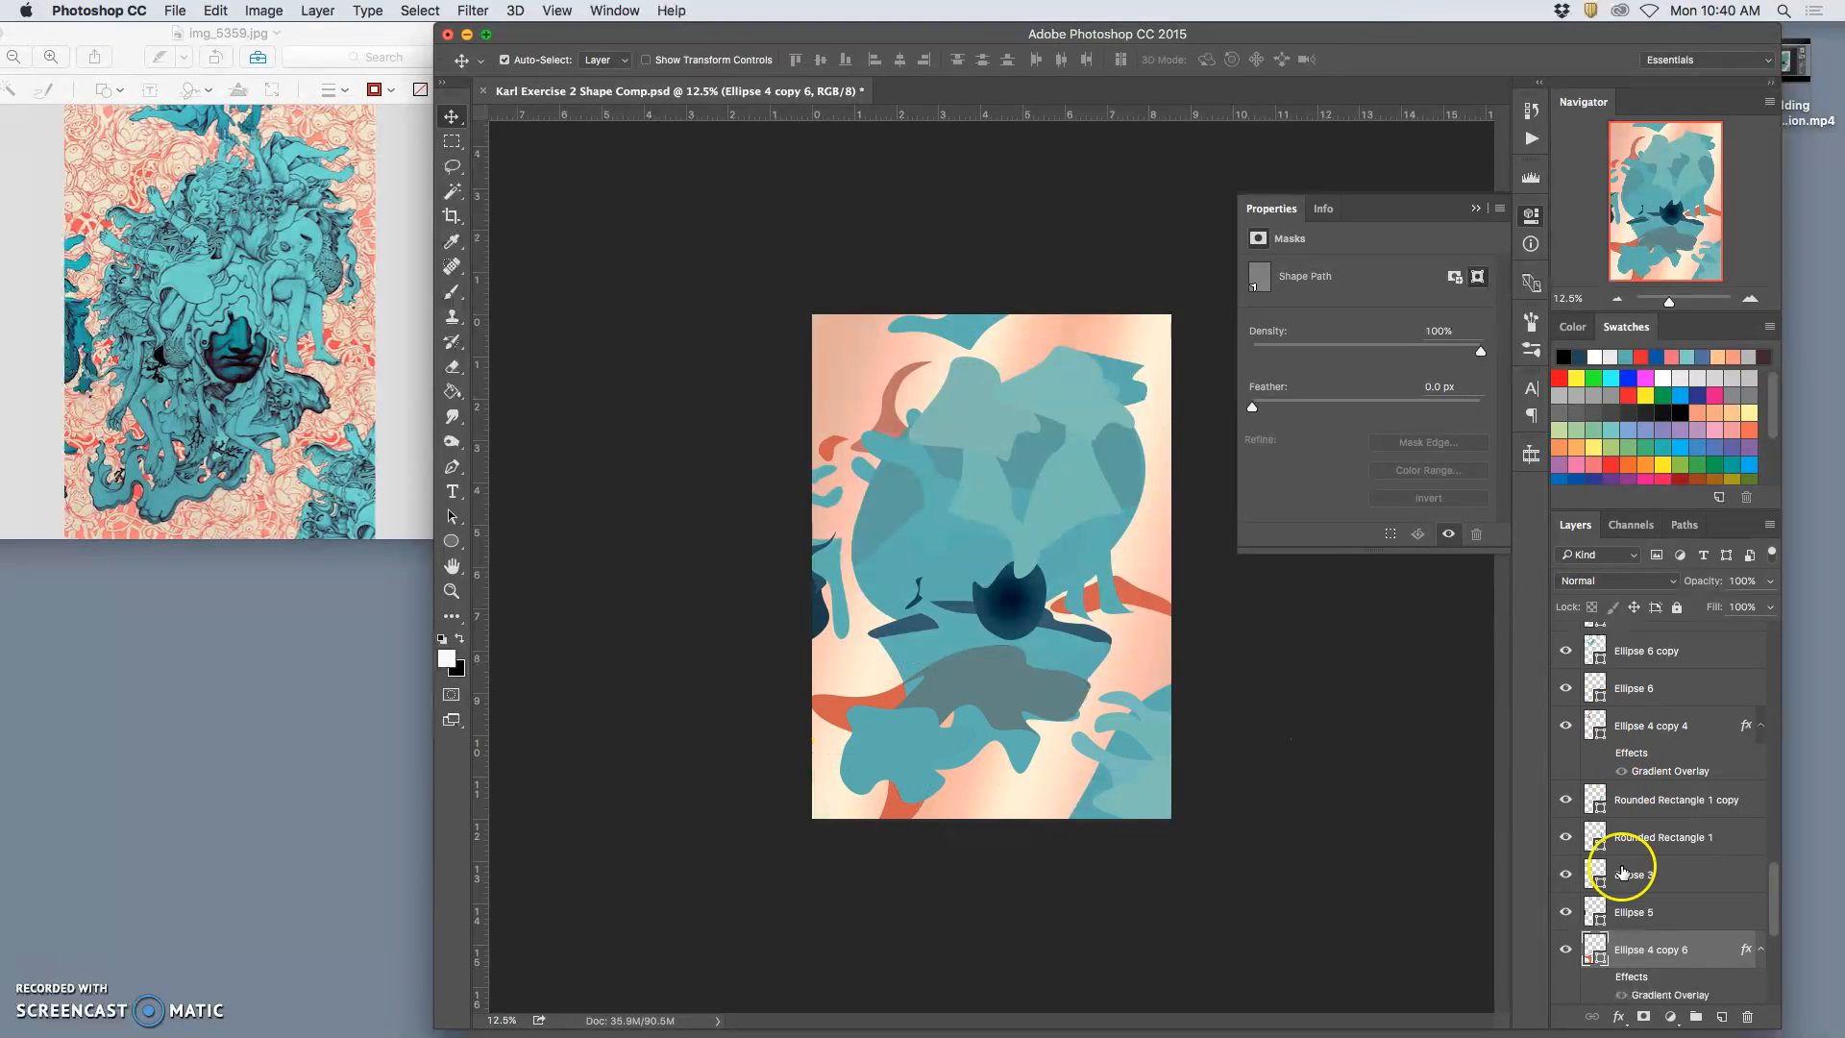
Recolor the lower-left accent to a soft salmon pink, #db9083
double_click(1597, 949)
left_click_drag(1393, 626, 1336, 606)
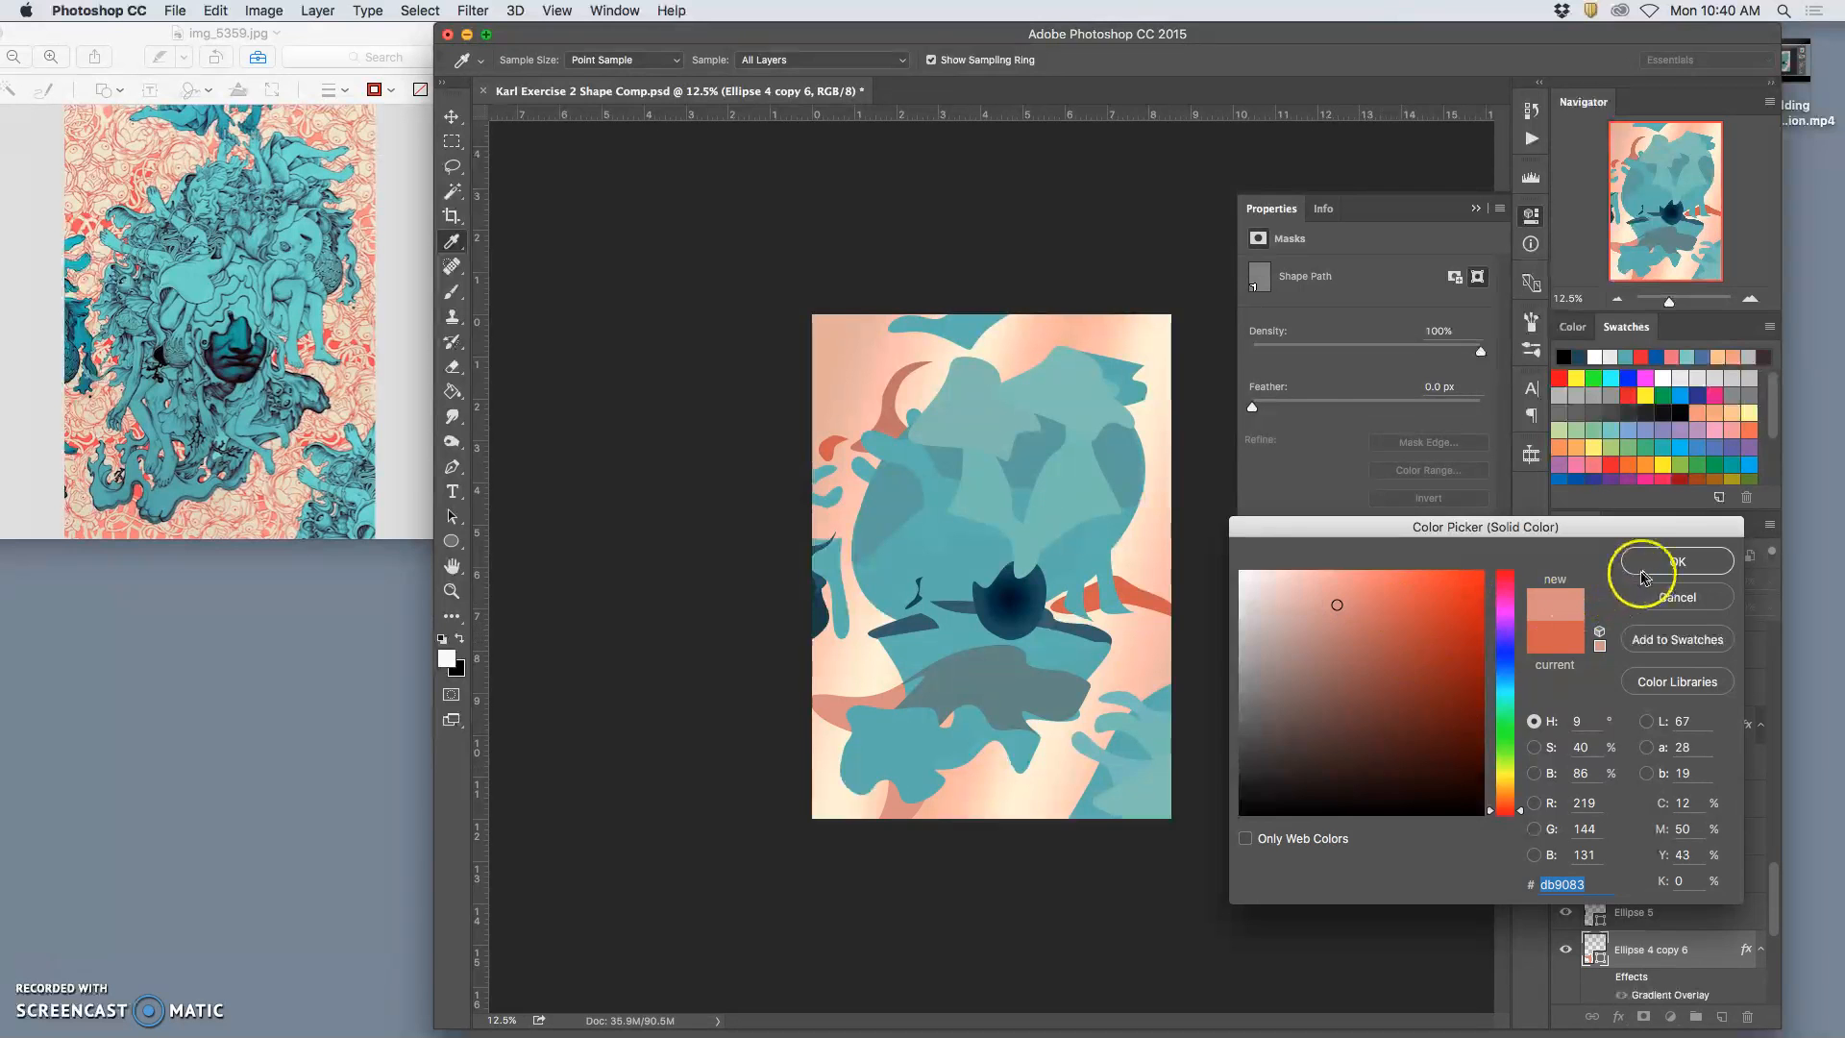
left_click(1649, 563)
Recolor the right-hand accent to a muted red of about #c06d5f, and select the small orange-red crescent near the left edge
scroll(1598, 819, "down", 2)
double_click(1595, 949)
left_click_drag(1393, 693, 1349, 639)
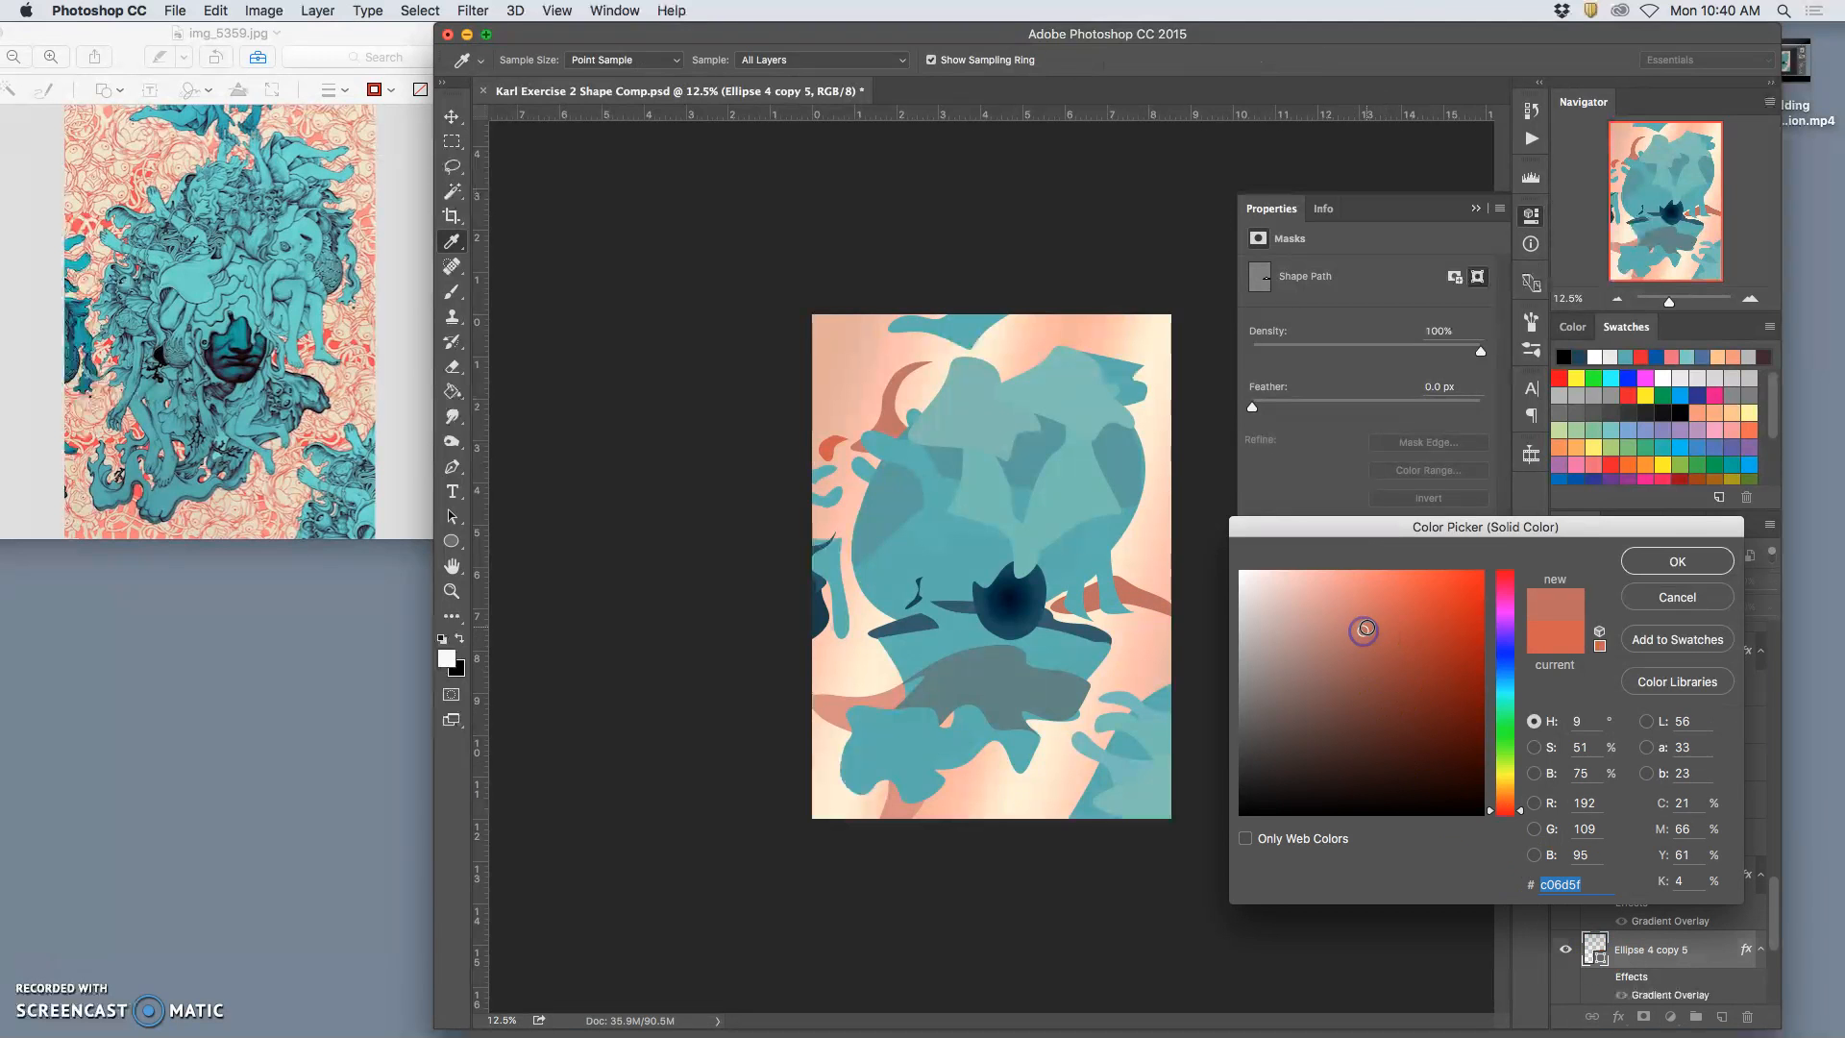
left_click(1673, 561)
left_click(828, 451)
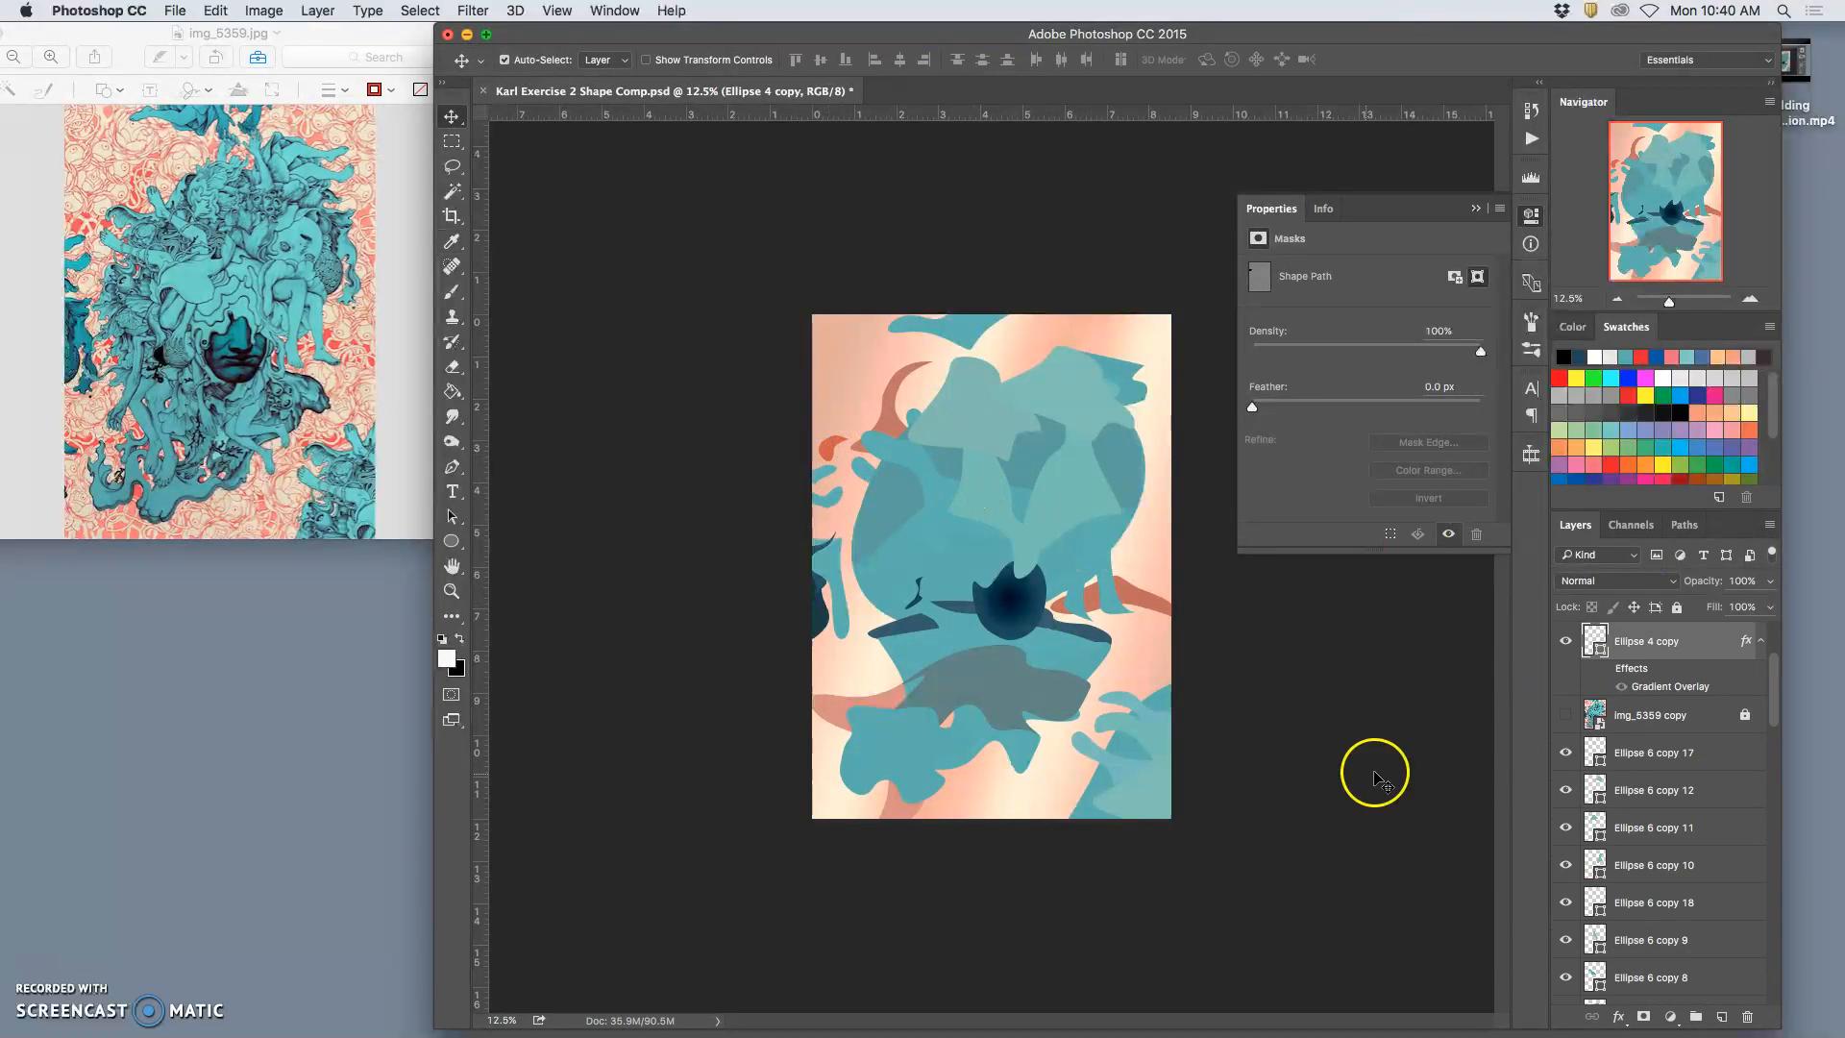
Recolor the small crescent near the left edge to orange-red, #e15e47
double_click(1597, 638)
left_click_drag(1379, 640, 1369, 618)
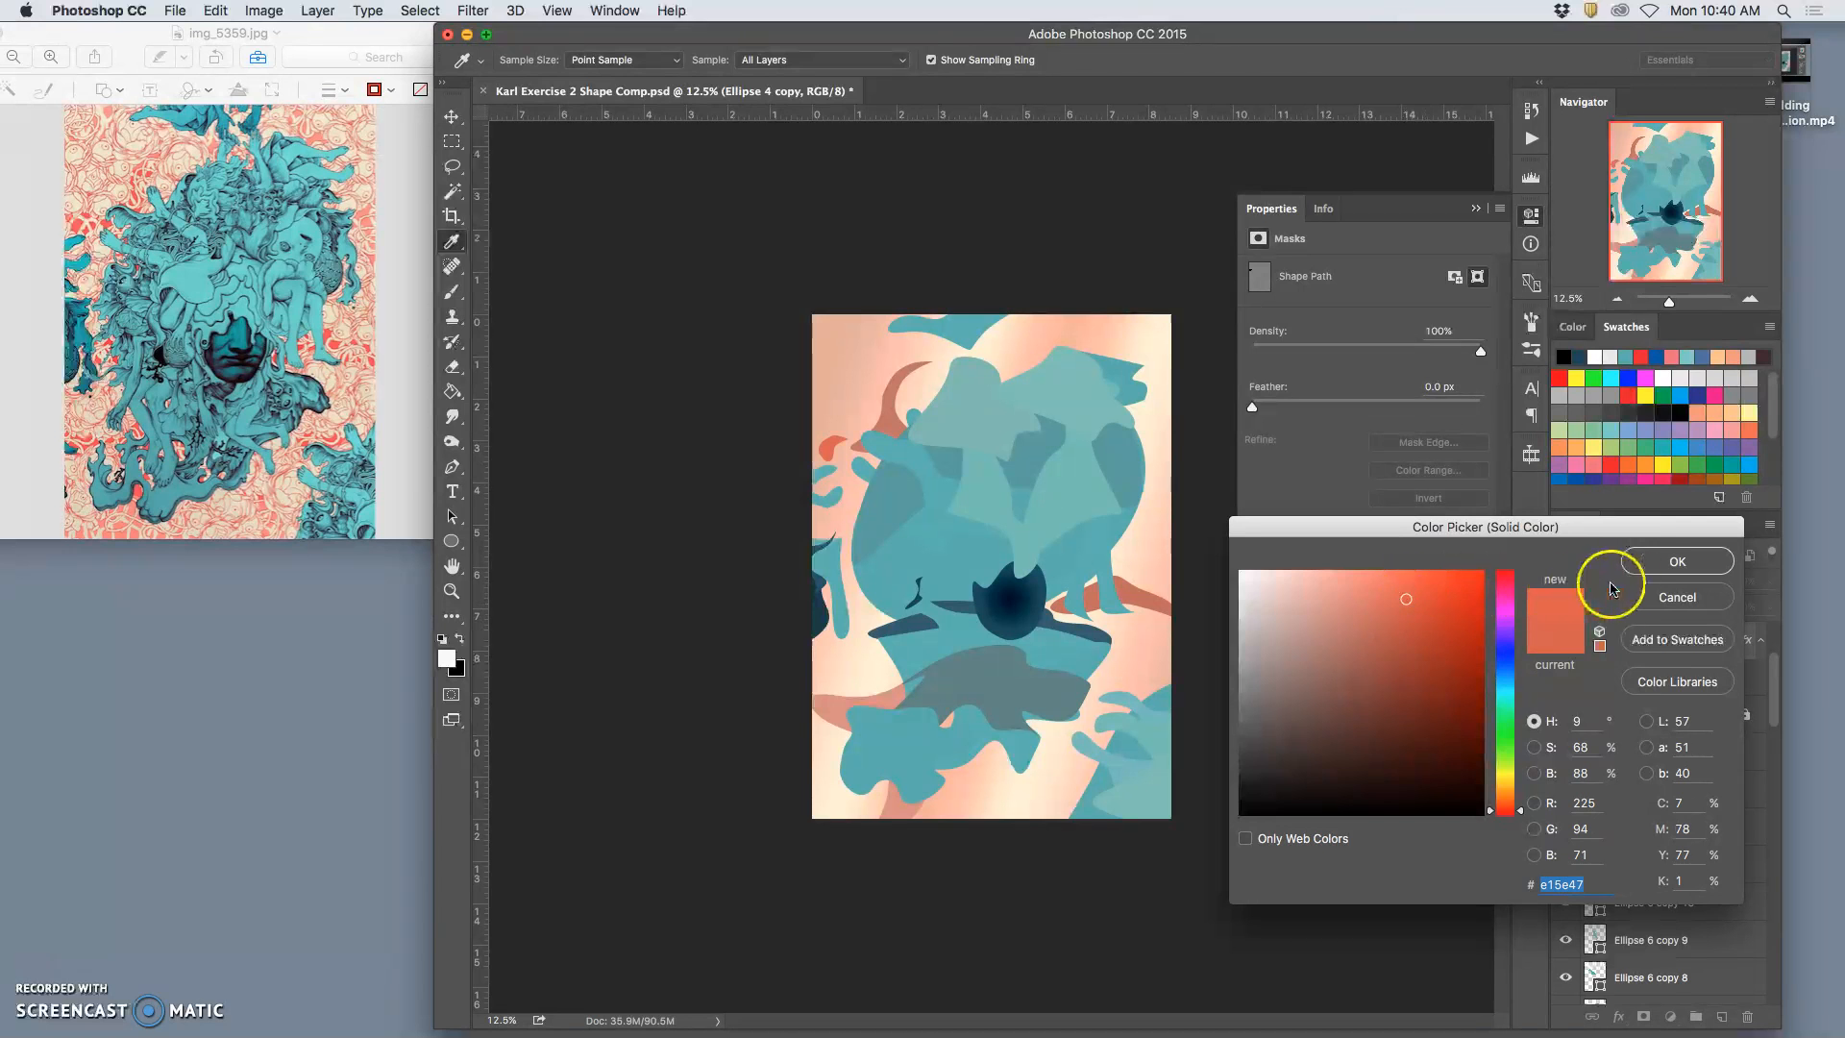
left_click(1643, 560)
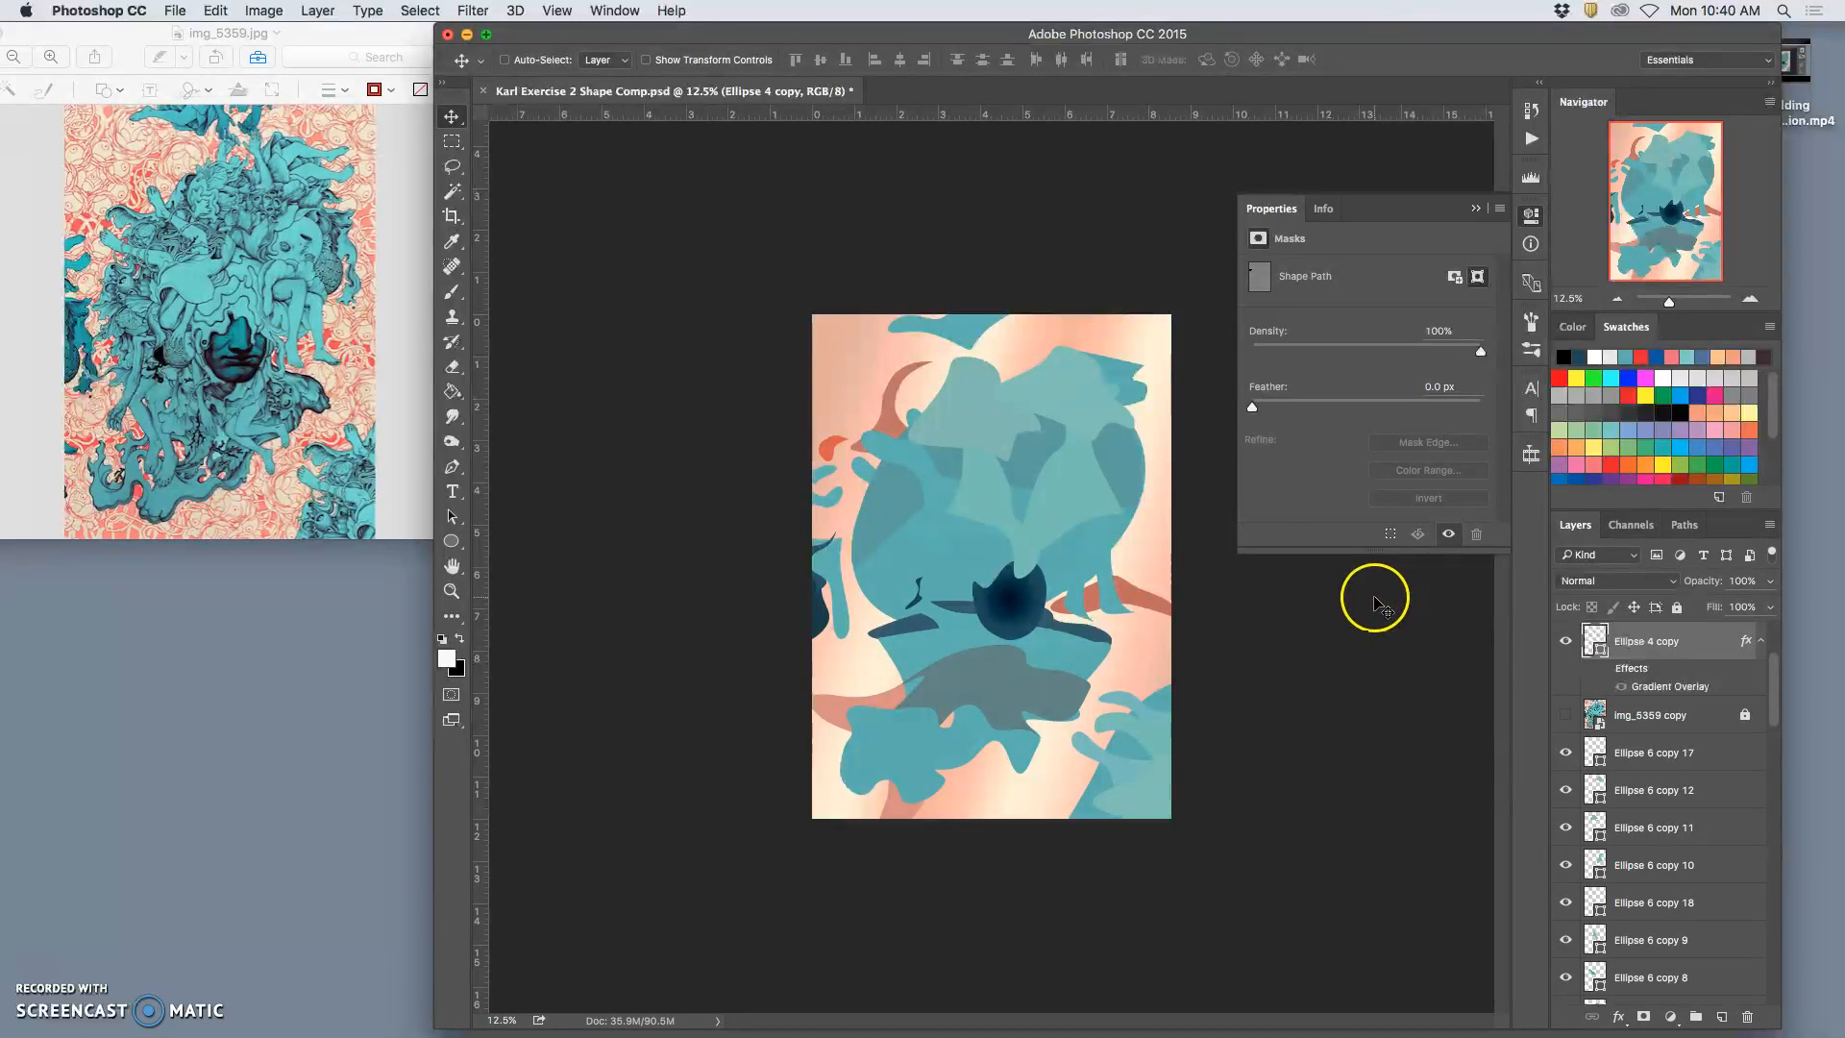
Duplicate the orange-red crescent, flip and rotate the copy about 117°, and shrink it to about 53% width and 60% height
key("super+j")
key("super+t")
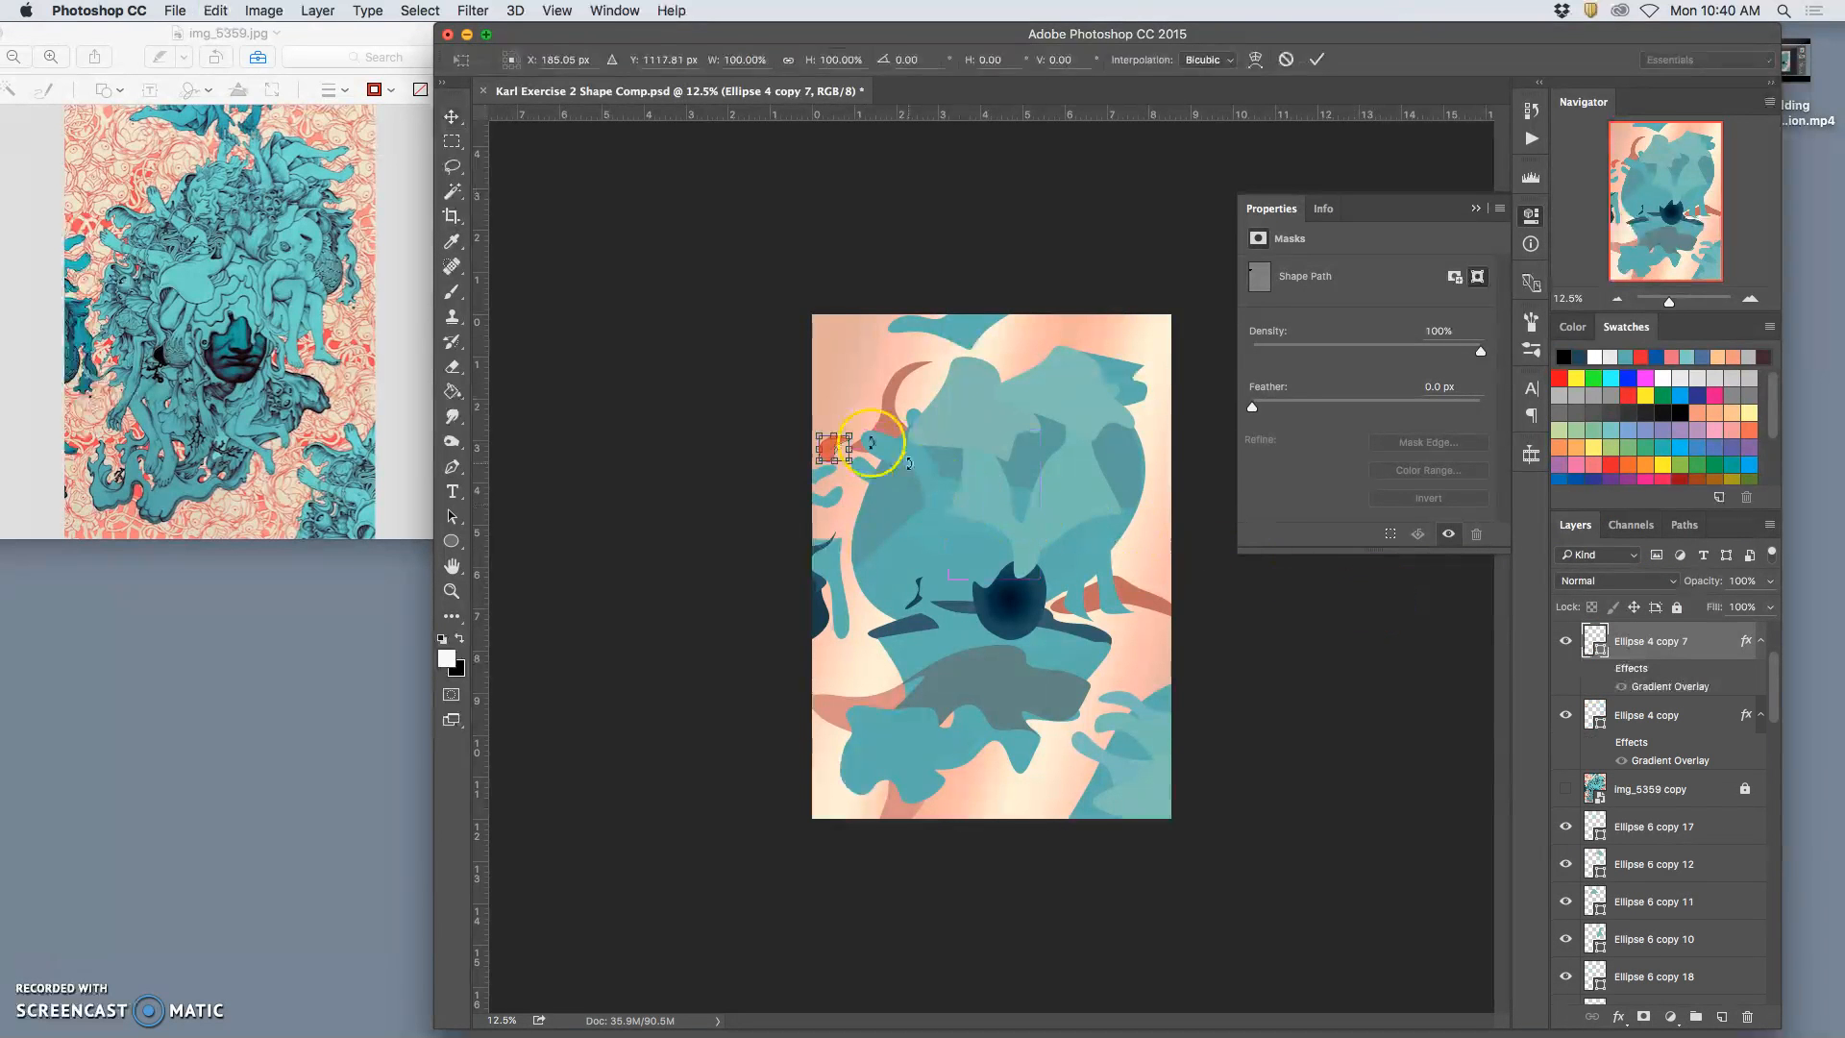
left_click_drag(859, 430, 841, 477)
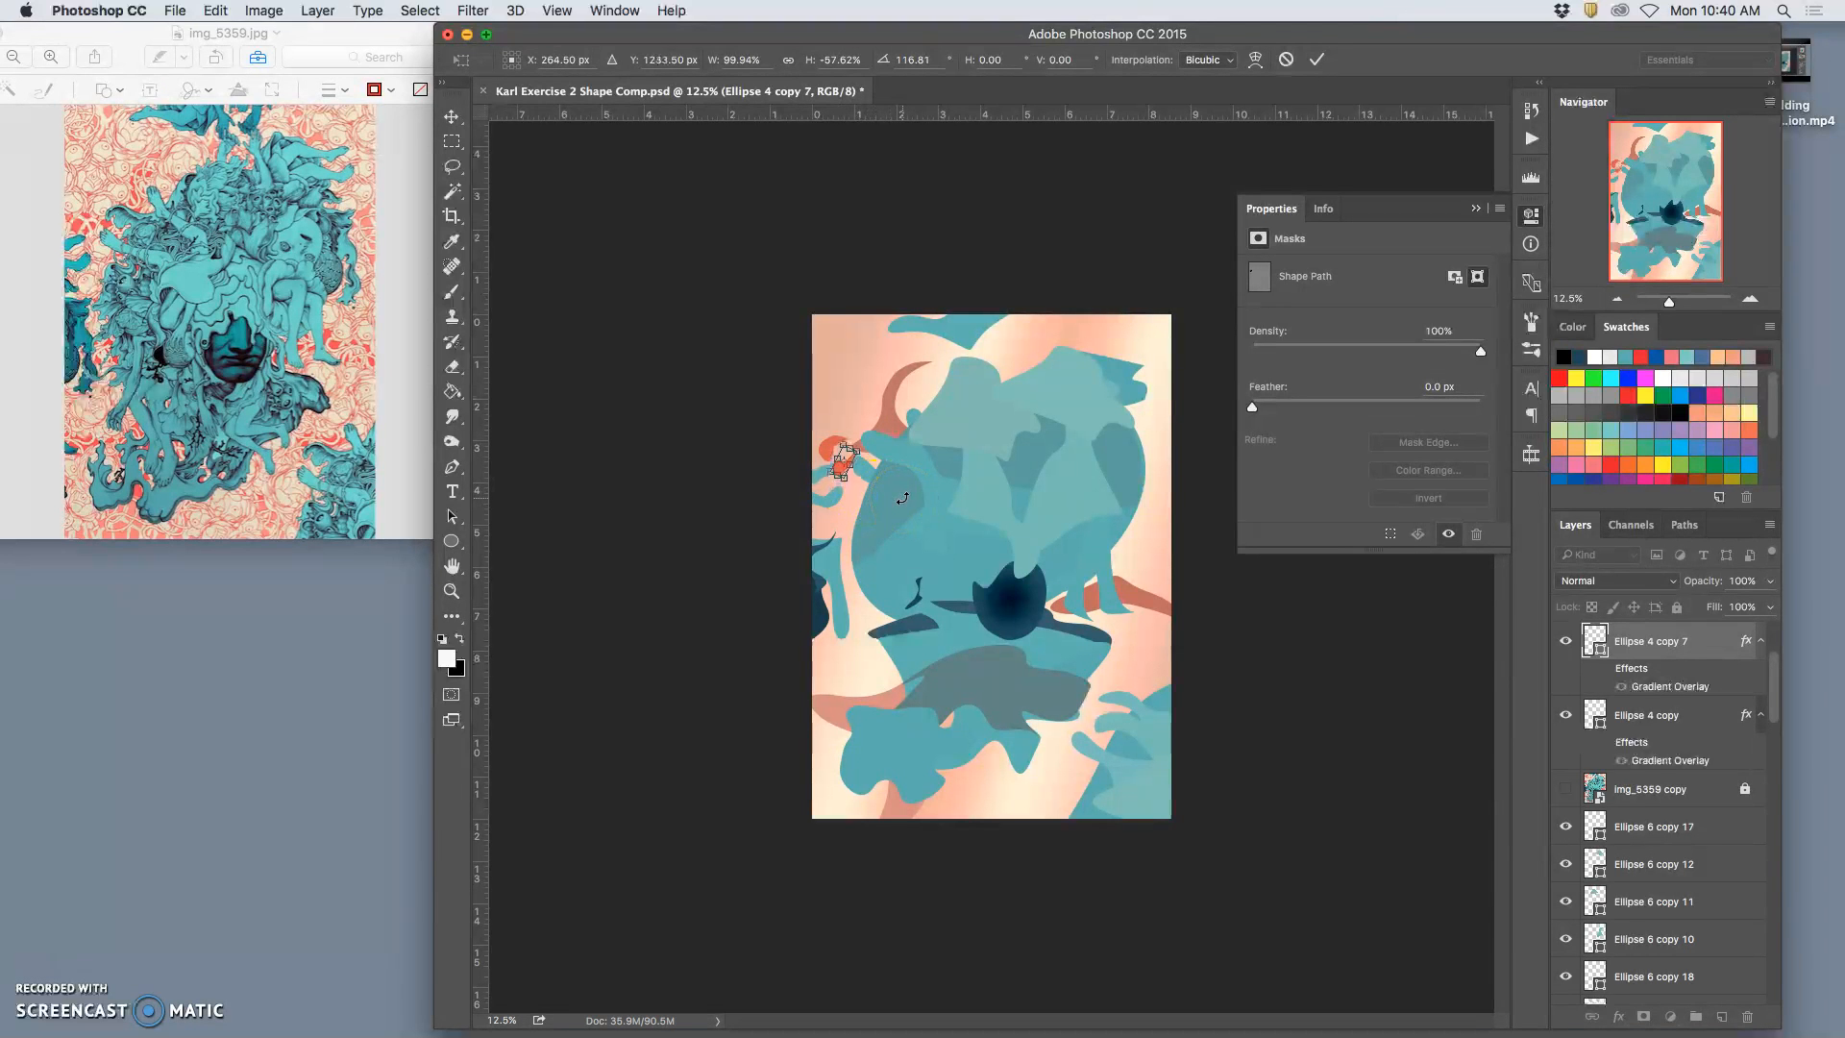
left_click_drag(861, 444, 857, 457)
Rotate and position the smaller crescent so it nests under the curve of the larger one, and deselect it
key("super+plus")
key("super+plus")
key("super+plus")
key("super+plus")
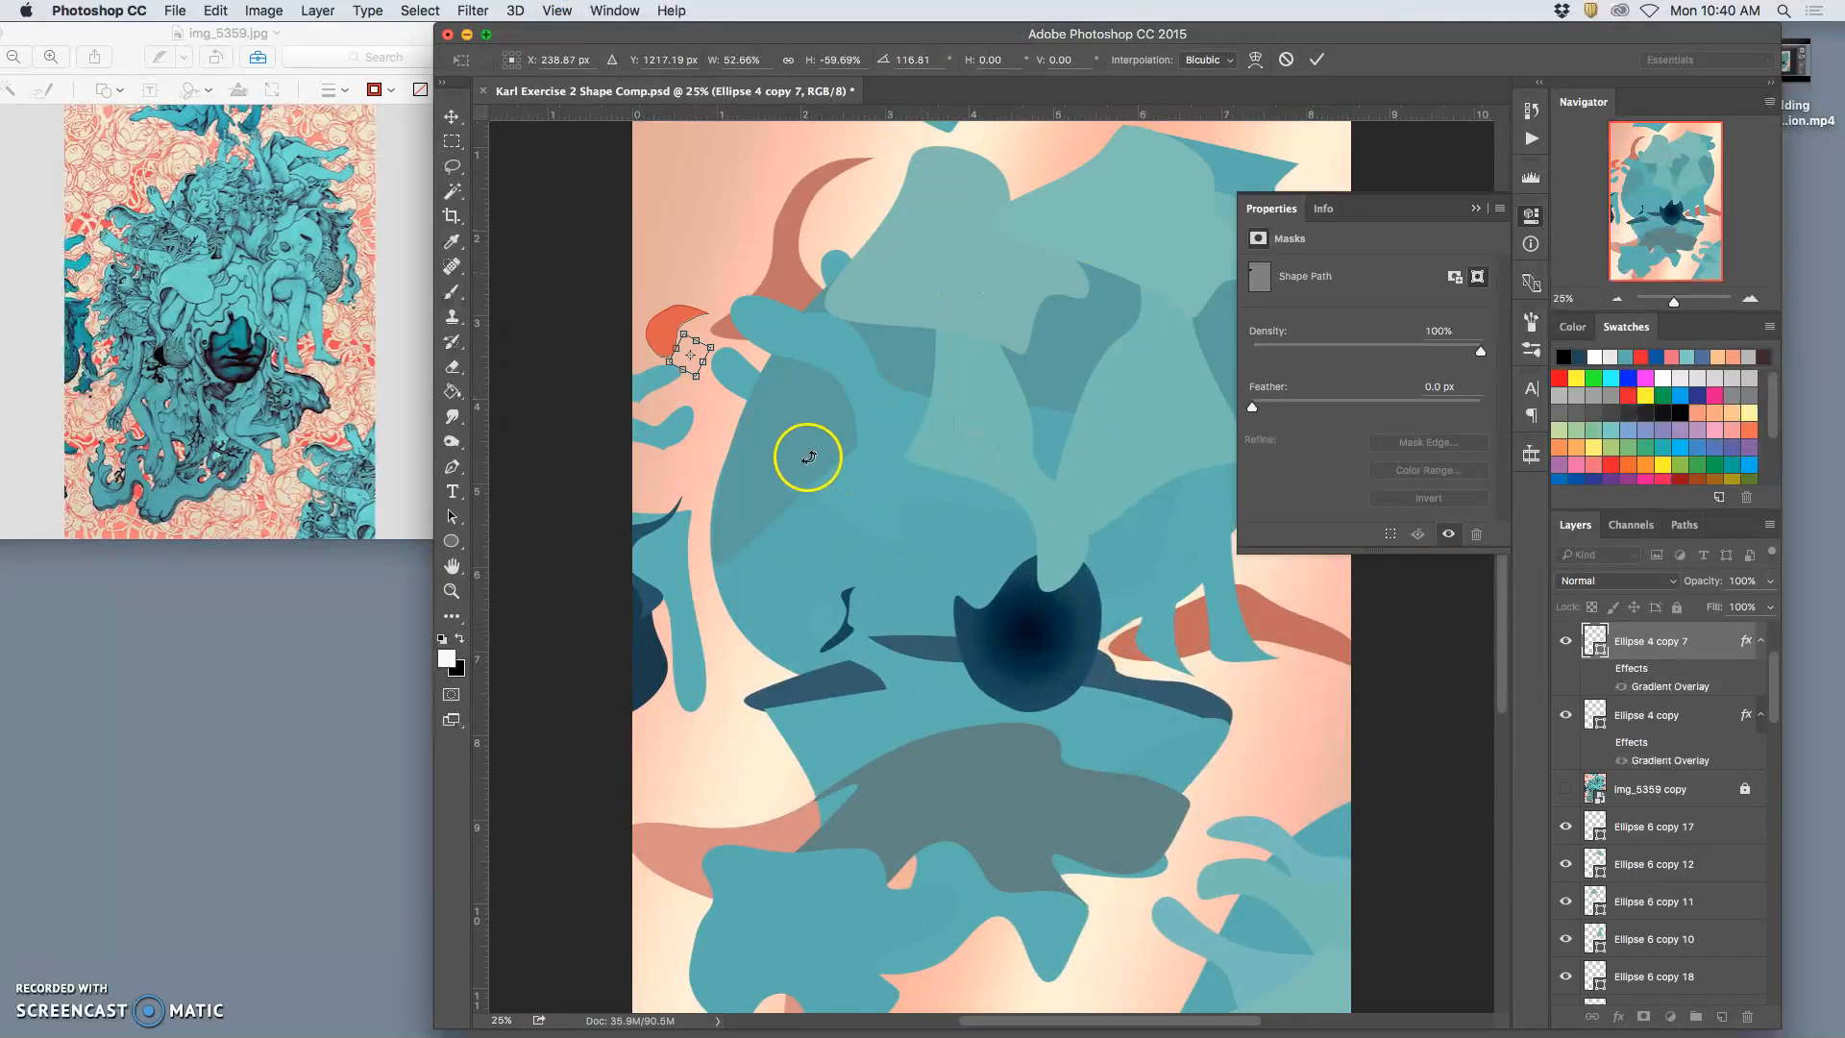
scroll(770, 449, "left", 8)
scroll(769, 450, "up", 10)
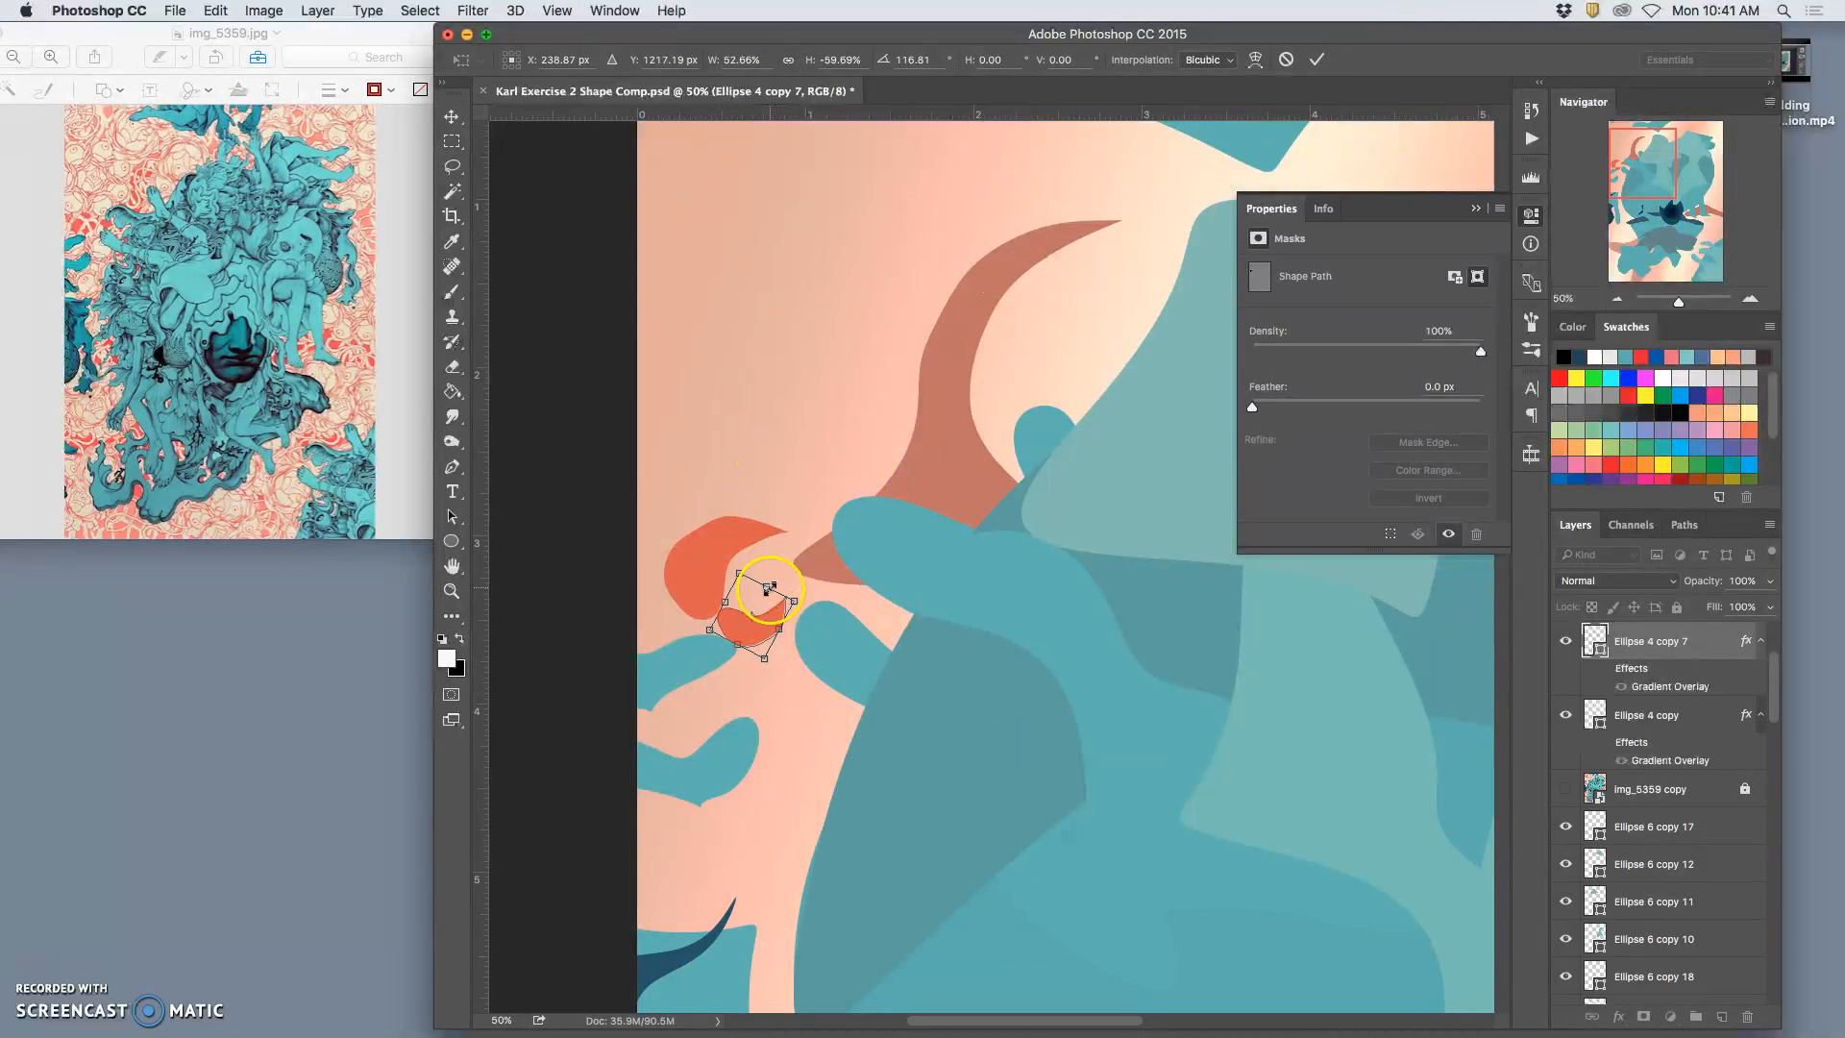
left_click_drag(769, 626, 803, 561)
key("Return")
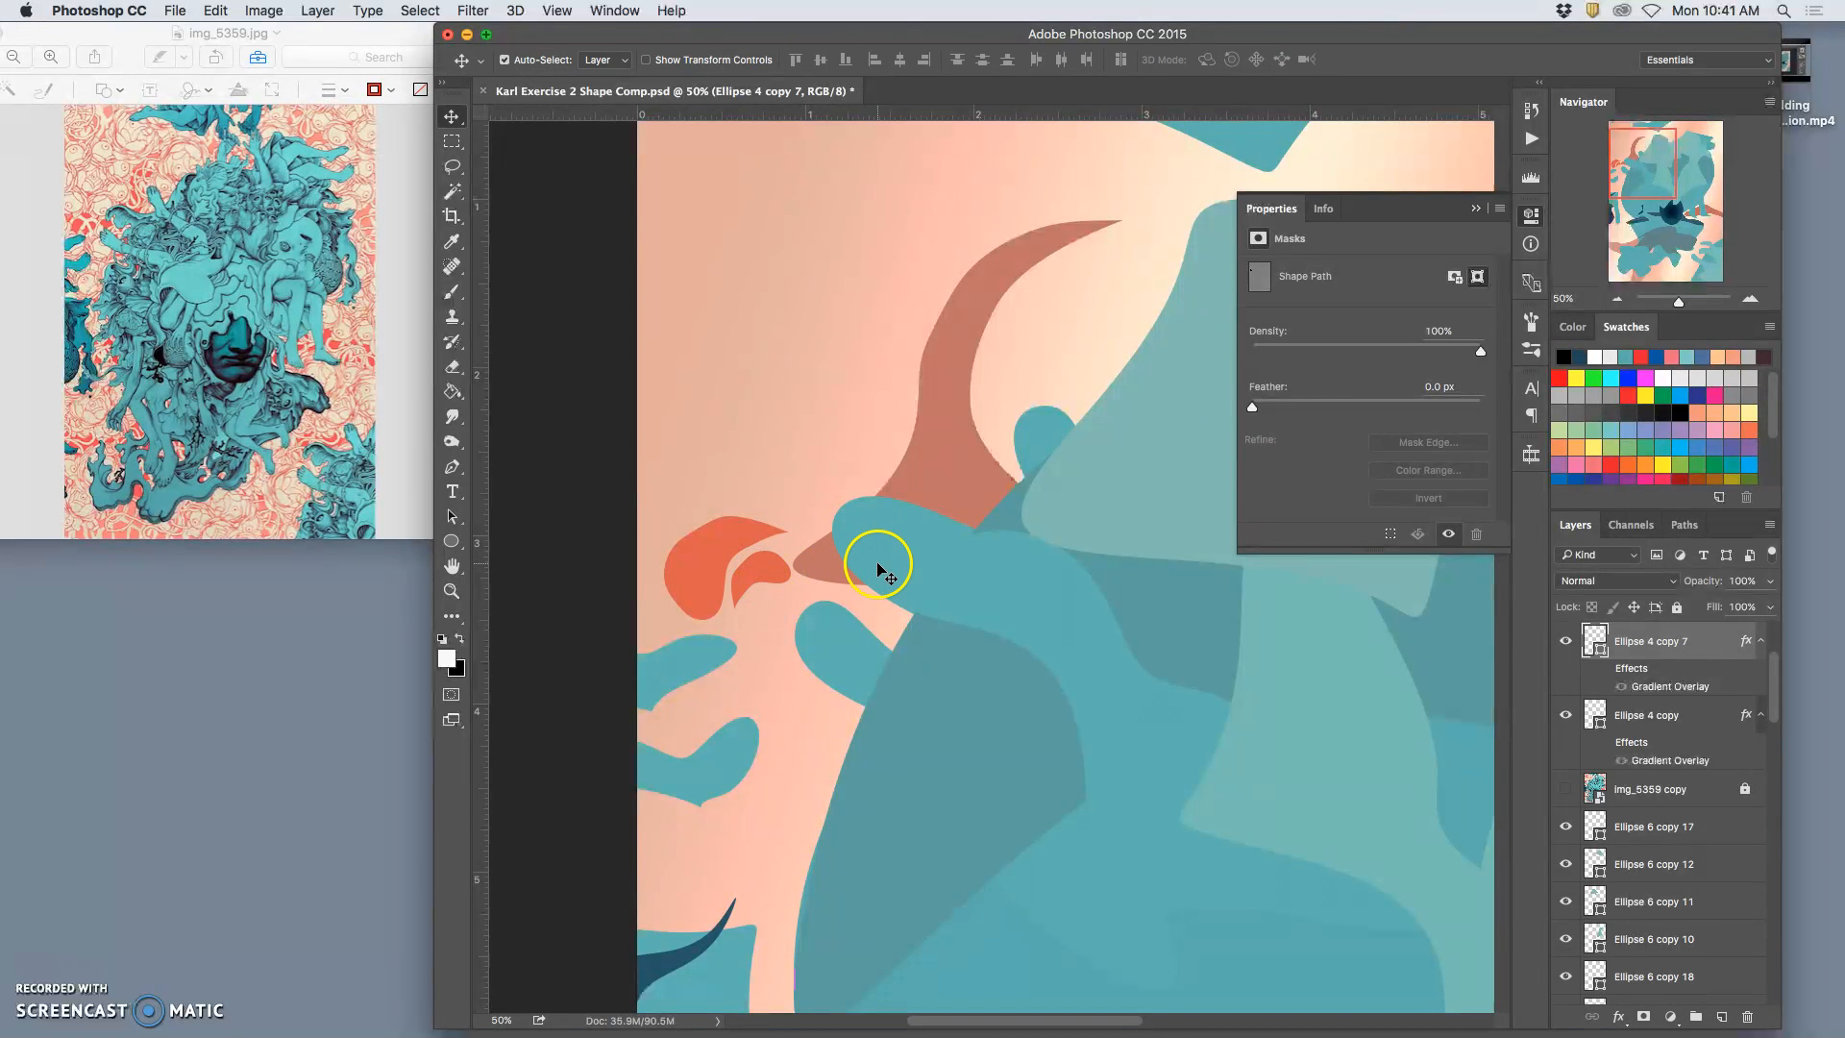
key("super+minus")
key("super+minus")
key("super+minus")
key("super+minus")
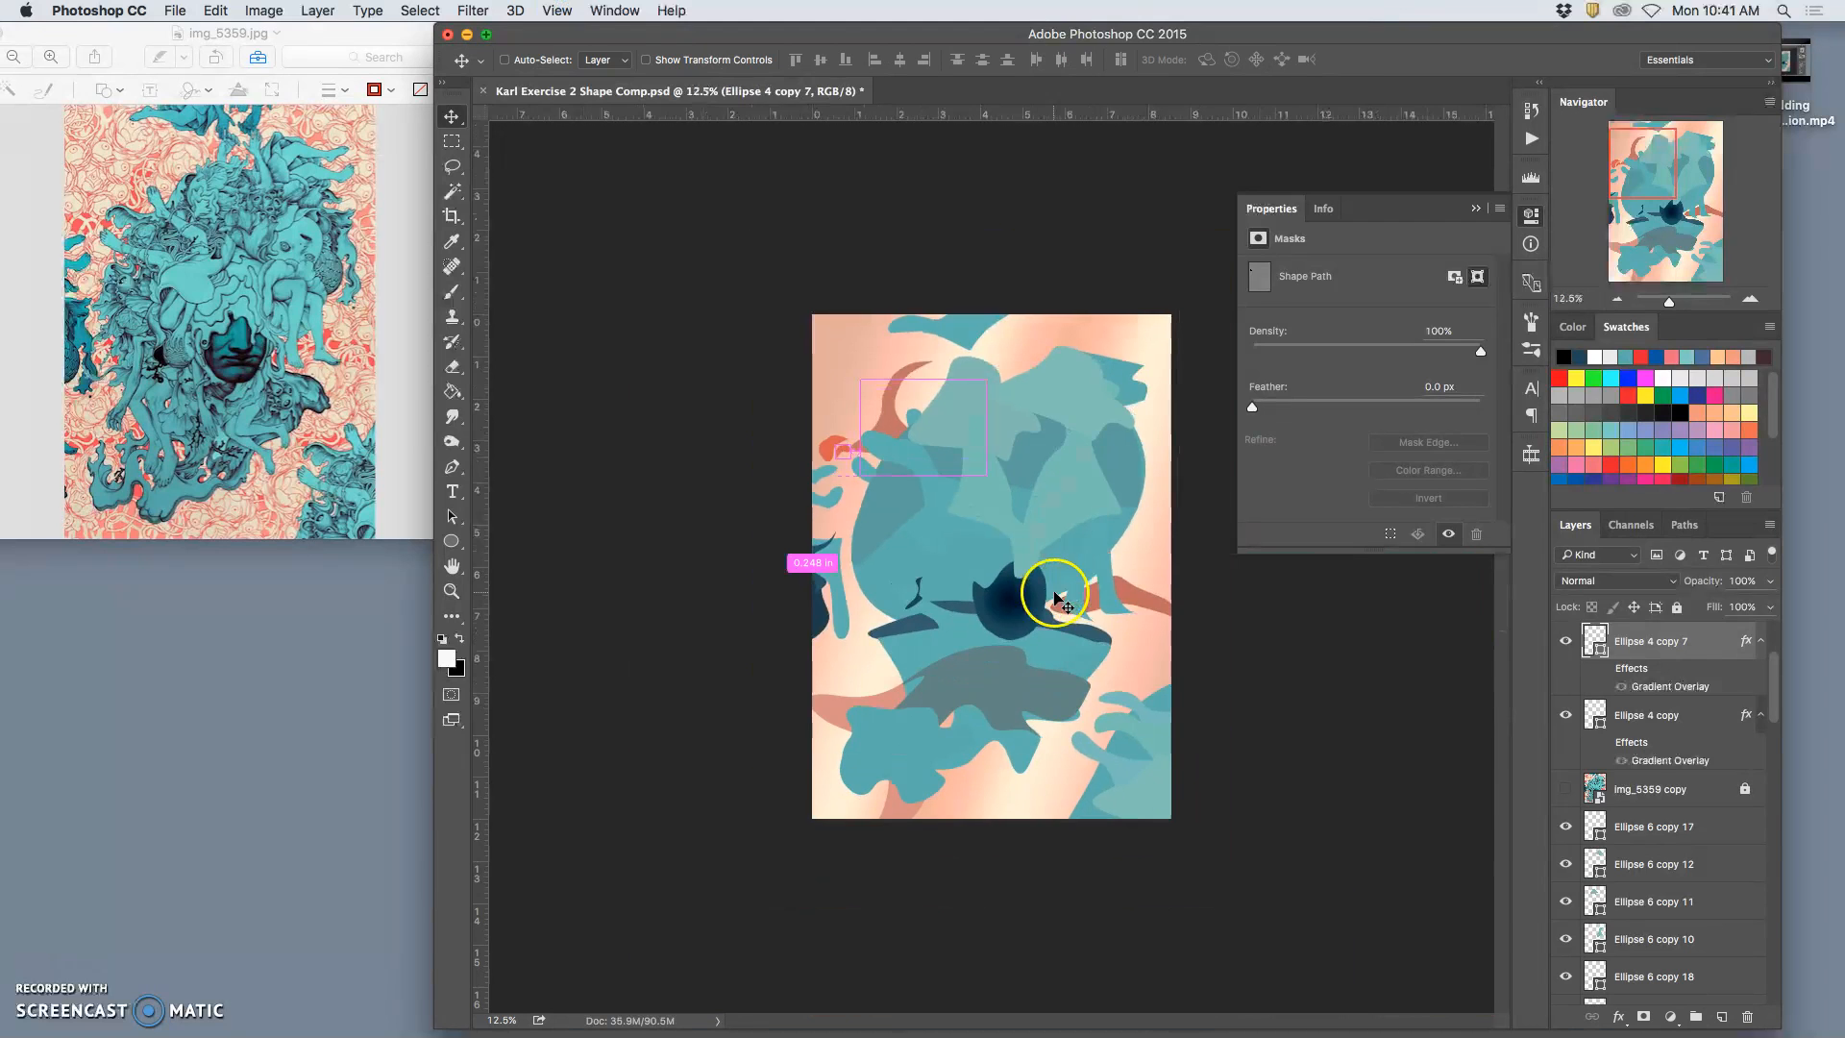
left_click(1203, 668)
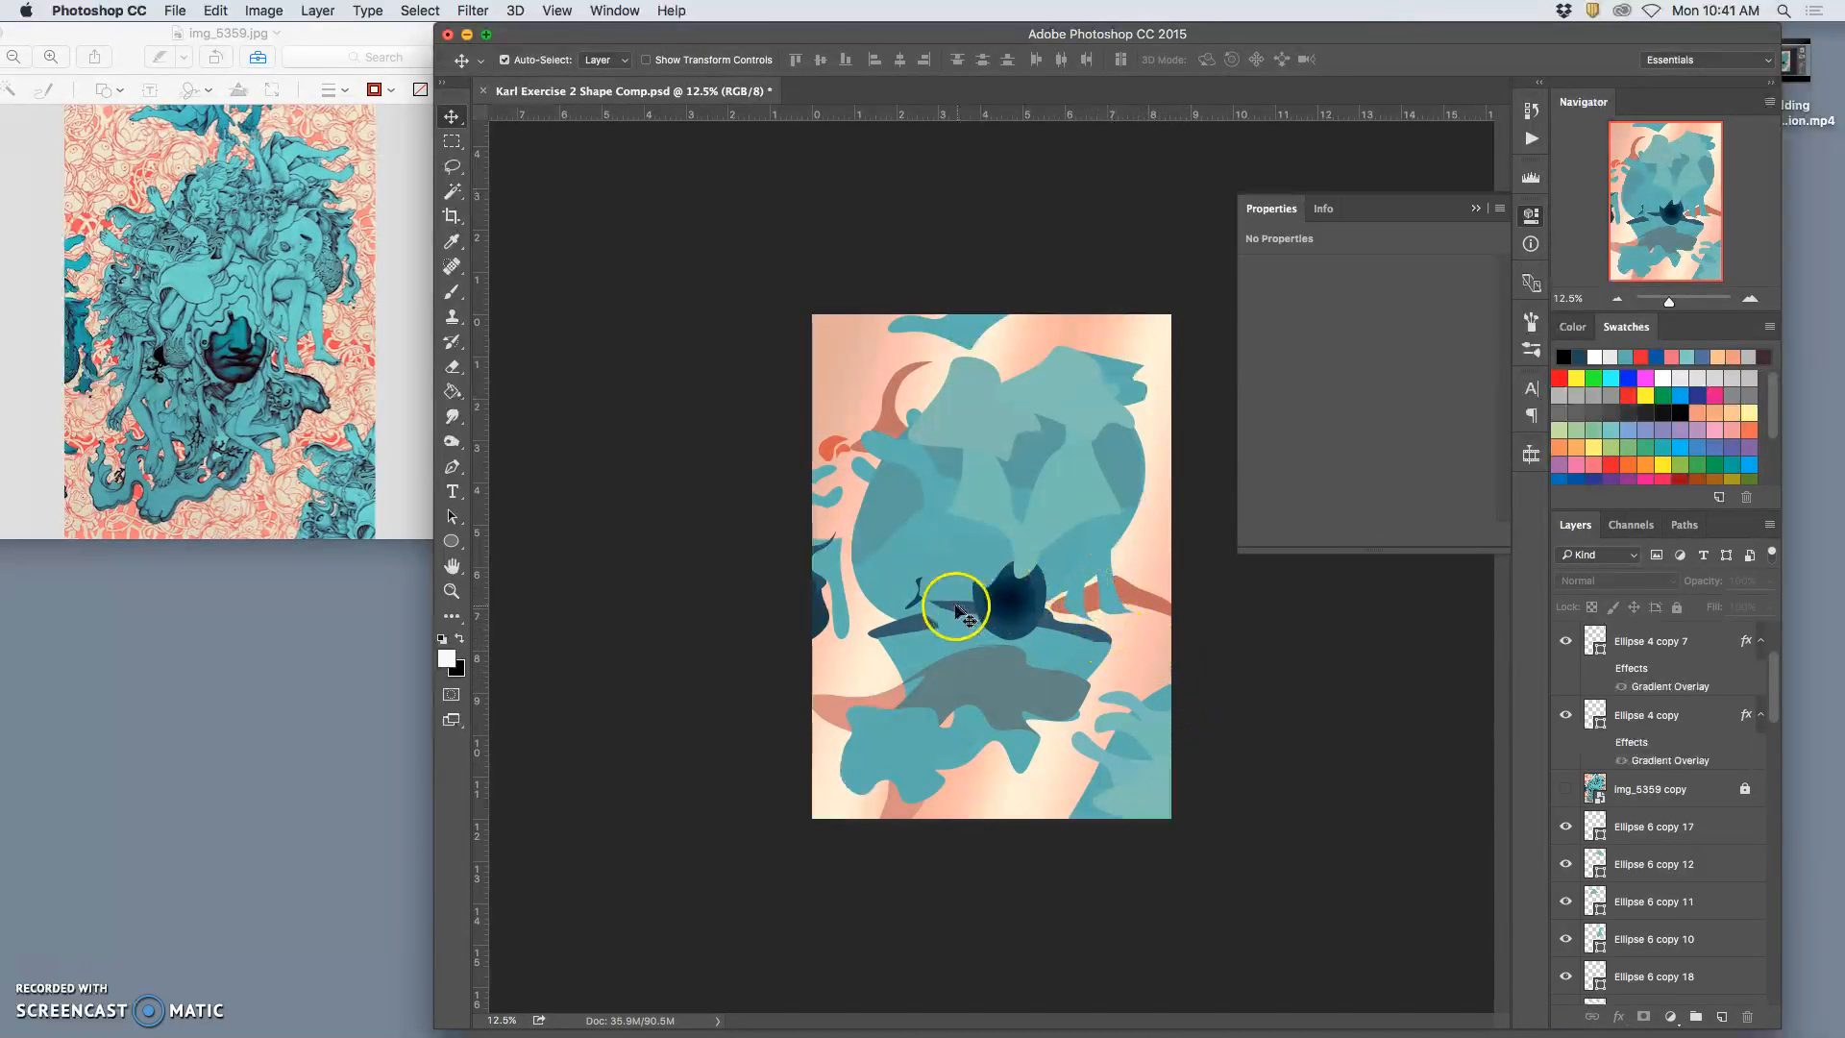
Enlarge and shift the small dark blue sliver beside the dark central ellipse so its lower end meets the dark shape beneath
left_click(917, 600)
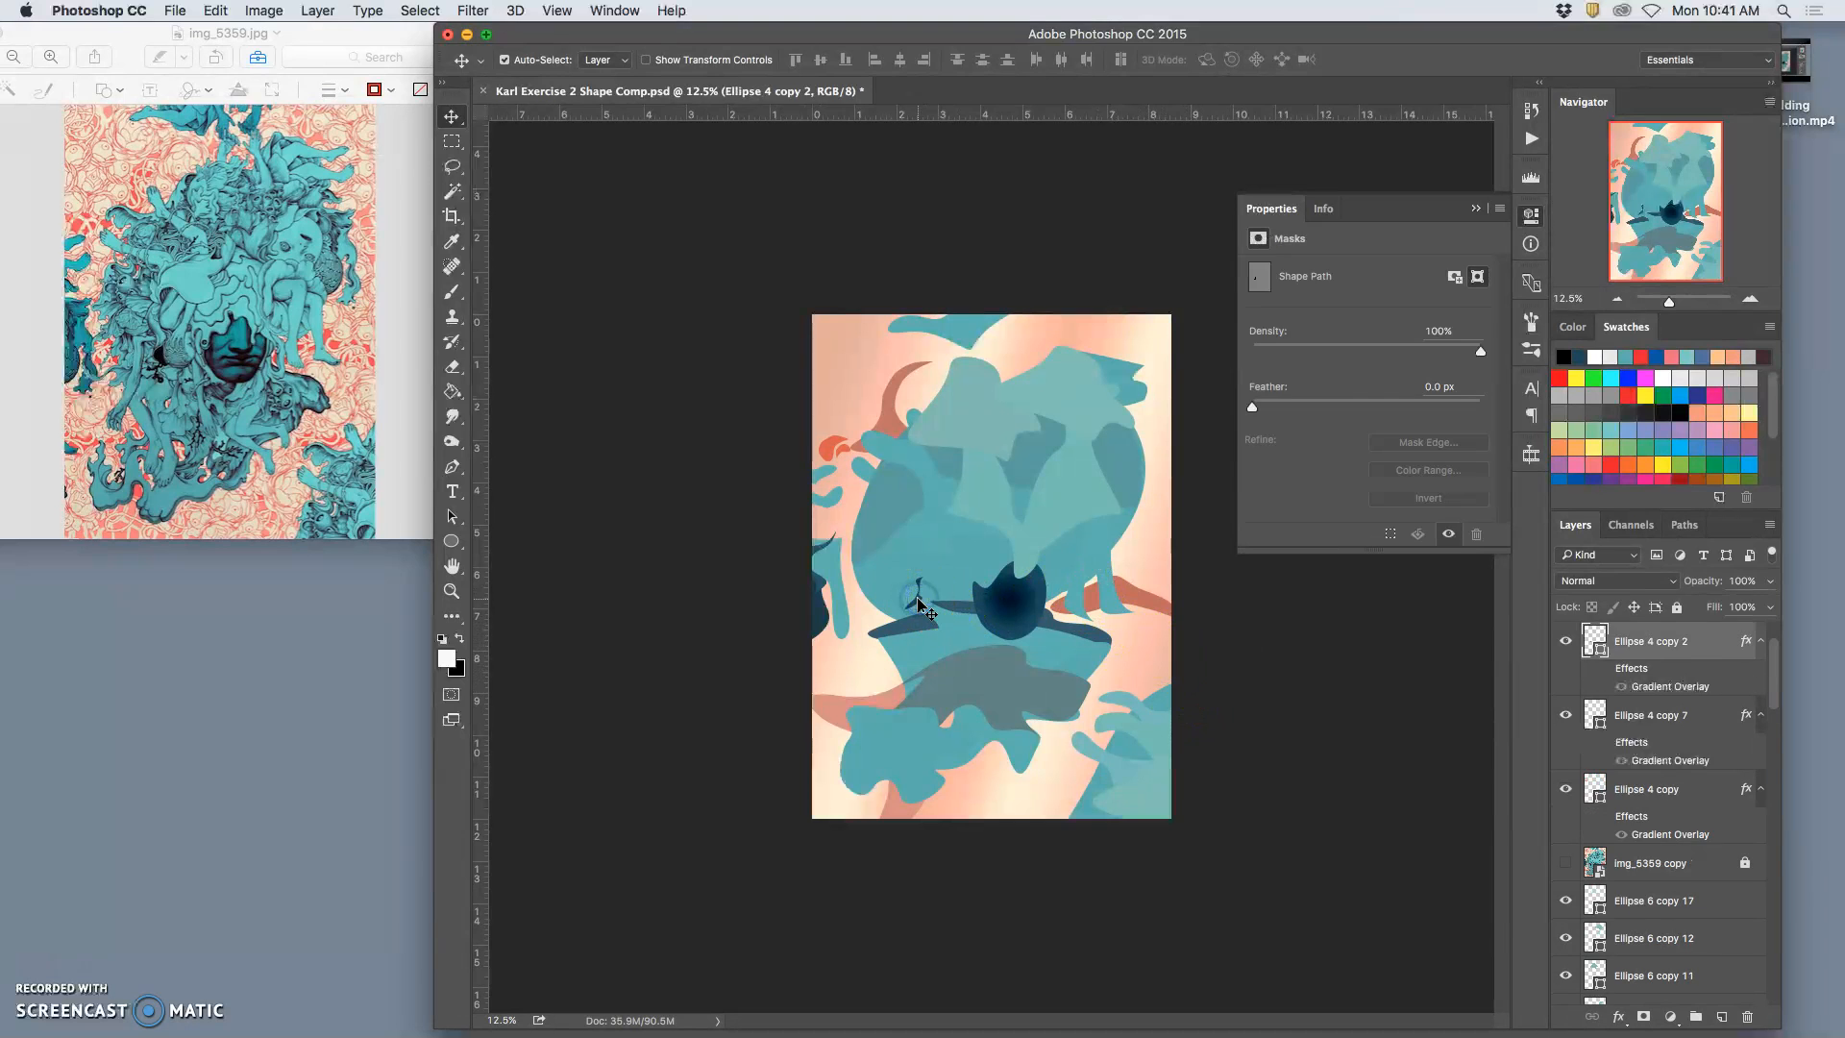
key("super+t")
left_click_drag(921, 604, 938, 623)
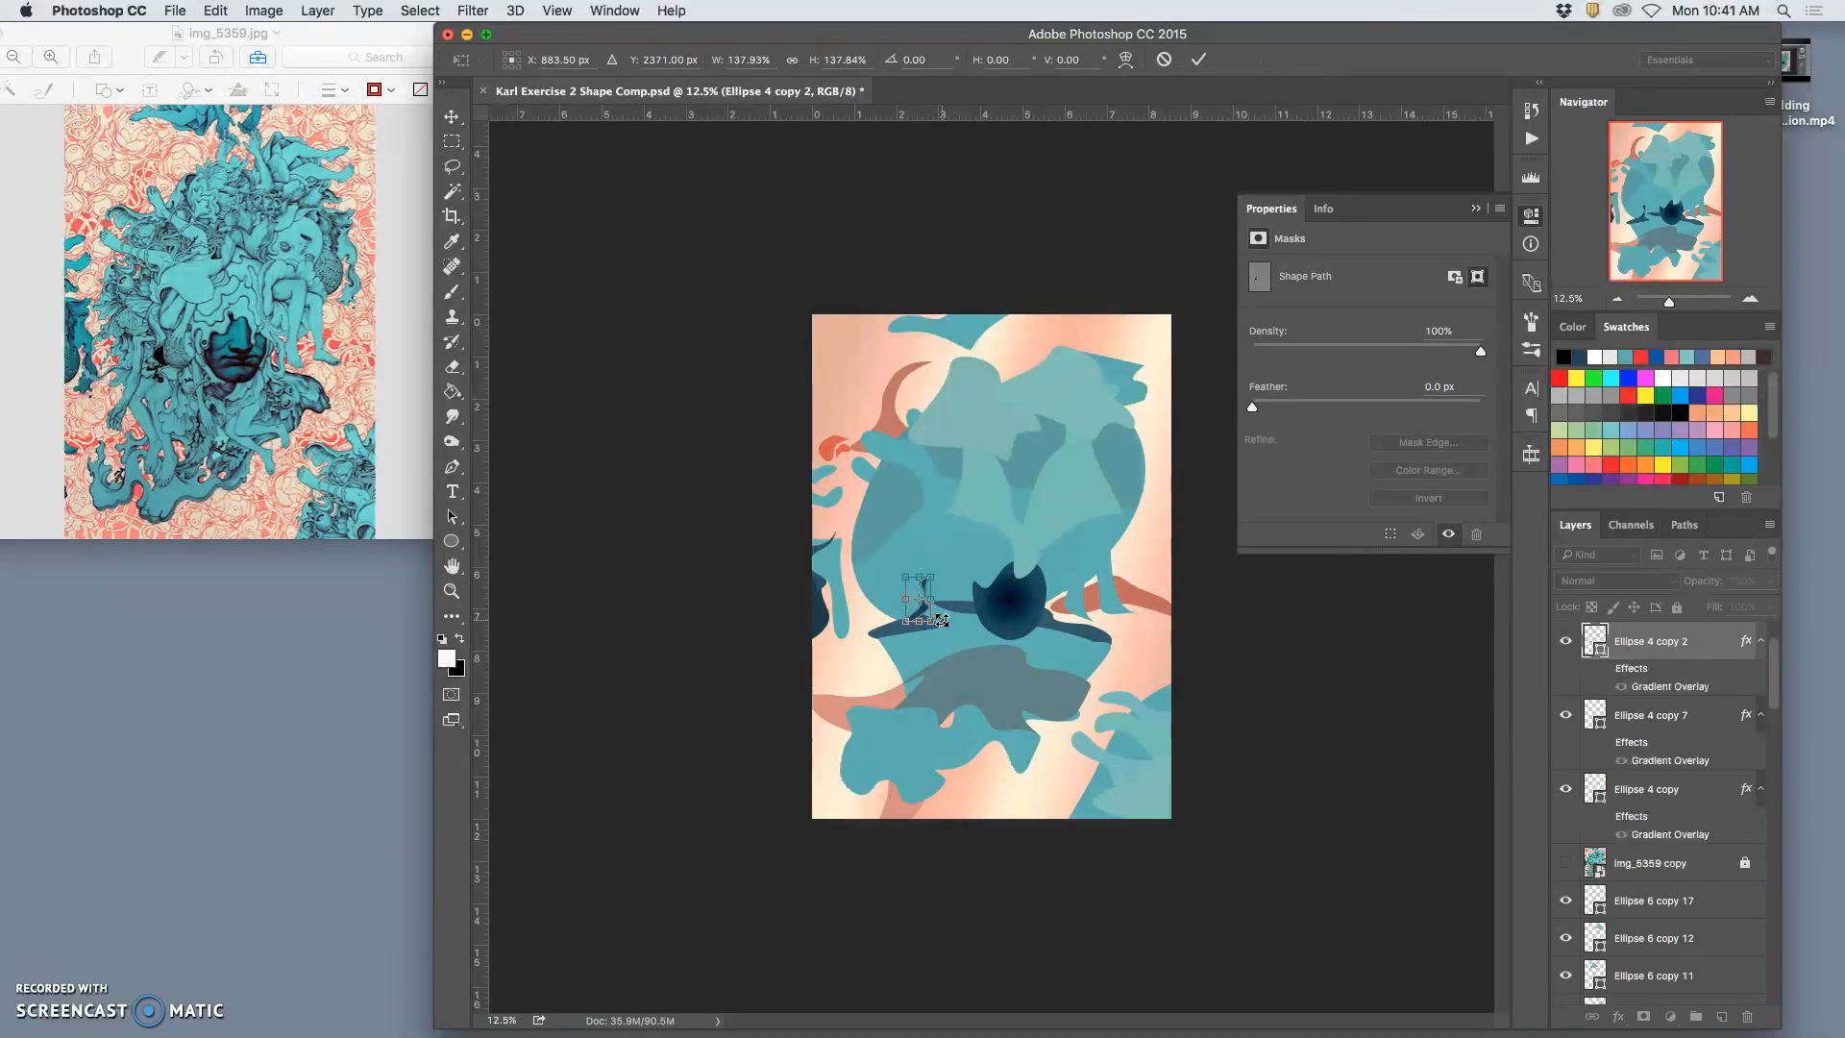
left_click_drag(929, 631, 946, 626)
key("super+z")
key("super+z")
key("super+z")
mouse_move(955, 581)
left_mouse_down()
mouse_move(945, 602)
mouse_move(892, 597)
mouse_move(949, 569)
left_mouse_up()
key("Left")
key("Left")
key("Left")
key("Return")
left_click(1040, 634)
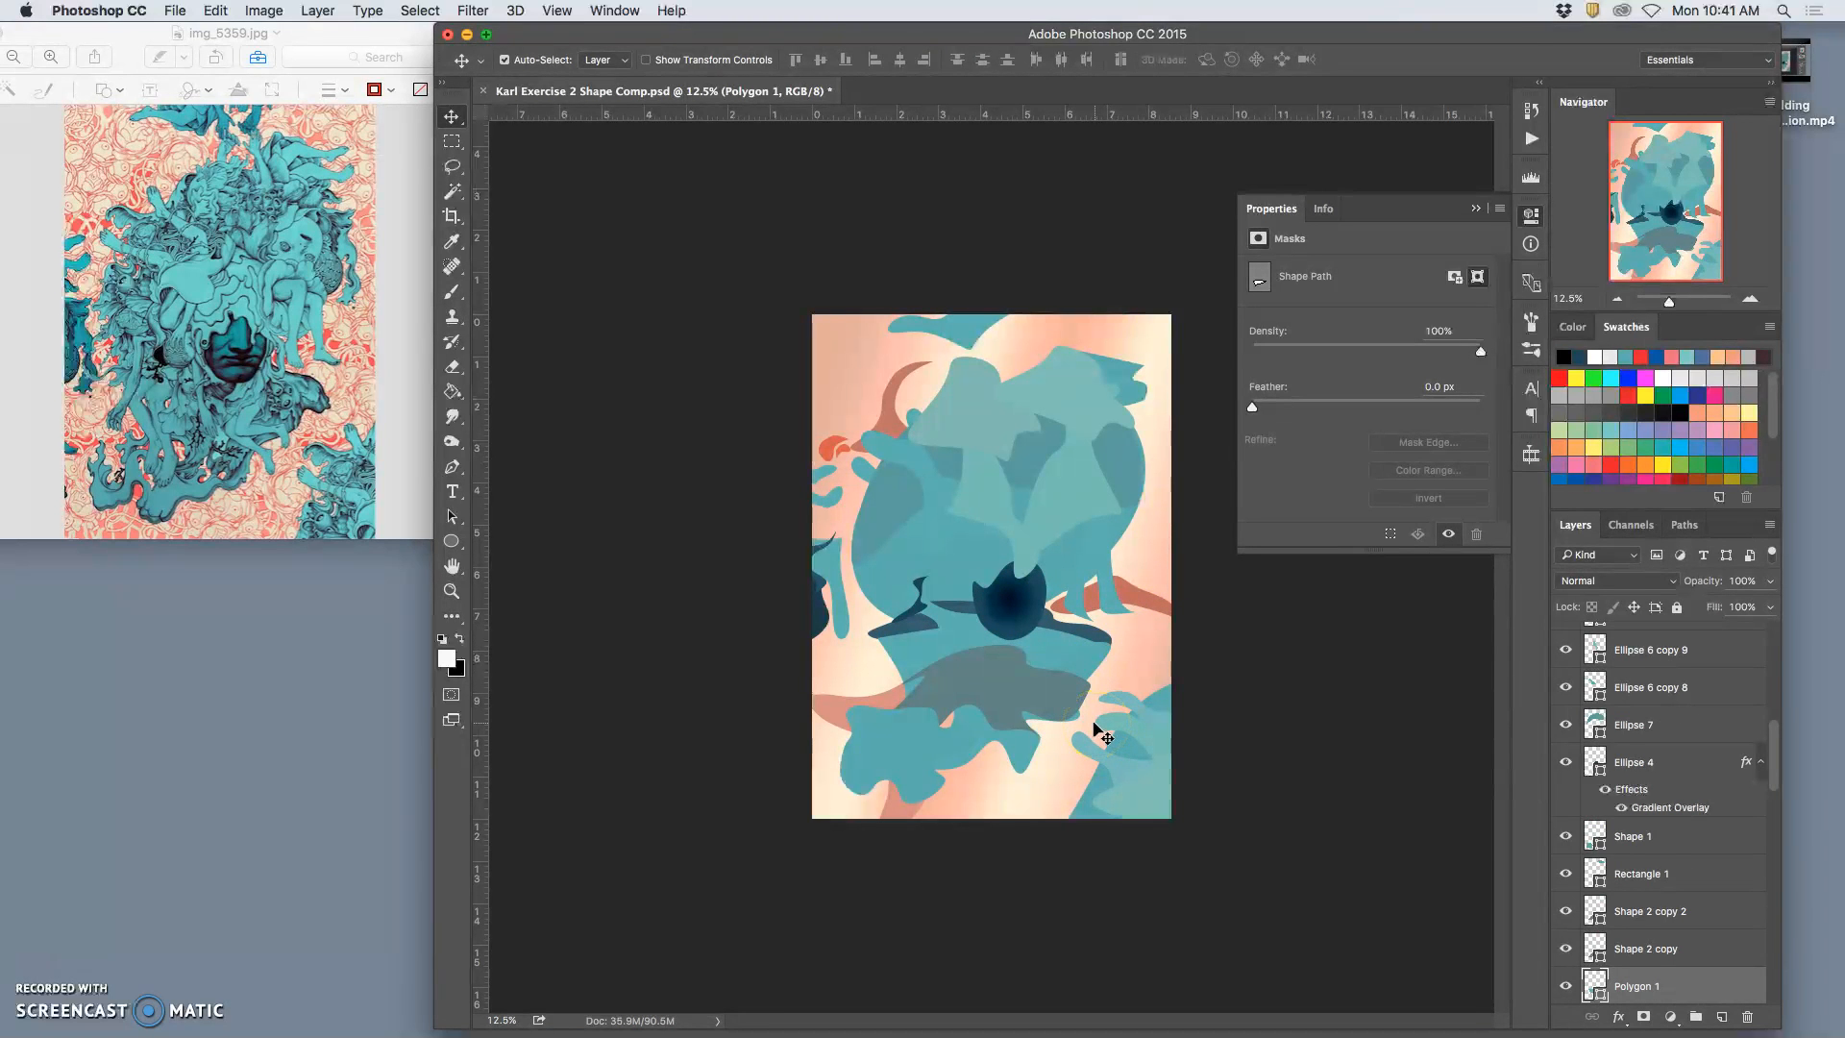
Duplicate the orange-red crescent to the upper edge of the lower-left teal shape, and again to that shape's lower edge
left_click(827, 448)
left_click_drag(827, 449, 897, 716, "alt")
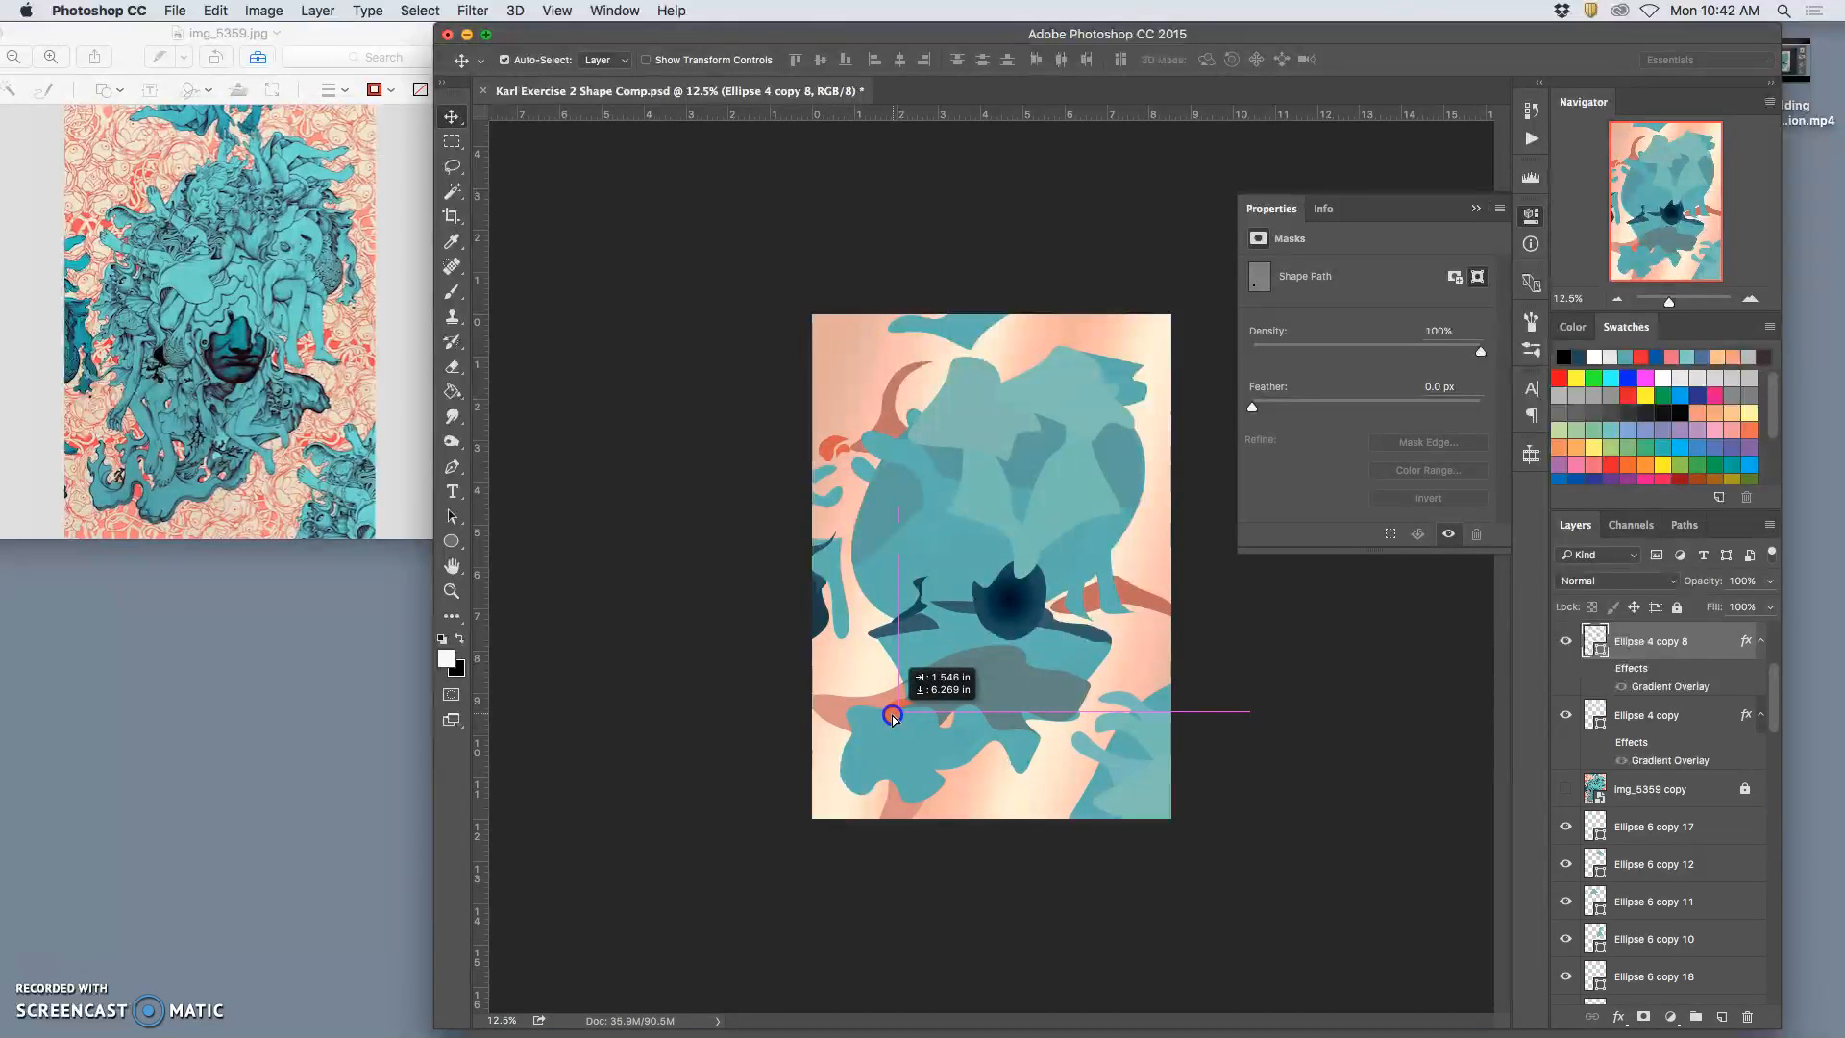
left_click_drag(894, 718, 887, 785)
key("super+t")
key("Return")
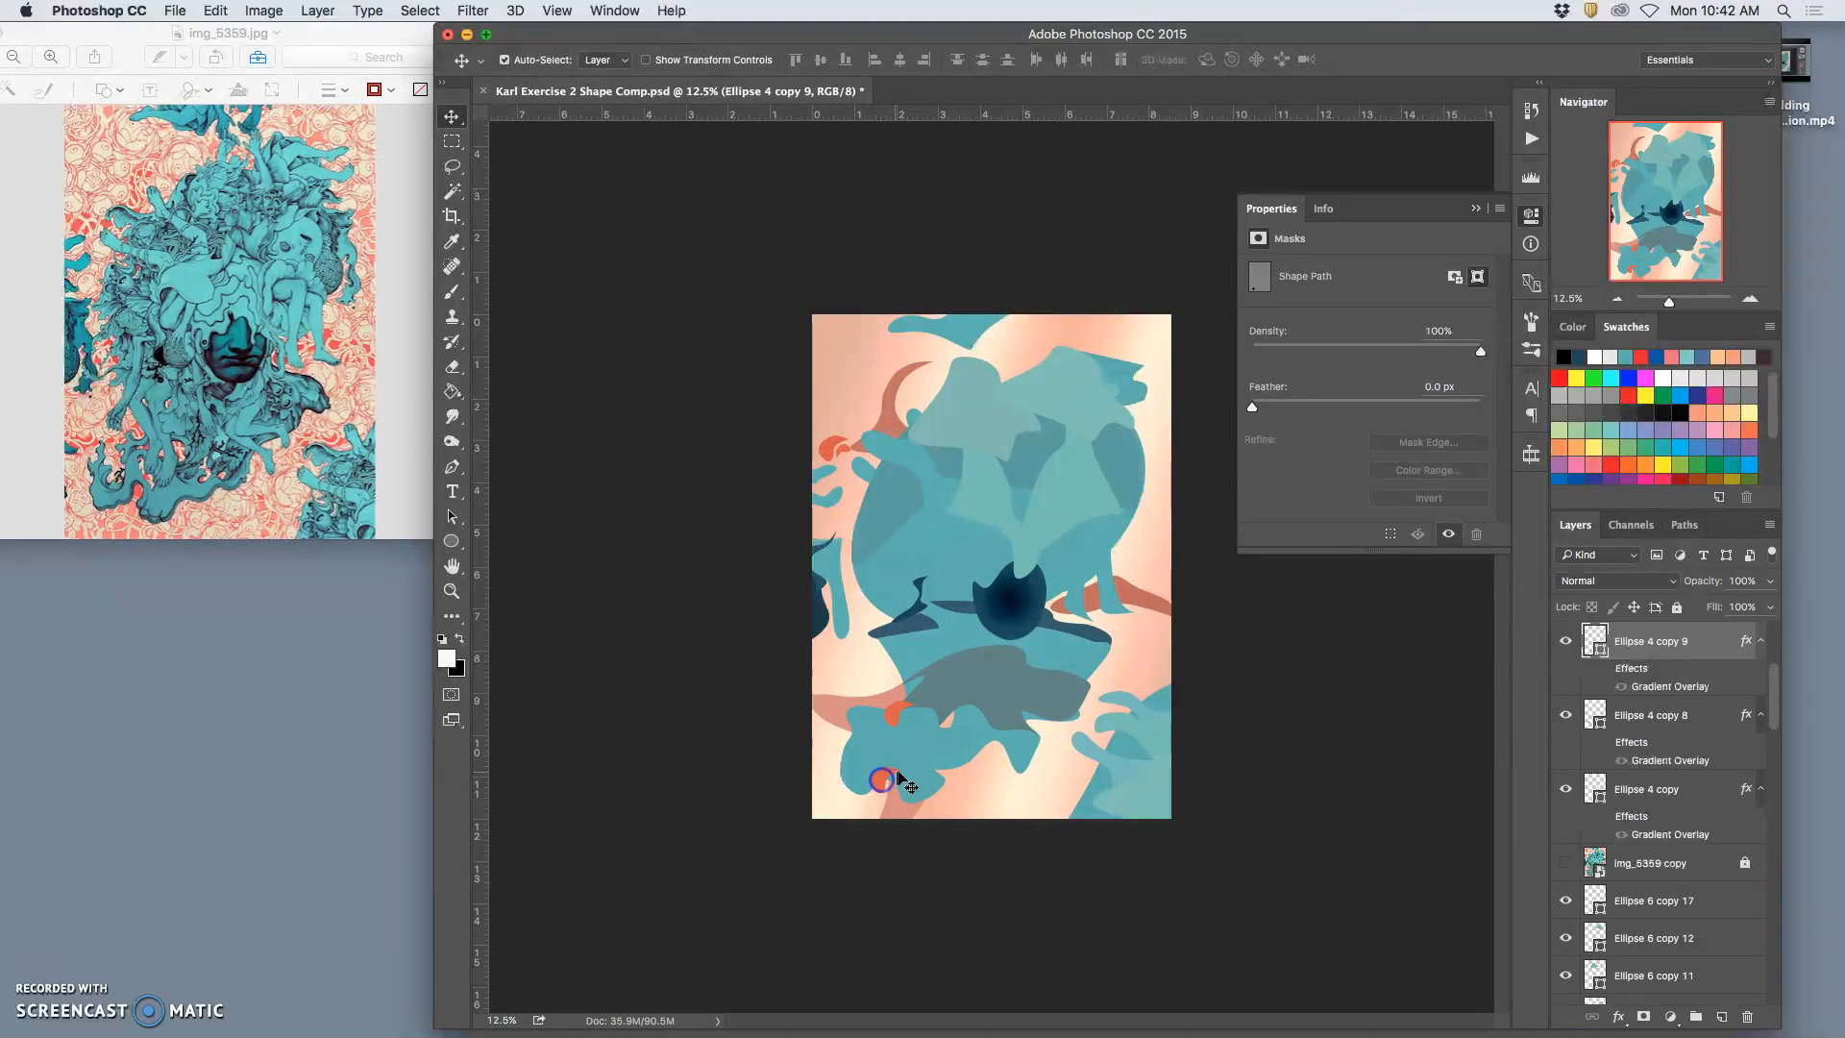
Rotate the lower crescent copy 76° and stretch its height to about 137%
key("ctrl+t")
left_click_drag(885, 766, 926, 805)
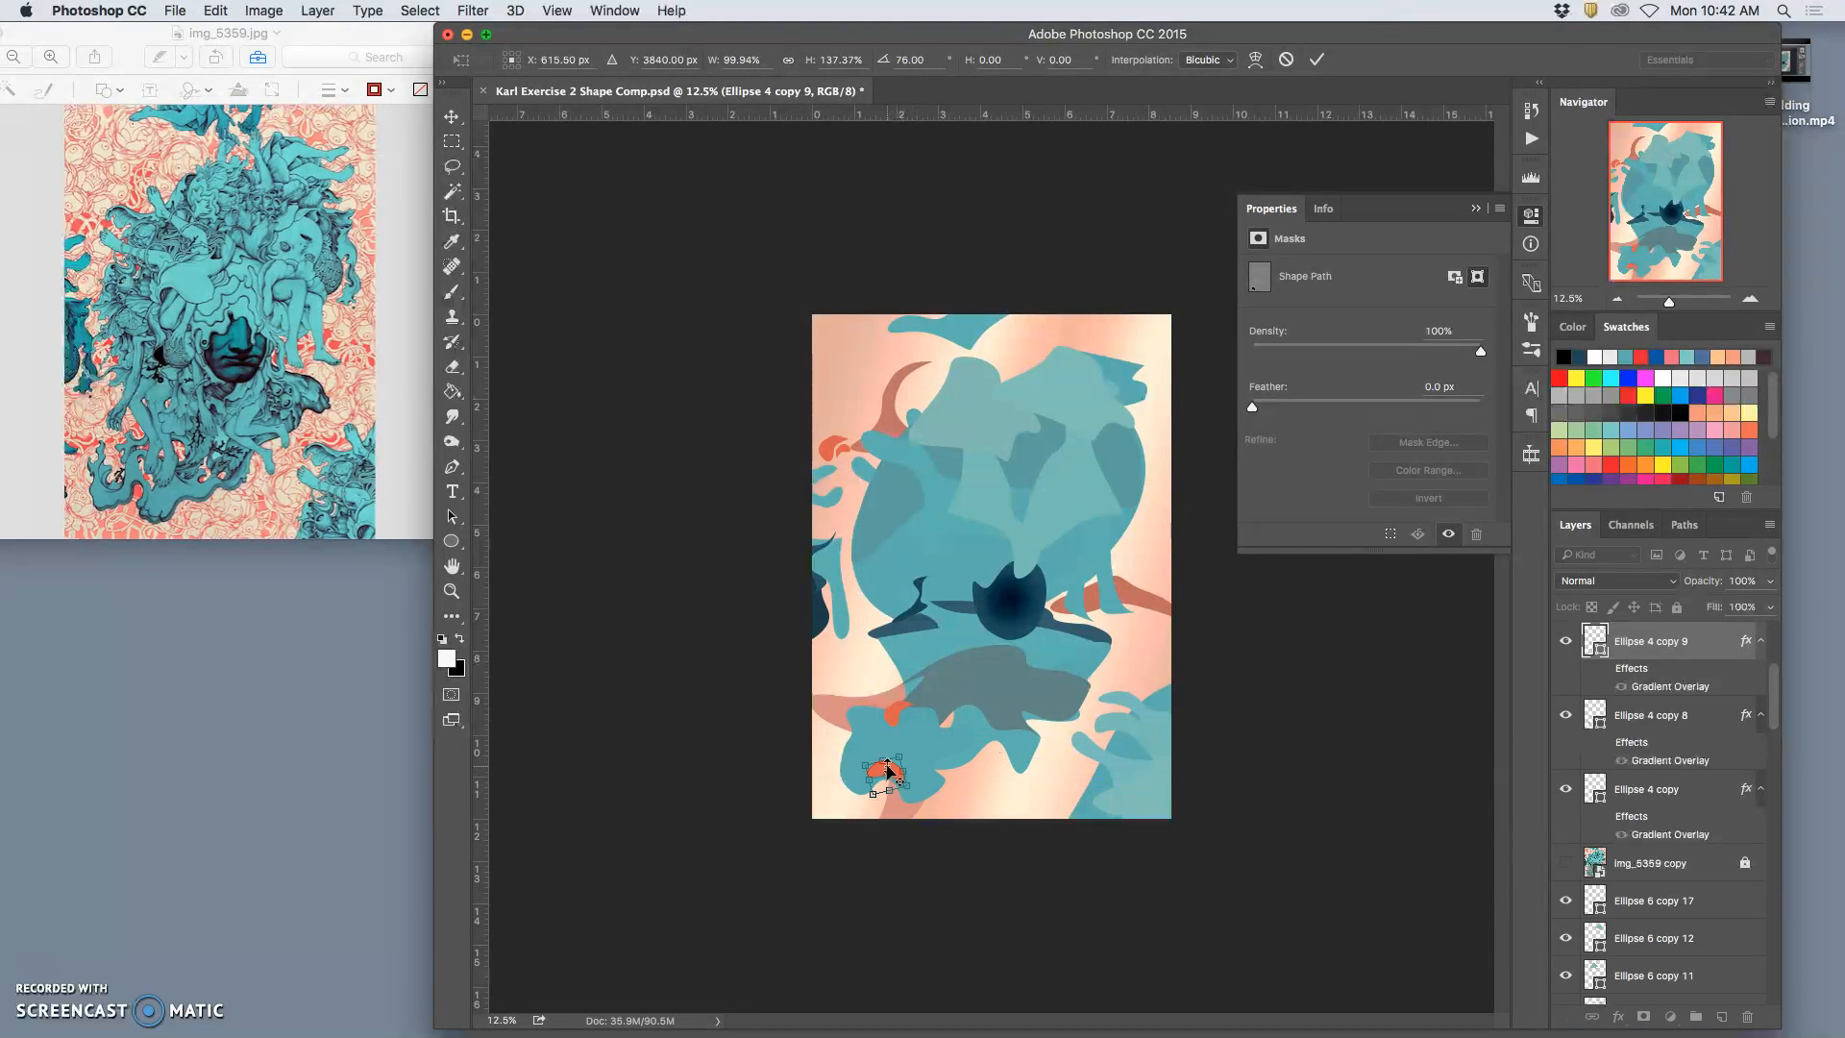
key("Return")
Narrow the lower crescent copy to about 87% width and warp it into a taller arch filling the teal shape's bottom notch
key("ctrl+plus")
key("ctrl+plus")
key("ctrl+plus")
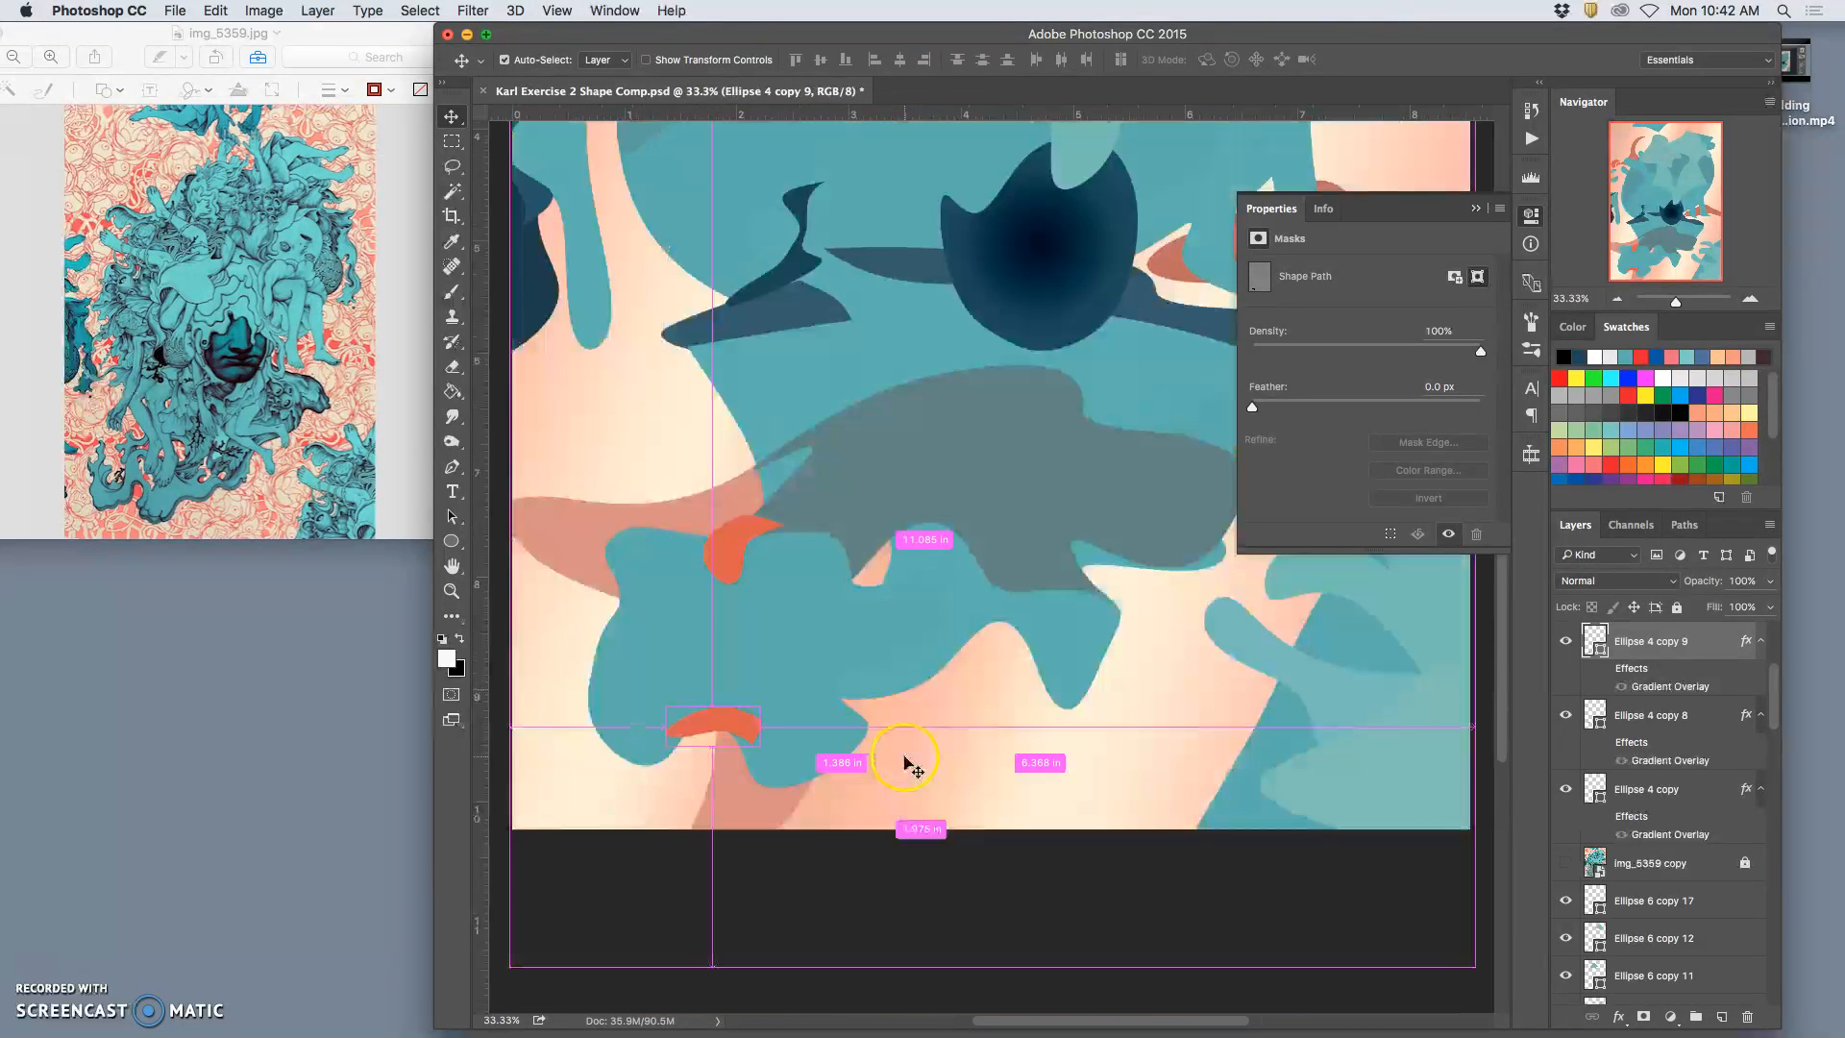
key("ctrl+t")
left_click_drag(768, 740, 753, 765)
right_click(732, 723)
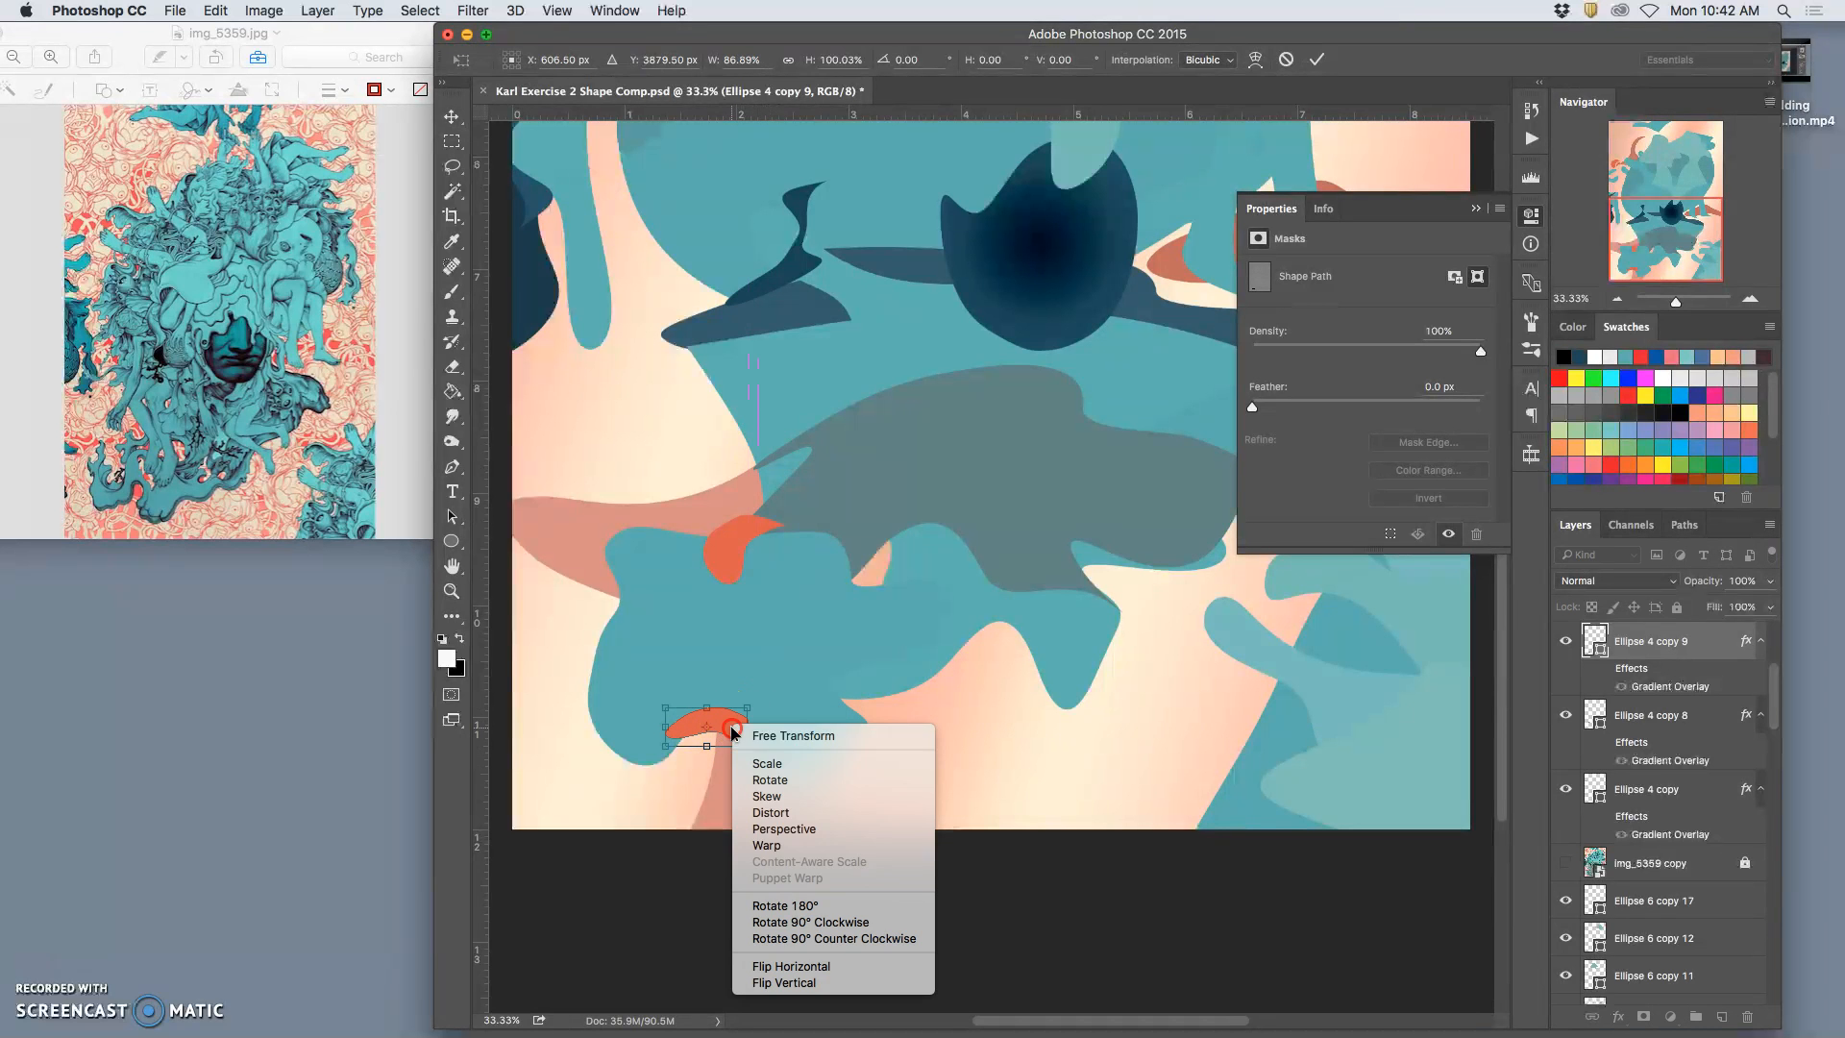
left_click(783, 845)
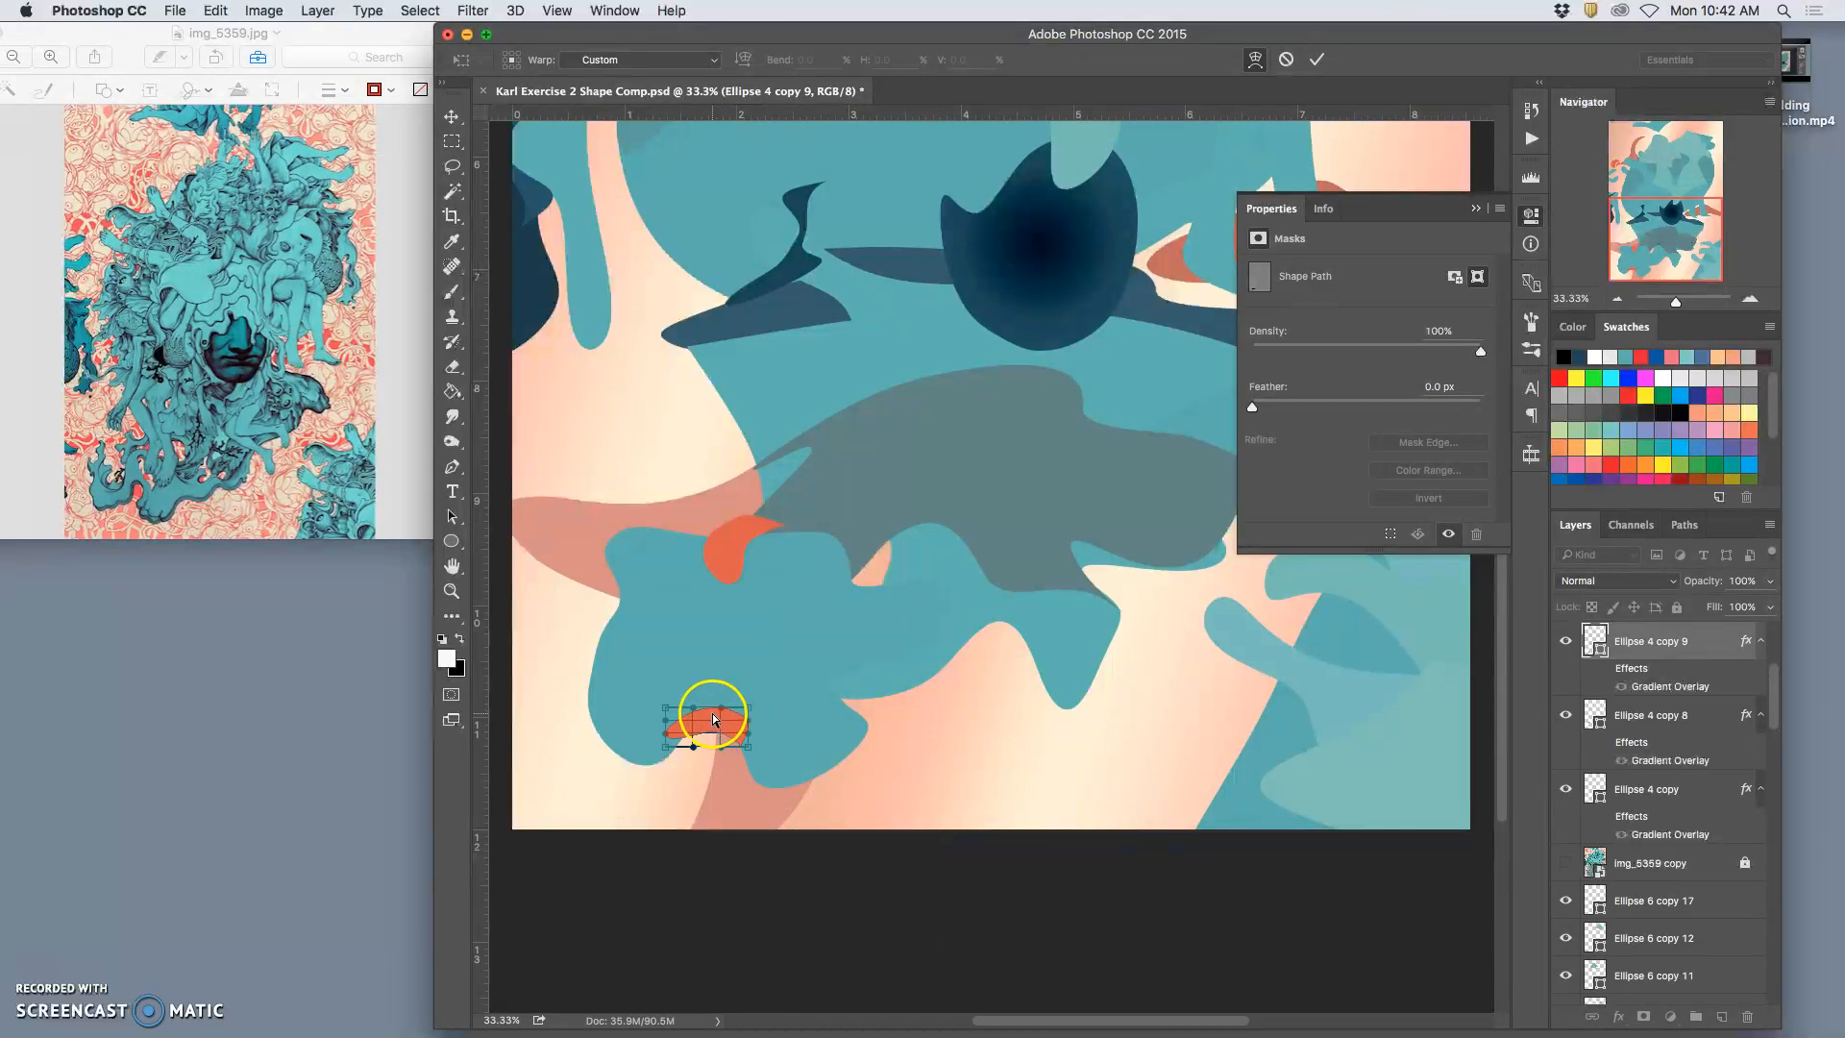
left_click_drag(691, 716, 673, 737)
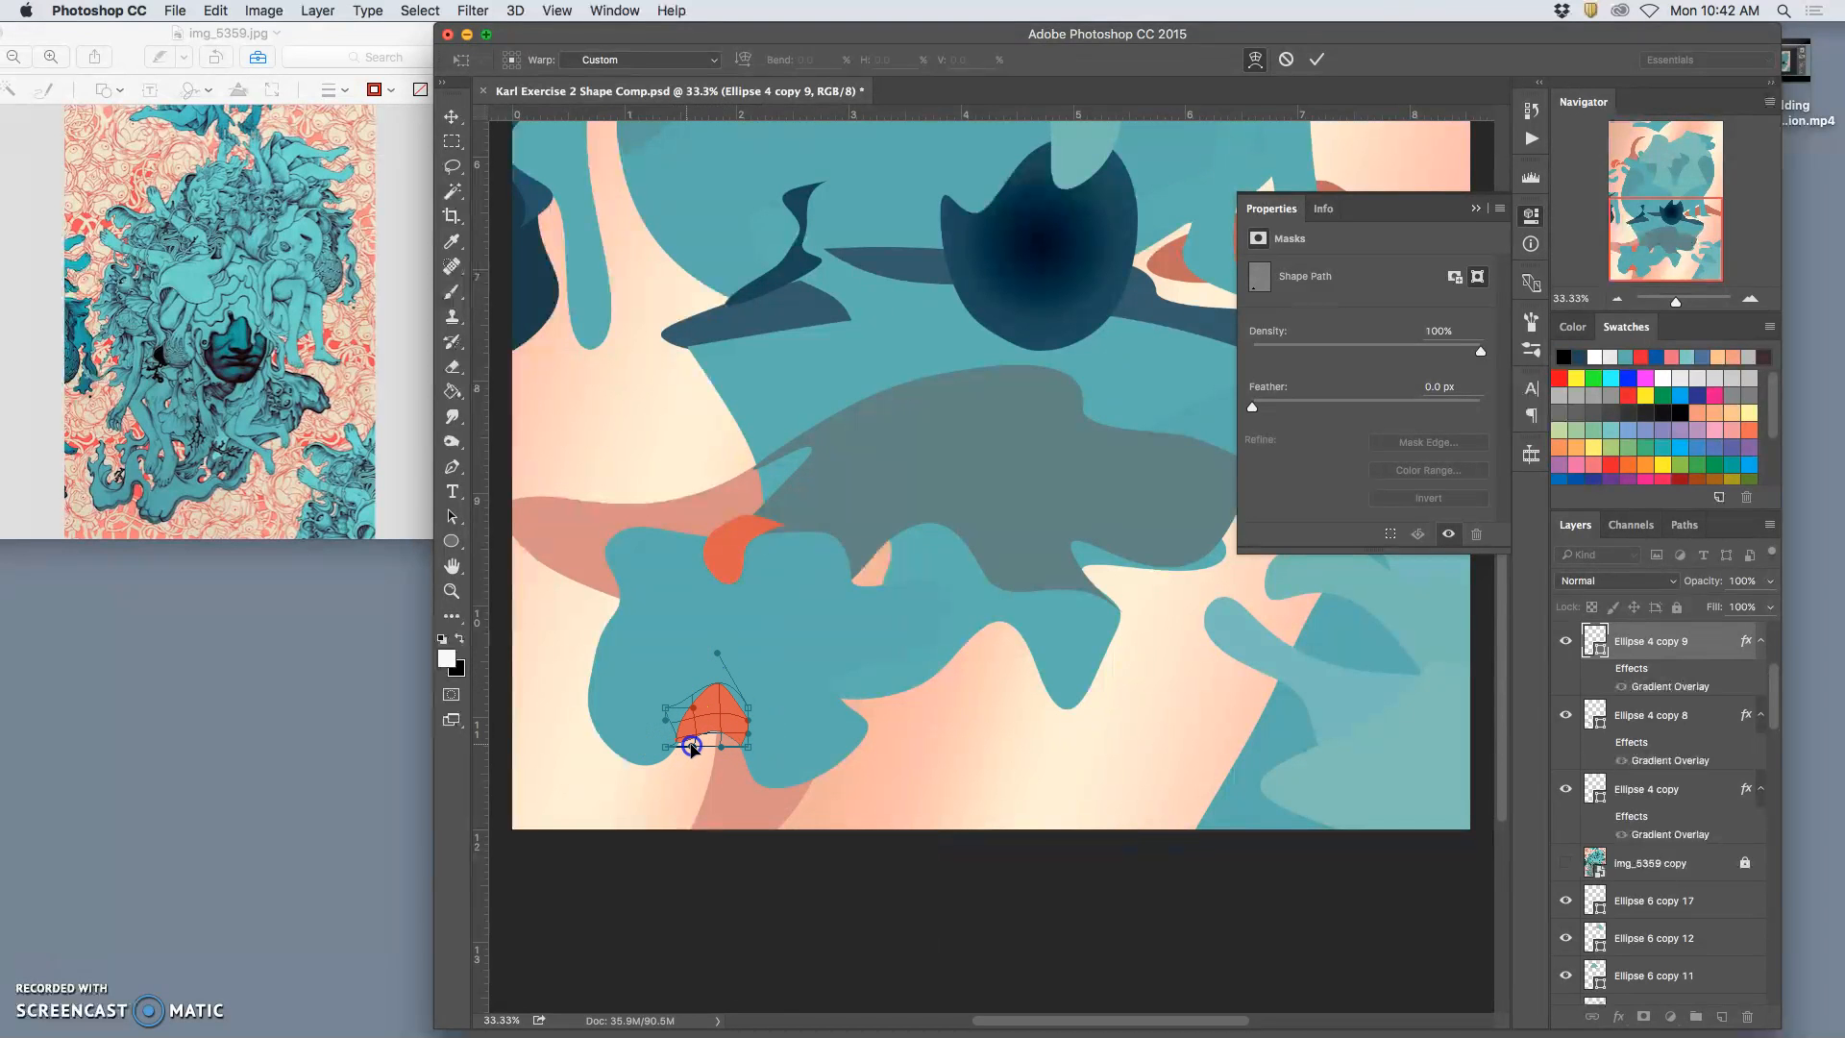
mouse_move(752, 738)
left_mouse_down()
mouse_move(726, 735)
mouse_move(735, 749)
left_mouse_up()
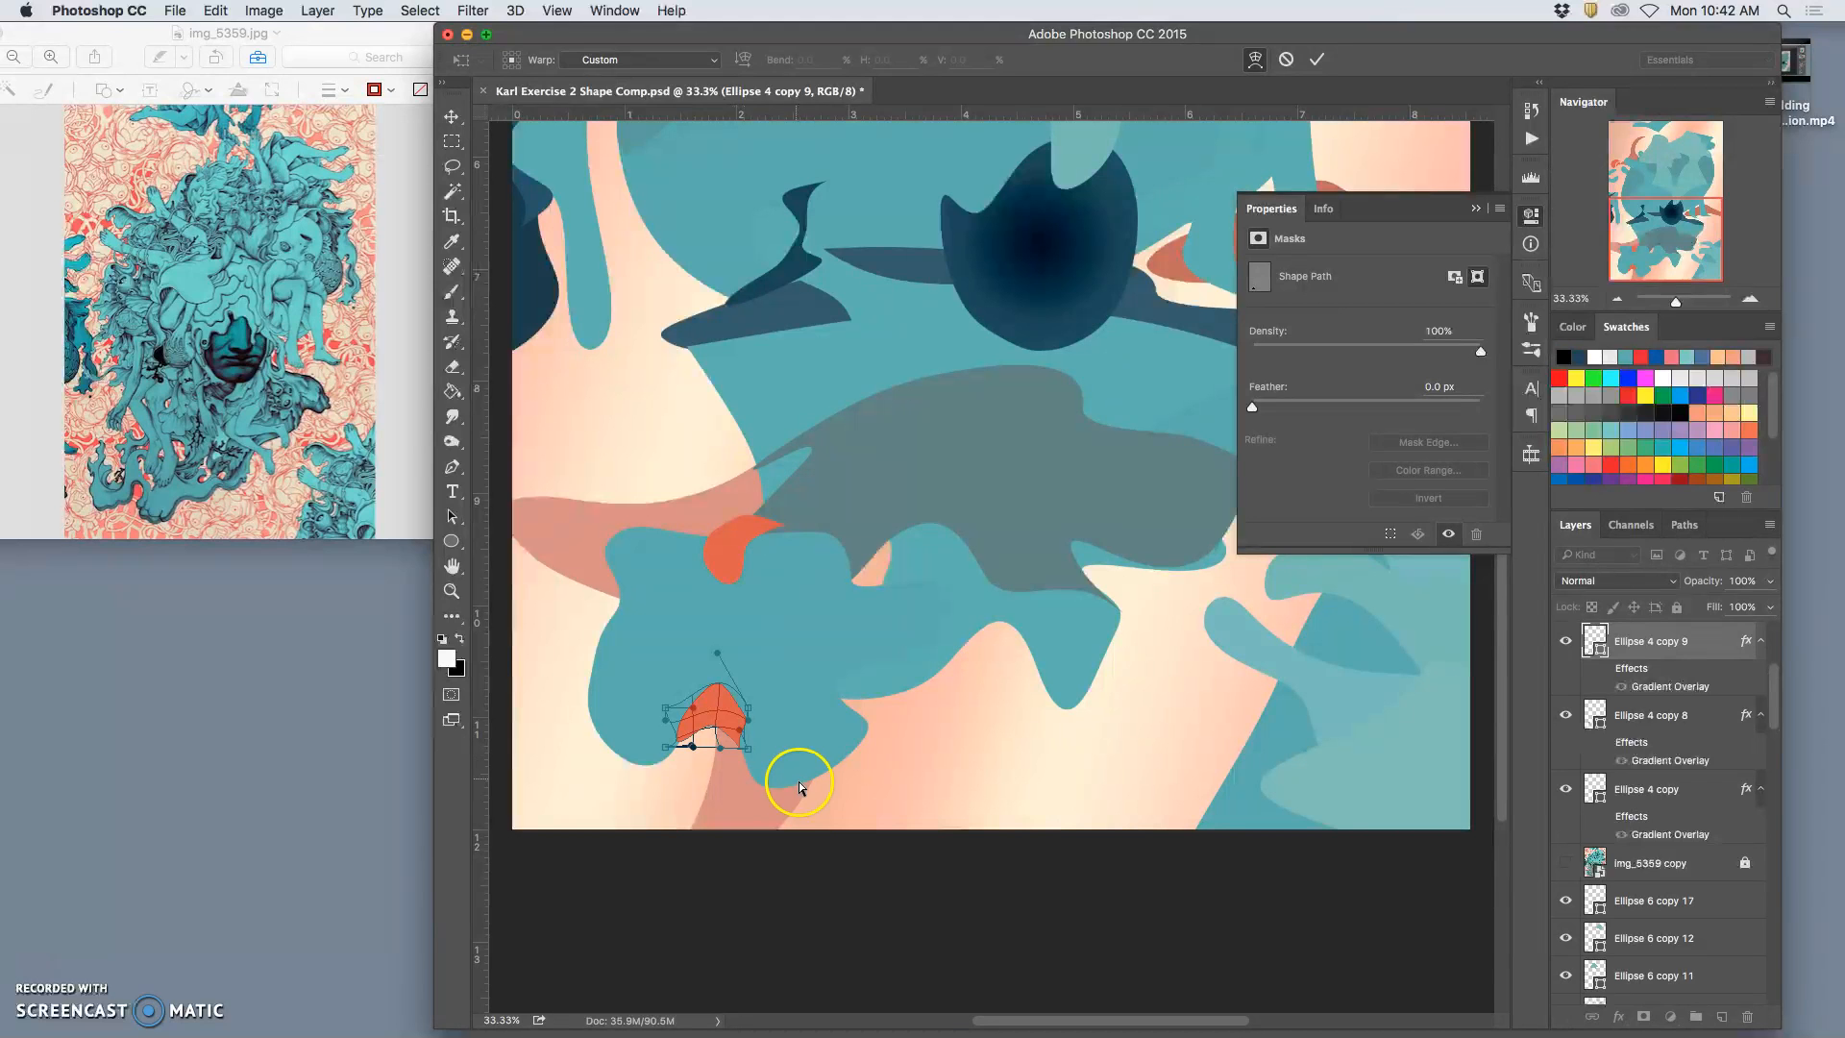
key("Return")
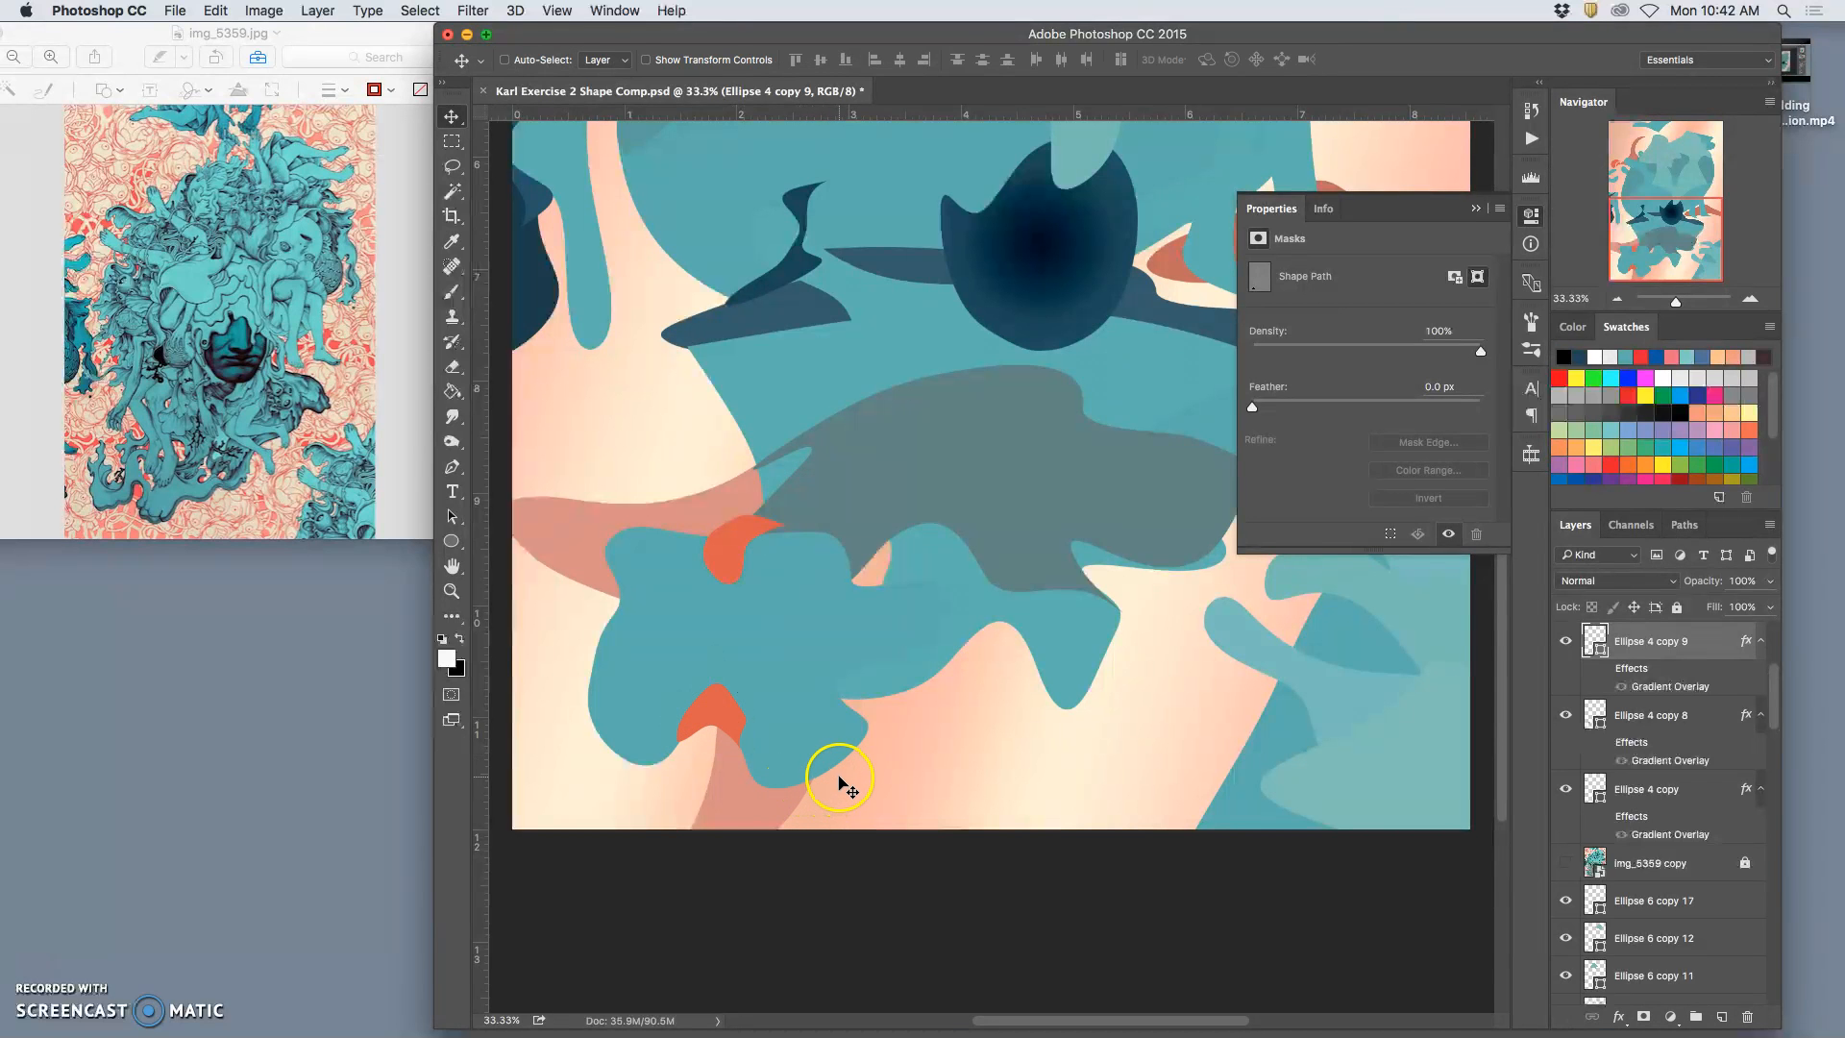
key("super+minus")
key("super+minus")
key("super+minus")
left_click(1240, 685, "super")
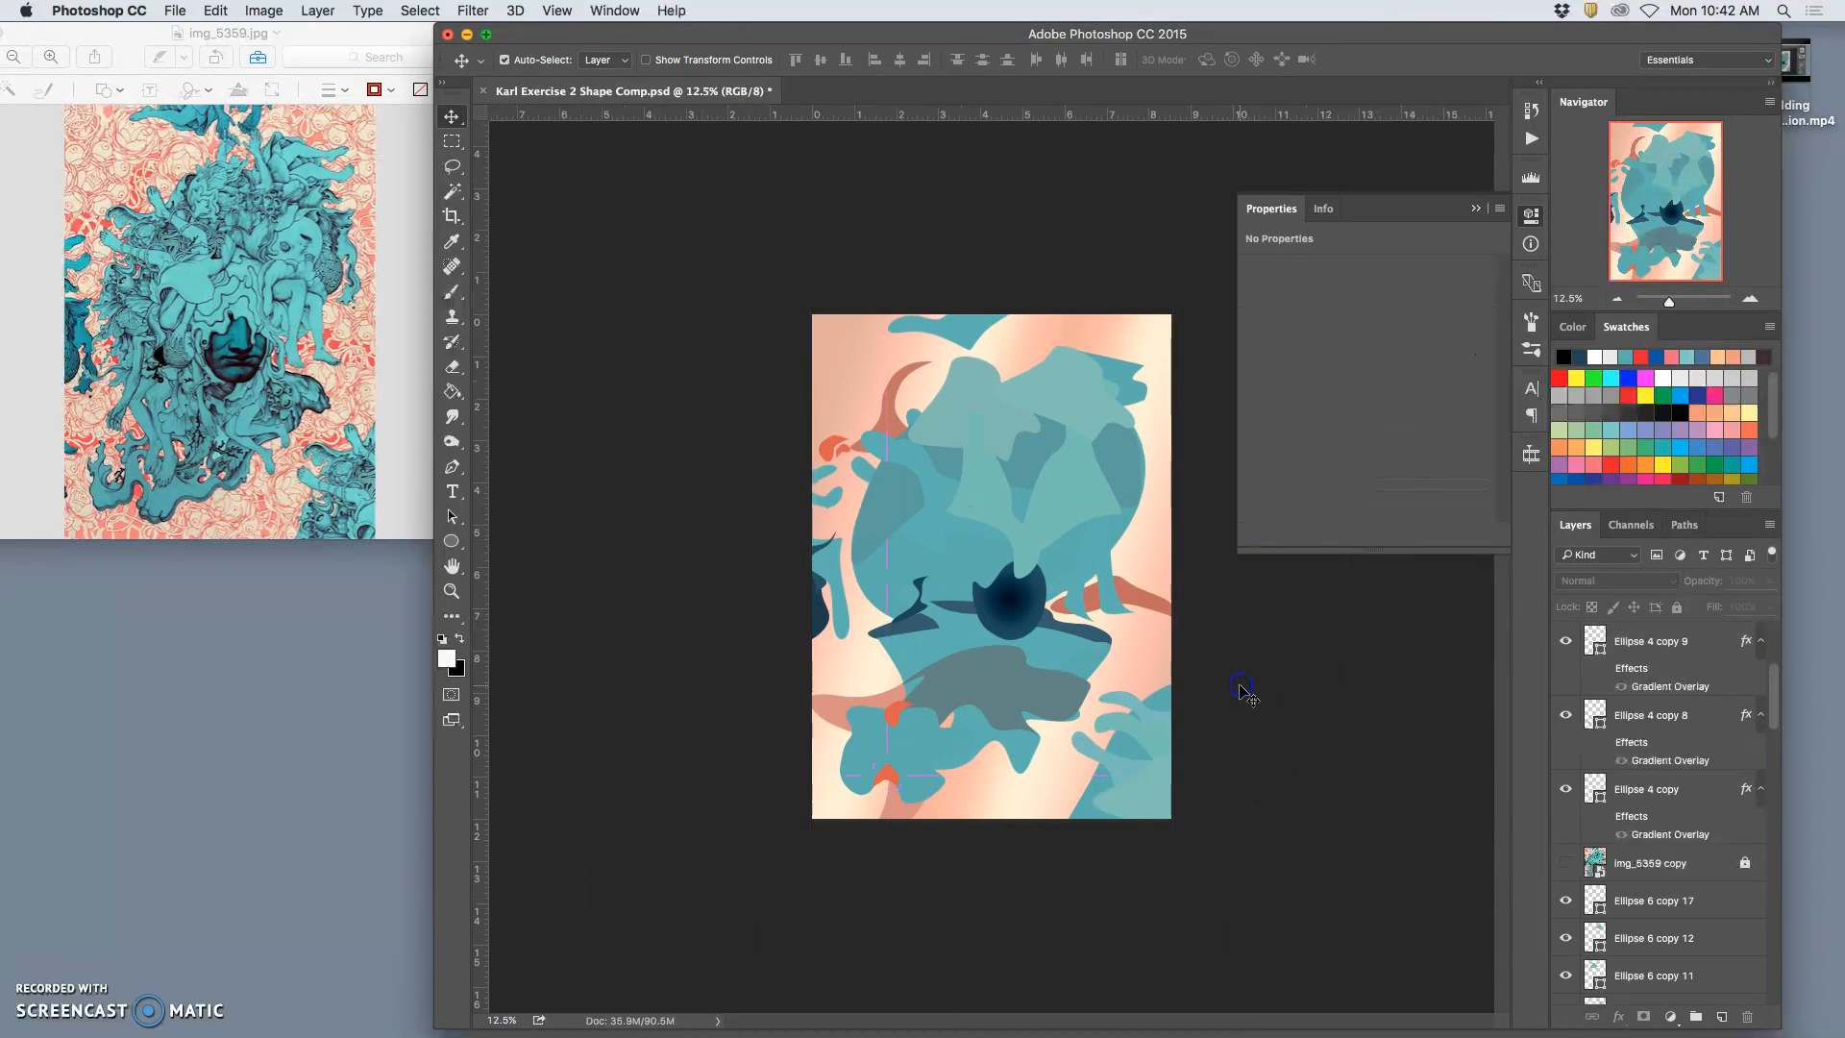
left_click(46, 968)
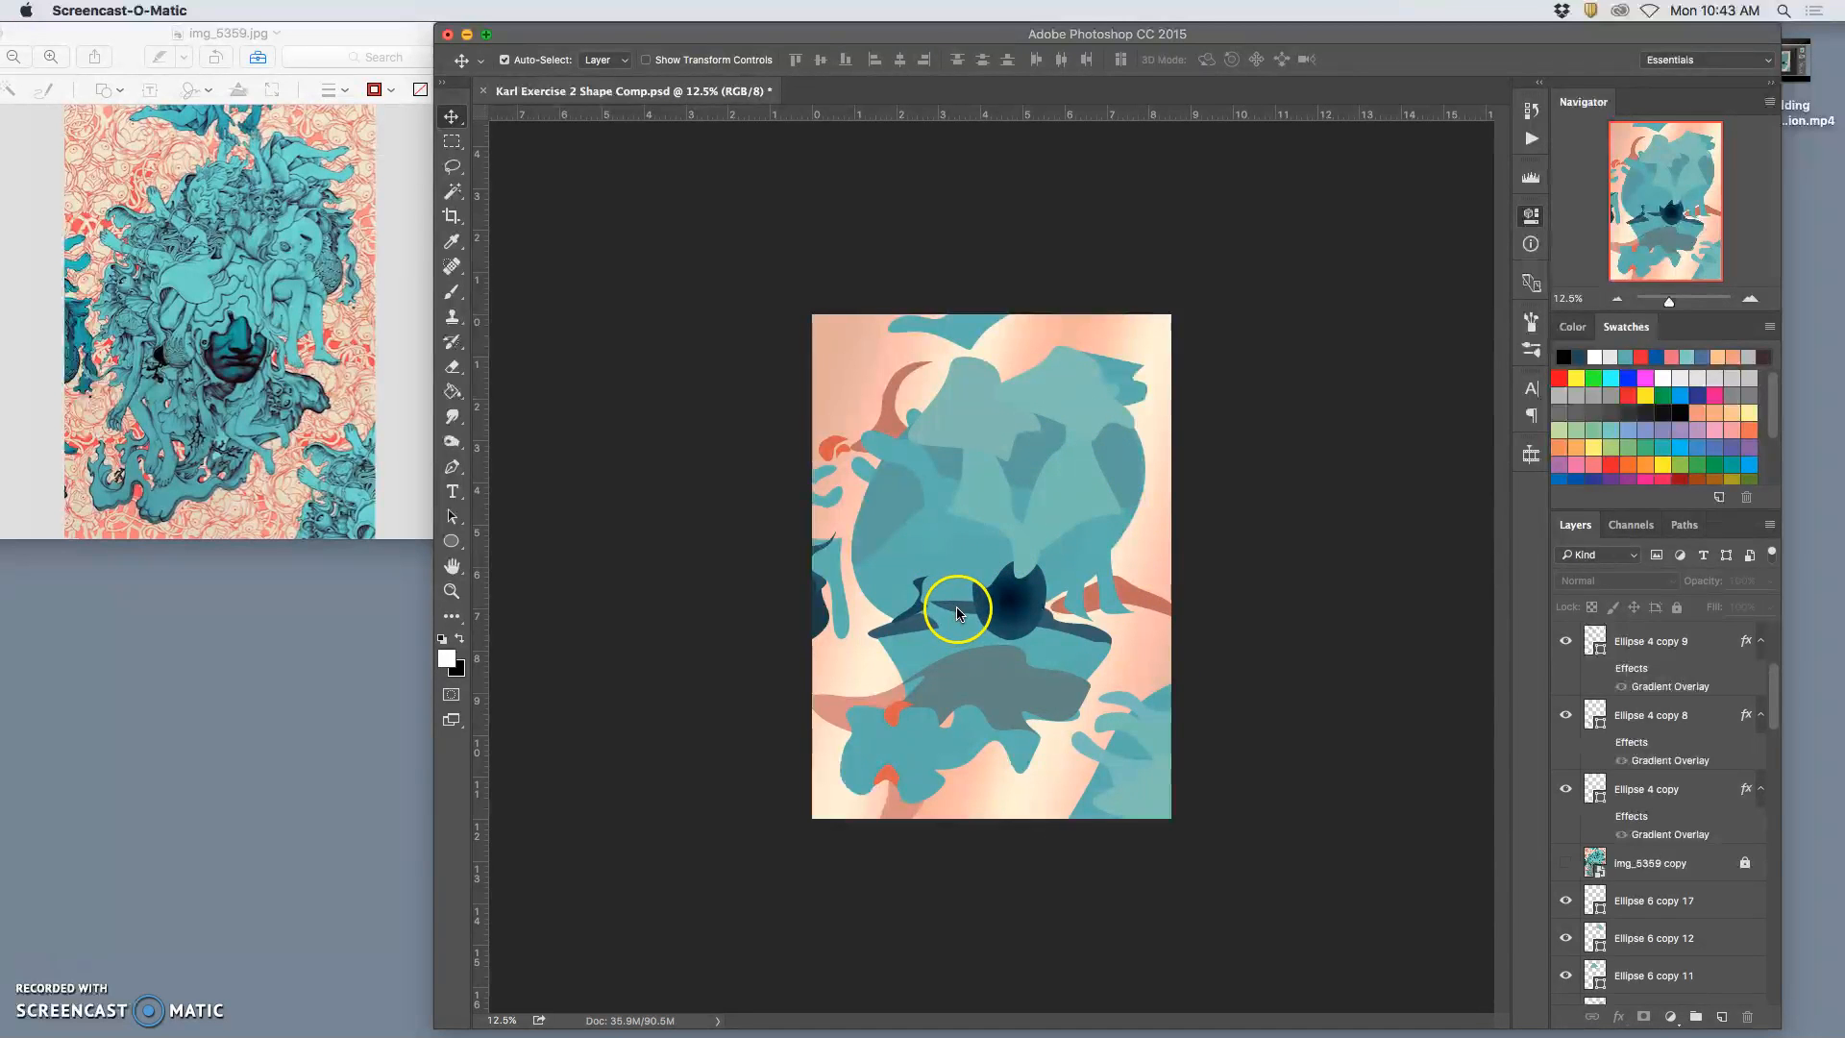
left_click(1011, 615)
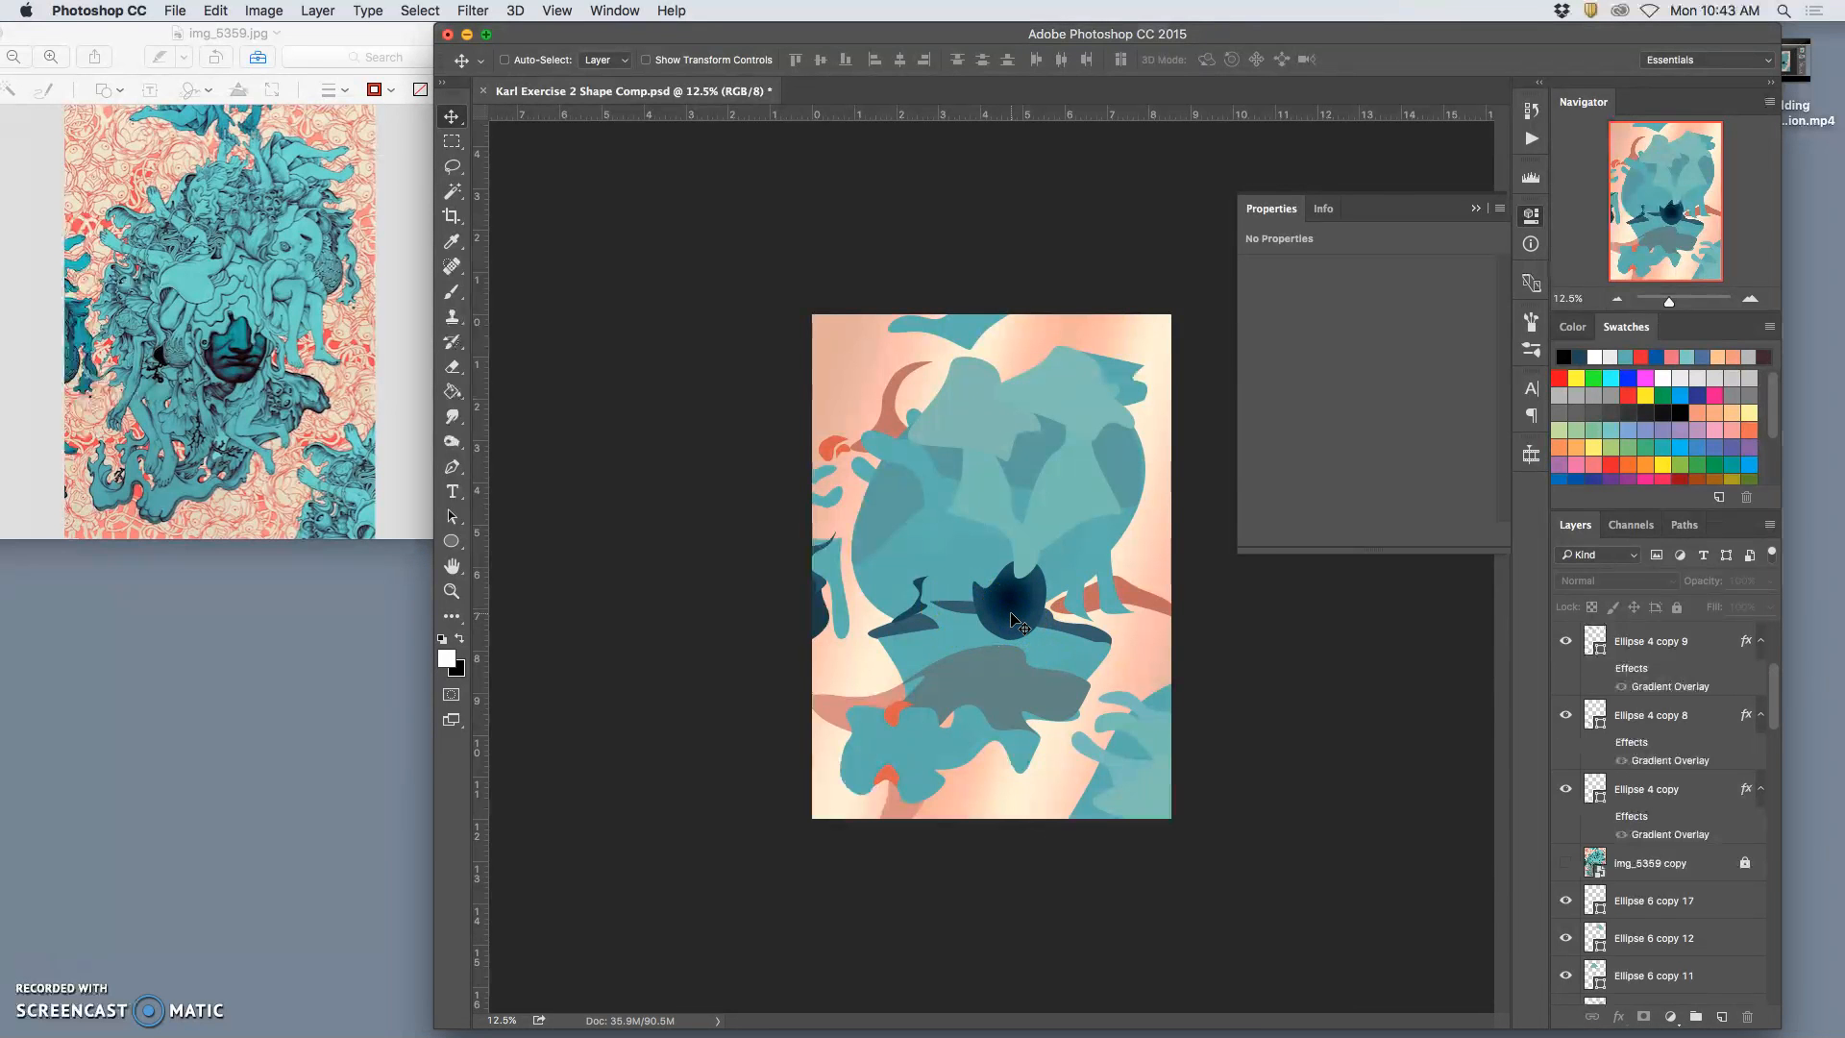
Open the layer style of the dark blue central ellipse and compare it with the gradient overlay off and on
scroll(1011, 615, "up", 3)
left_click(1034, 672, "super")
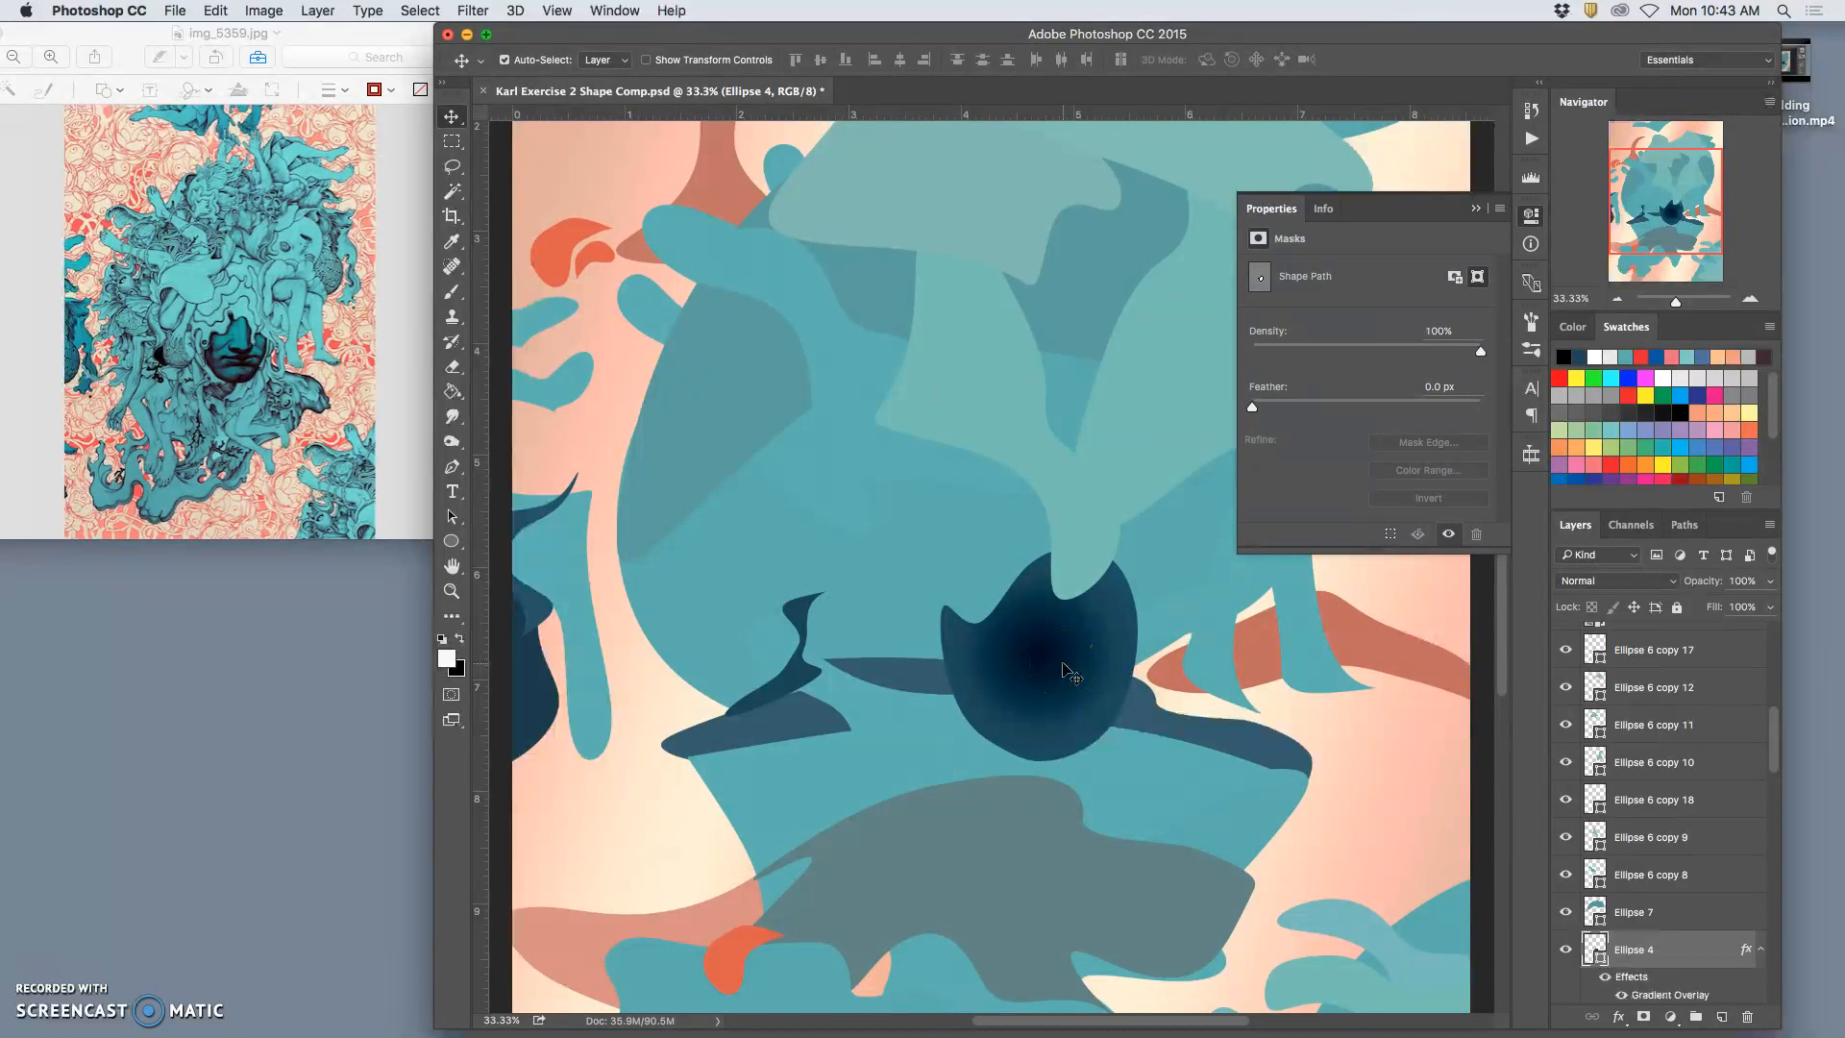
scroll(1677, 951, "down", 4)
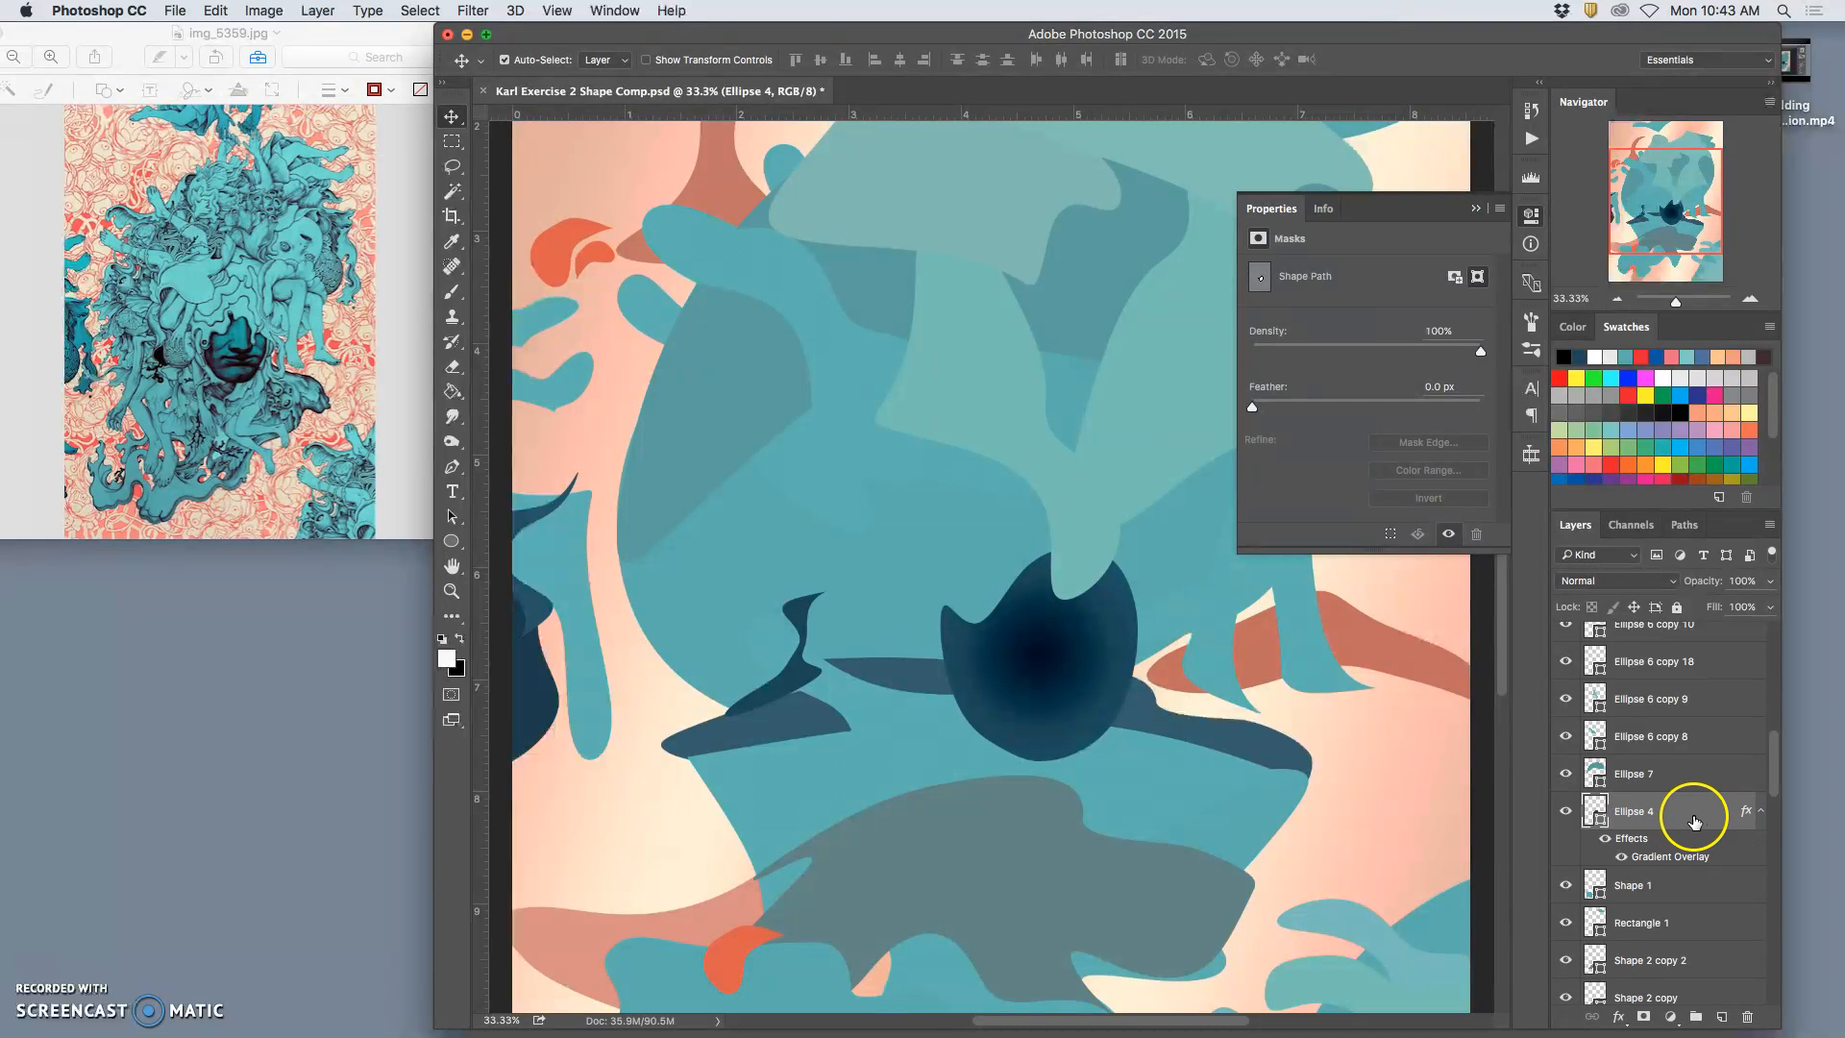
double_click(1686, 812)
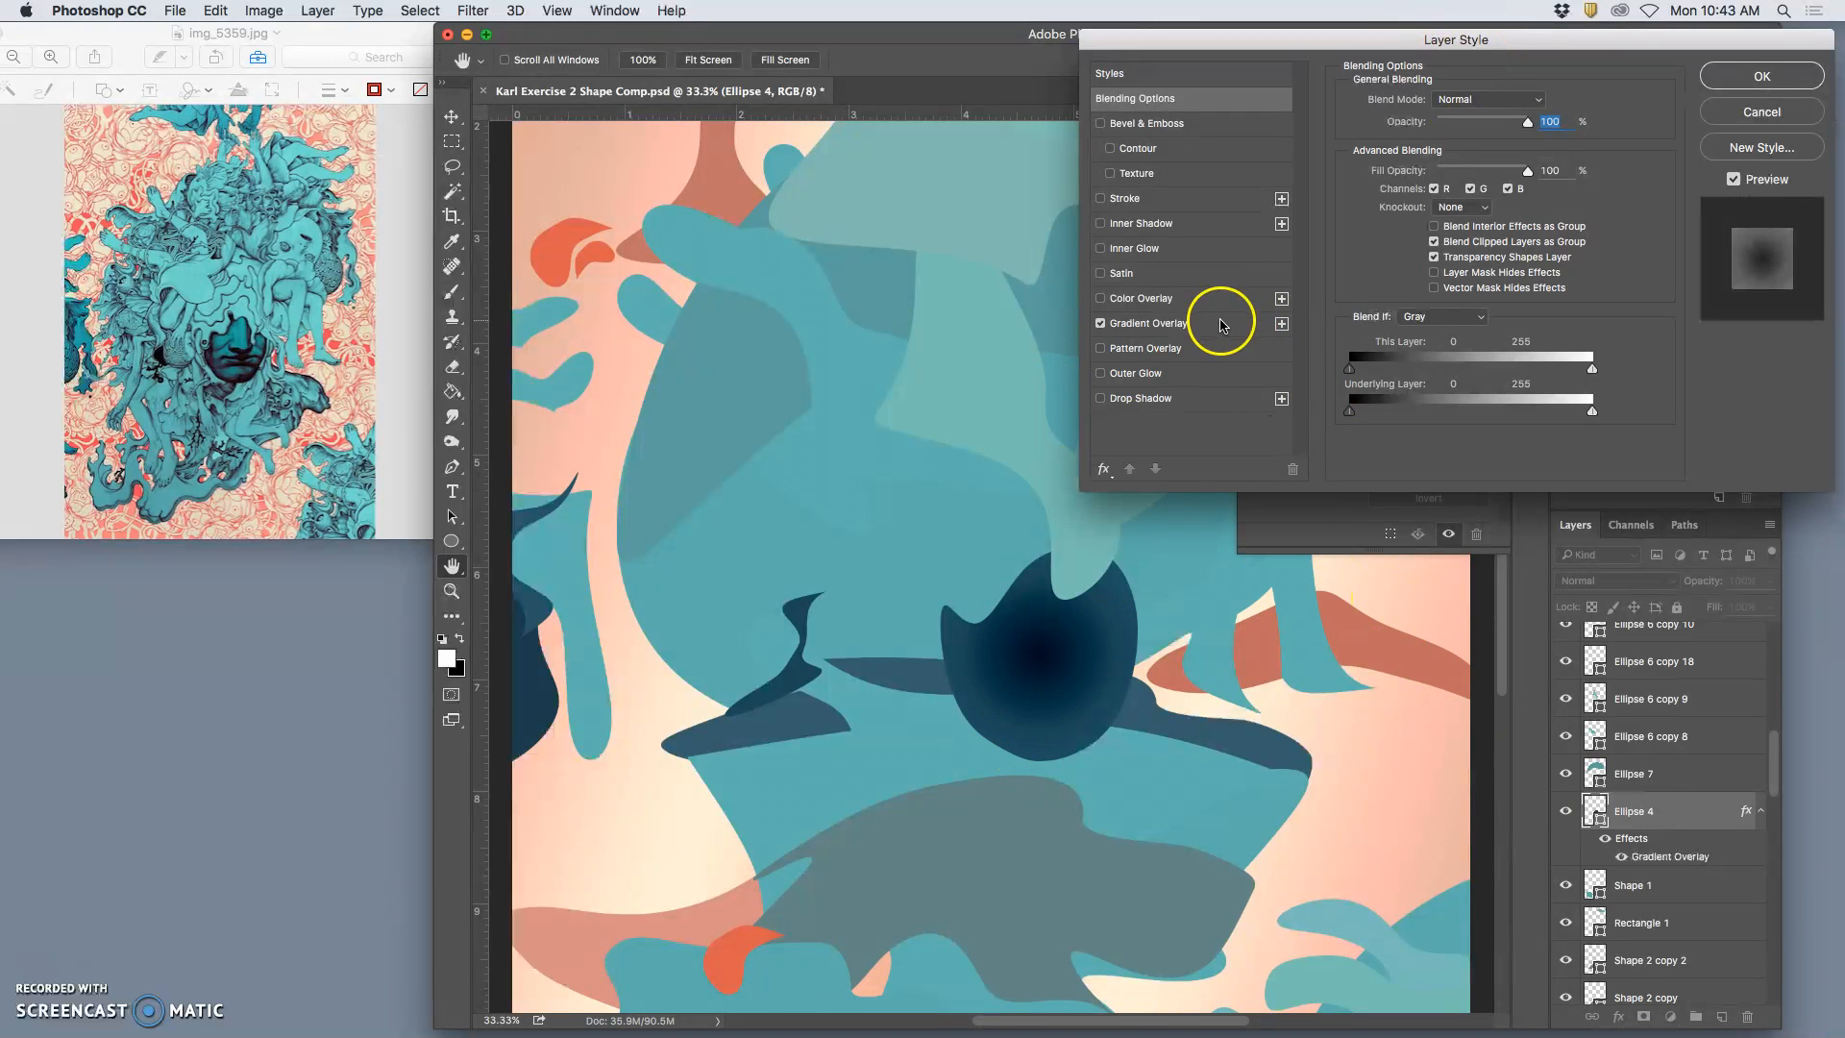
left_click(1100, 323)
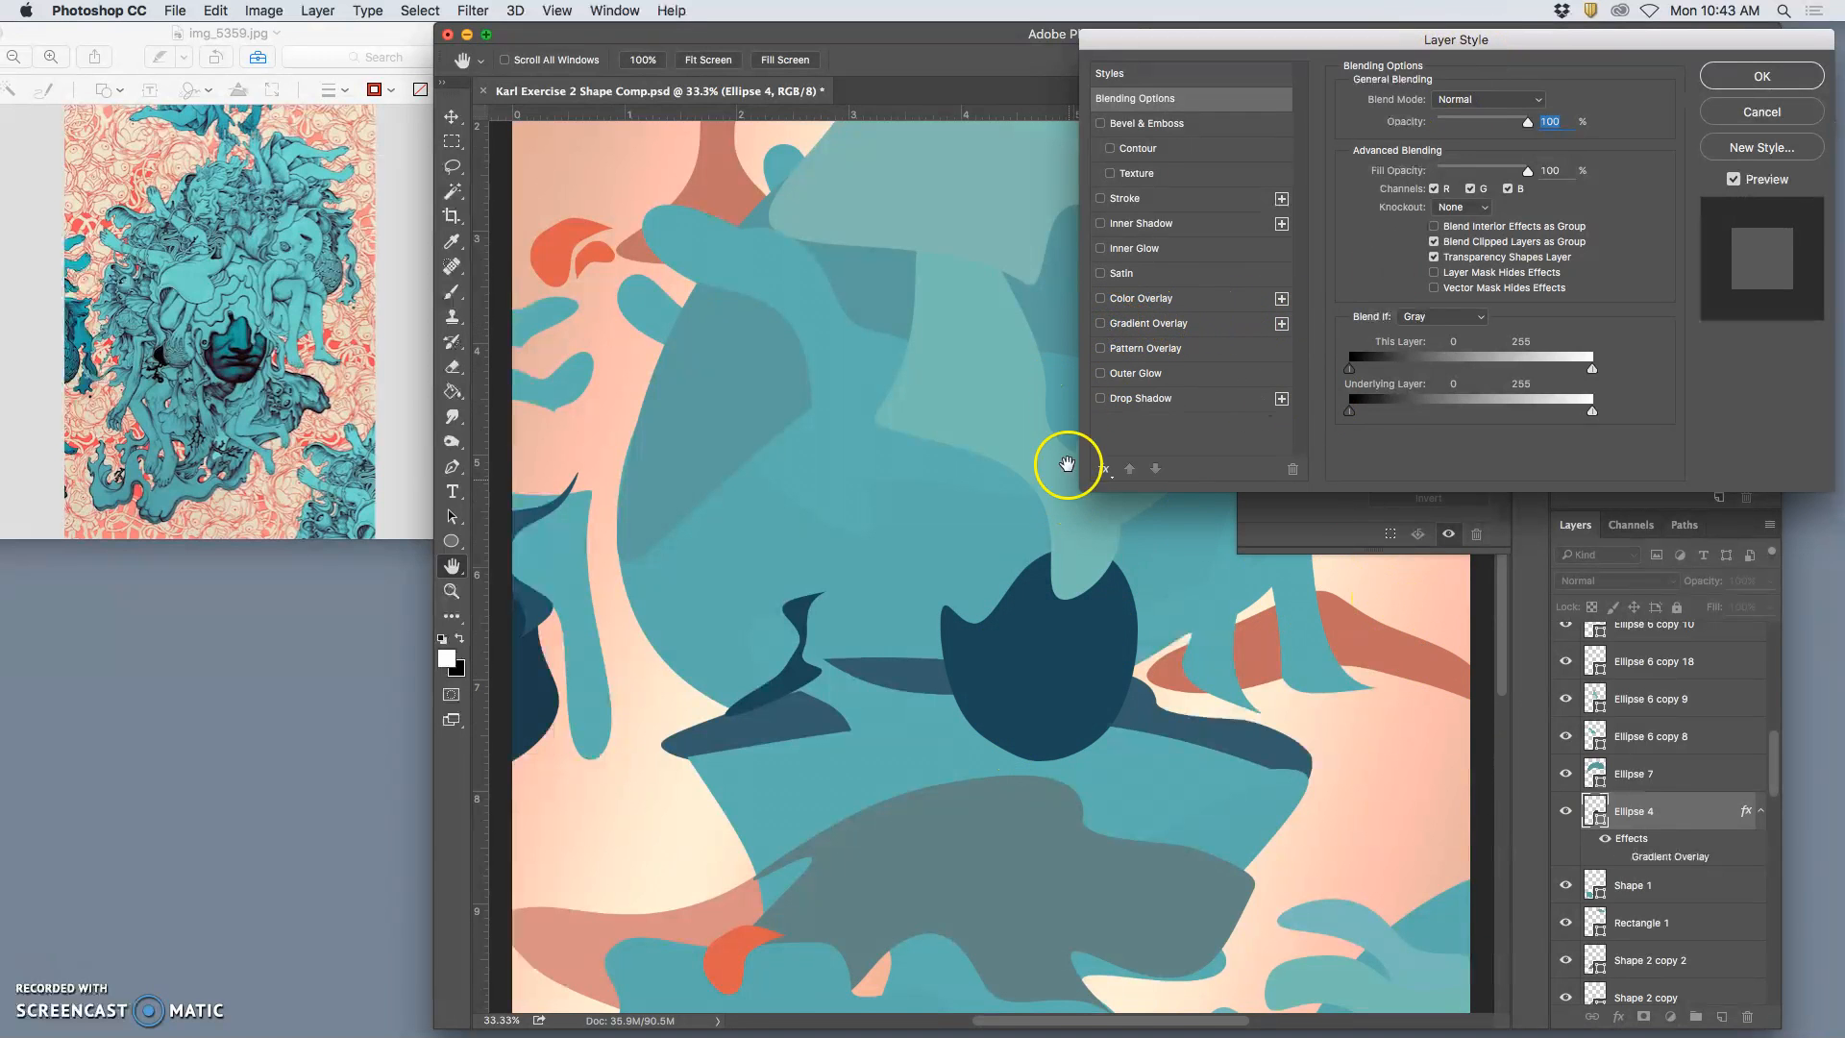
left_click(1100, 323)
Reverse the central ellipse's radial gradient overlay and set its opacity to 15%
left_click(1216, 324)
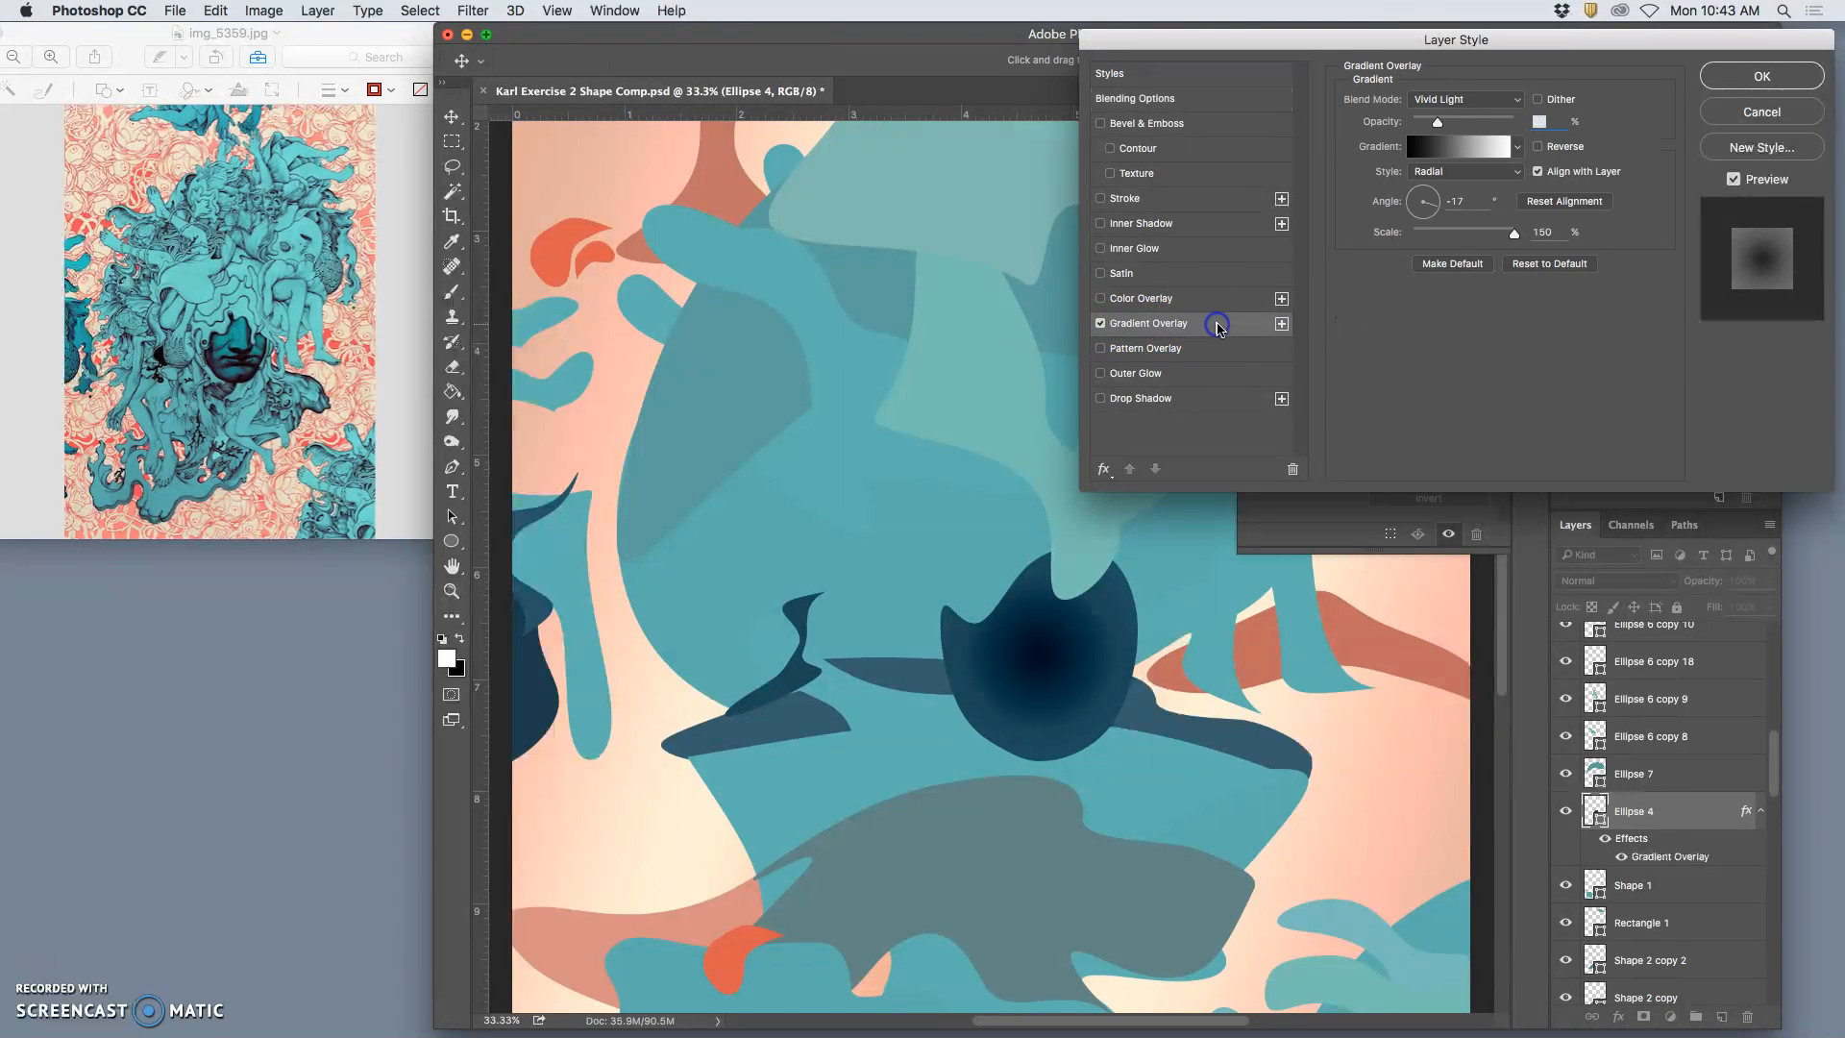
left_click_drag(1054, 670, 1037, 653)
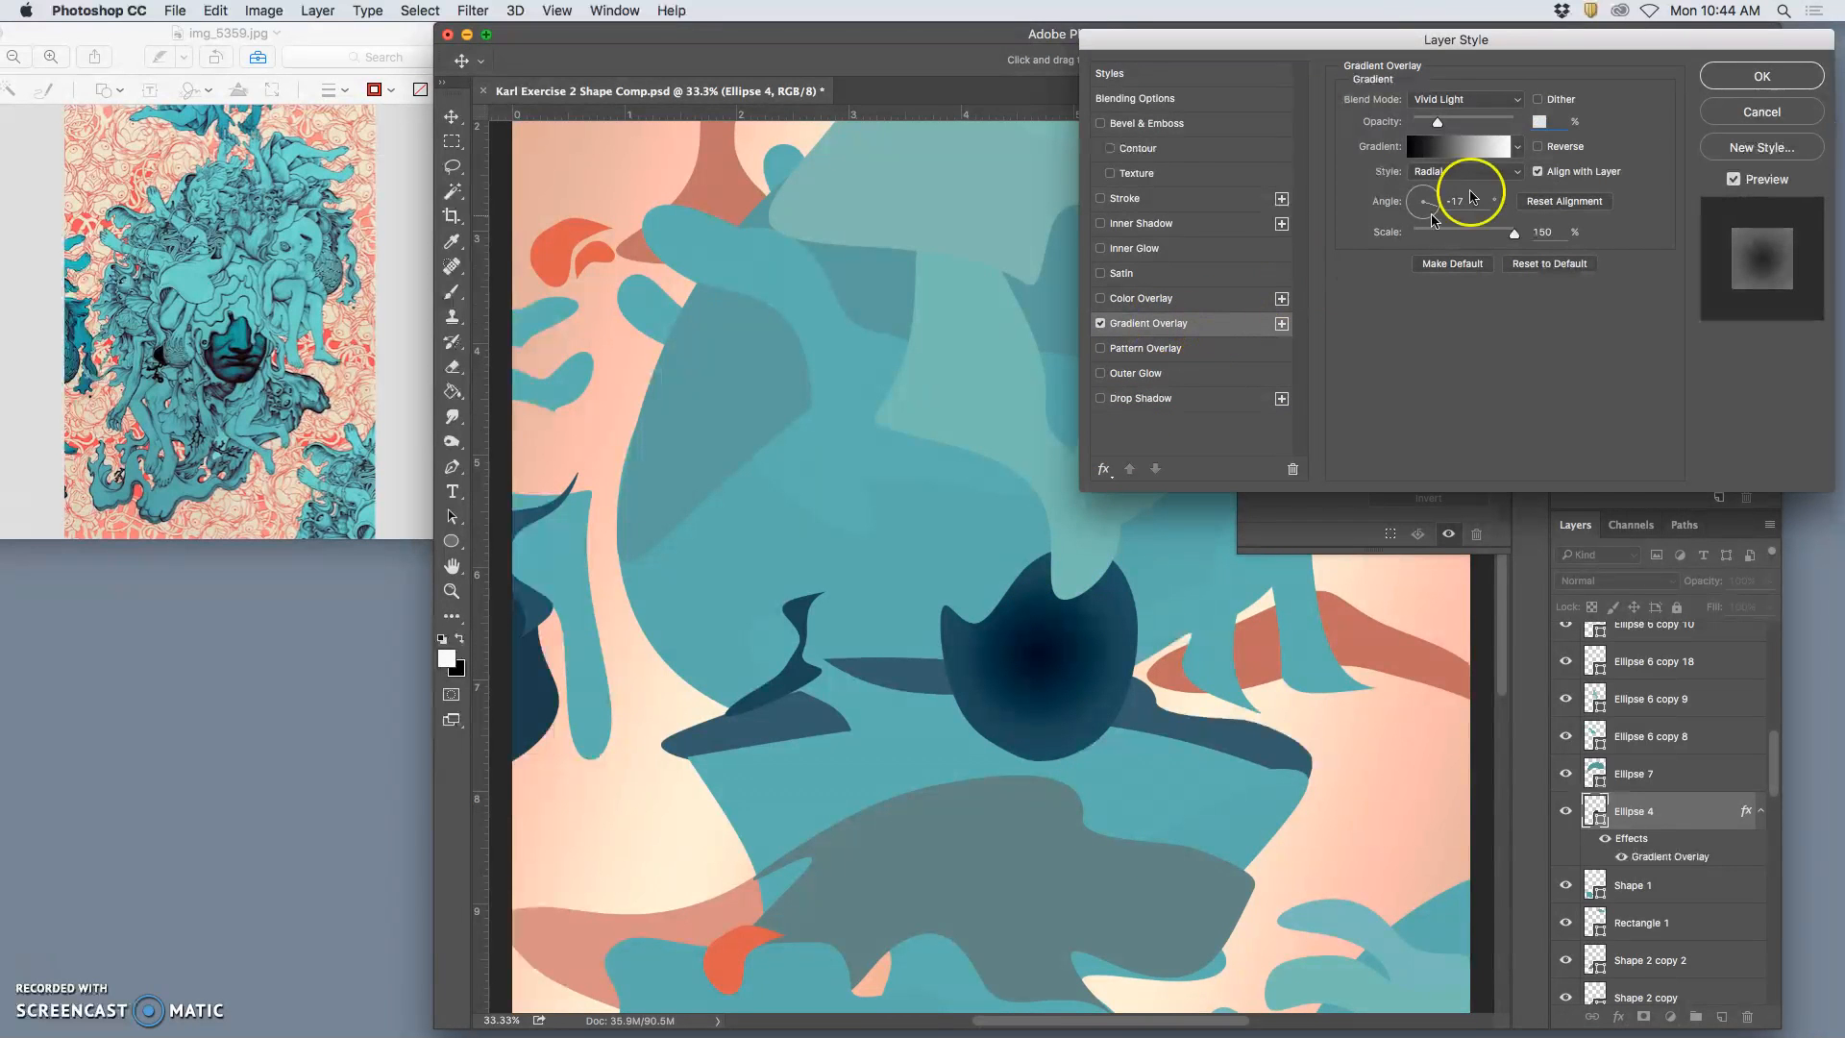
left_click(1537, 147)
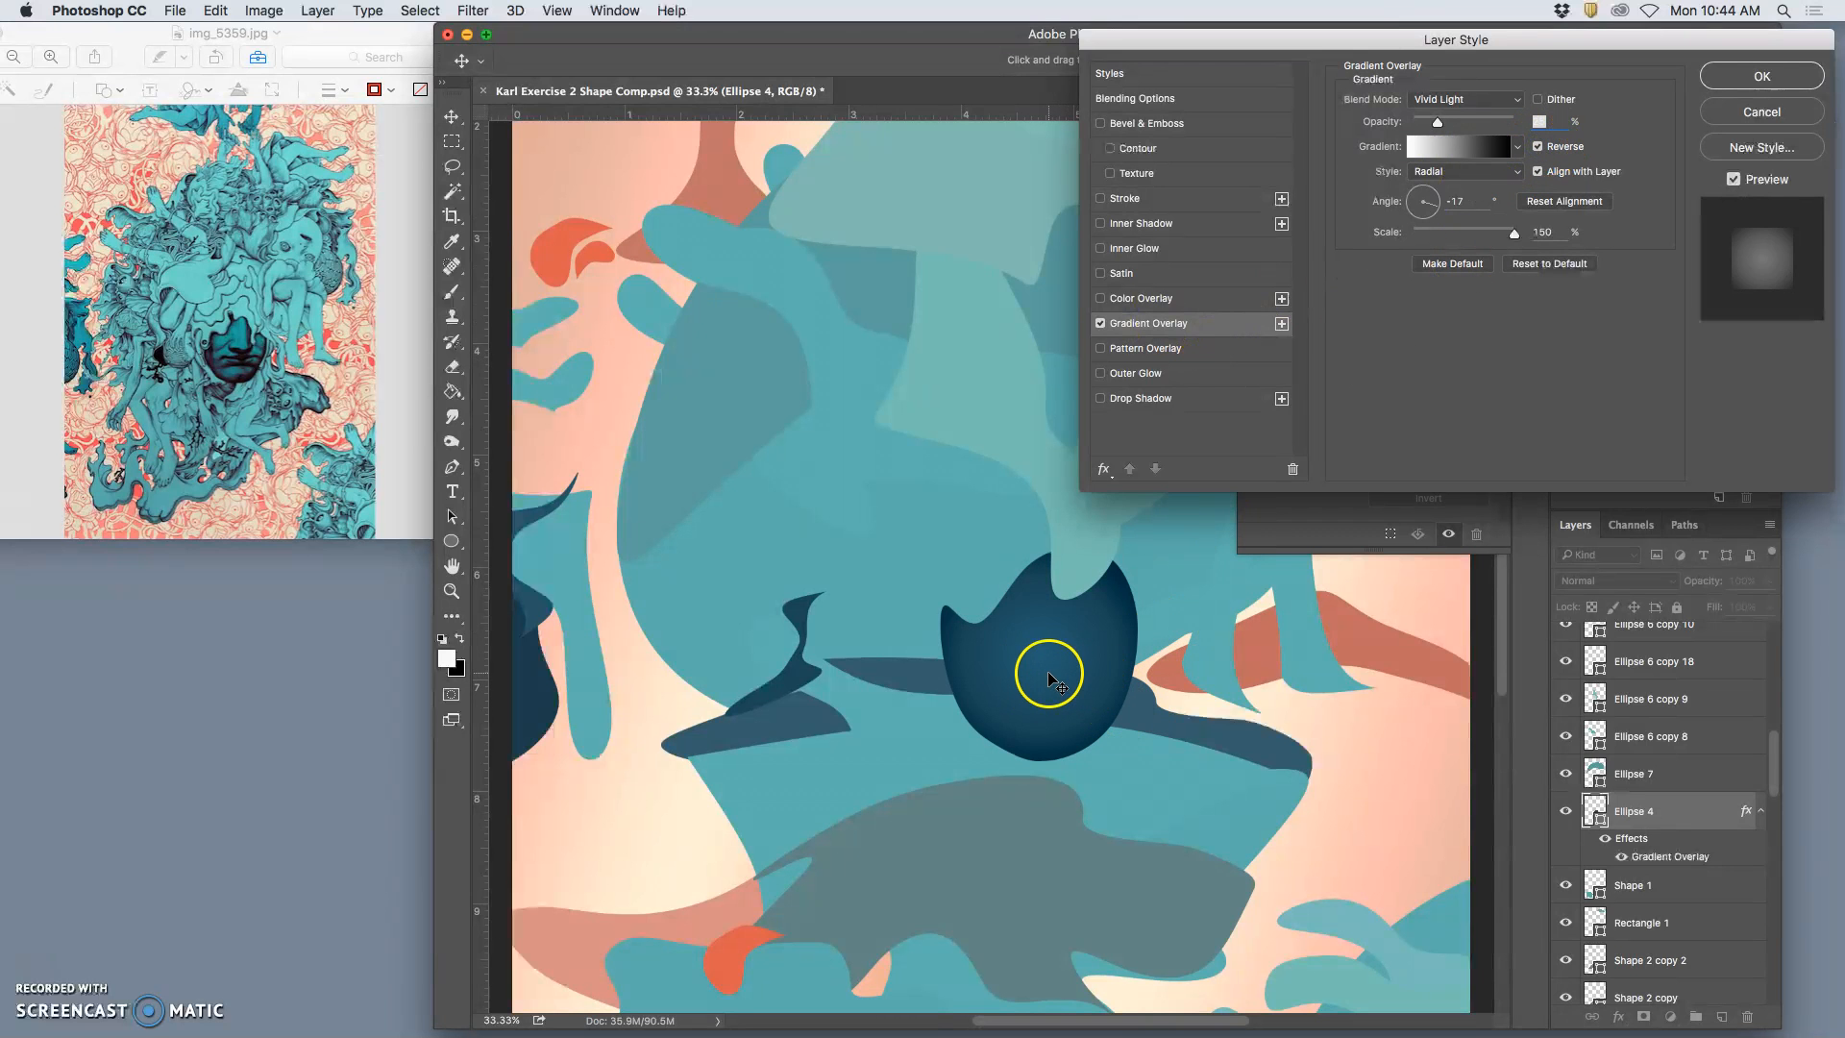
mouse_move(1438, 122)
left_mouse_down()
mouse_move(1456, 125)
mouse_move(1439, 125)
left_mouse_up()
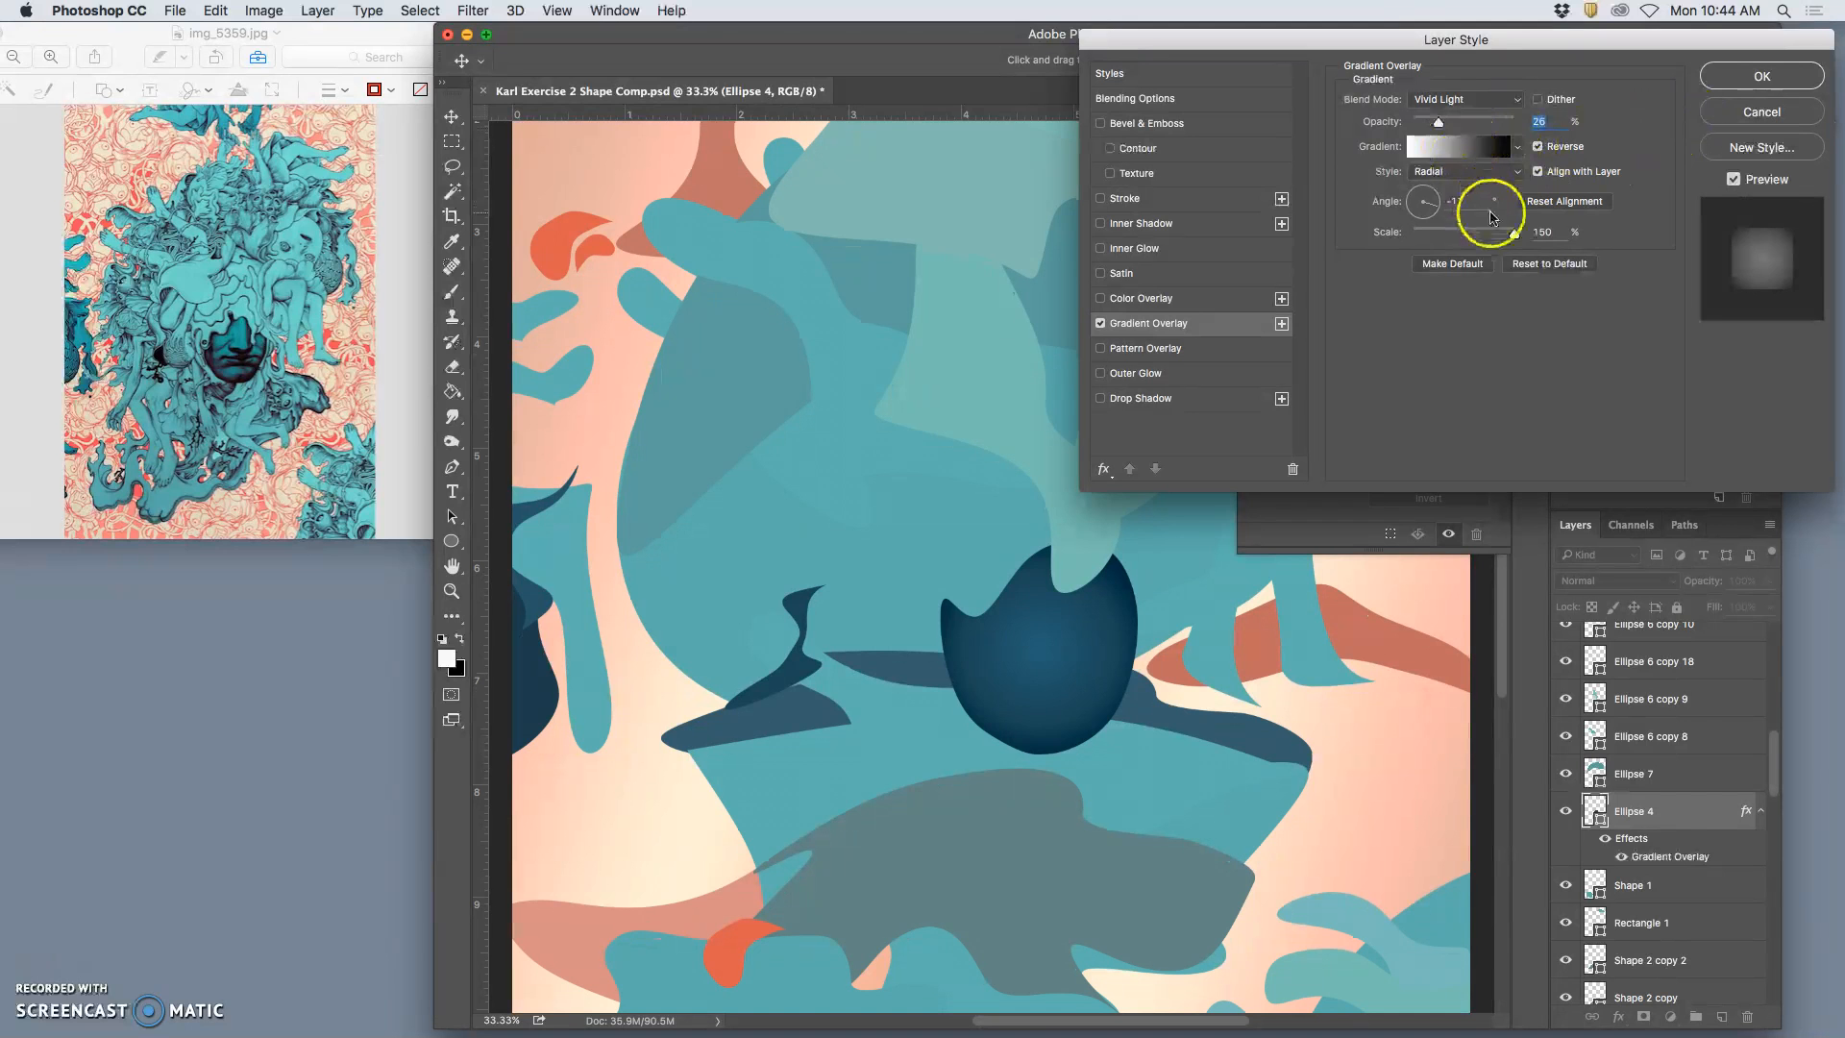
left_click(1537, 233)
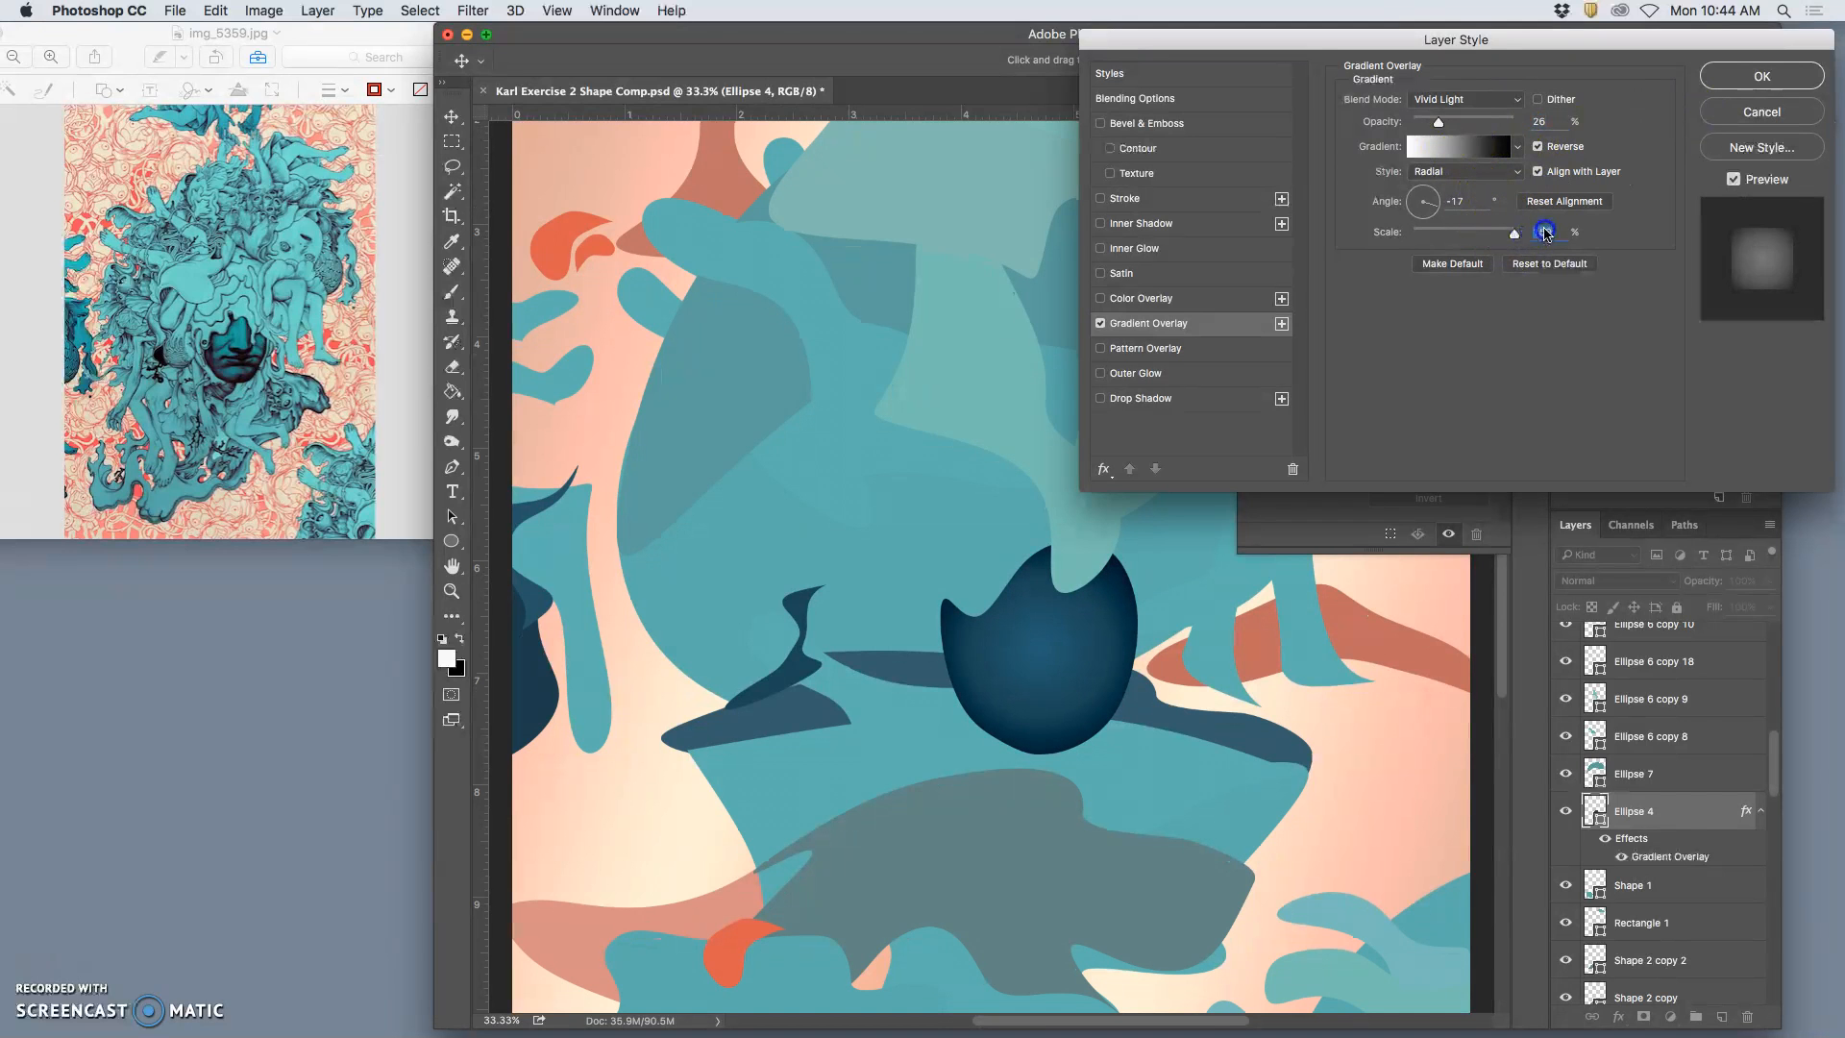
left_click_drag(1439, 122, 1428, 125)
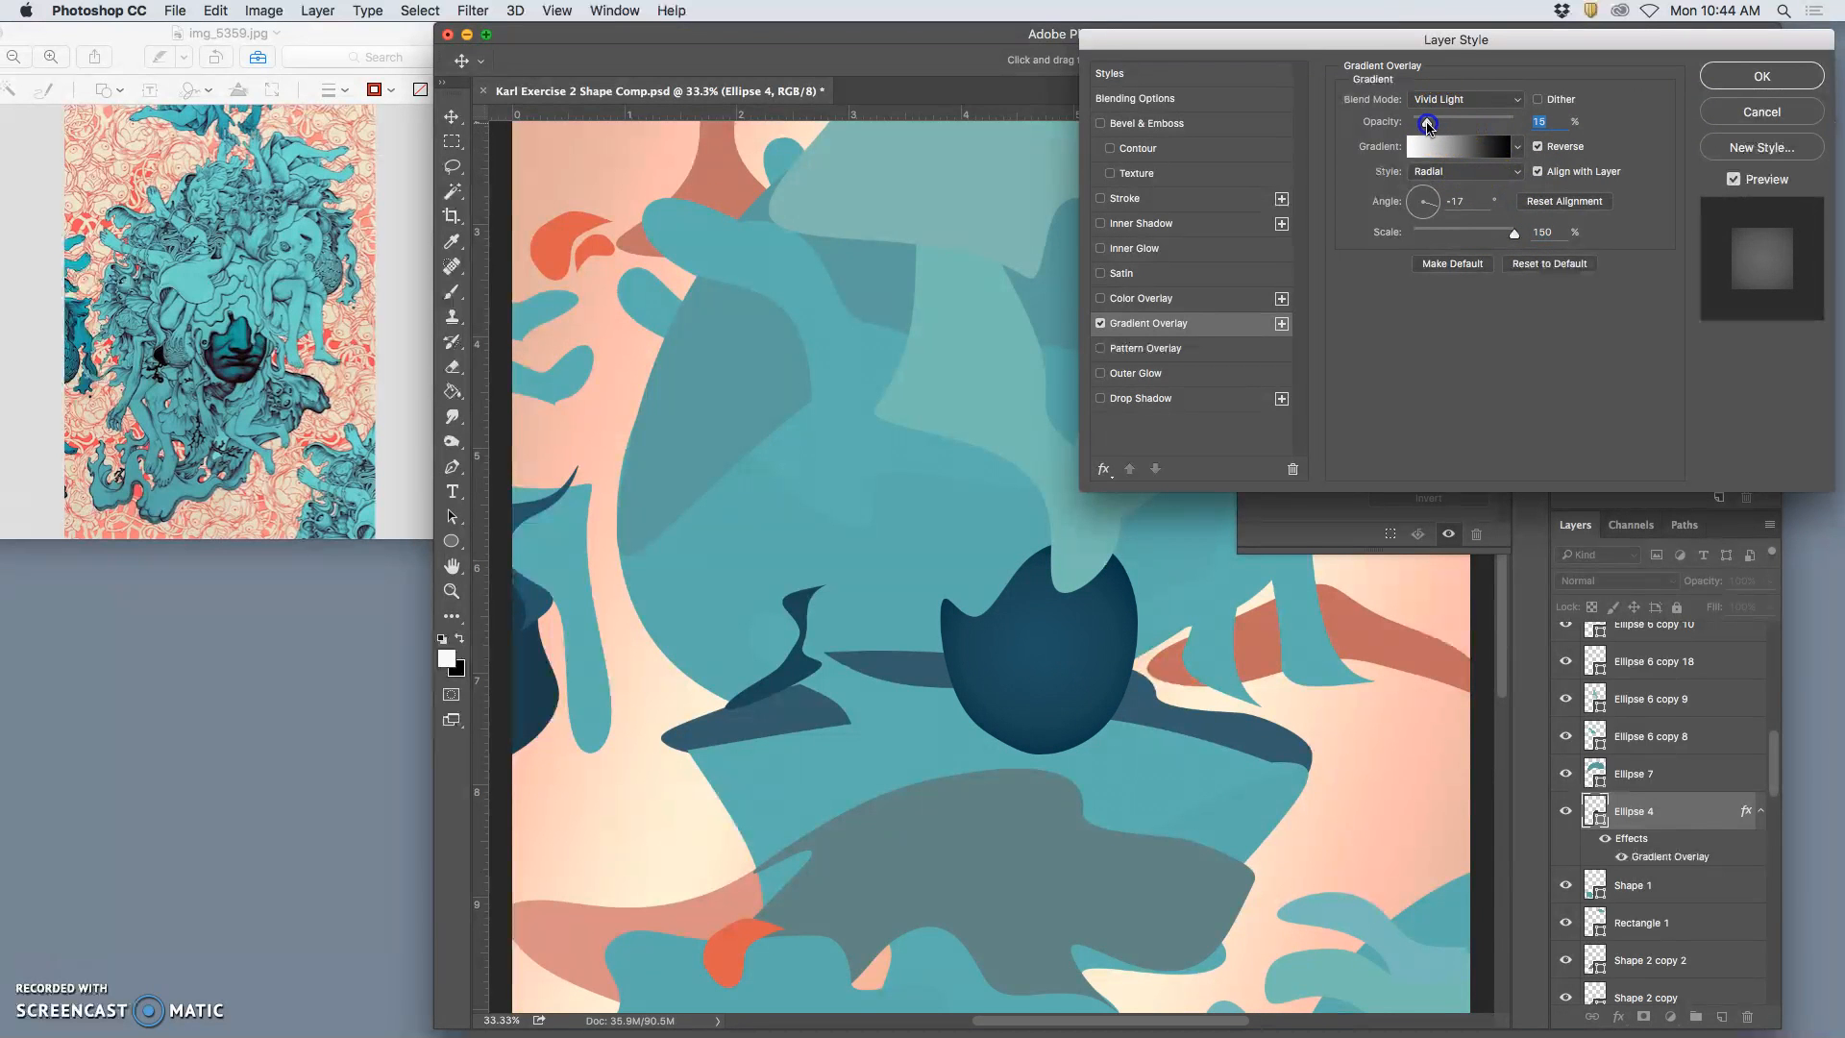
Add white colour stops around 61% in the central ellipse's overlay gradient and apply it with opacity just over 20%
left_click(1451, 148)
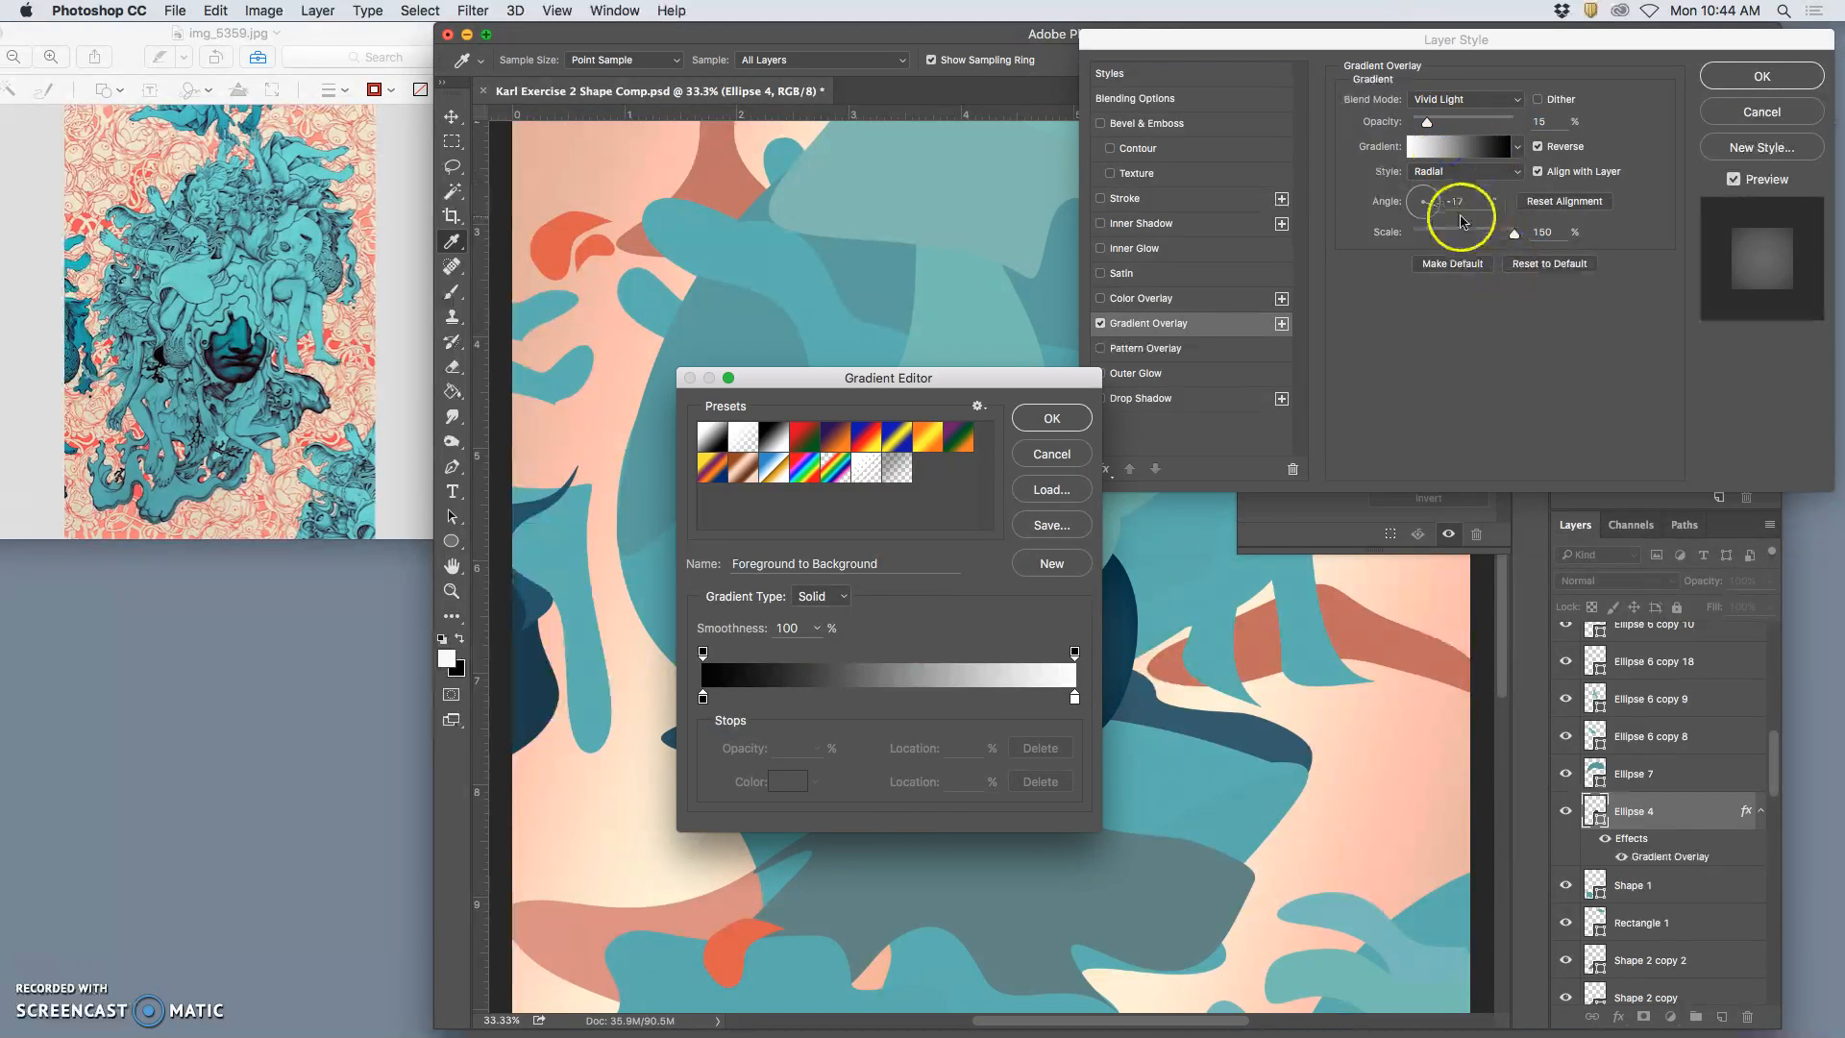
left_click_drag(972, 378, 589, 395)
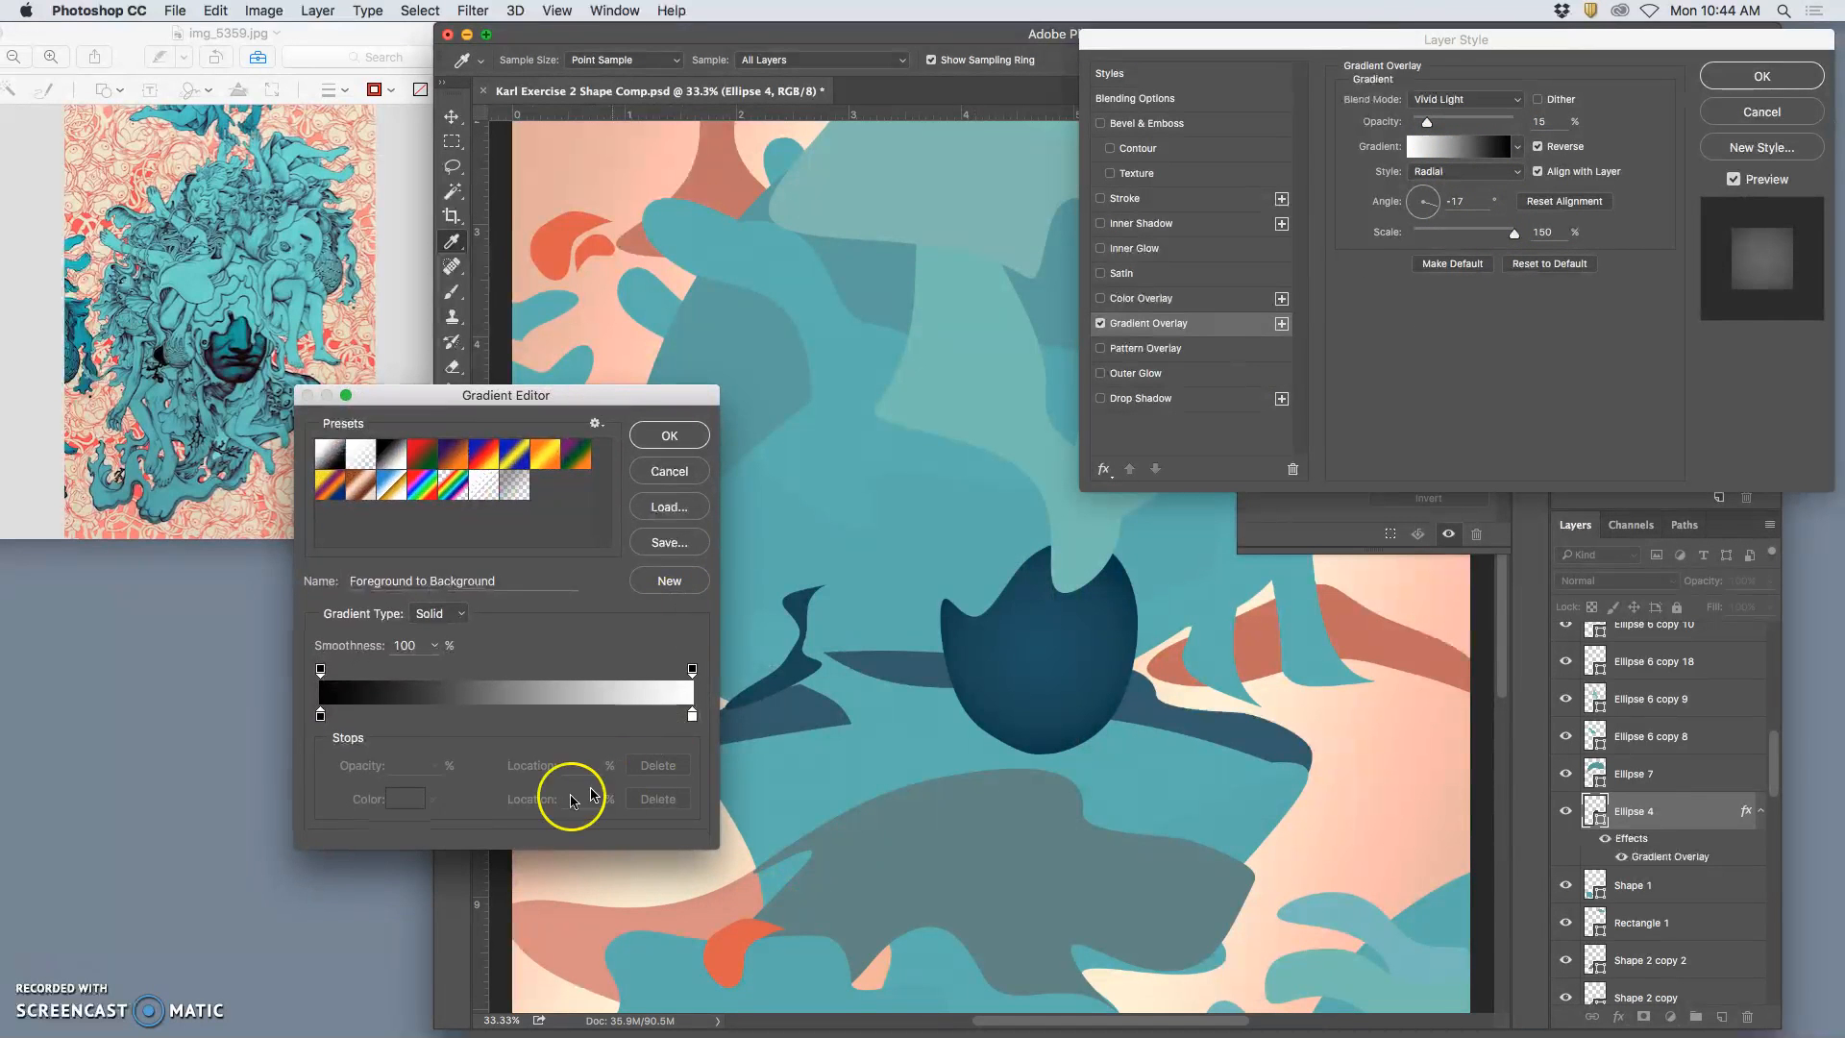
left_click(332, 712)
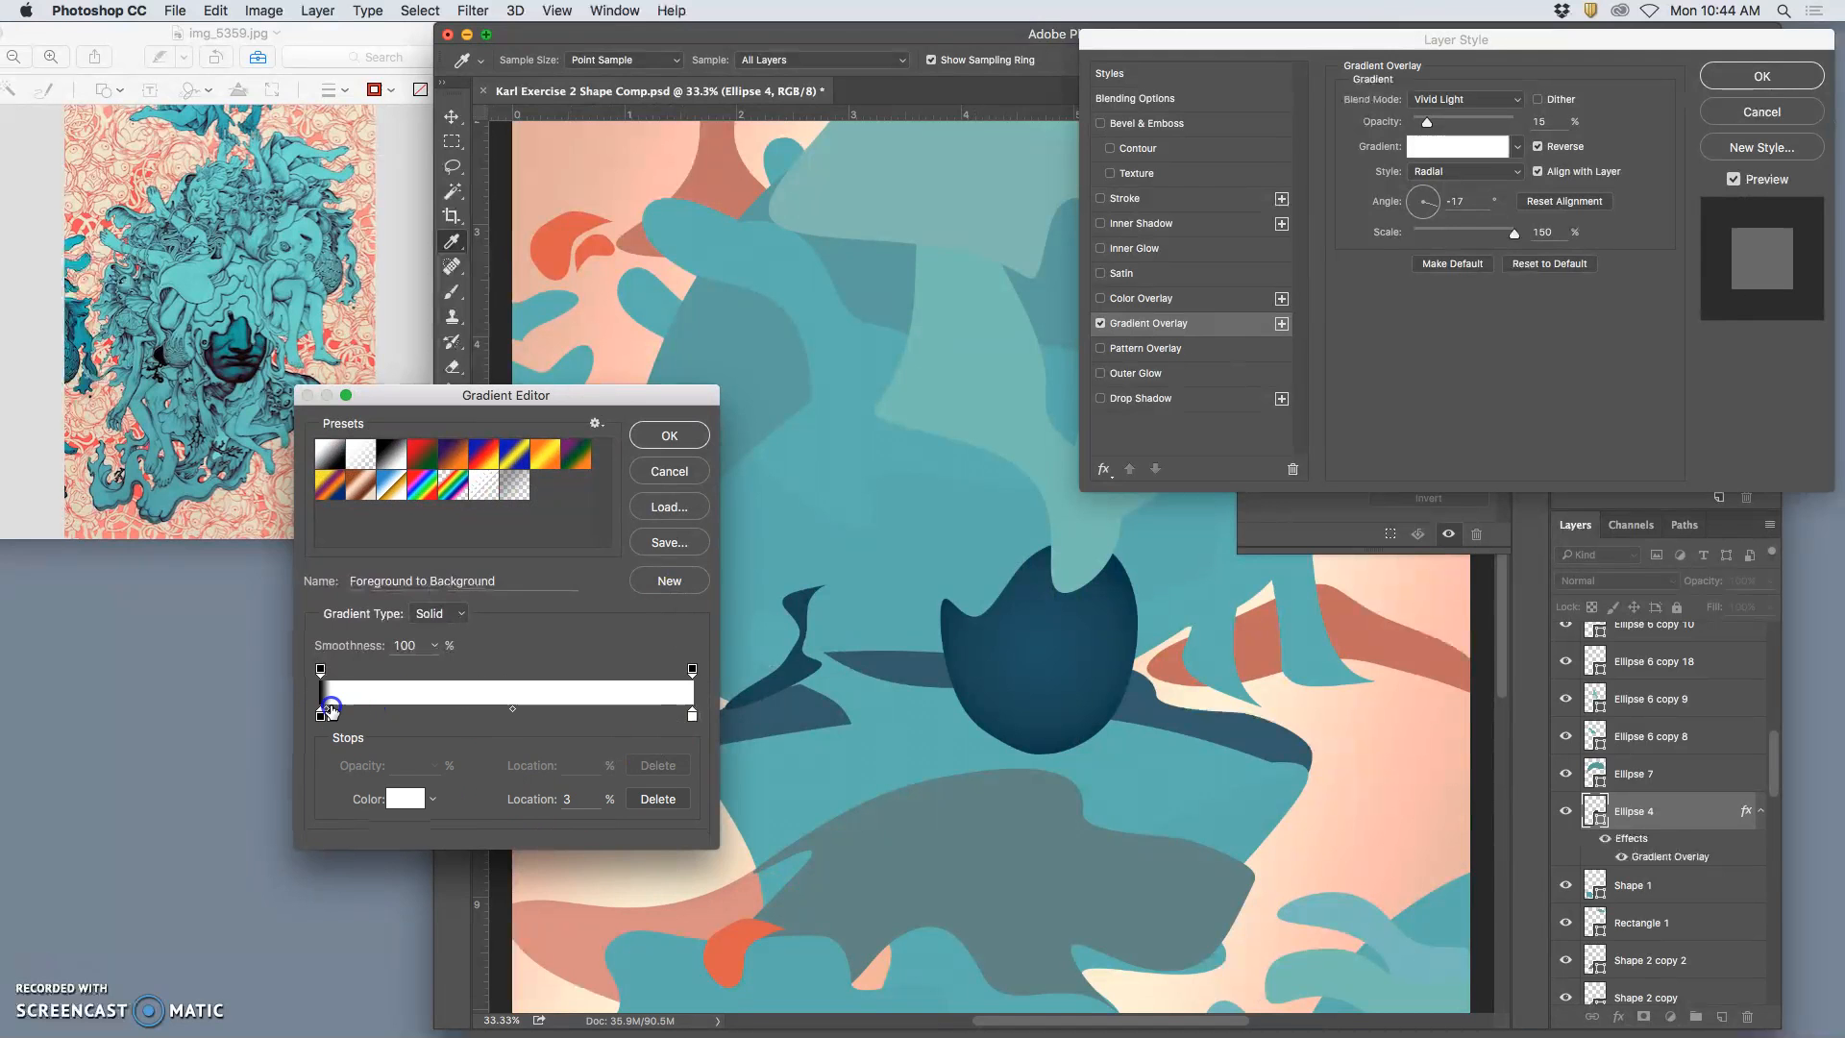
left_click_drag(346, 711, 540, 721)
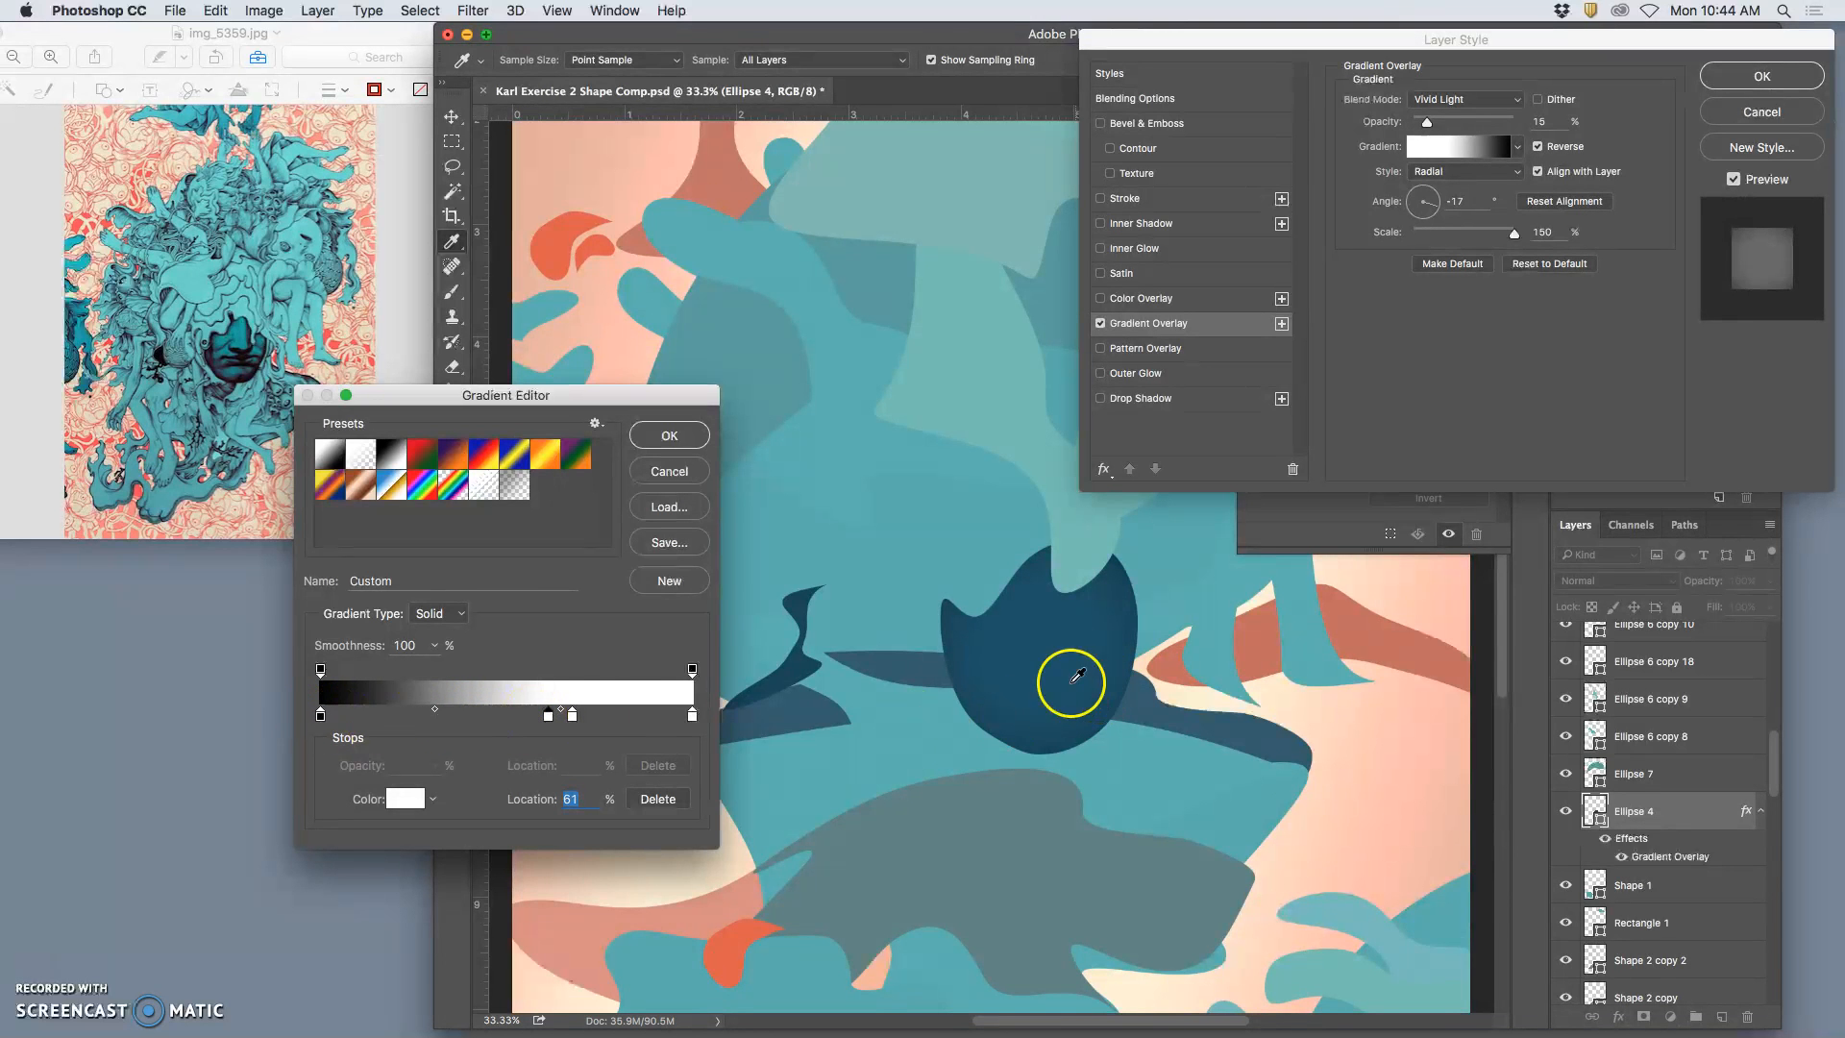
left_click(670, 435)
left_click_drag(1438, 126, 1432, 127)
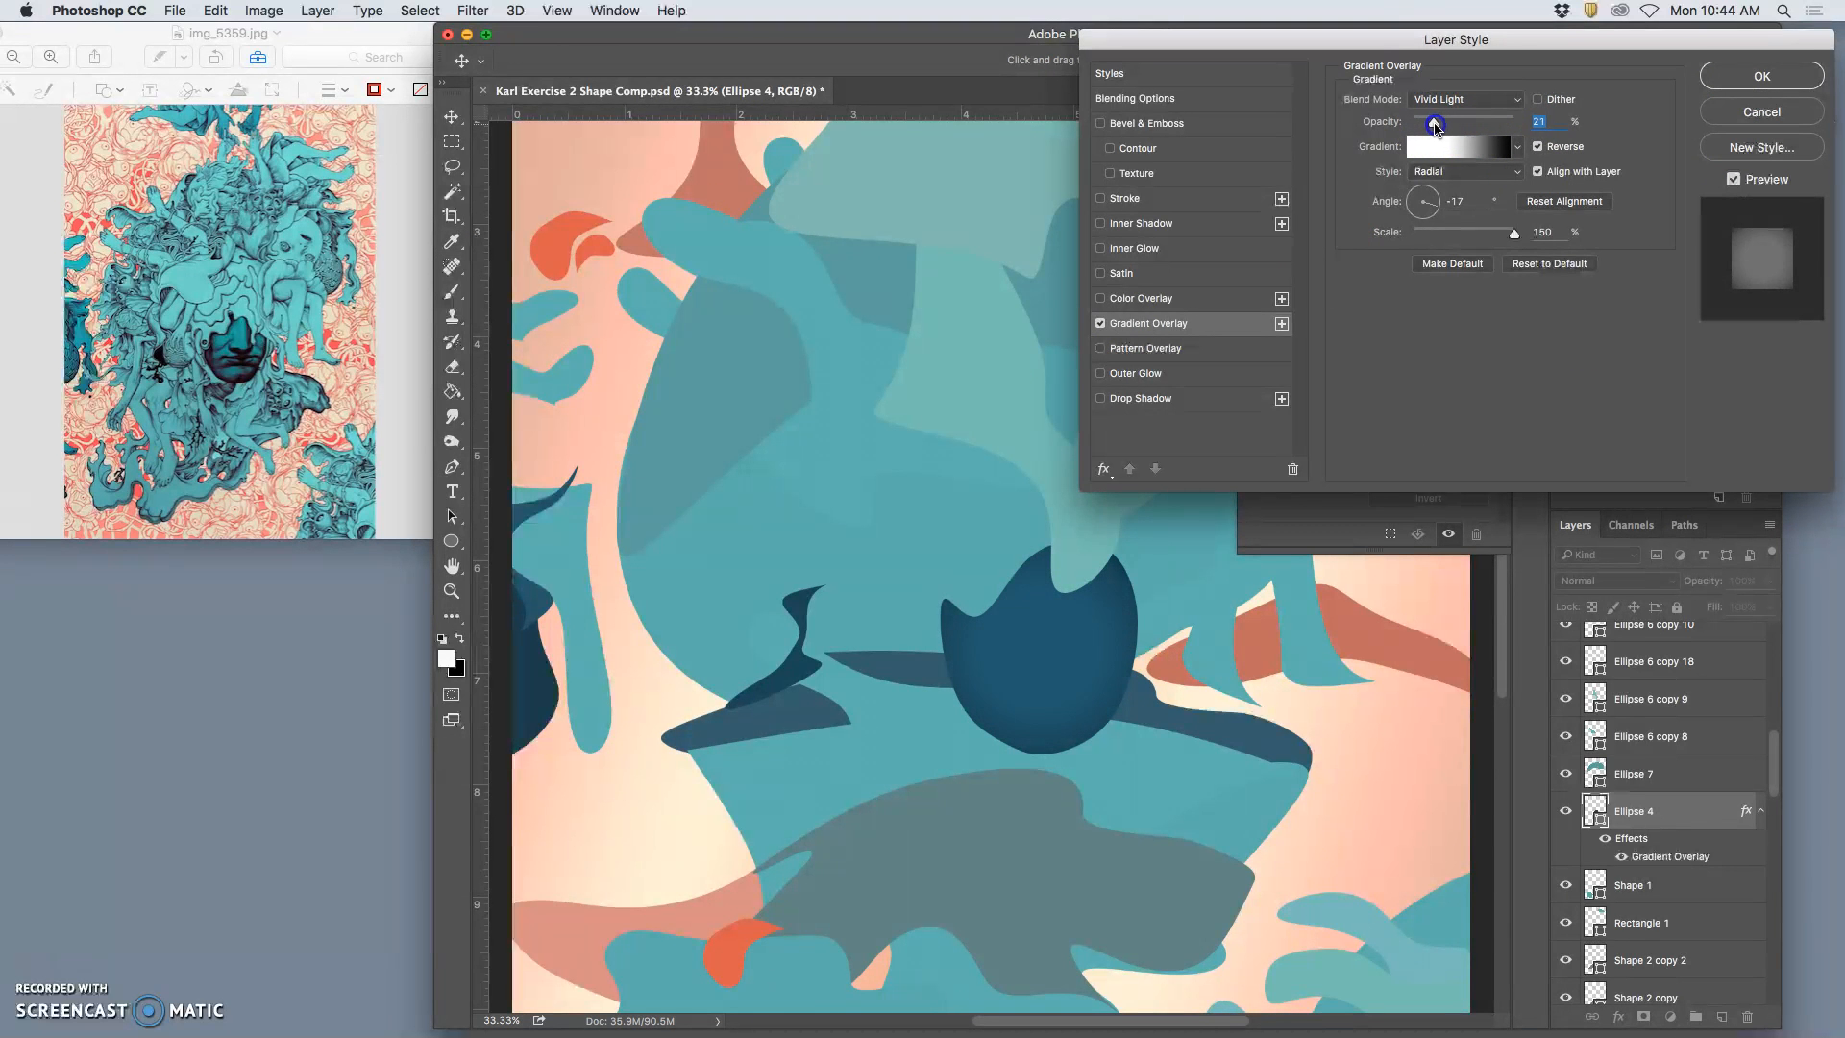
left_click(1761, 79)
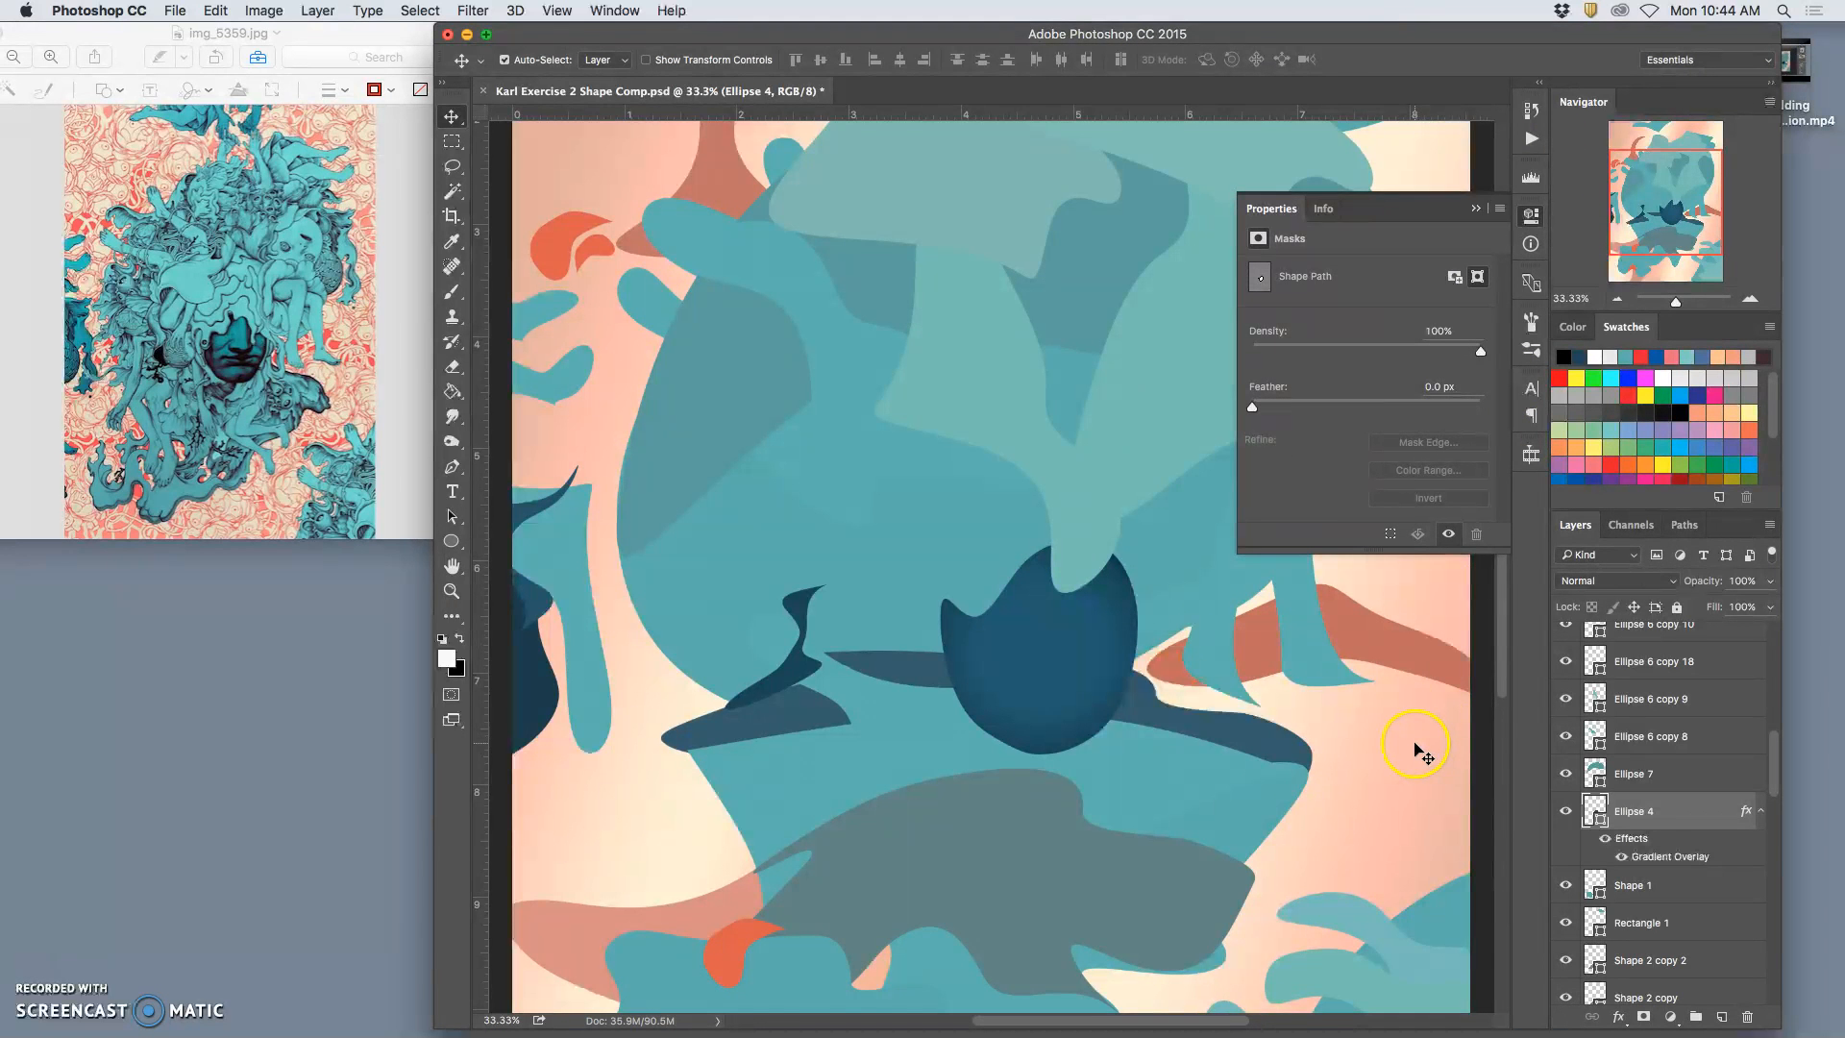
Enable a gradient overlay on the large teal head shape, Ellipse 7
key("super+minus")
key("super+minus")
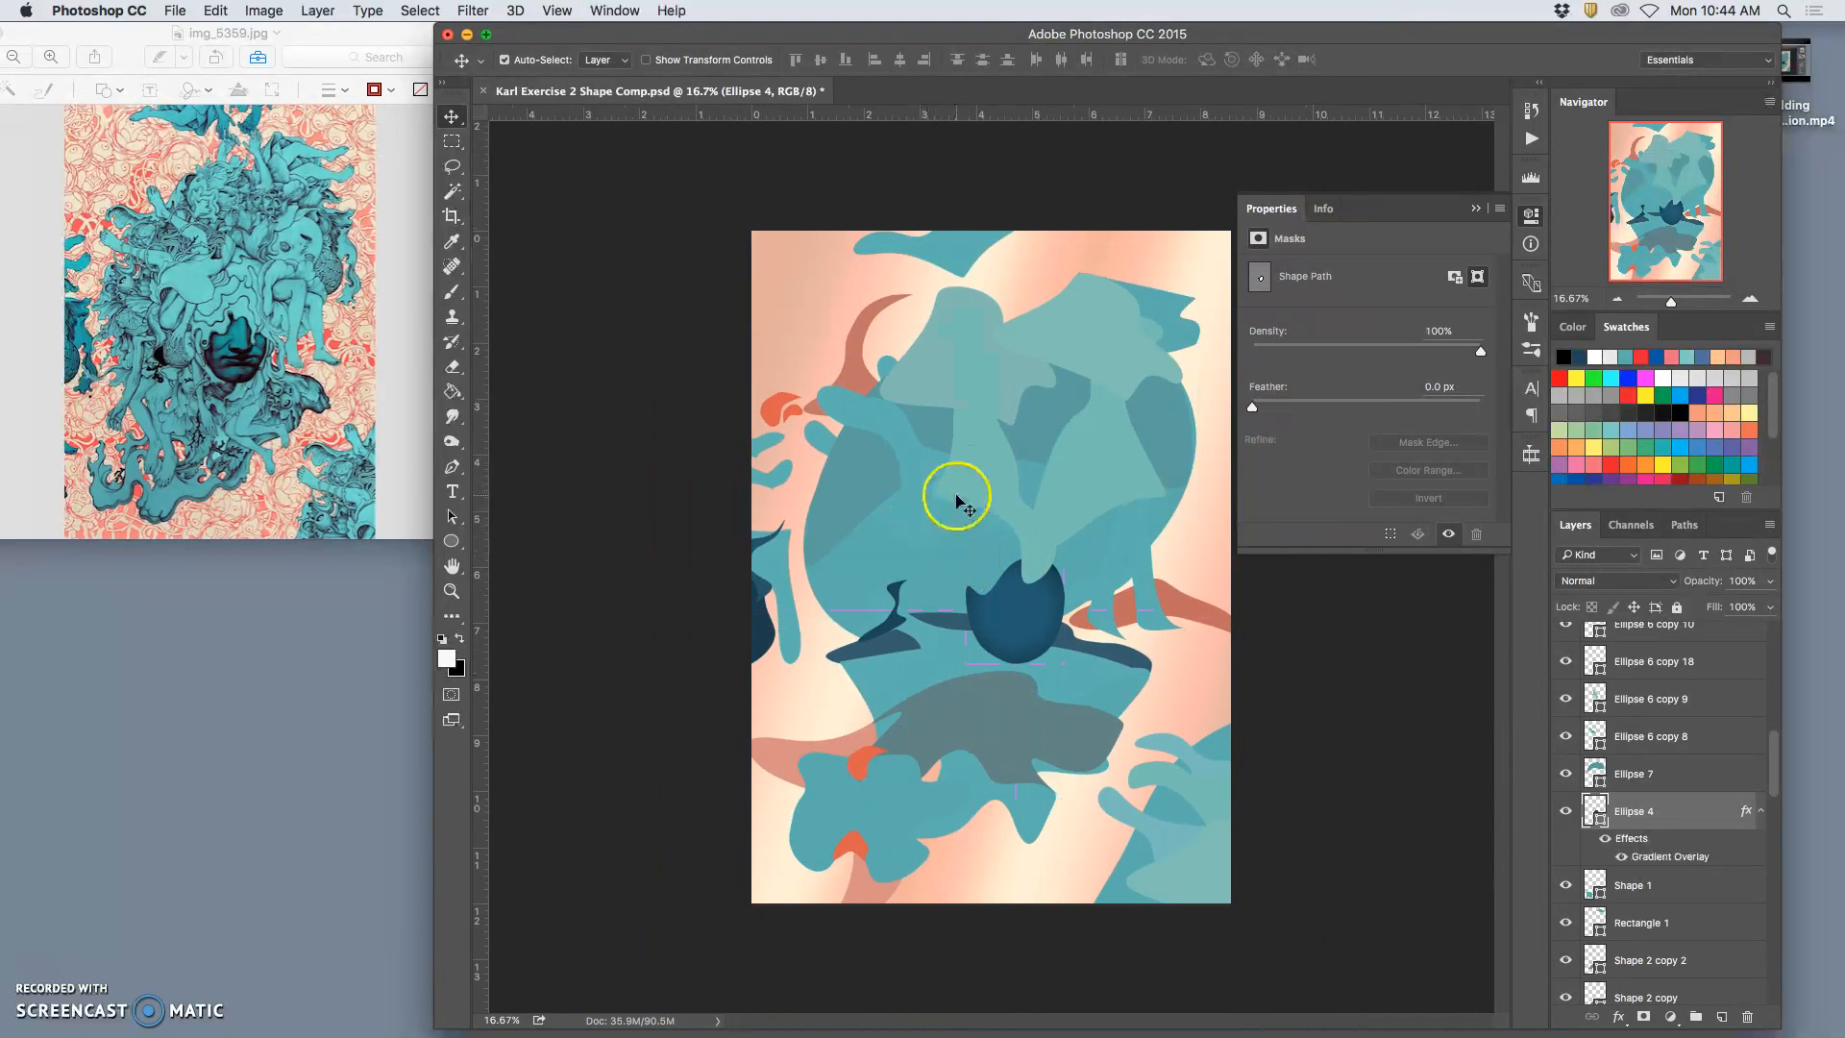
left_click(858, 480)
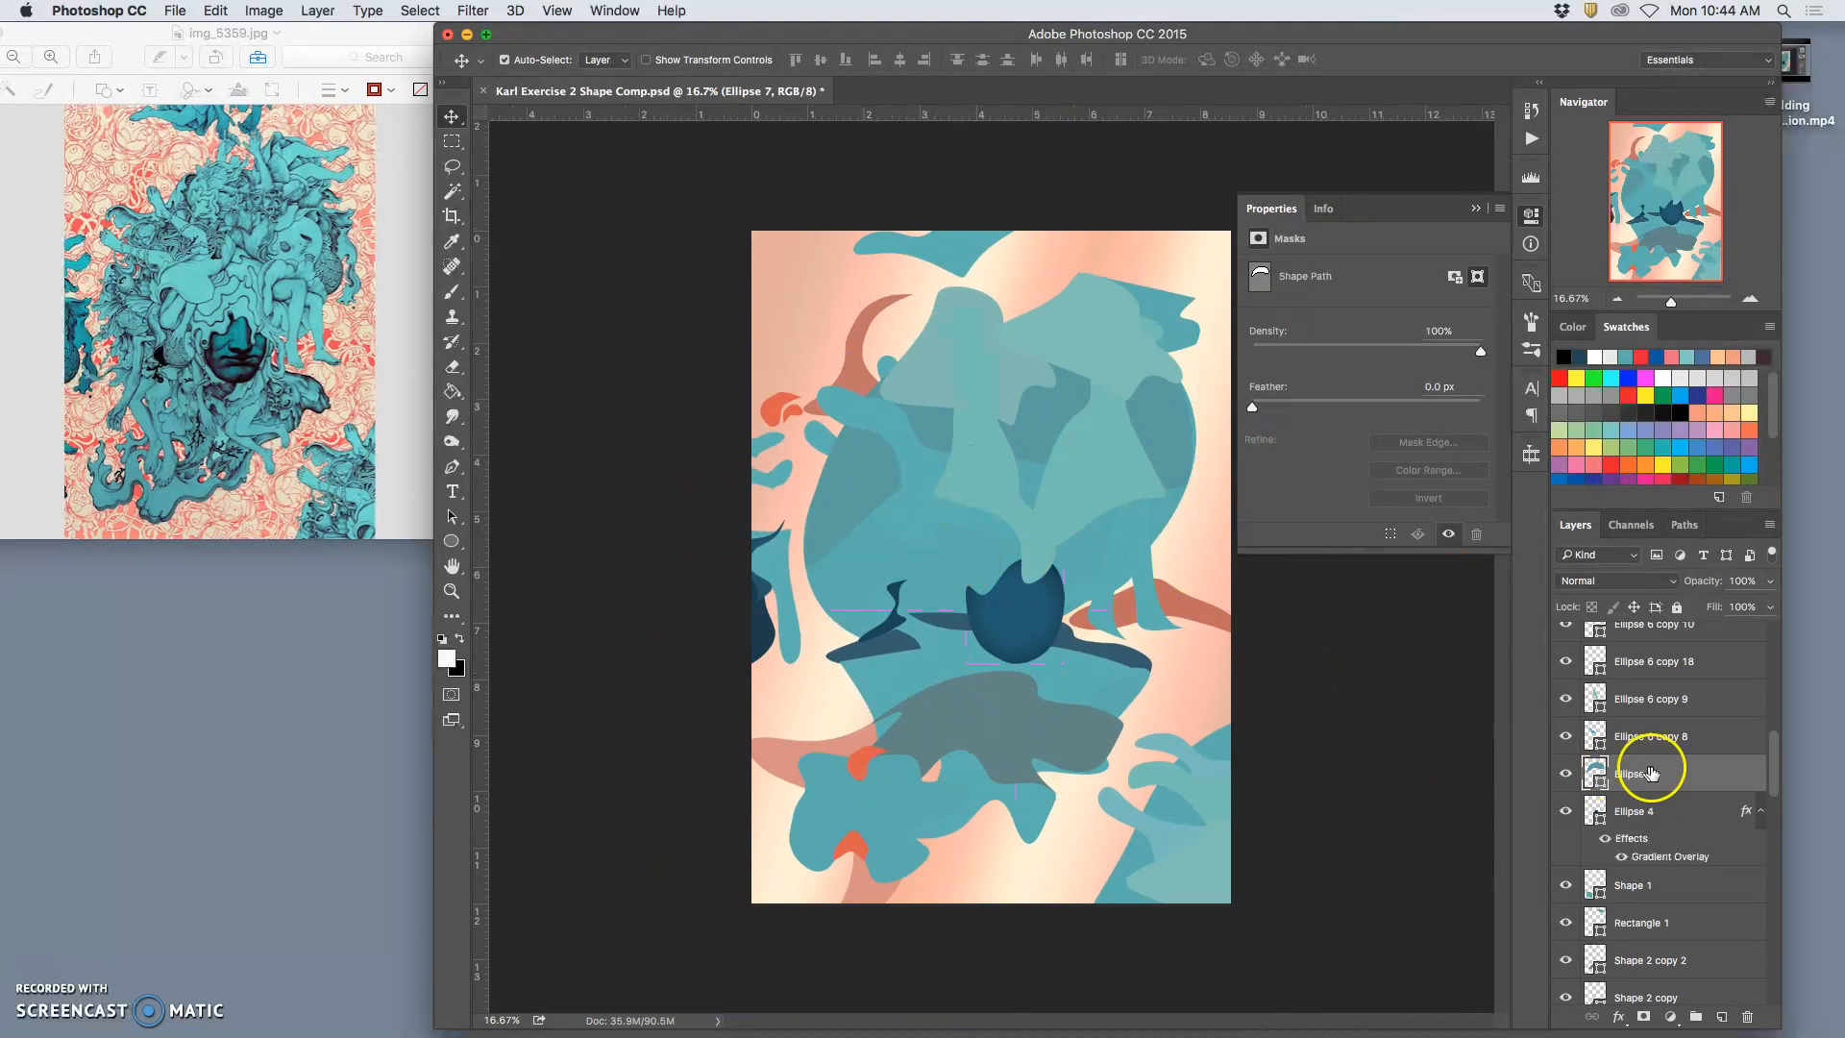
double_click(1693, 777)
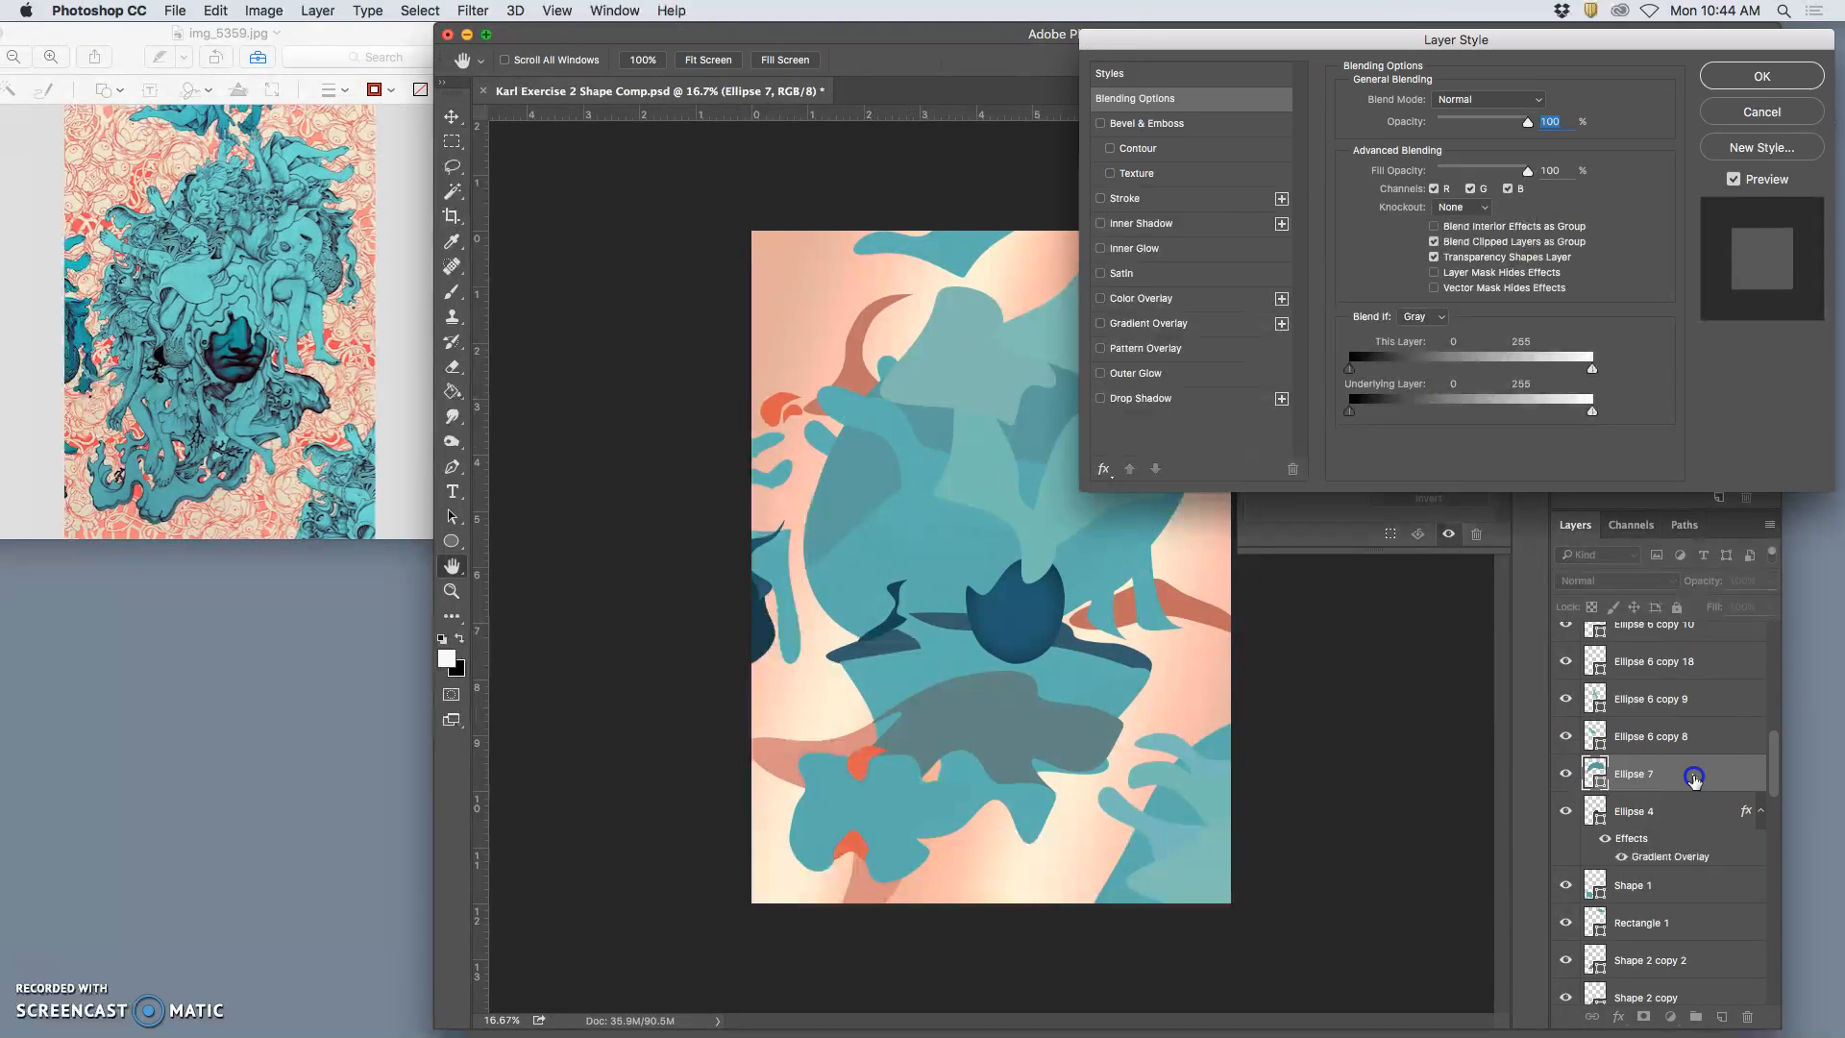
left_click(1102, 327)
left_click_drag(1287, 46, 1283, 538)
left_click(1171, 824)
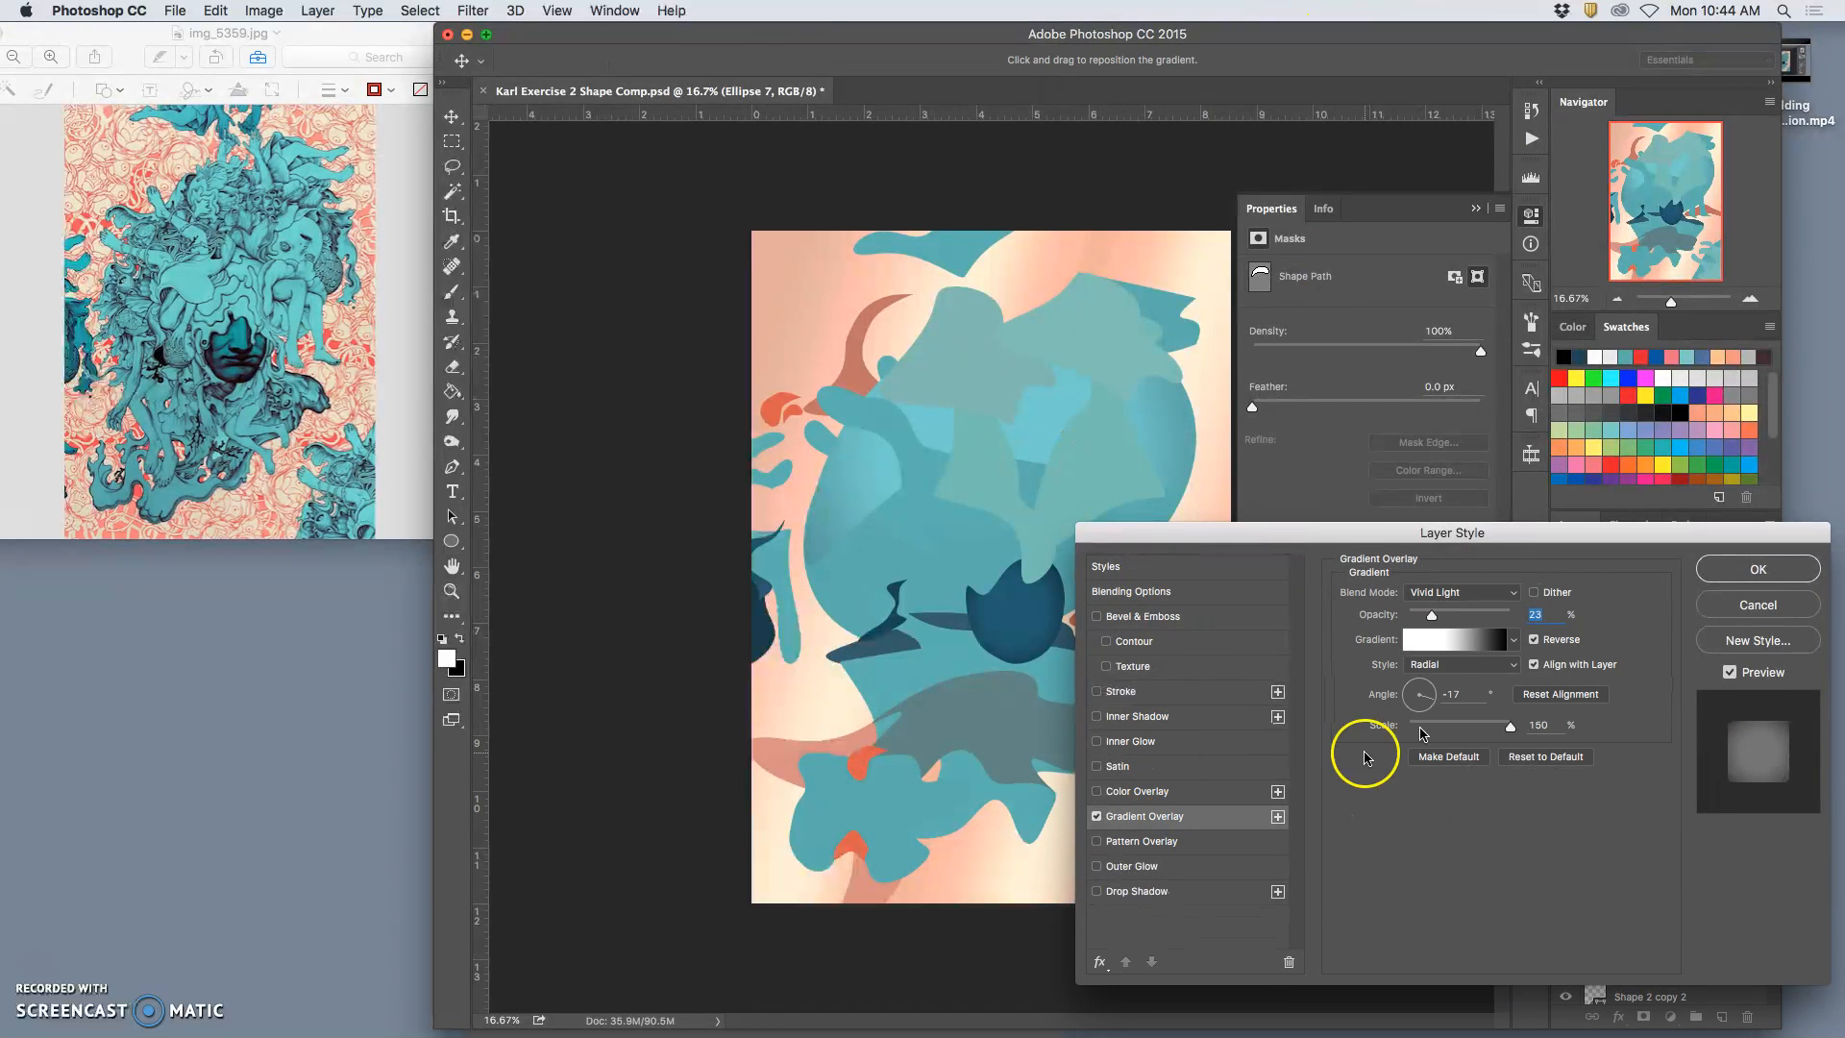
Try a blue, orange, violet and yellow preset for the head shape's gradient overlay at 19% opacity
left_click(1512, 643)
left_click(1431, 704)
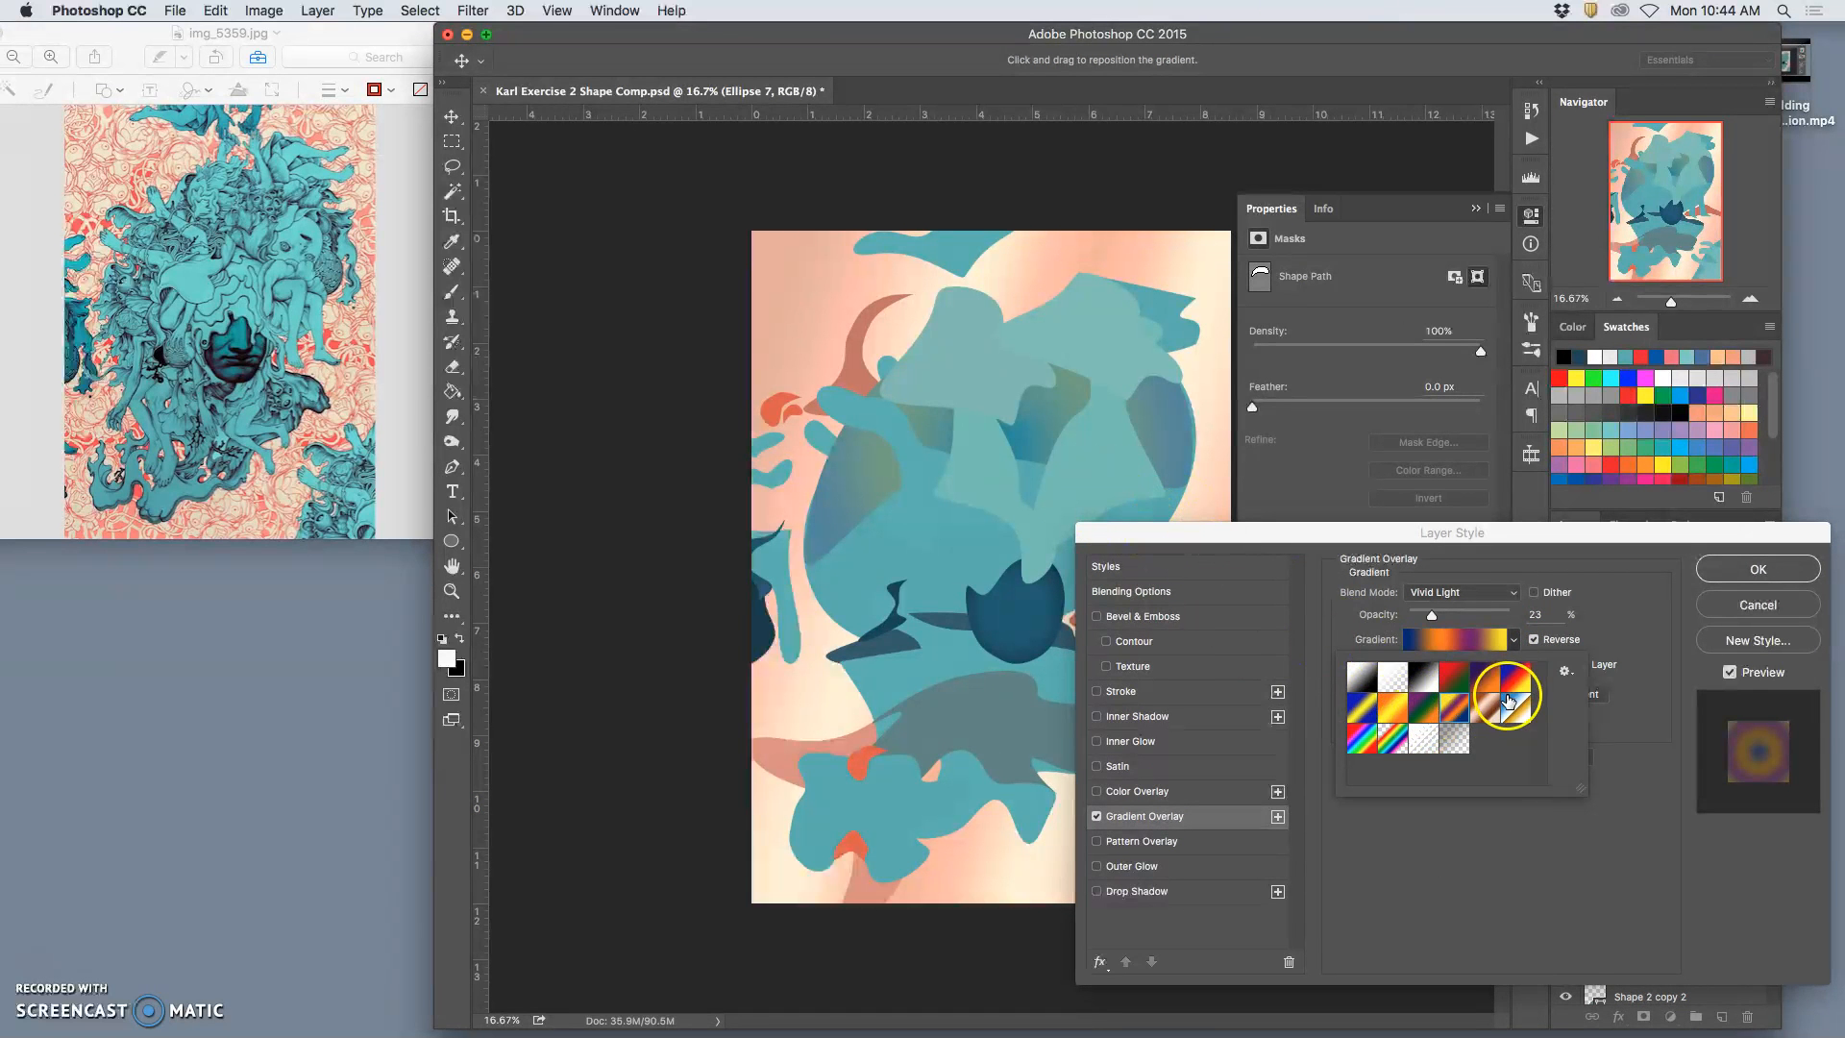
left_click(1429, 615)
left_click_drag(1430, 614, 1428, 617)
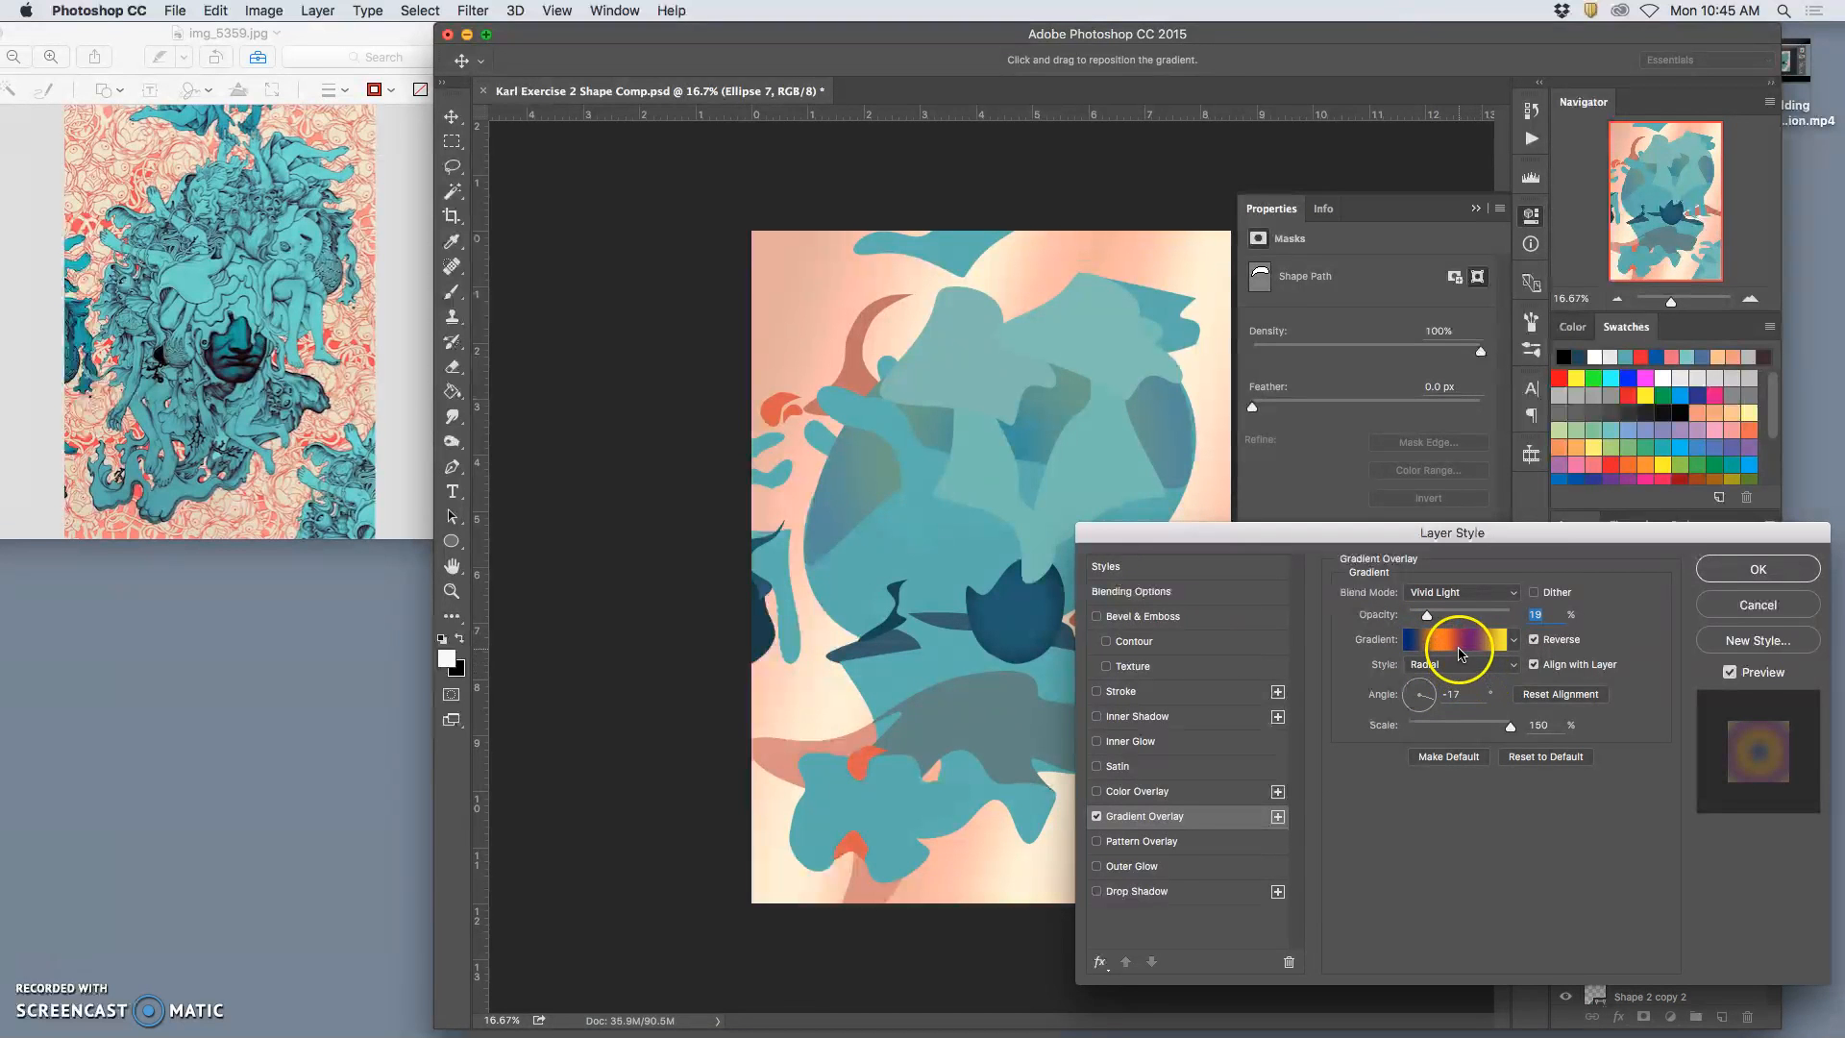
left_click(1455, 639)
left_click(673, 462)
Give the head shape's overlay a black-to-white gradient at 16% opacity and apply the layer style
left_click(1512, 641)
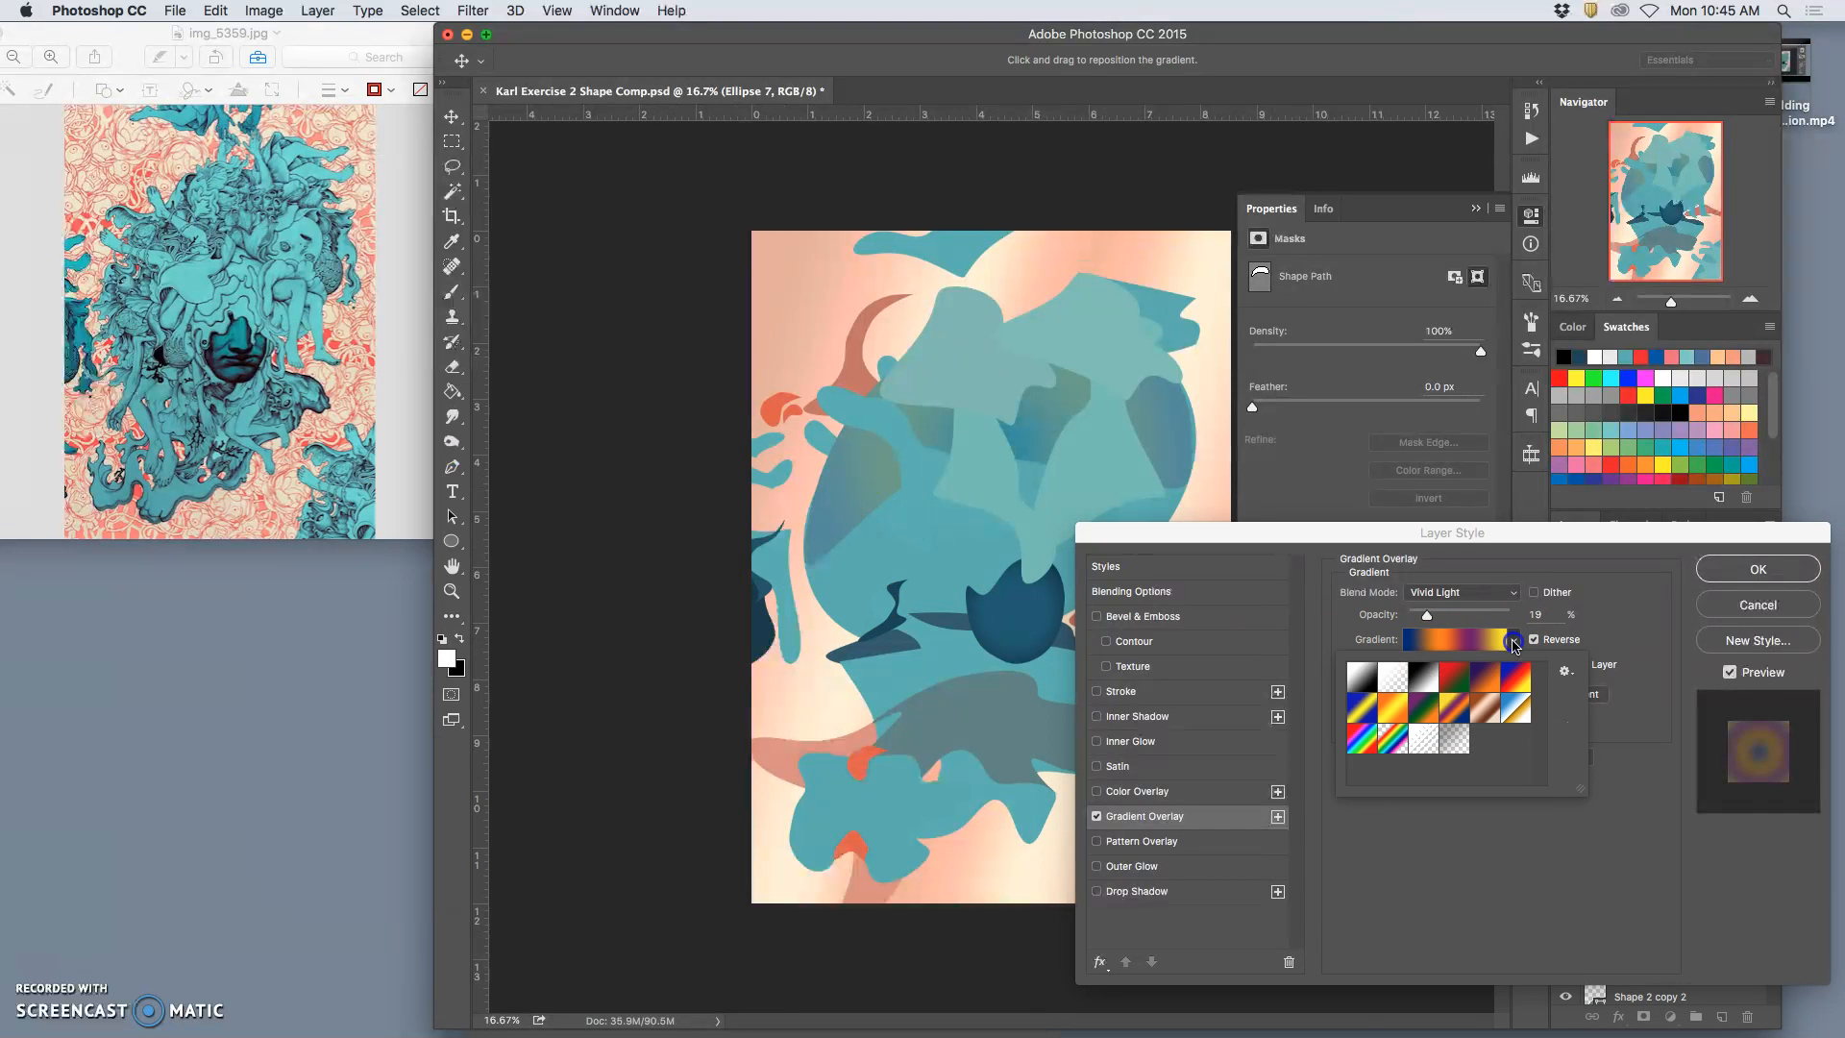
left_click(1395, 680)
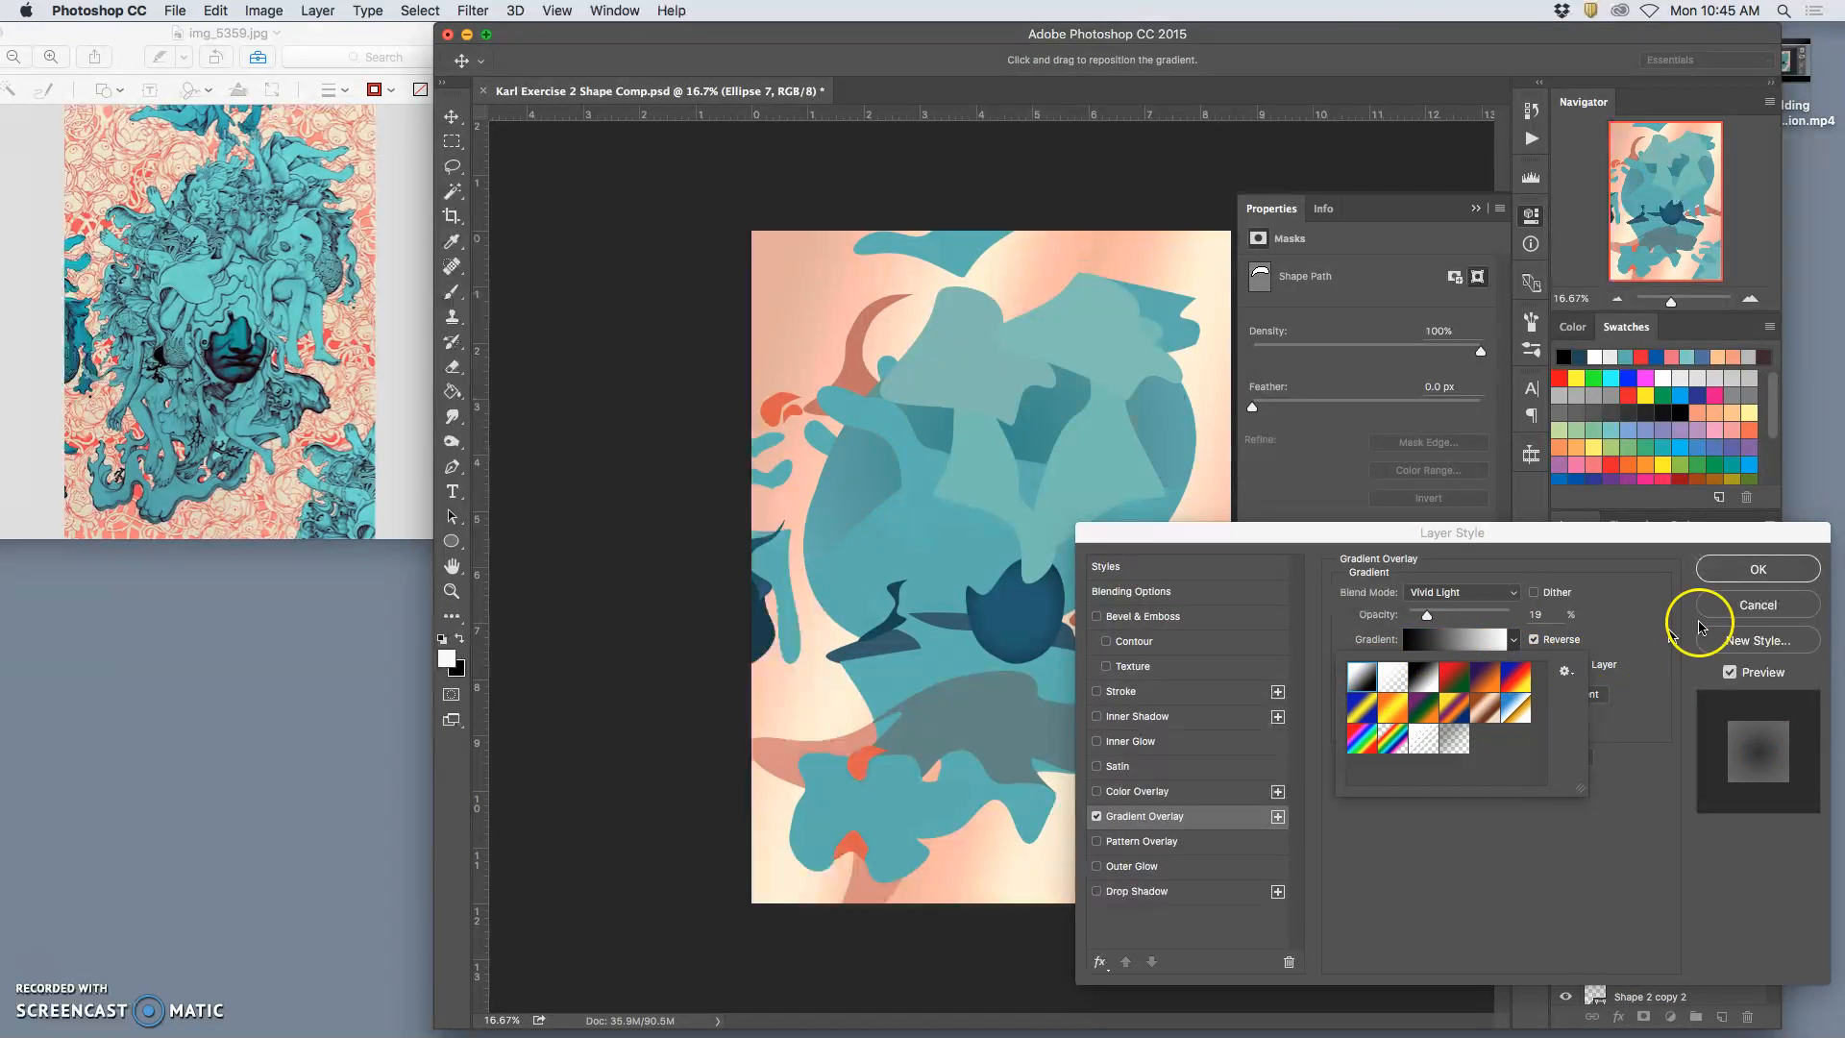
left_click(1756, 575)
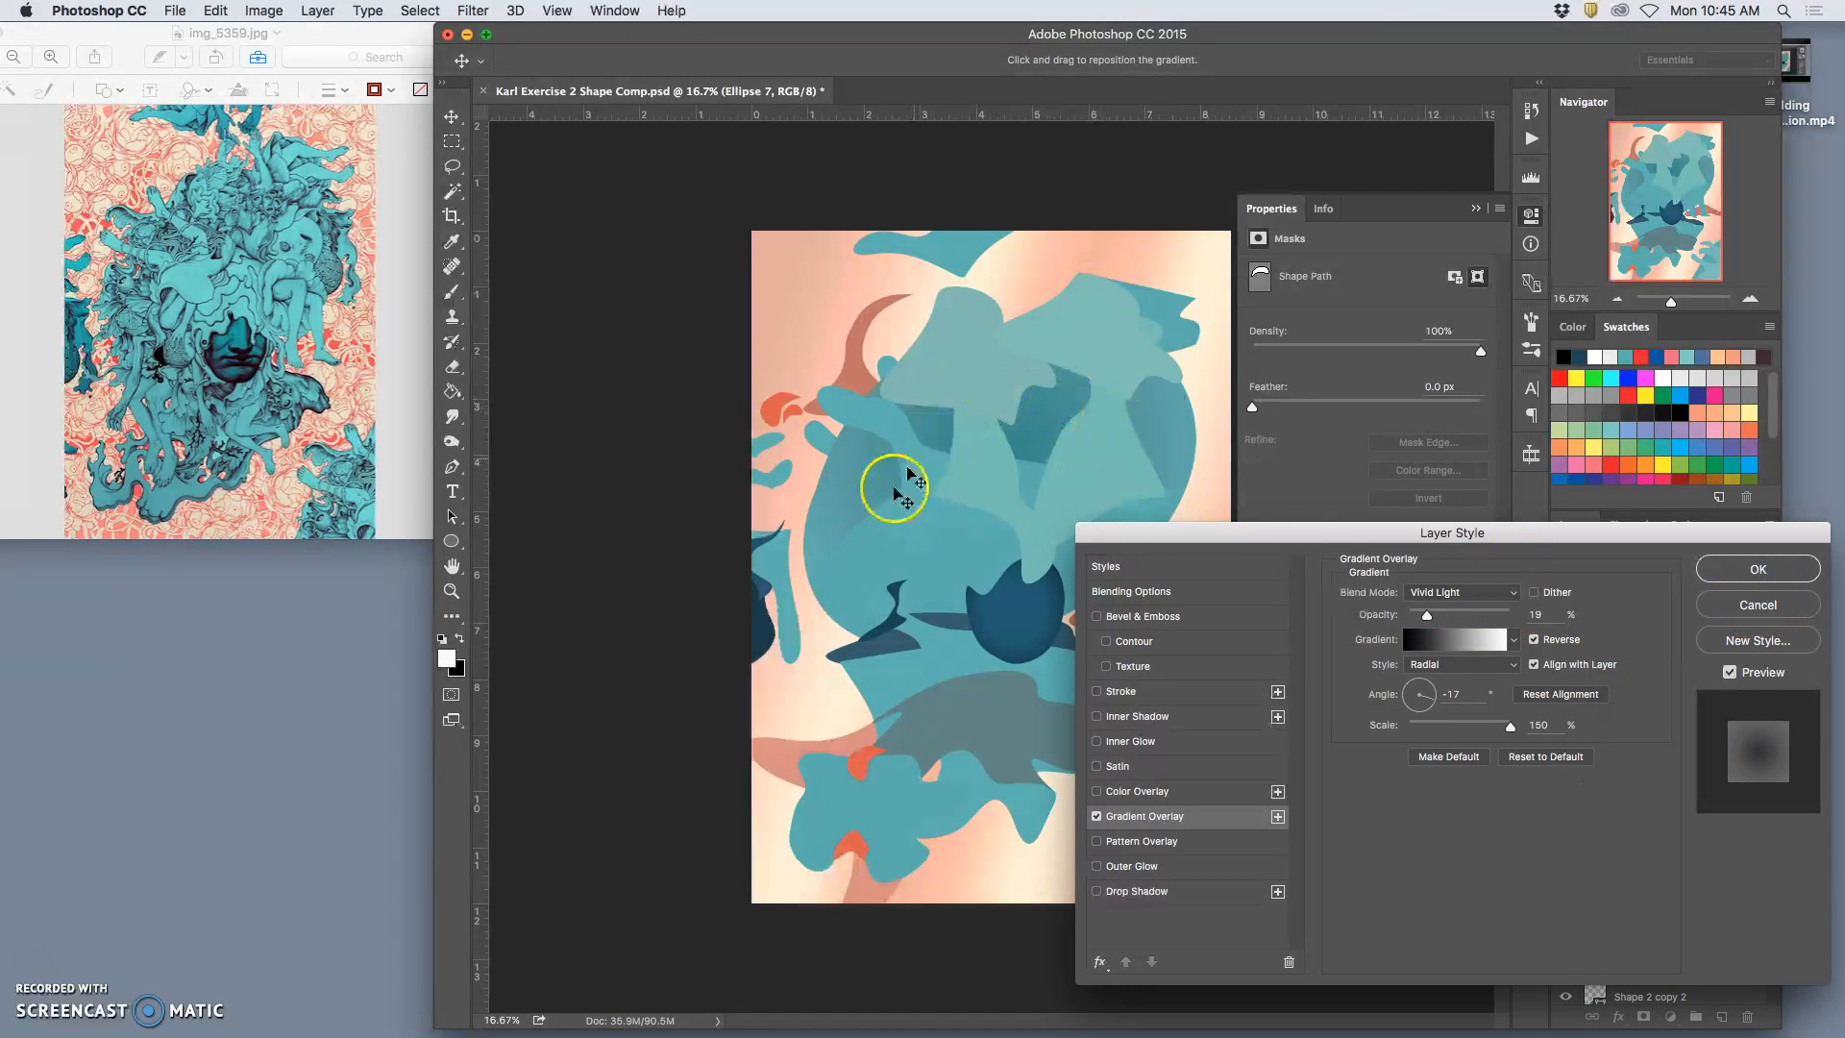
left_click_drag(1426, 615, 1433, 620)
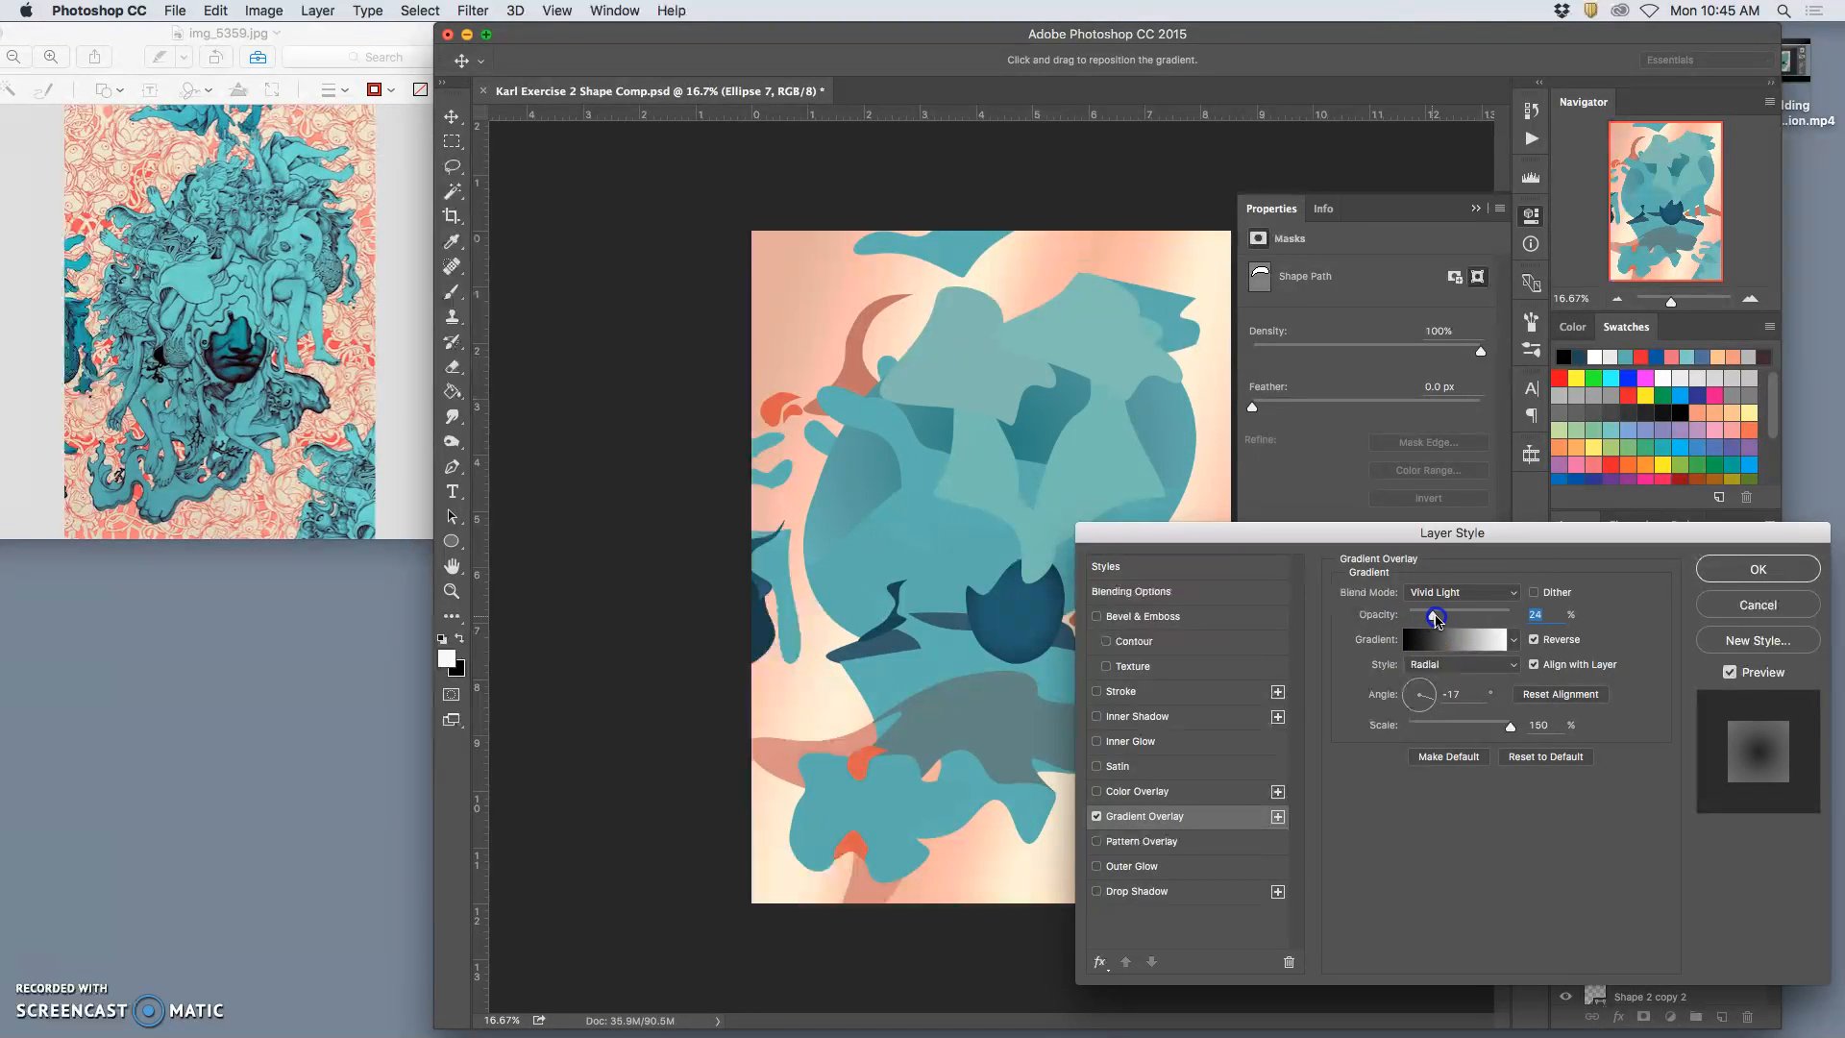
left_click_drag(1455, 618, 1430, 618)
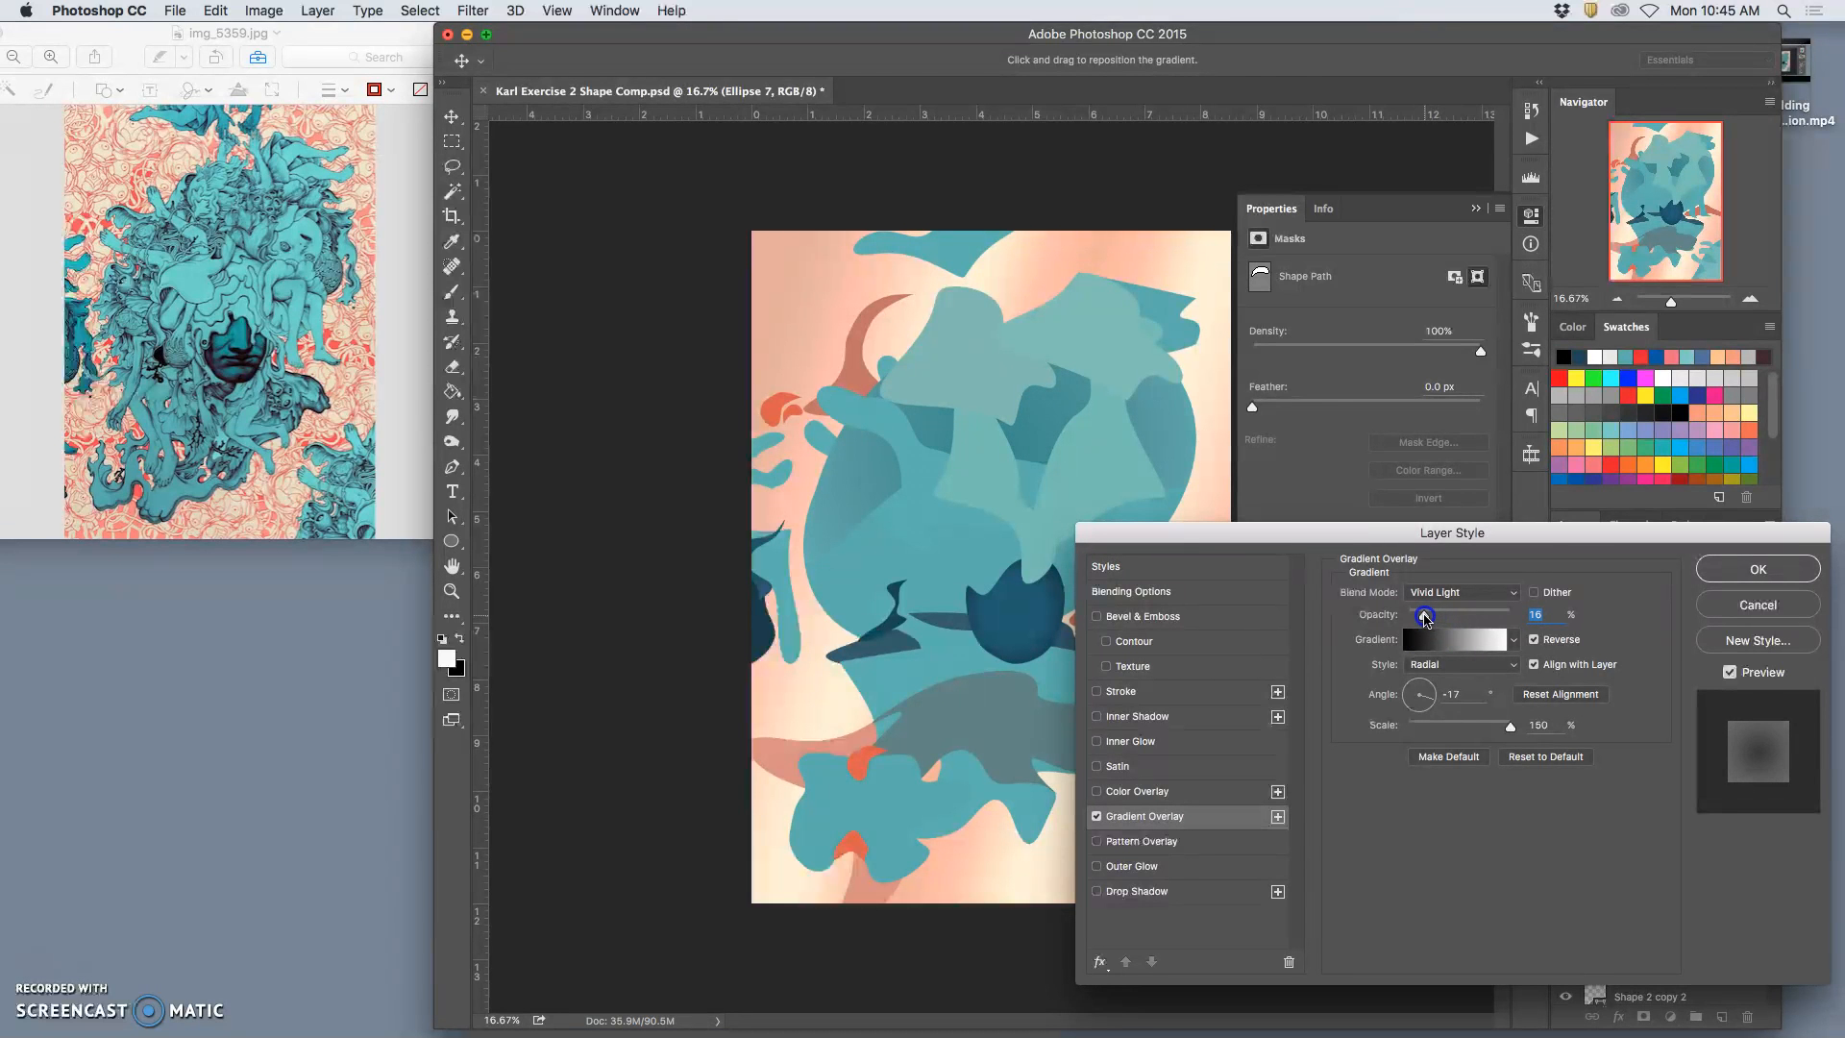
left_click(1720, 570)
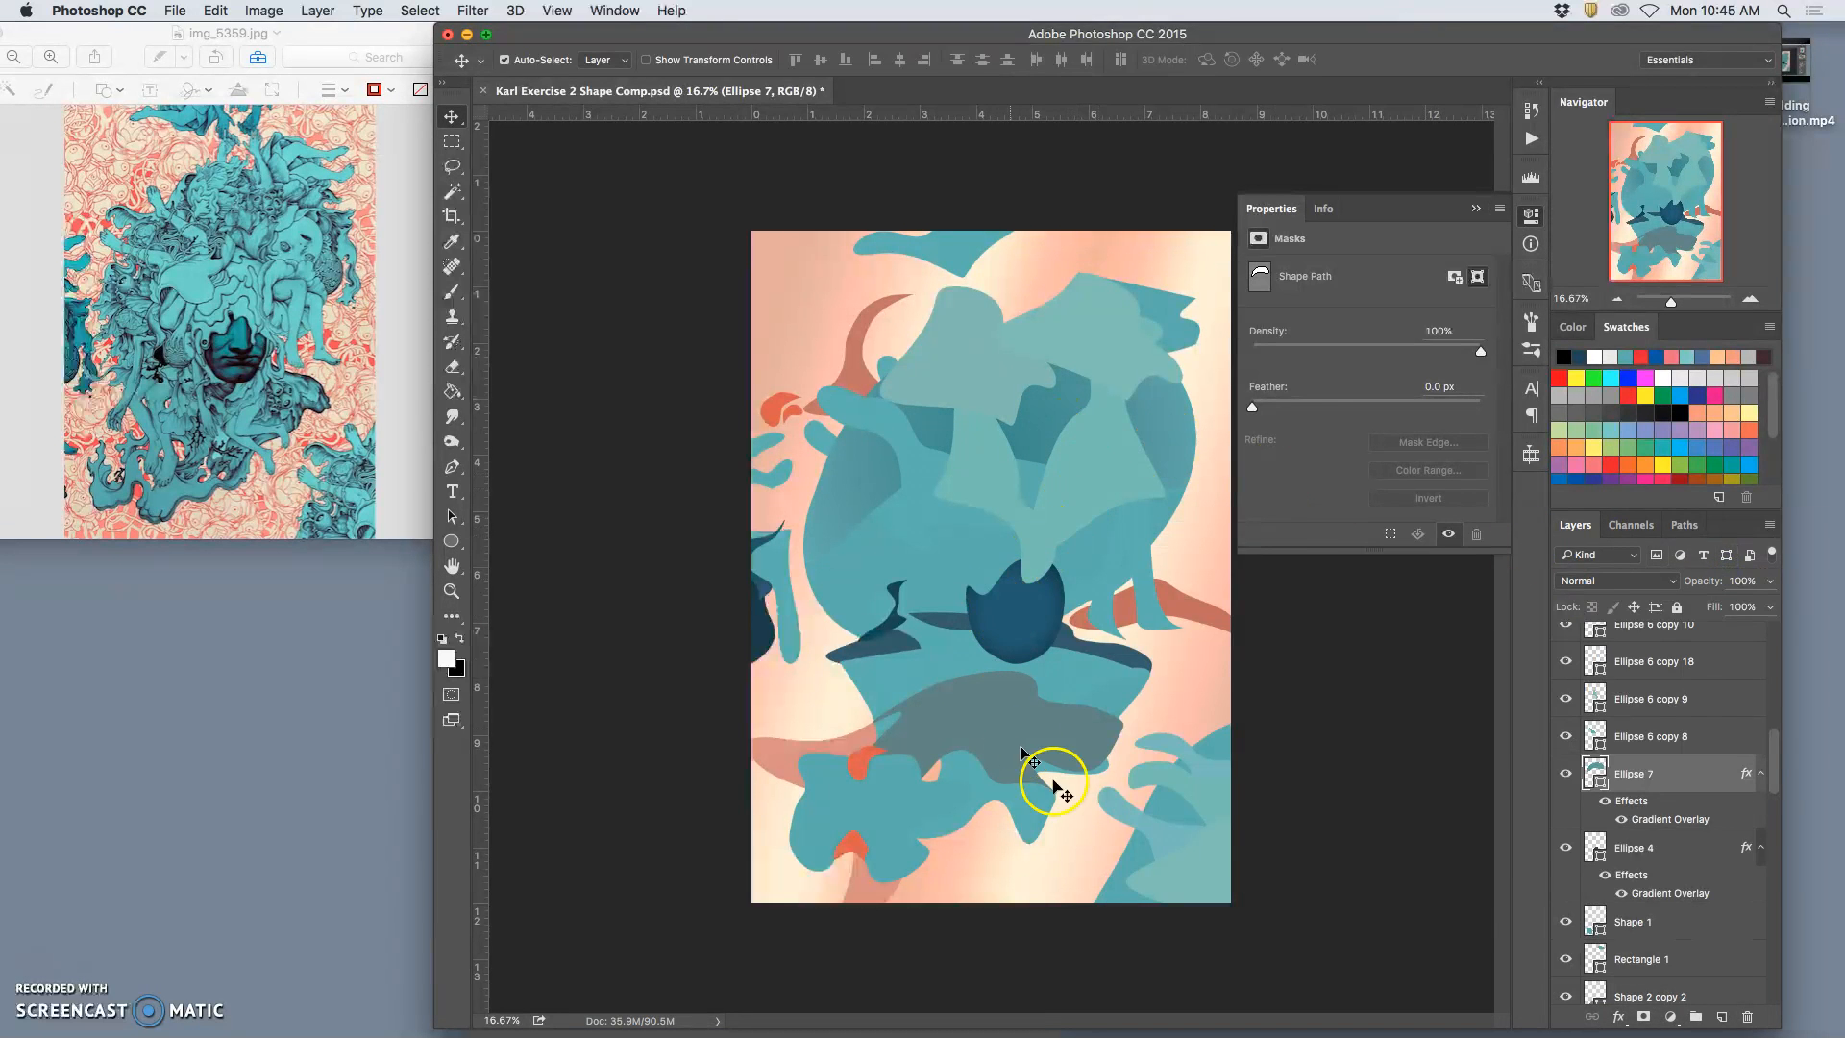
Enable a gradient overlay on the grey lower shape, Shape 2 copy 2, with 14% opacity and 104% scale
left_click(985, 730)
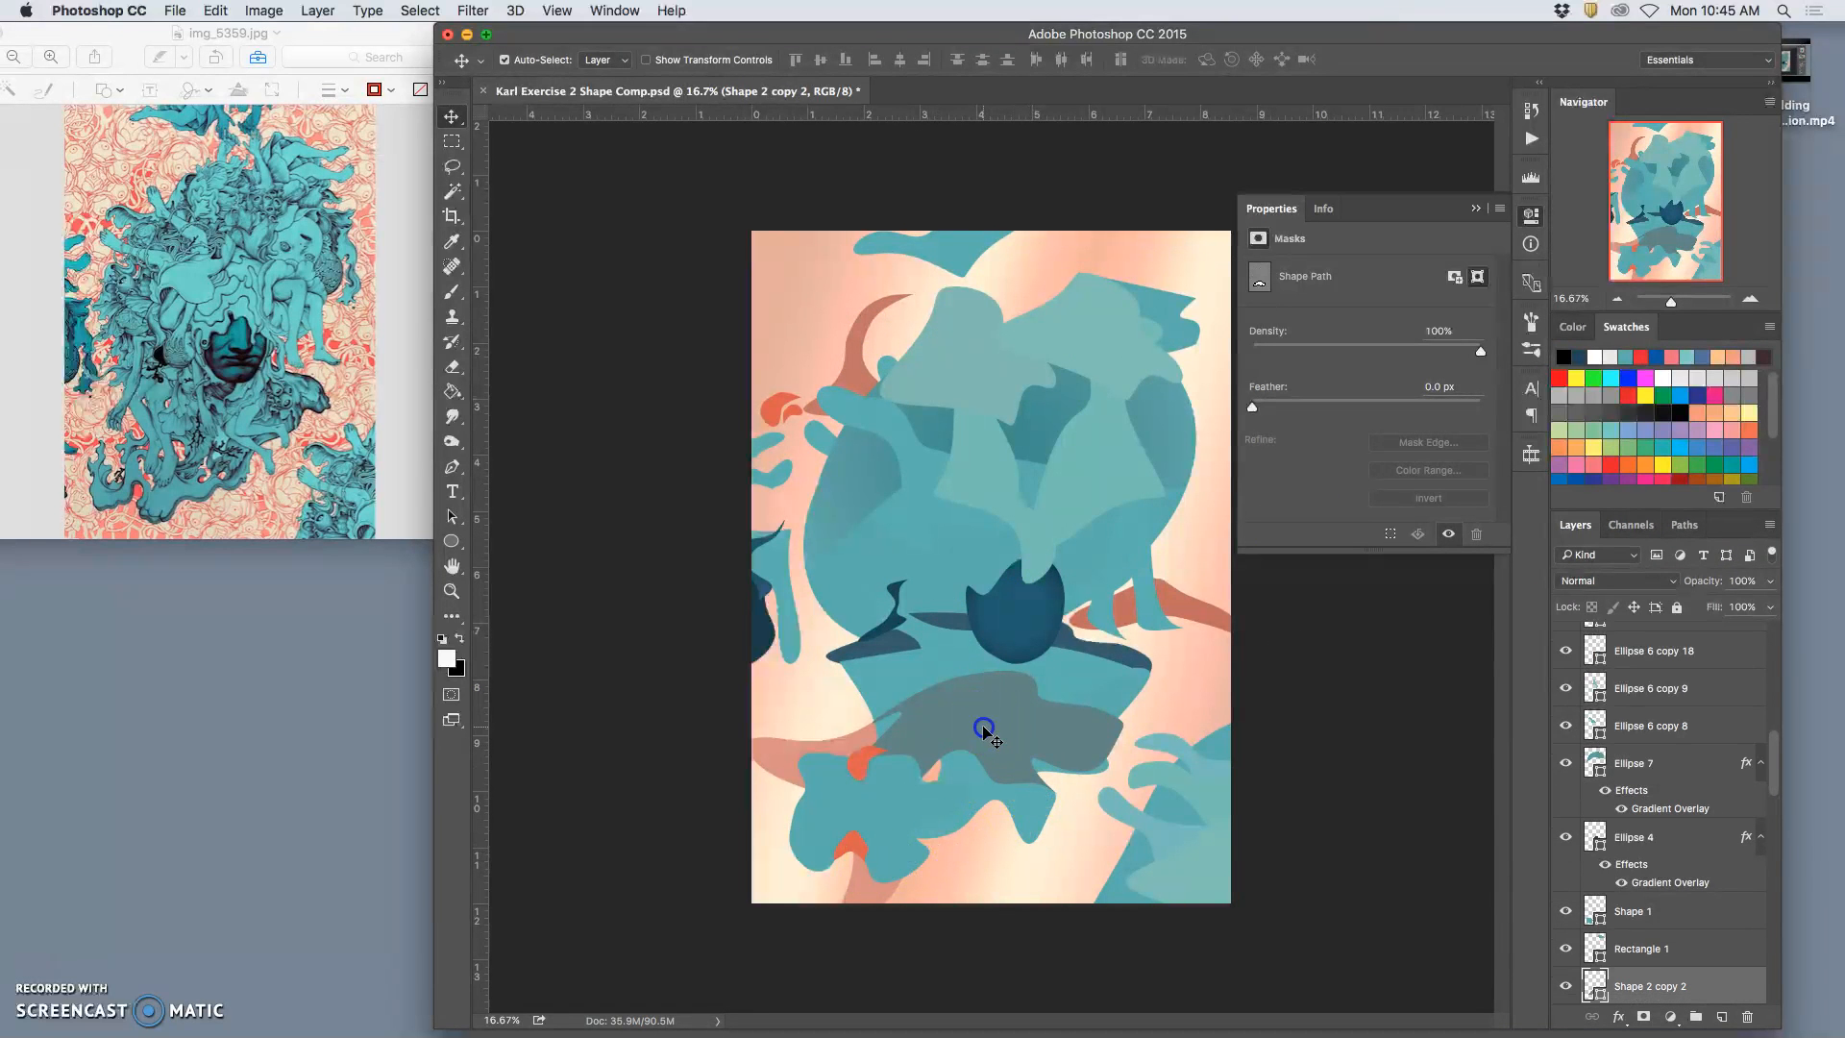
double_click(1641, 980)
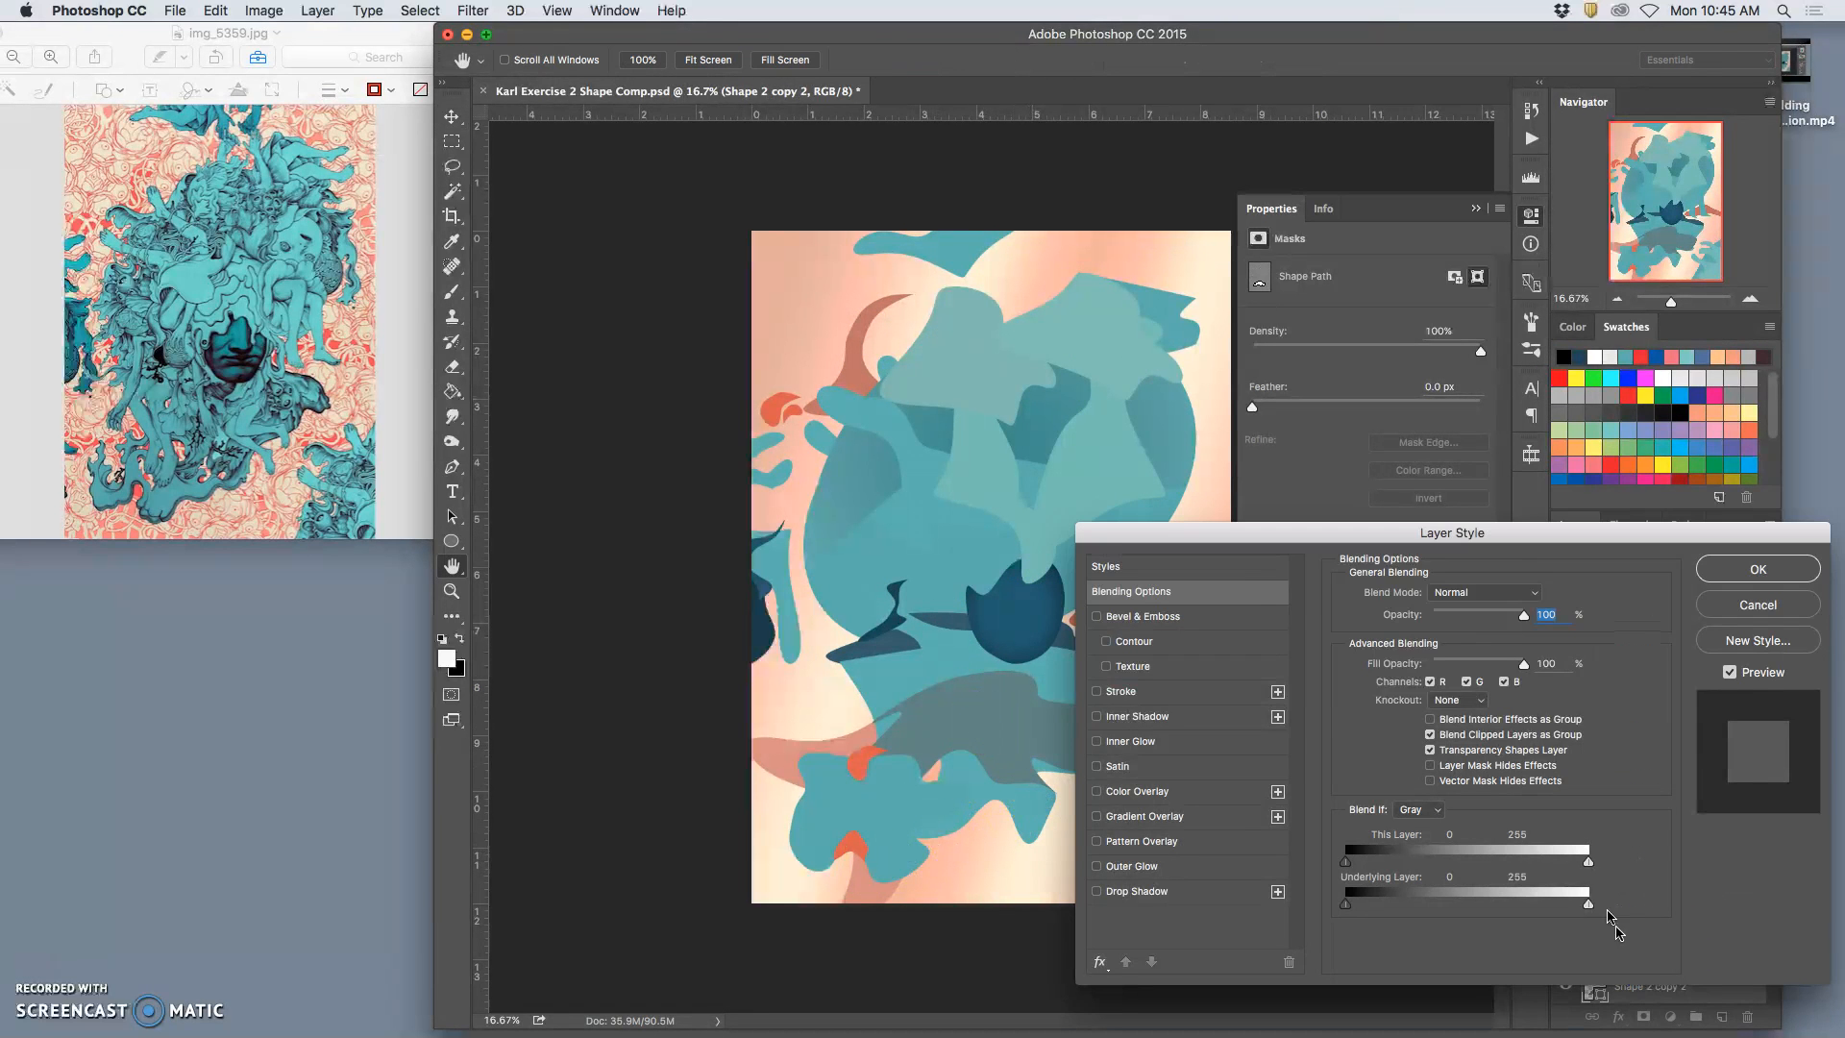
left_click(1148, 816)
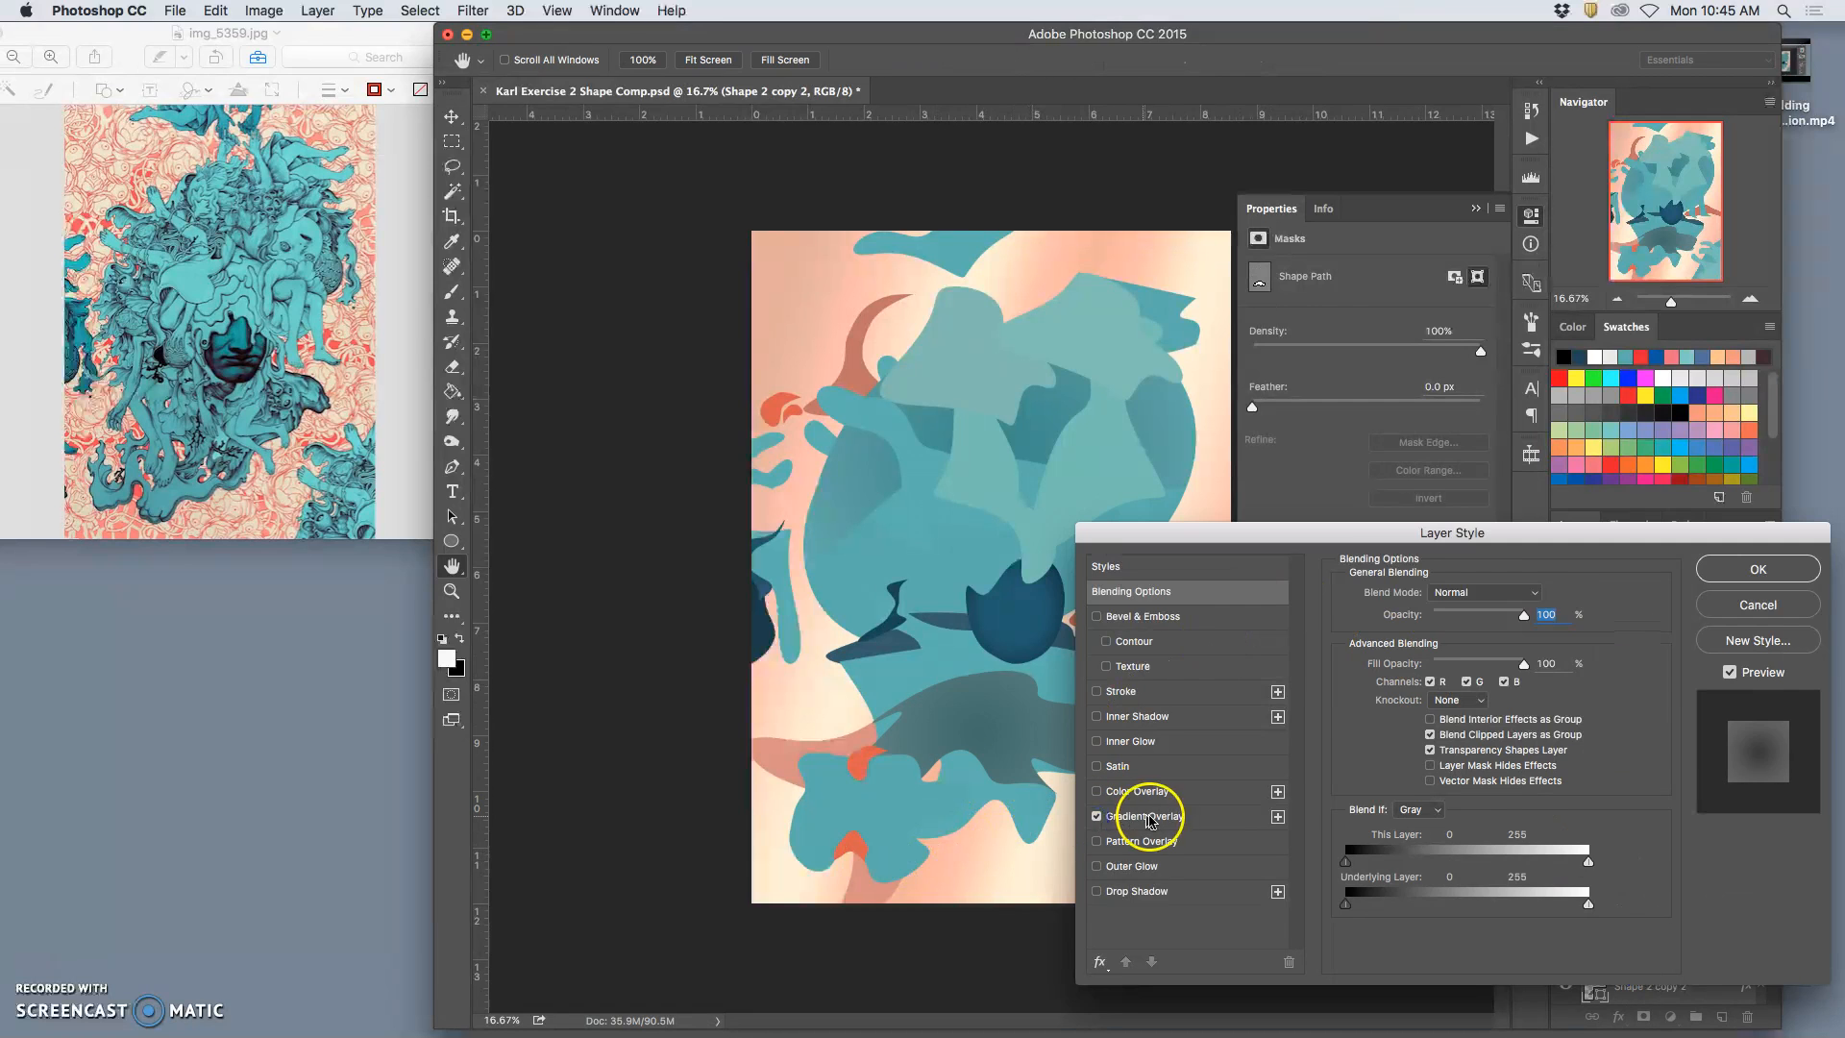
left_click(1150, 816)
left_click_drag(1392, 616, 1424, 623)
left_click_drag(1510, 725, 1469, 730)
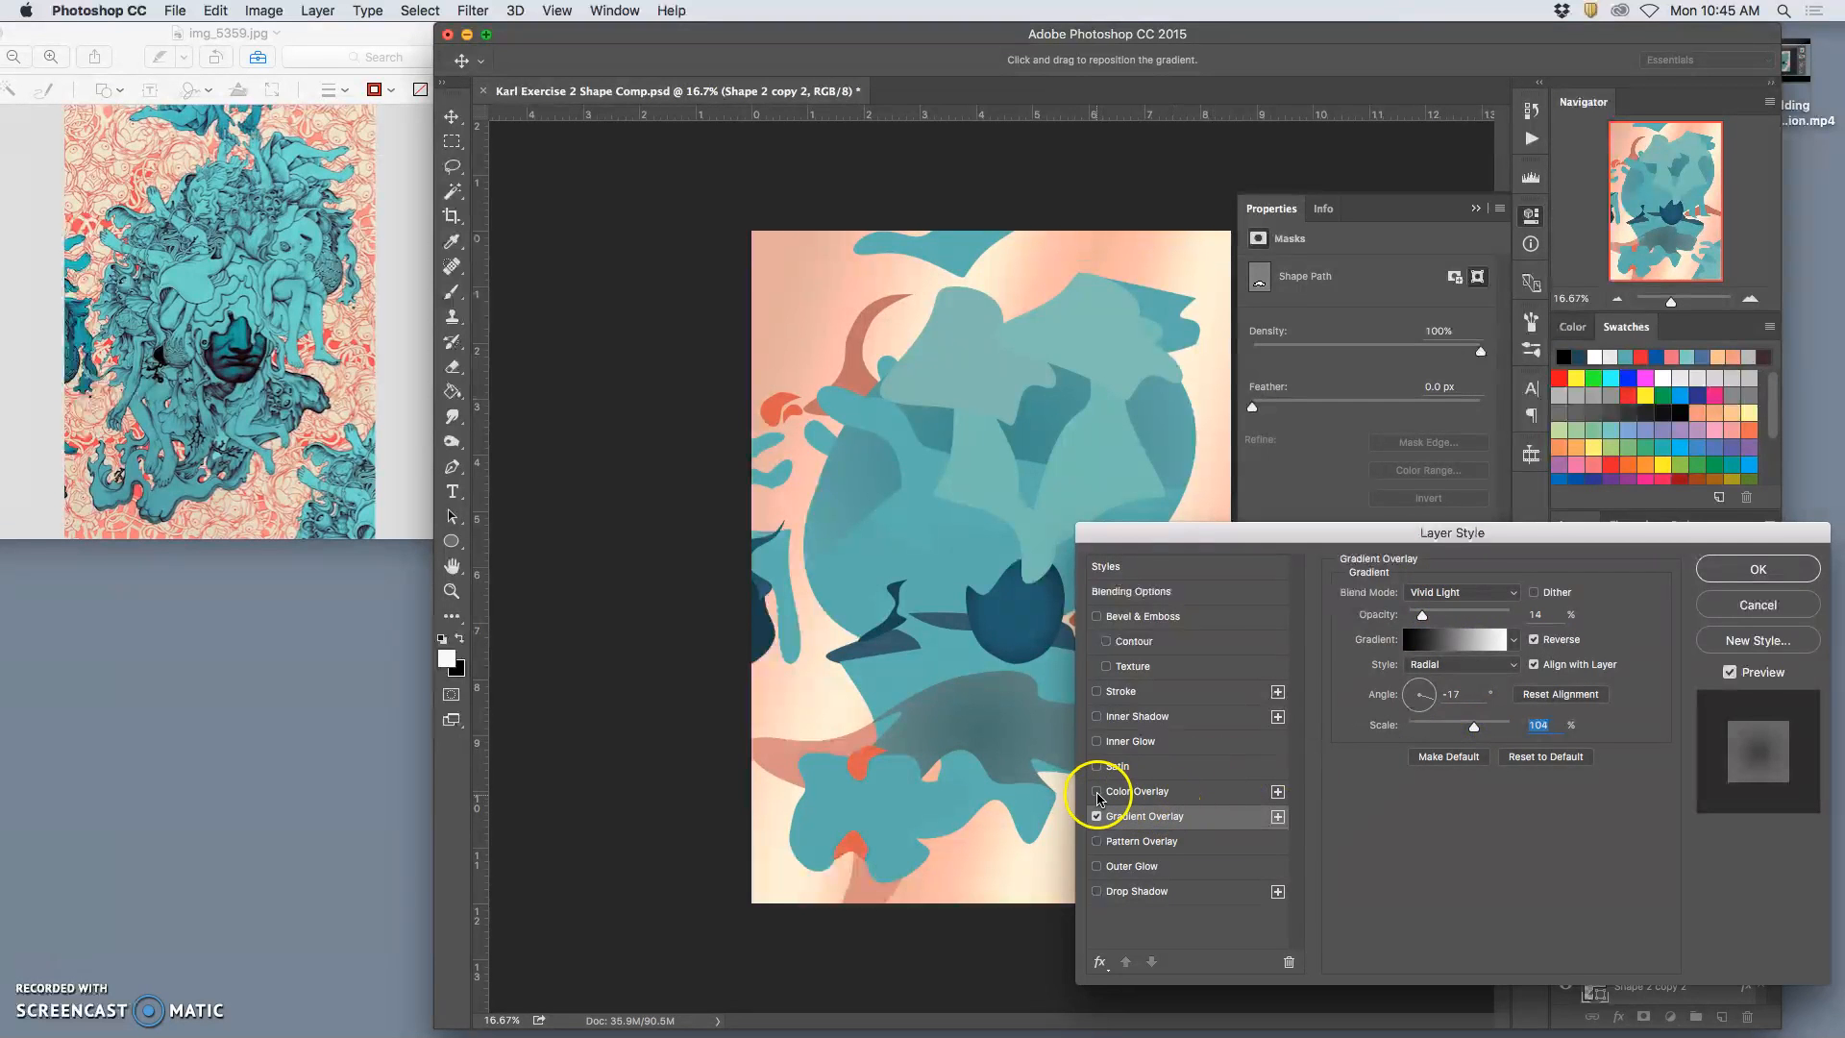
Add a pale pink #dbb1d0 colour overlay to the grey lower shape and reduce its opacity to a faint tint
left_click(1536, 599)
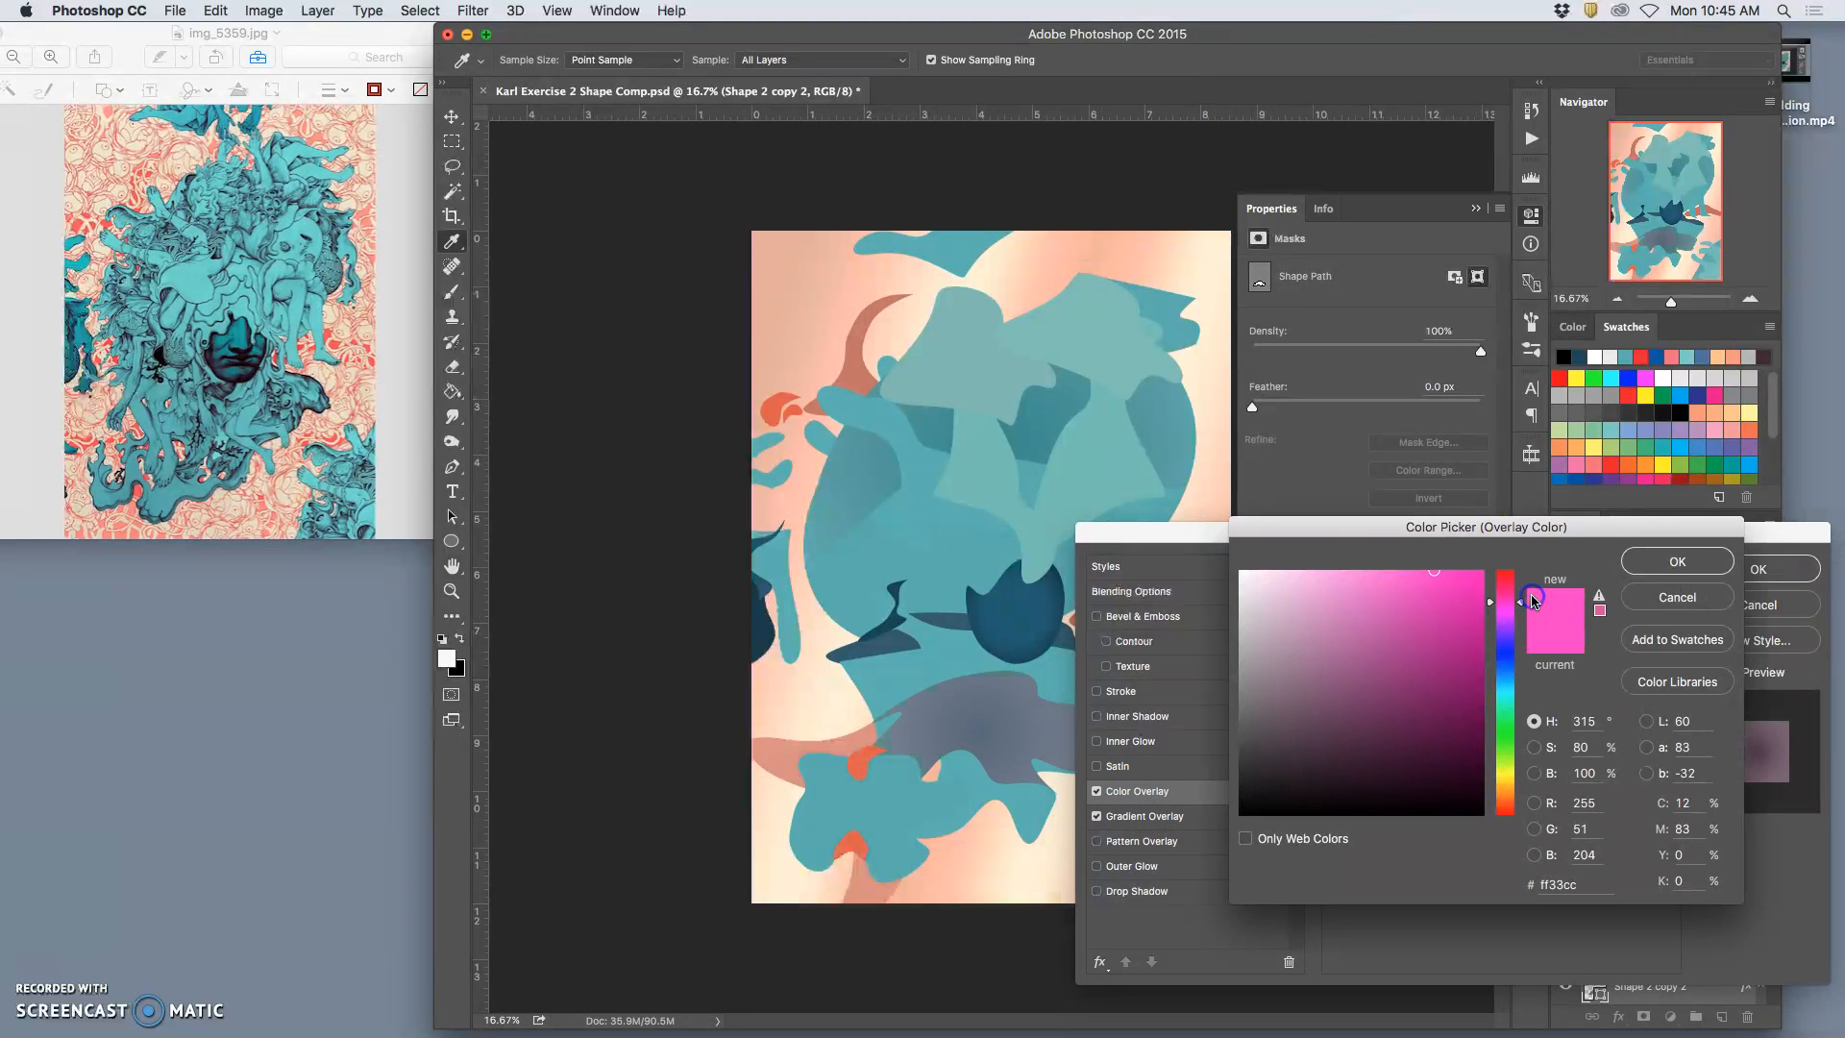
left_click(1283, 604)
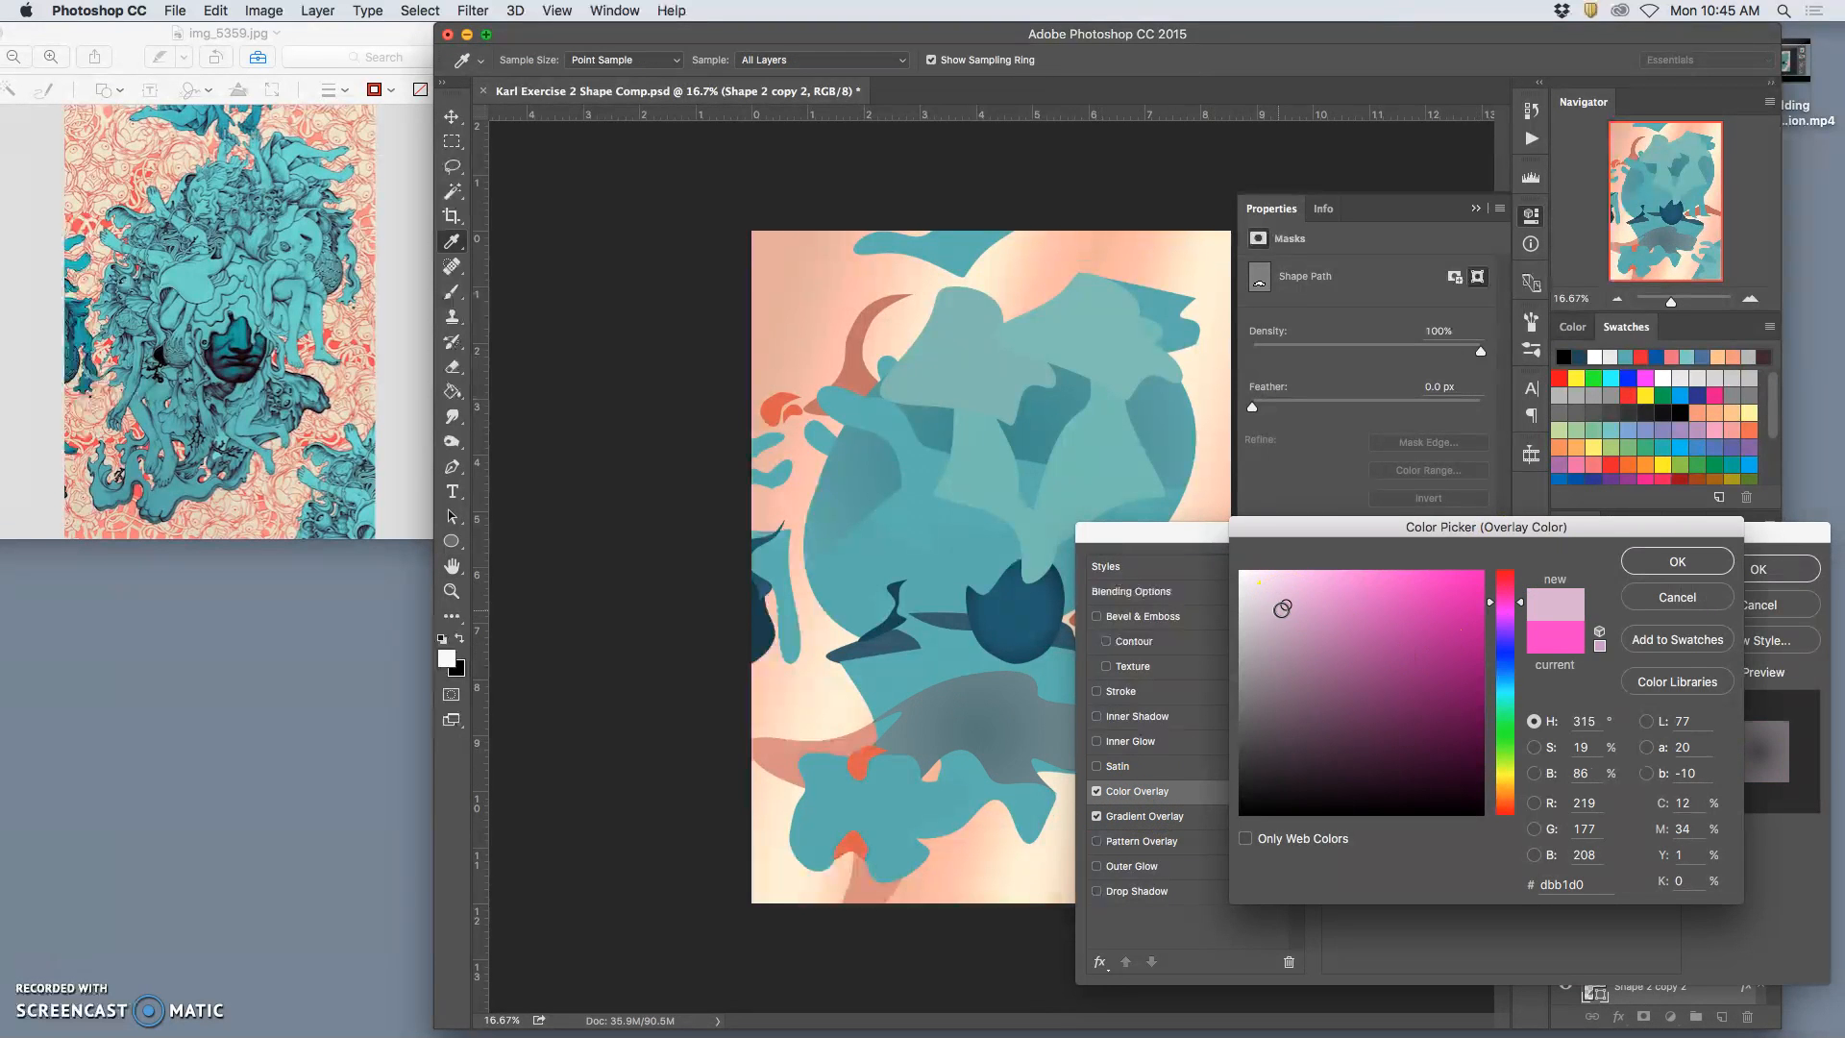
left_click(1678, 562)
left_click_drag(1496, 619, 1434, 624)
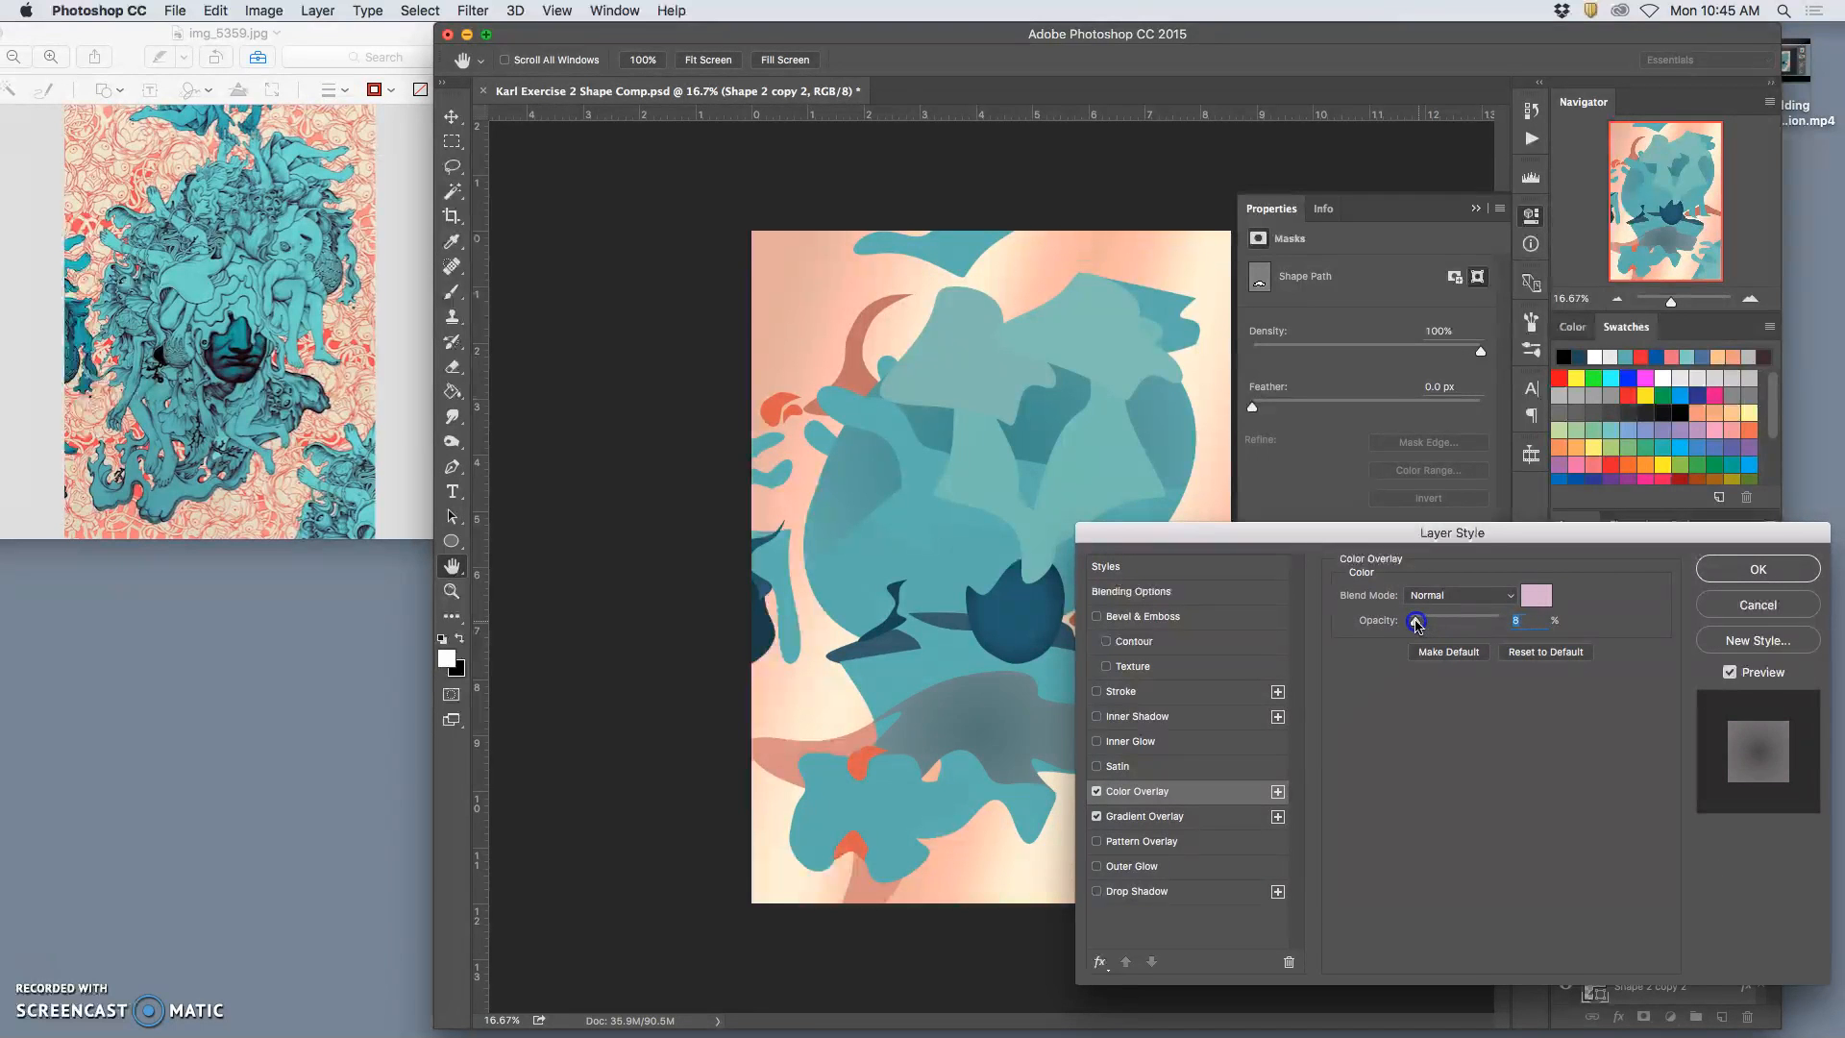
Change the colour overlay to teal #5ca5a7 sampled from the head shape and raise its opacity to about 60%
left_click(1536, 596)
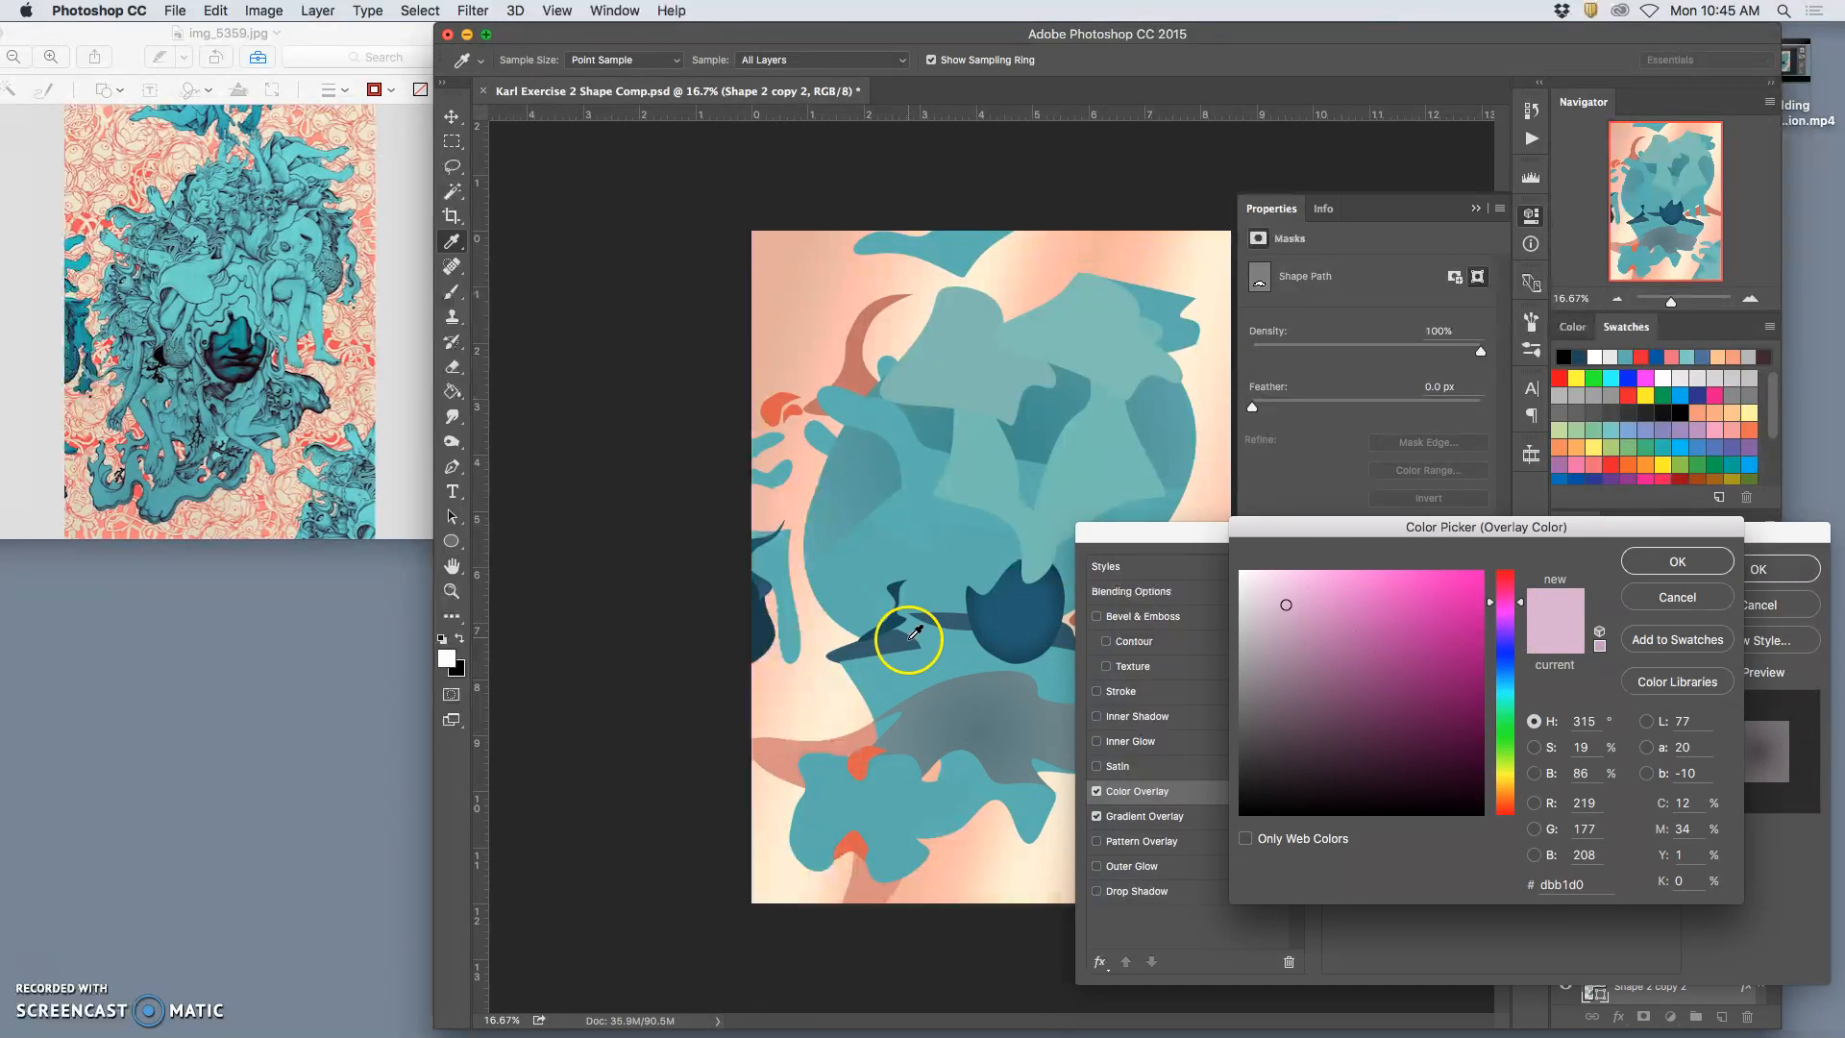
left_click(838, 535)
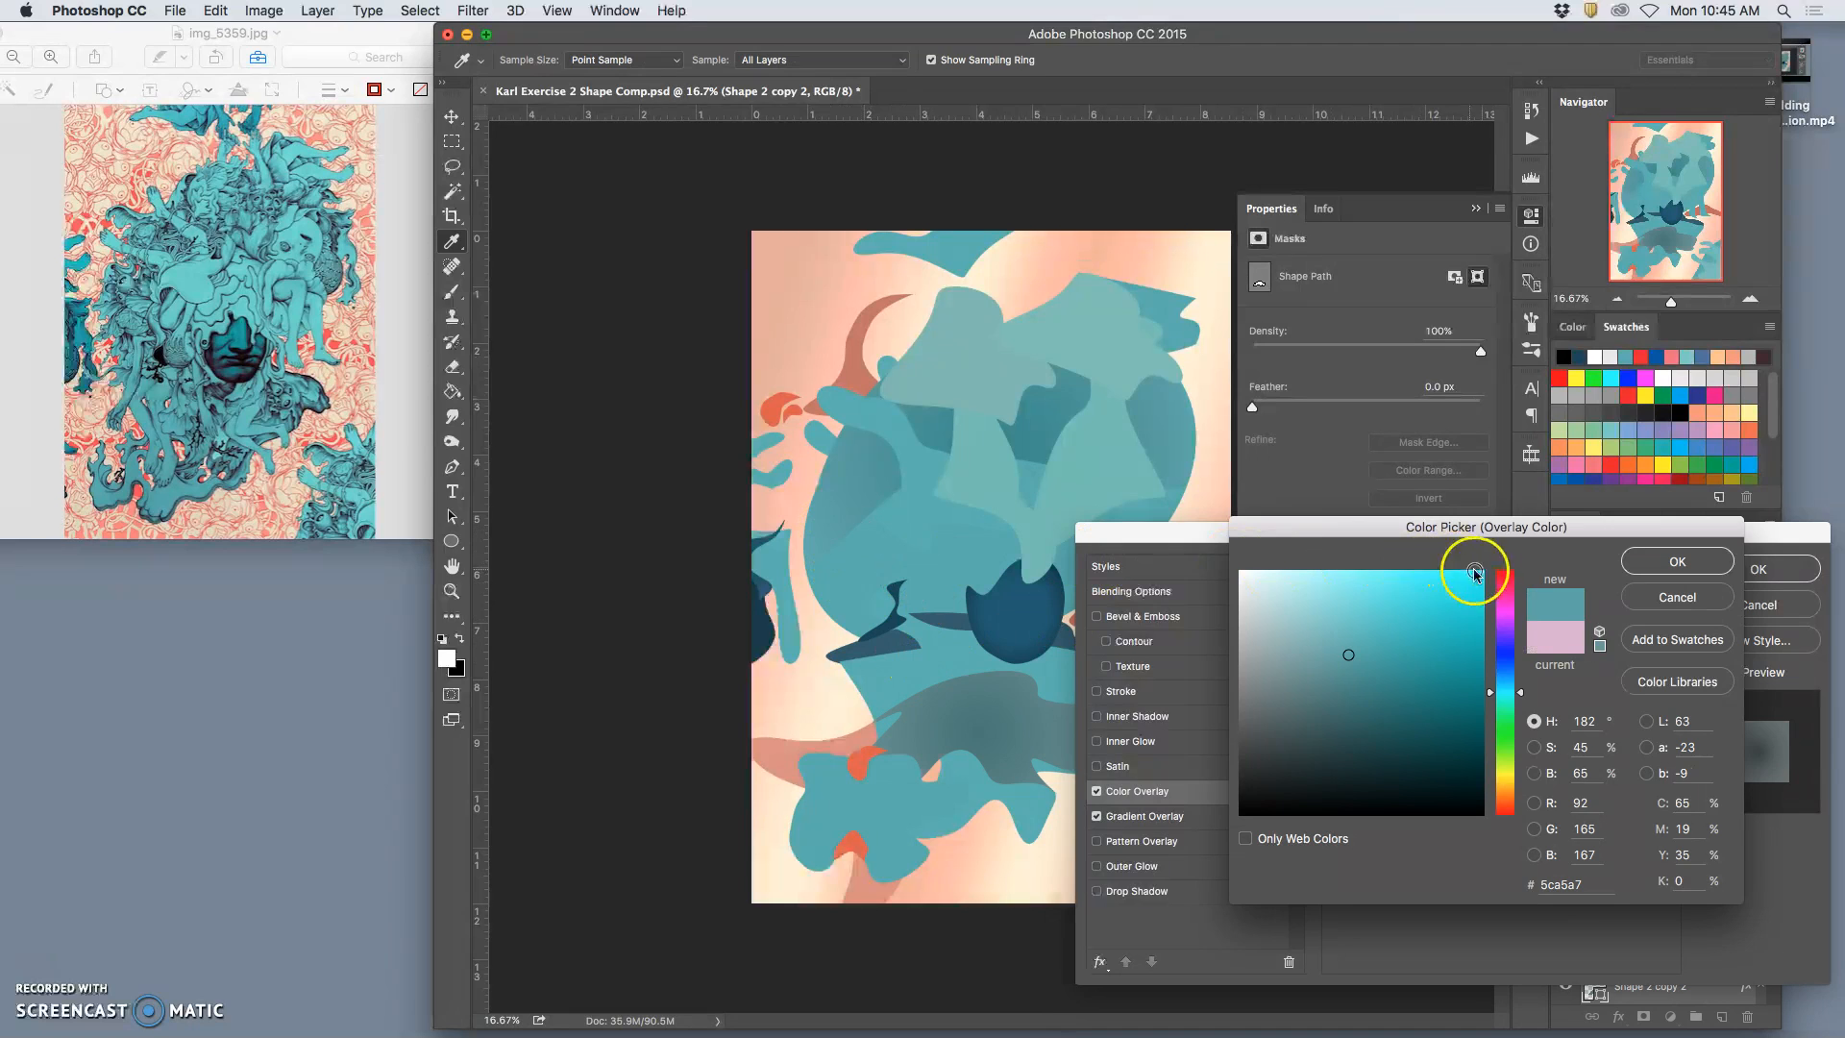
key("Return")
left_click_drag(1420, 620, 1438, 625)
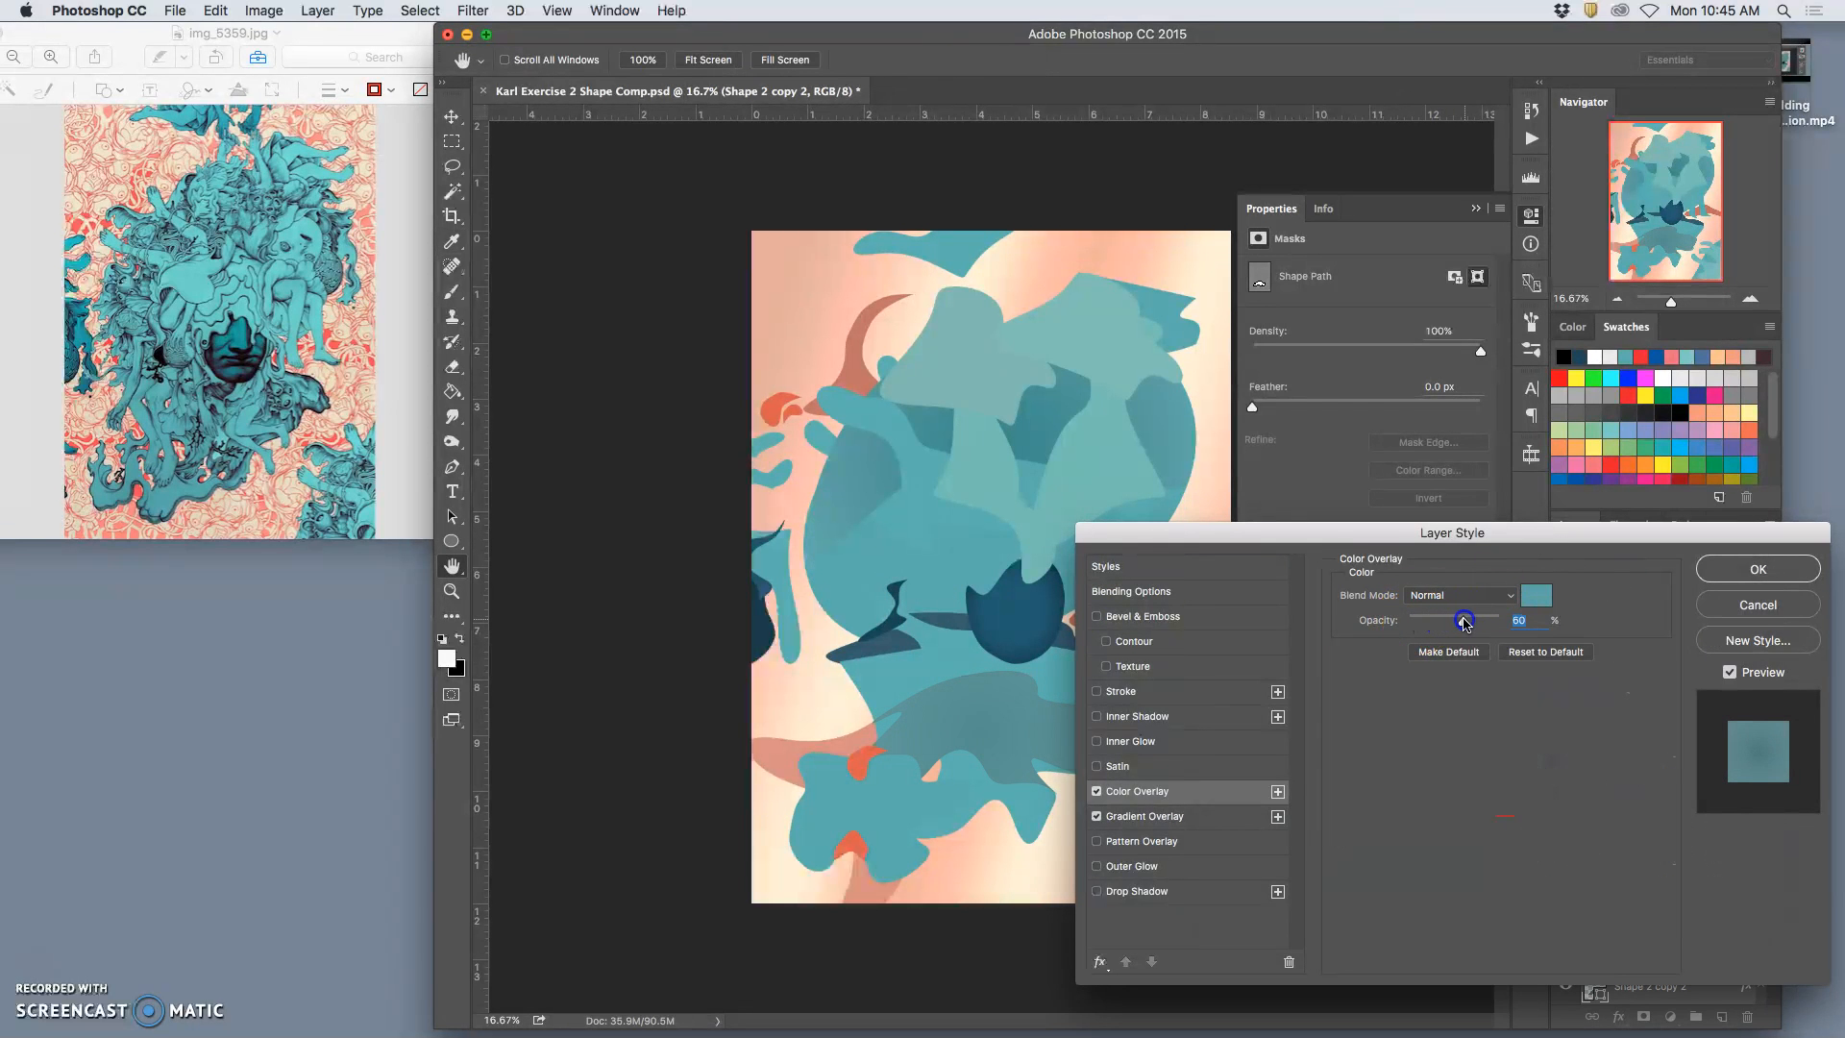
left_click(1705, 563)
Raise the lower shape's gradient overlay opacity to 70%
left_click_drag(1360, 531, 1480, 331)
left_click(1287, 615)
left_click_drag(1547, 416, 1601, 416)
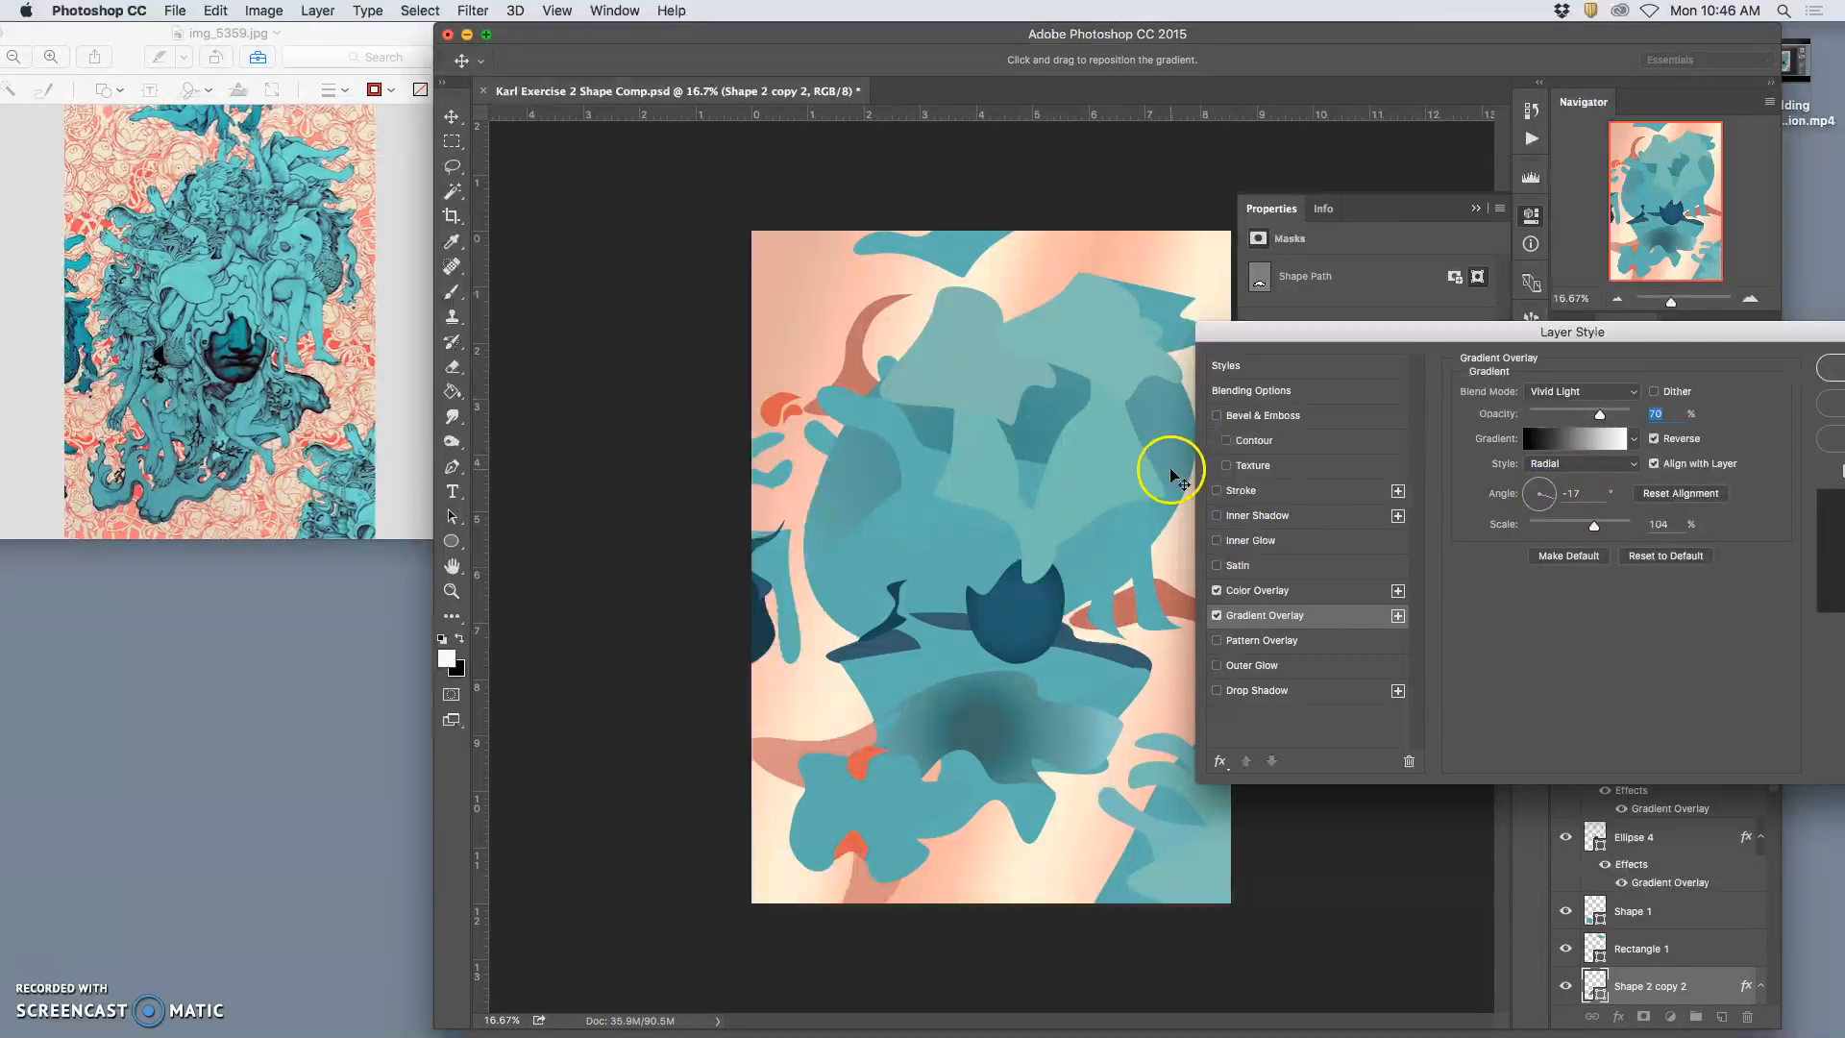
Try the Reflected and Diamond styles for the lower shape's gradient overlay
left_click(1574, 463)
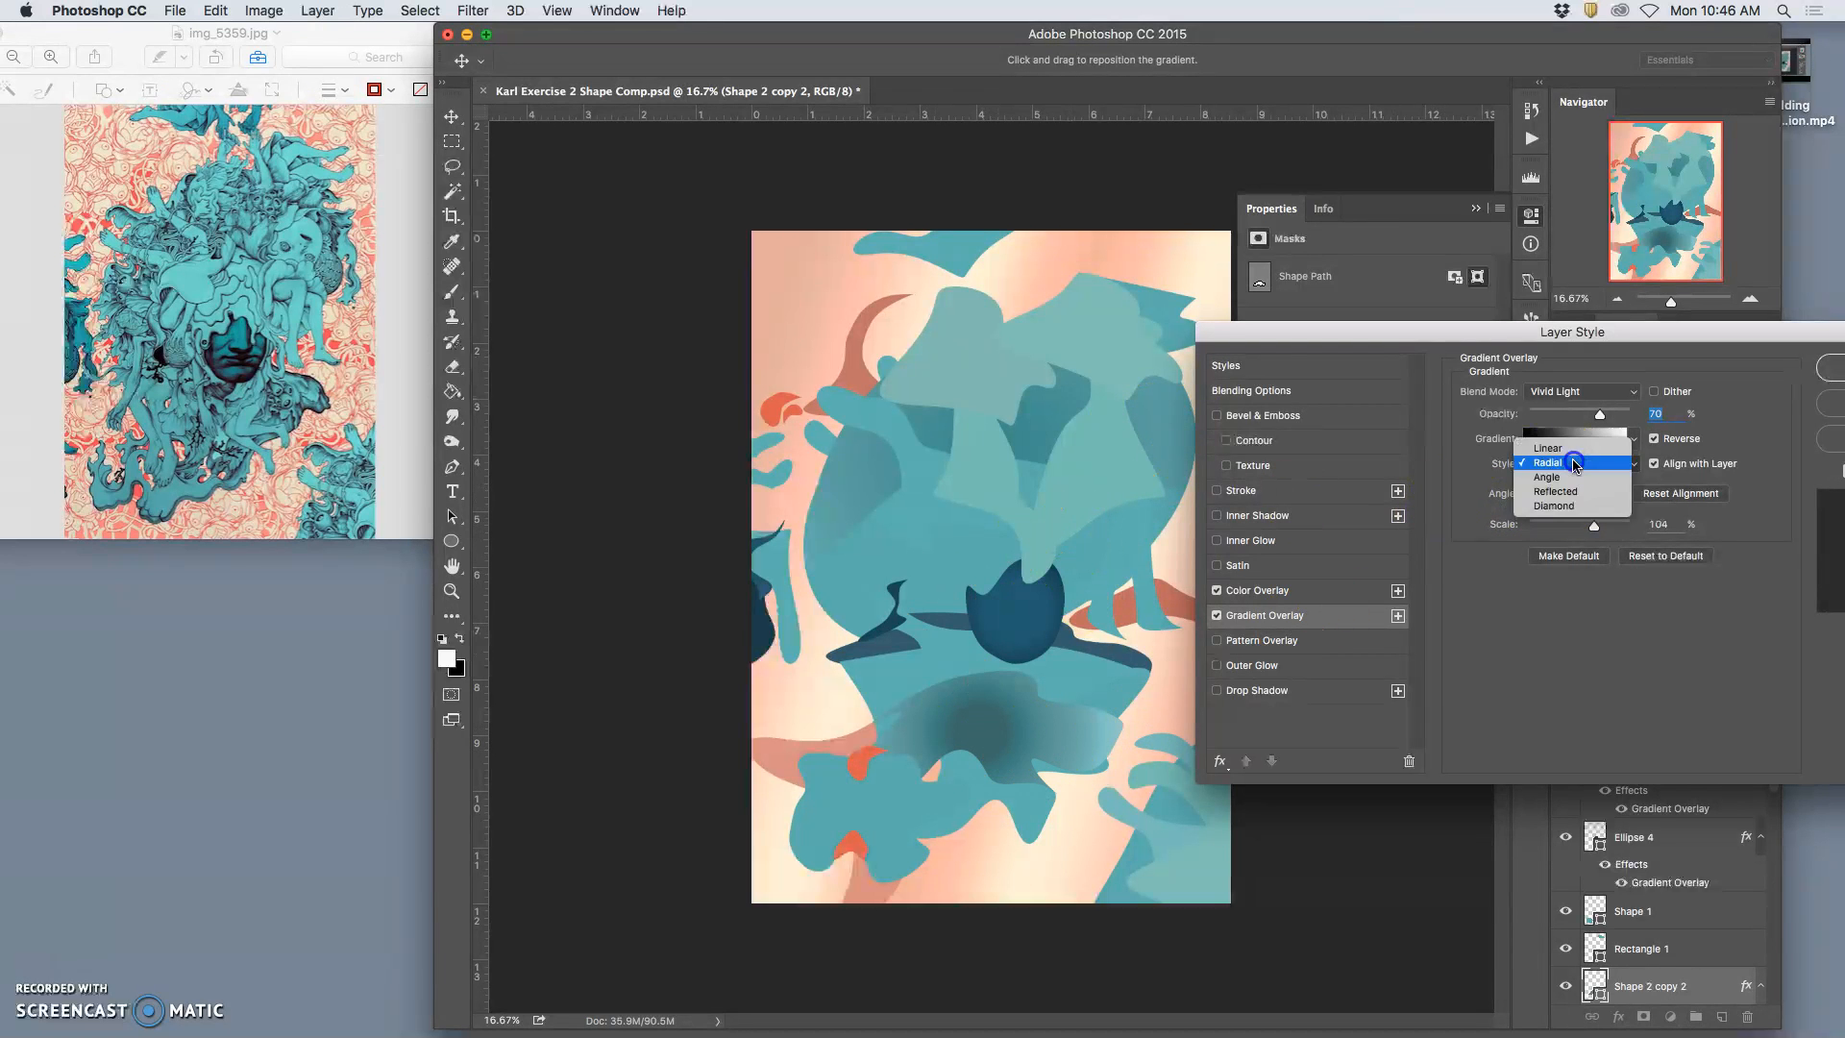
left_click(1576, 491)
left_click(1576, 467)
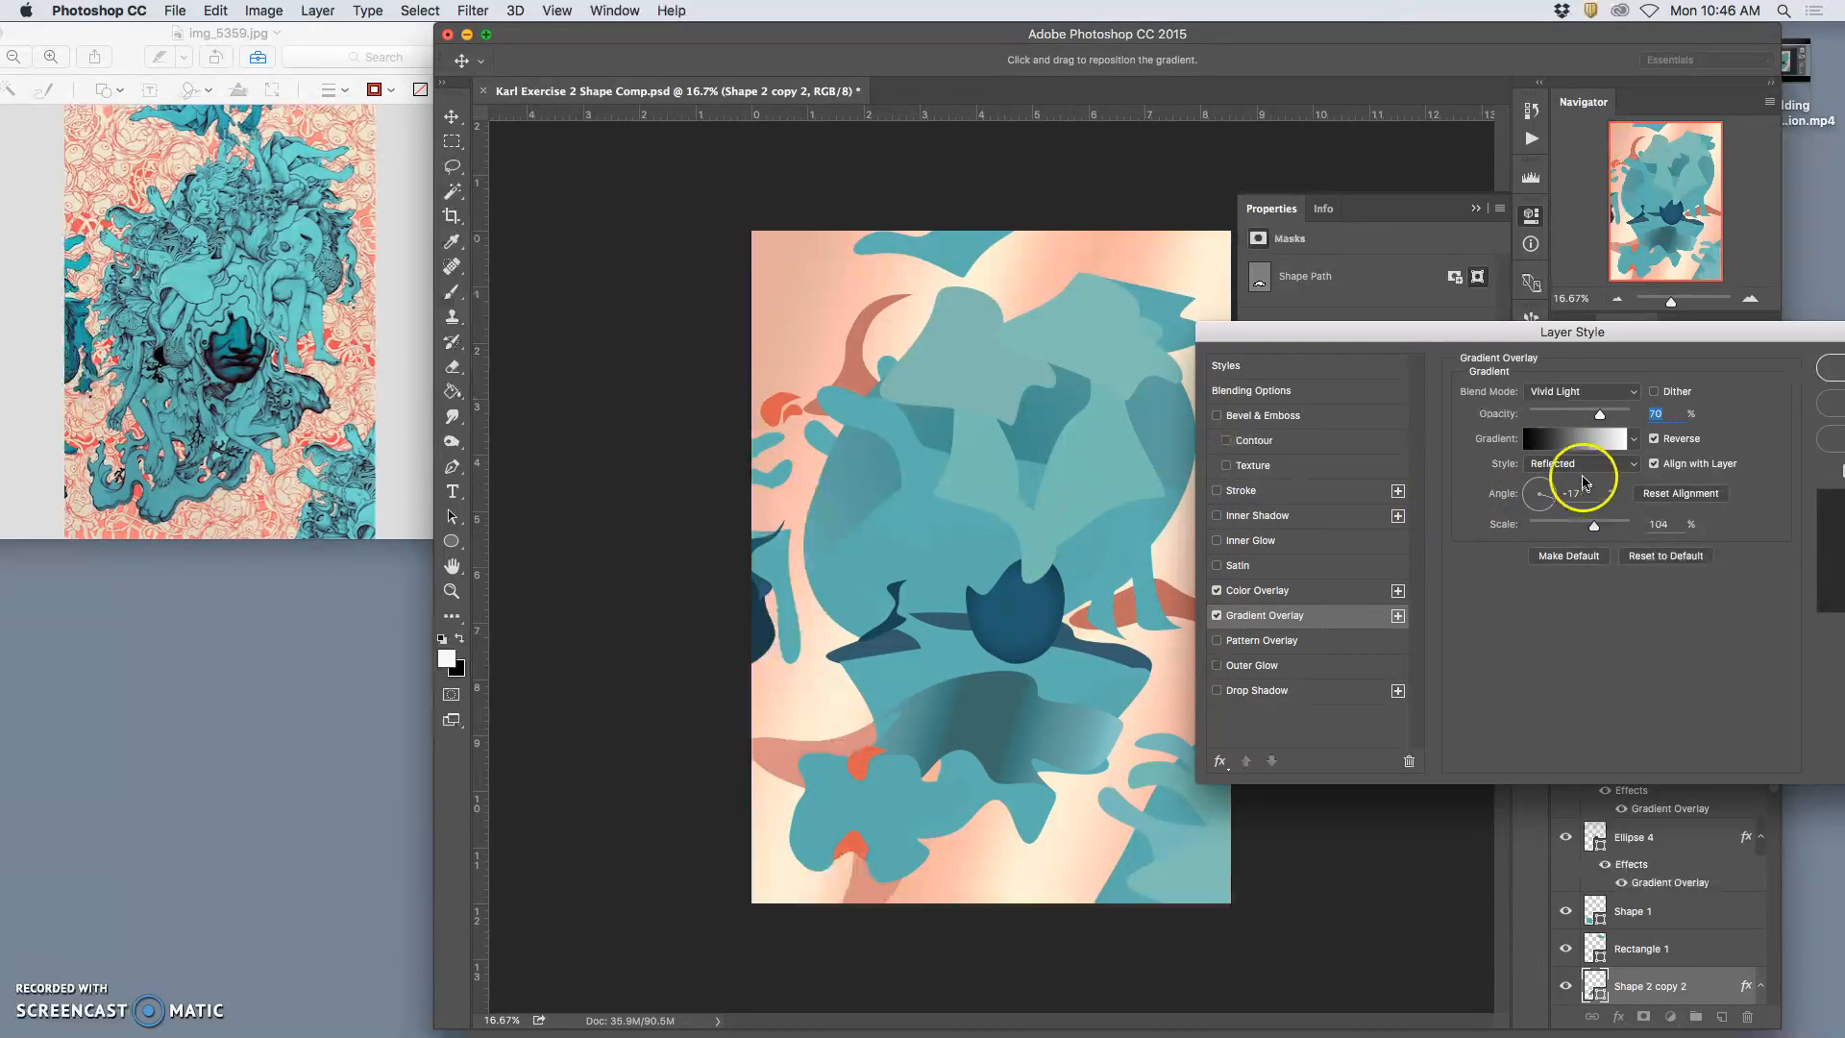
left_click(1577, 477)
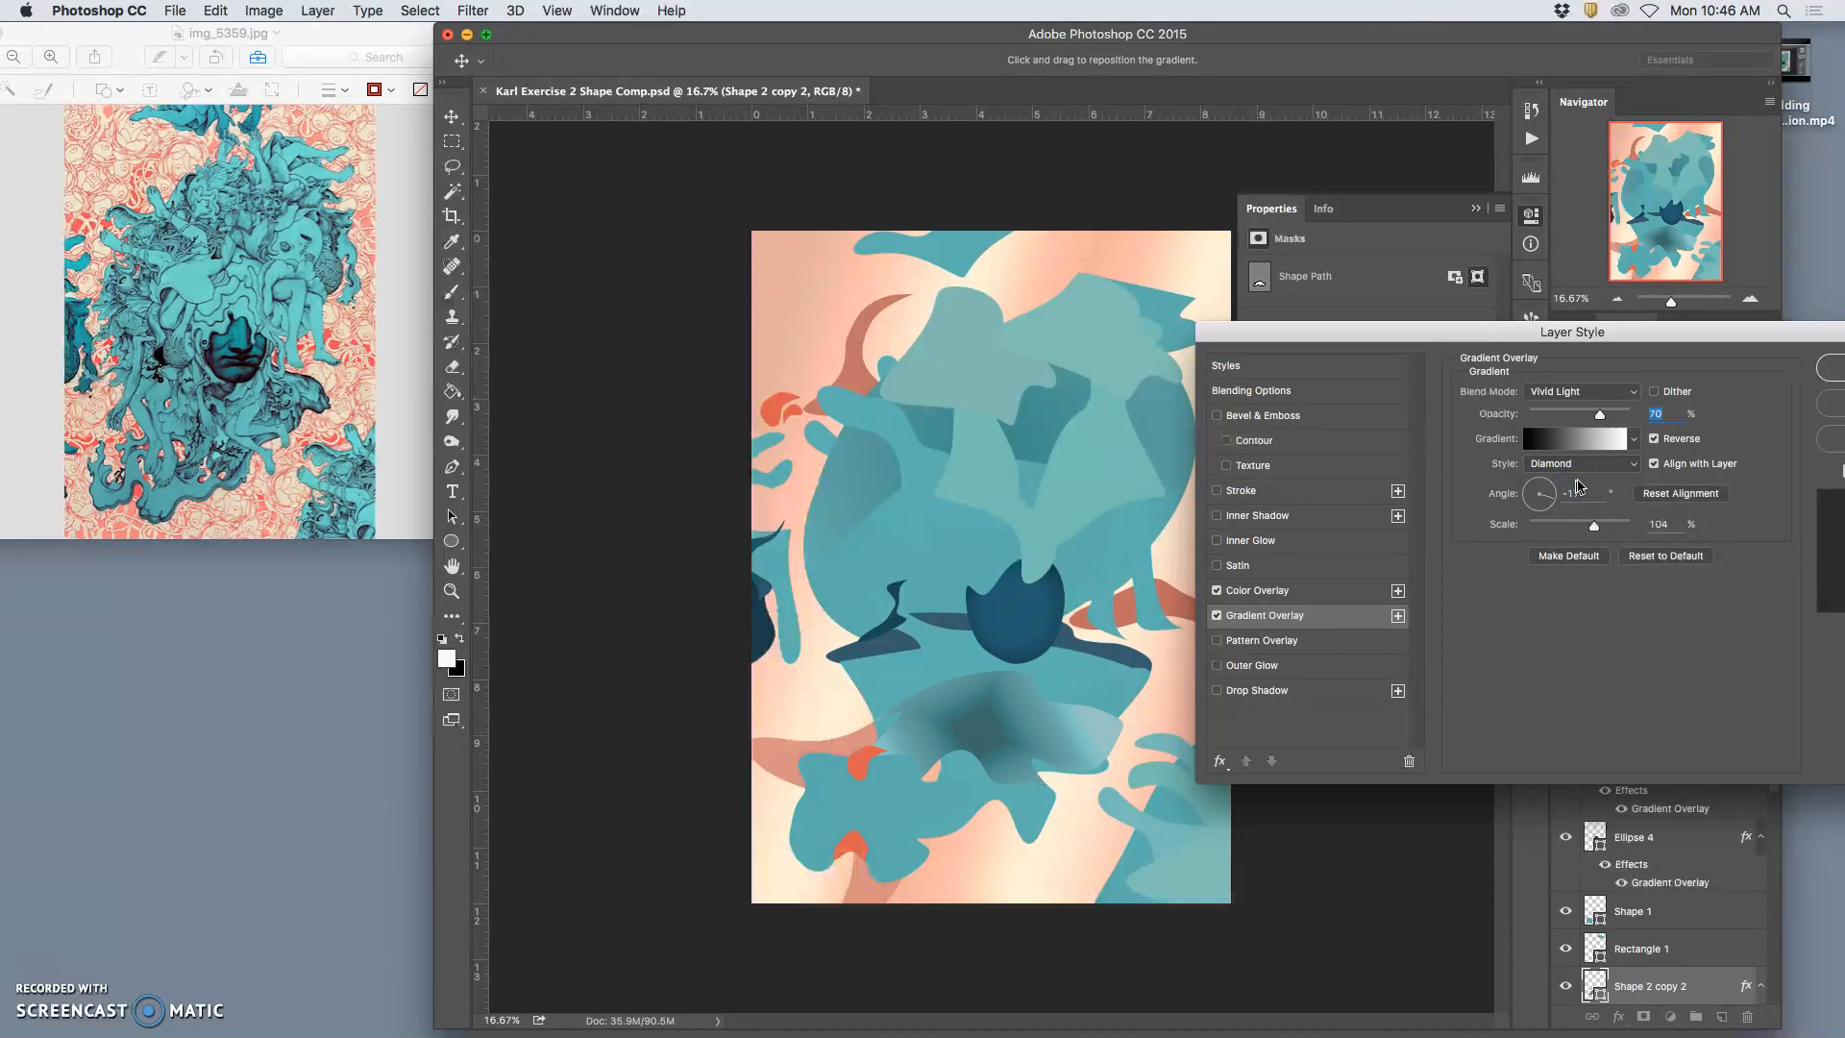
Set the lower shape's gradient style to Linear, reposition the gradient across the shape and apply the layer style
left_click(1579, 469)
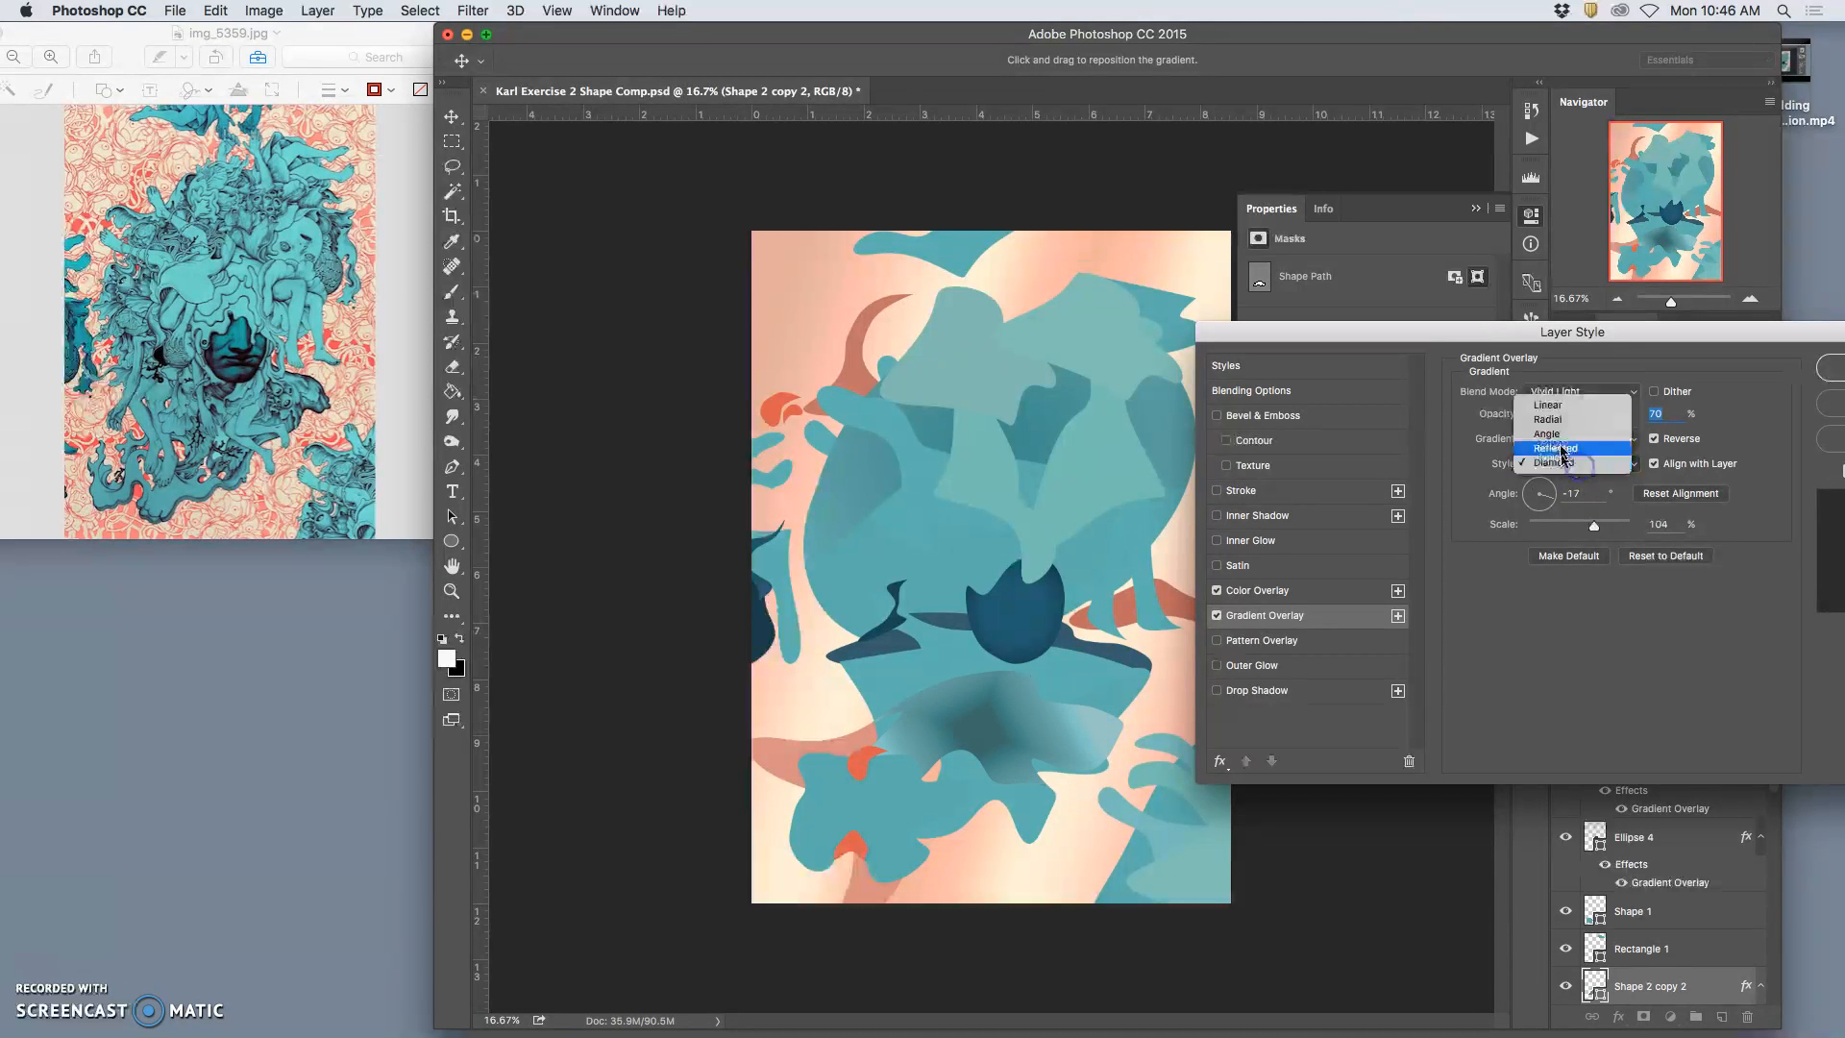
left_click(1554, 408)
left_click_drag(1140, 708, 1189, 721)
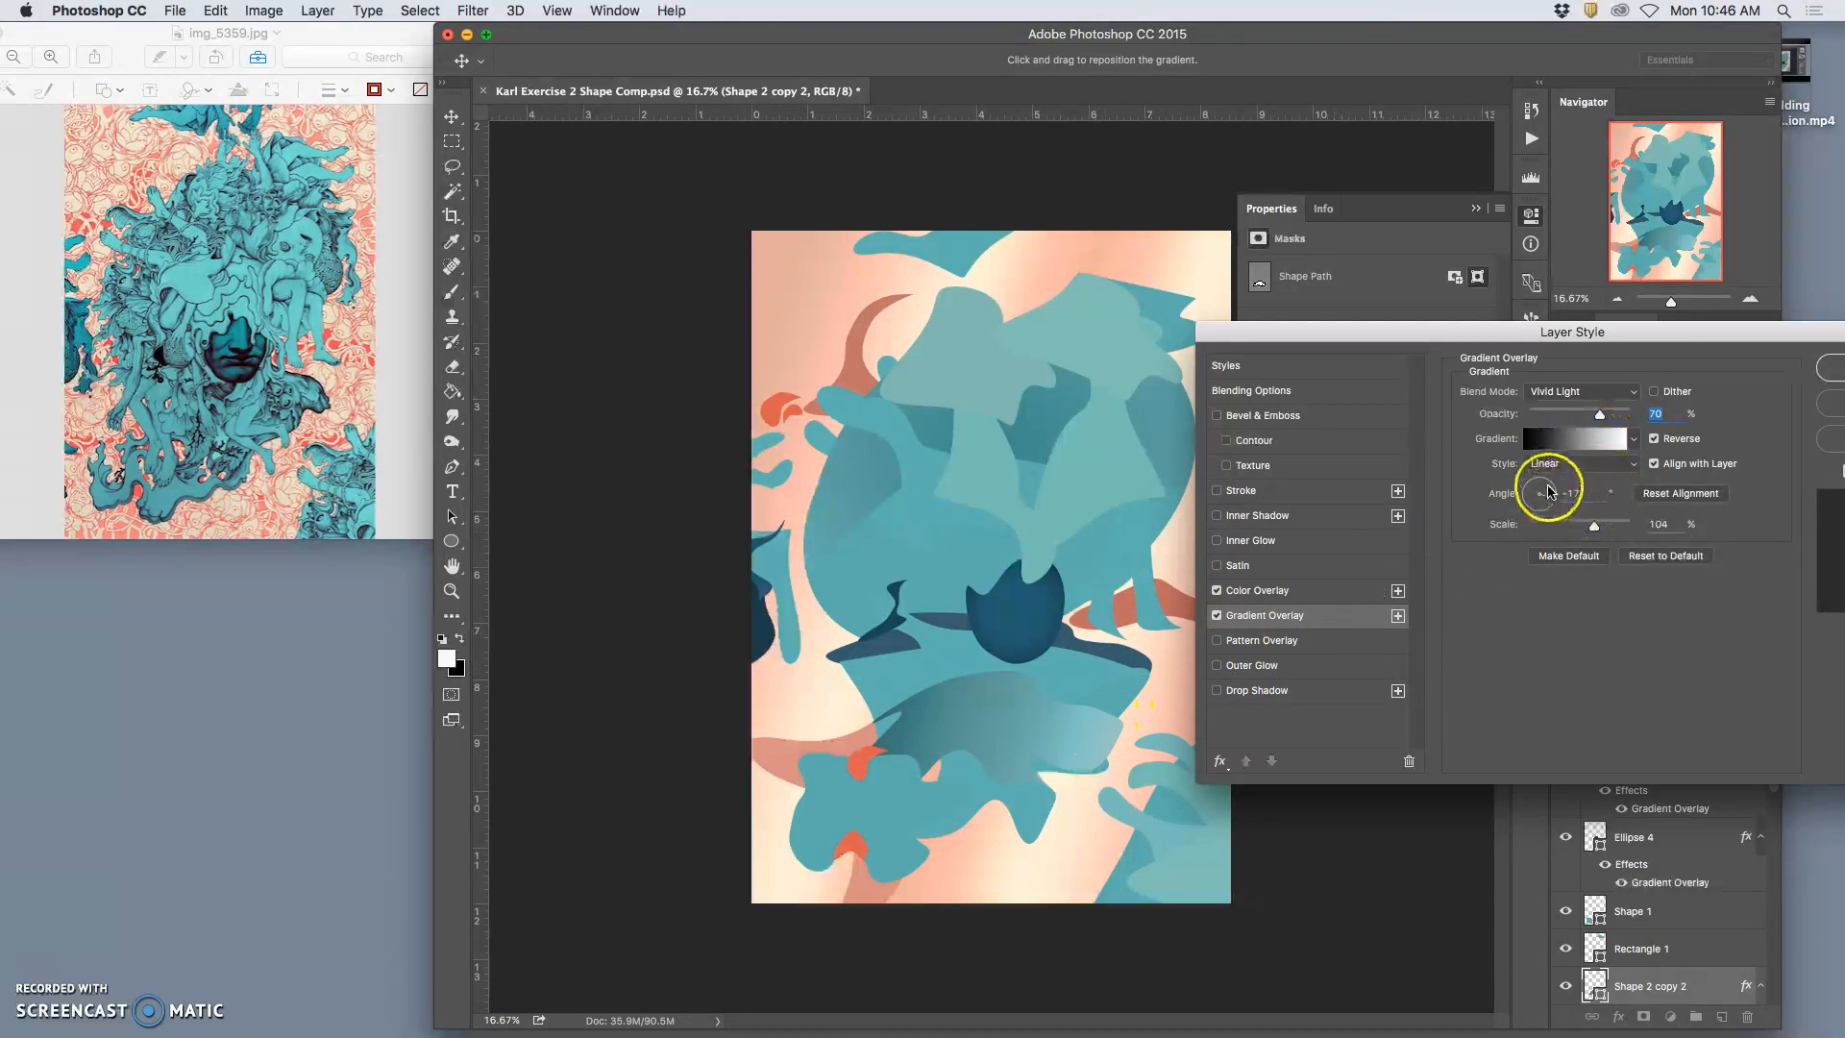
left_click(1545, 484)
left_click(1547, 490)
left_click(1780, 417)
left_click(1819, 370)
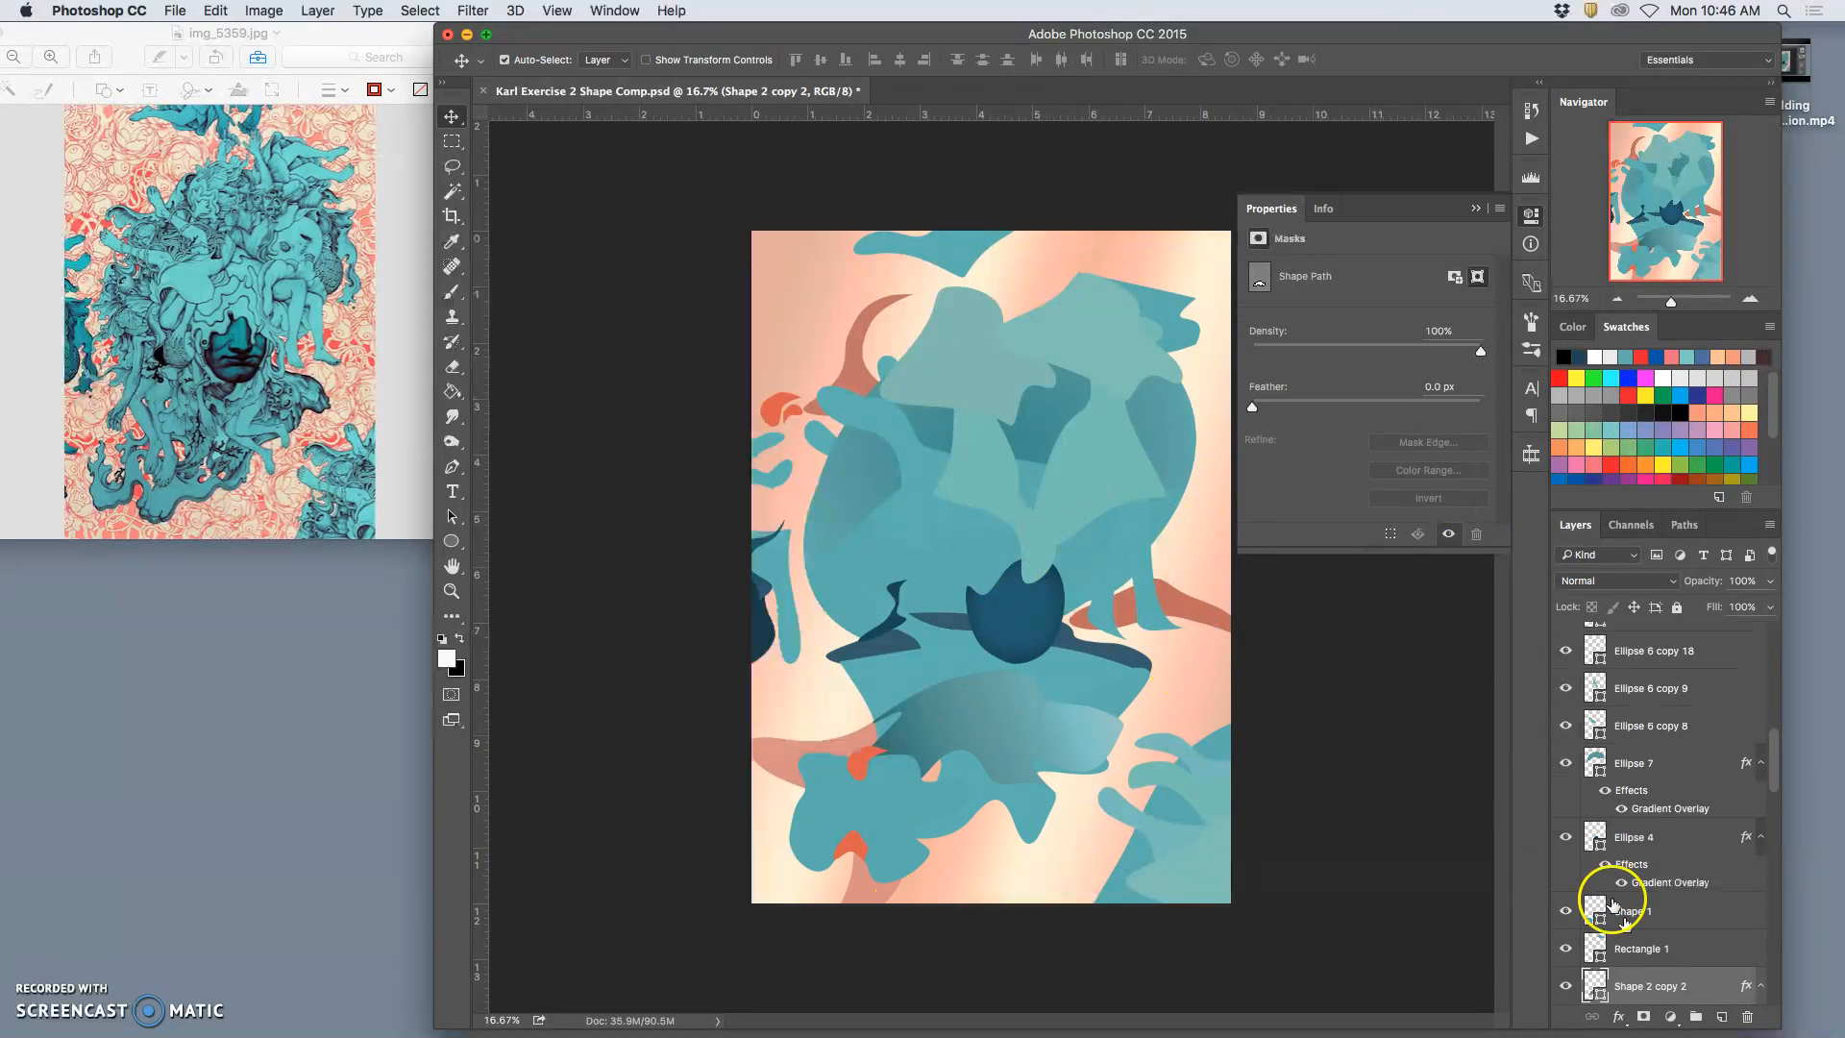
Toggle the visibility of the lower shape's colour overlay to compare the shape with and without it
scroll(1706, 990, "down", 5)
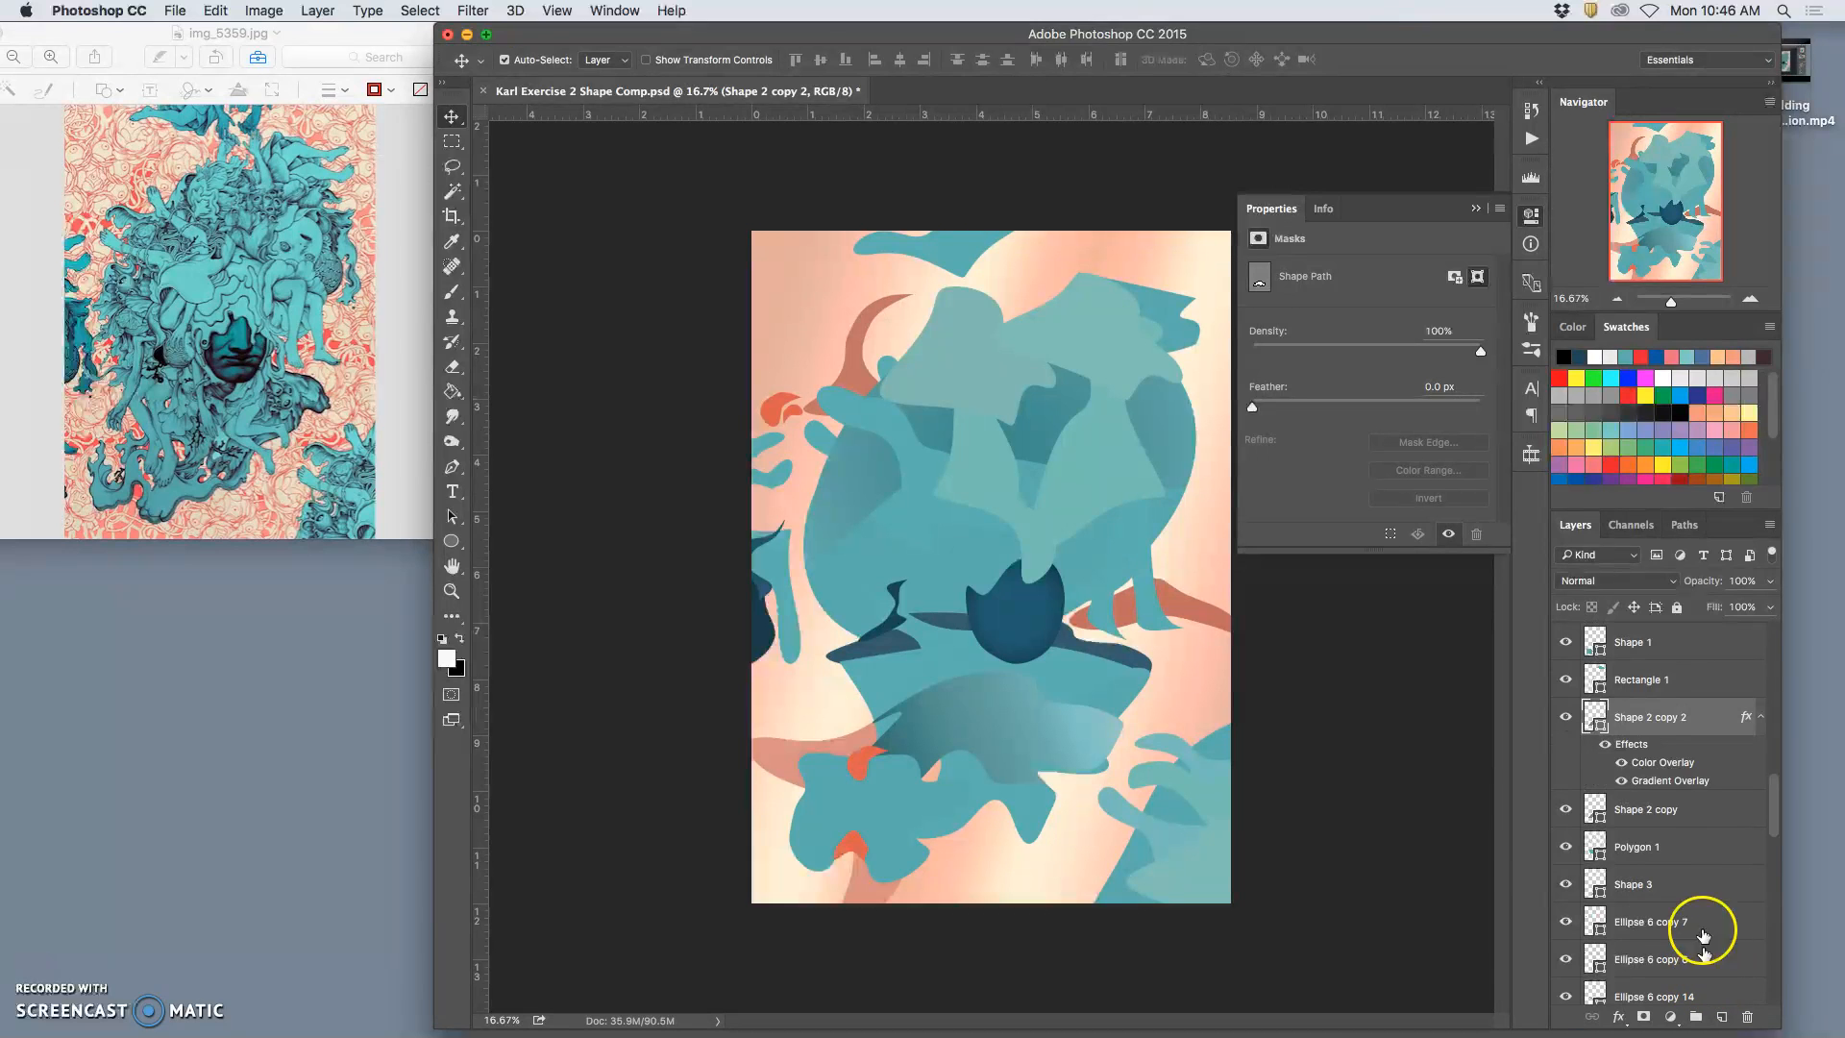
left_click(1622, 764)
left_click(1622, 764)
left_click(1622, 764)
left_click(1622, 764)
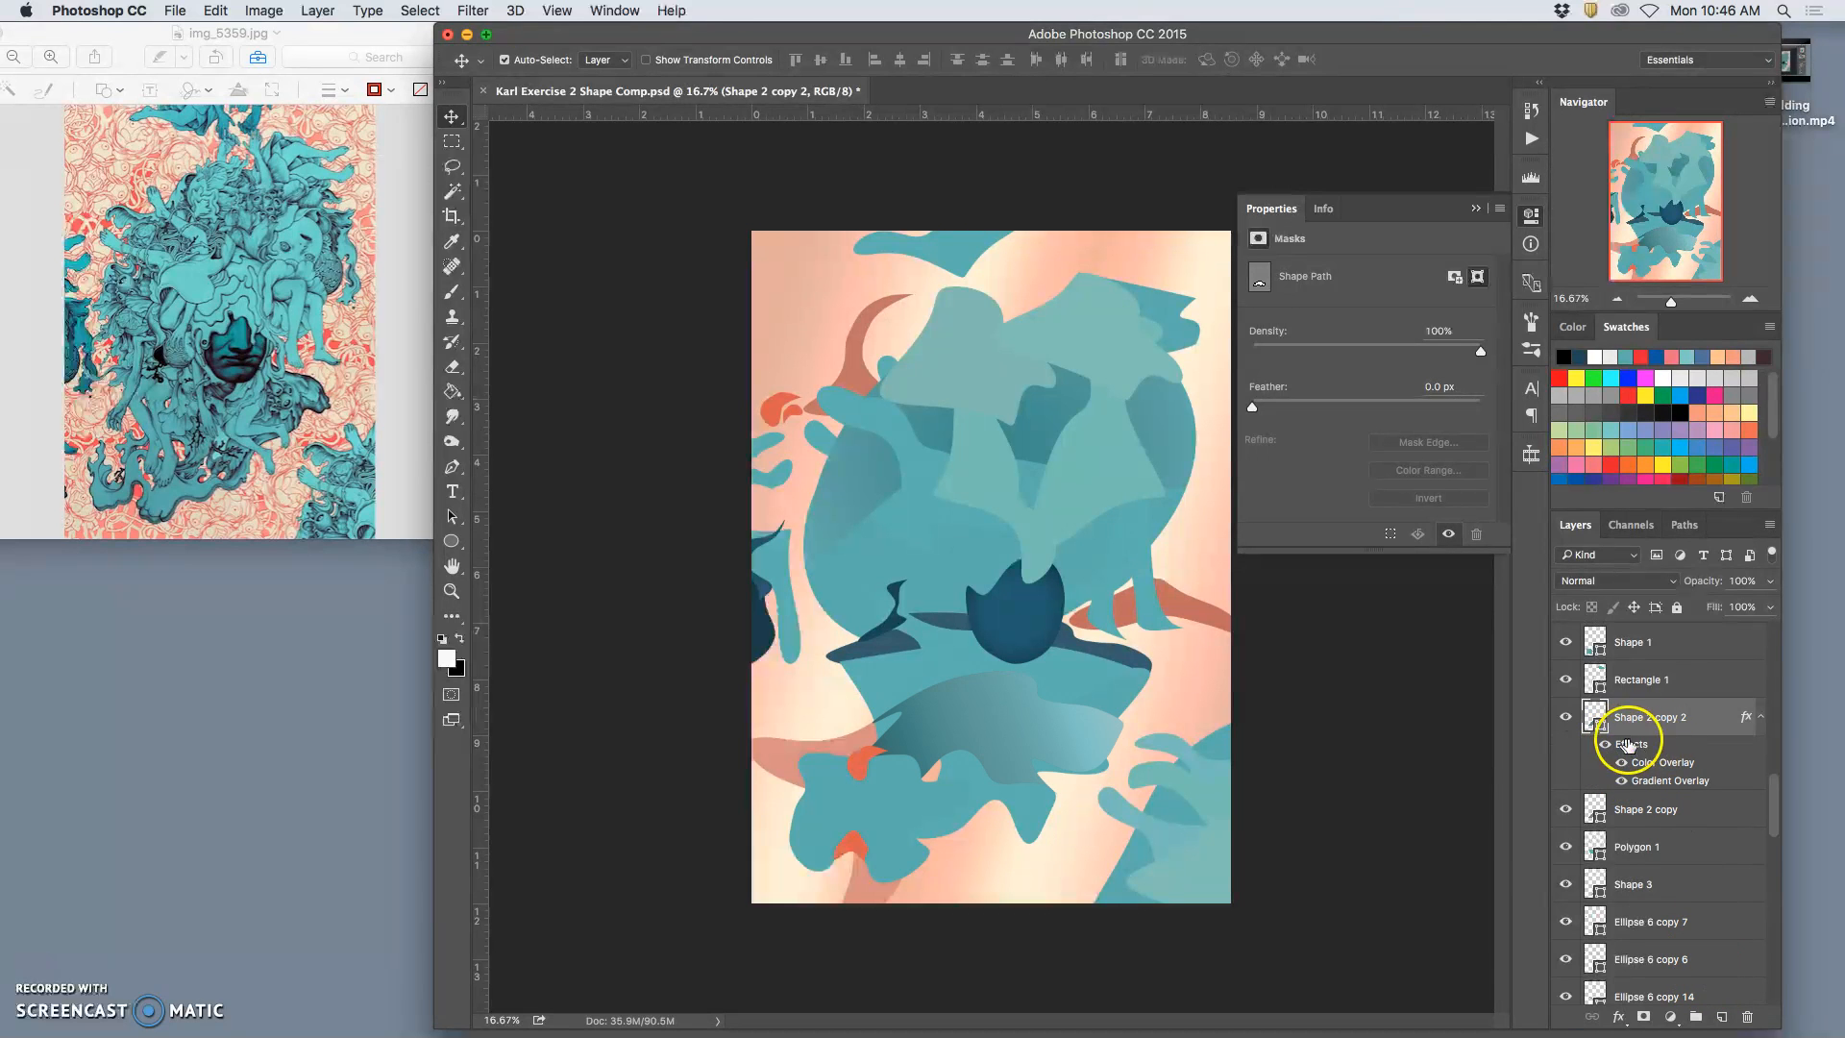
Reopen the lower shape's gradient overlay, turn off Reverse and set the opacity to about 72%
double_click(1663, 783)
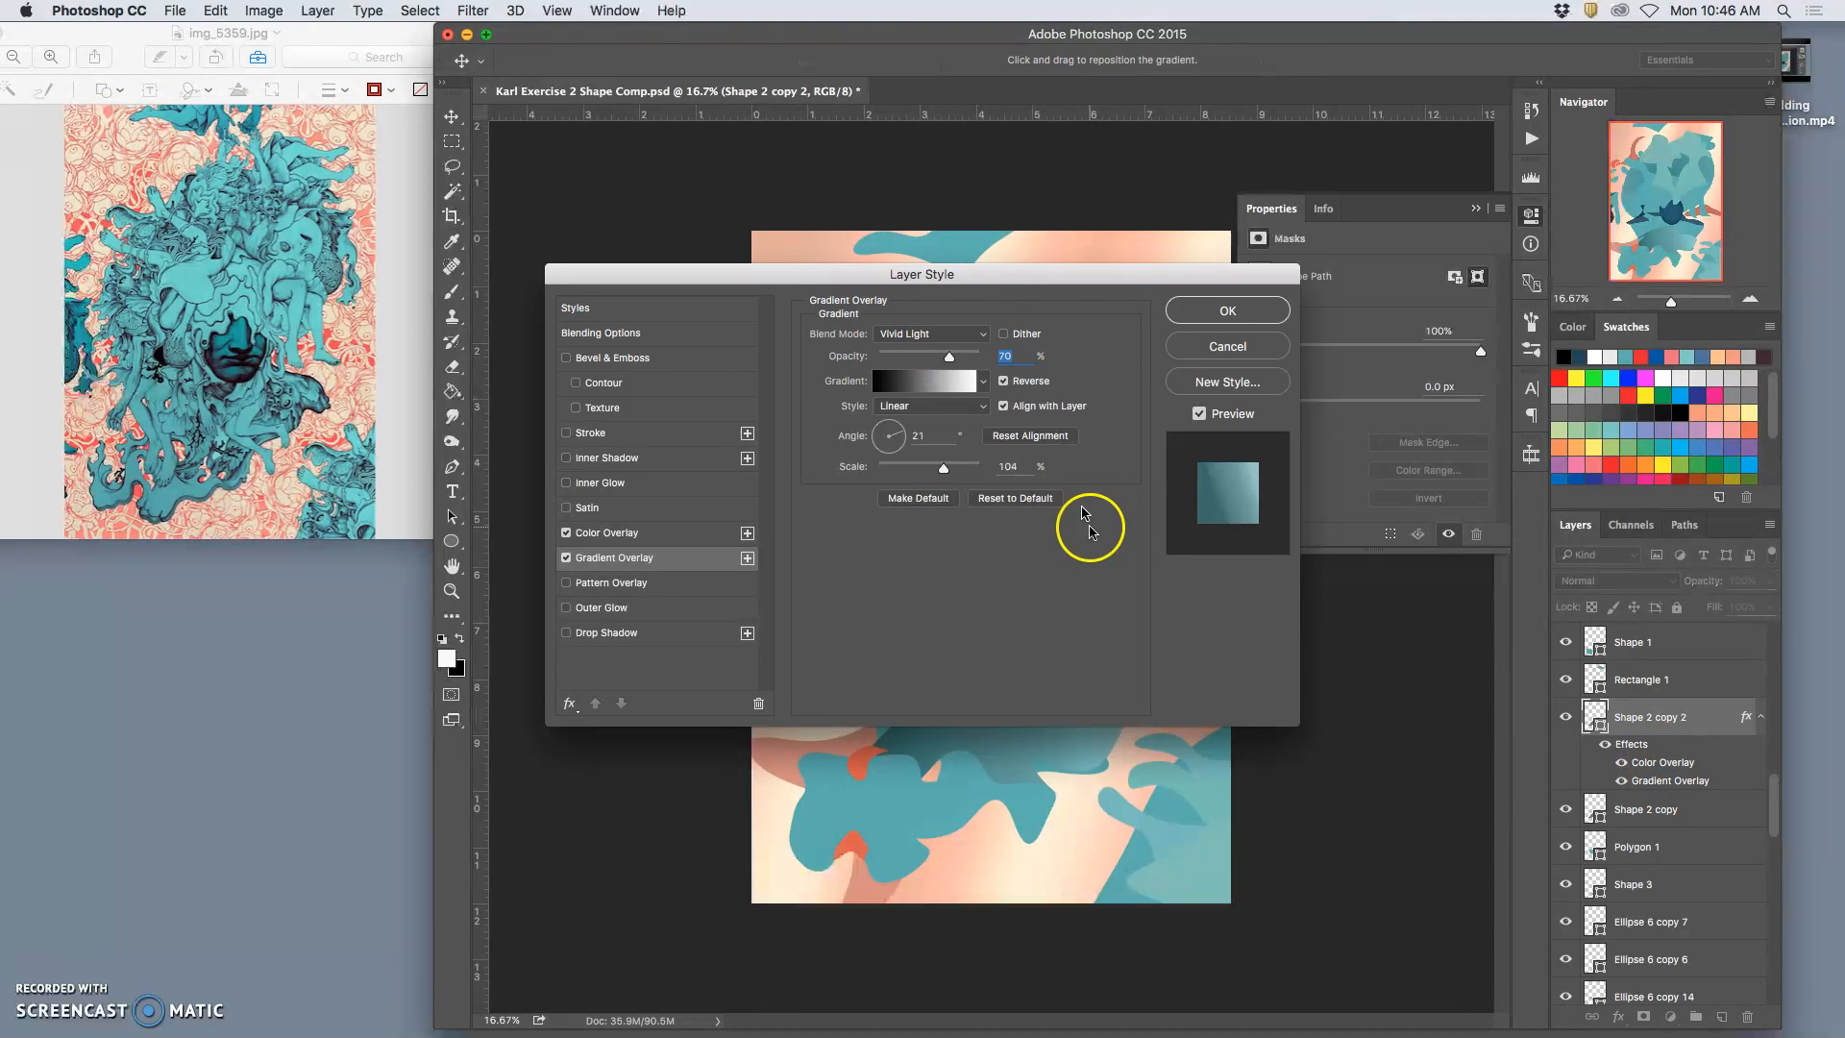
left_click_drag(1063, 276, 1795, 213)
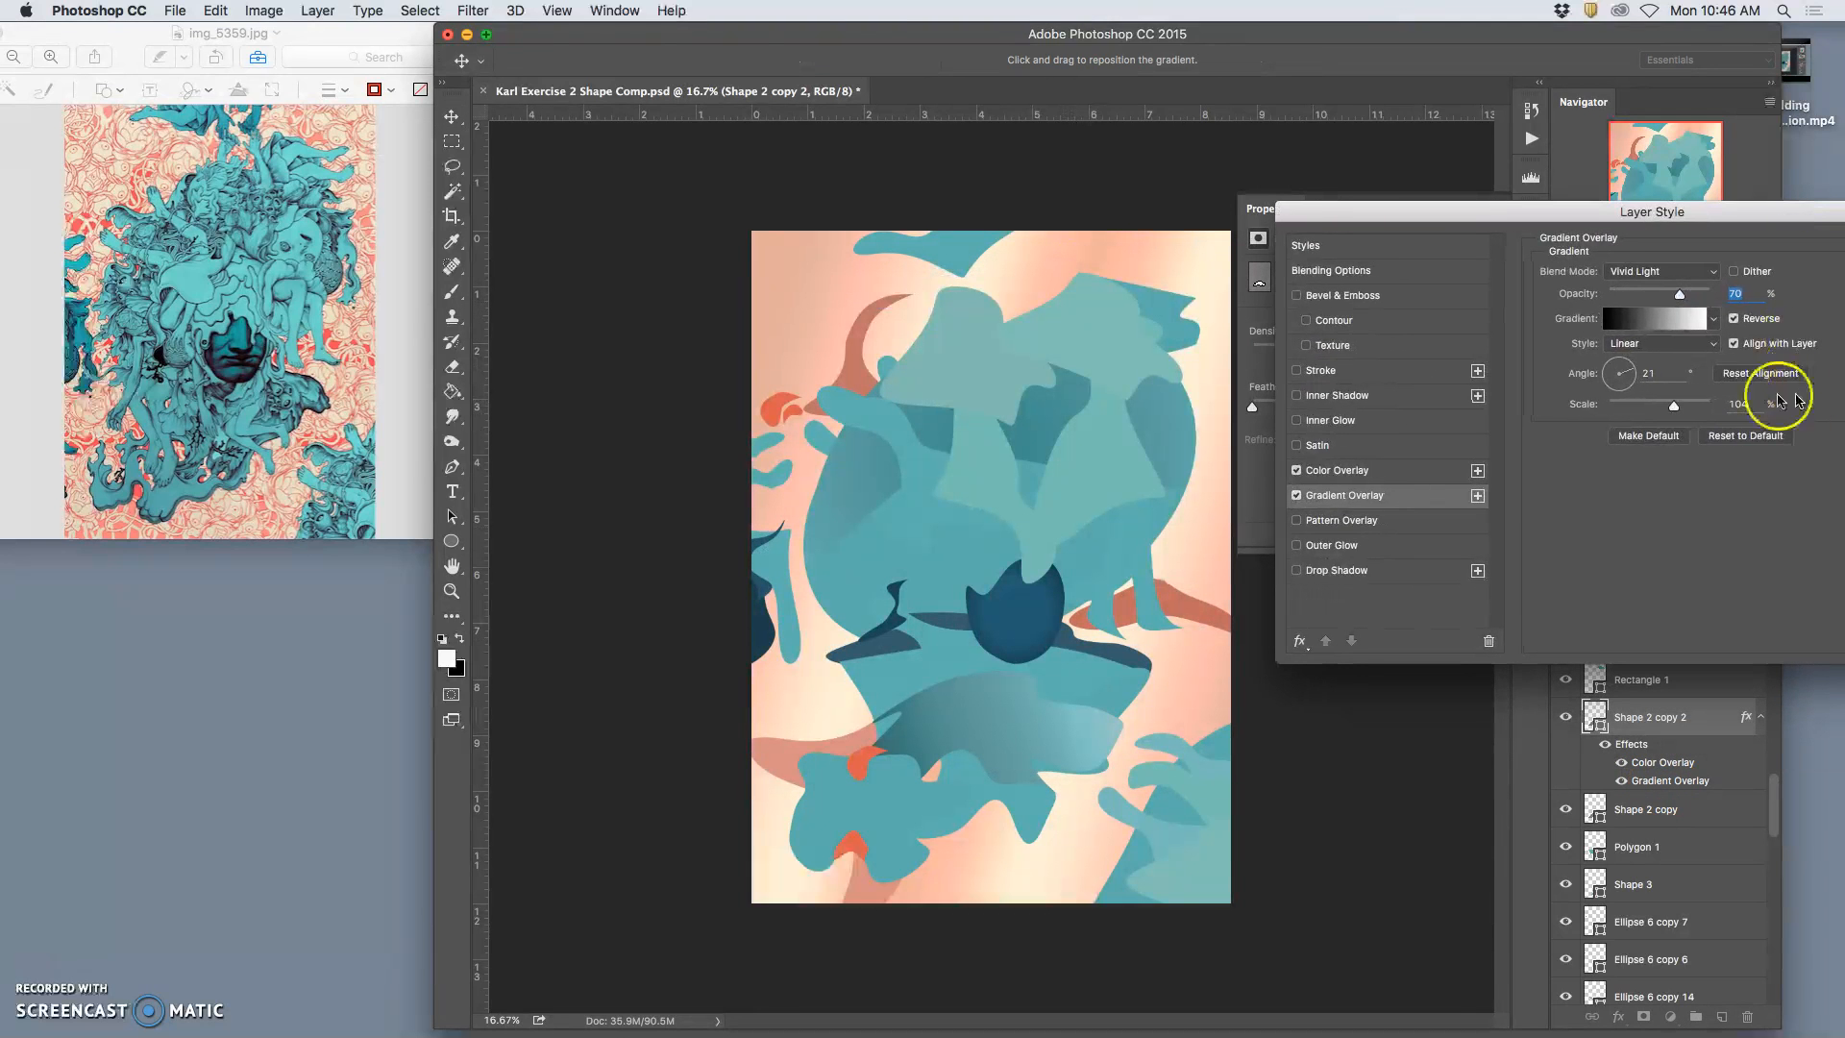
left_click(1734, 319)
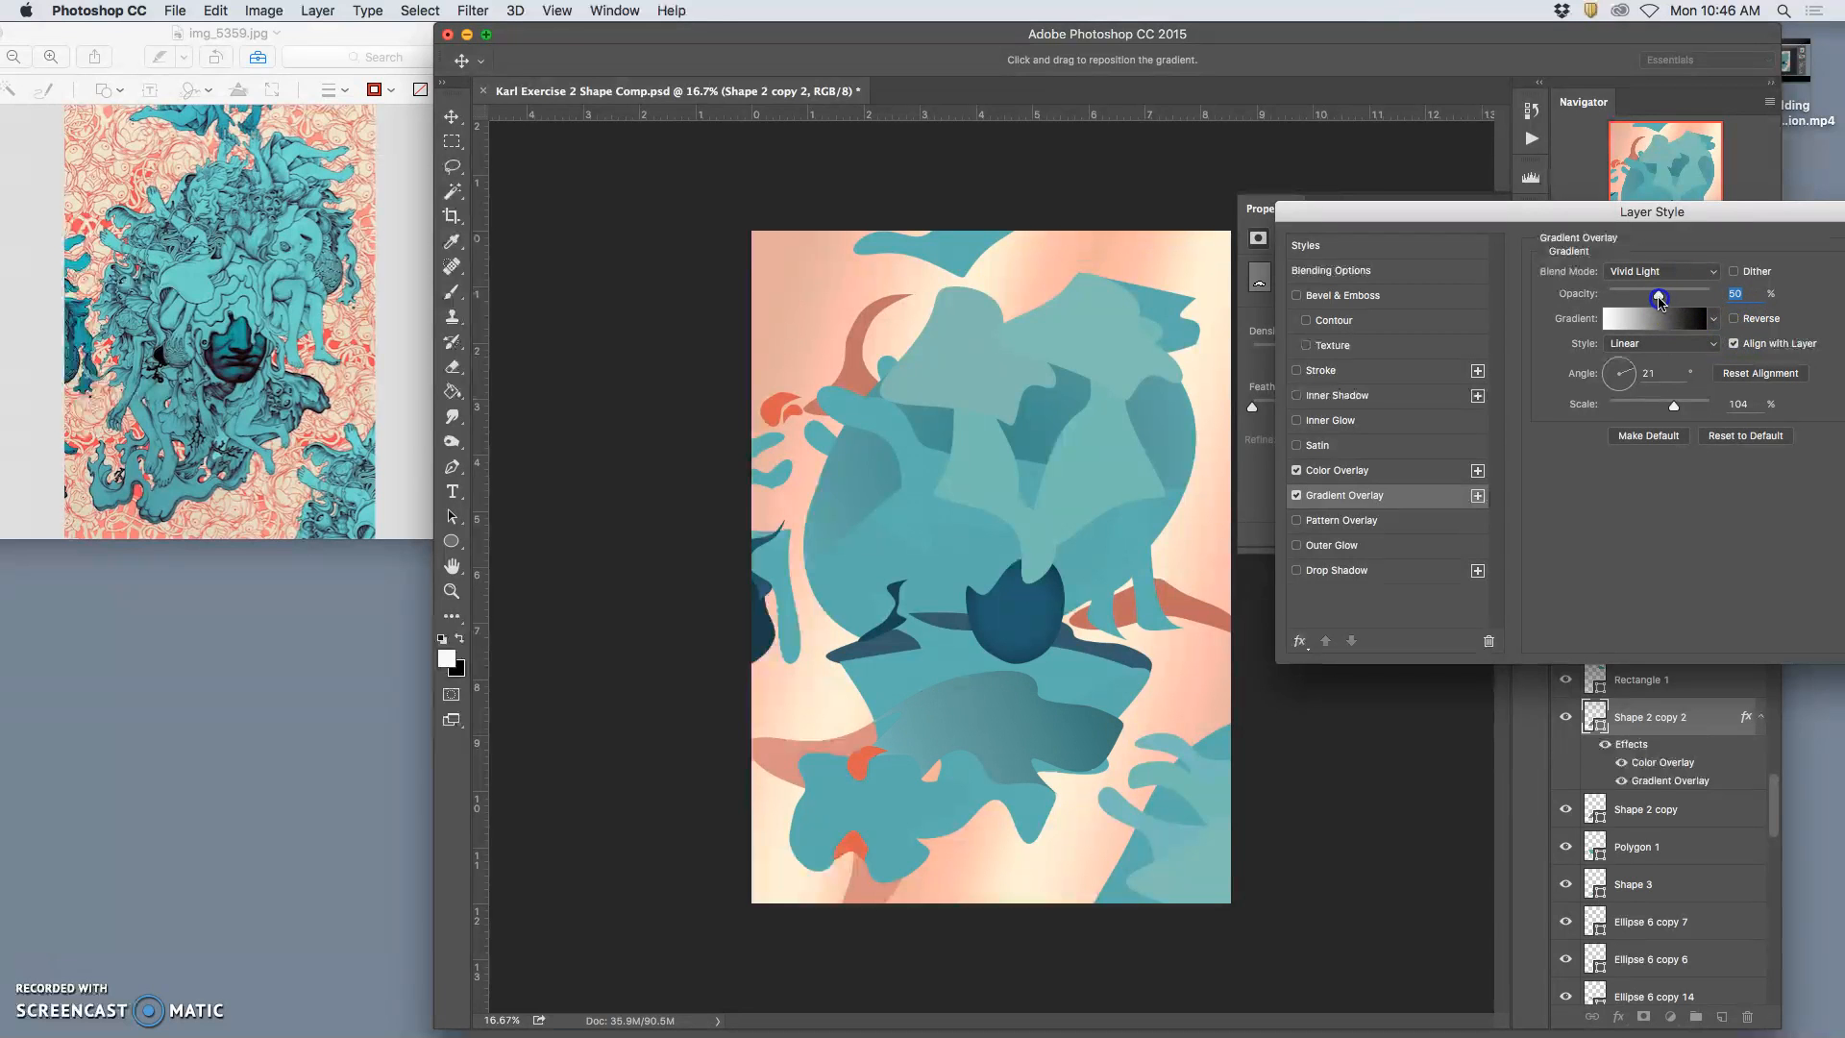
left_click_drag(1661, 298, 1689, 299)
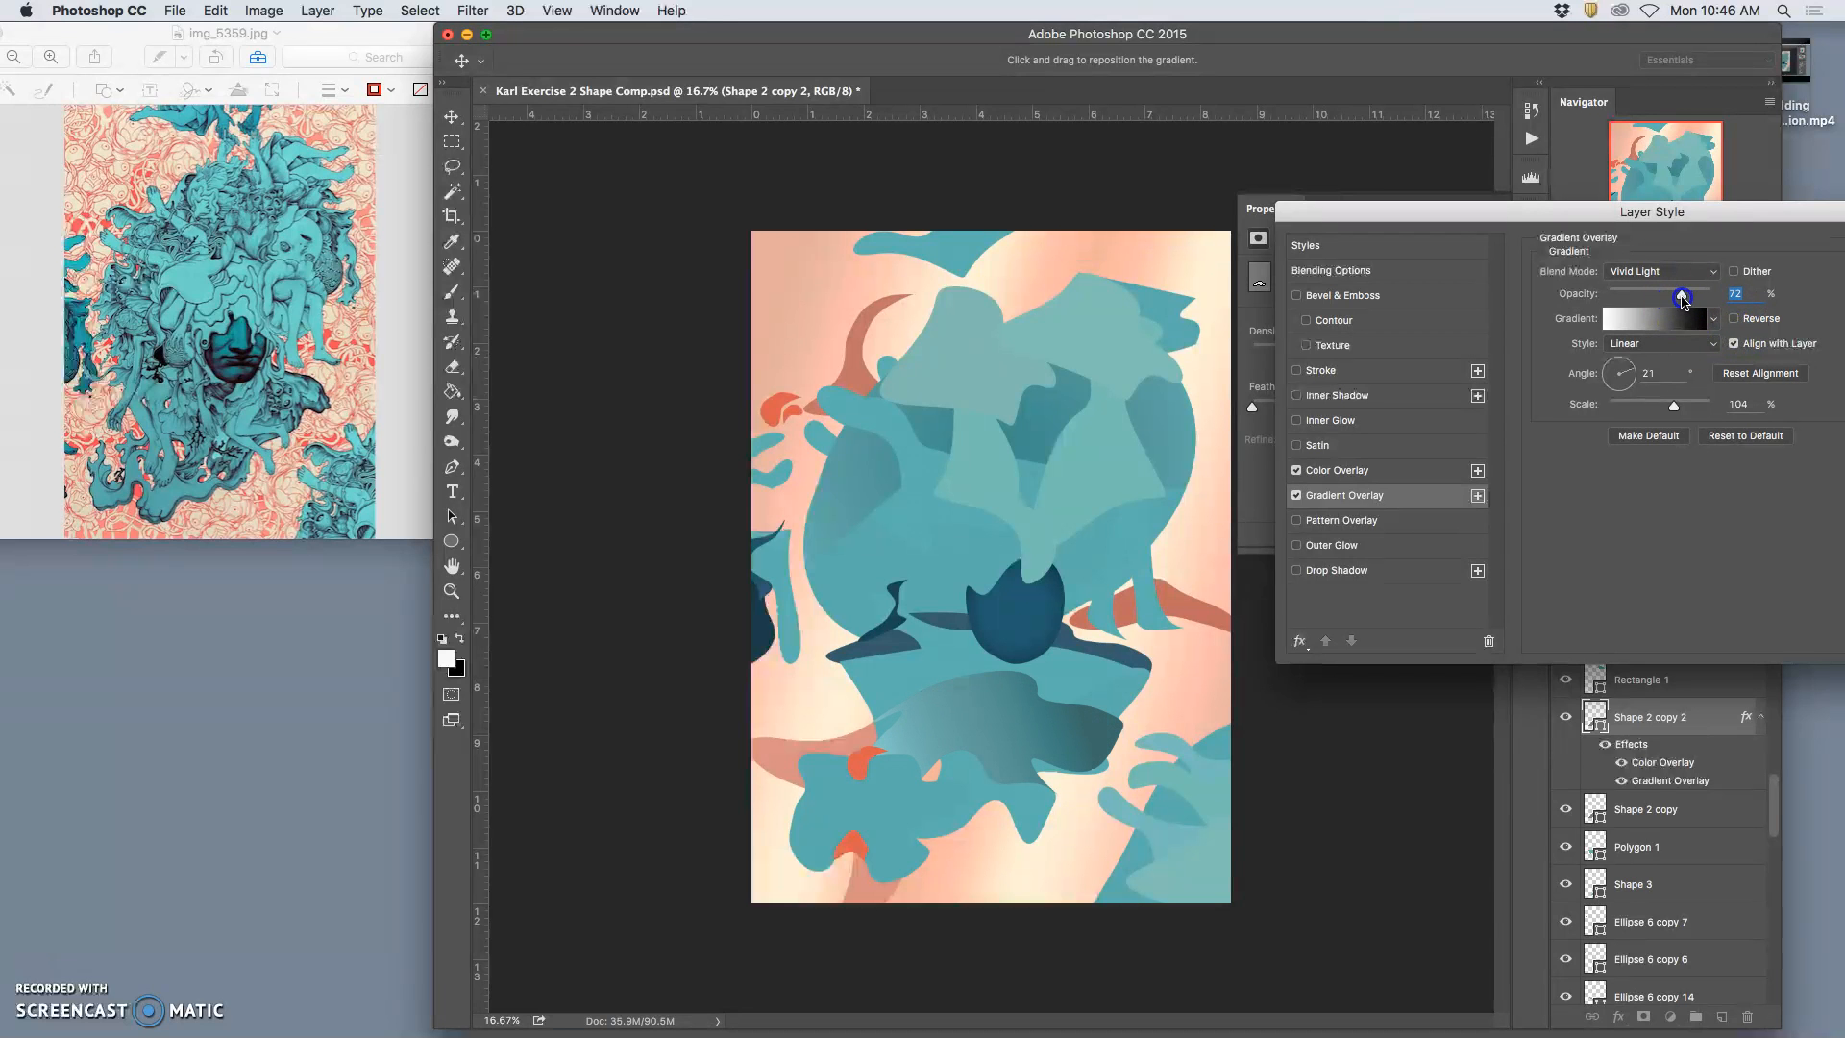
Set the gradient's angle to 157° and scale to 150%, turn Reverse back on and apply the layer style
left_click(1623, 368)
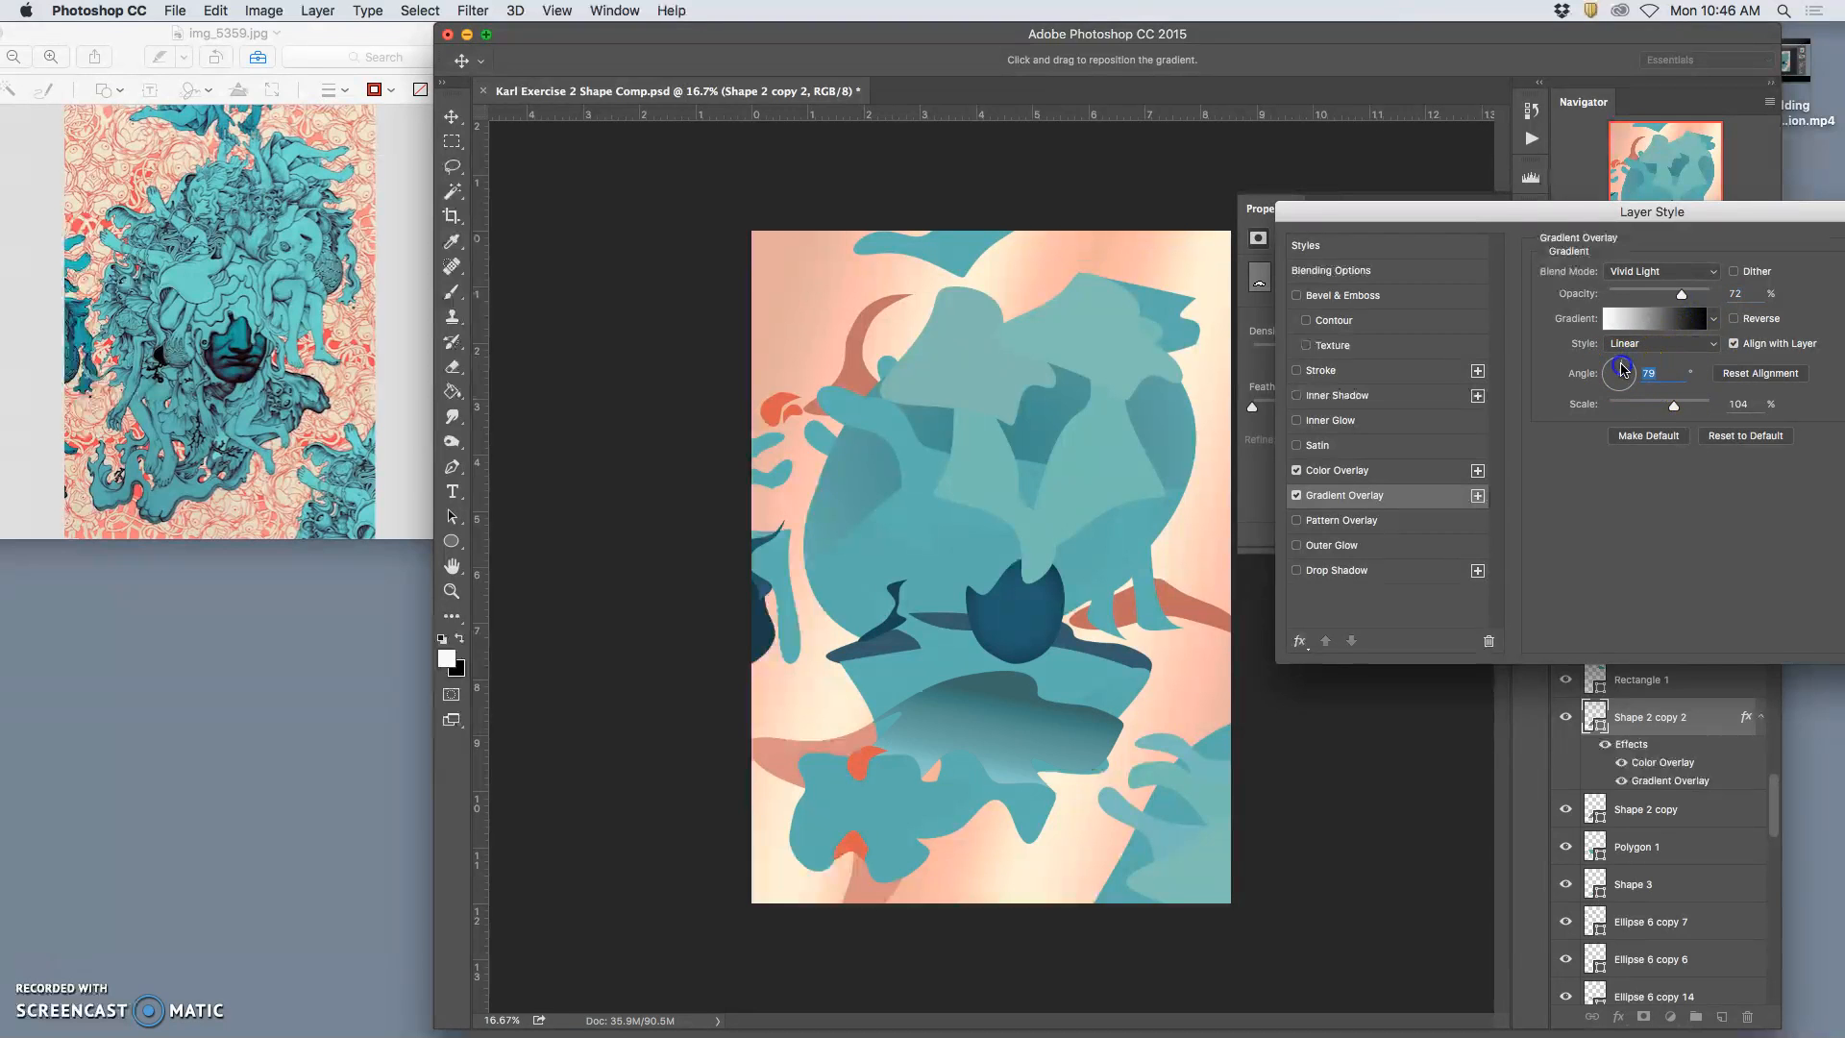
left_click_drag(1625, 368, 1712, 405)
left_click(1746, 403)
left_click(1615, 371)
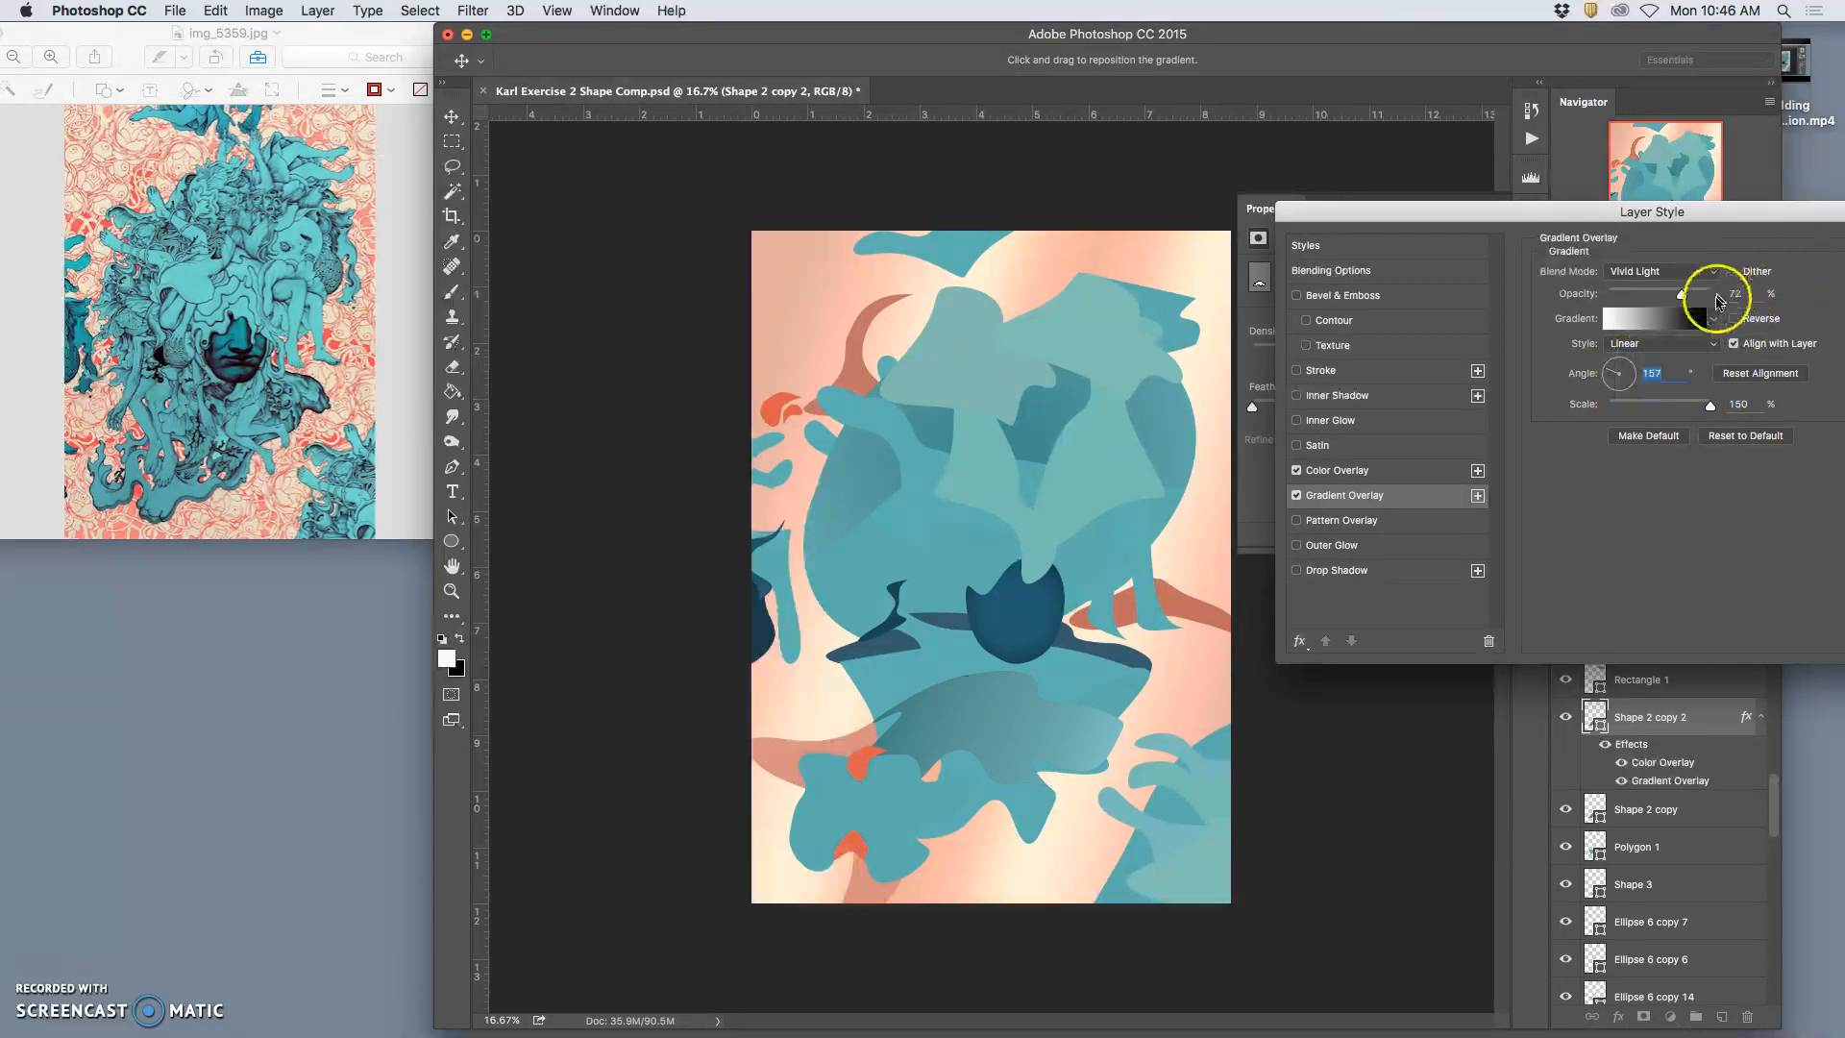
left_click(1735, 320)
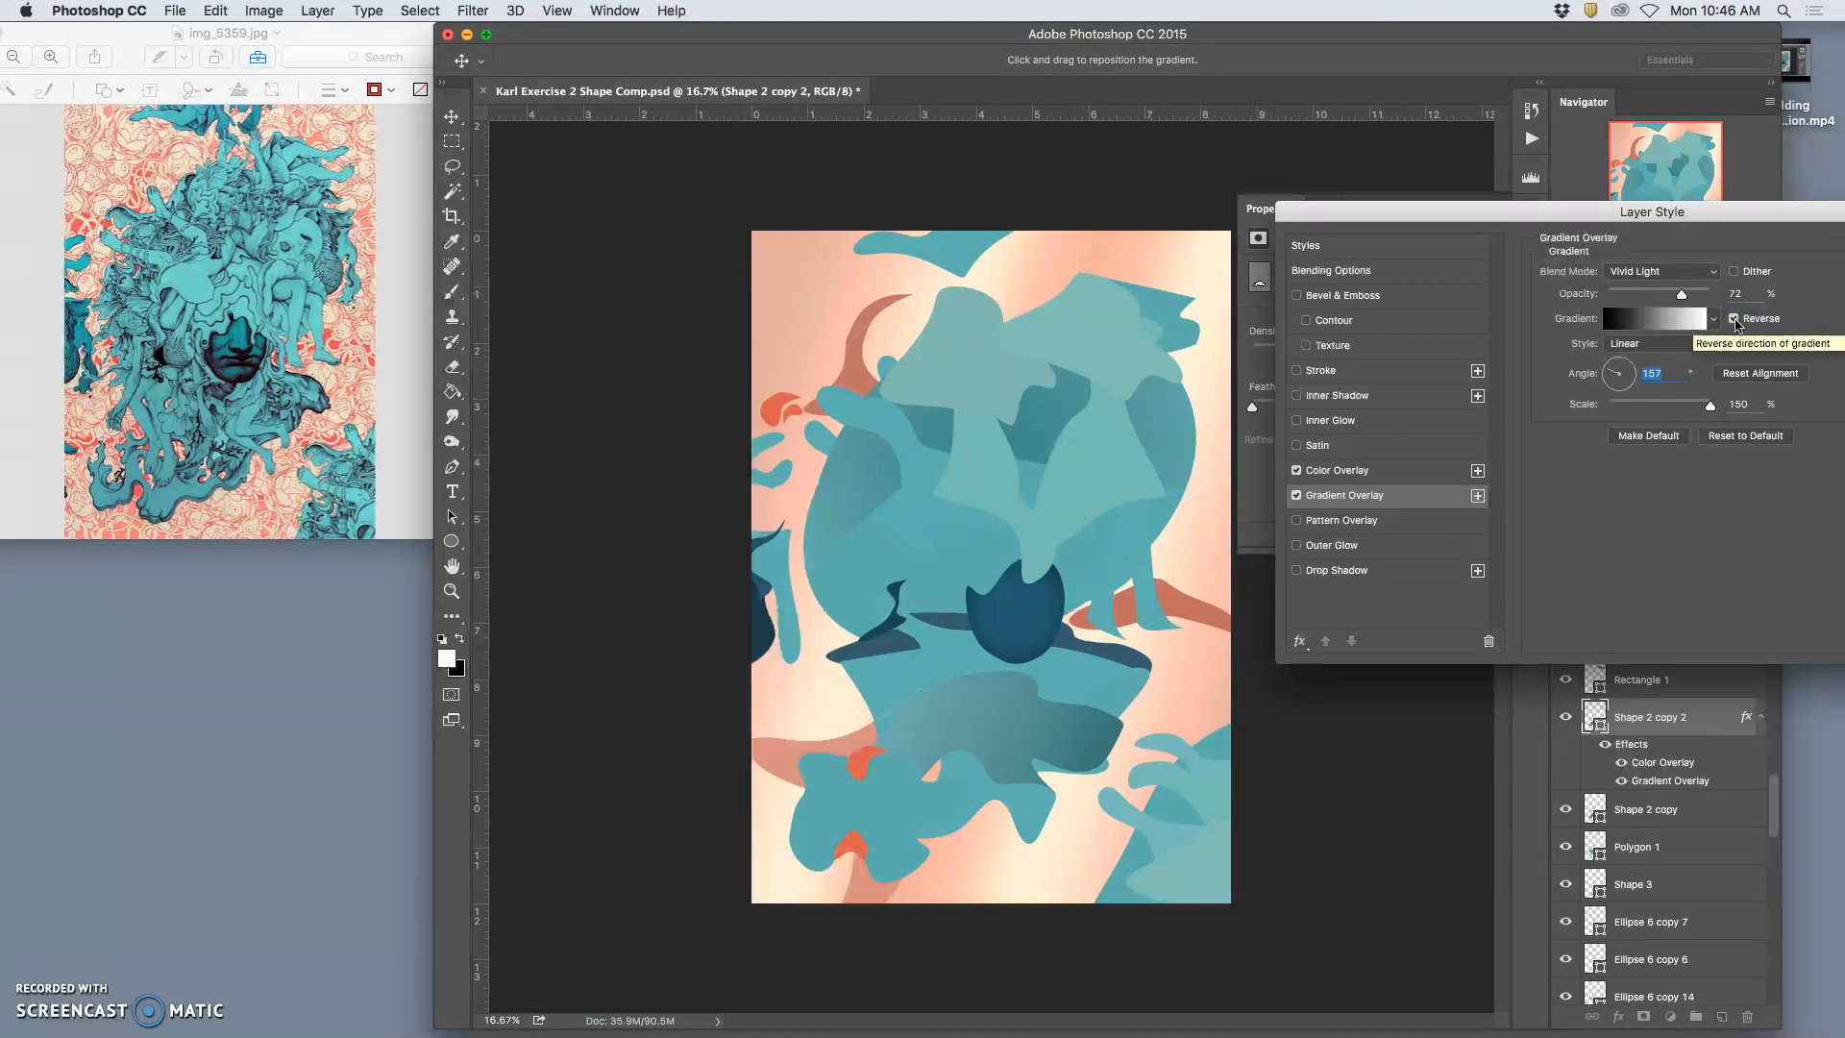
left_click_drag(1729, 213, 1529, 199)
left_click(1739, 236)
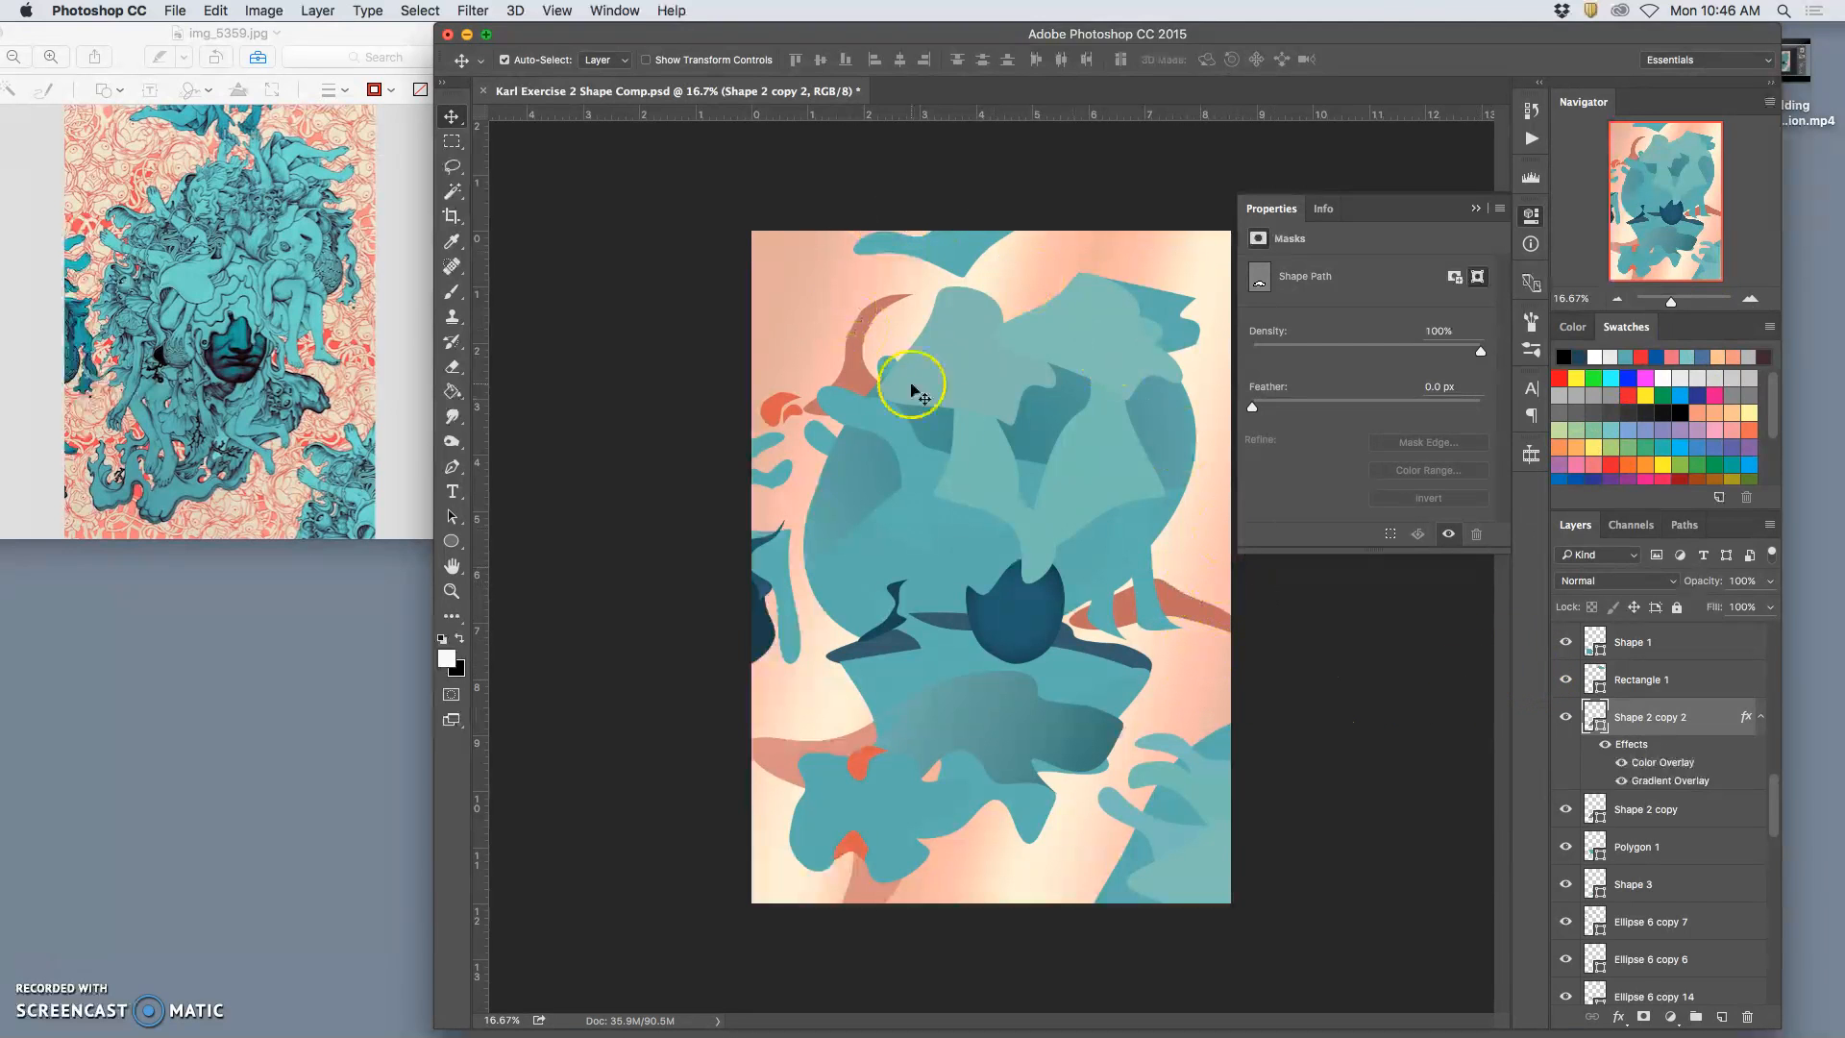
Add a pattern overlay to the background rectangle, Rectangle 2, and show its settings
left_click(1135, 257)
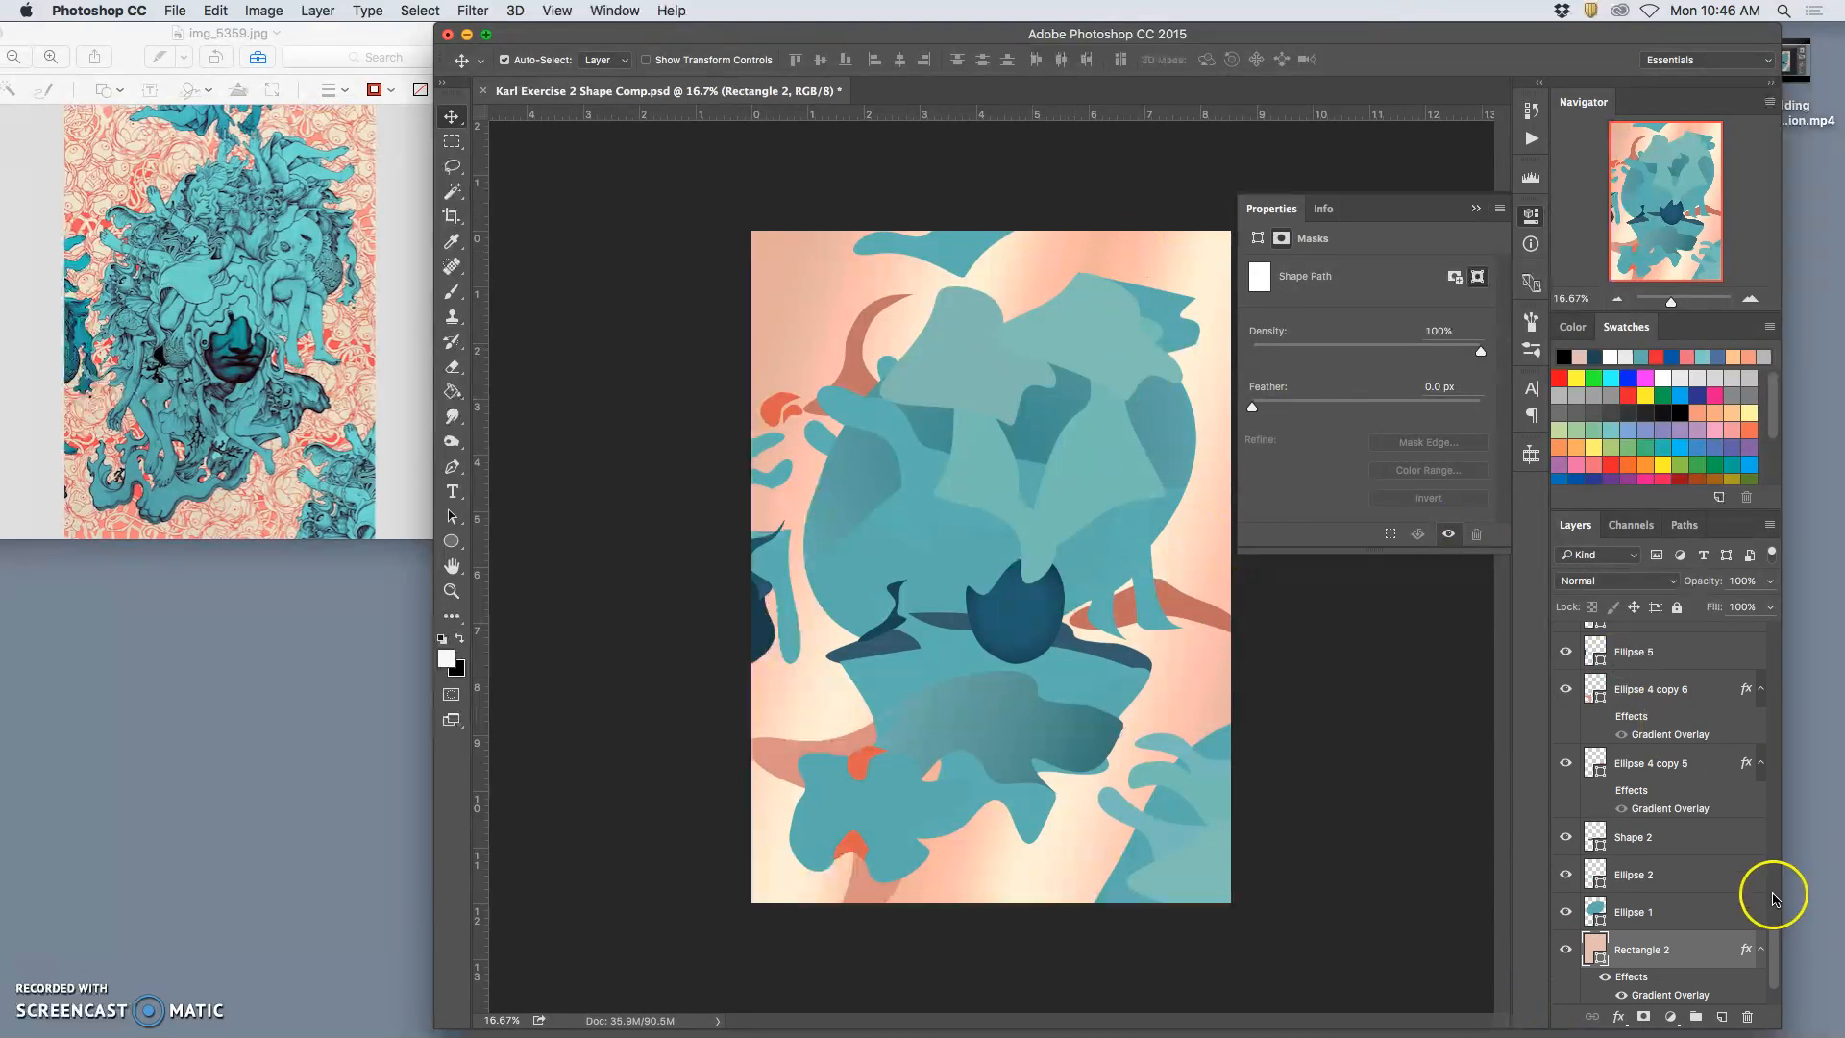
scroll(1683, 903, "down", 2)
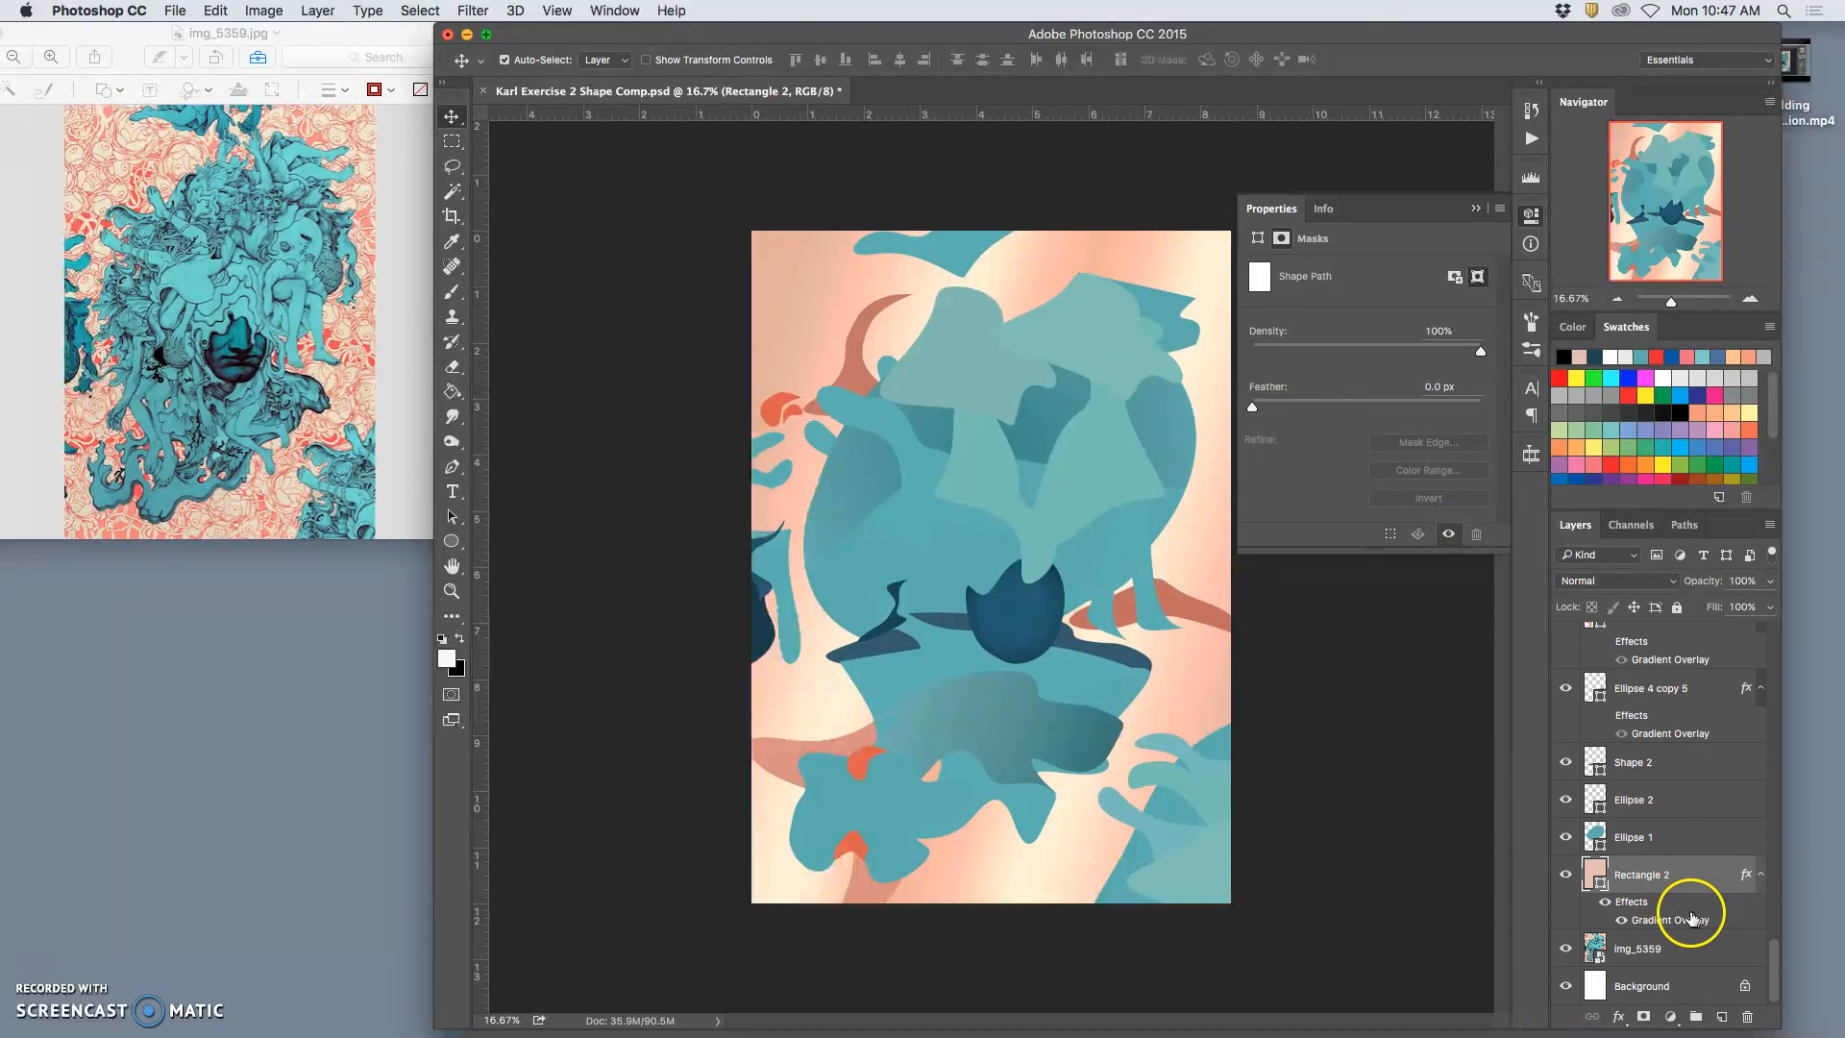
double_click(1702, 886)
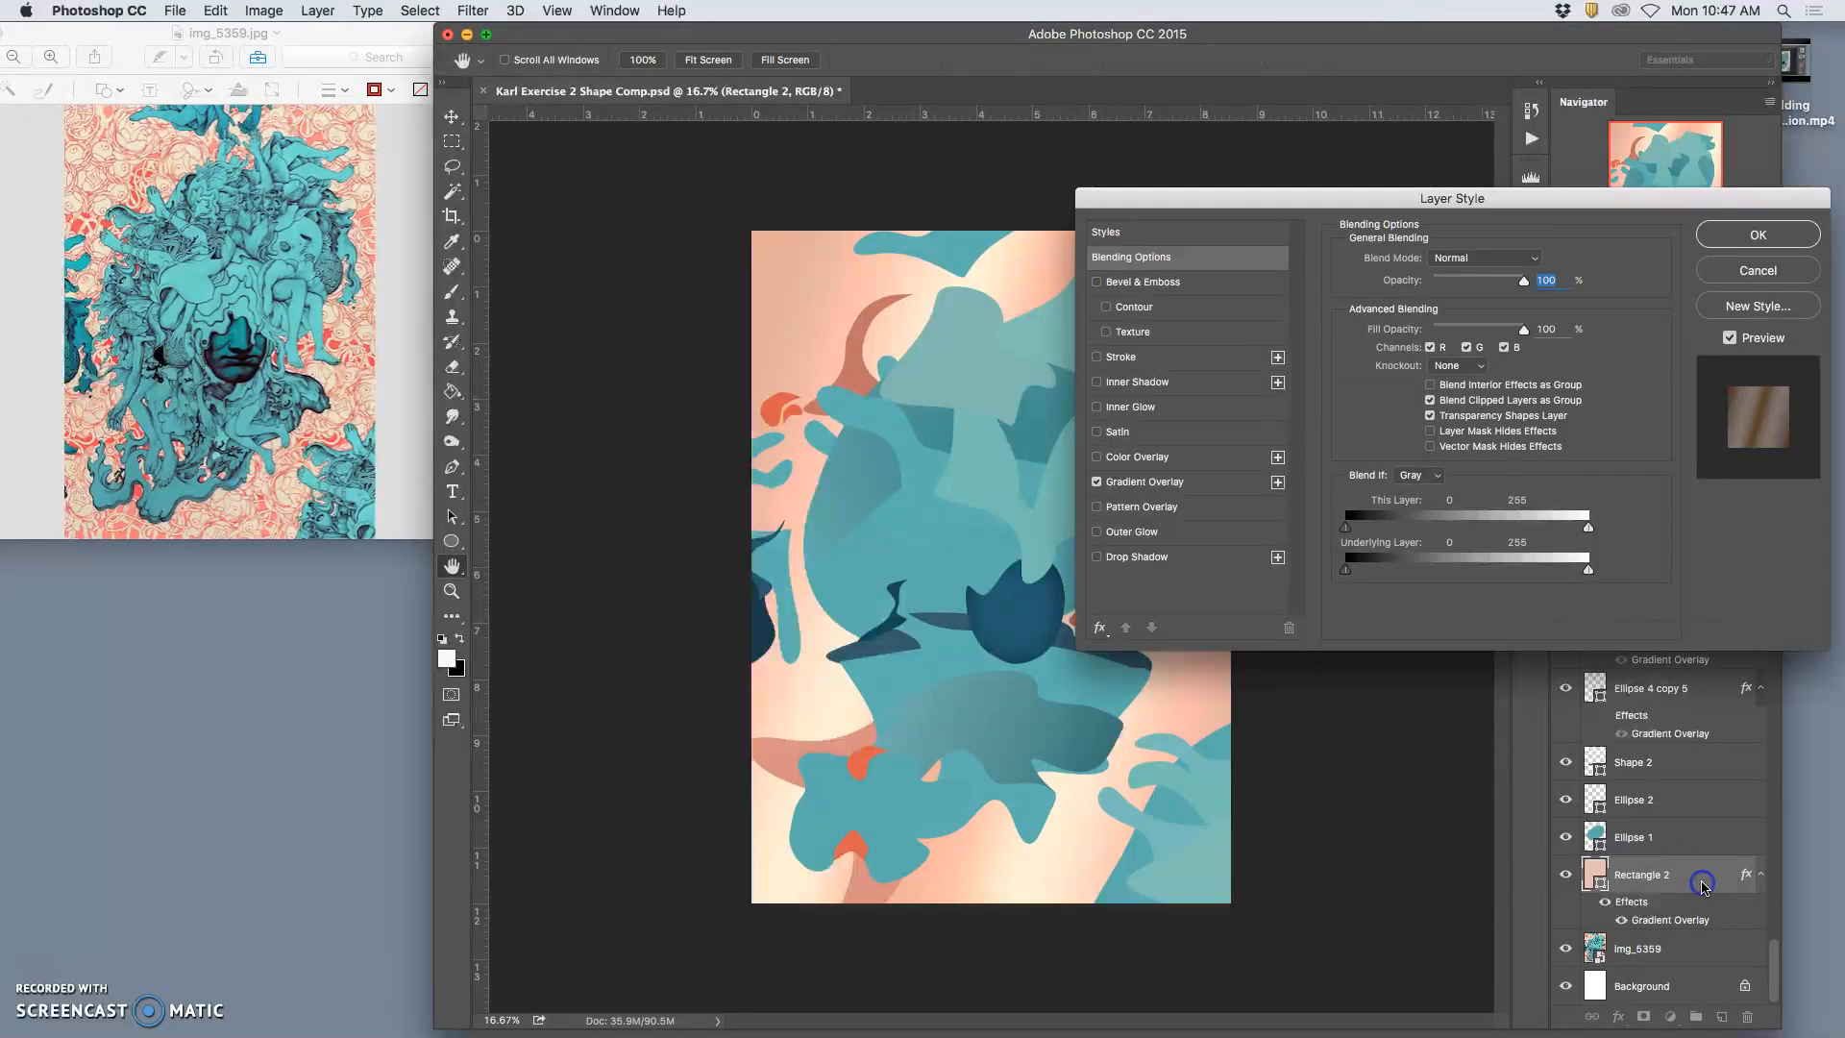
left_click_drag(1190, 193, 1334, 58)
left_click(1240, 372)
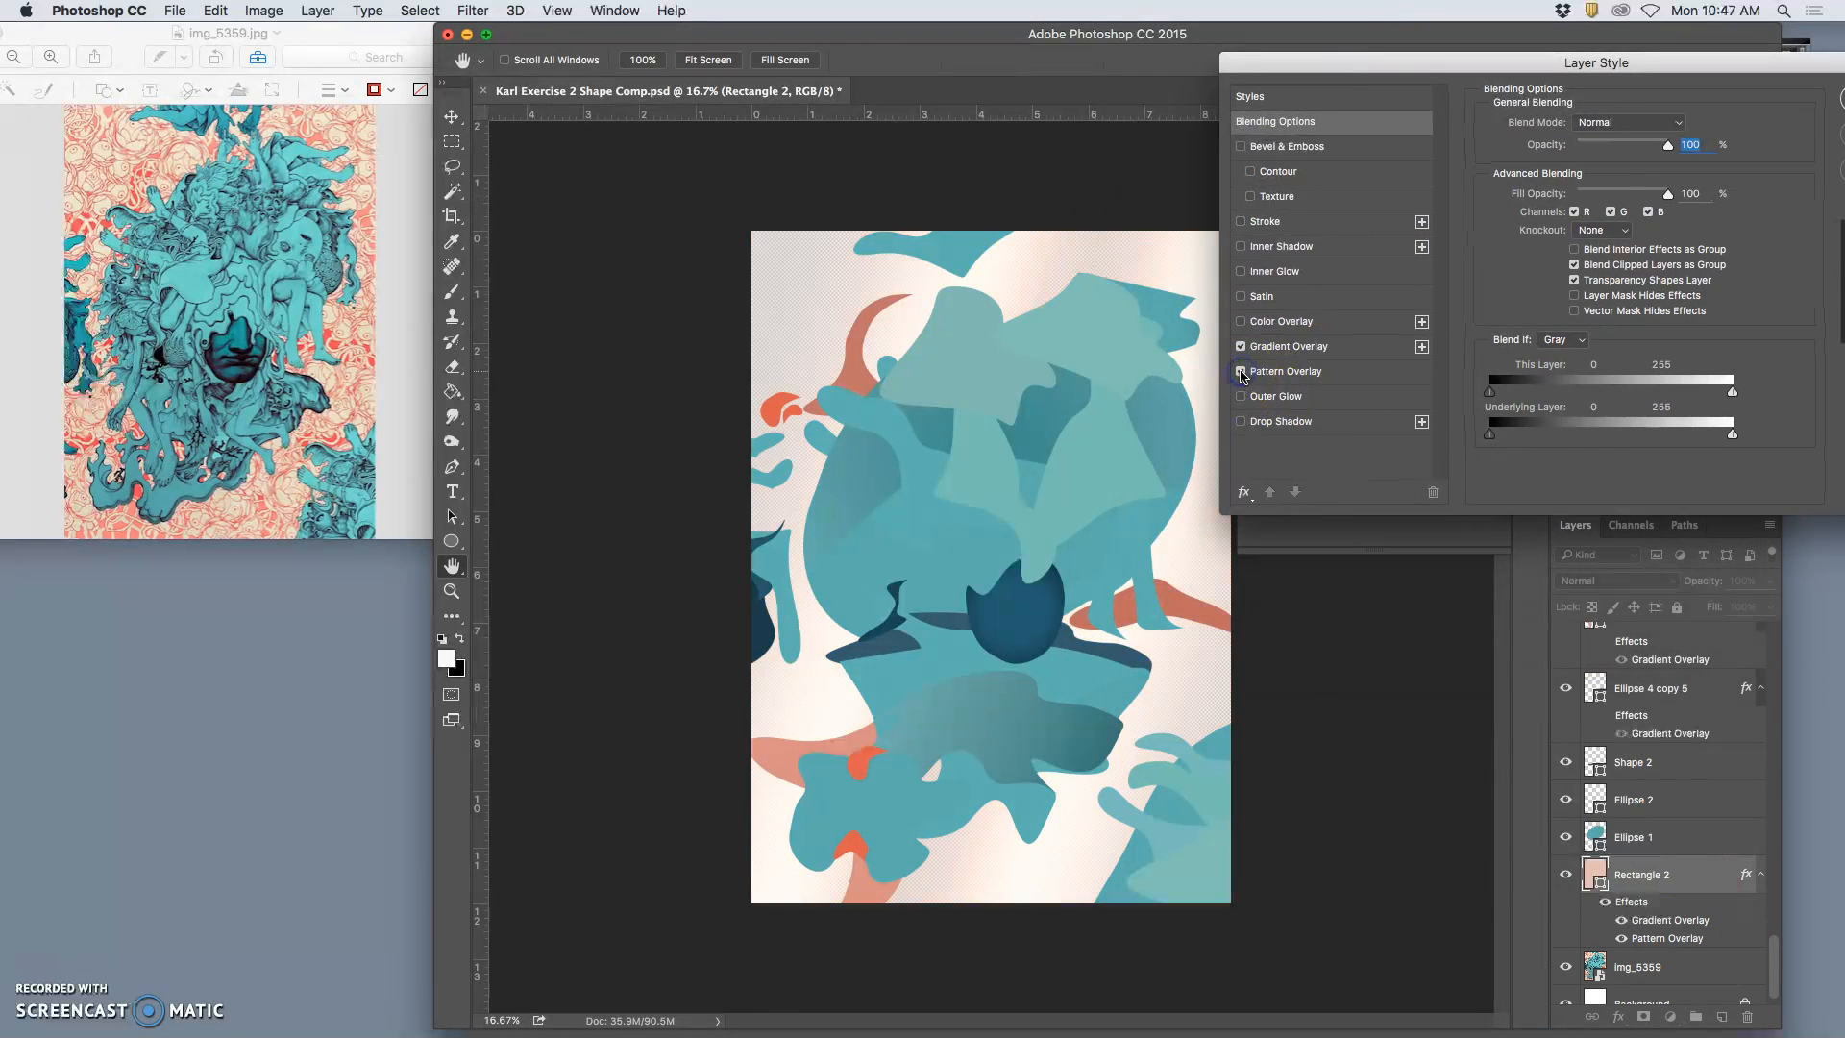
left_click(1282, 372)
Try the yellow, purple and black-dotted patterns for the background's pattern overlay
left_click(1614, 190)
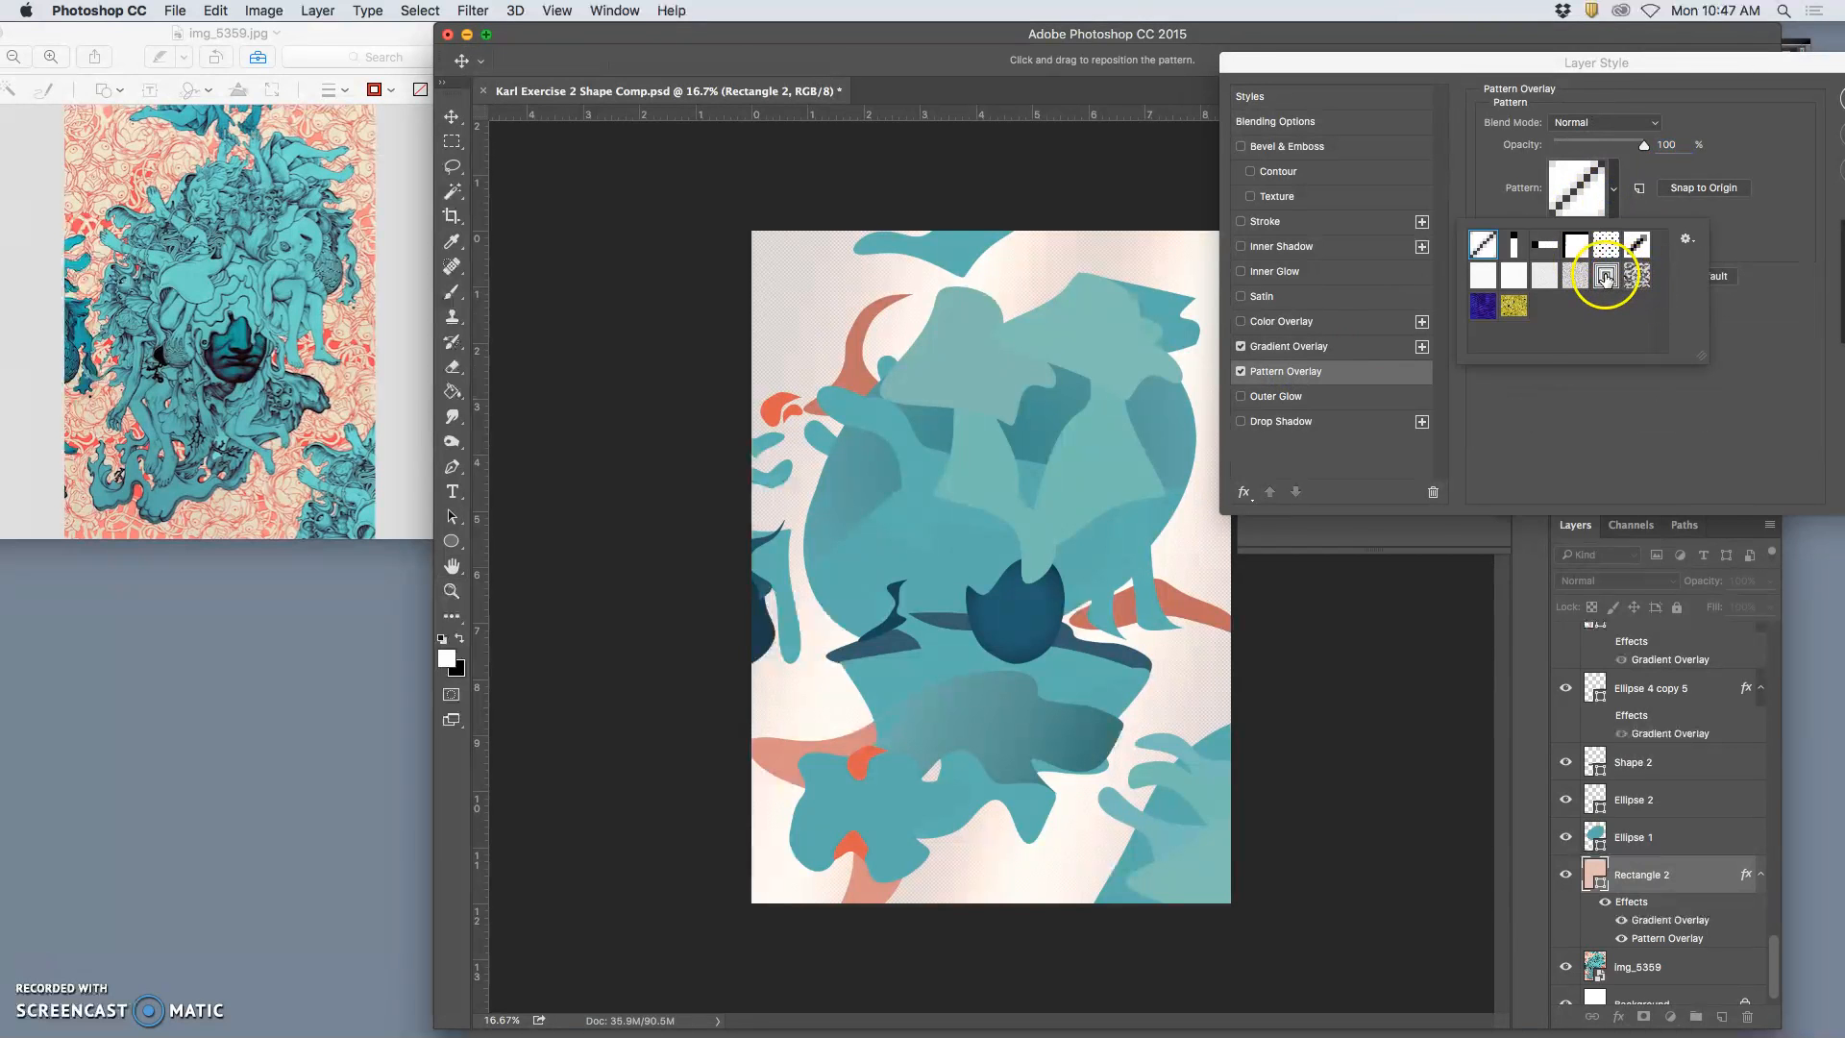
left_click(1514, 306)
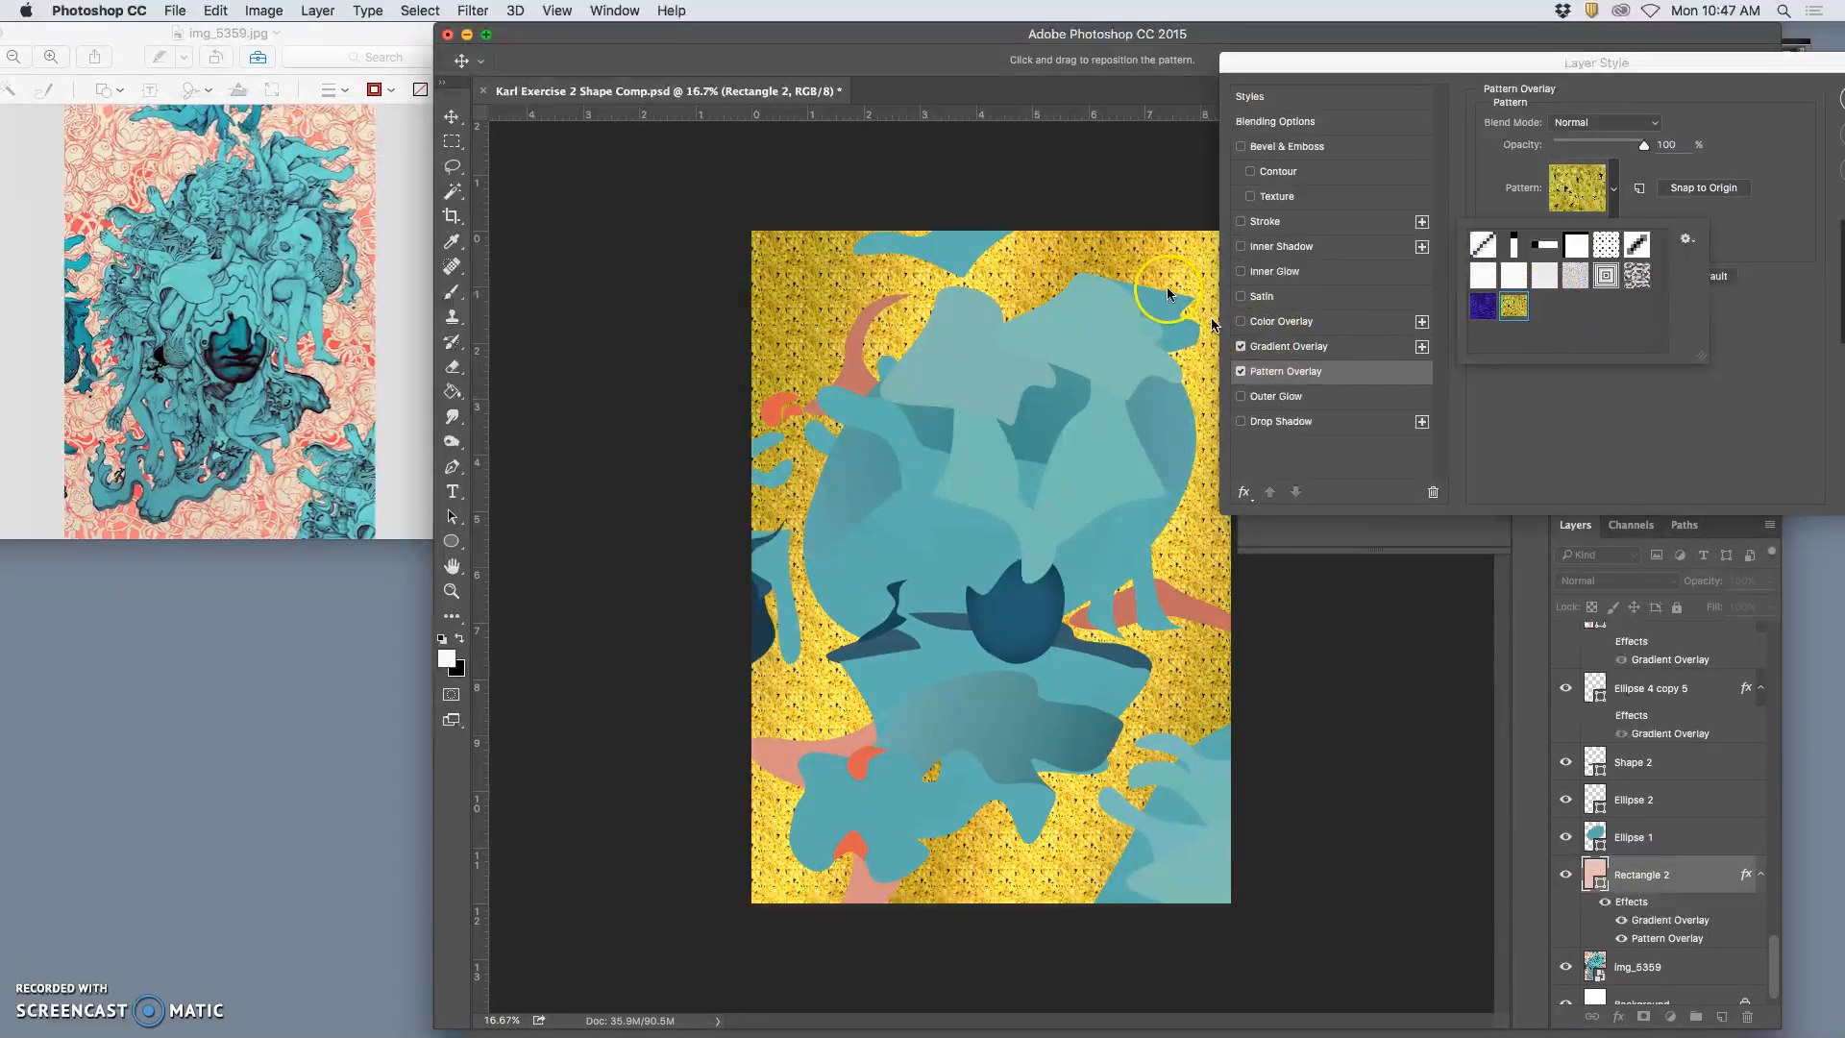
left_click(1483, 307)
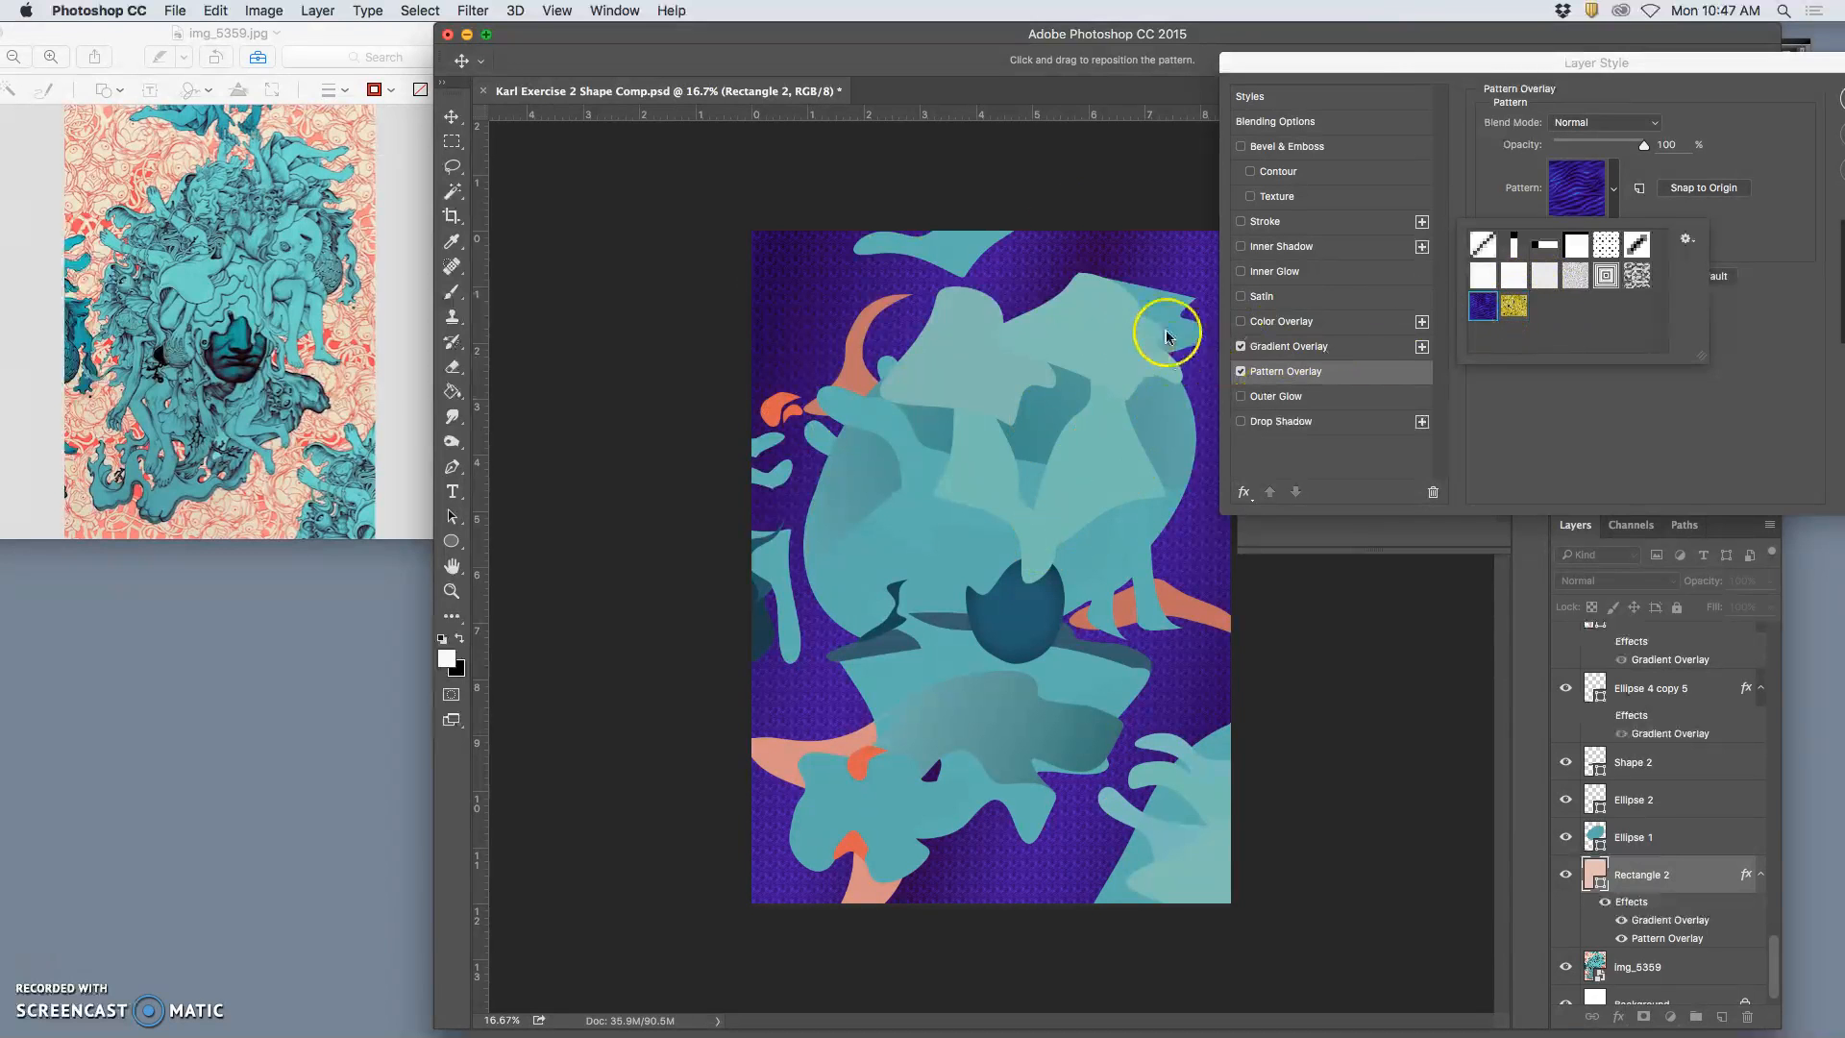
left_click(1514, 305)
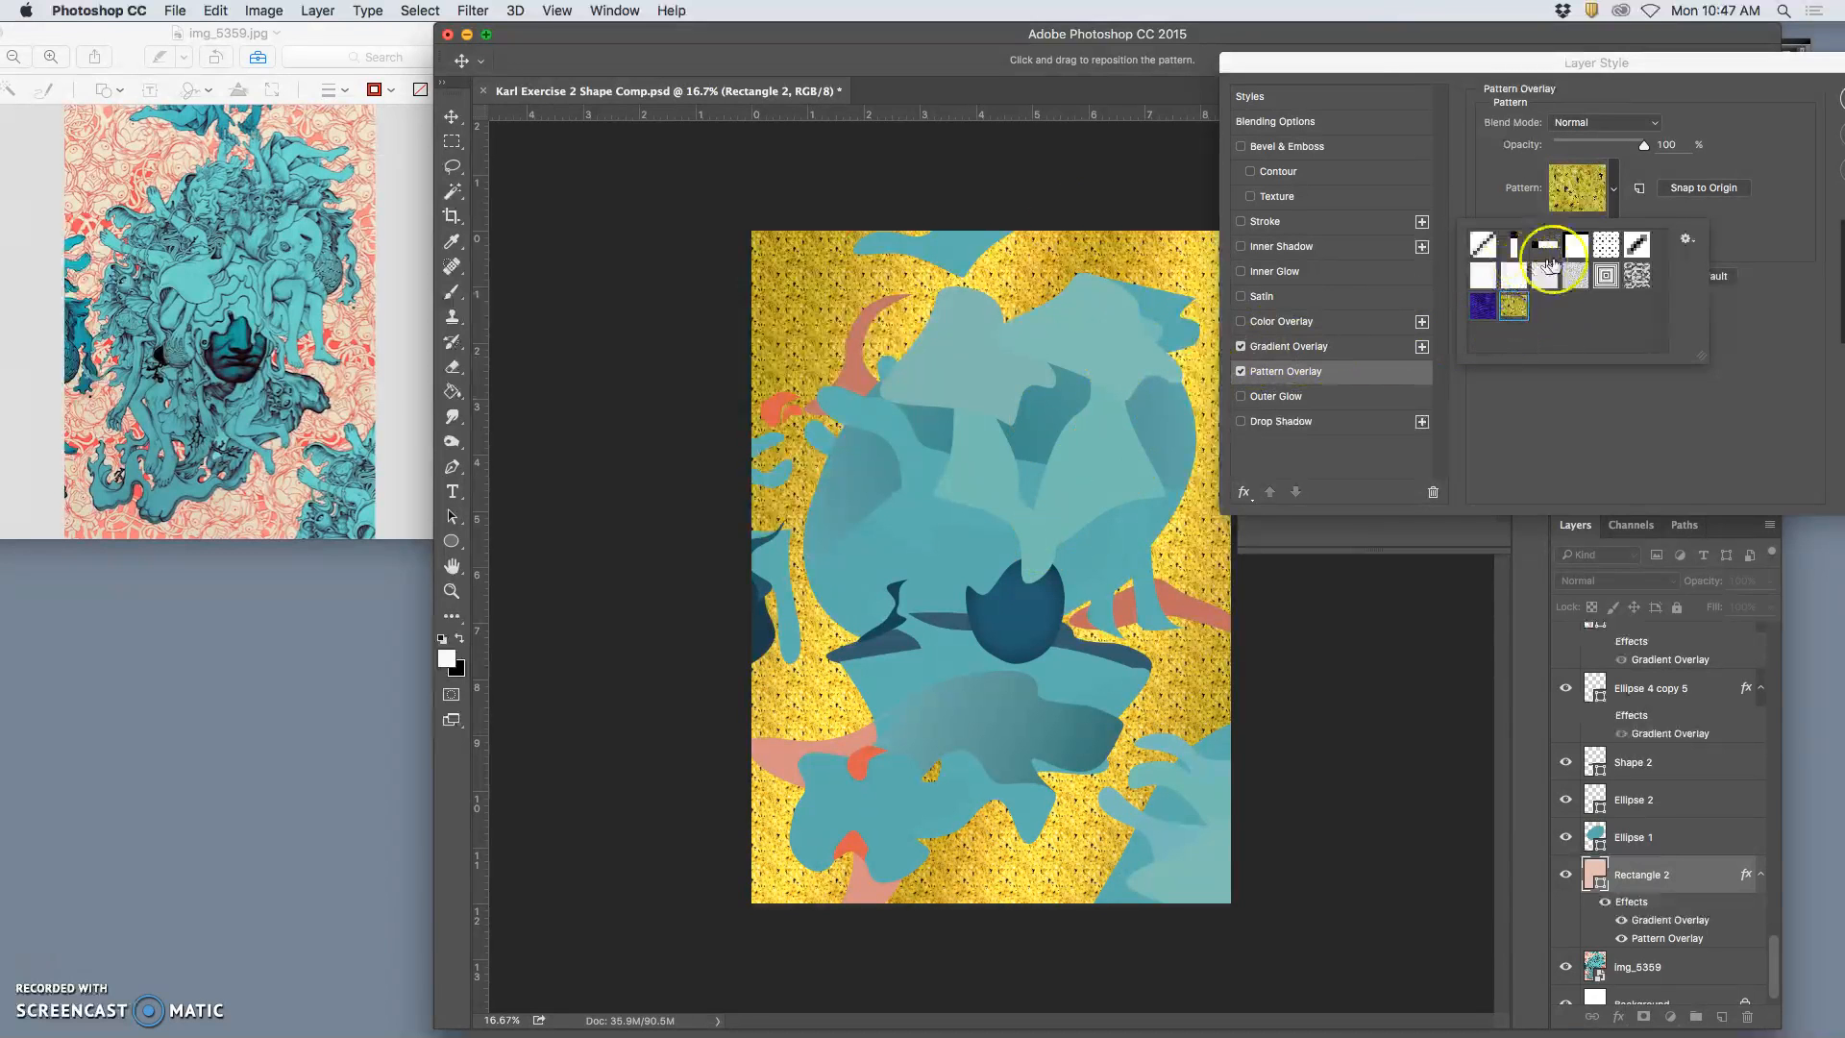
left_click(1606, 247)
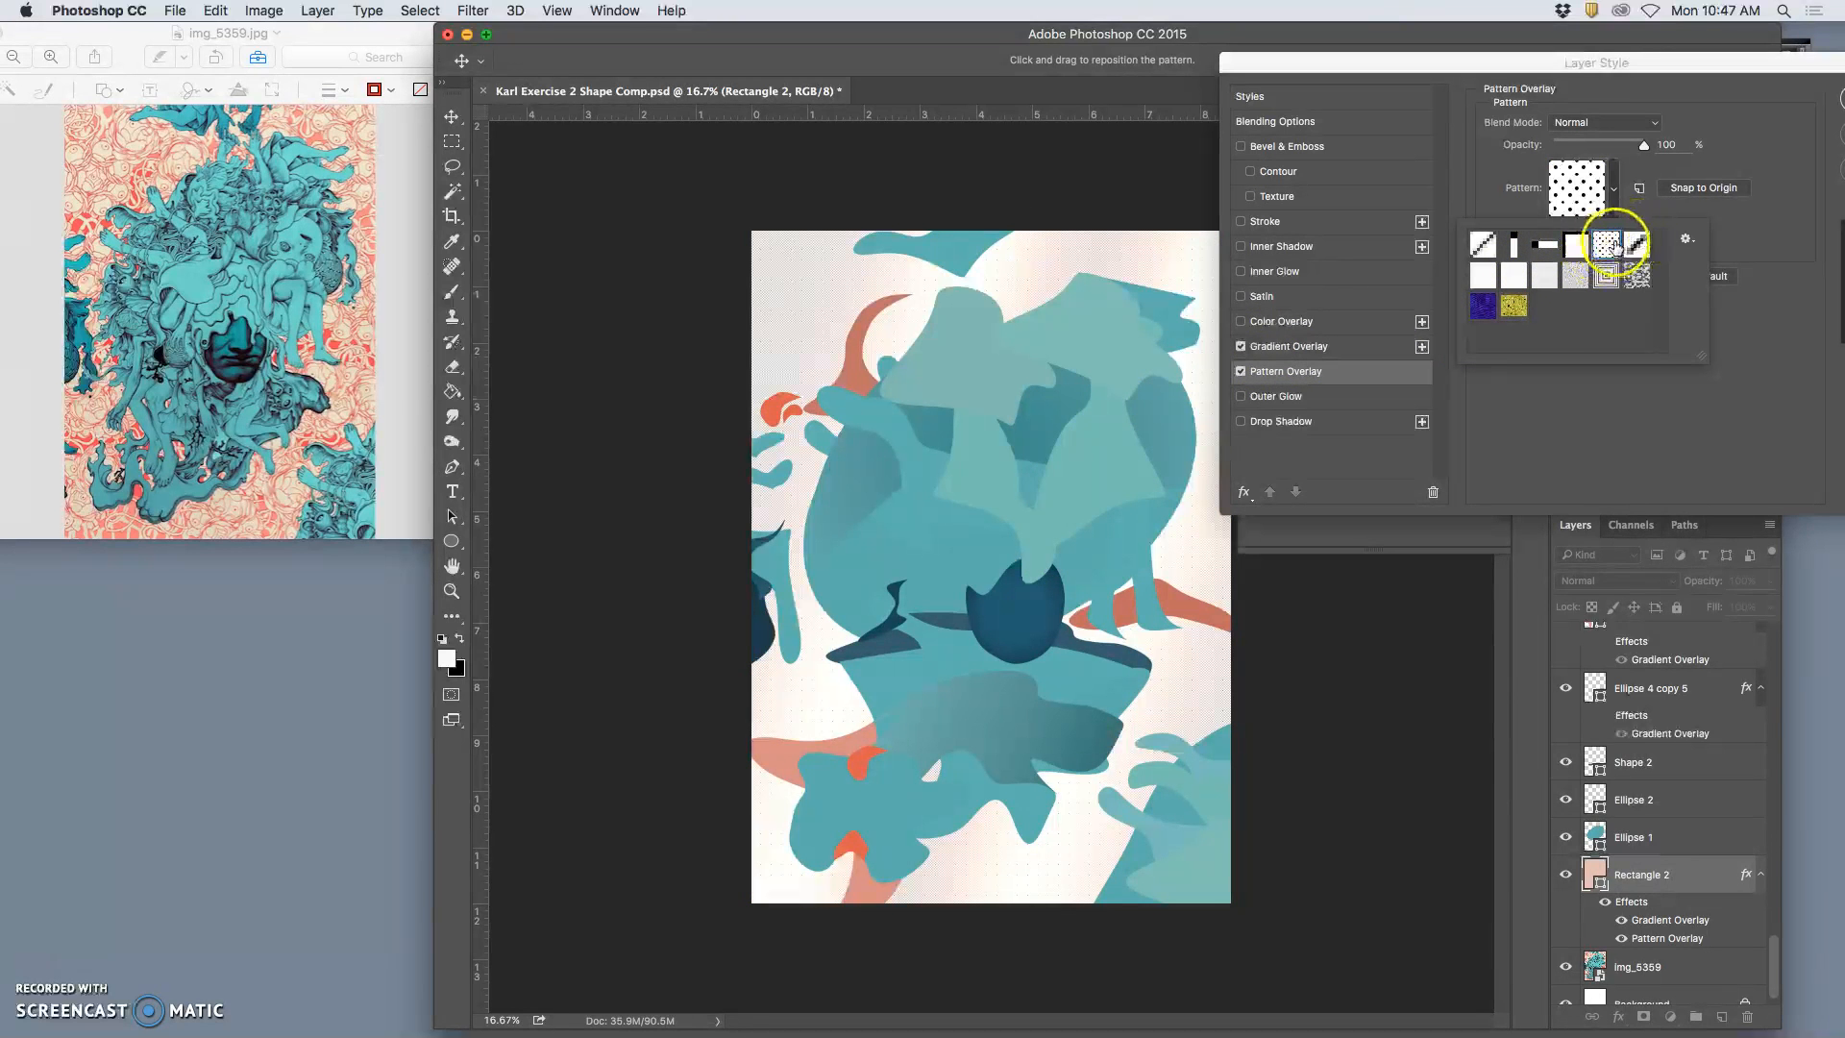
left_click(1737, 225)
left_click(1685, 239)
left_click(1754, 241)
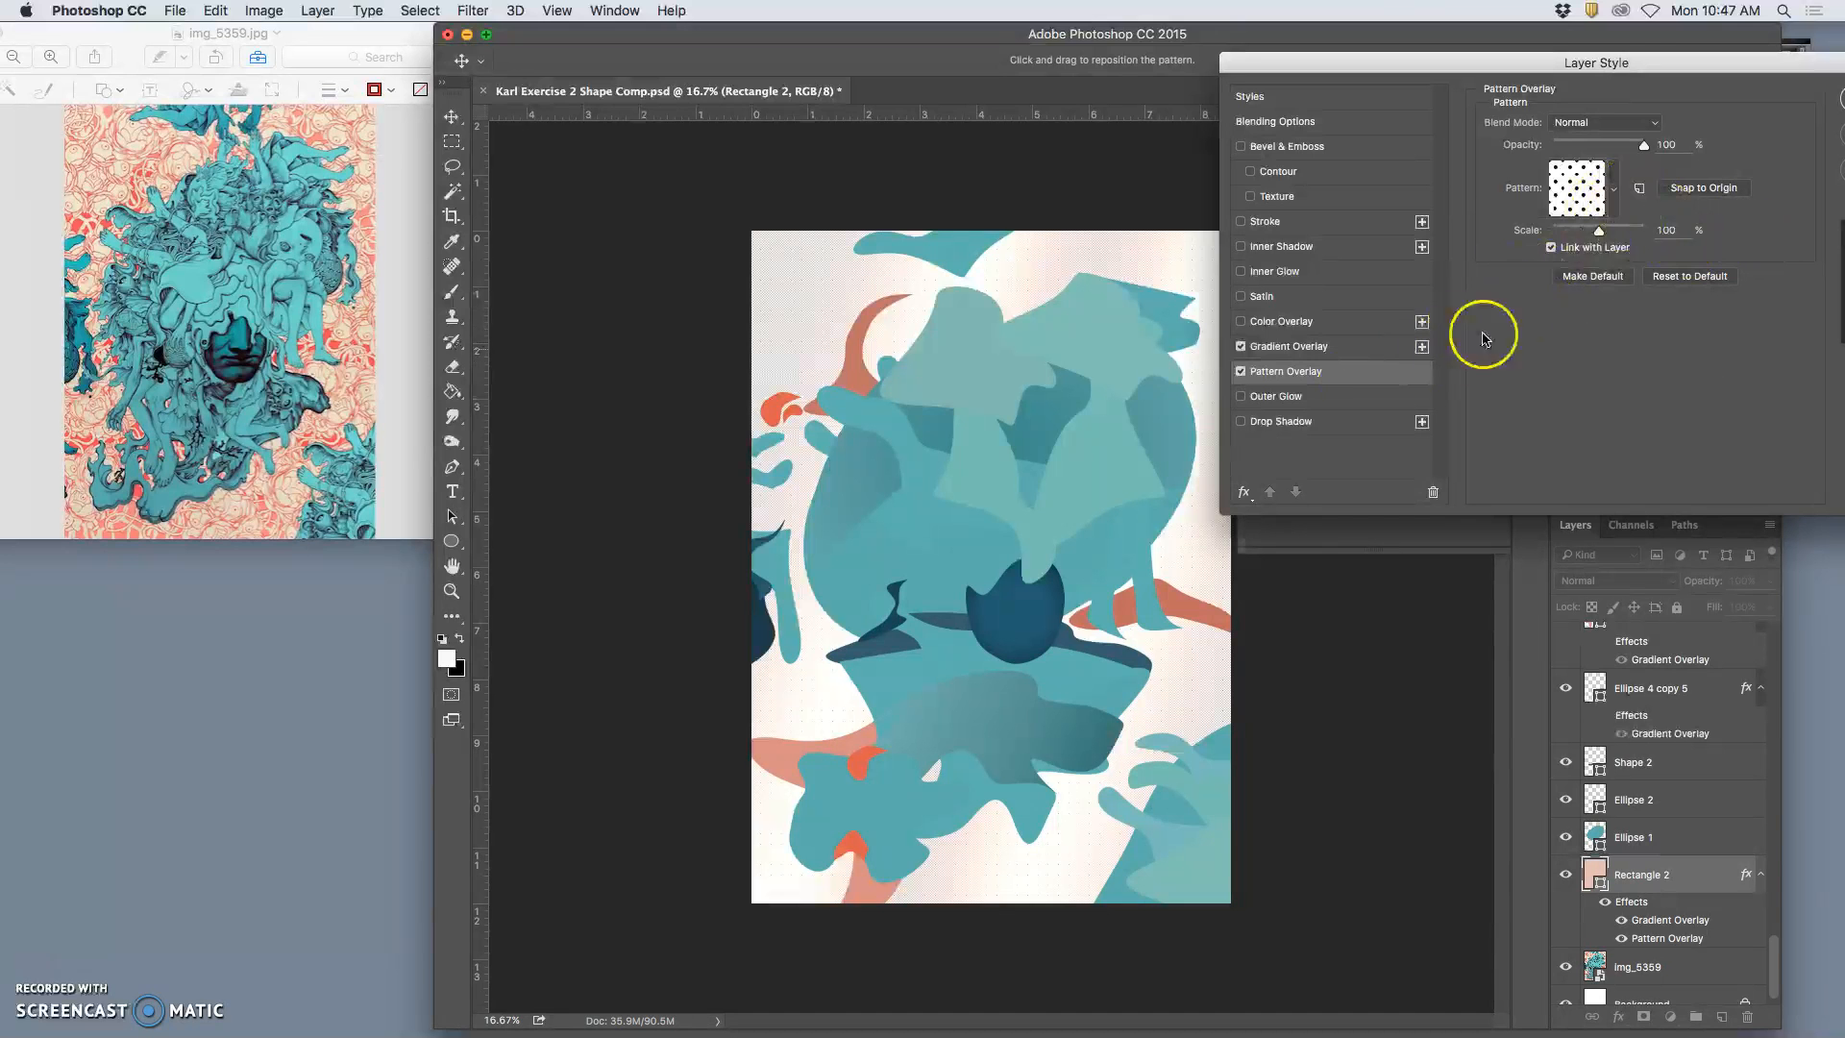
Scale the background's pattern overlay to about 671% and set its blend mode to Soft Light
left_click_drag(1614, 234, 1628, 233)
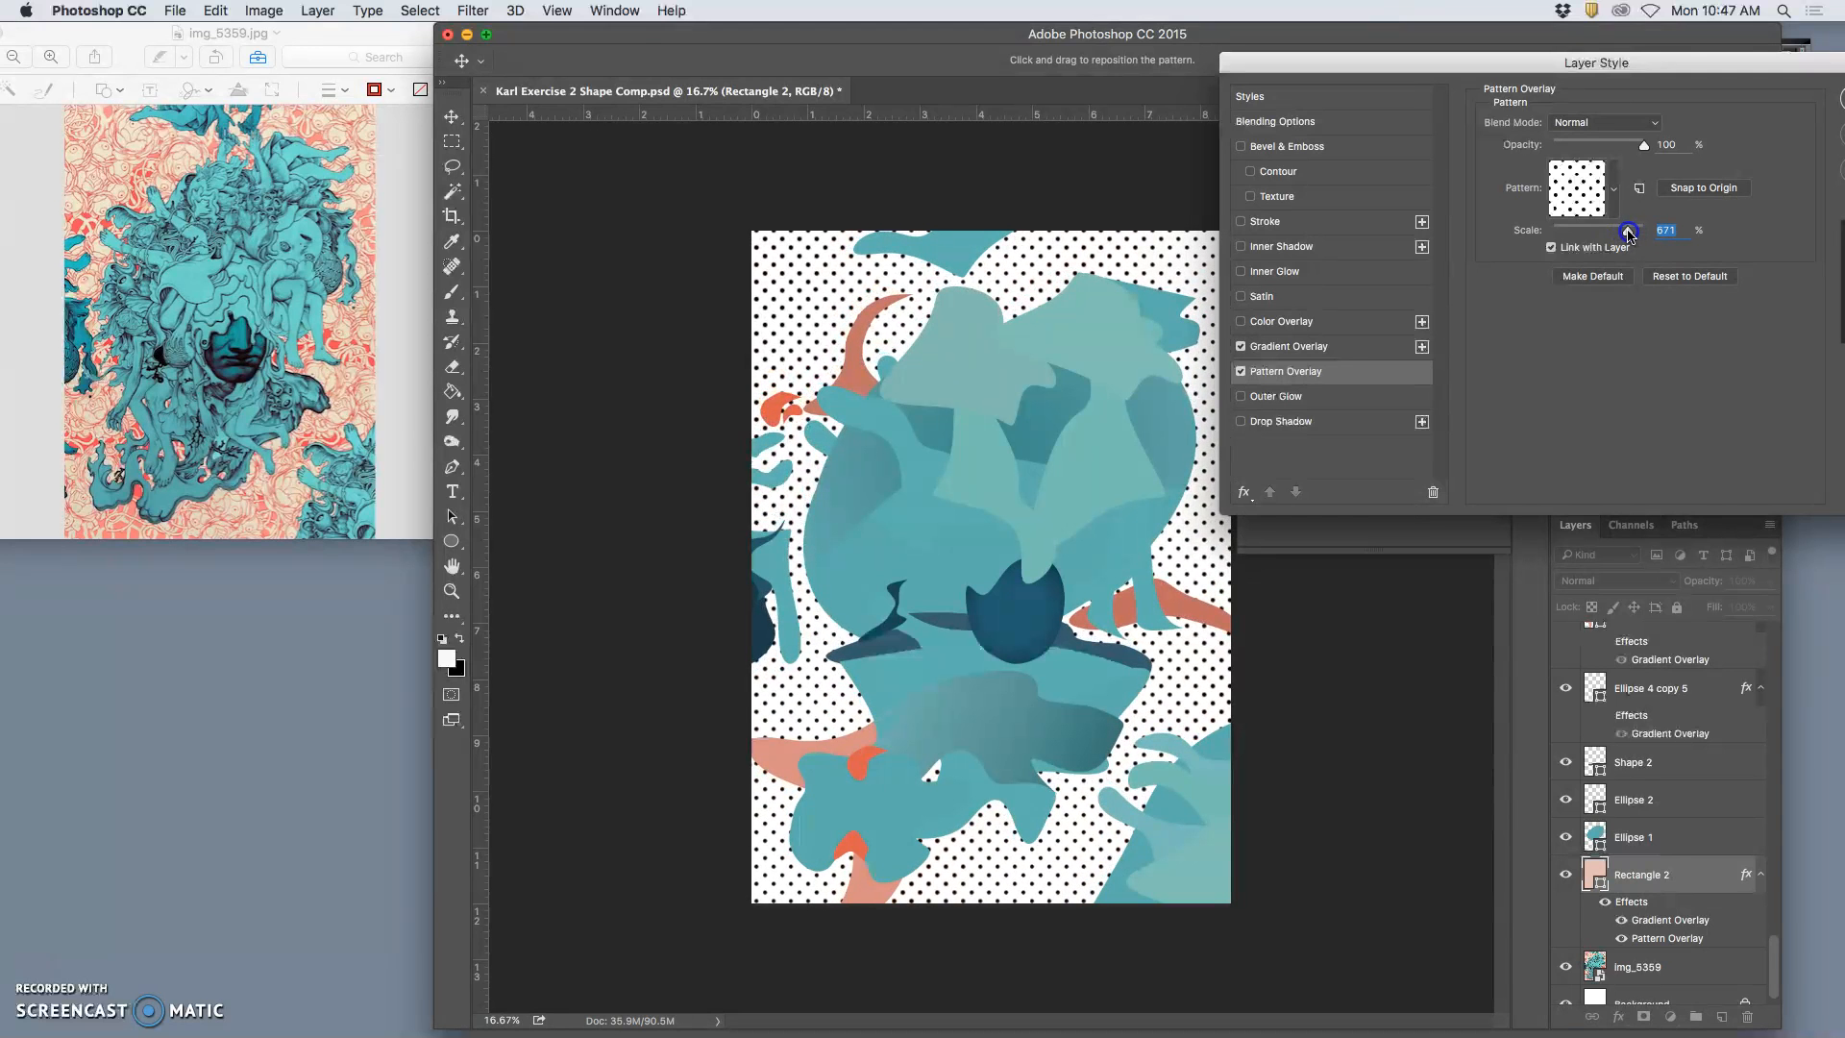
left_click(1628, 123)
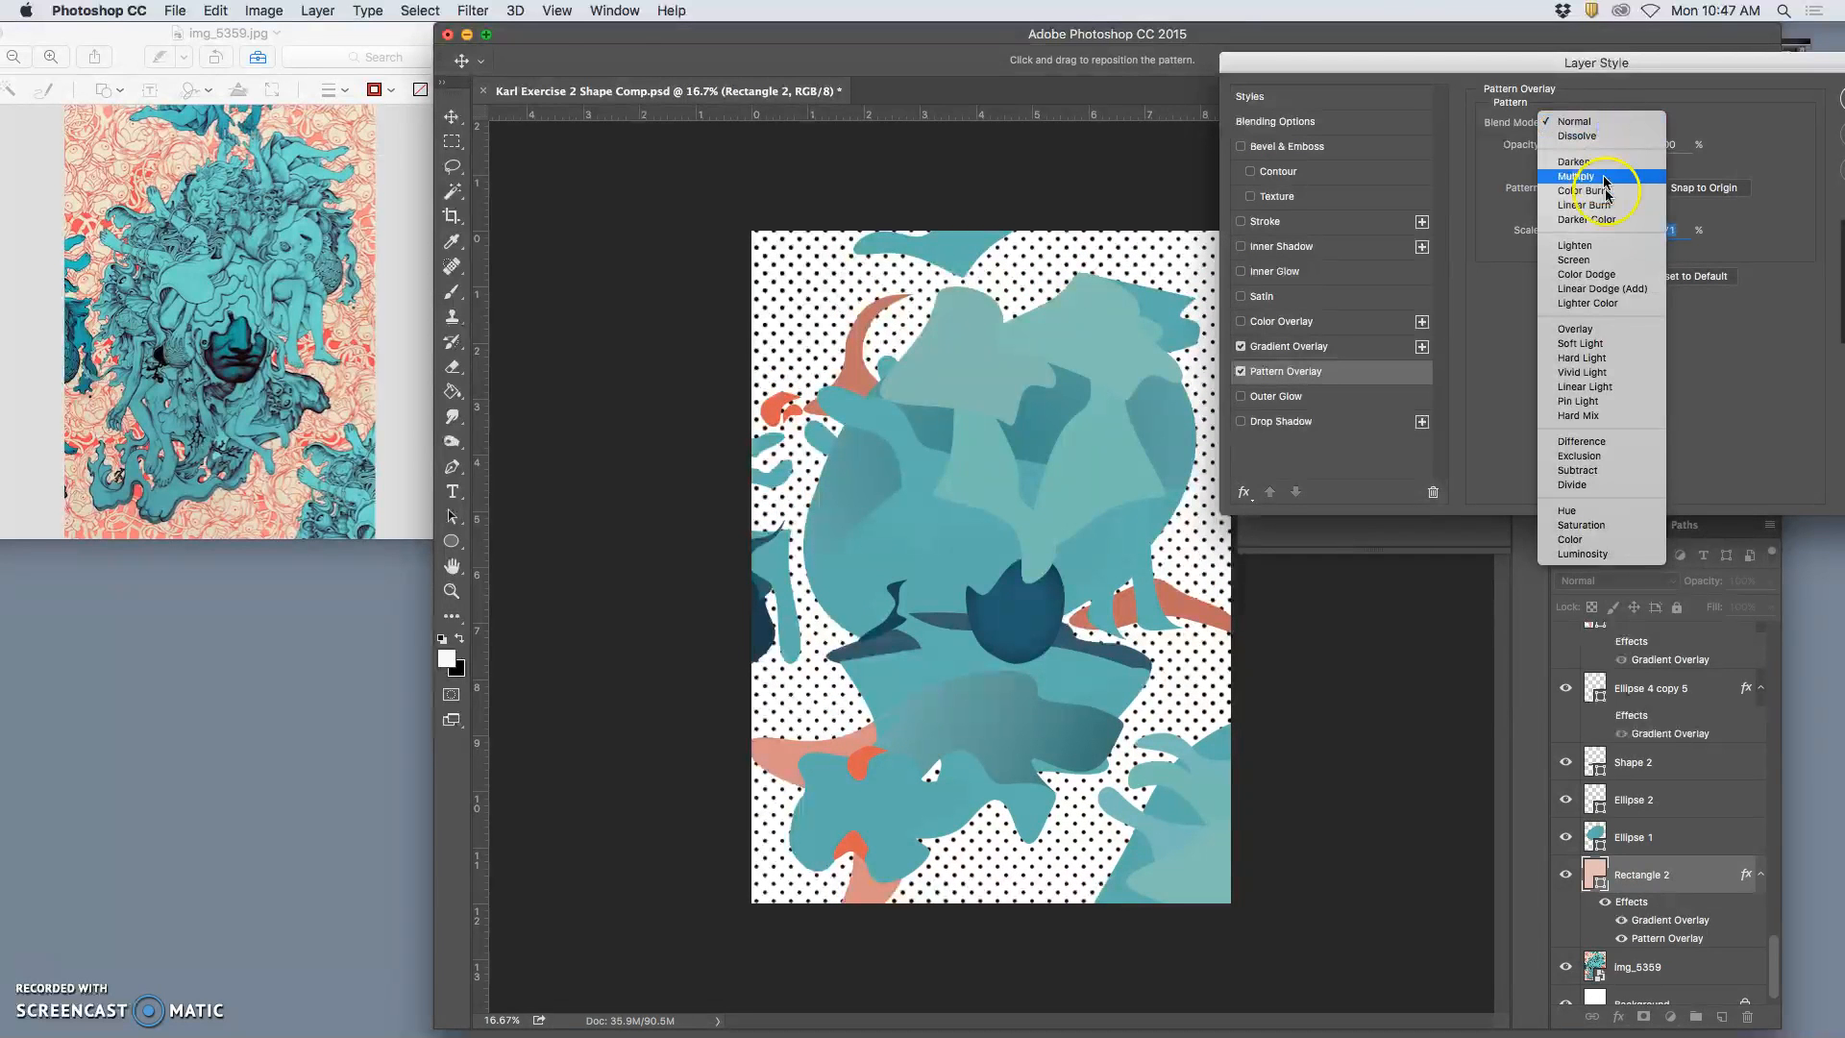
left_click(1610, 344)
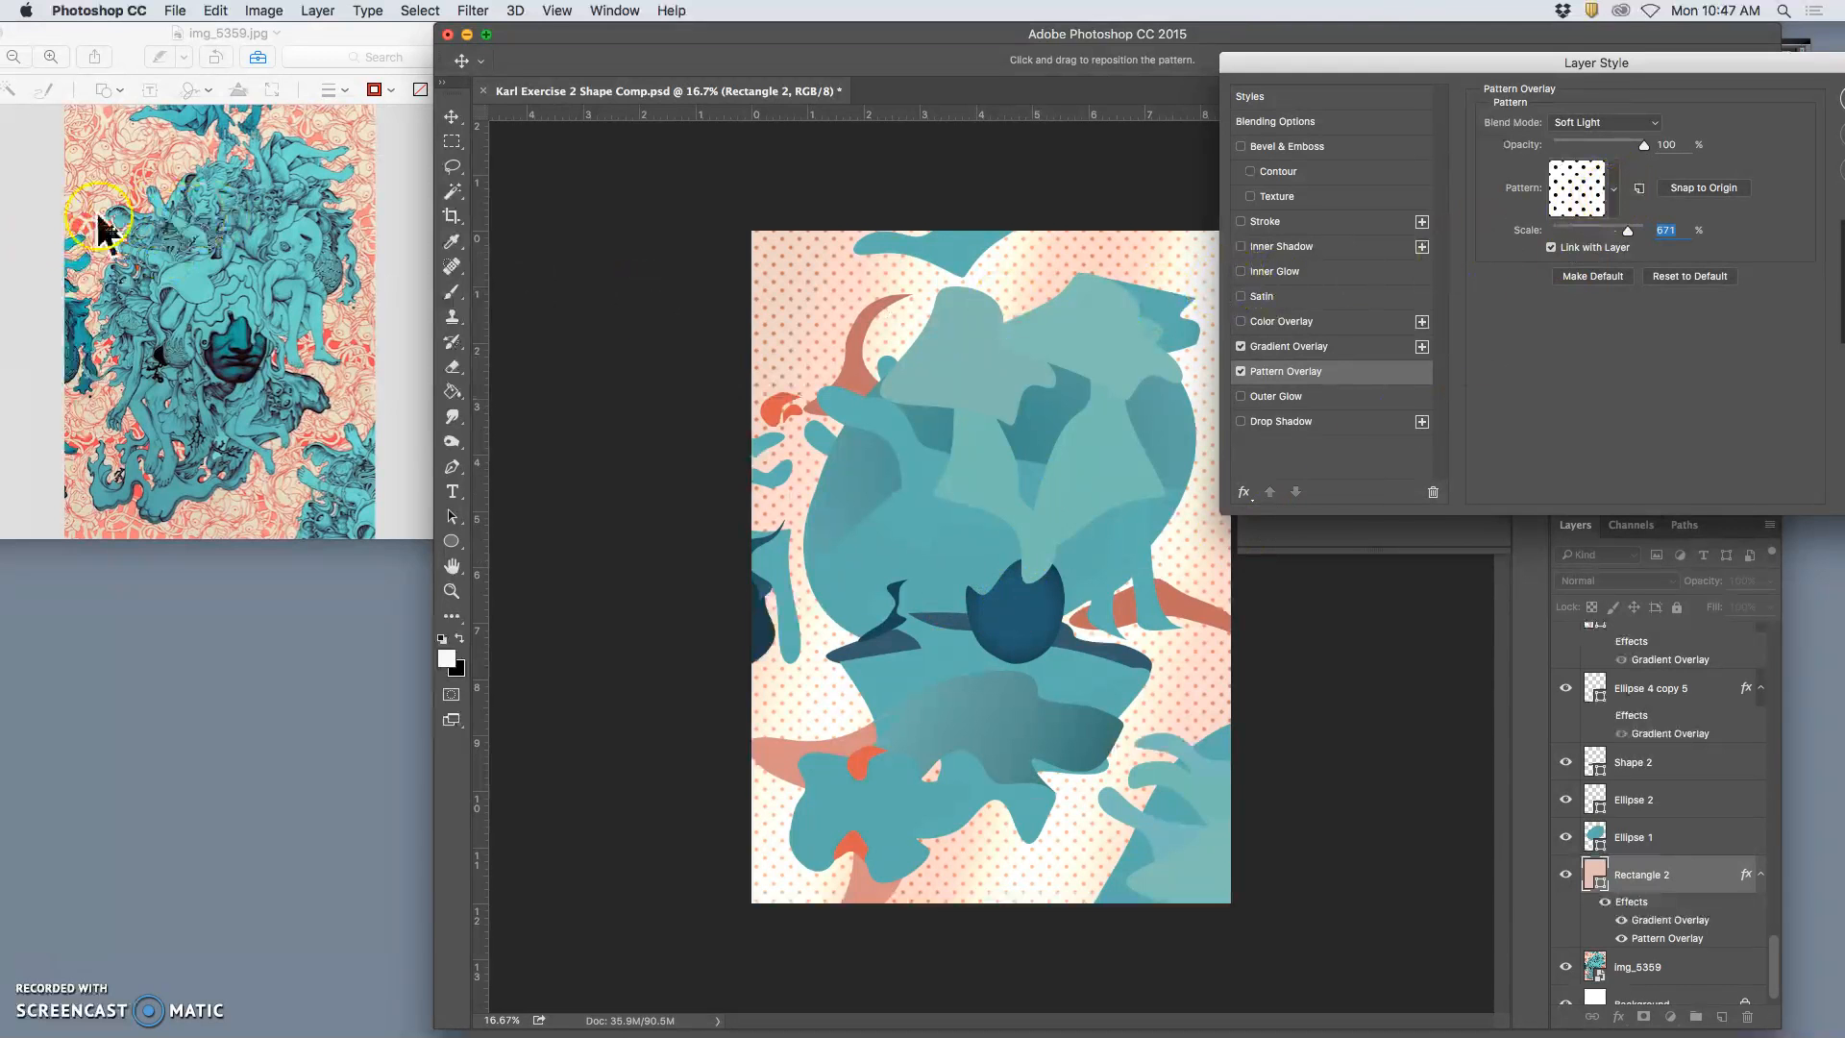
Change the background pattern to the yellow speckled texture and lower the overlay's opacity to about 82%
left_click(1615, 191)
left_click(1516, 308)
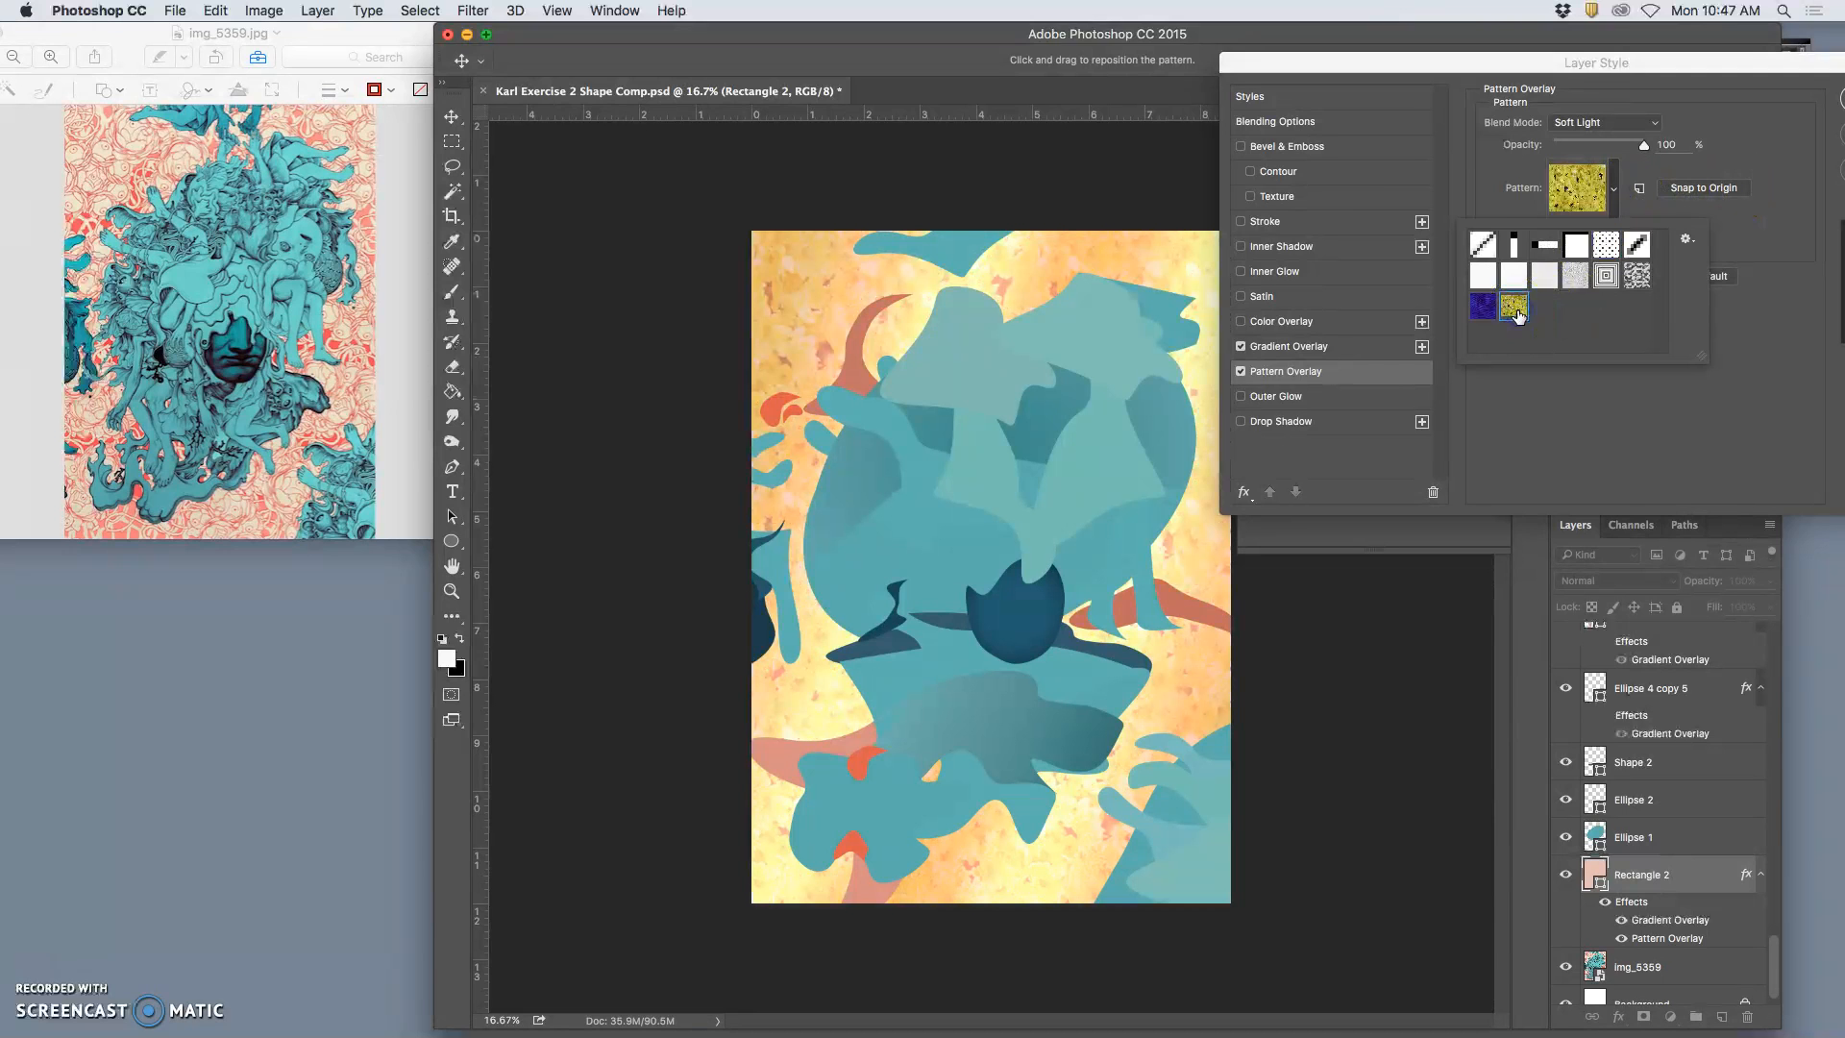
left_click(1596, 192)
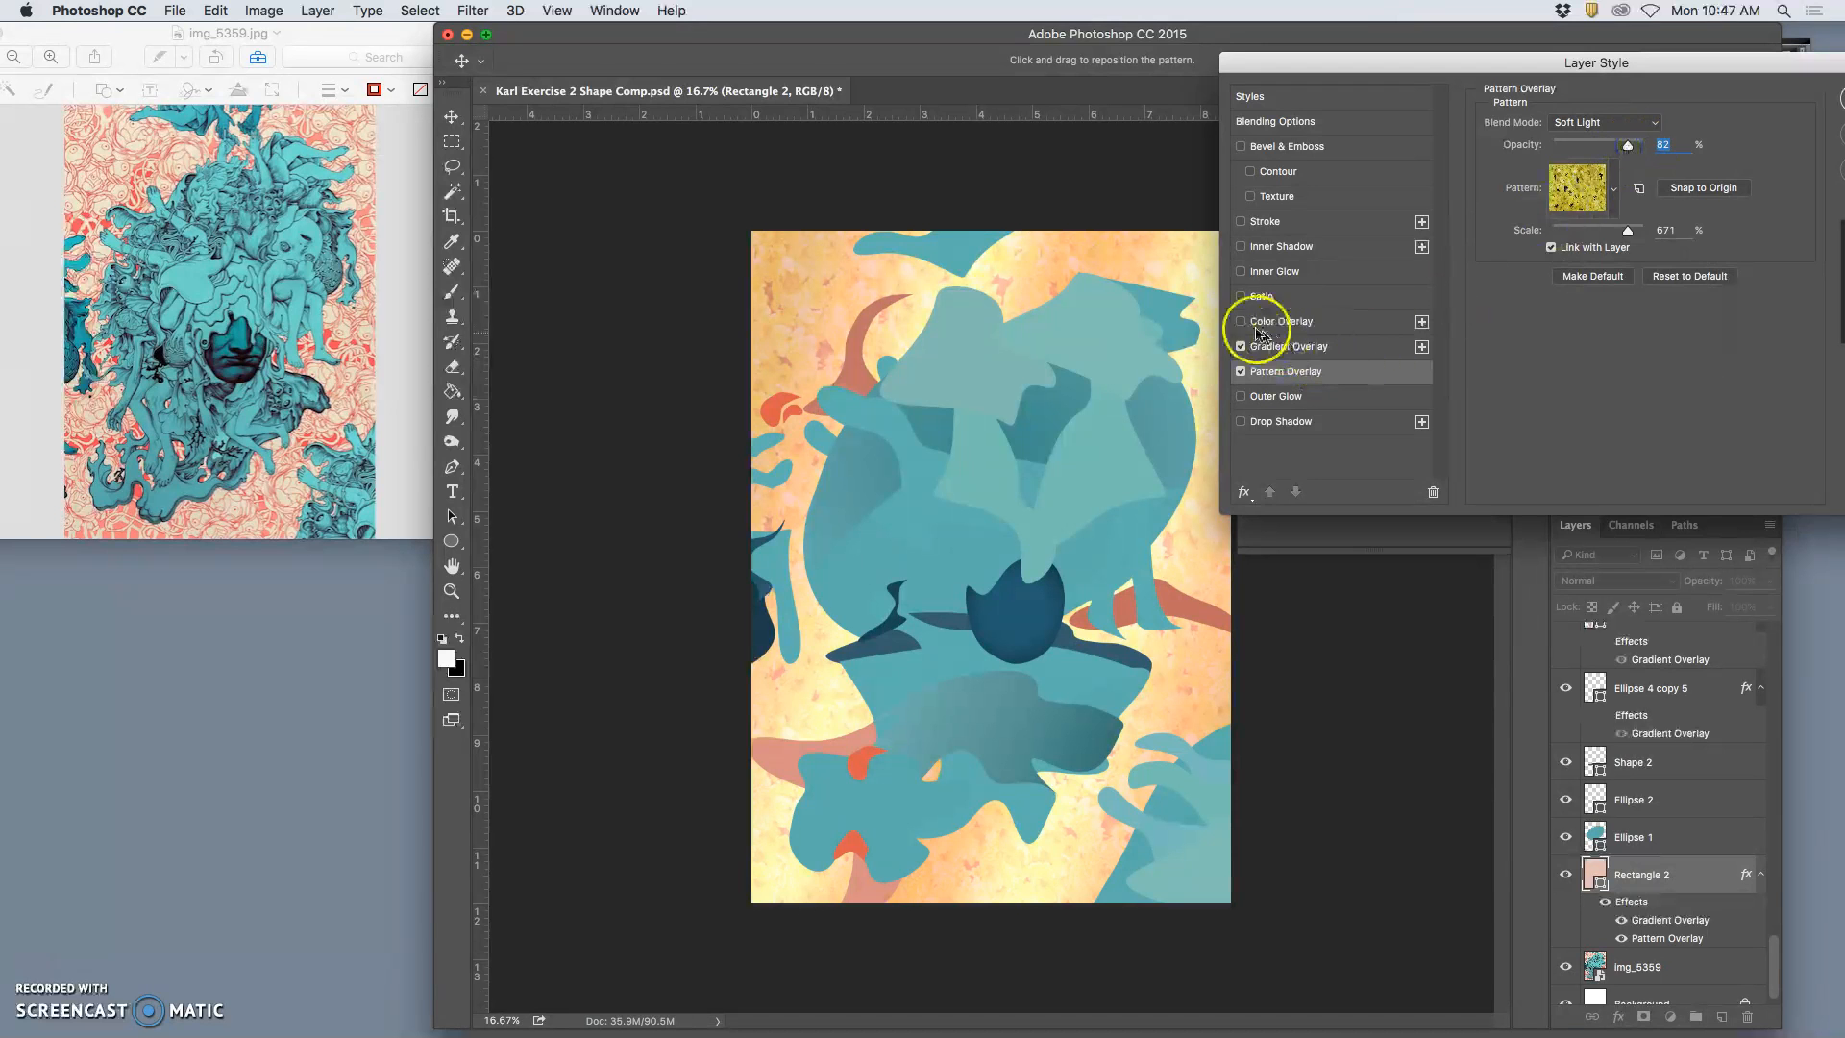
Add a colour overlay to the background rectangle, try an orange tone and set the colour to blue #3c50e6
left_click(1290, 324)
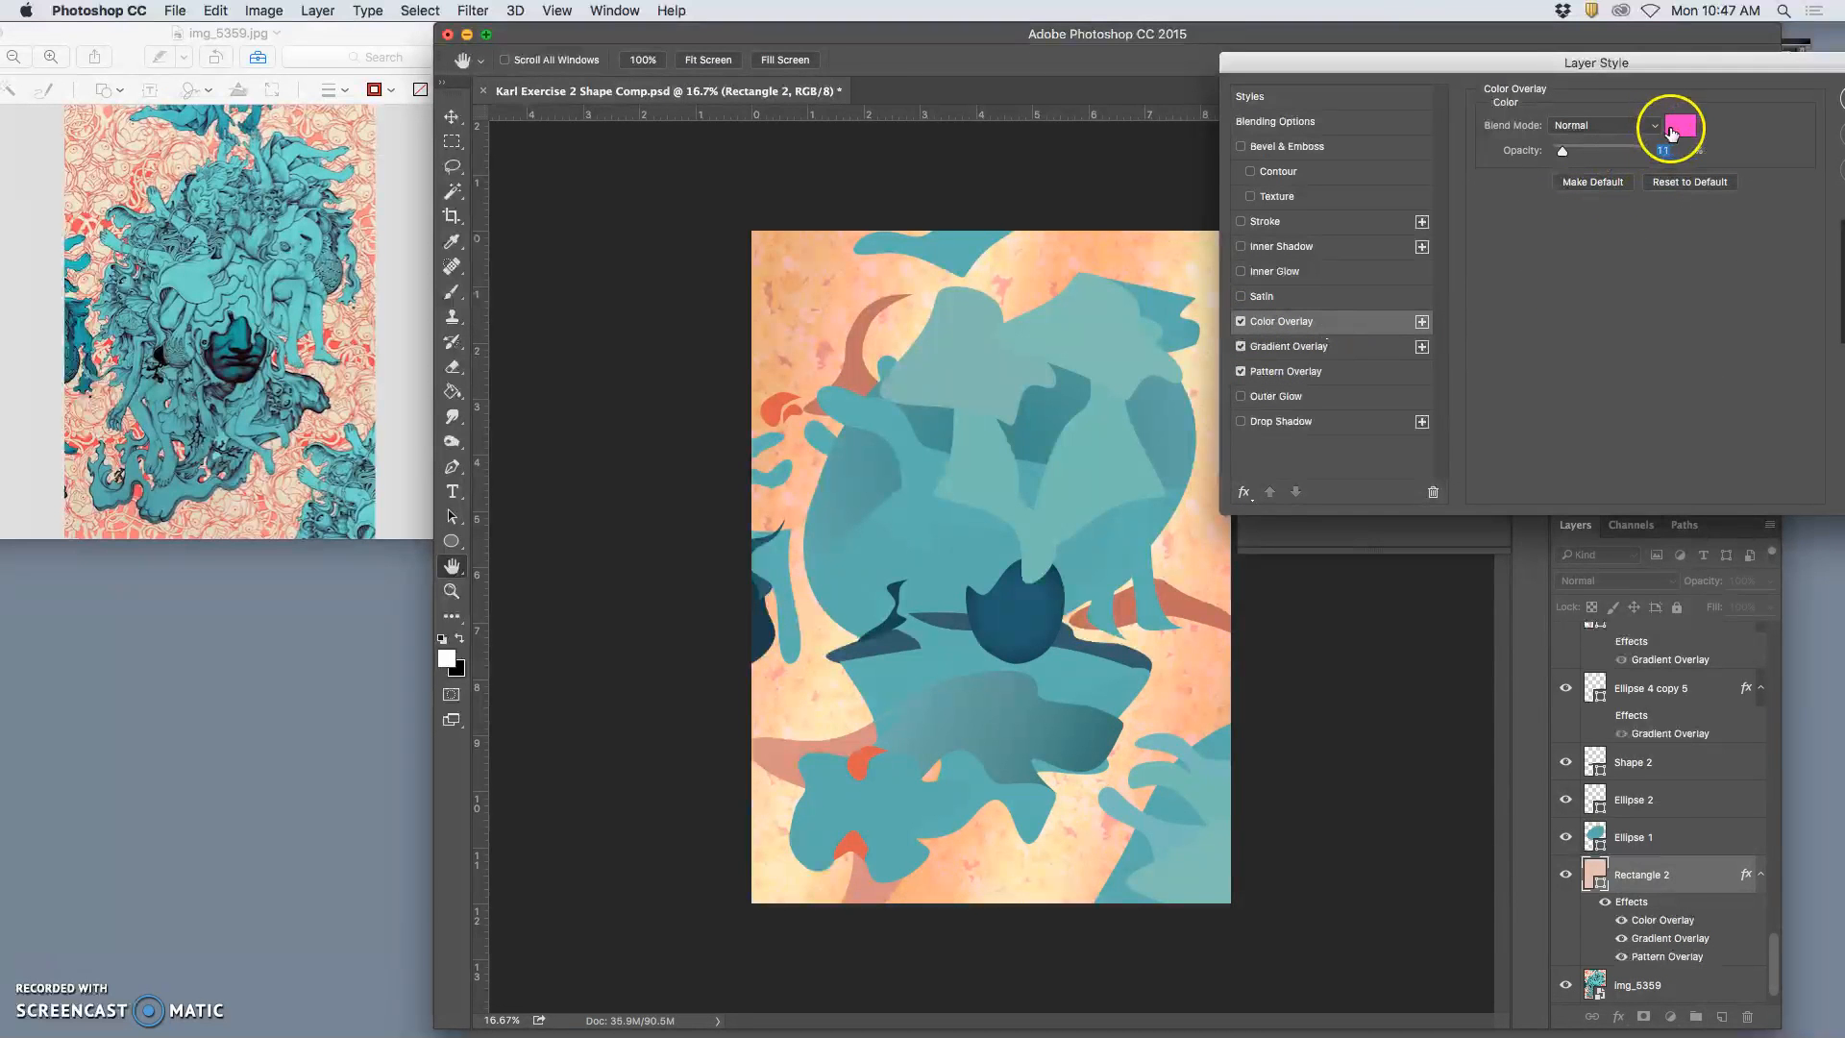
left_click(1679, 125)
left_click_drag(1510, 795, 1508, 808)
mouse_move(1438, 692)
left_mouse_down()
mouse_move(1406, 630)
mouse_move(1437, 637)
mouse_move(1419, 595)
left_mouse_up()
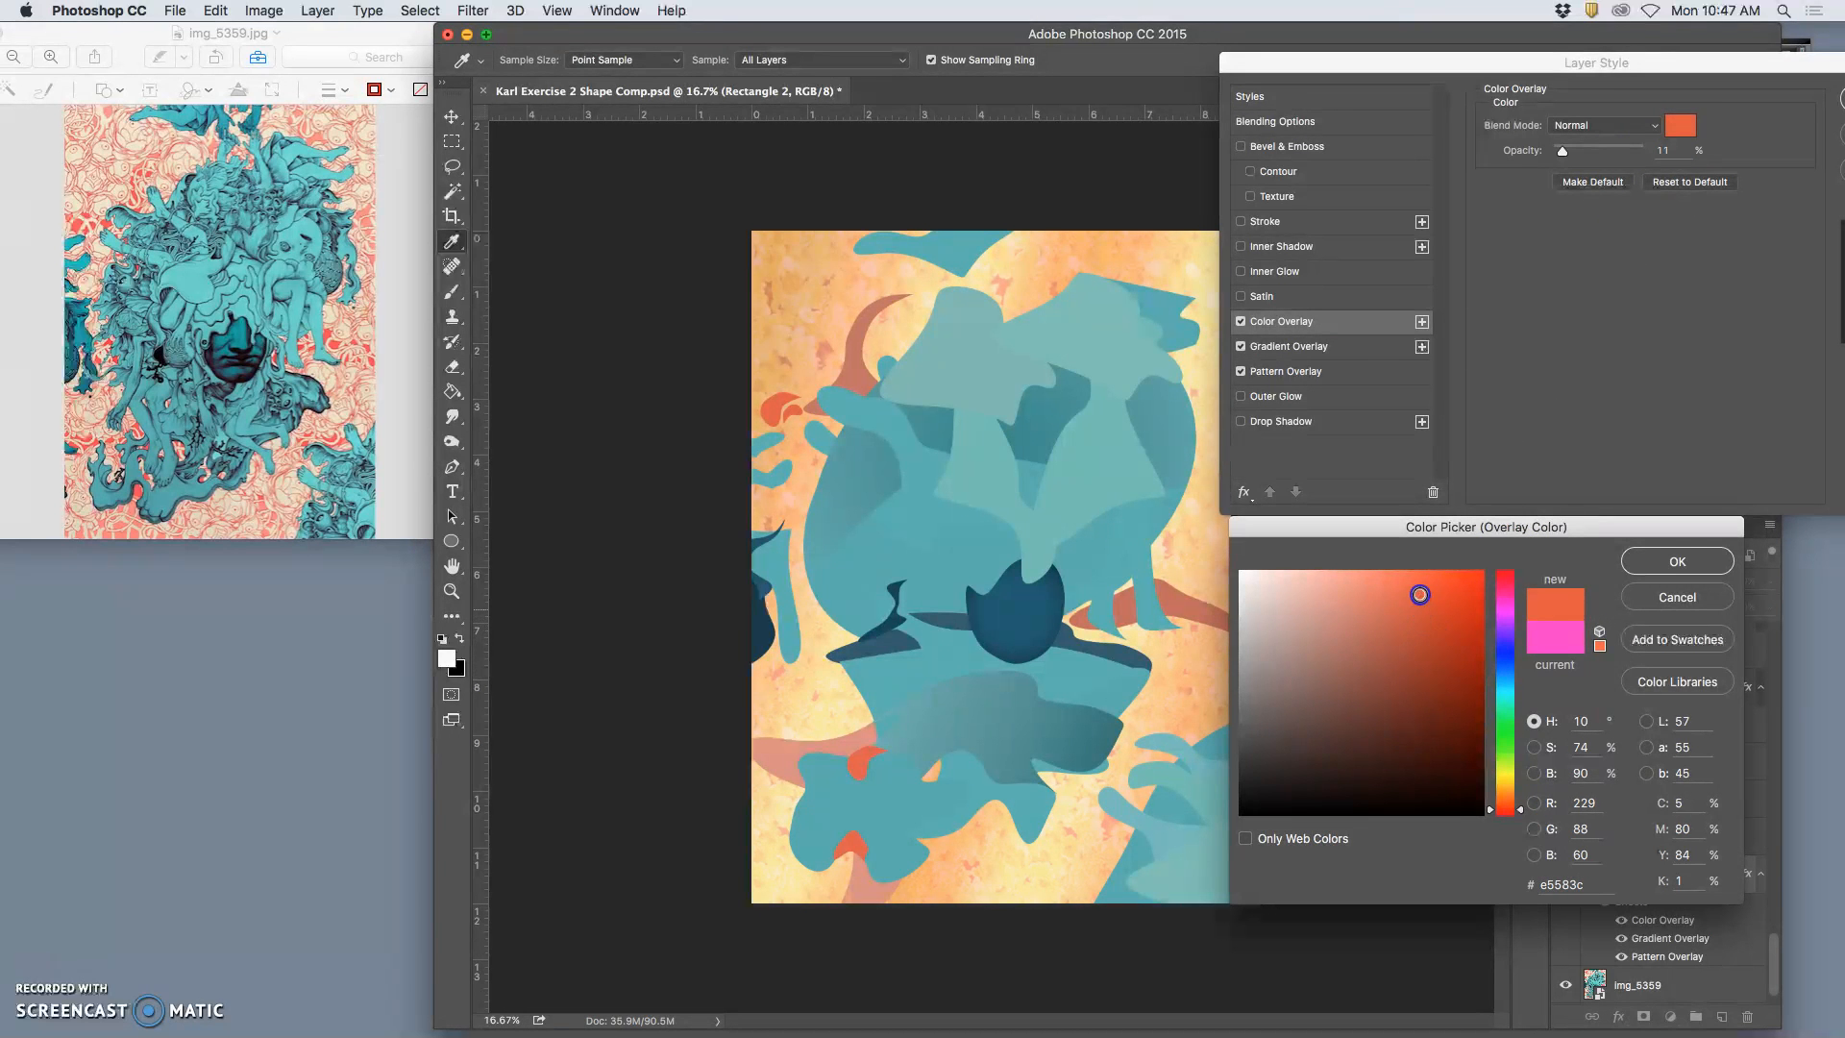
left_click(1506, 797)
mouse_move(1504, 605)
left_mouse_down()
mouse_move(1507, 588)
mouse_move(1516, 663)
left_mouse_up()
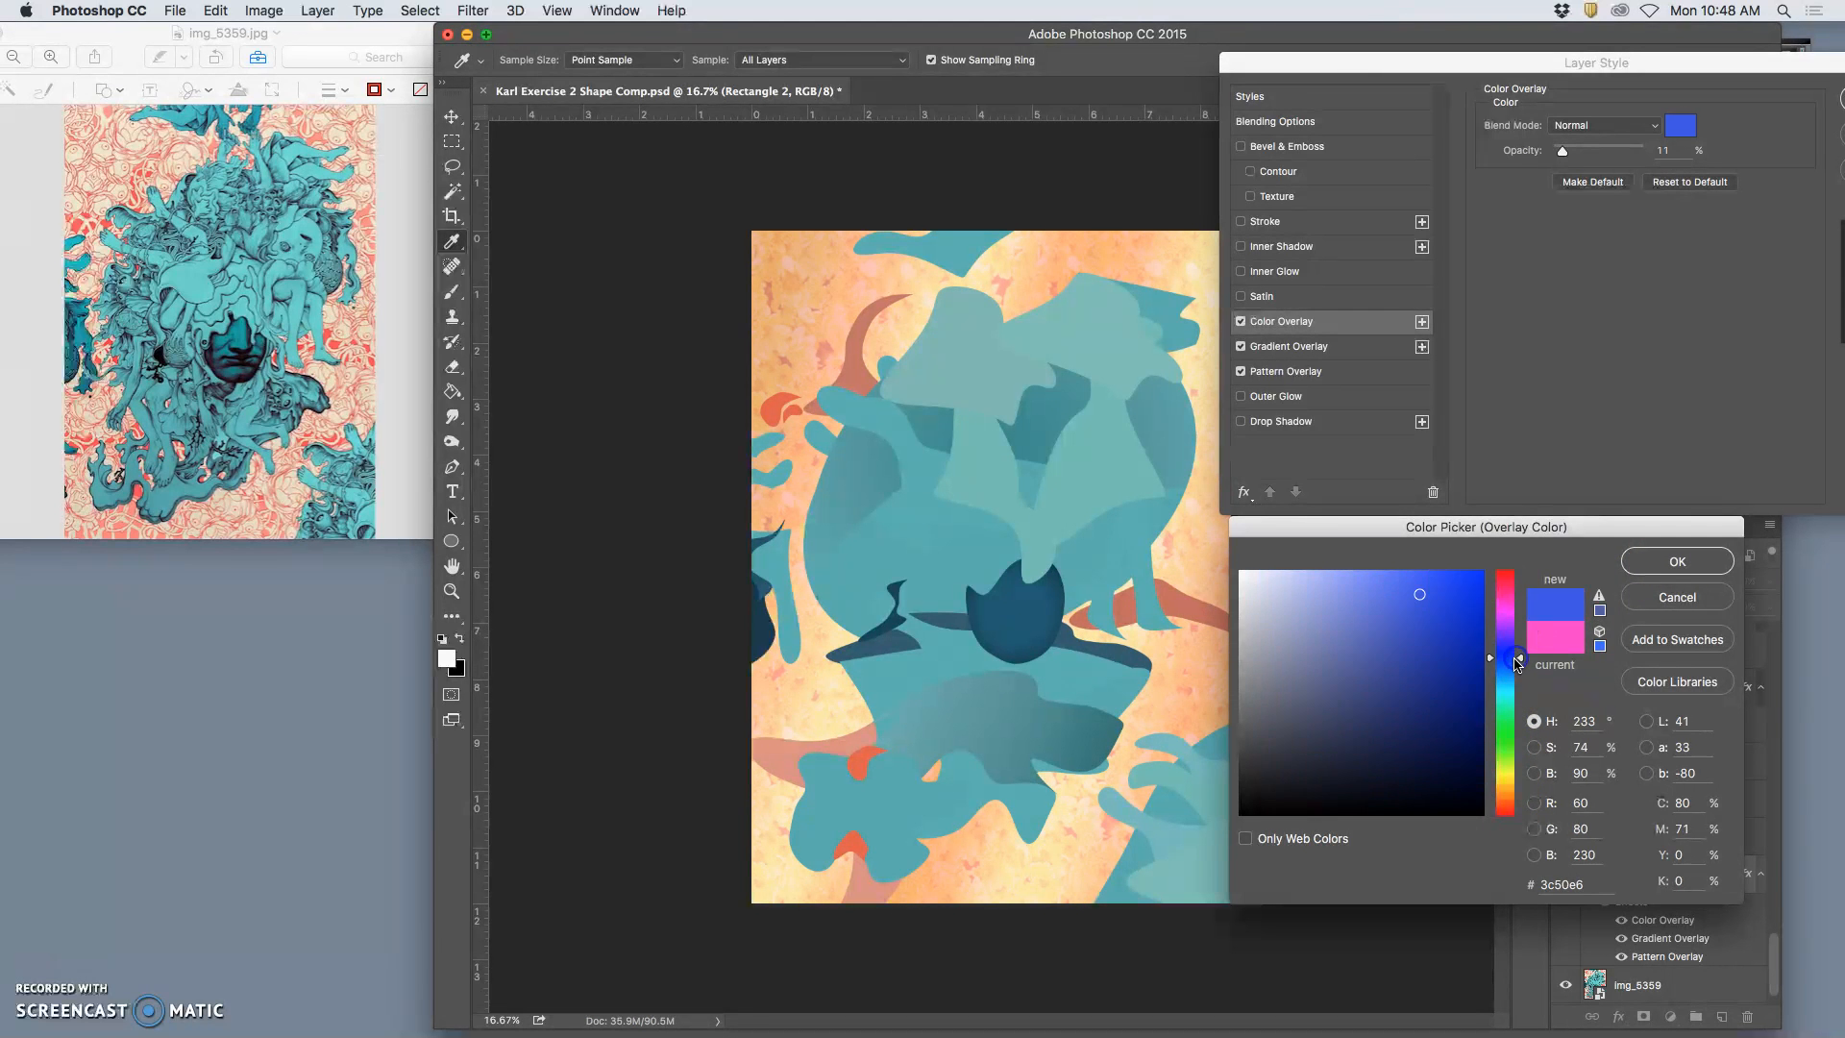
left_click(1677, 562)
Set the colour overlay's opacity to 15%, try the Overlay and Pin Light blend modes and choose Multiply
left_click_drag(1594, 61, 1445, 31)
left_click_drag(1413, 128, 1417, 126)
left_click(1434, 93)
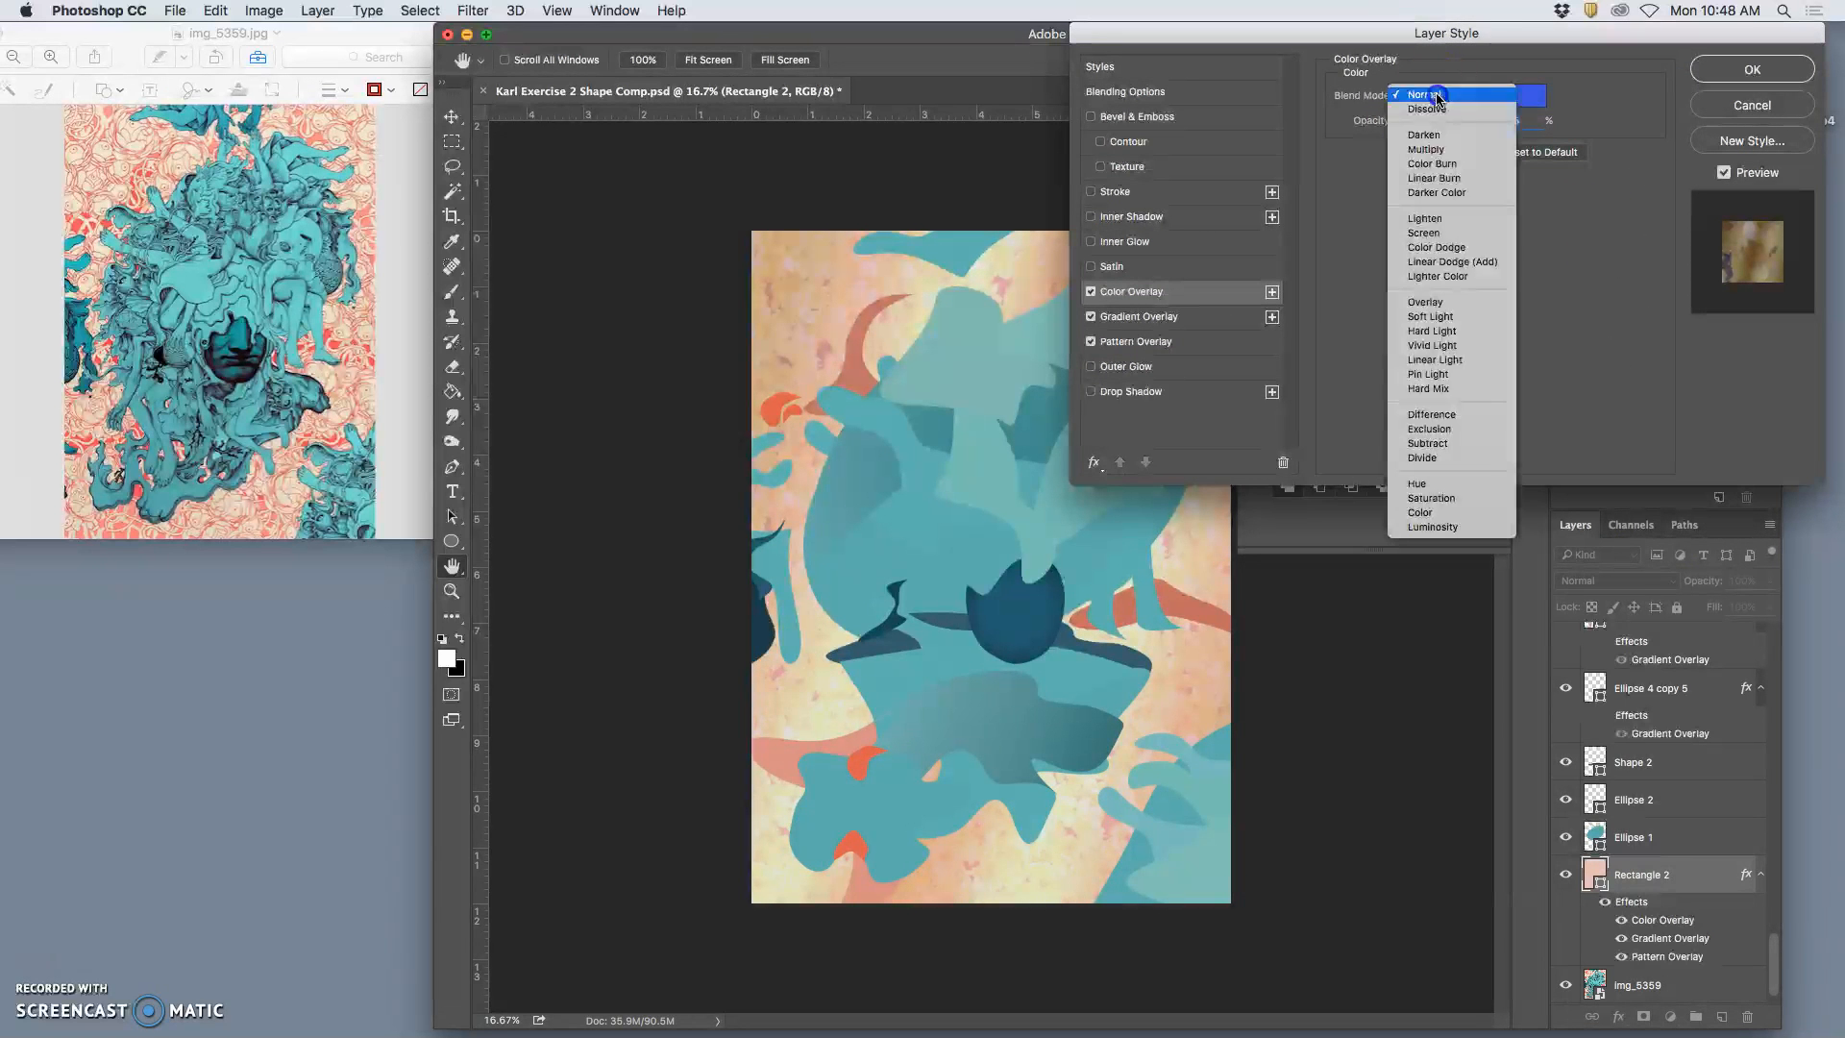
left_click(1438, 310)
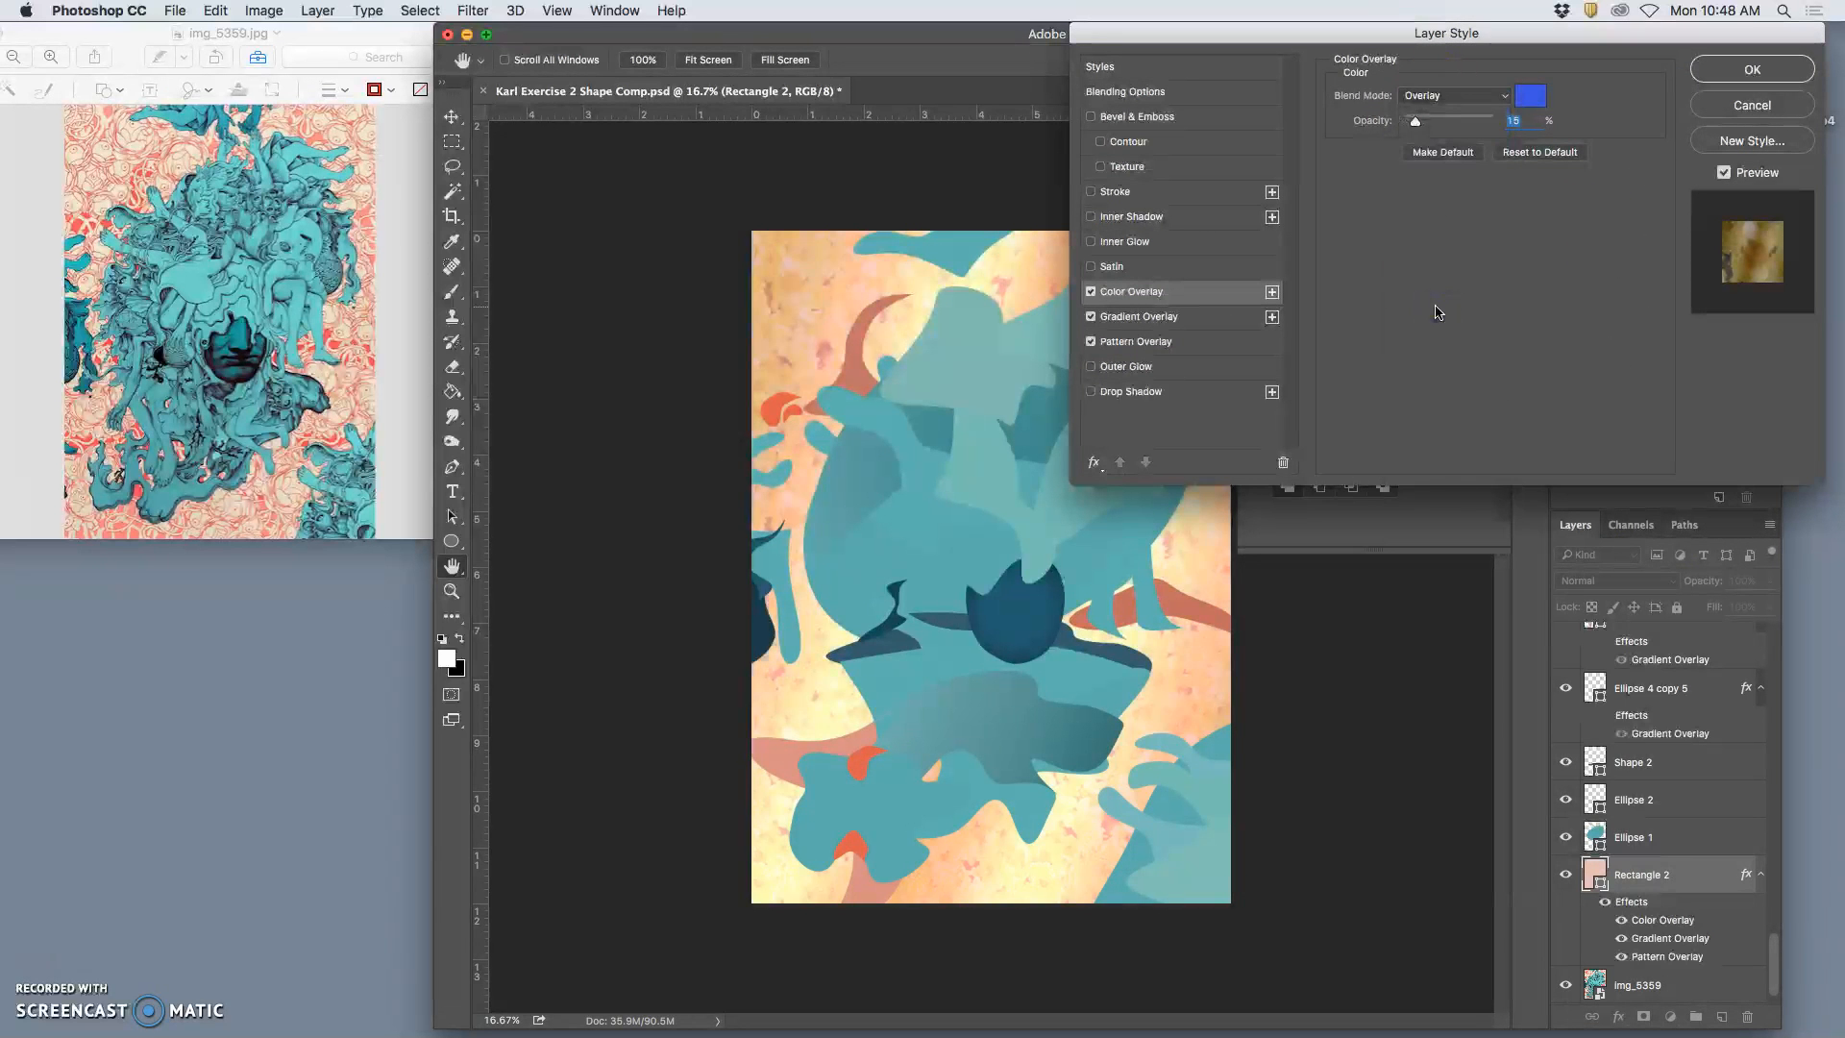
left_click(1446, 95)
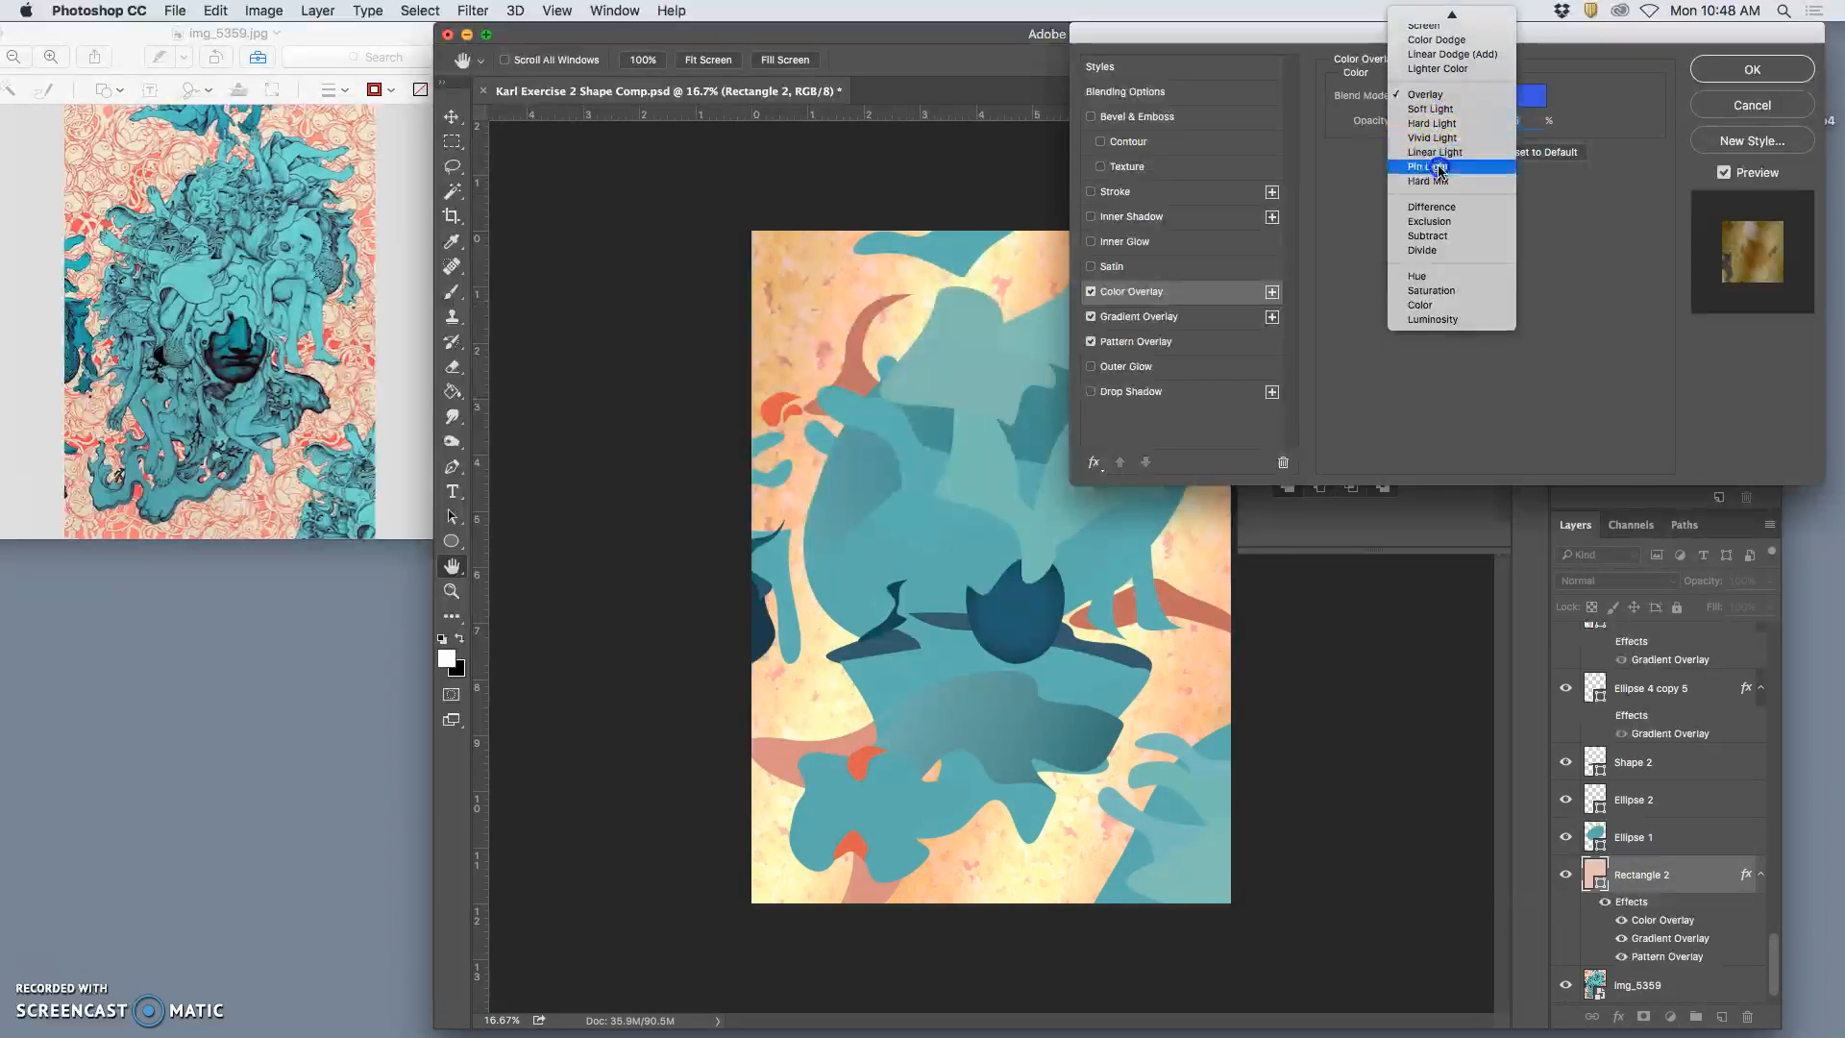
left_click(1440, 167)
left_click(1441, 95)
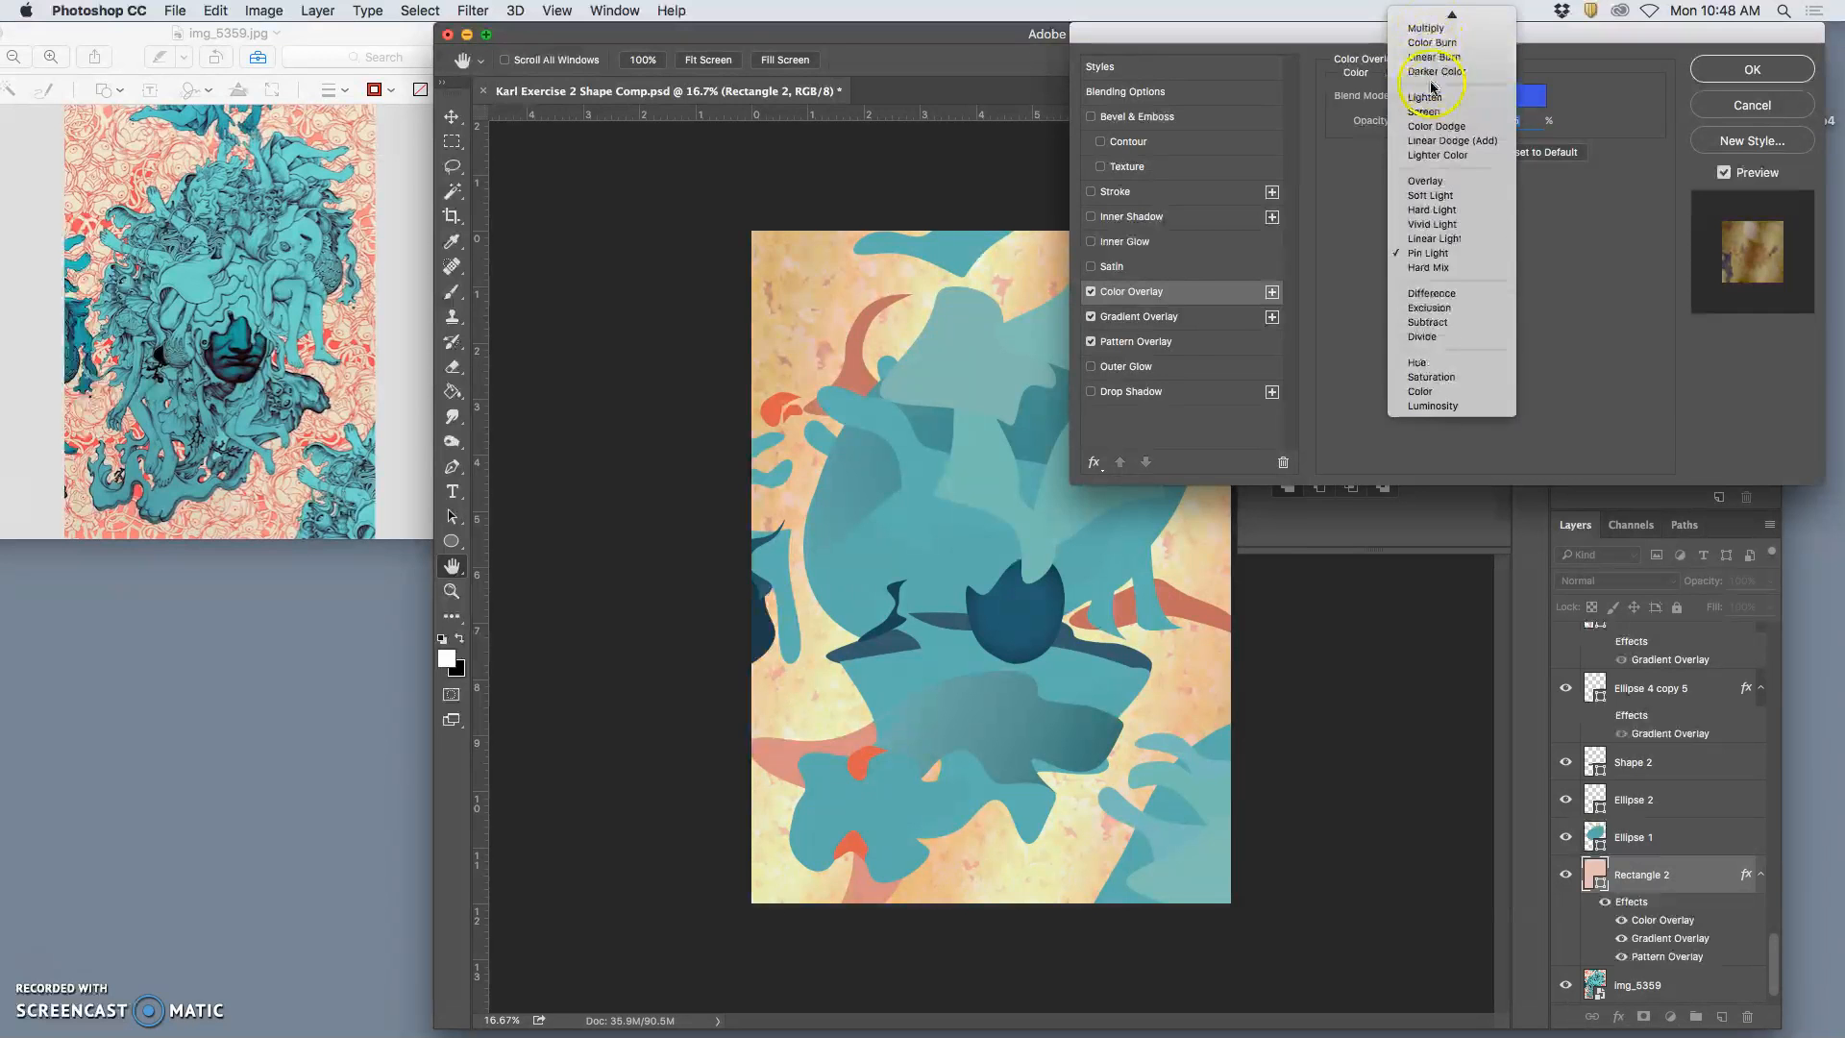
mouse_move(1431, 17)
left_click(1436, 72)
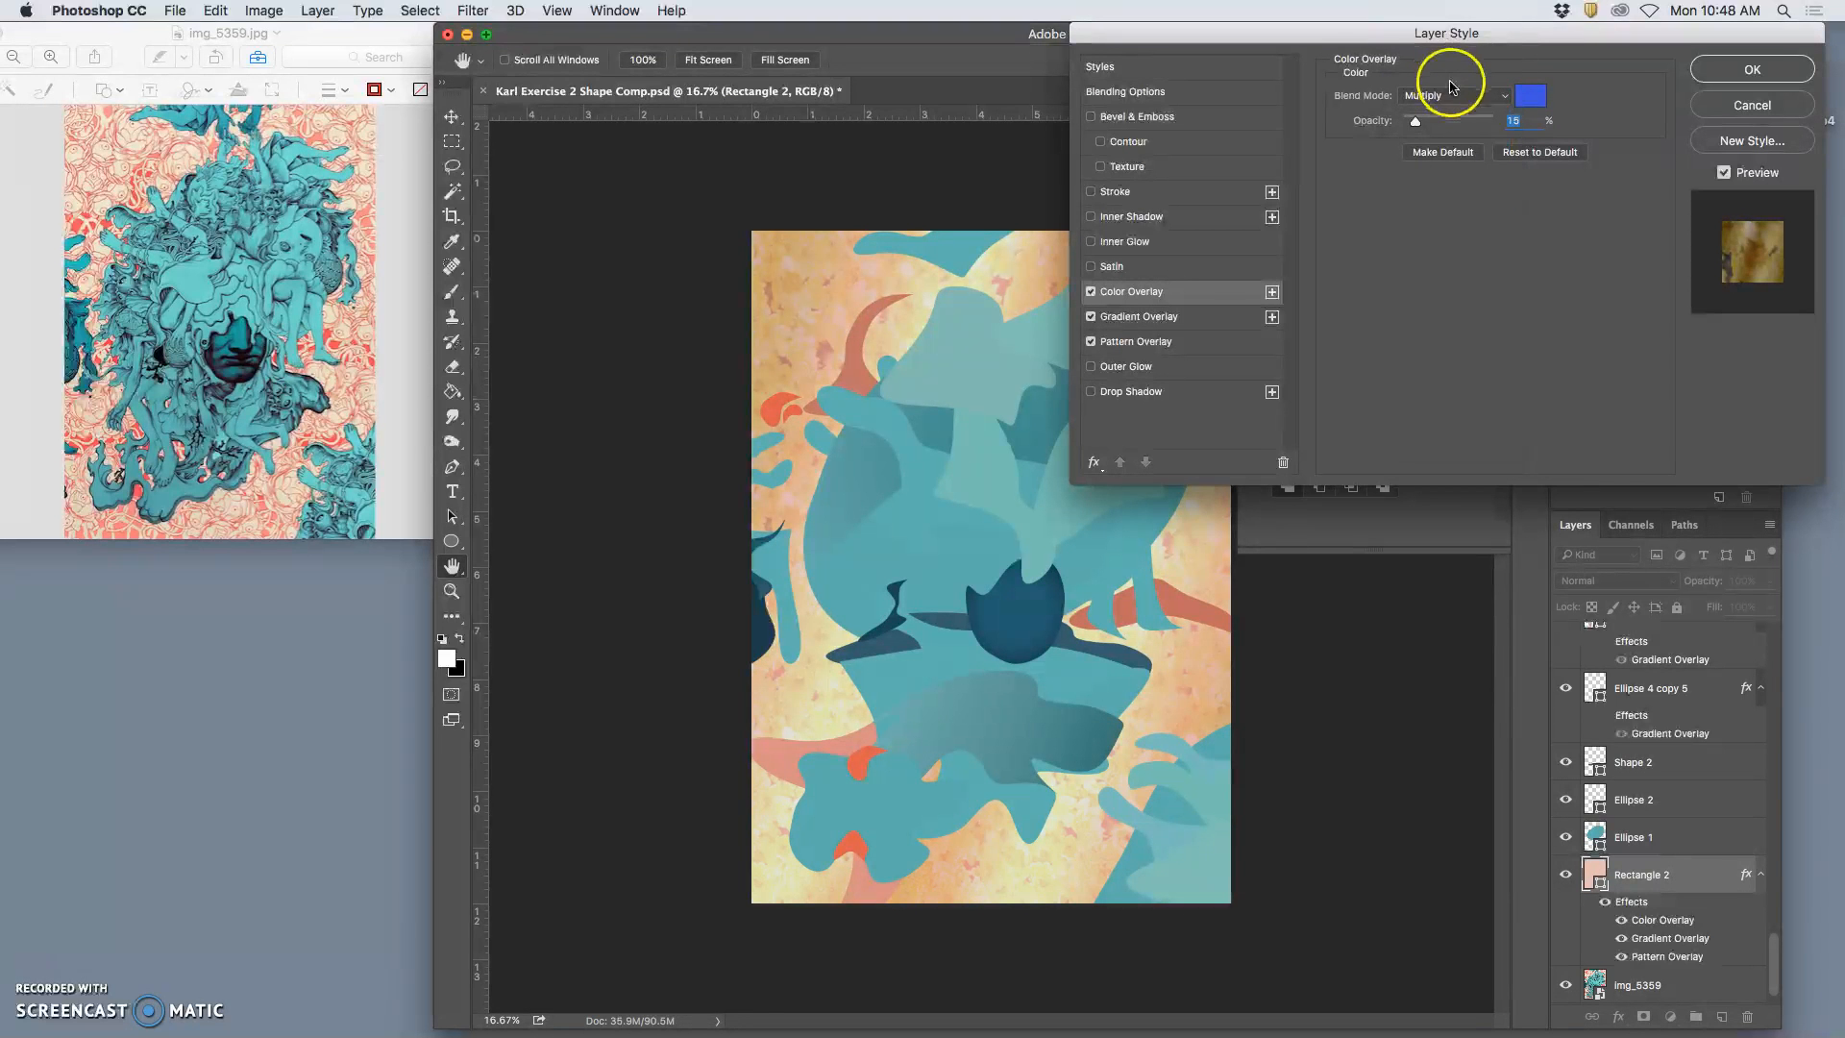
Change the background's colour overlay to pink #e63c7c, try about 61% opacity and set it back to 15%
left_click_drag(1458, 36, 1488, 267)
left_click(1558, 329)
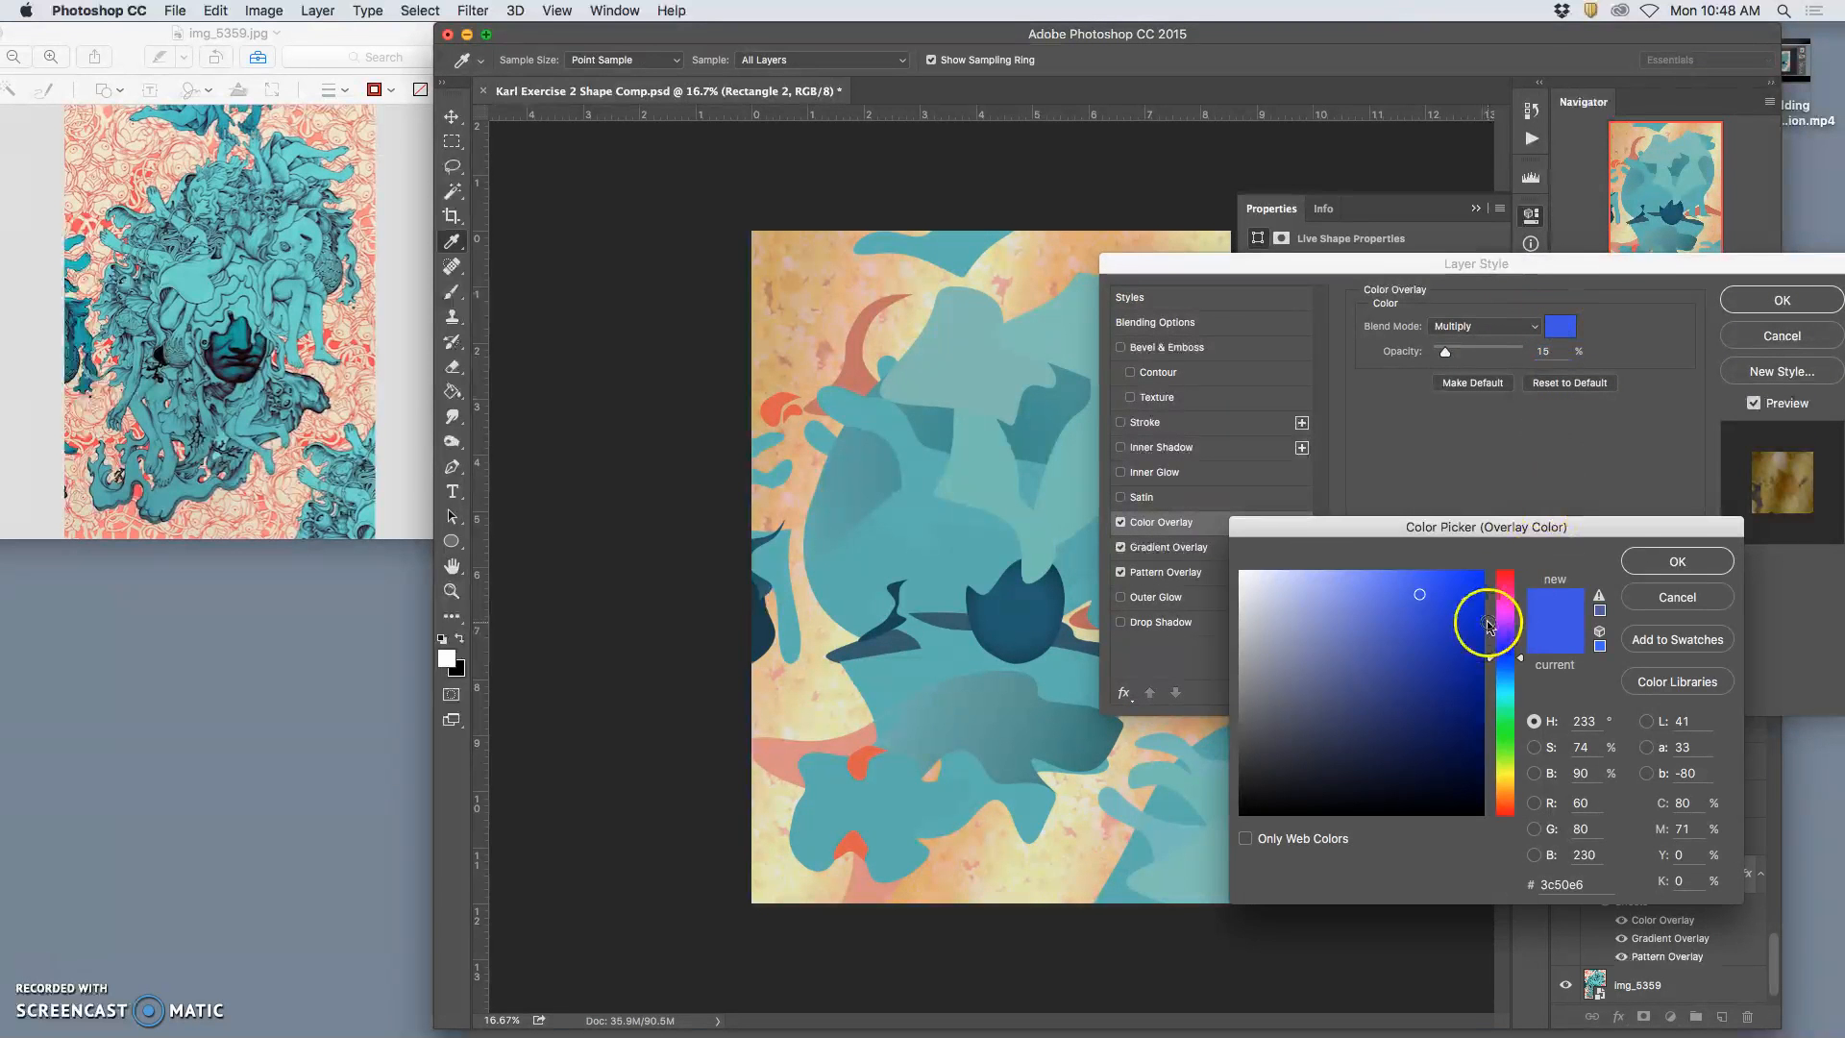
left_click(1505, 586)
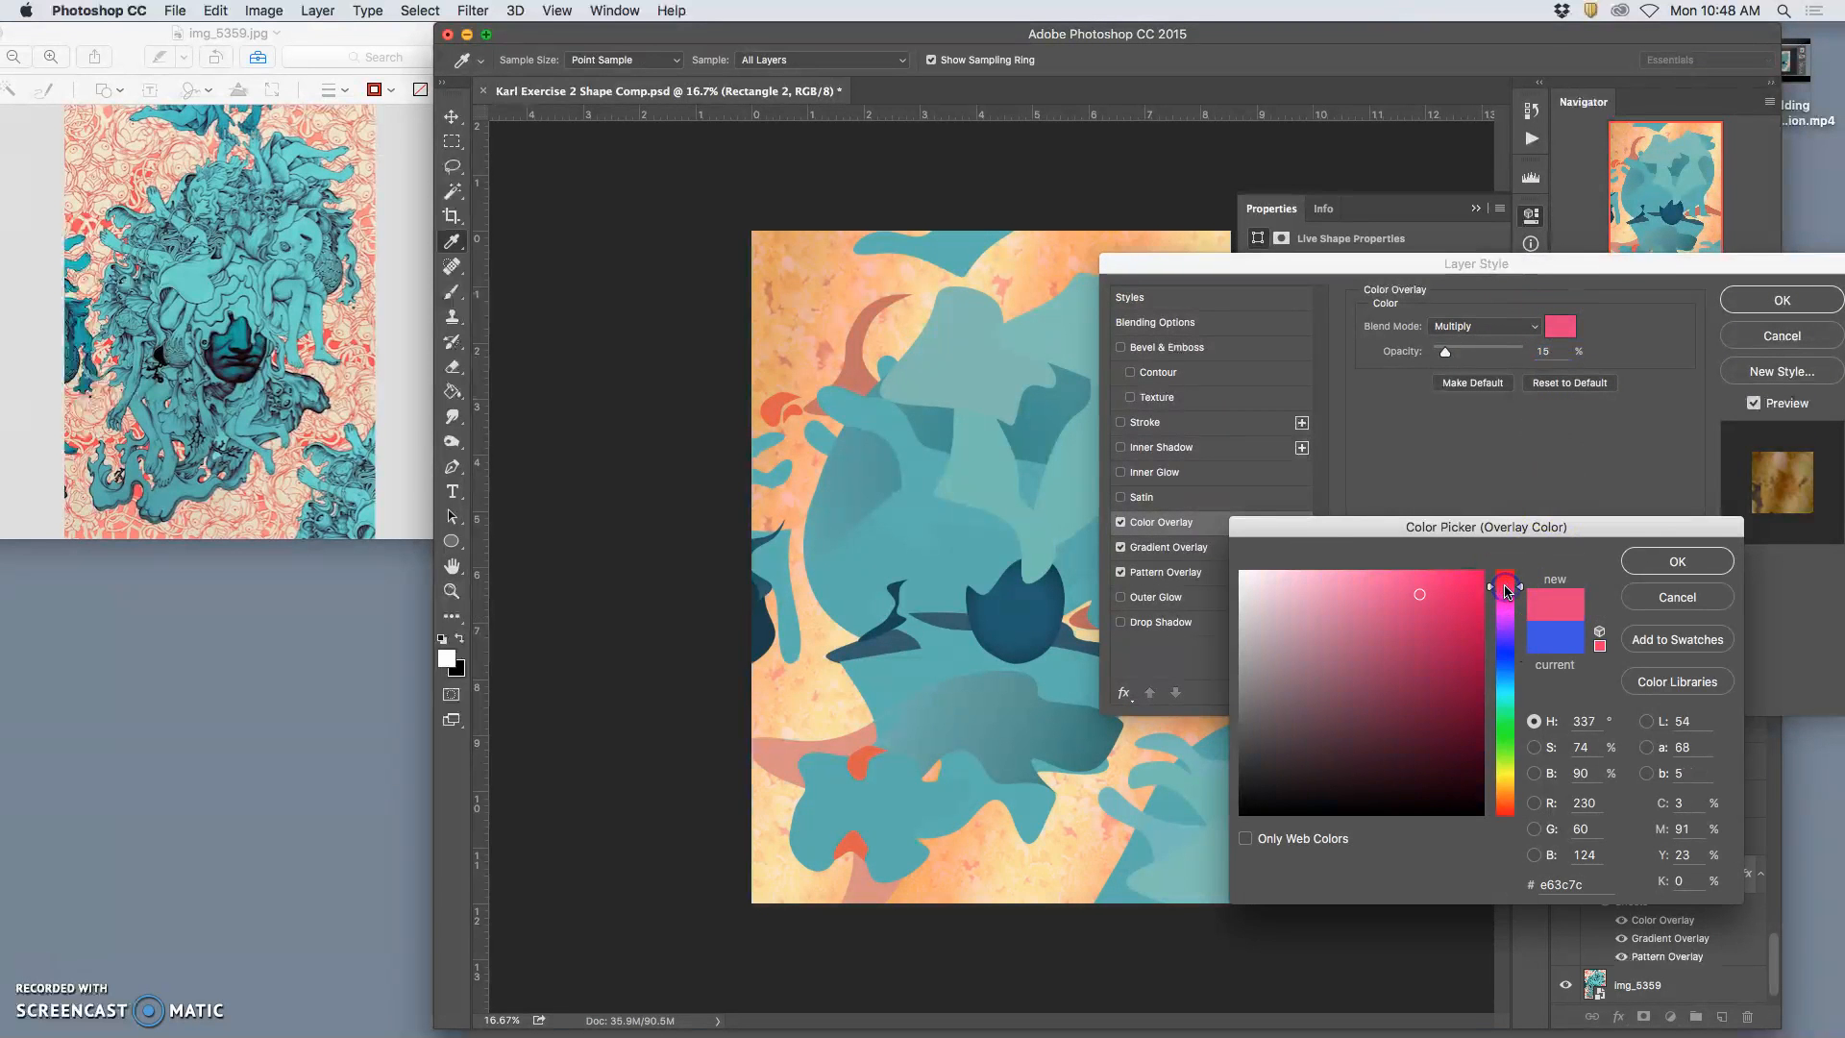
left_click(1677, 561)
left_click(1488, 352)
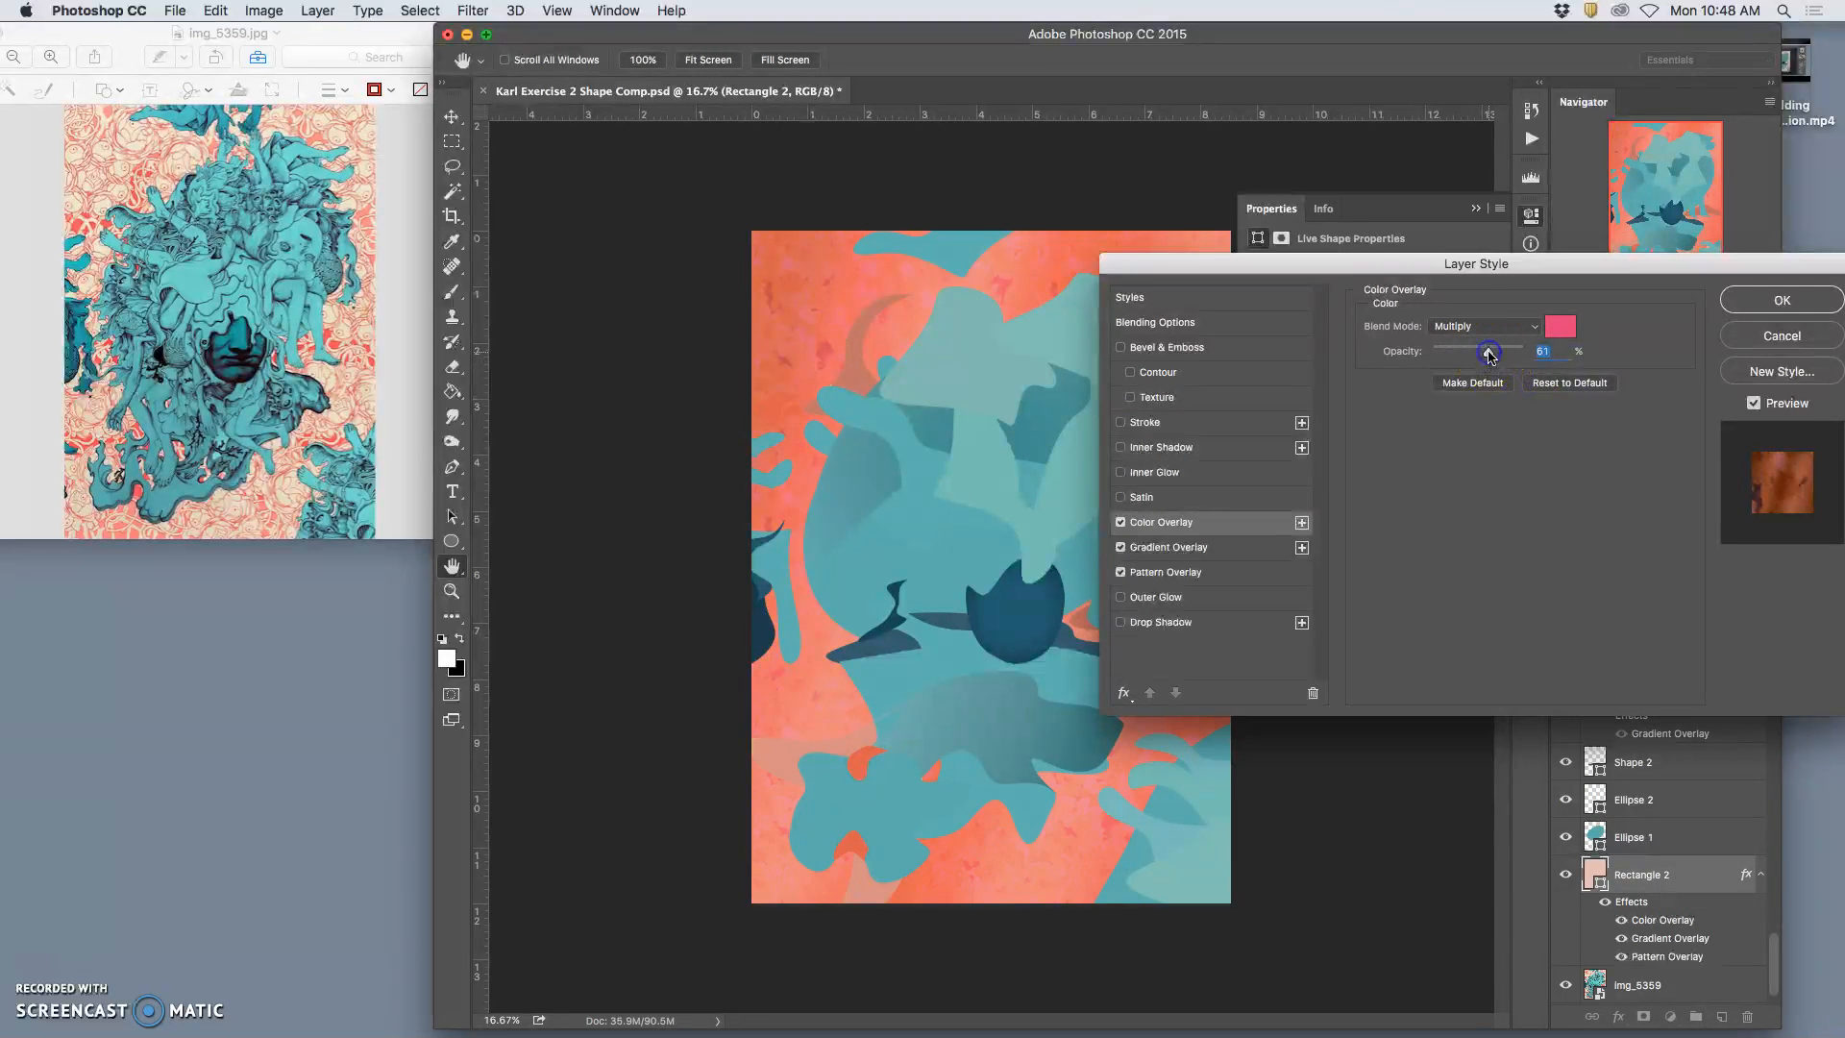
left_click_drag(1474, 354, 1446, 355)
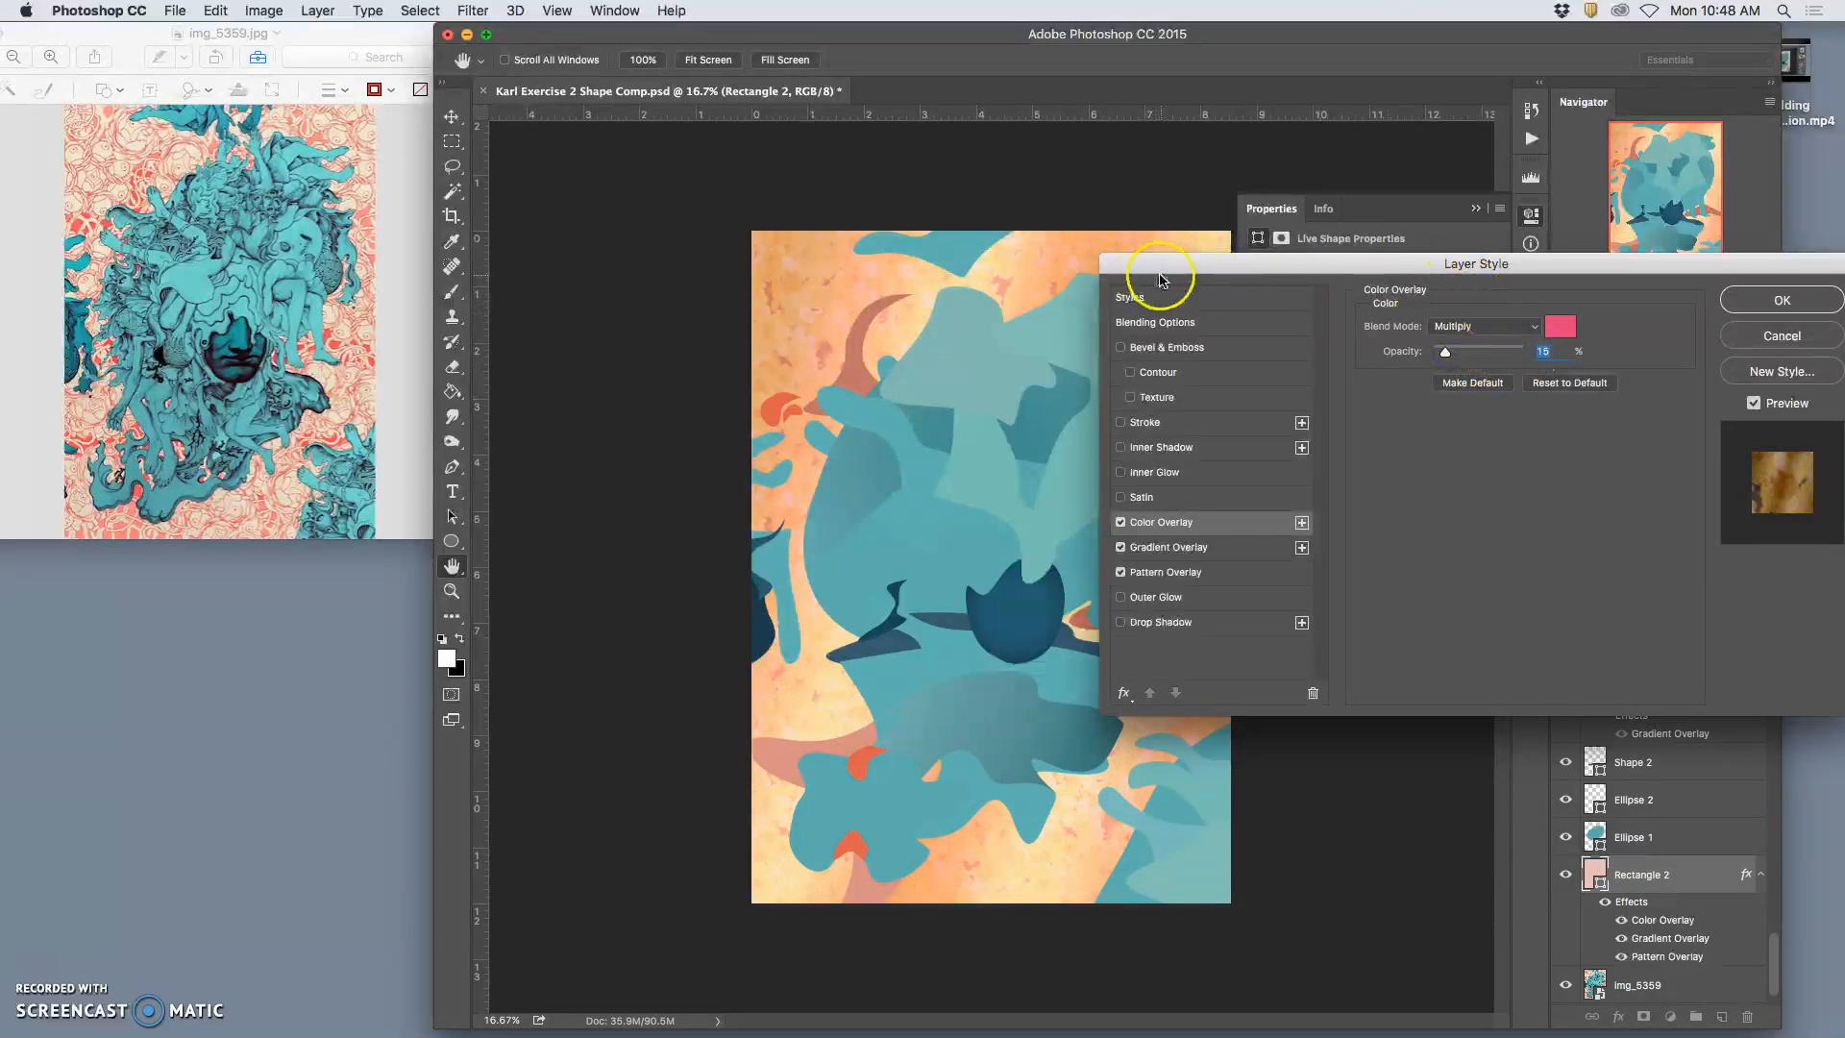
Compare the background rectangle with and without its pattern overlay
left_click(1120, 573)
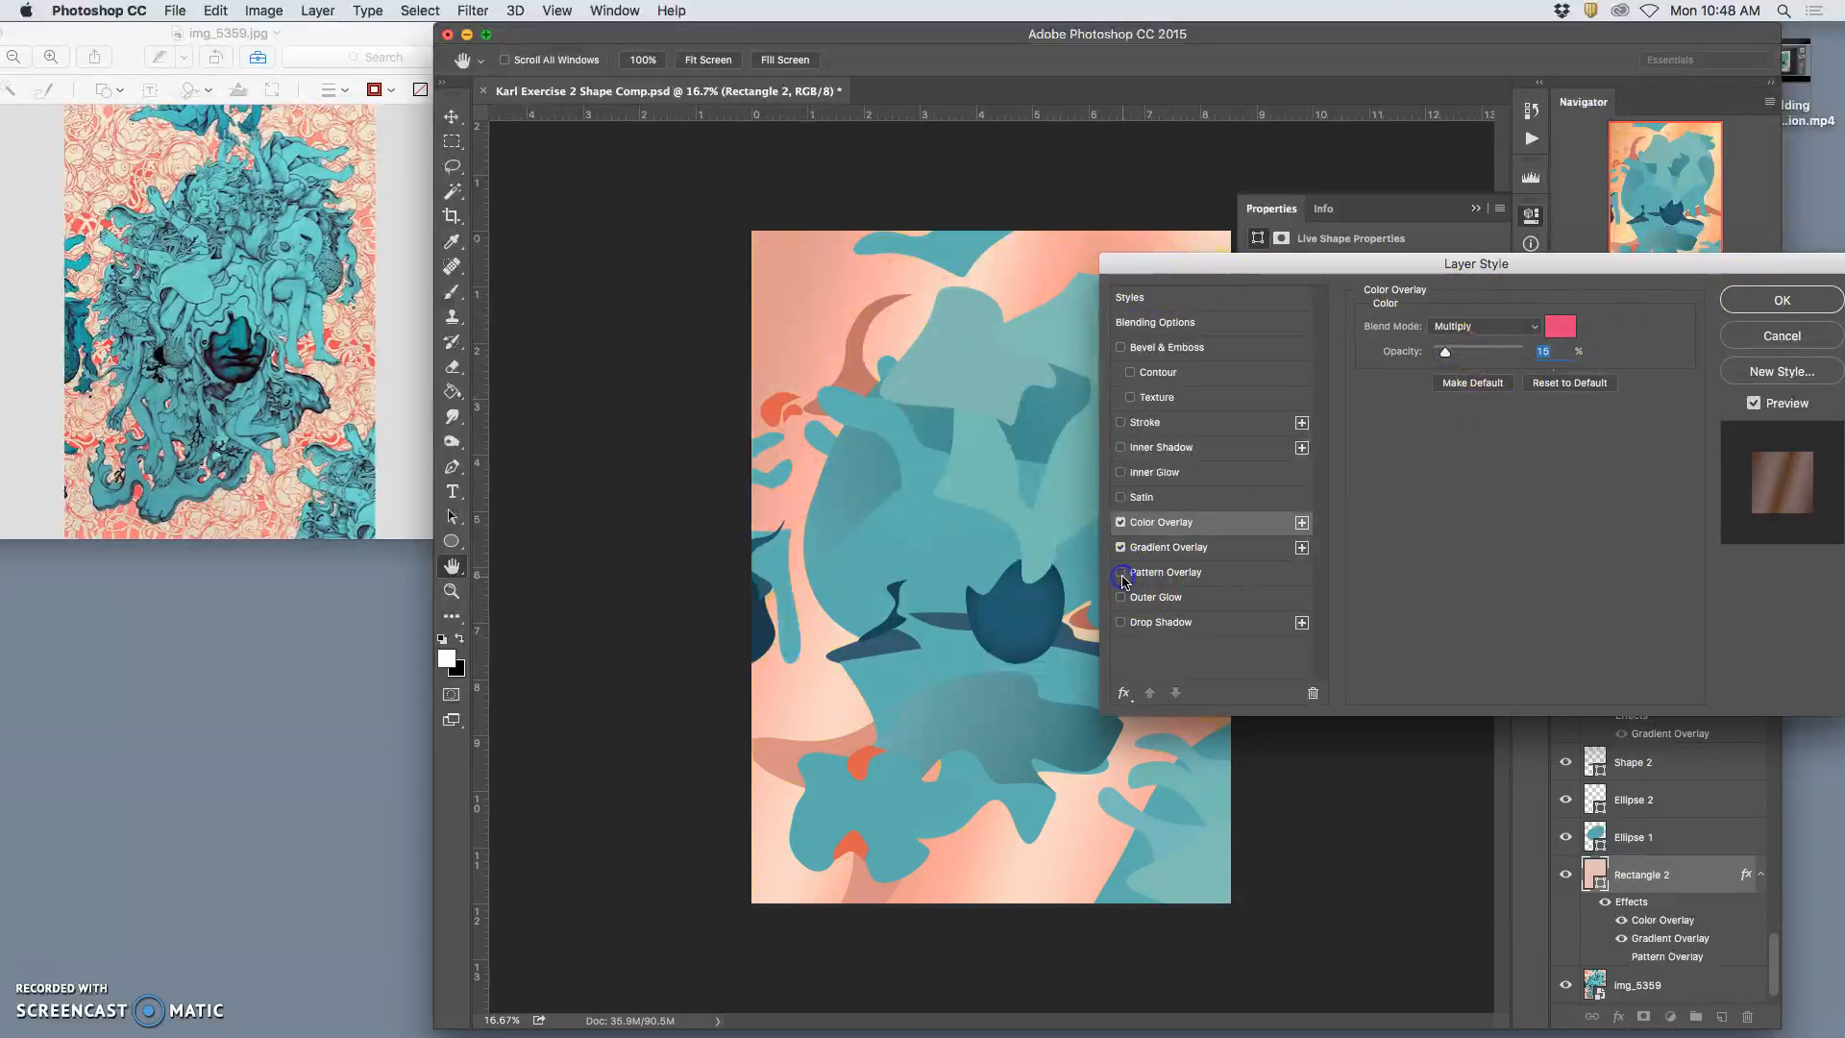
left_click(1120, 573)
left_click(1121, 572)
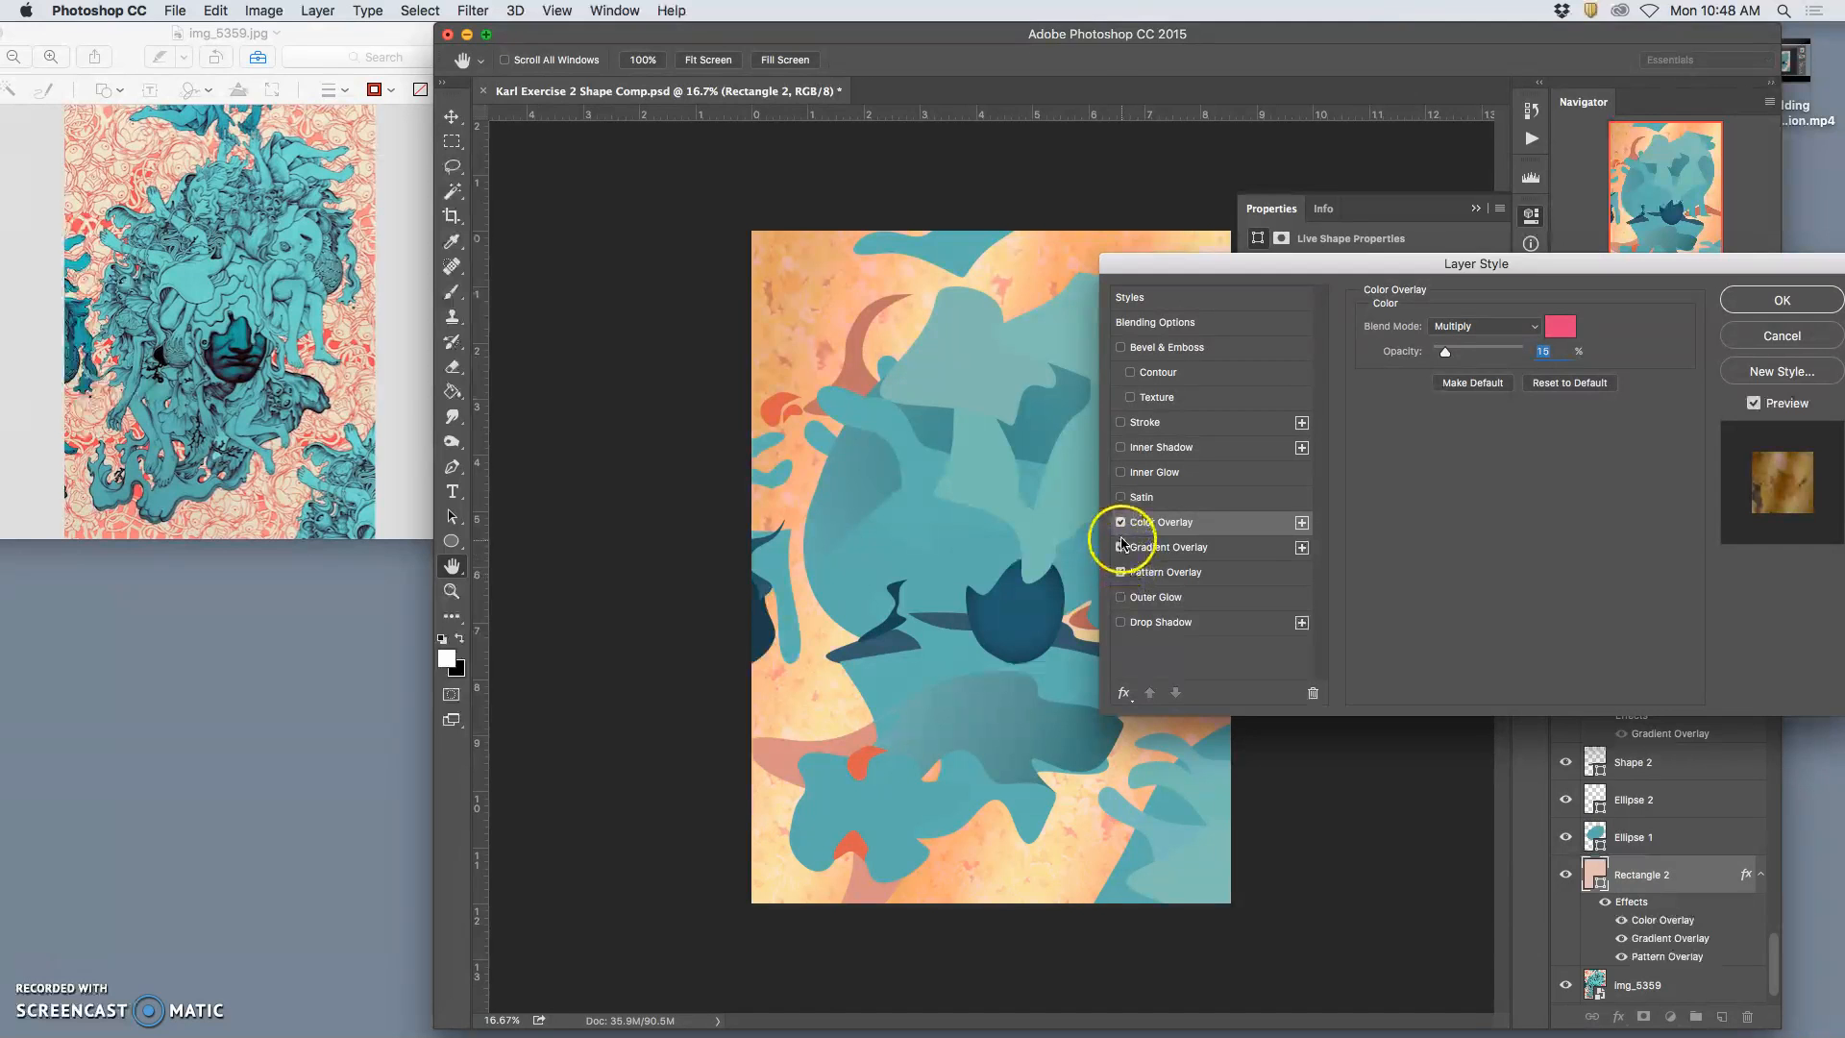
left_click(1120, 573)
left_click(1120, 572)
Switch the background's pattern overlay to the purple wavy texture, comparing it with the yellow speckled one
left_click(1159, 575)
left_click(1491, 390)
left_click(1364, 506)
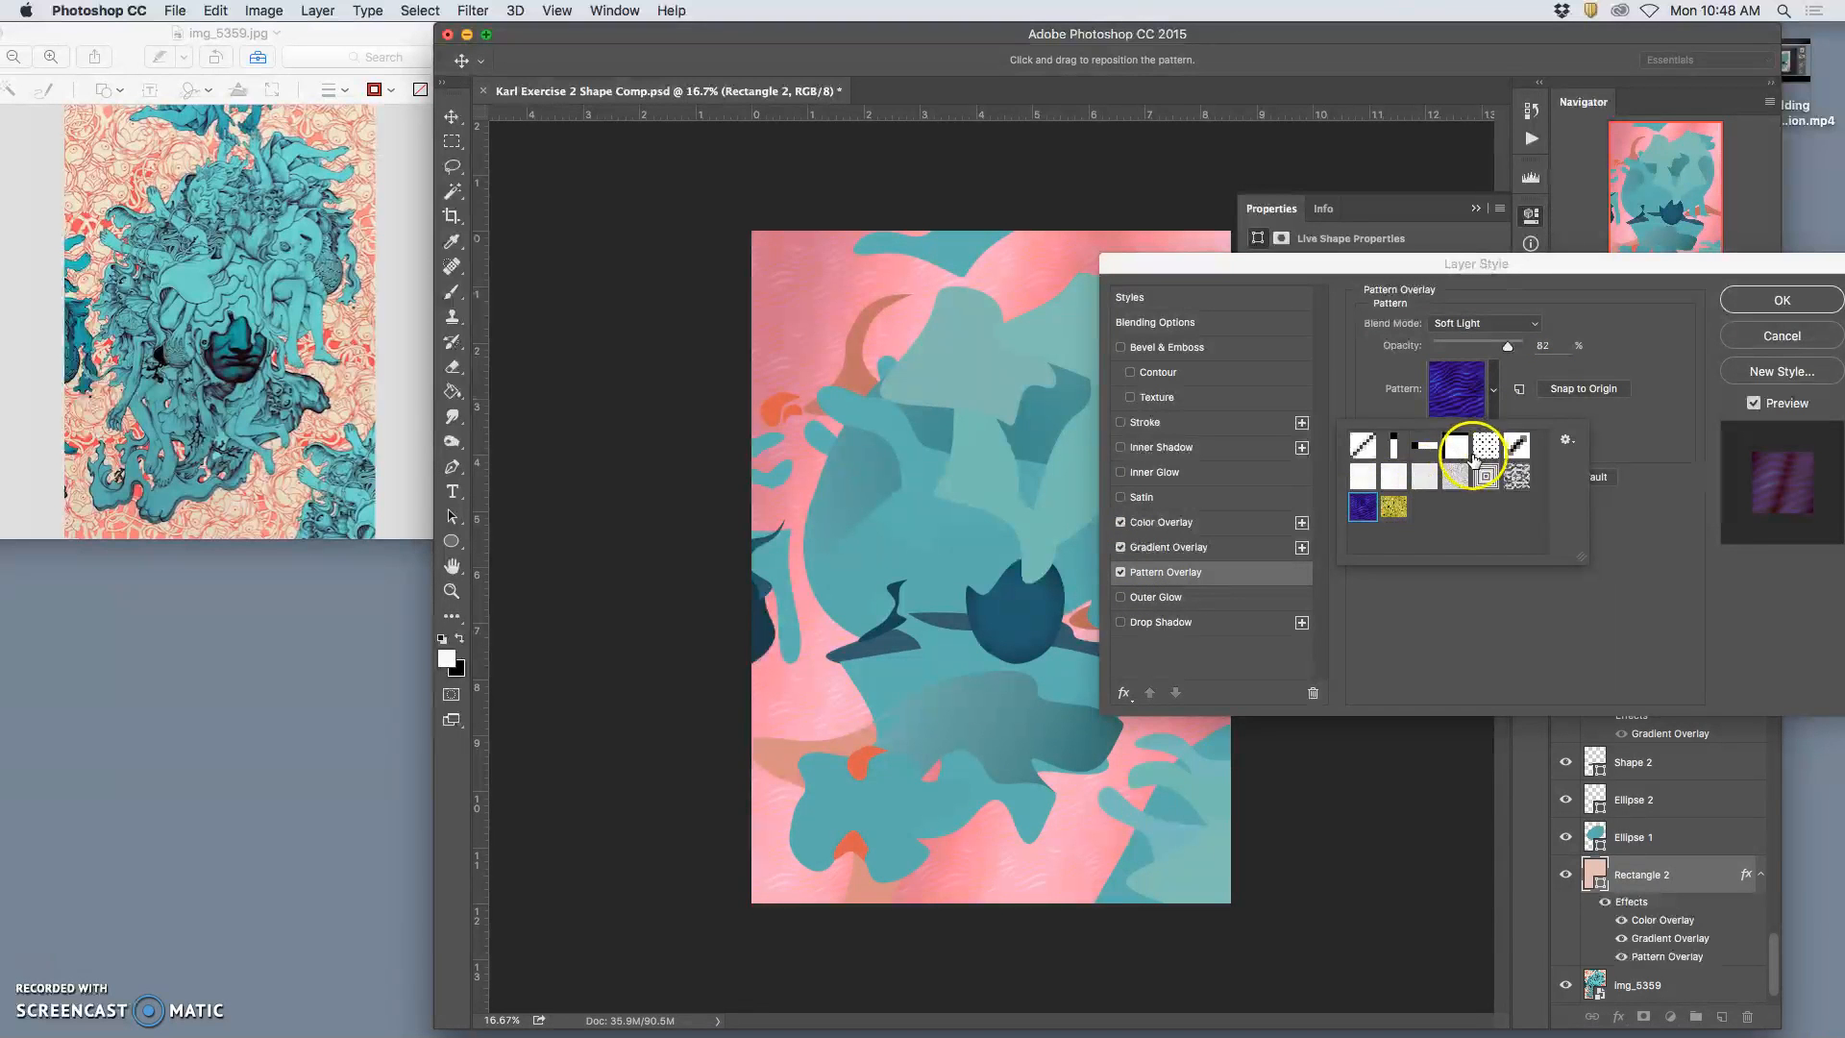
left_click(1394, 505)
left_click(1363, 507)
Set the background's colour overlay to light pink #e8afc4
left_click(1196, 524)
left_click(1559, 326)
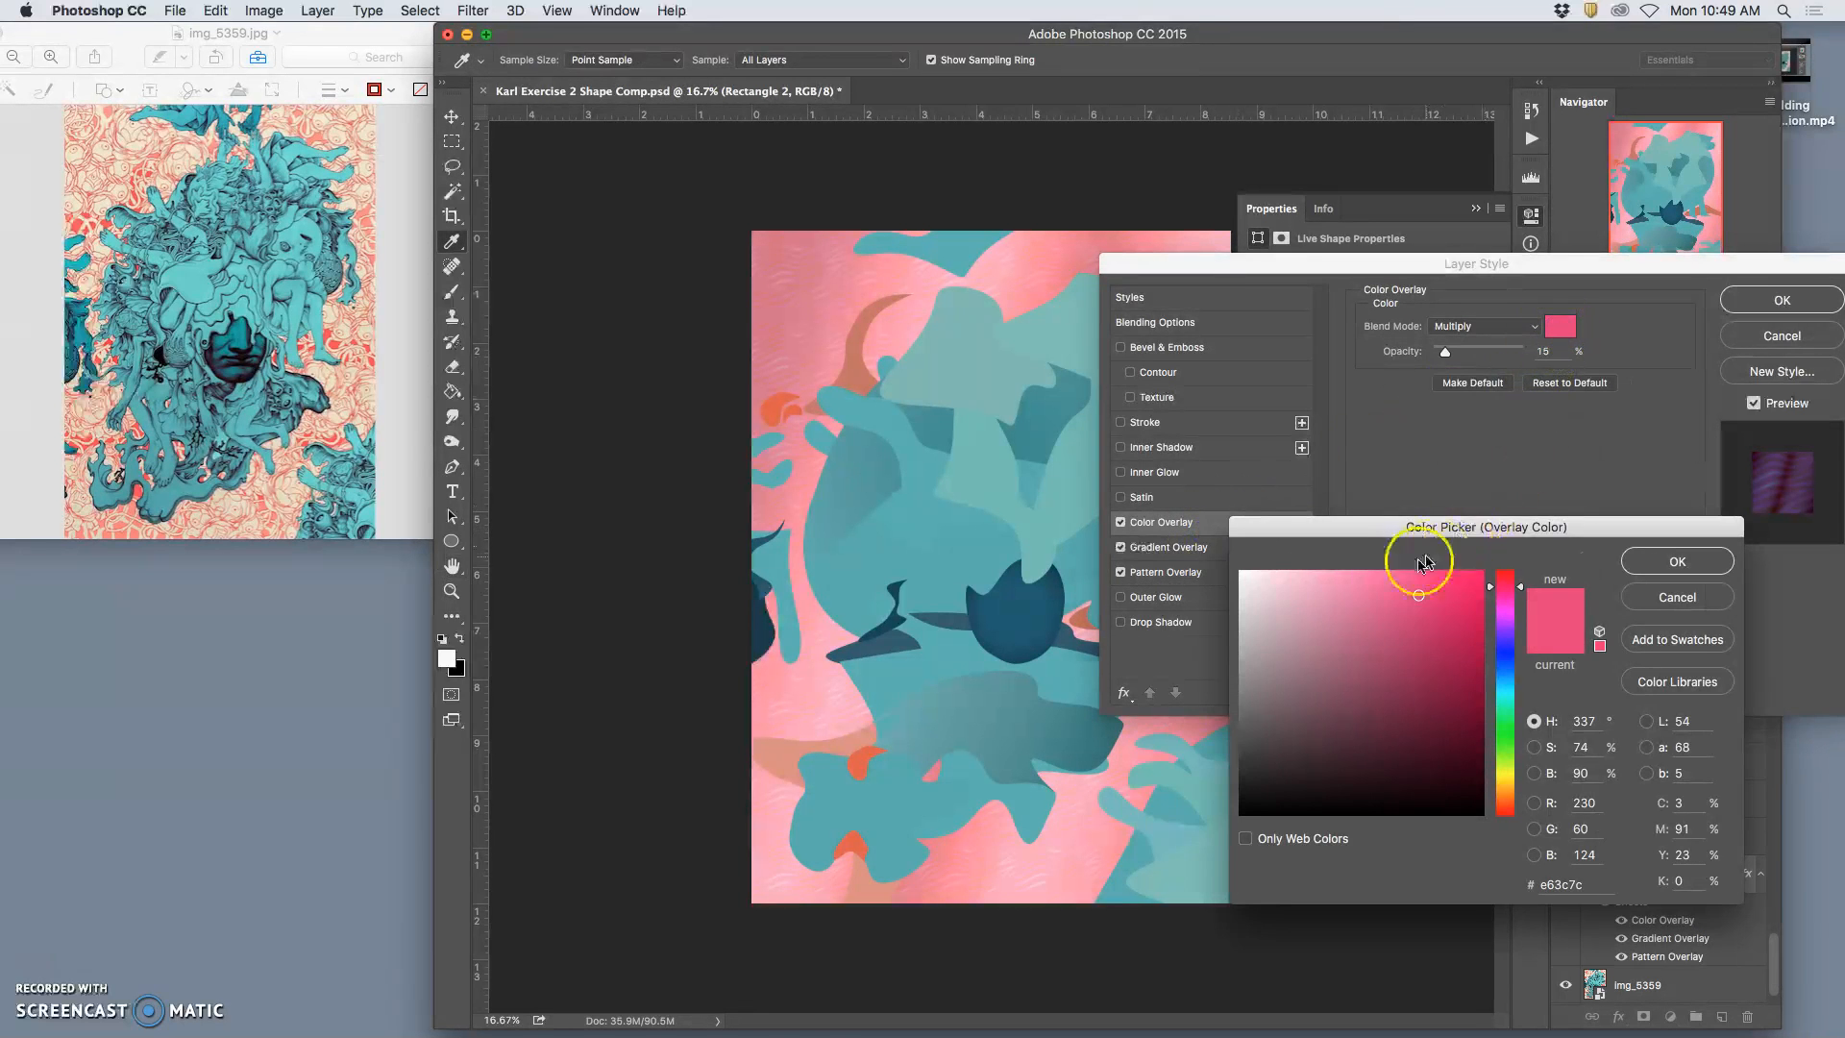
left_click_drag(1408, 560, 1357, 587)
left_click(1303, 593)
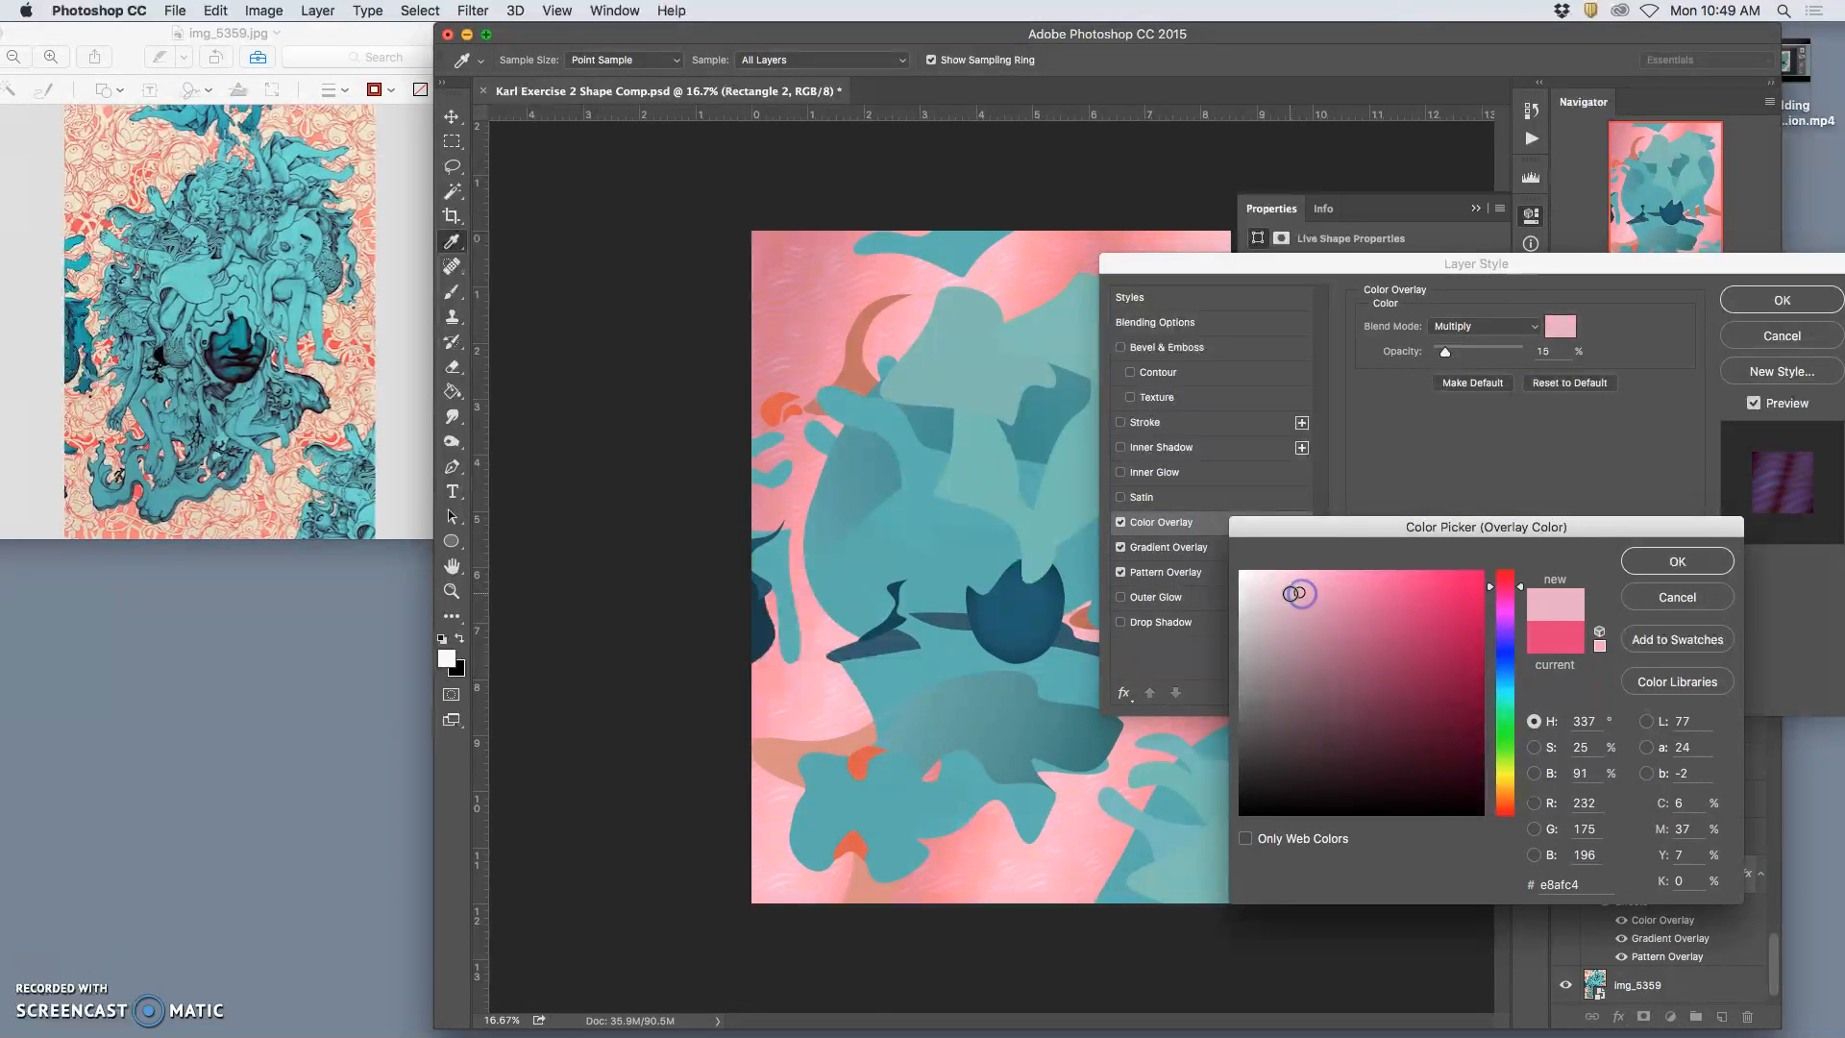
left_click(1644, 565)
Try the Overlay, Pin Light and Soft Light blend modes for the colour overlay and choose Lighten
left_click(1499, 327)
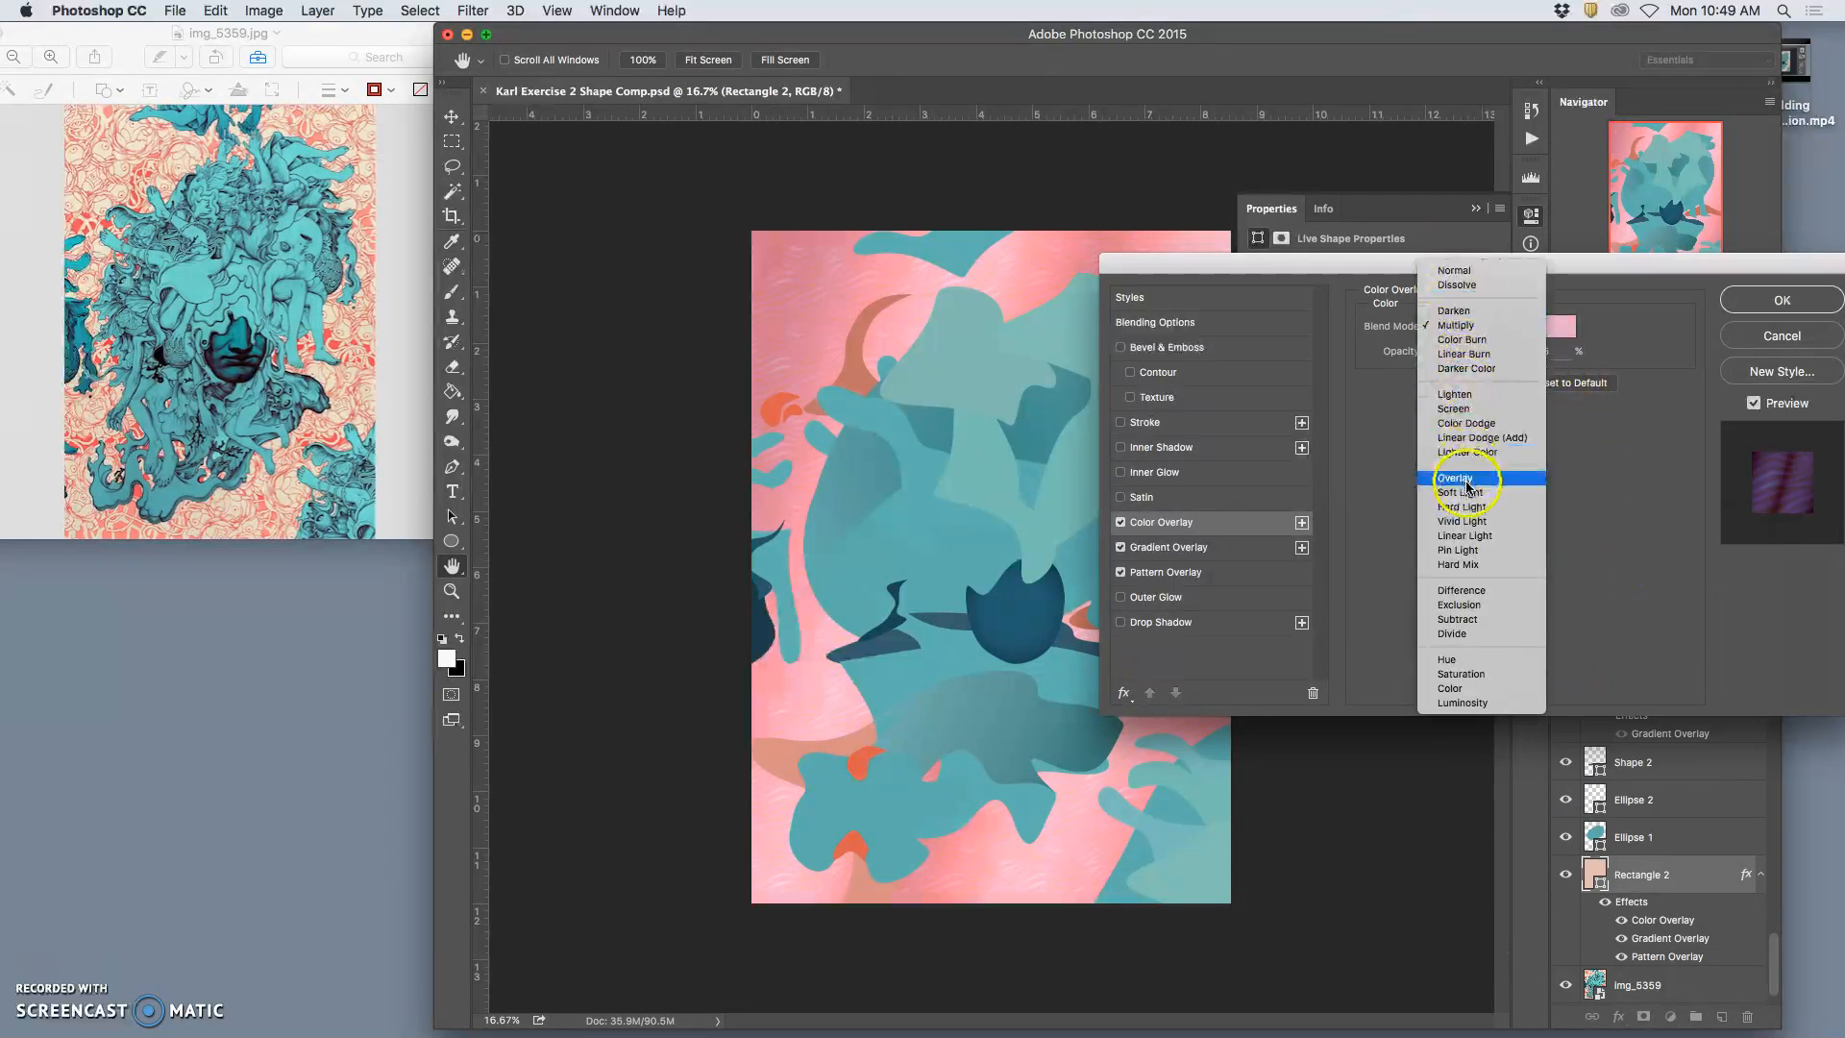
left_click(1465, 486)
left_click(1472, 328)
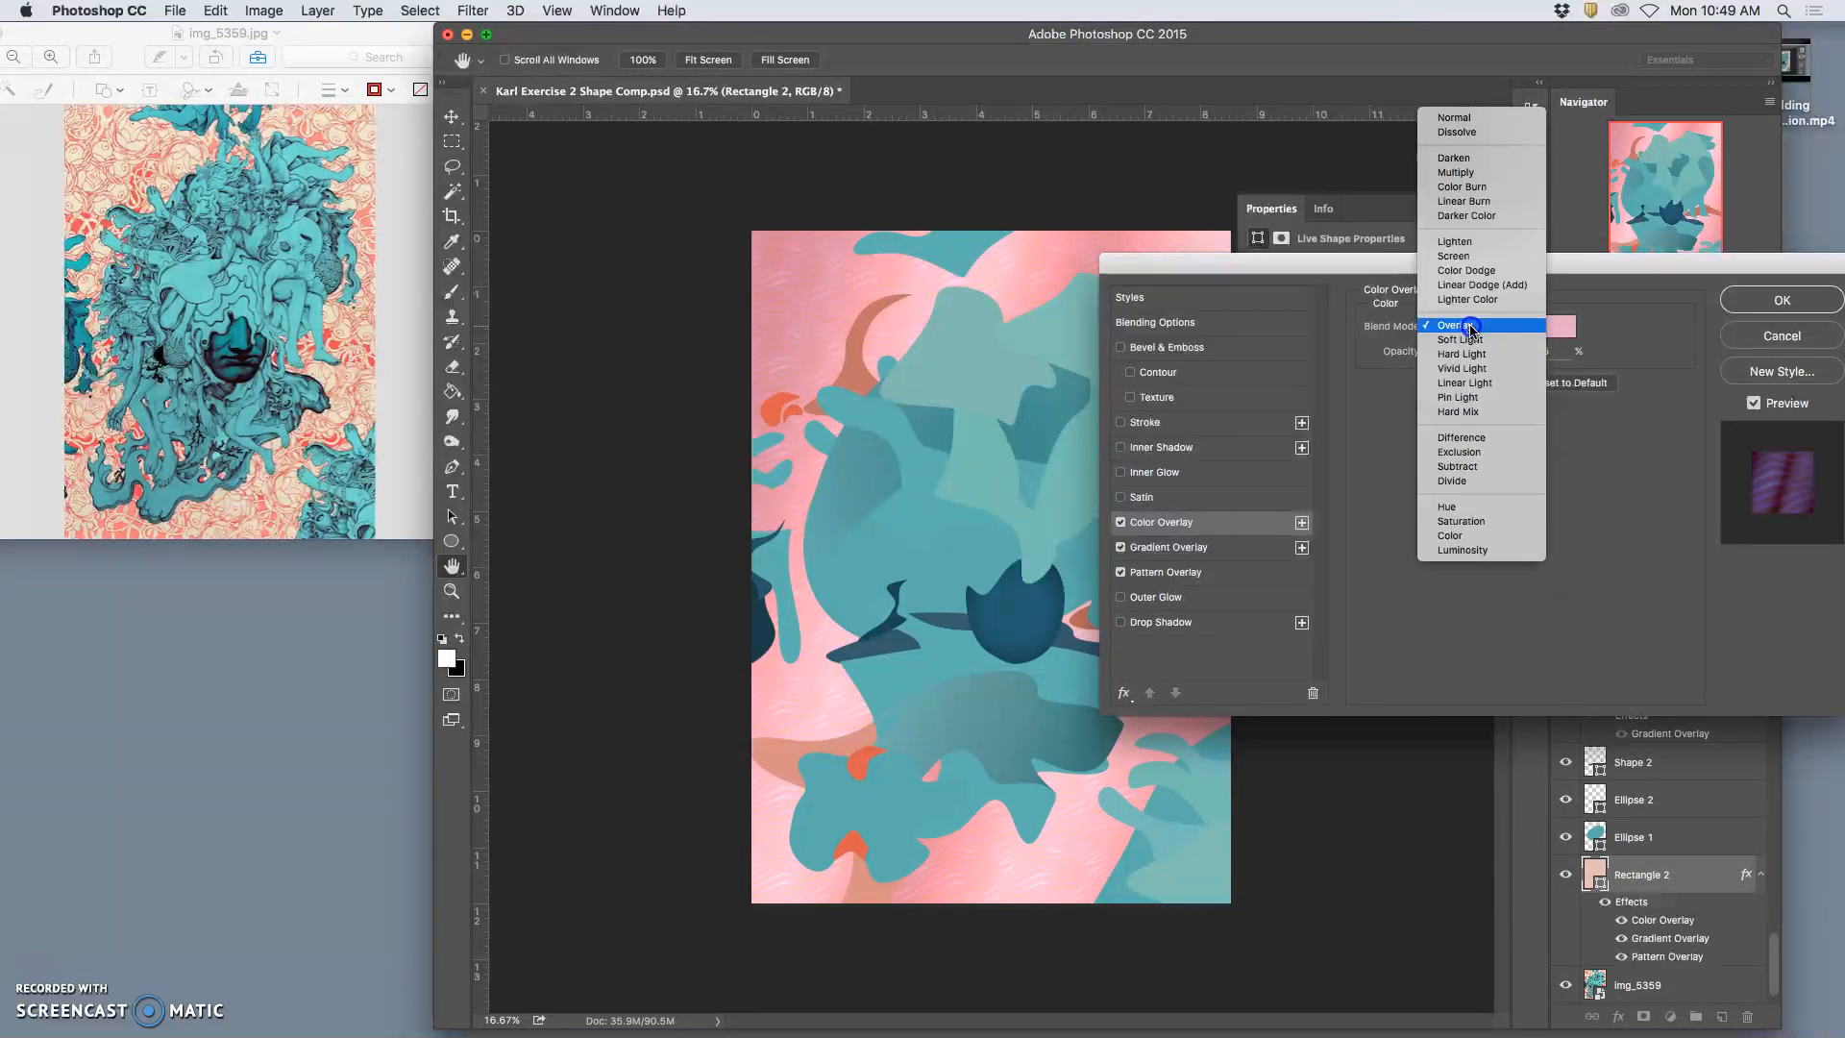
left_click(1465, 398)
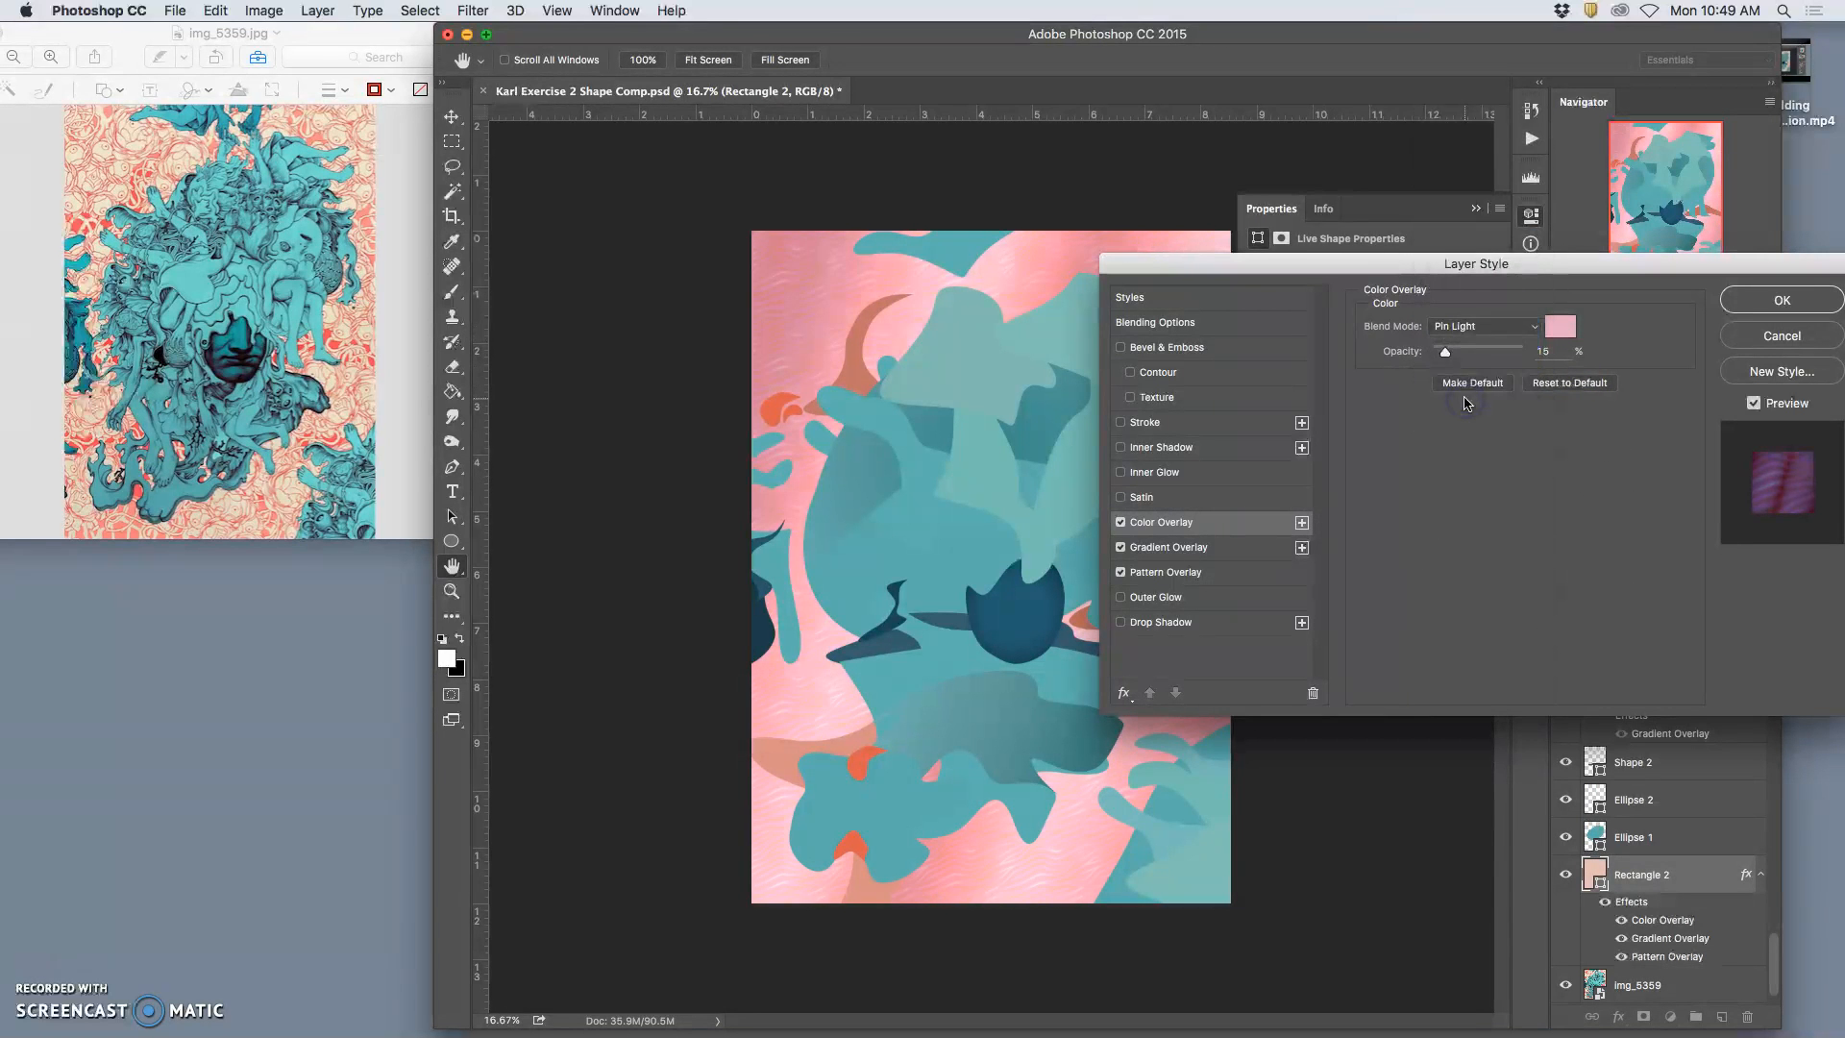
left_click(1472, 331)
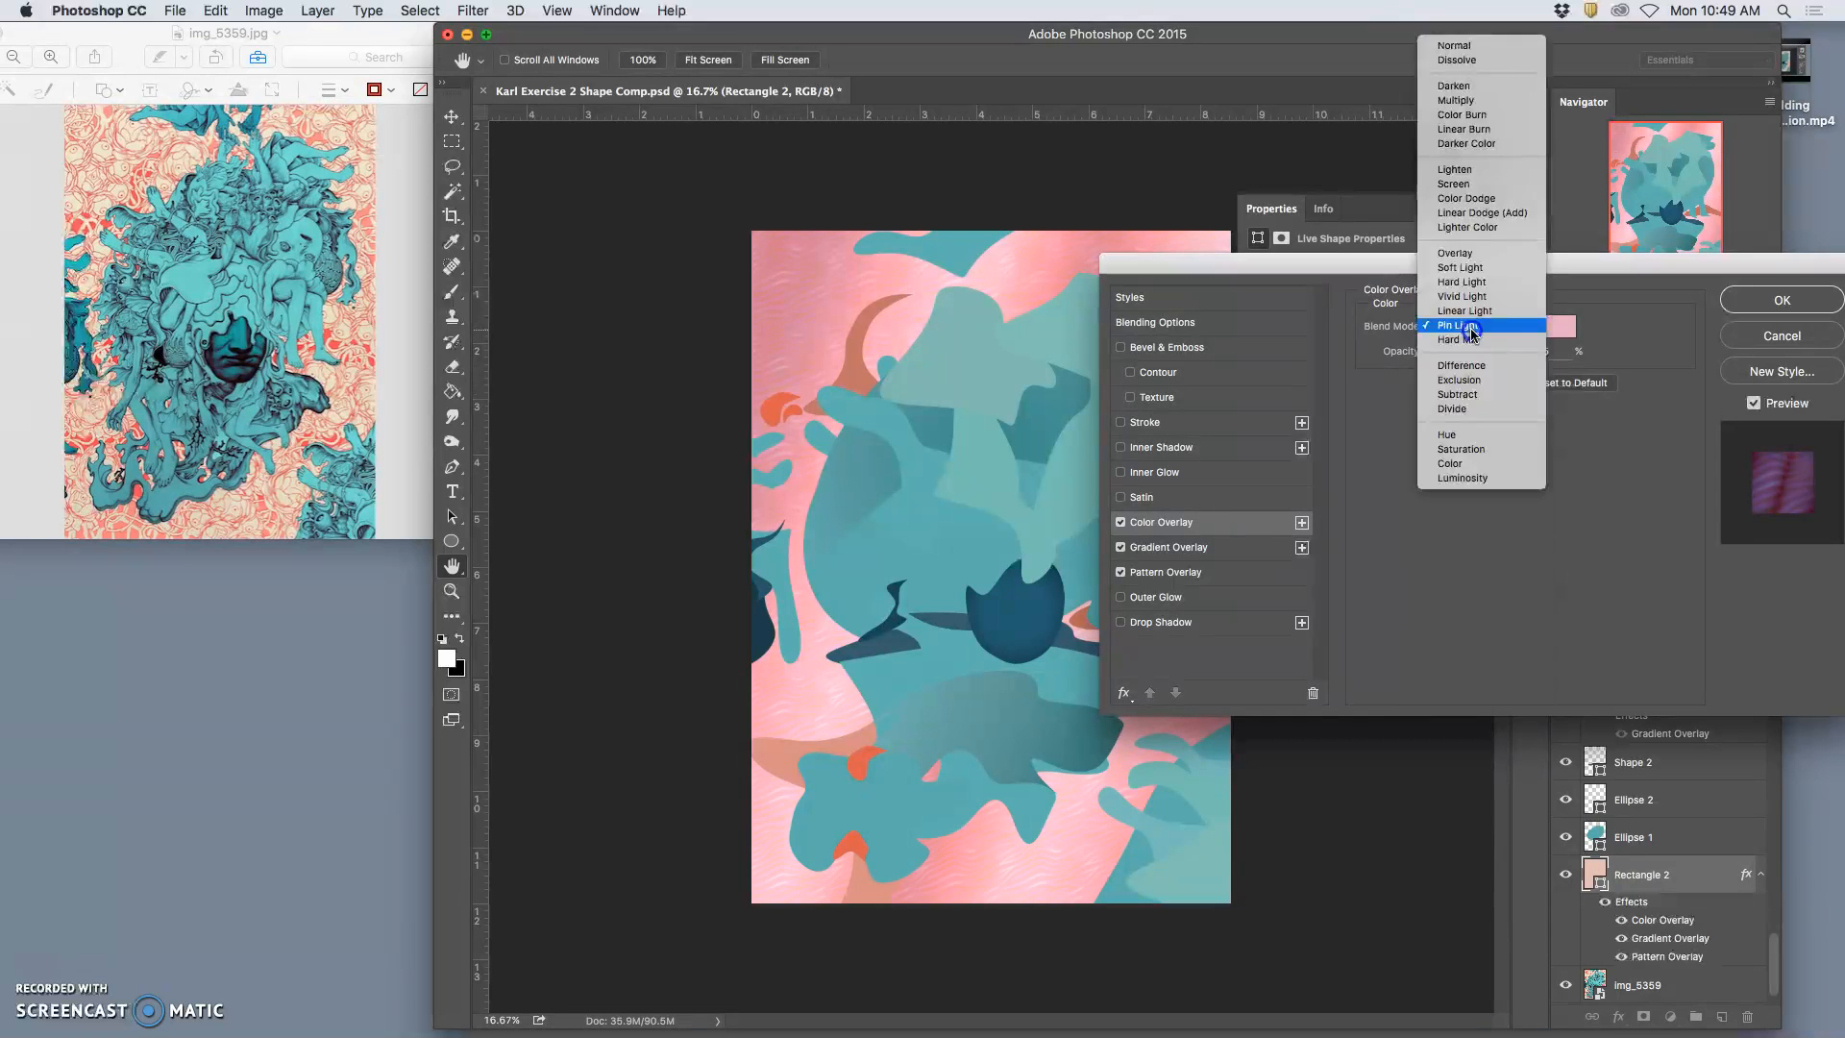
left_click(1458, 278)
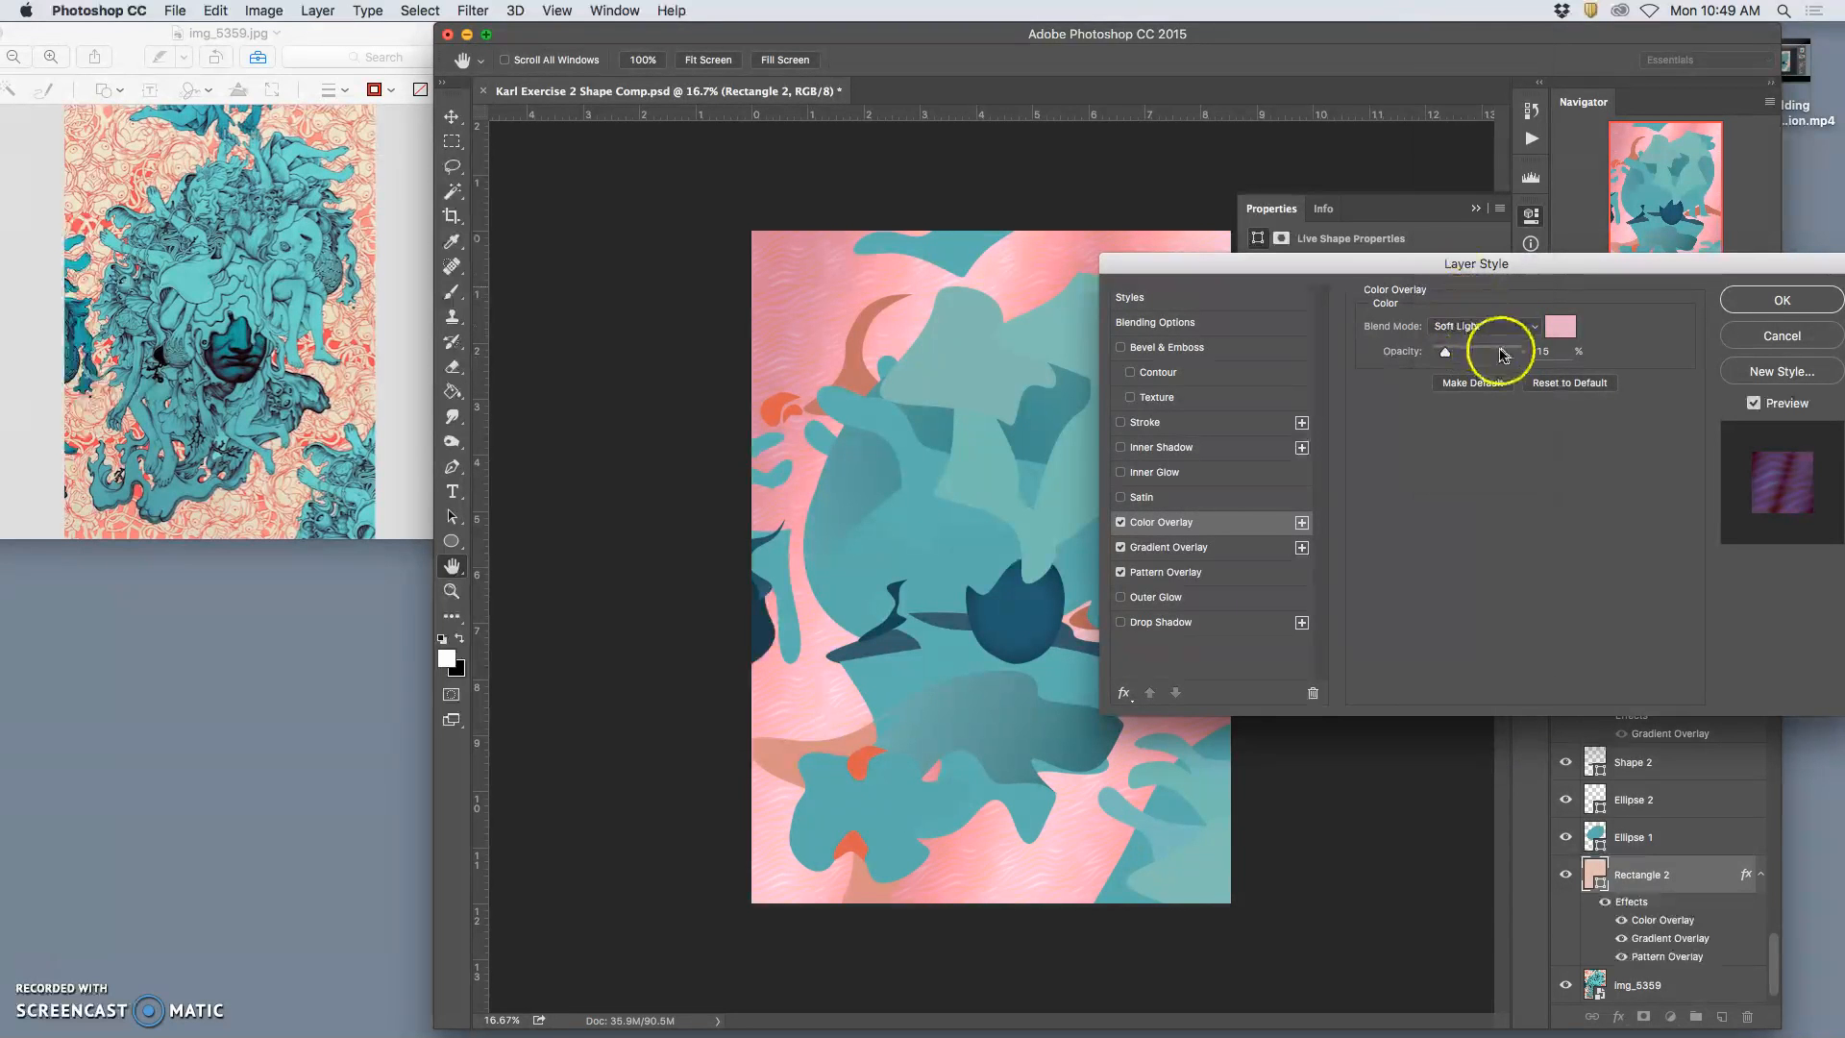
left_click(1467, 333)
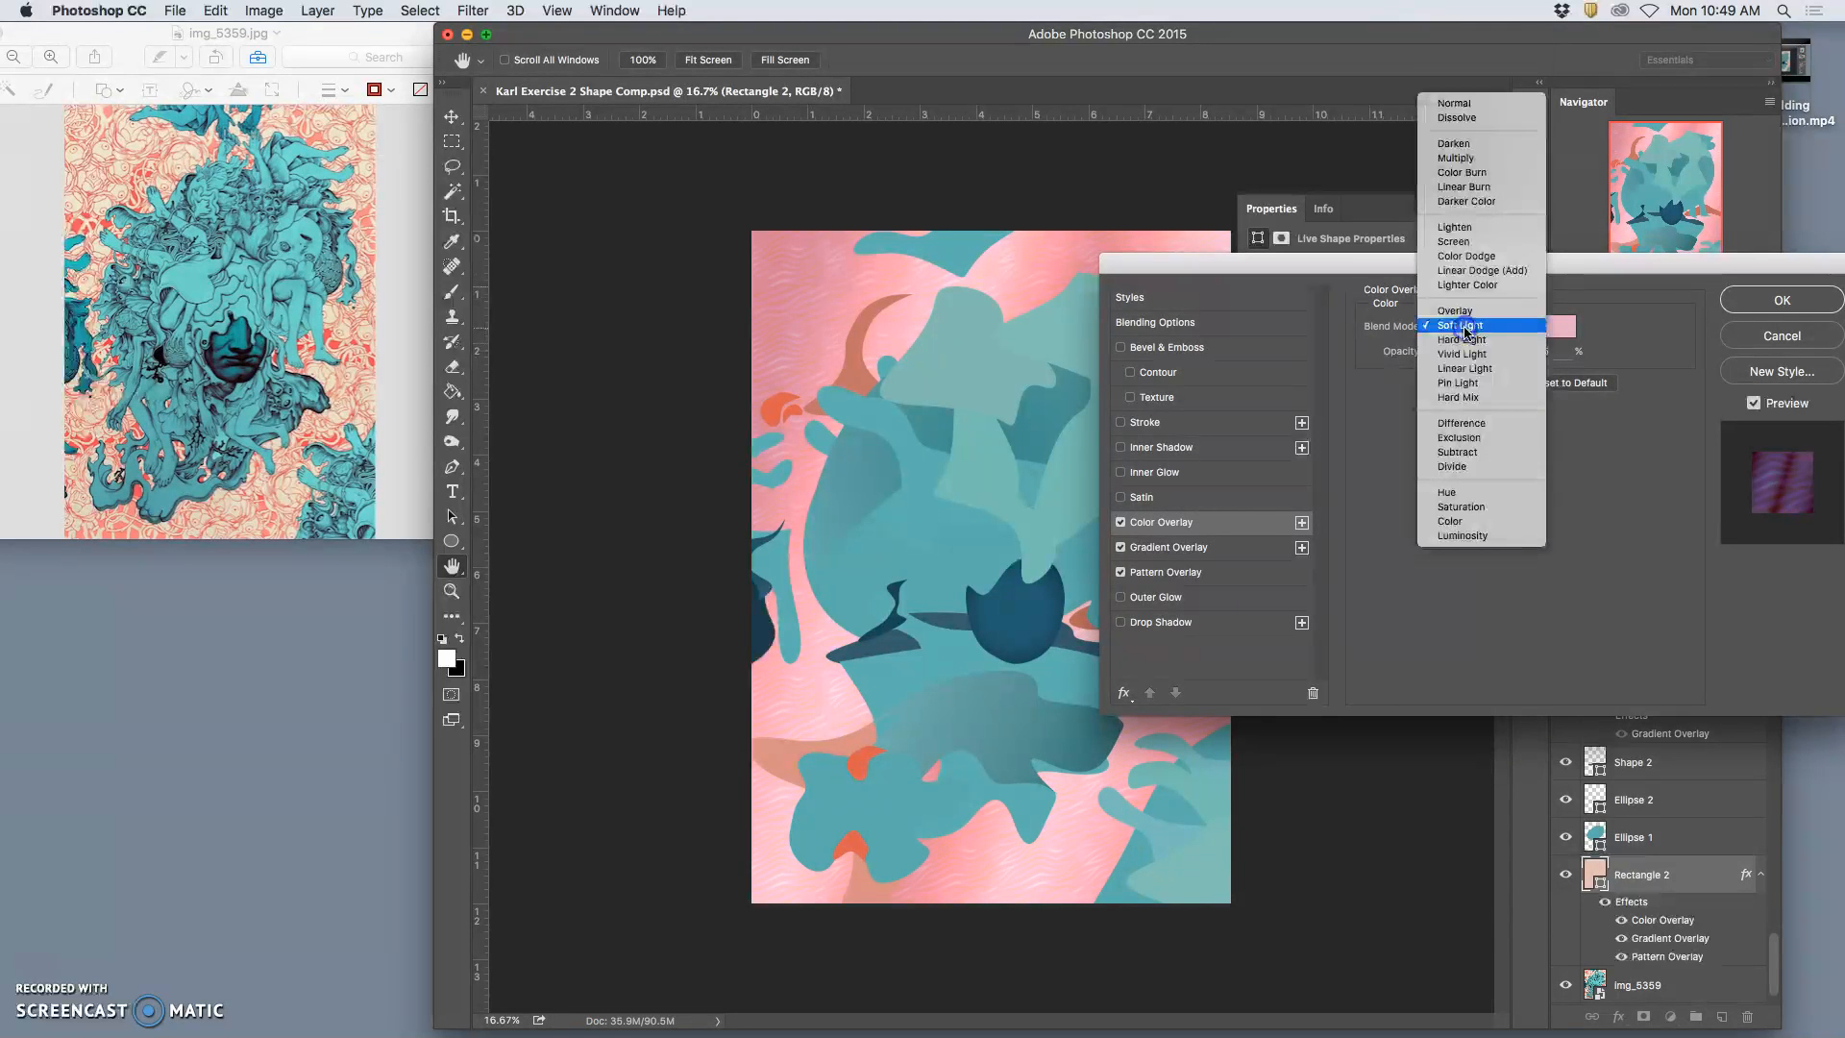
left_click(1458, 233)
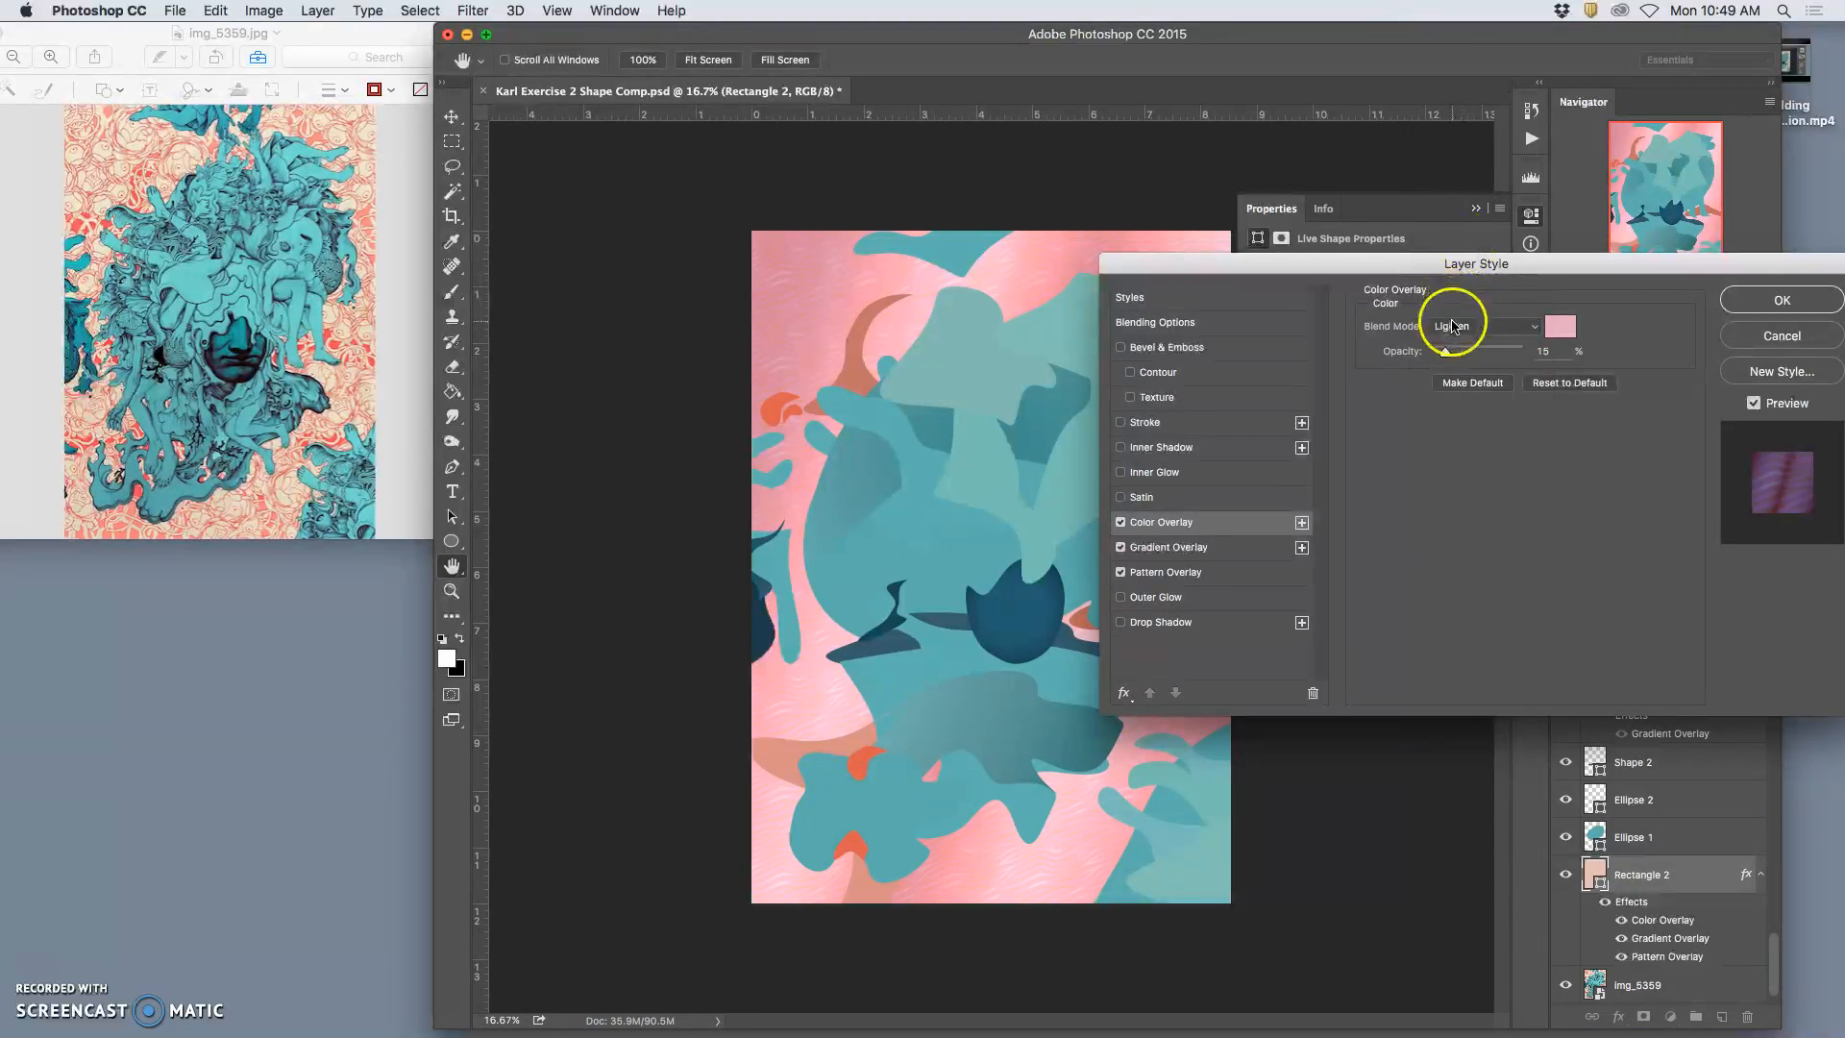
Set the background's gradient overlay to 32% opacity and its angle to -45°
left_click(1168, 546)
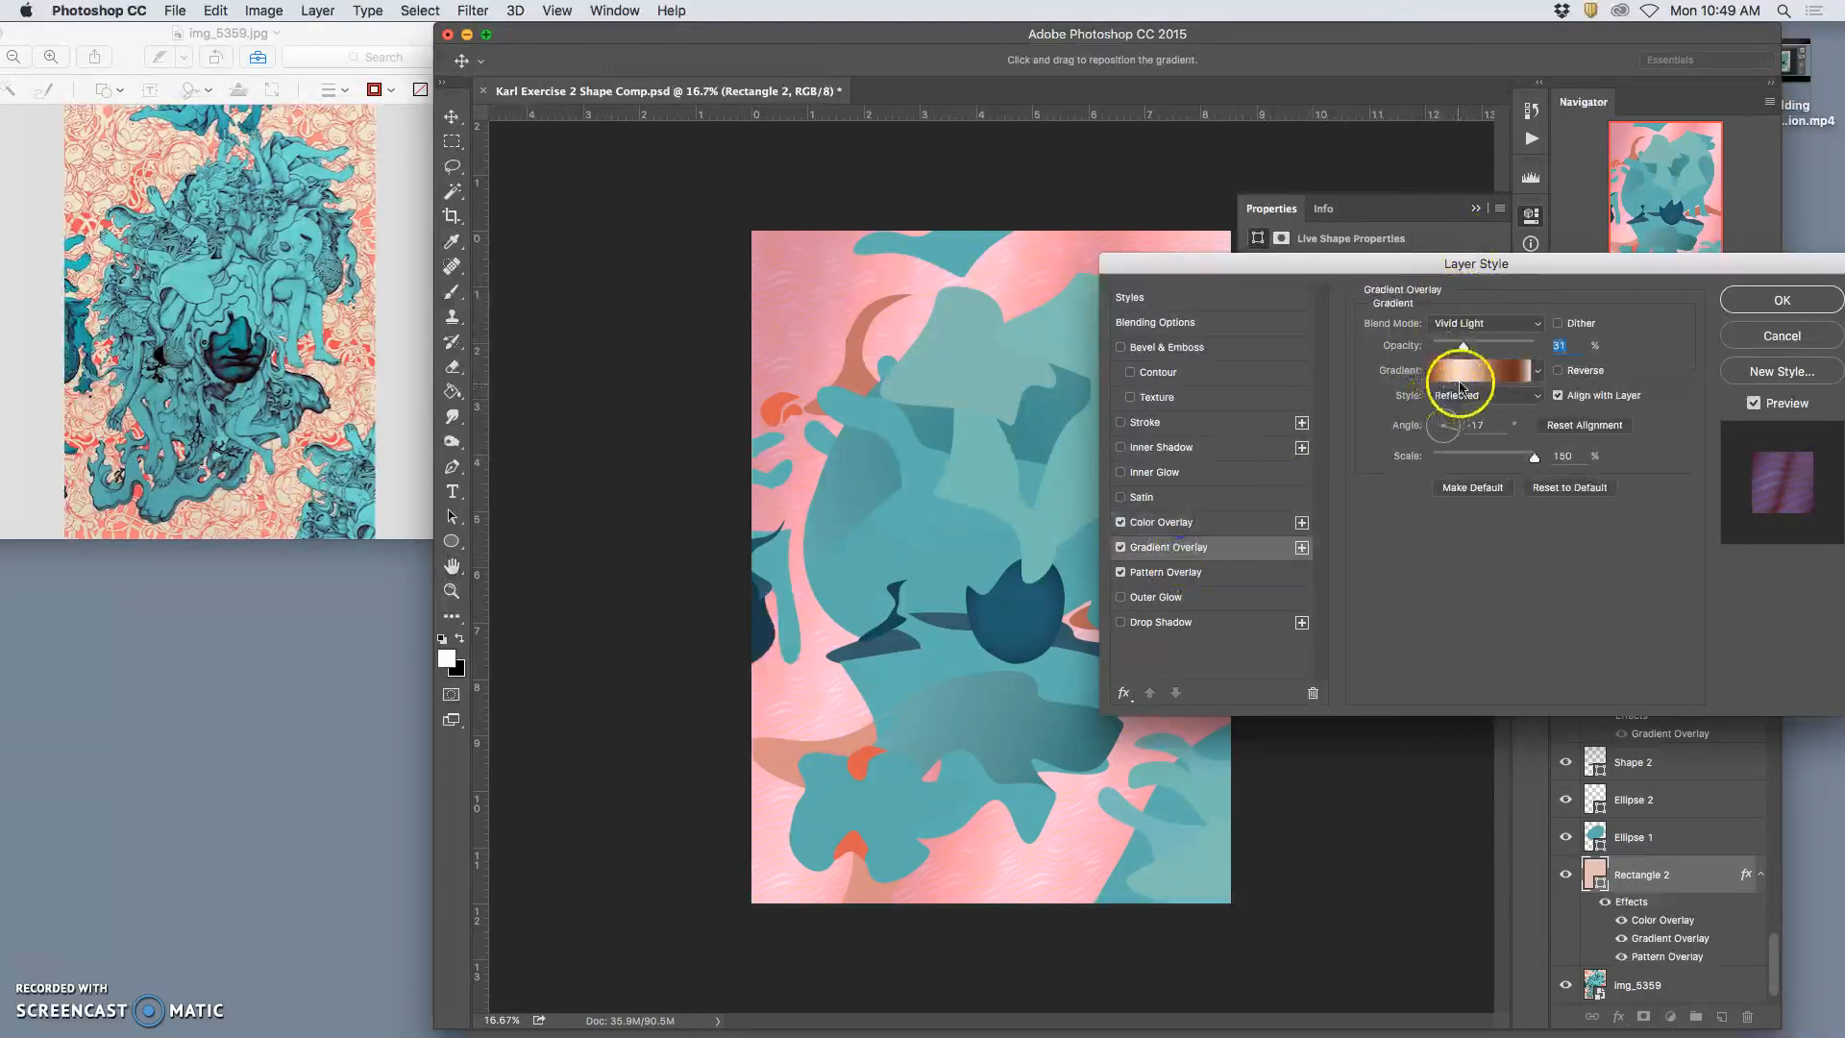
mouse_move(1466, 348)
left_mouse_down()
mouse_move(1481, 348)
mouse_move(1464, 348)
left_mouse_up()
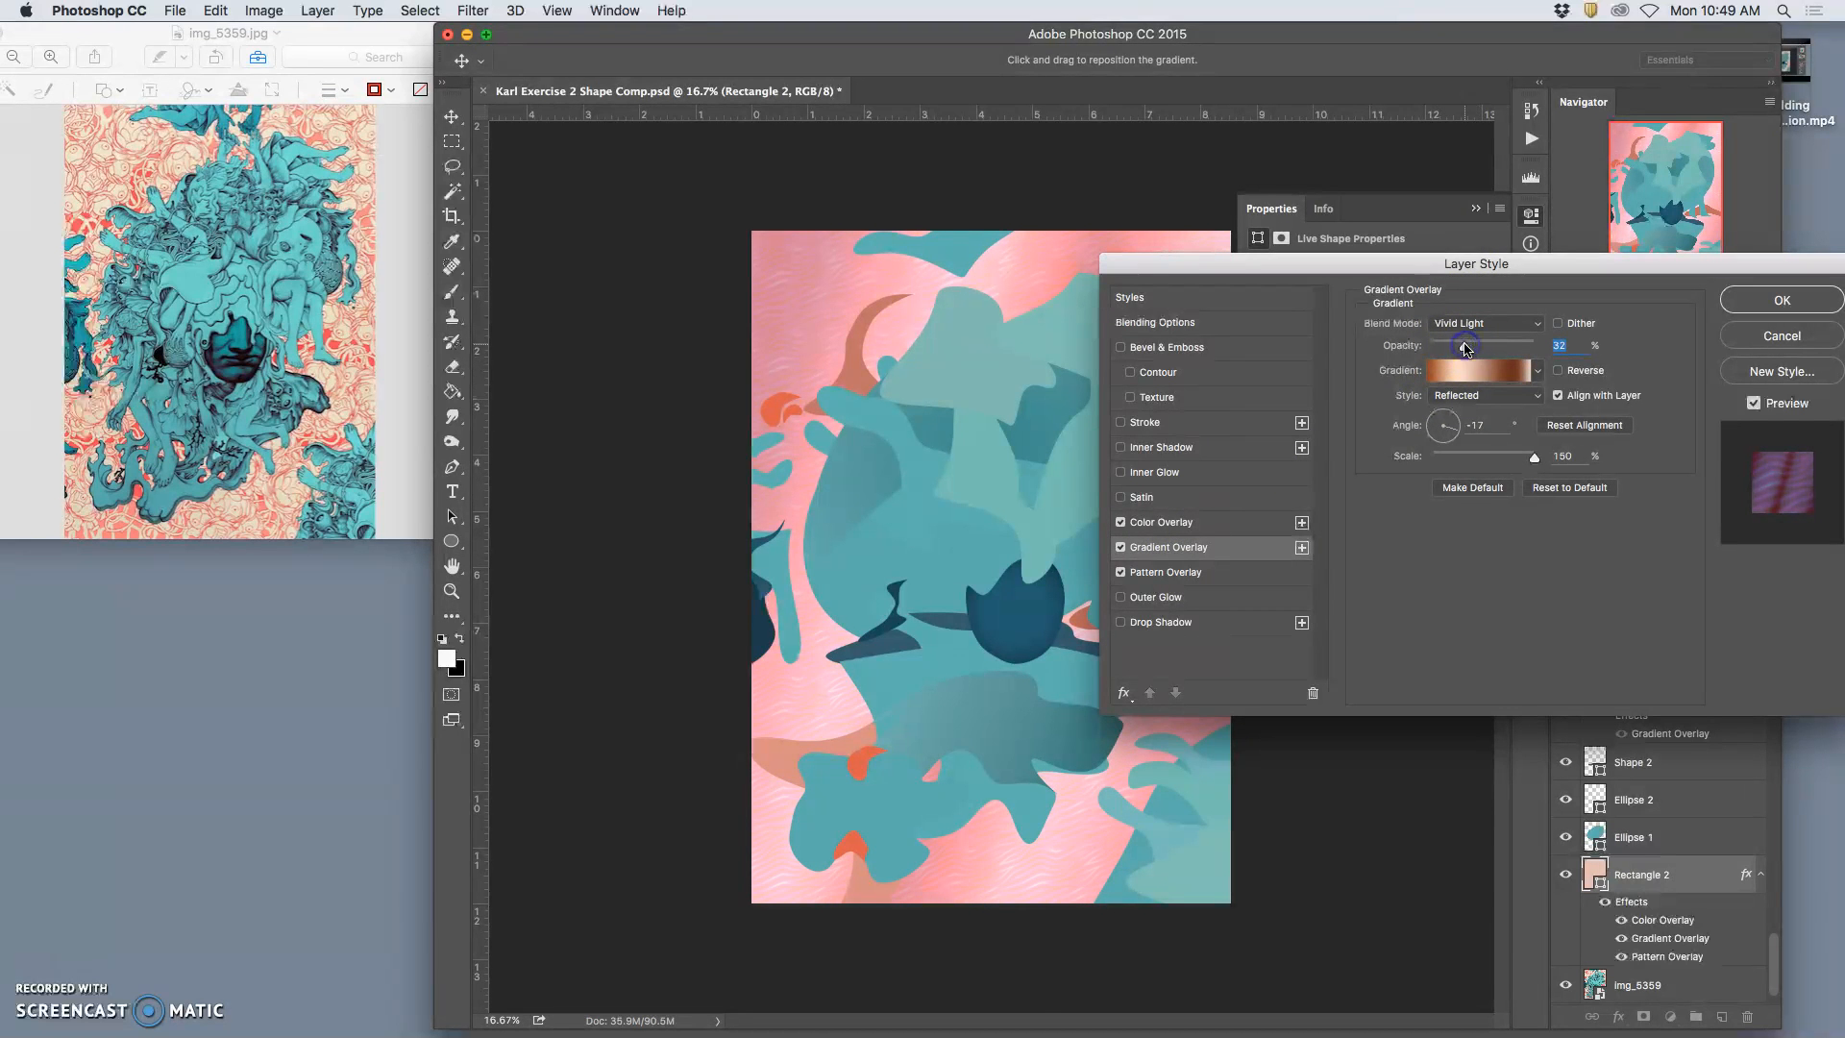
left_click(1451, 439)
left_click_drag(1452, 439, 1453, 439)
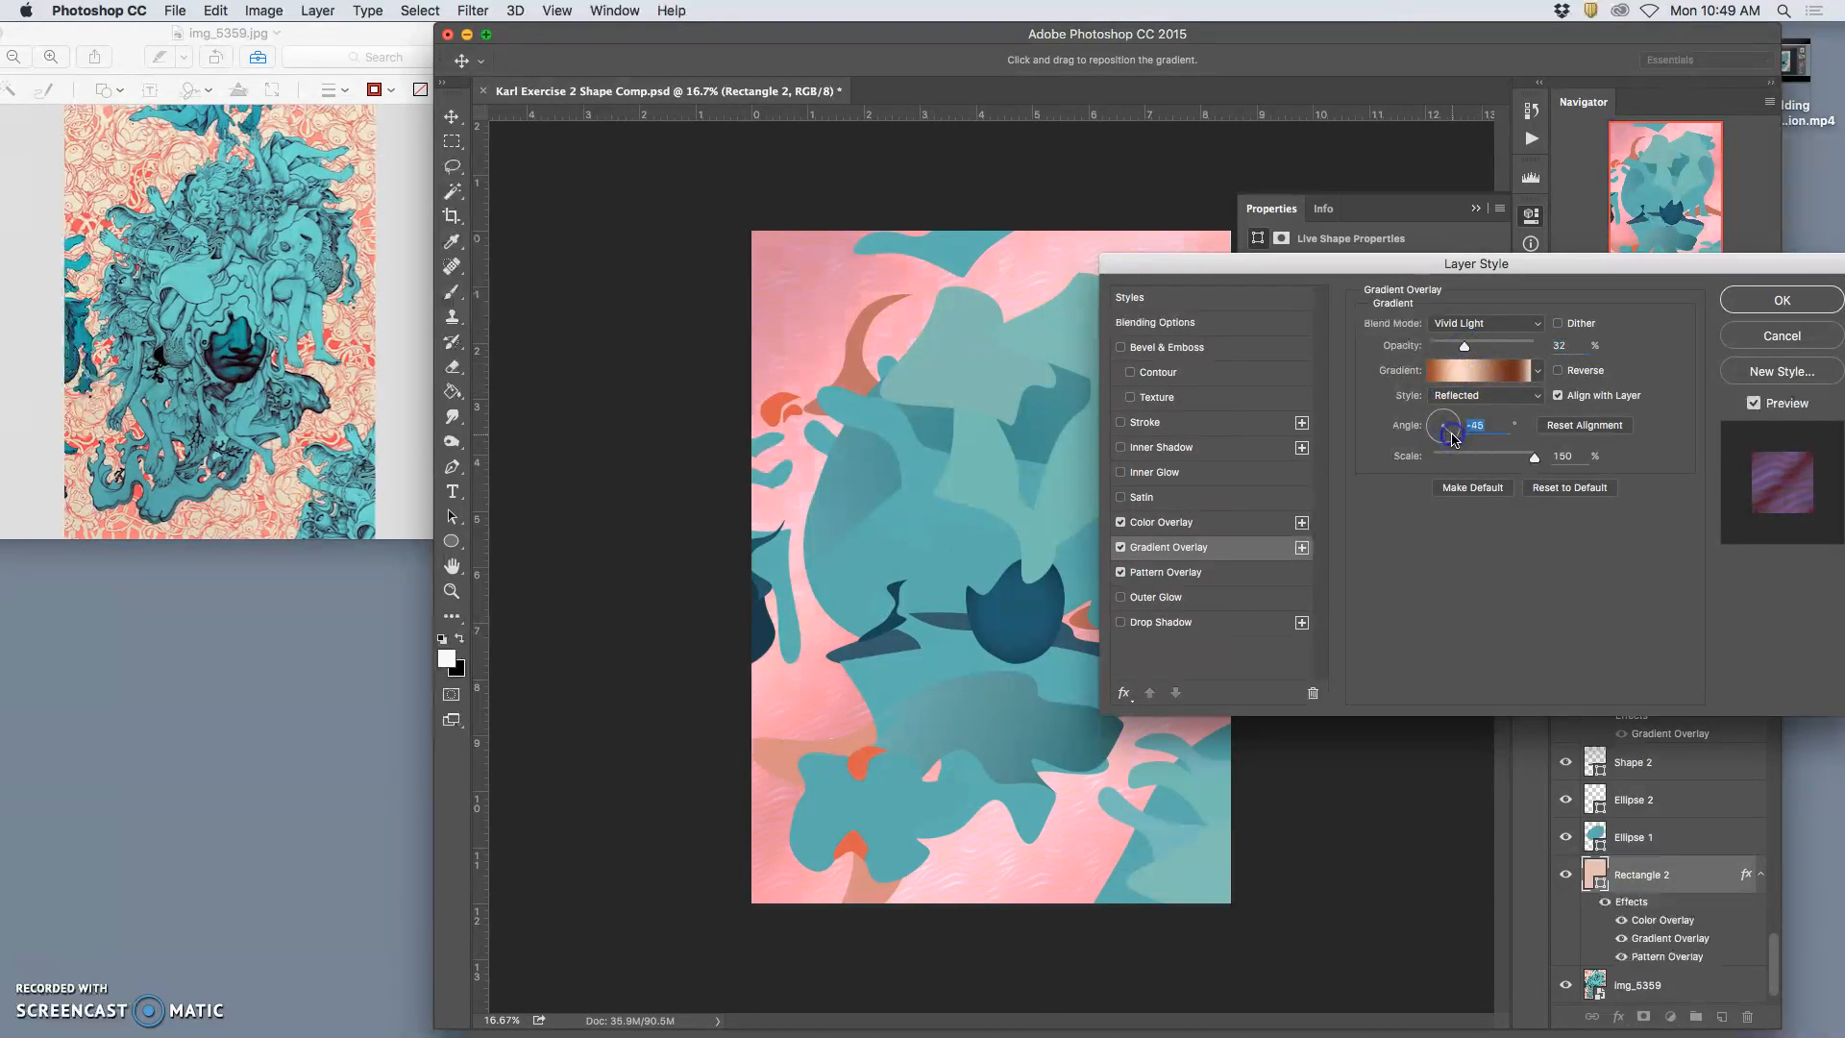
Try the Orange, Yellow, Orange gradient preset, discard it and raise the gradient overlay's opacity to about 42%
left_click(1477, 373)
left_click(544, 455)
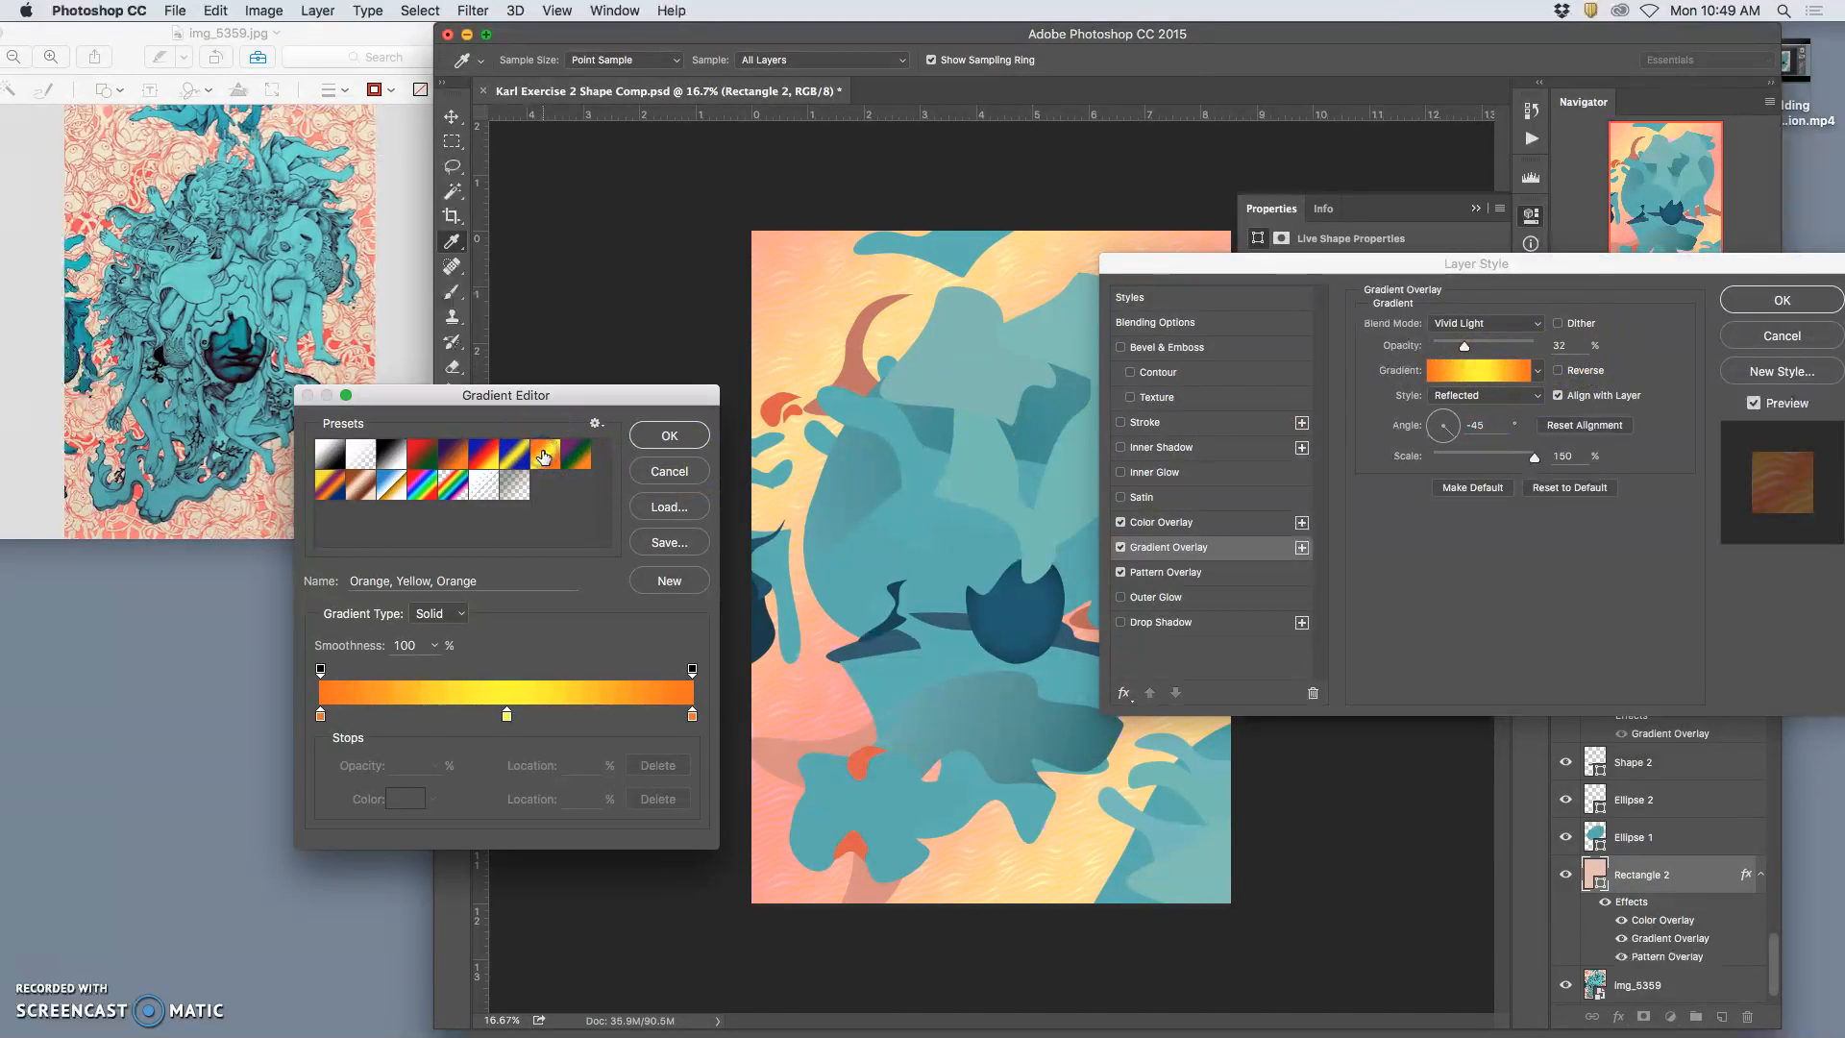
left_click(1464, 347)
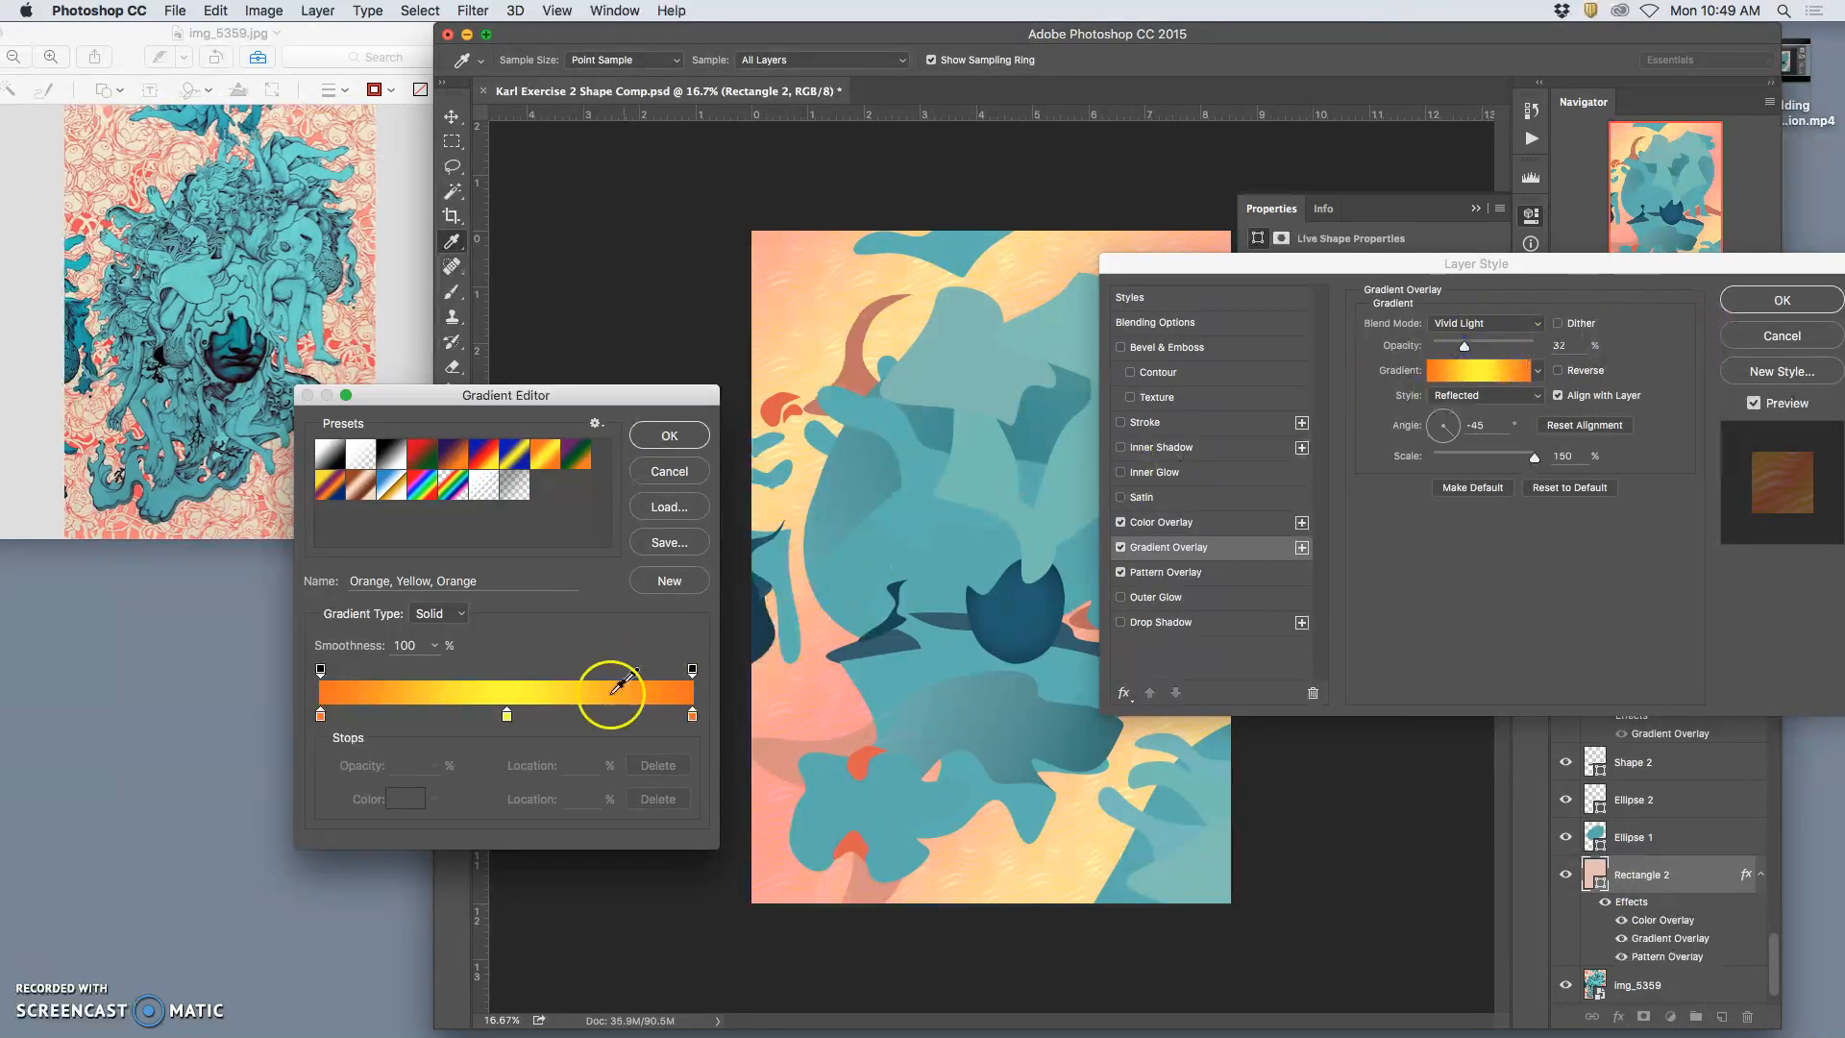
left_click(669, 473)
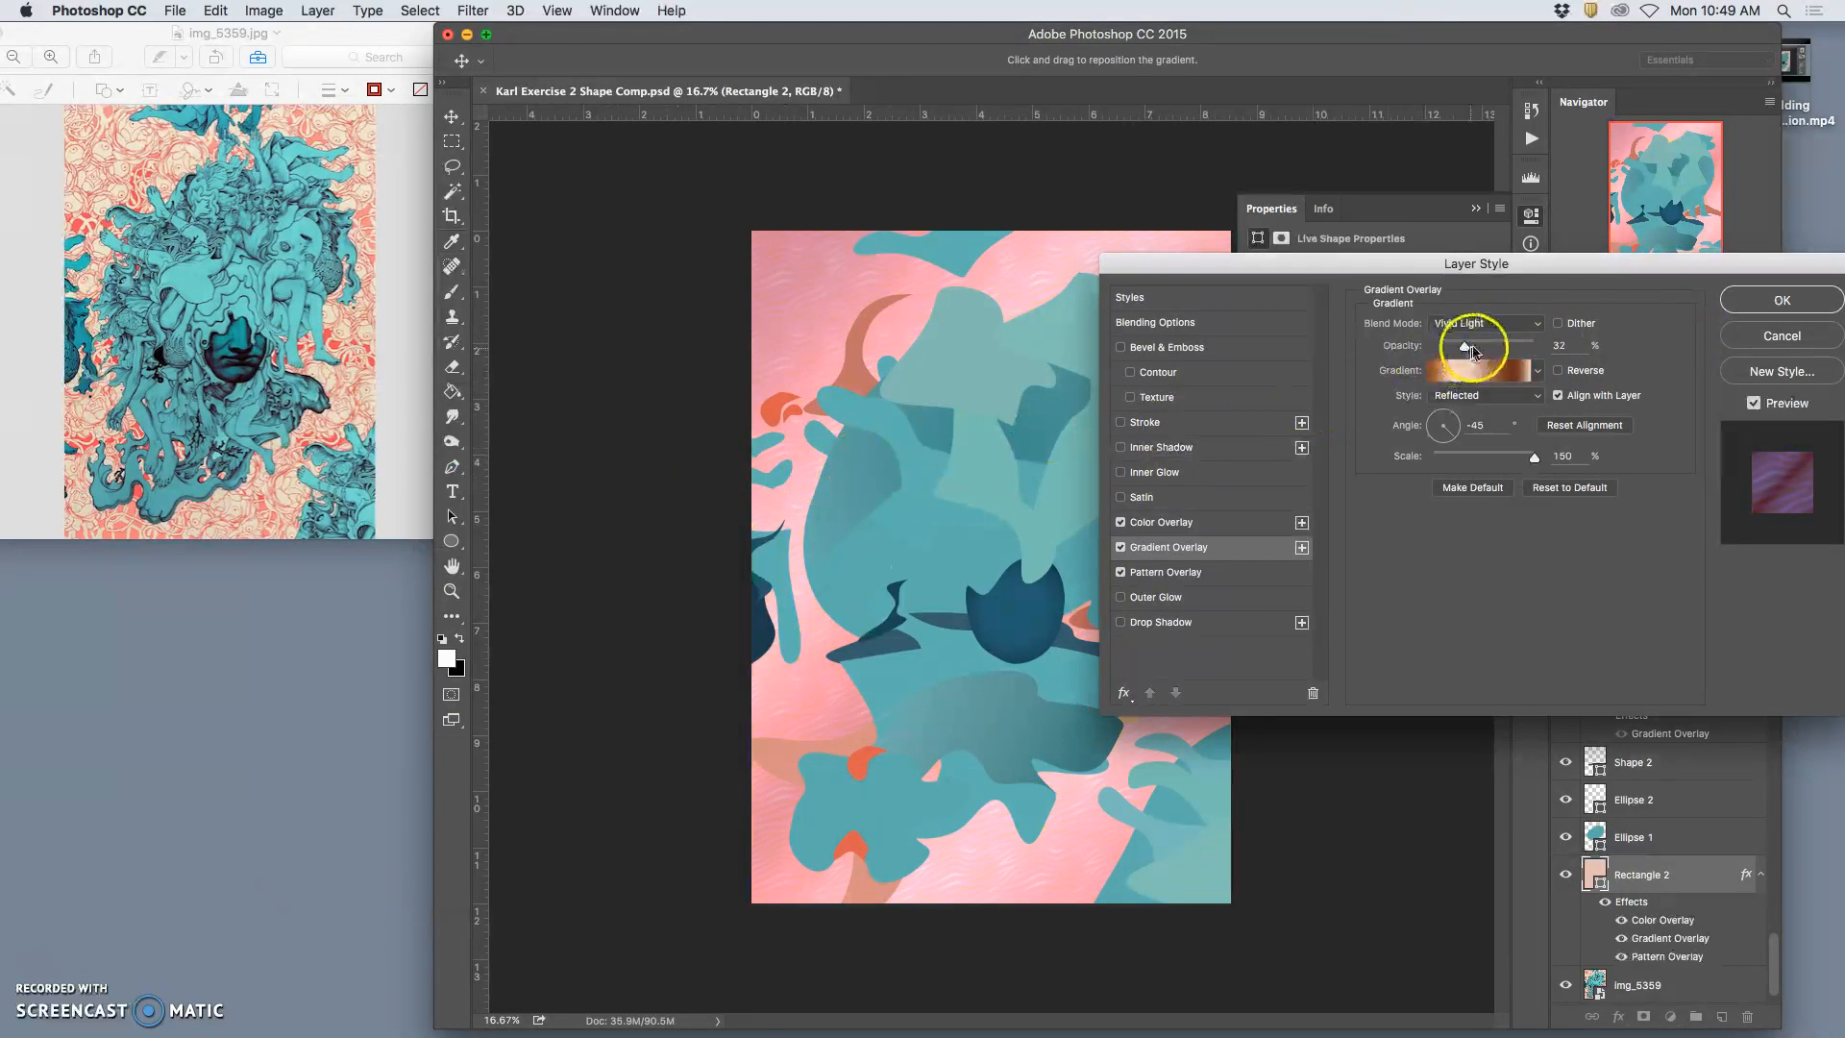
mouse_move(1465, 346)
left_mouse_down()
mouse_move(1507, 352)
mouse_move(1477, 352)
left_mouse_up()
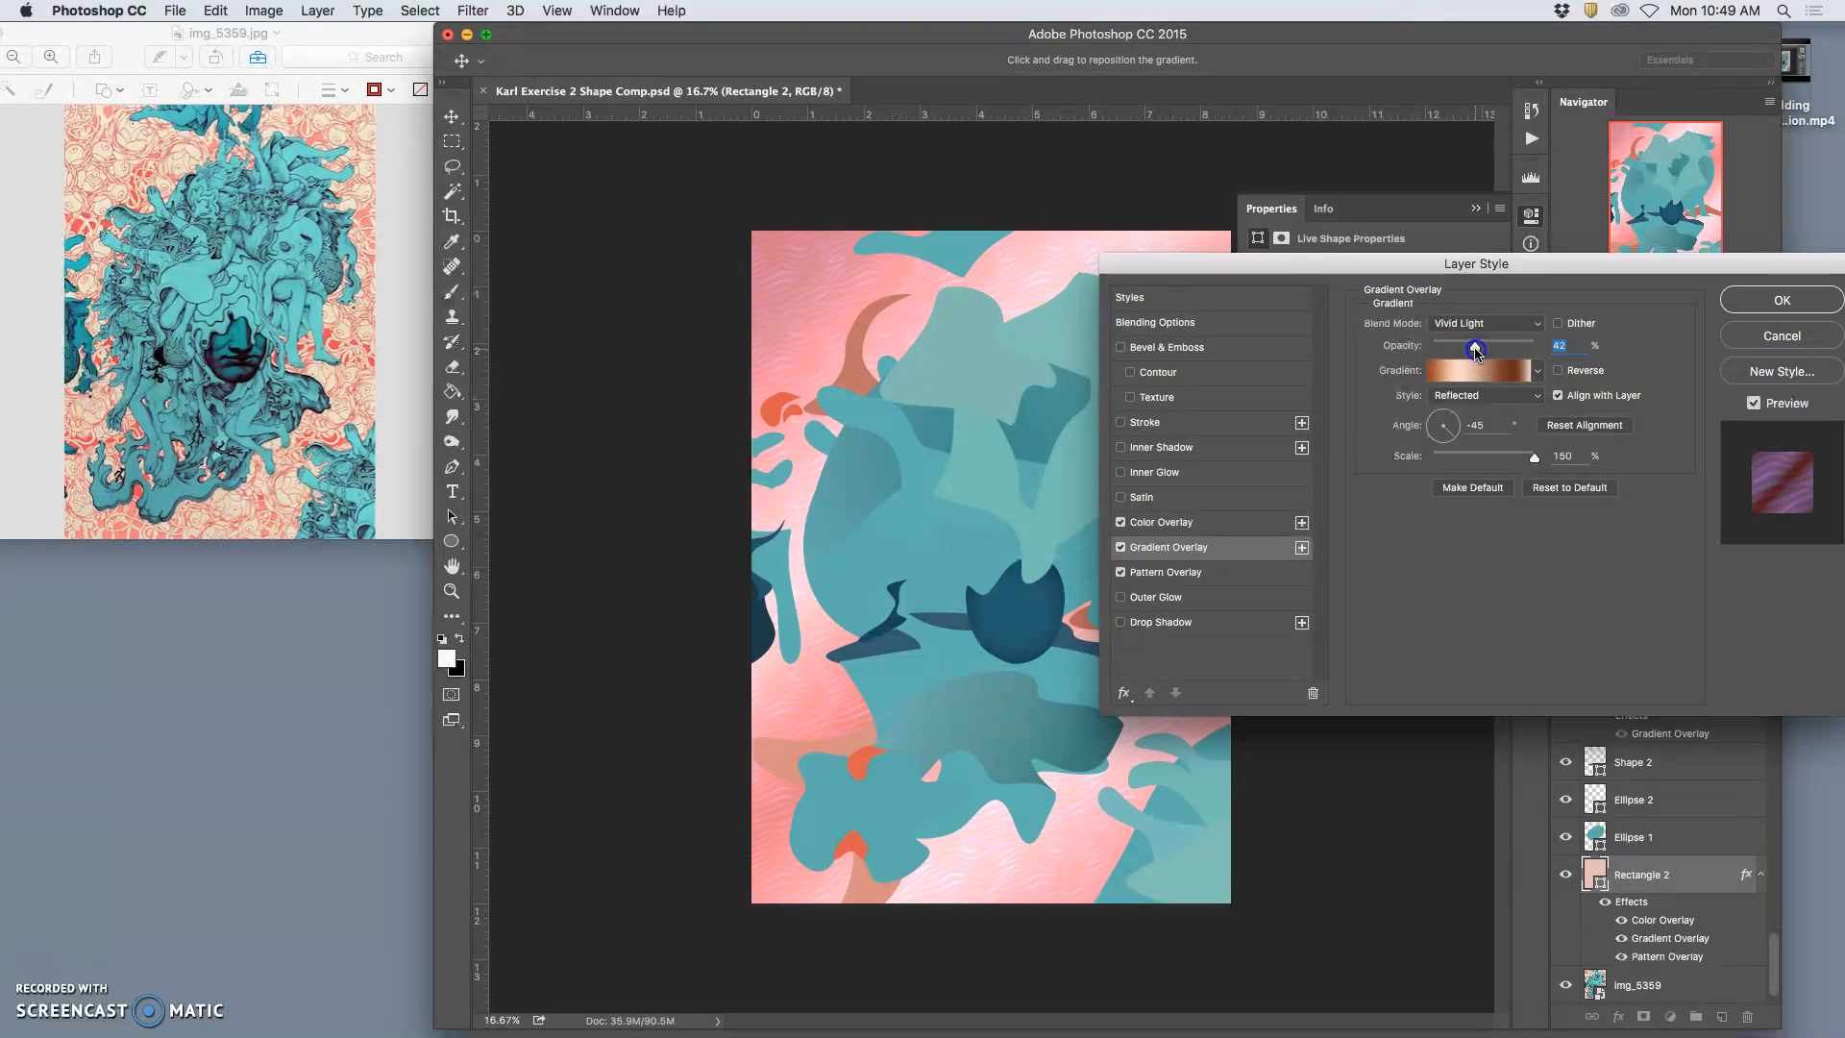
Change the background's colour overlay to peach #e6ae98 and apply the layer style
left_click(1158, 521)
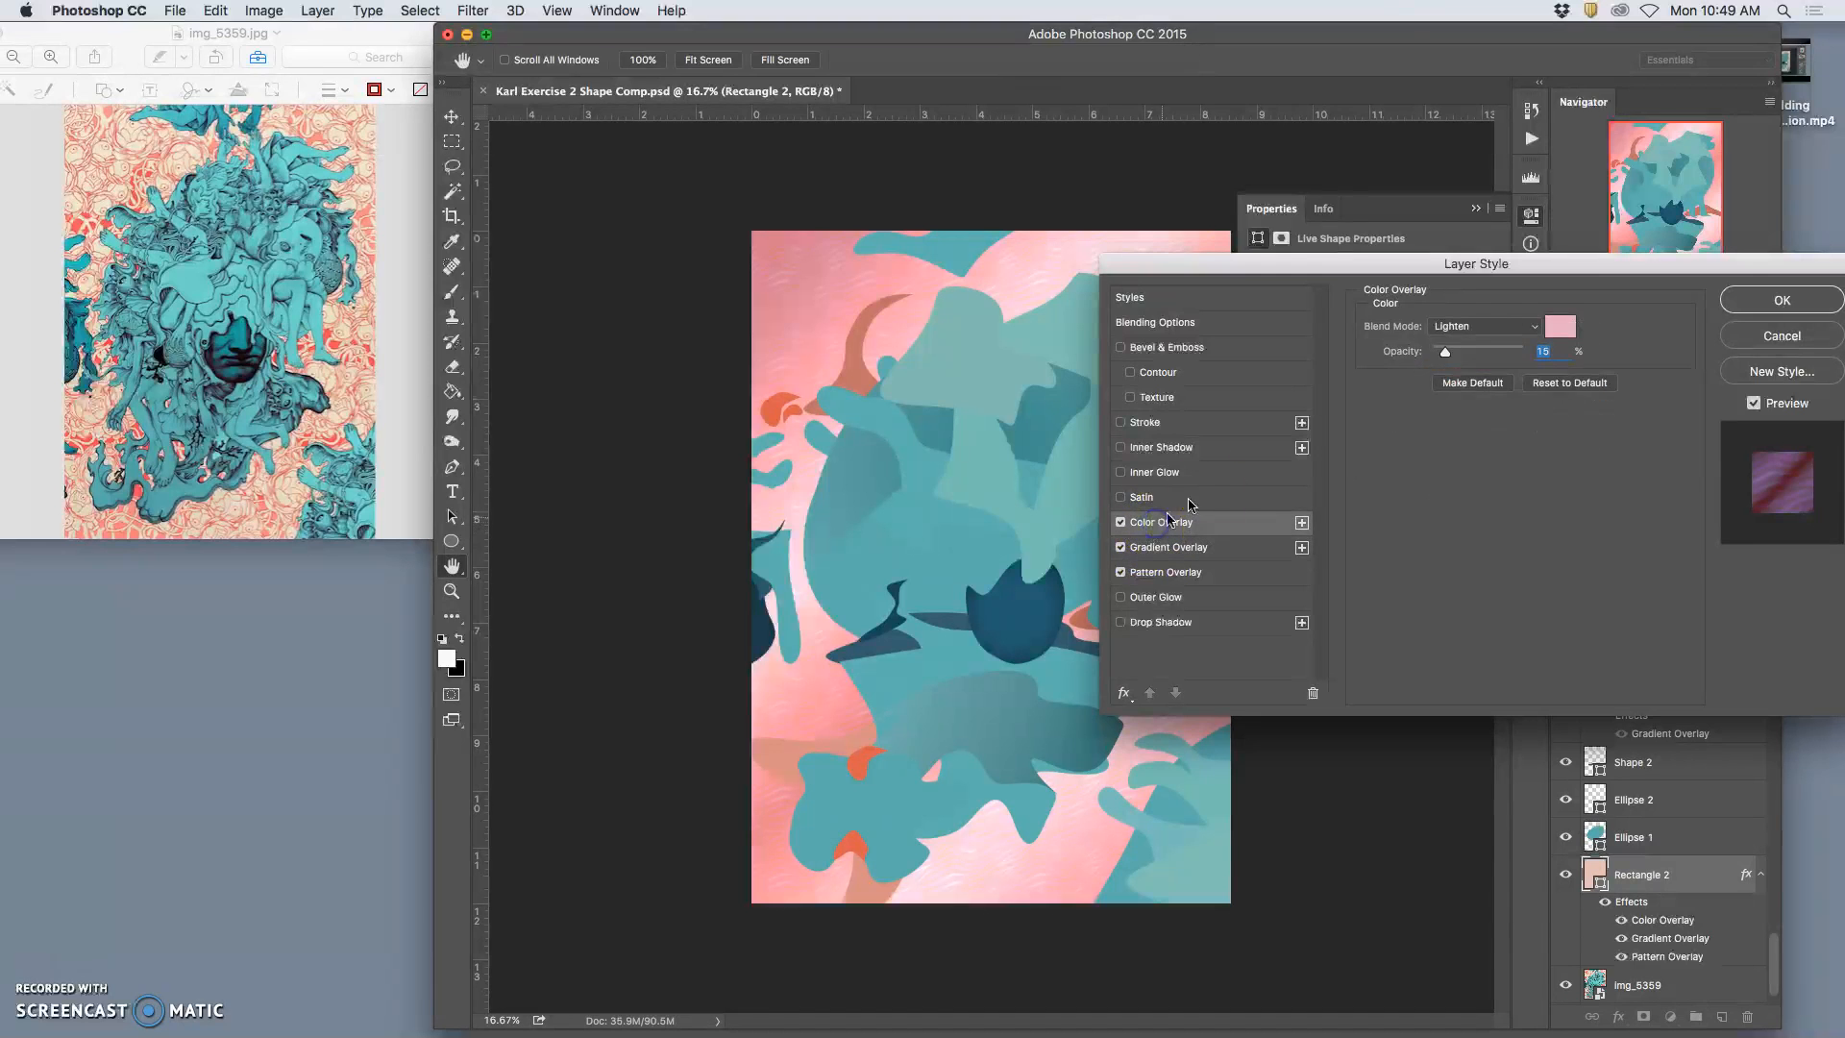
left_click(1560, 327)
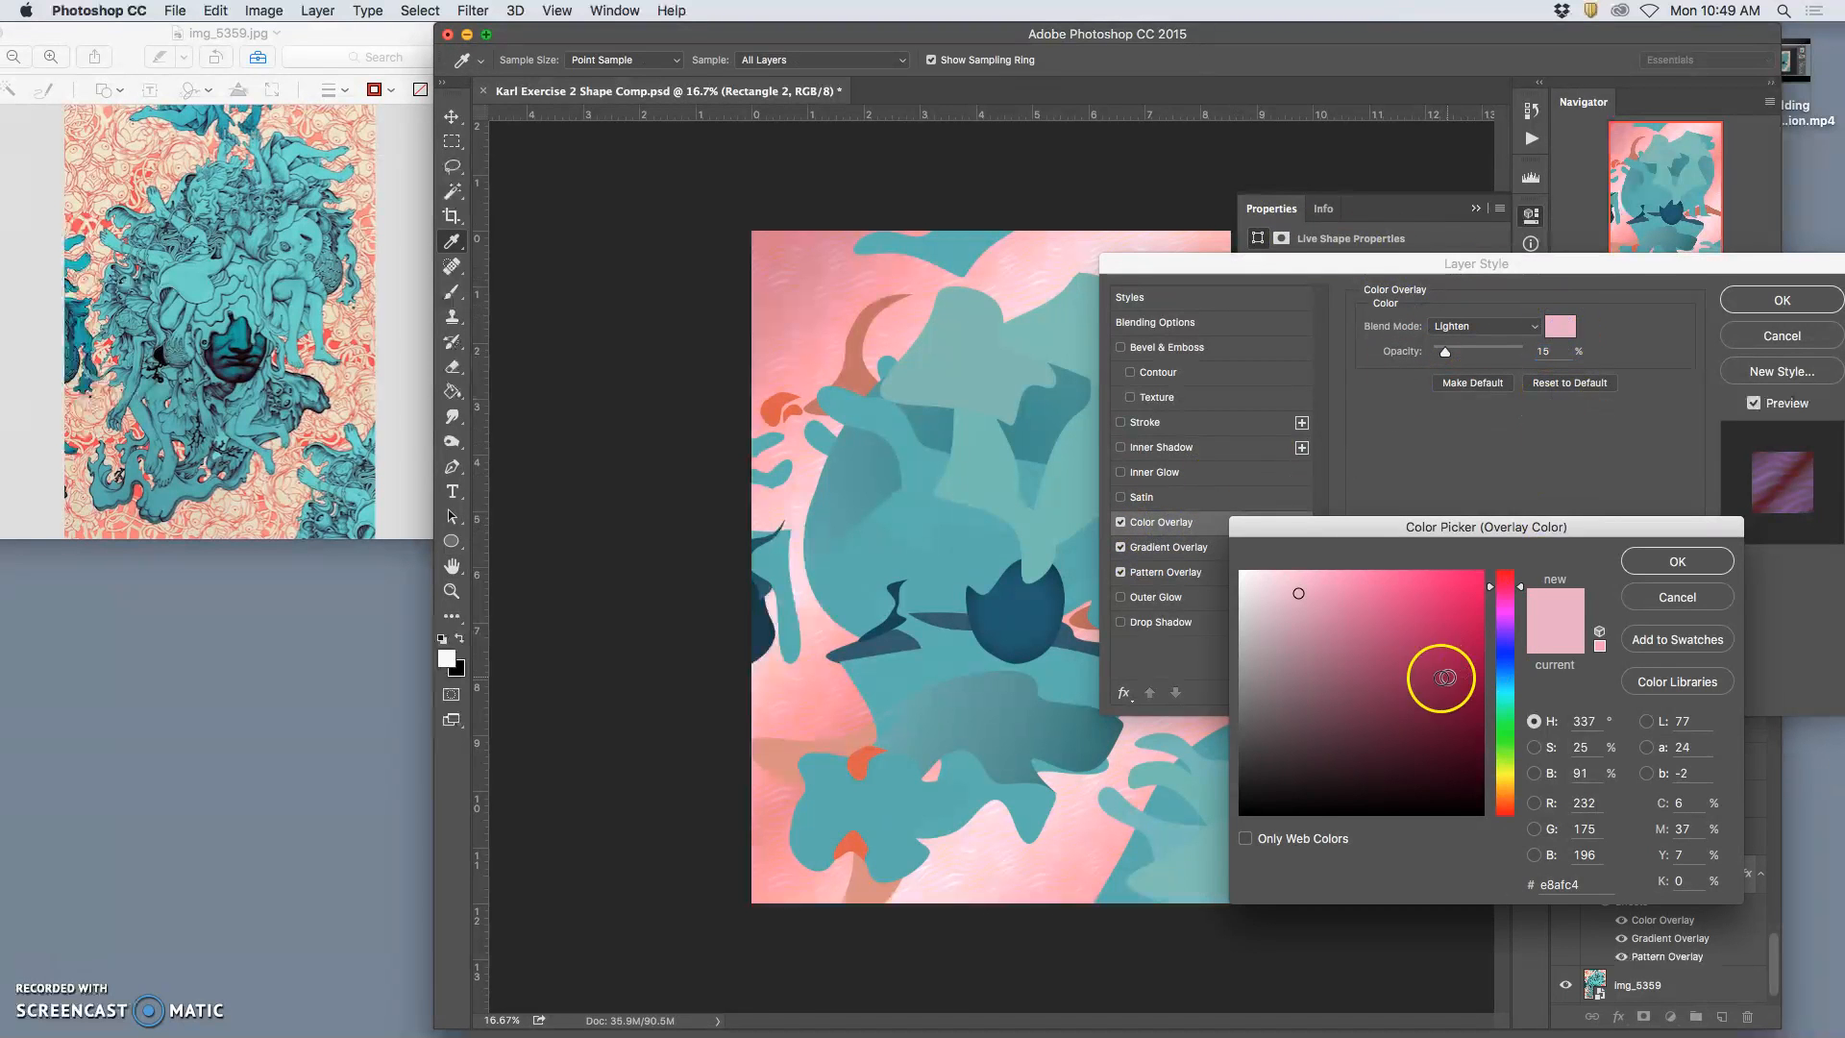
left_click_drag(1494, 769, 1505, 805)
left_click(1349, 690)
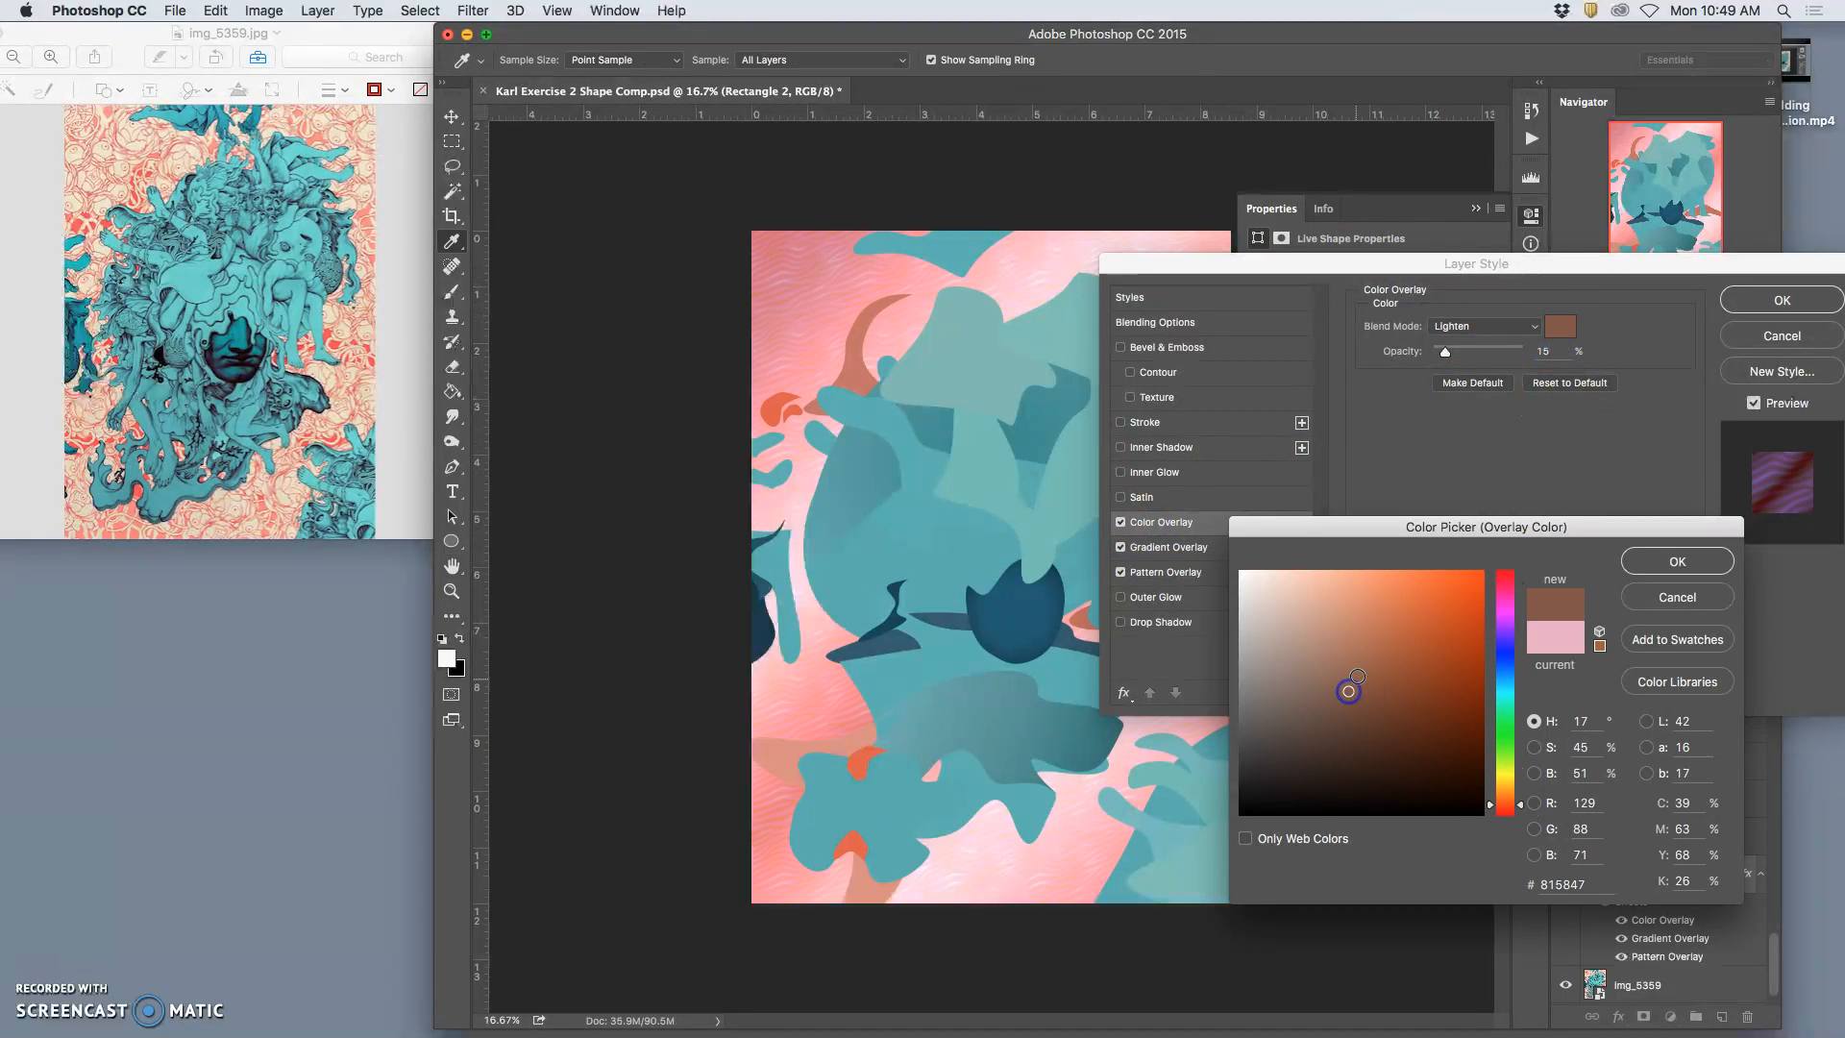
left_click_drag(1355, 667, 1322, 594)
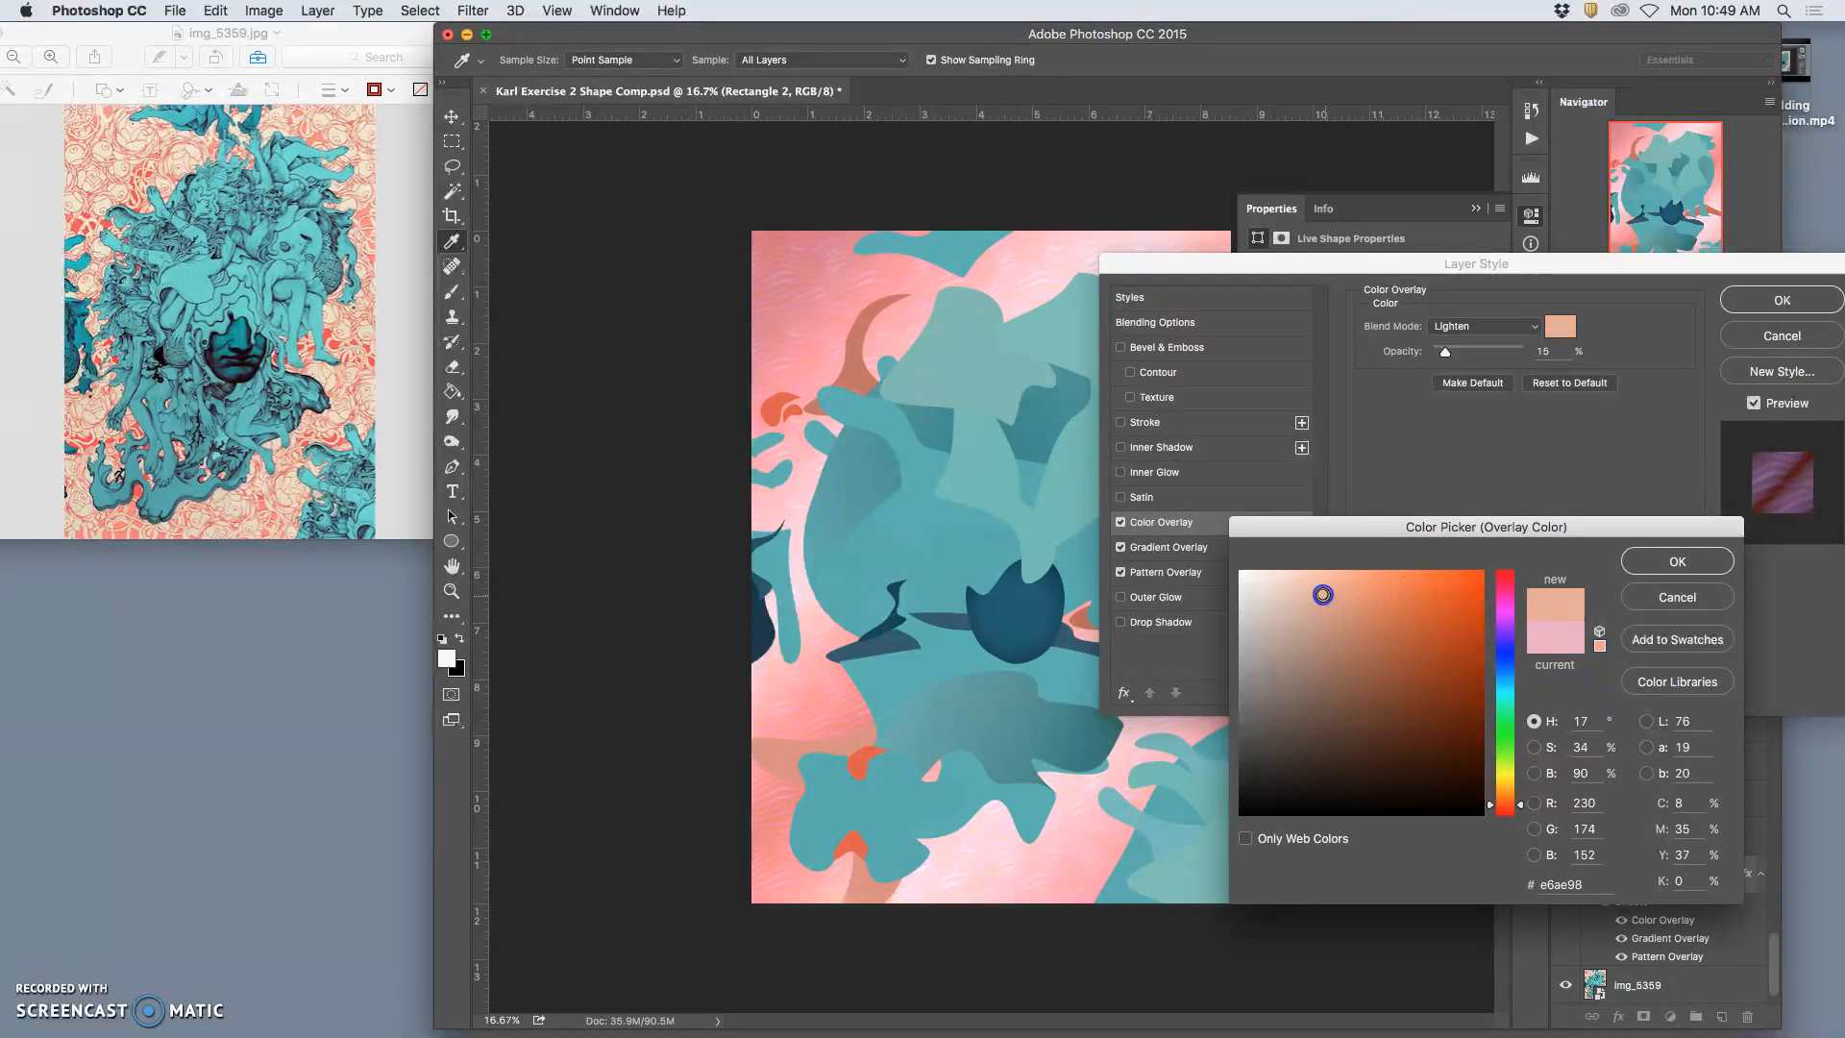
left_click(1677, 561)
left_click(1782, 302)
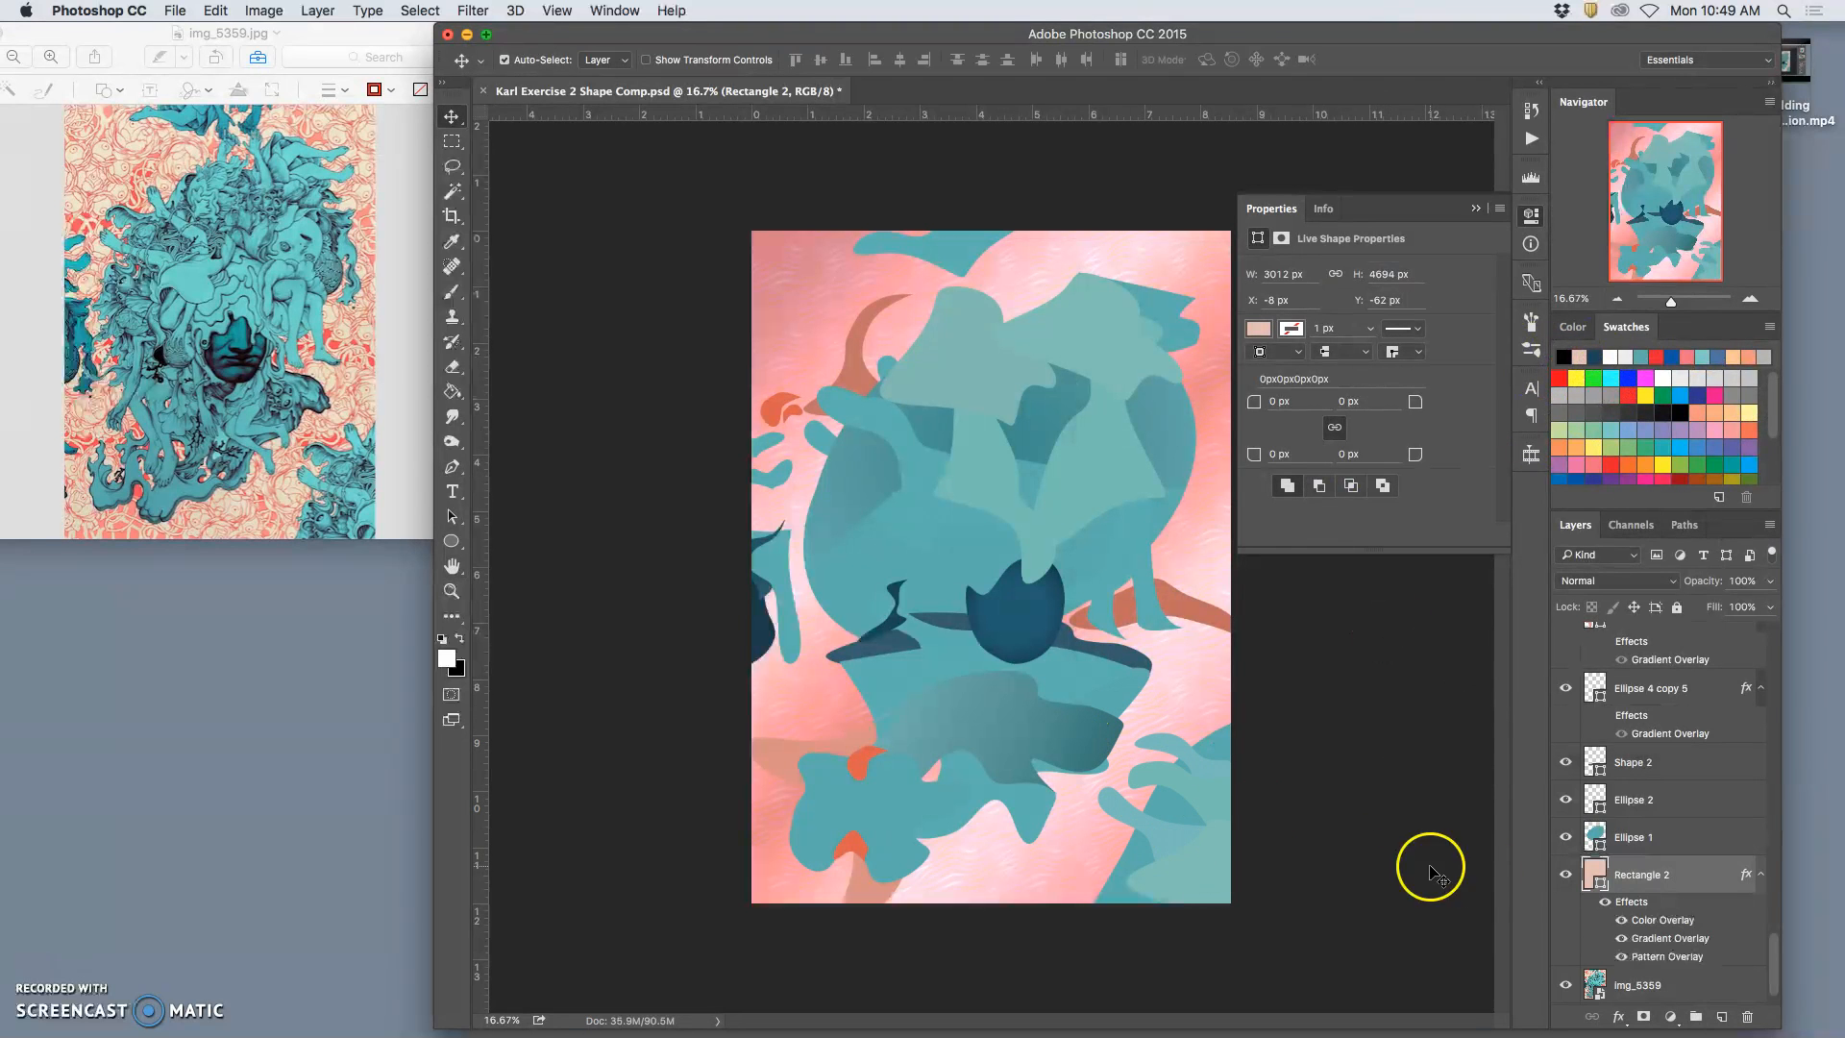
Compare the background with all of its effects and with individual overlays switched off and on
left_click(1604, 902)
left_click(1601, 904)
left_click(1601, 904)
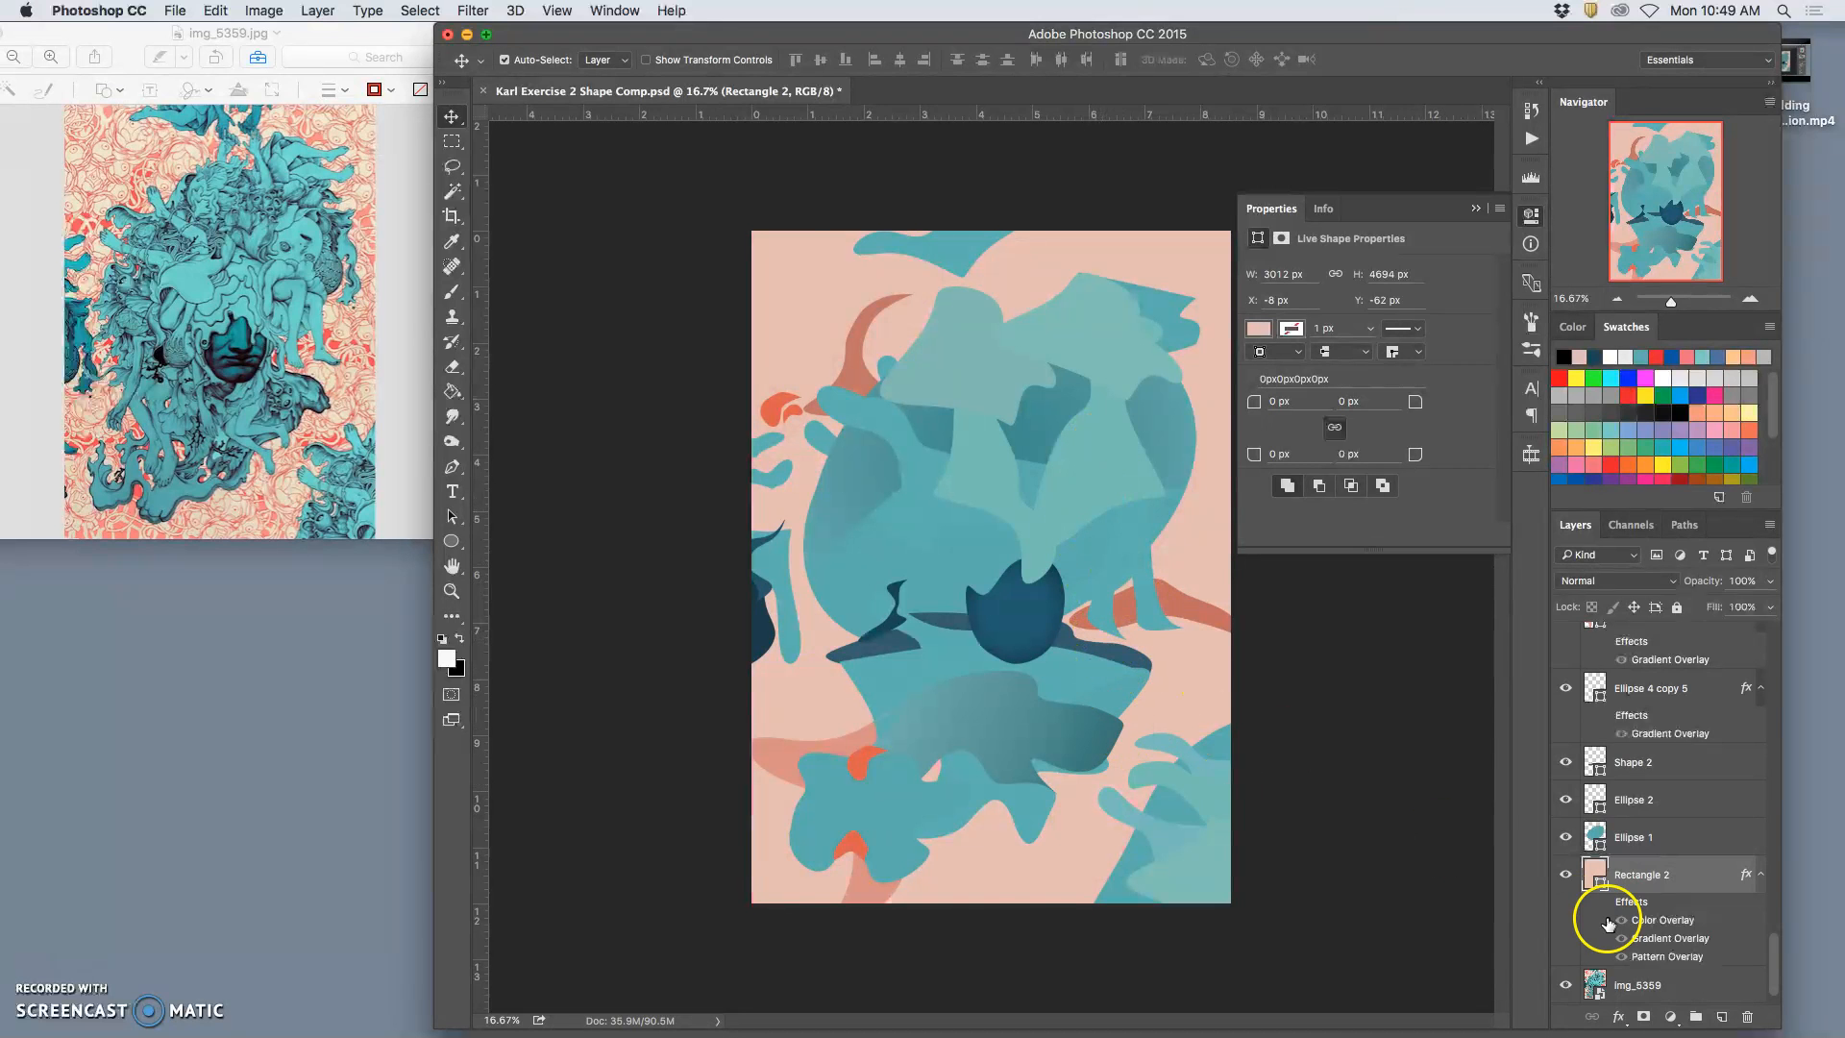
left_click(1604, 903)
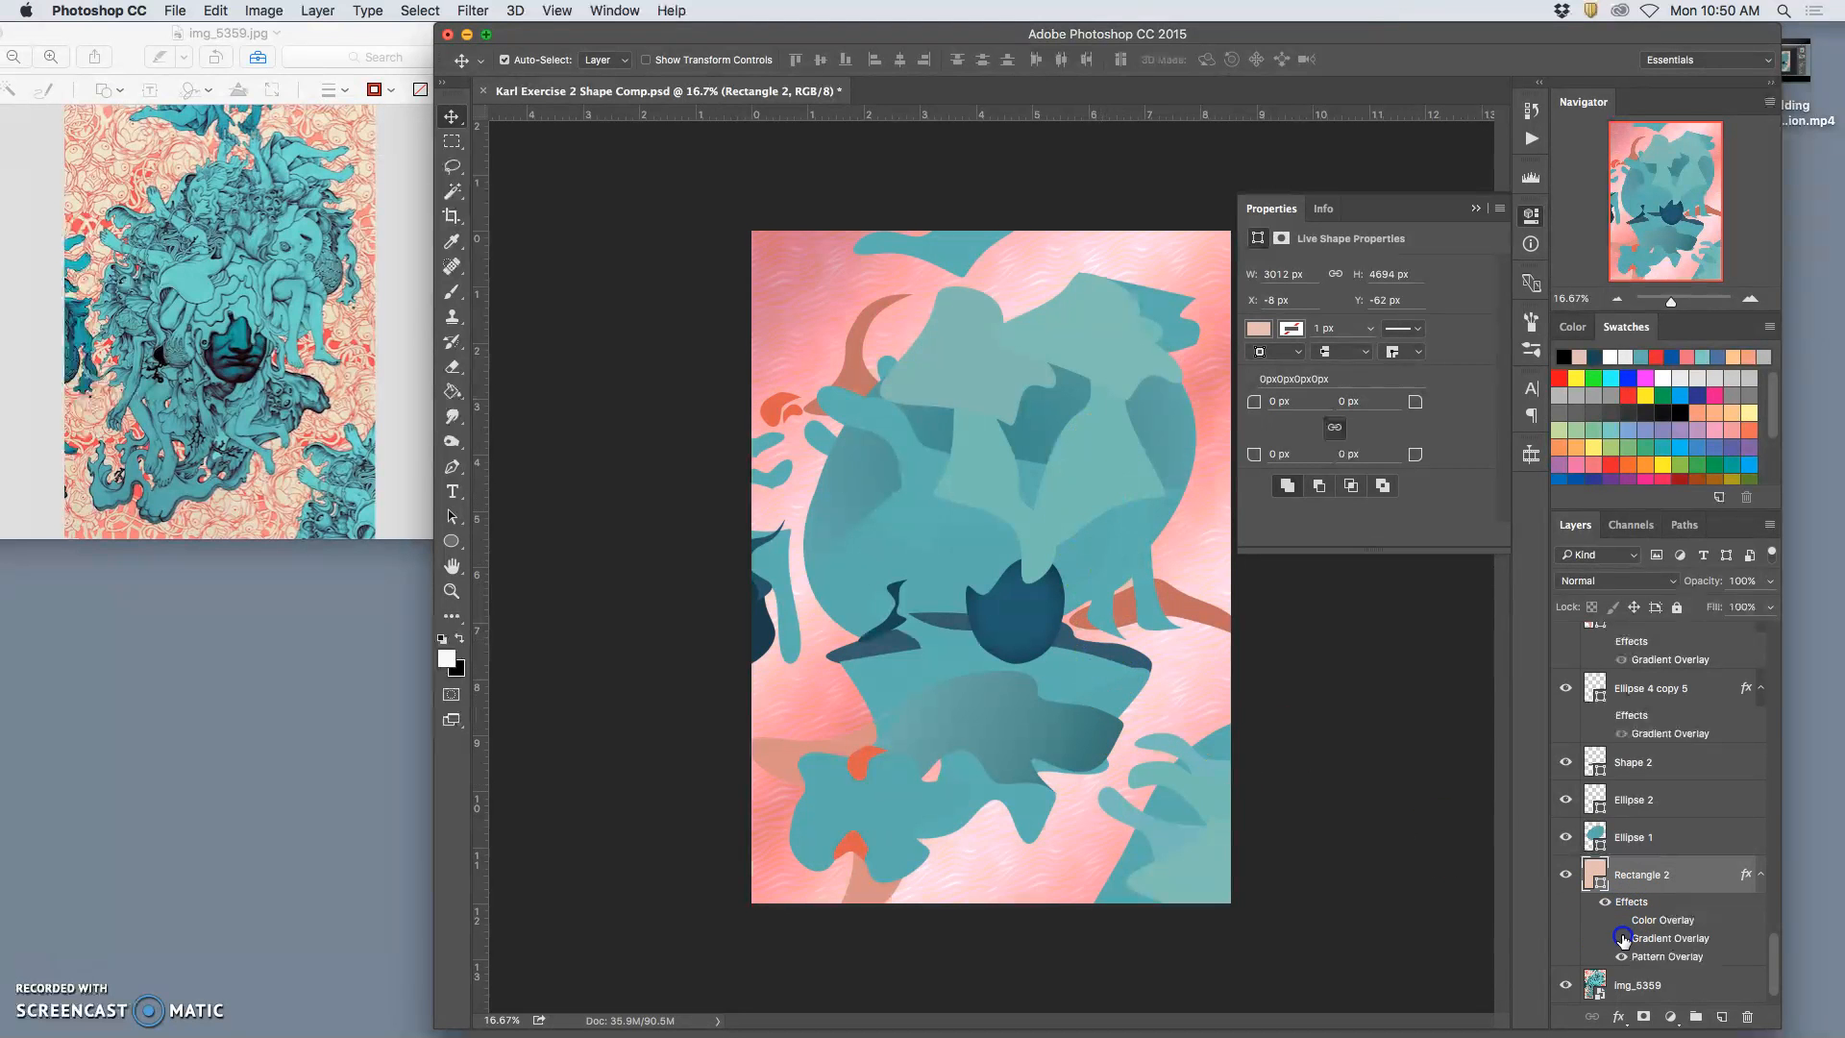
left_click(1622, 939)
left_click(1622, 939)
Raise the background's colour overlay opacity to about 88% and compare the background with and without its effects
double_click(1662, 921)
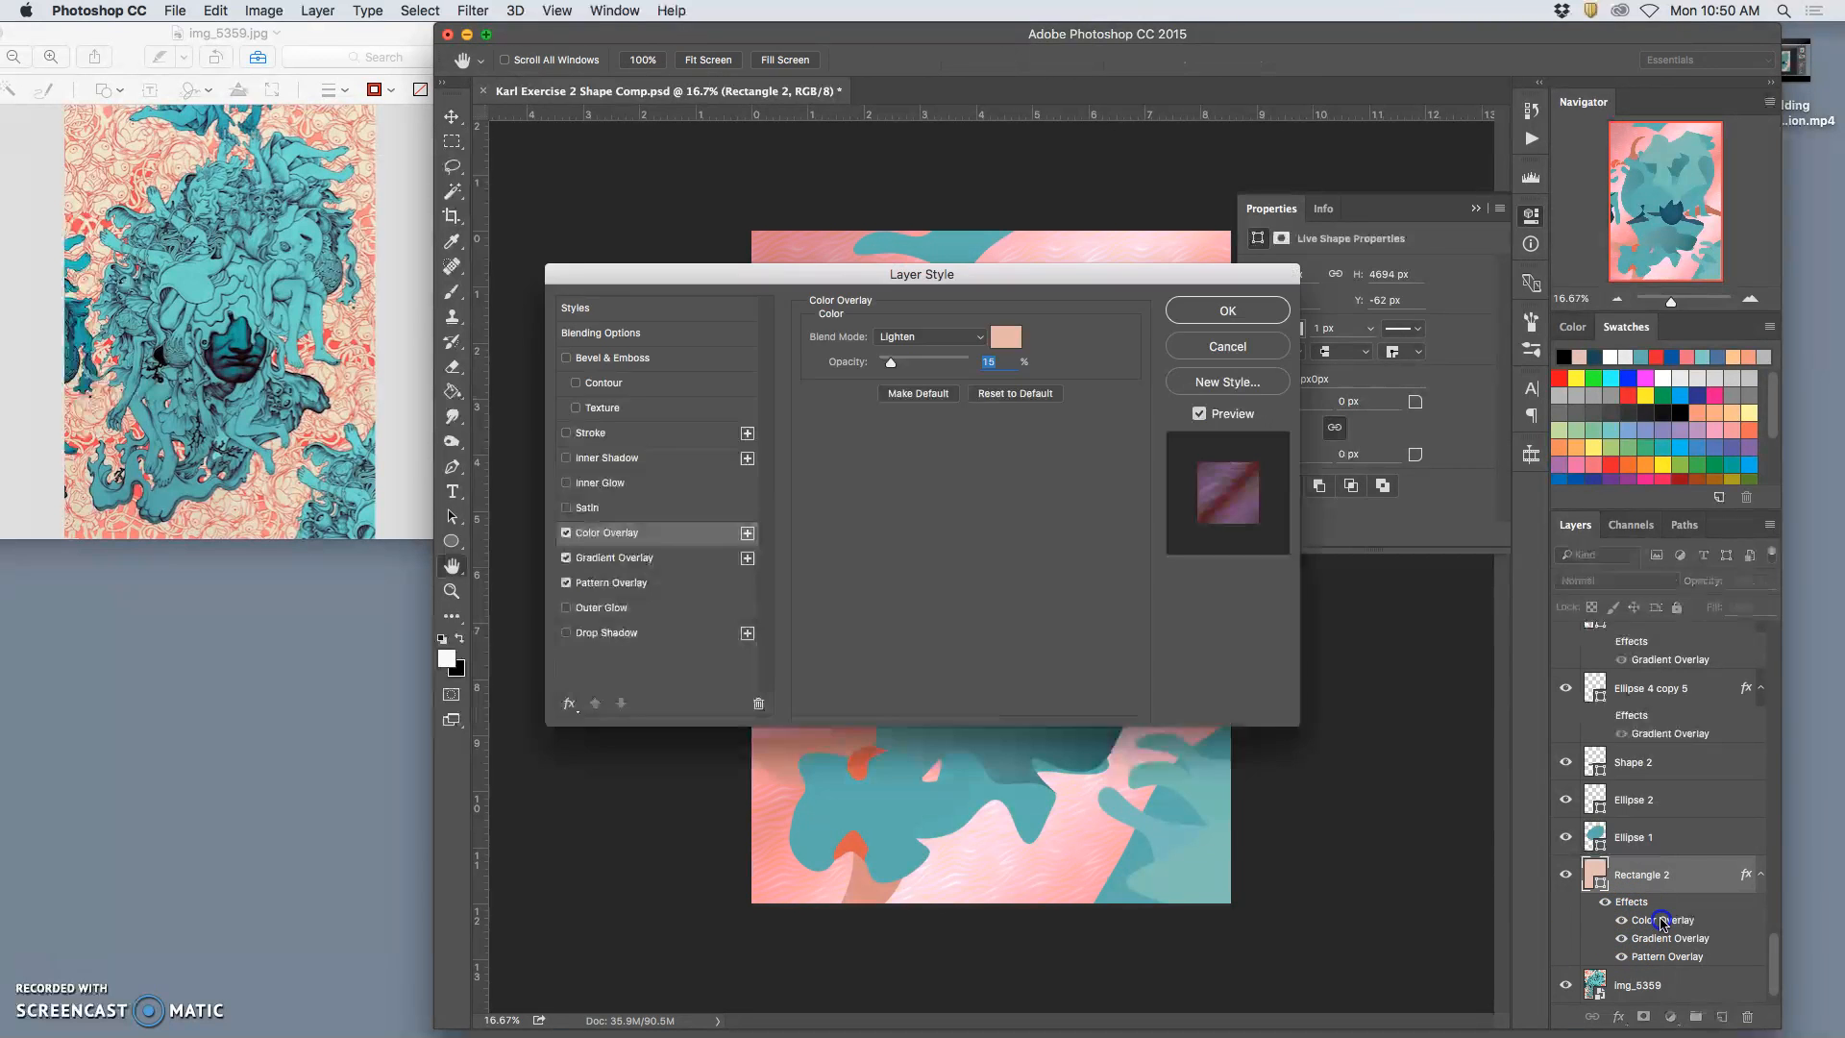
left_click_drag(913, 364, 956, 362)
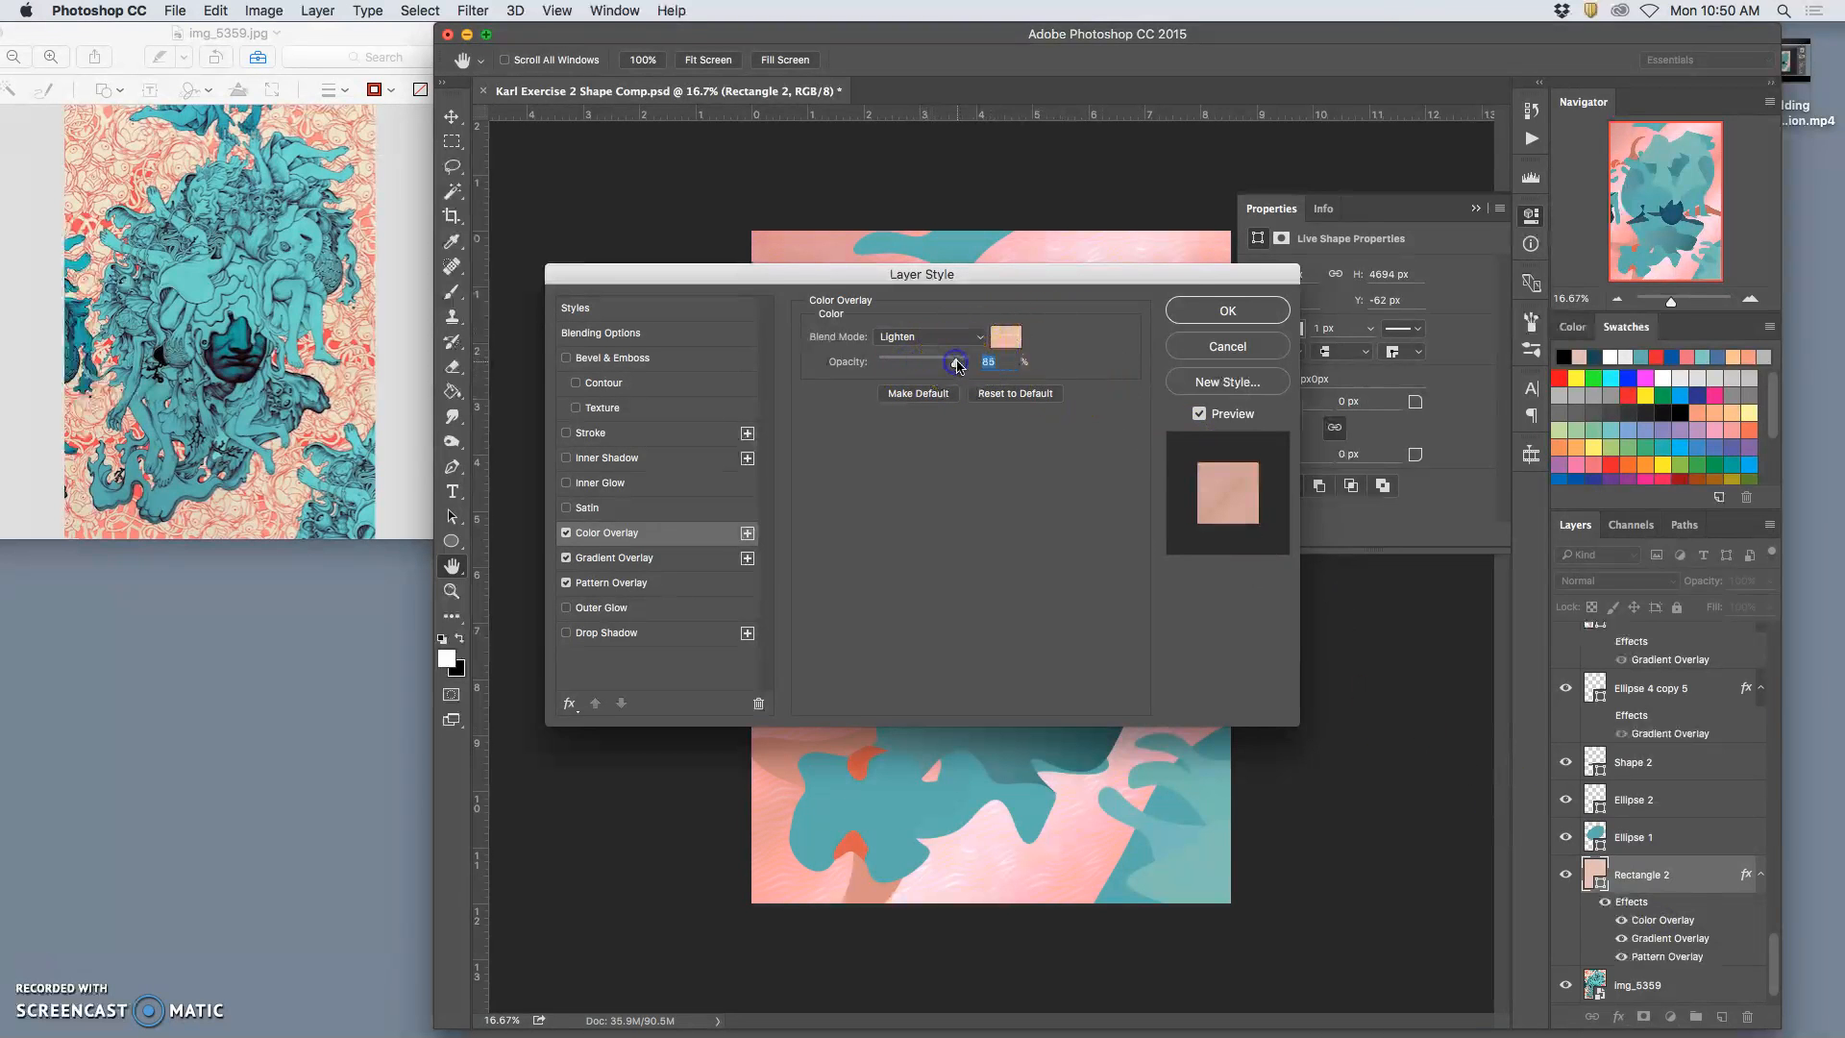
left_click(1180, 311)
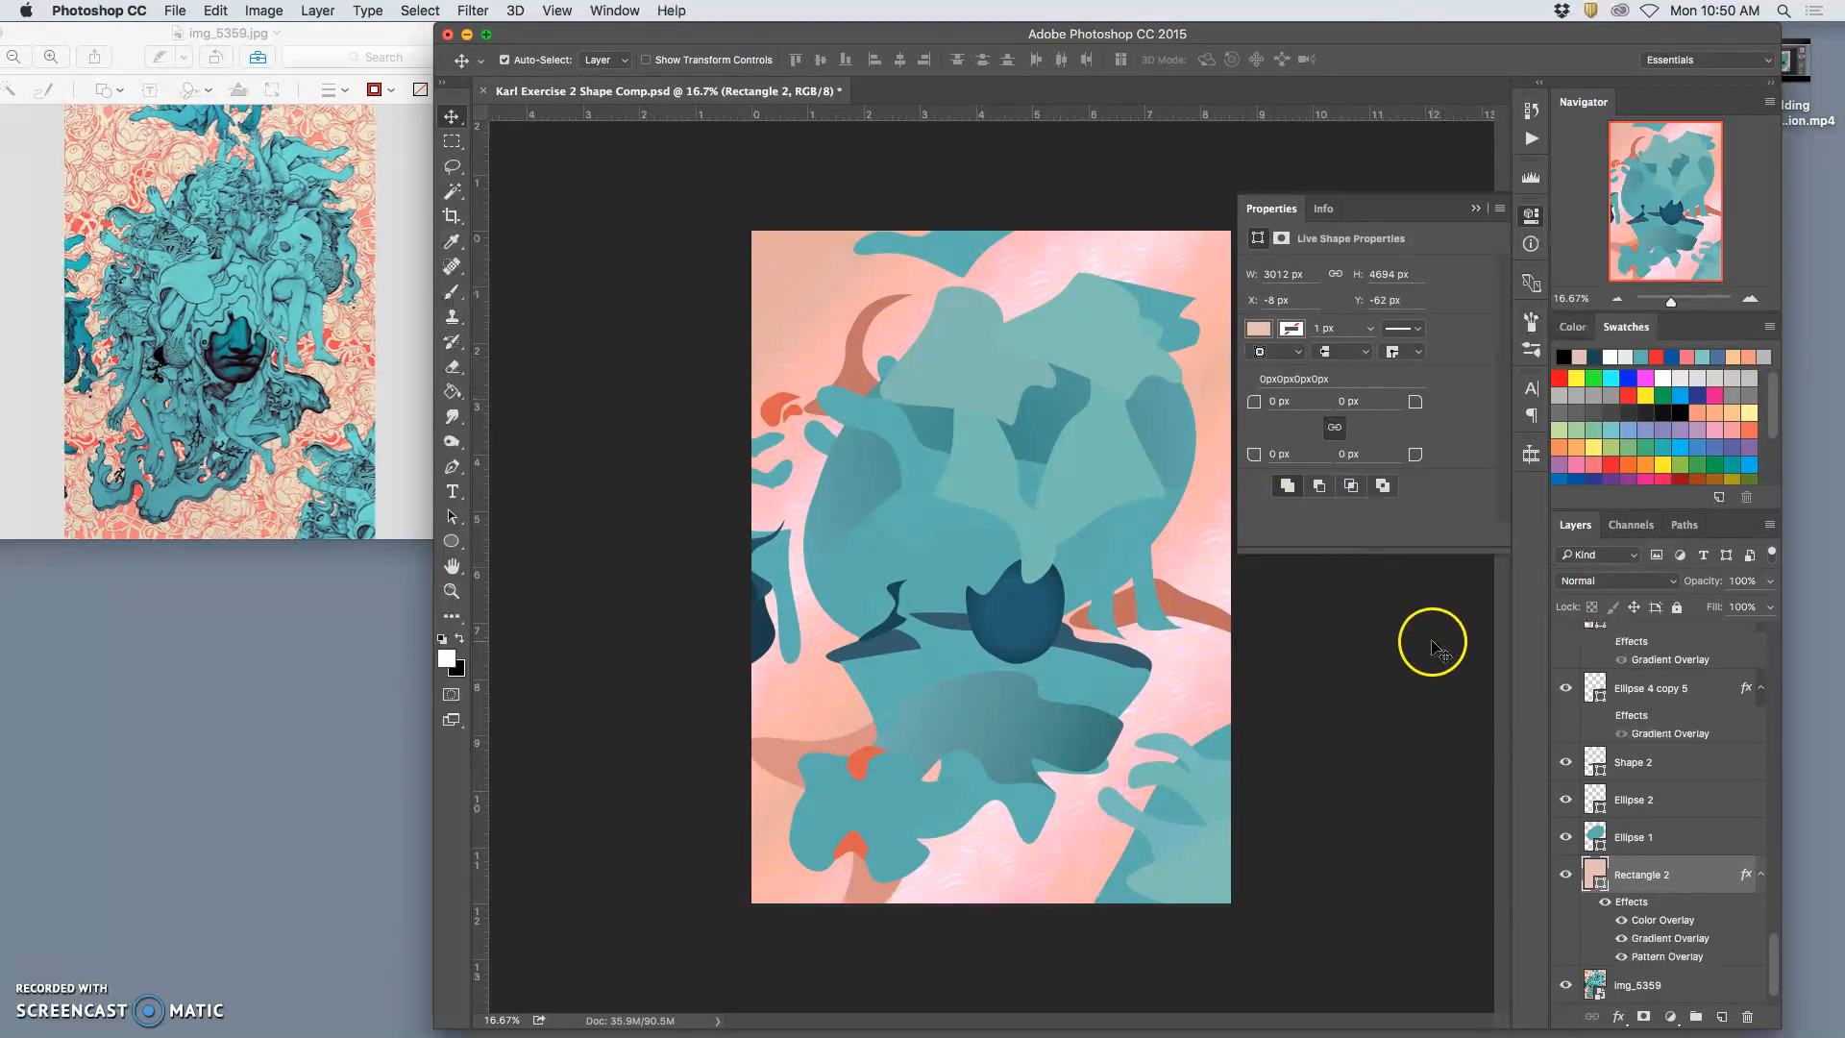
left_click(1606, 903)
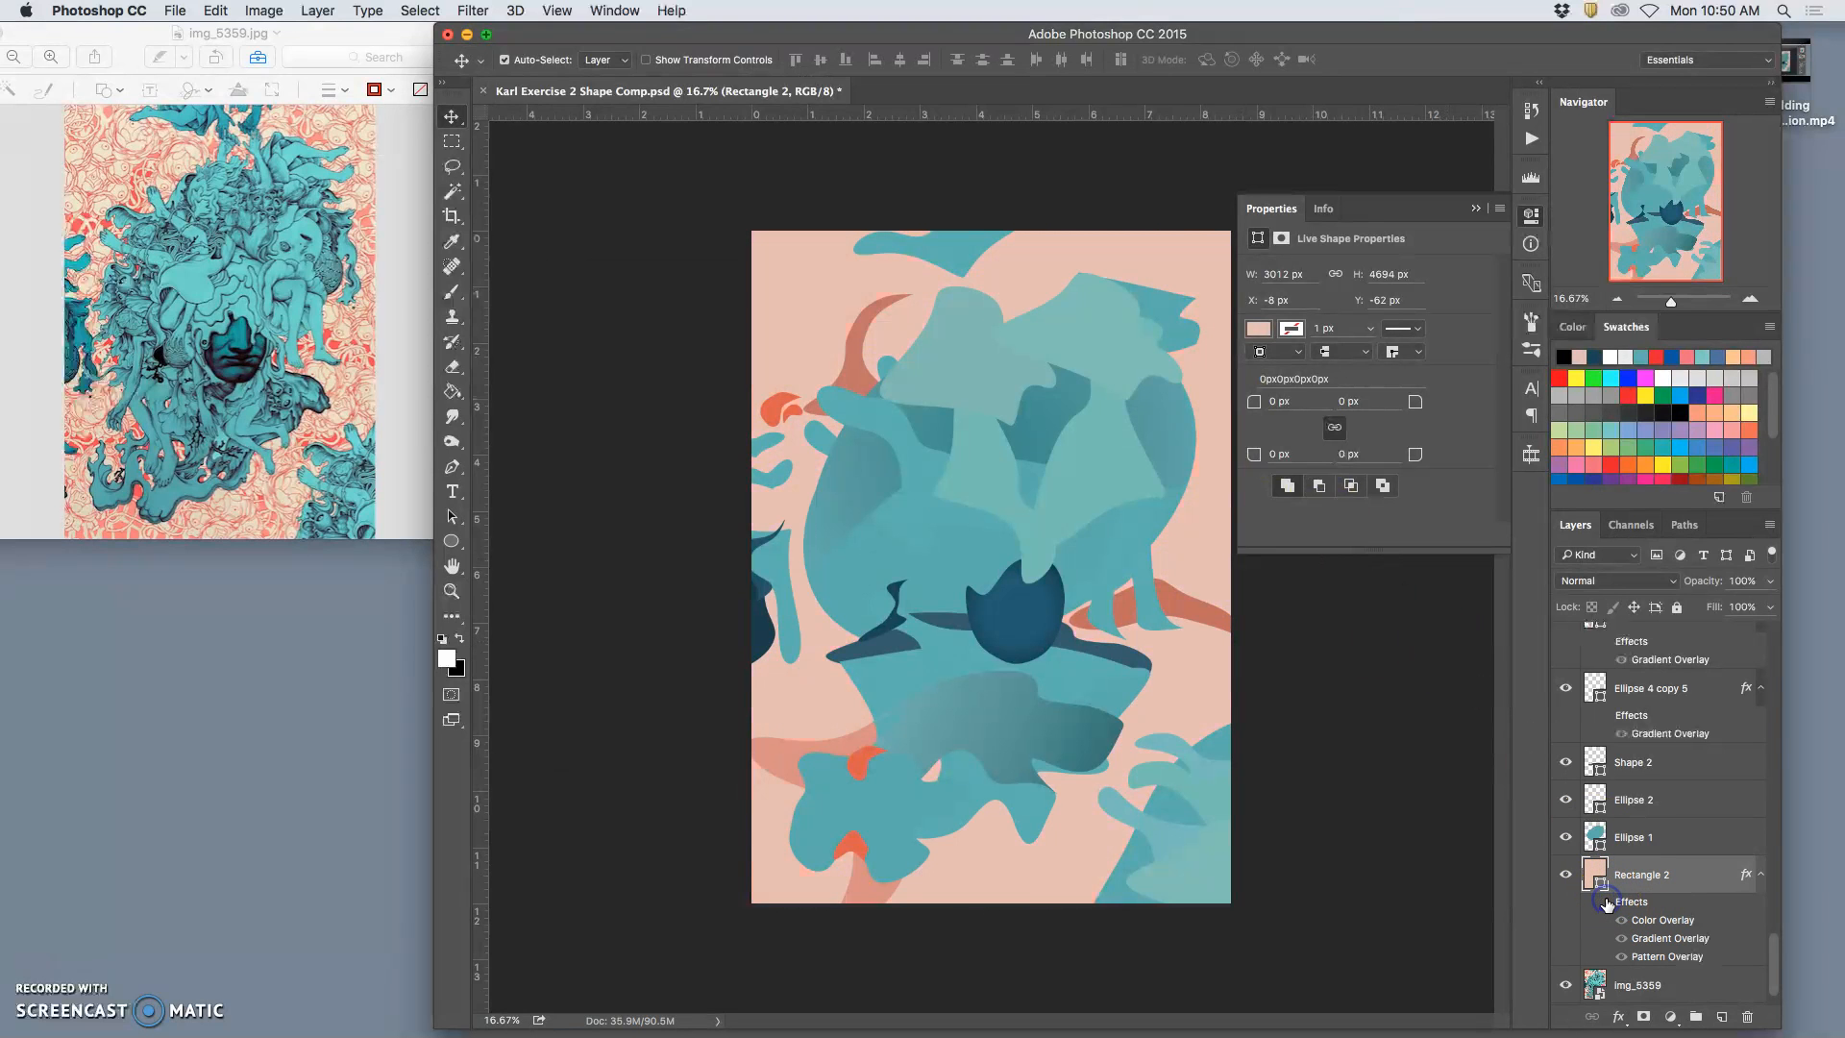
left_click(1606, 902)
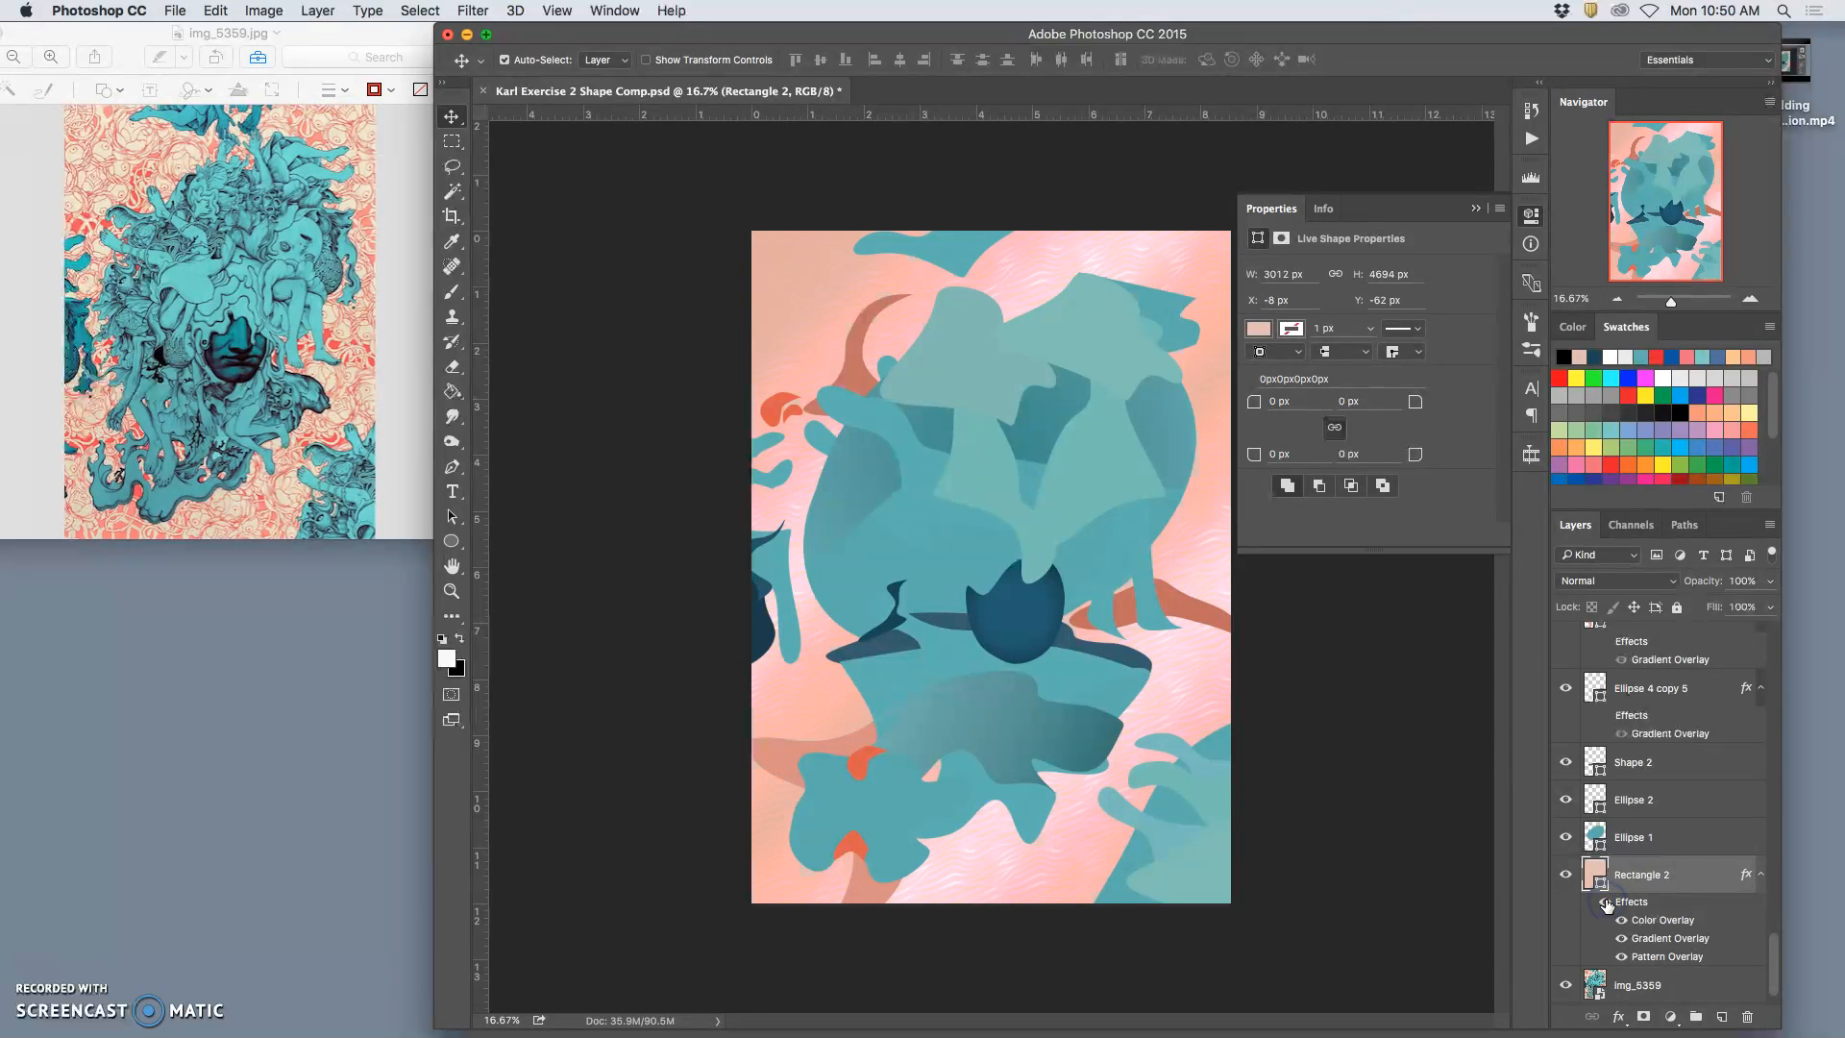